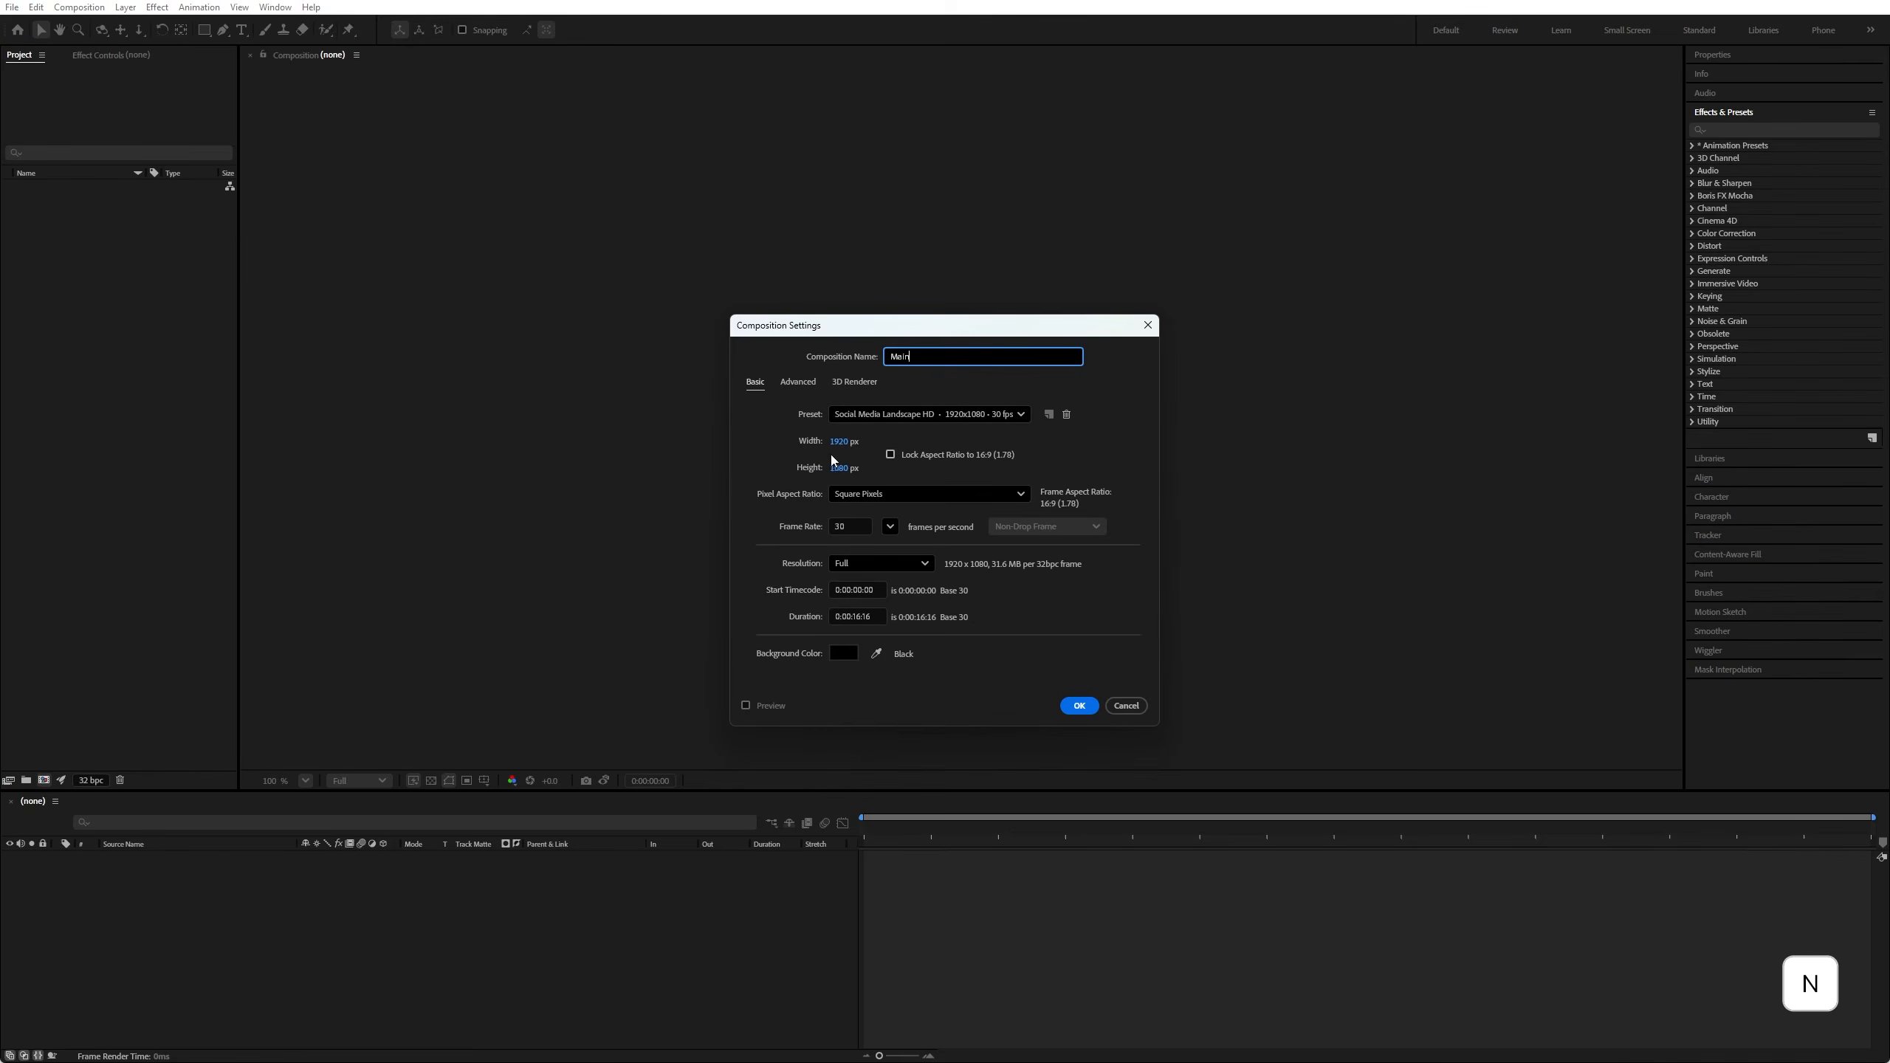
# Step: Finish creating the Main composition with Advanced 3D as its renderer
pyautogui.click(839, 616)
pyautogui.click(853, 381)
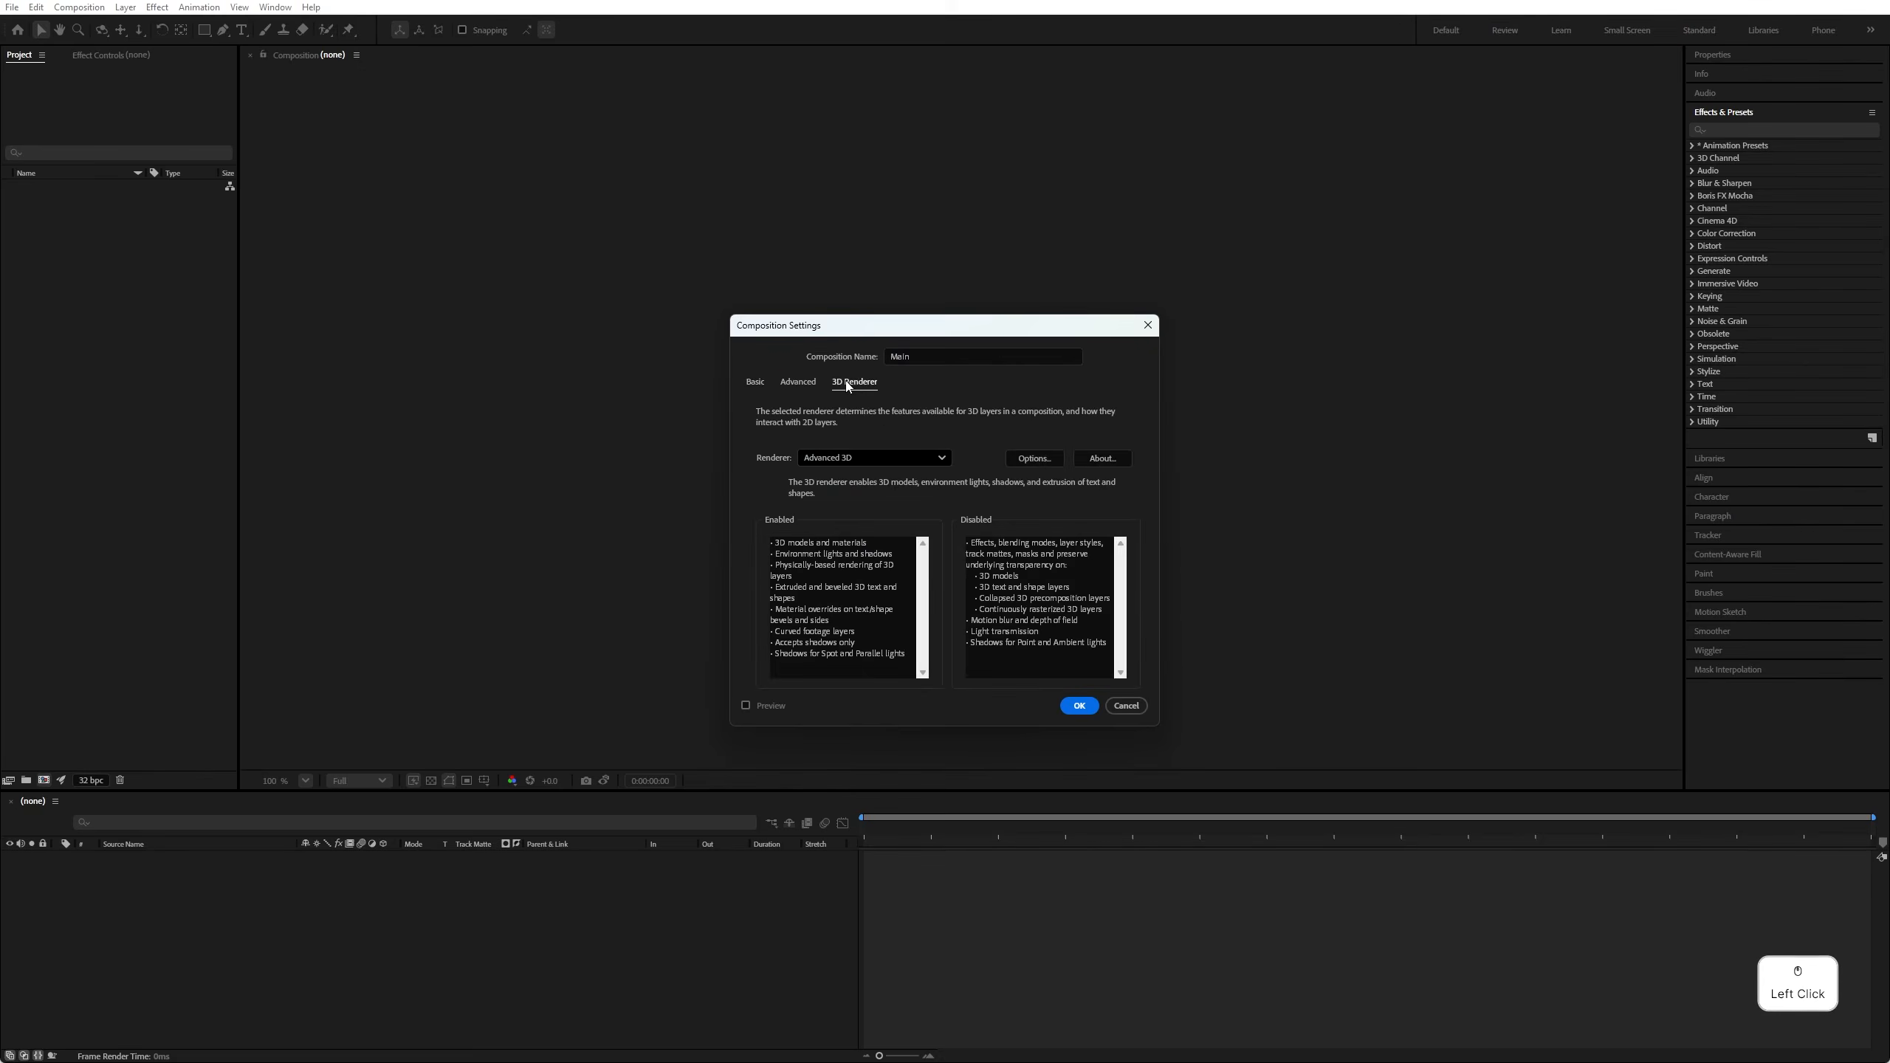
pyautogui.click(835, 458)
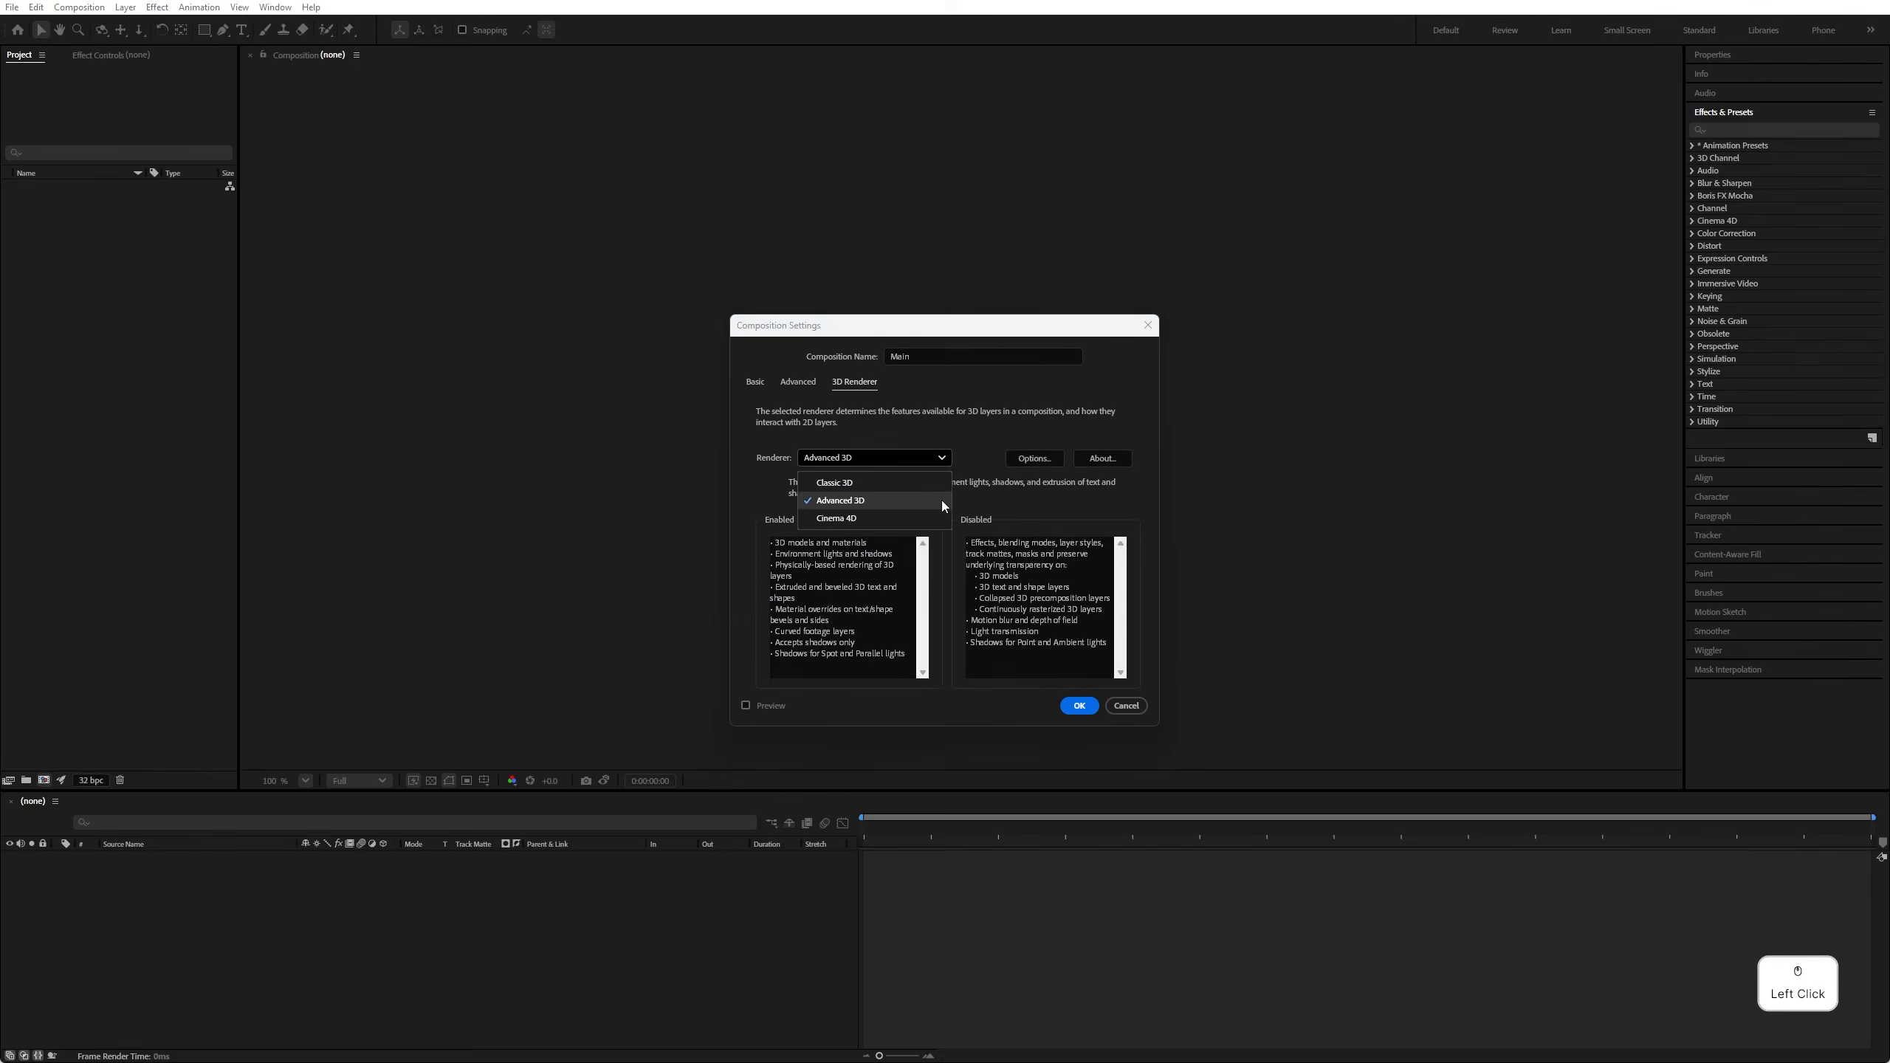
pyautogui.click(921, 501)
pyautogui.click(1080, 706)
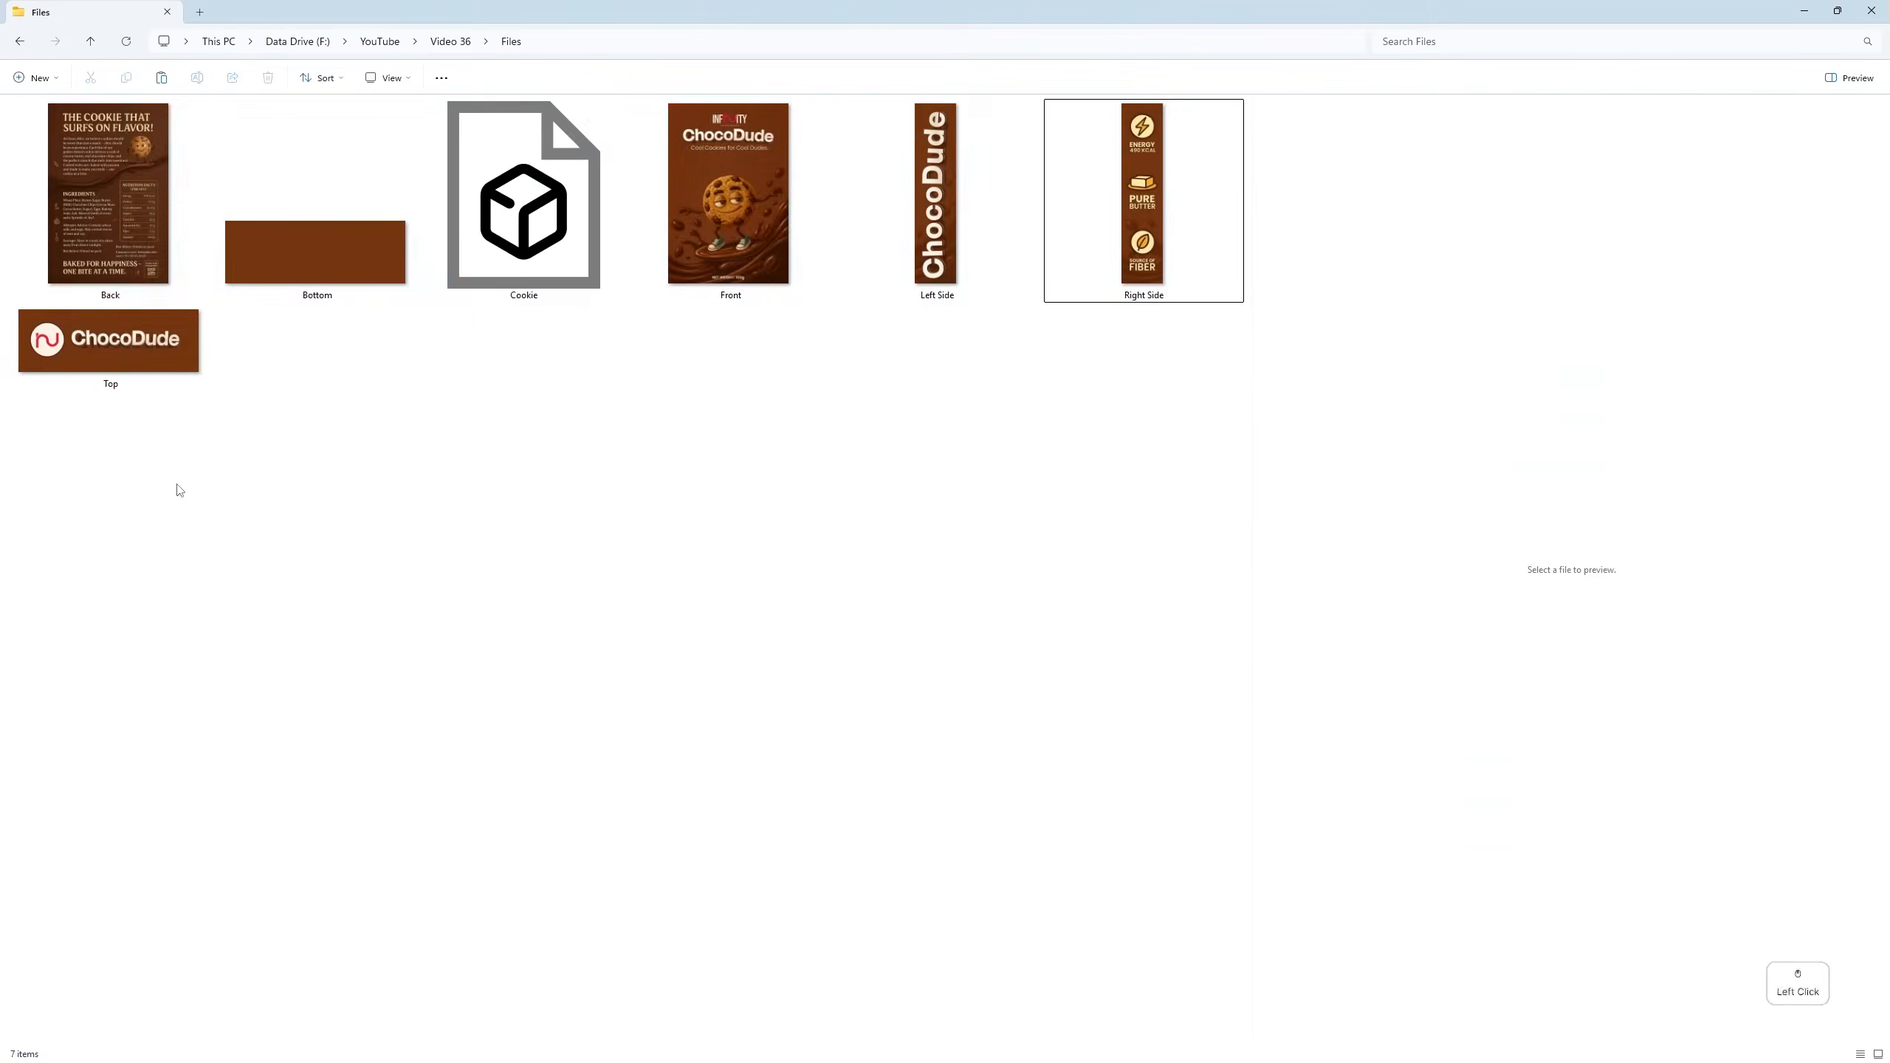
# Step: Switch to the Files folder and preview the Back, Front, Left Side and Right Side package artwork
pyautogui.moveTo(124, 490); pyautogui.dragTo(1172, 125)
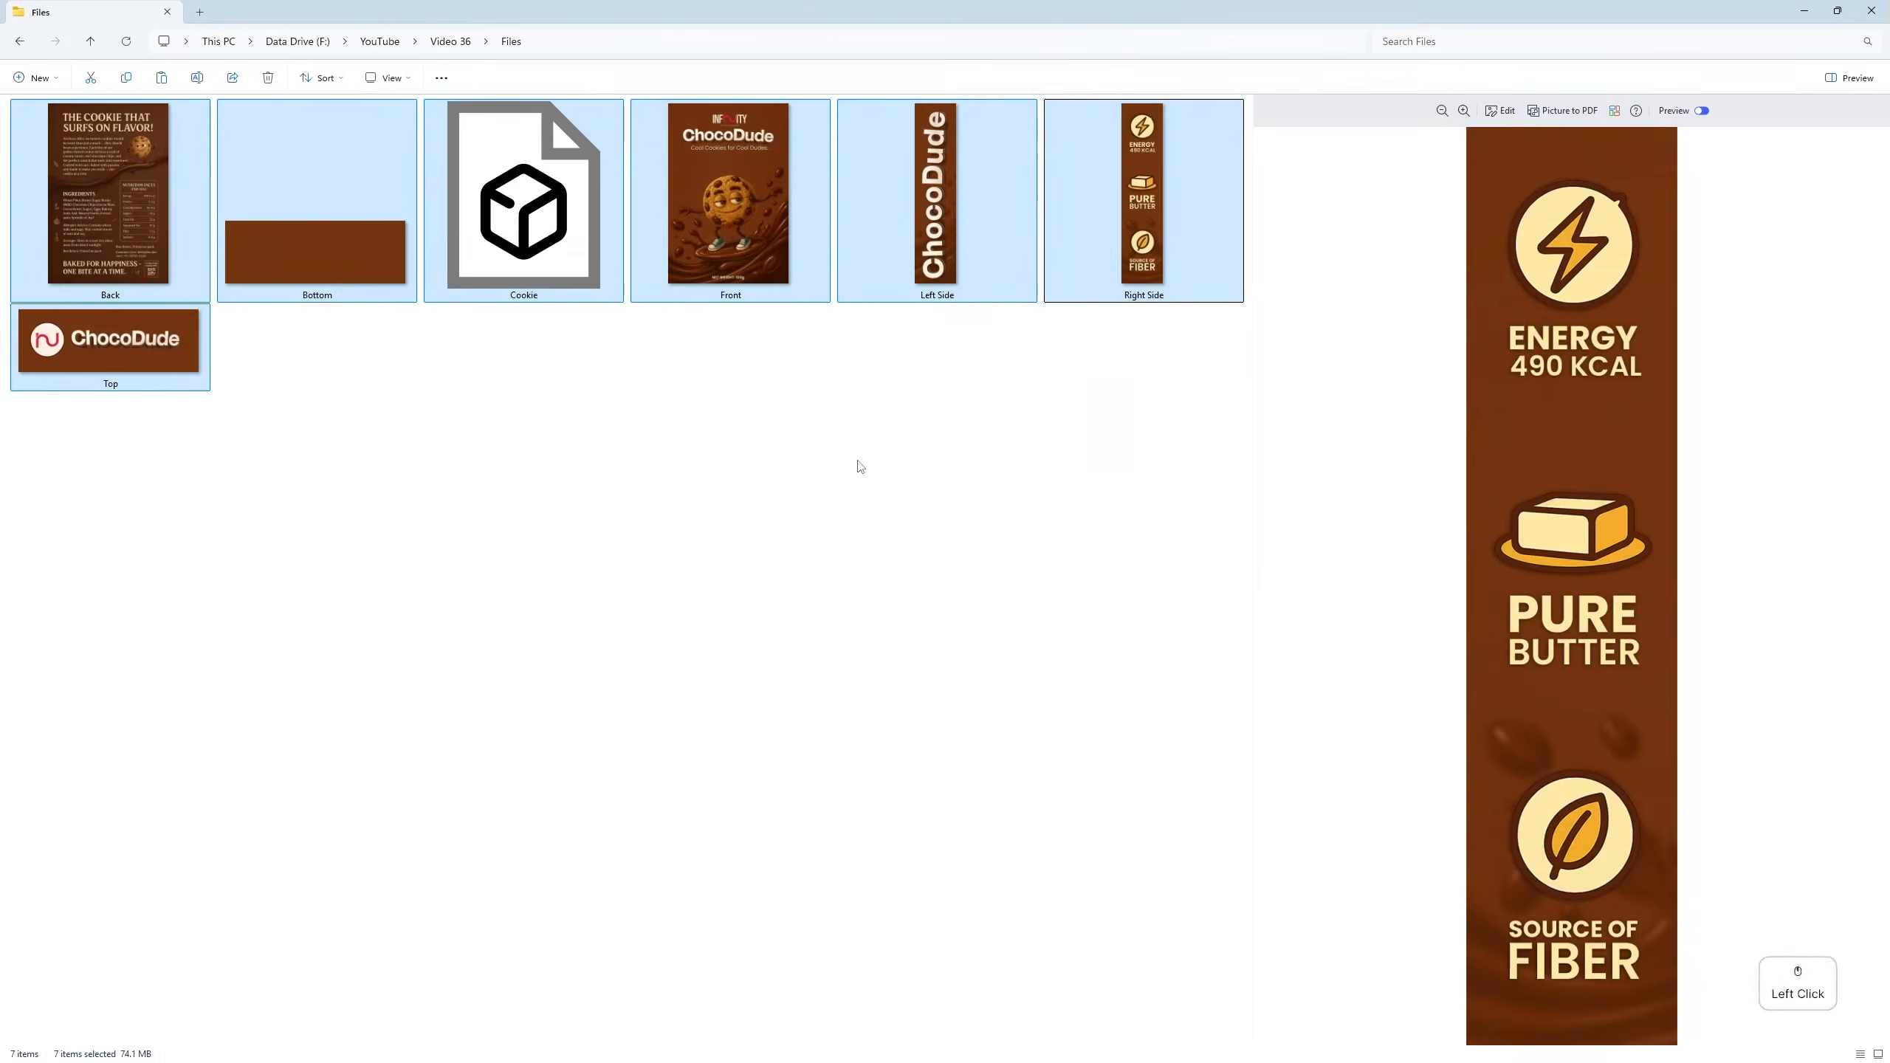
pyautogui.click(210, 273)
pyautogui.click(126, 233)
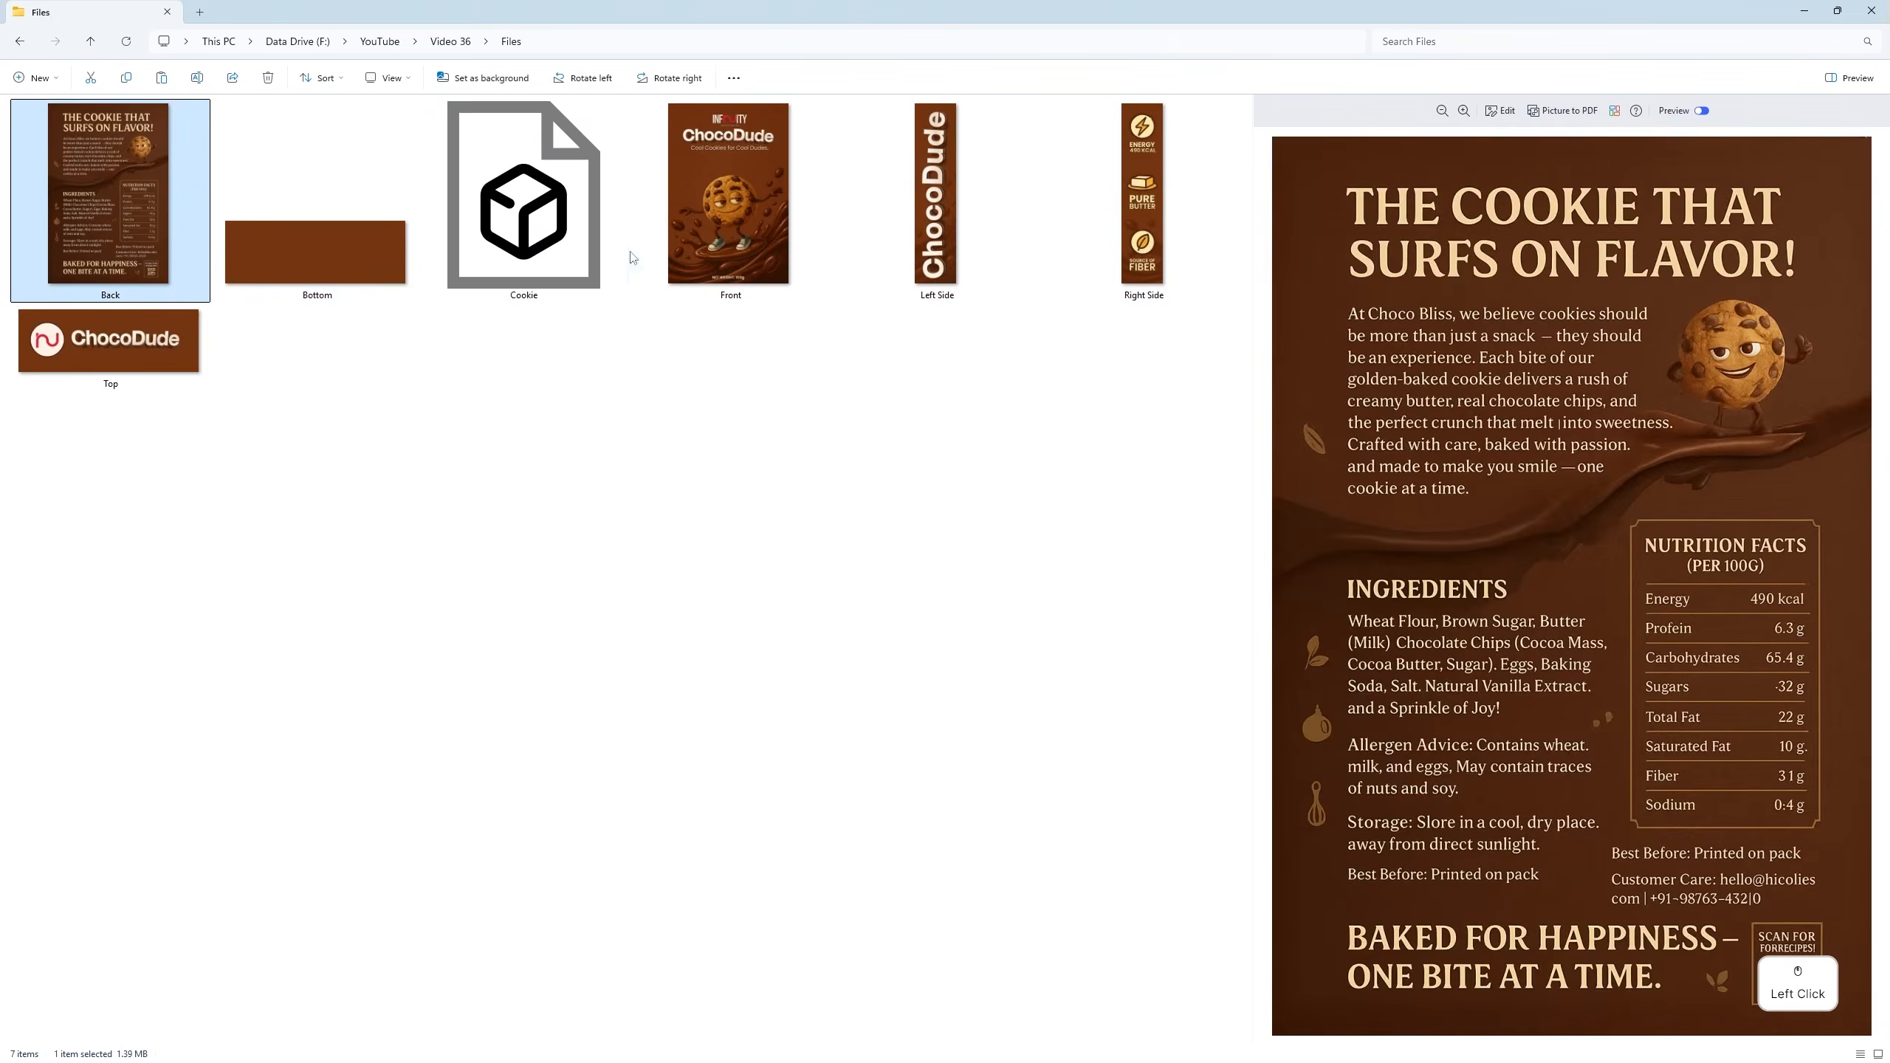
pyautogui.click(766, 254)
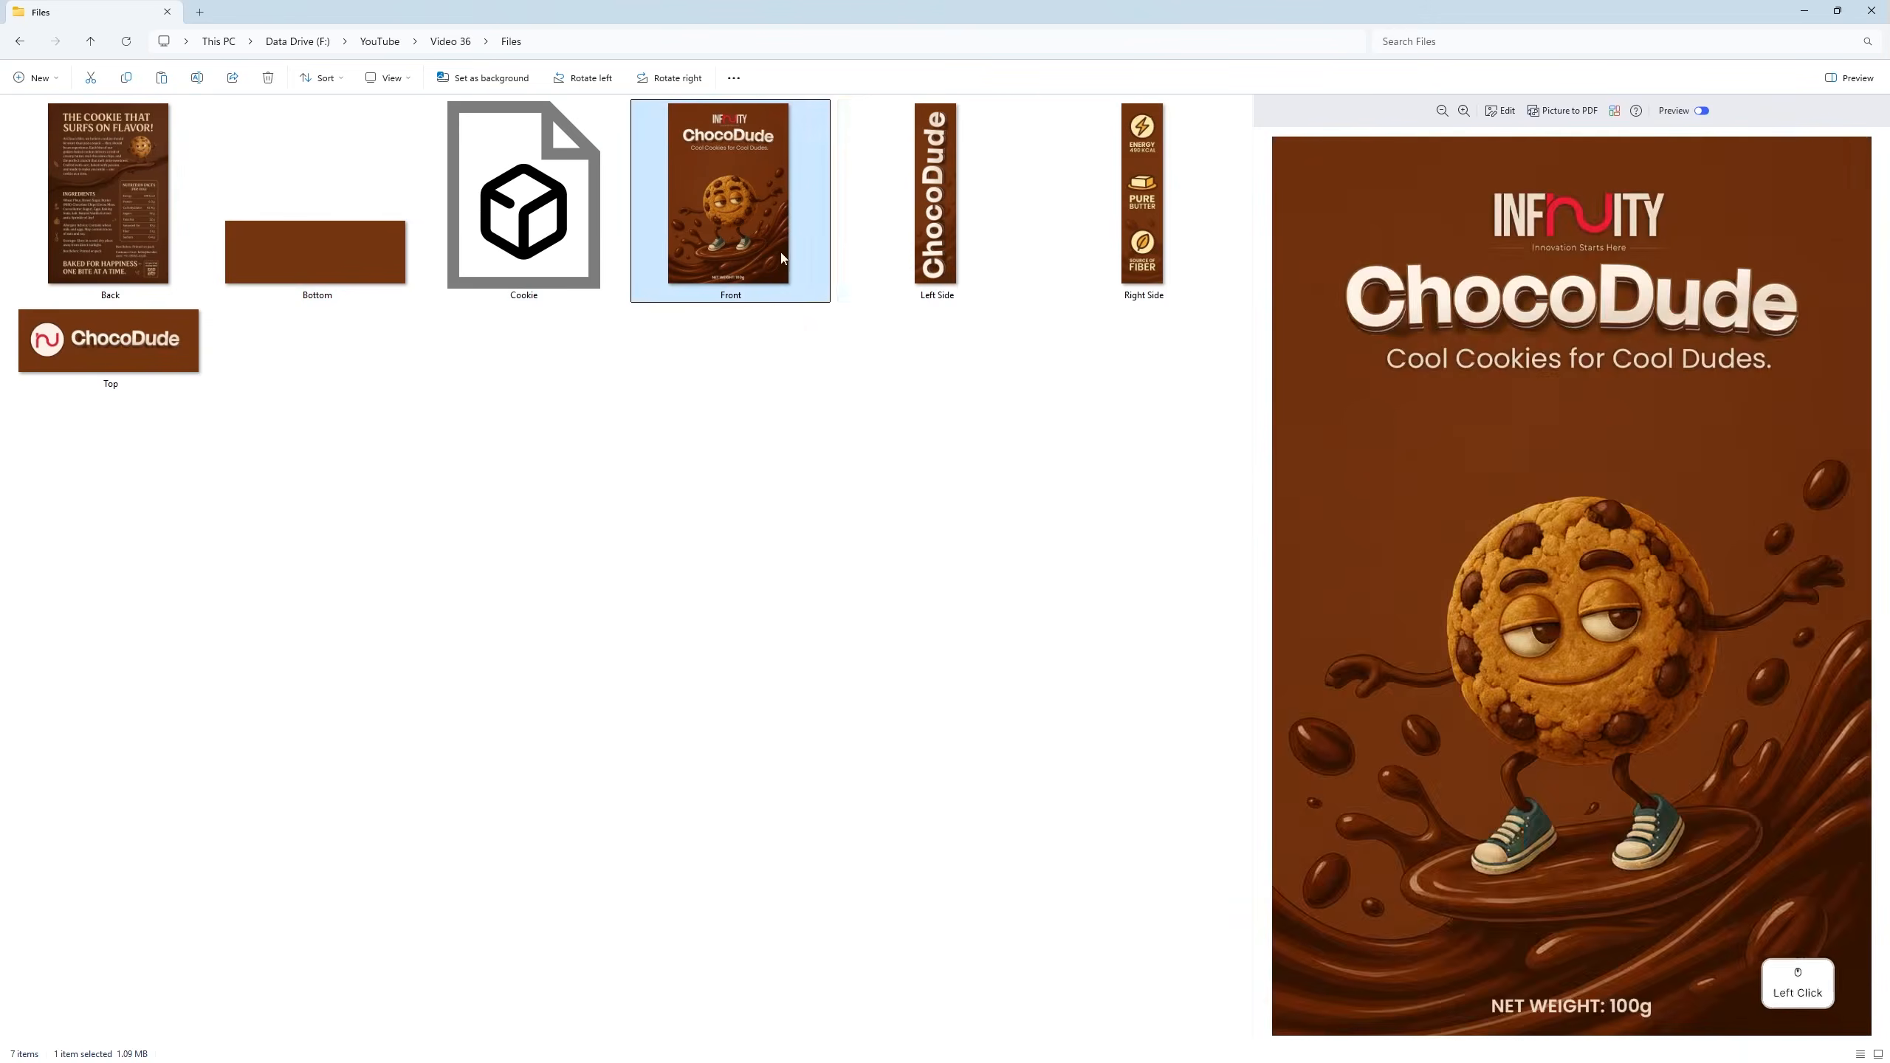
pyautogui.click(935, 197)
pyautogui.click(1142, 197)
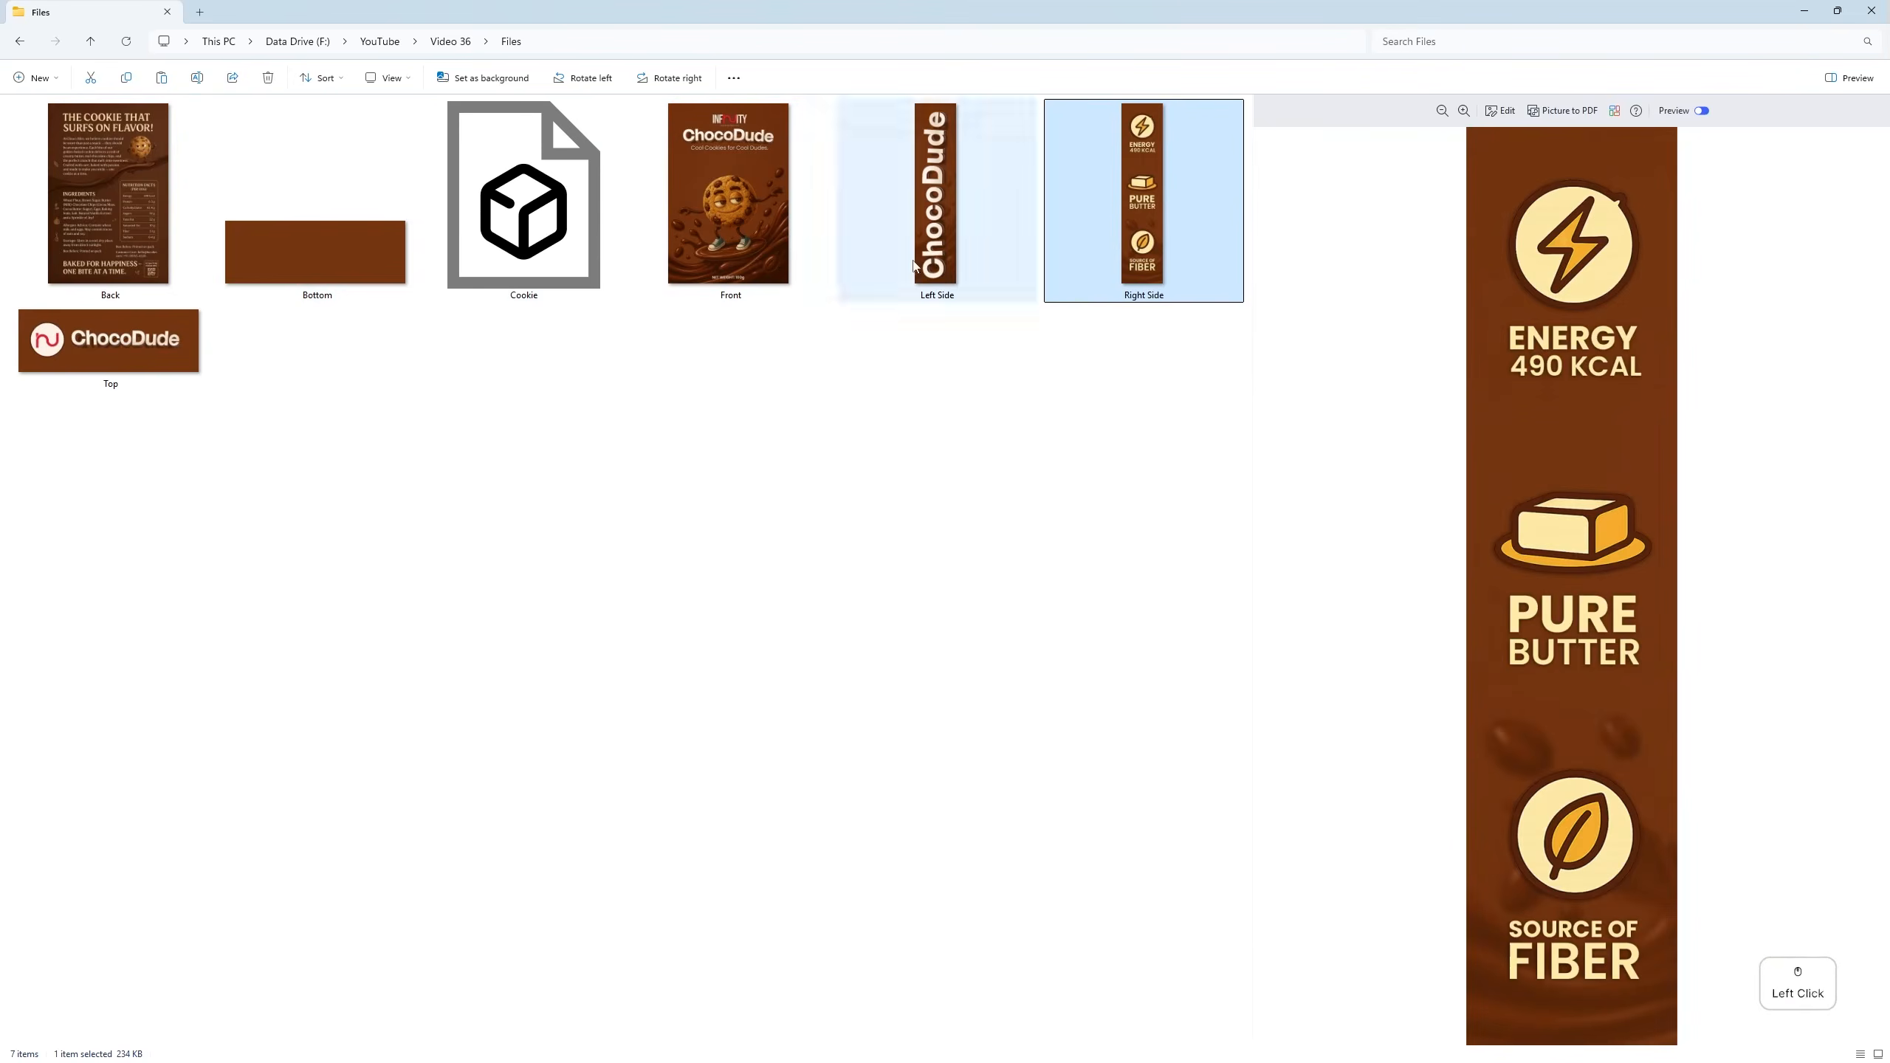
# Step: Import all six package images except the Cookie model into the After Effects project and add them to the Main composition
pyautogui.click(139, 218)
pyautogui.keyDown('shift'); pyautogui.click(147, 343); pyautogui.keyUp('shift')
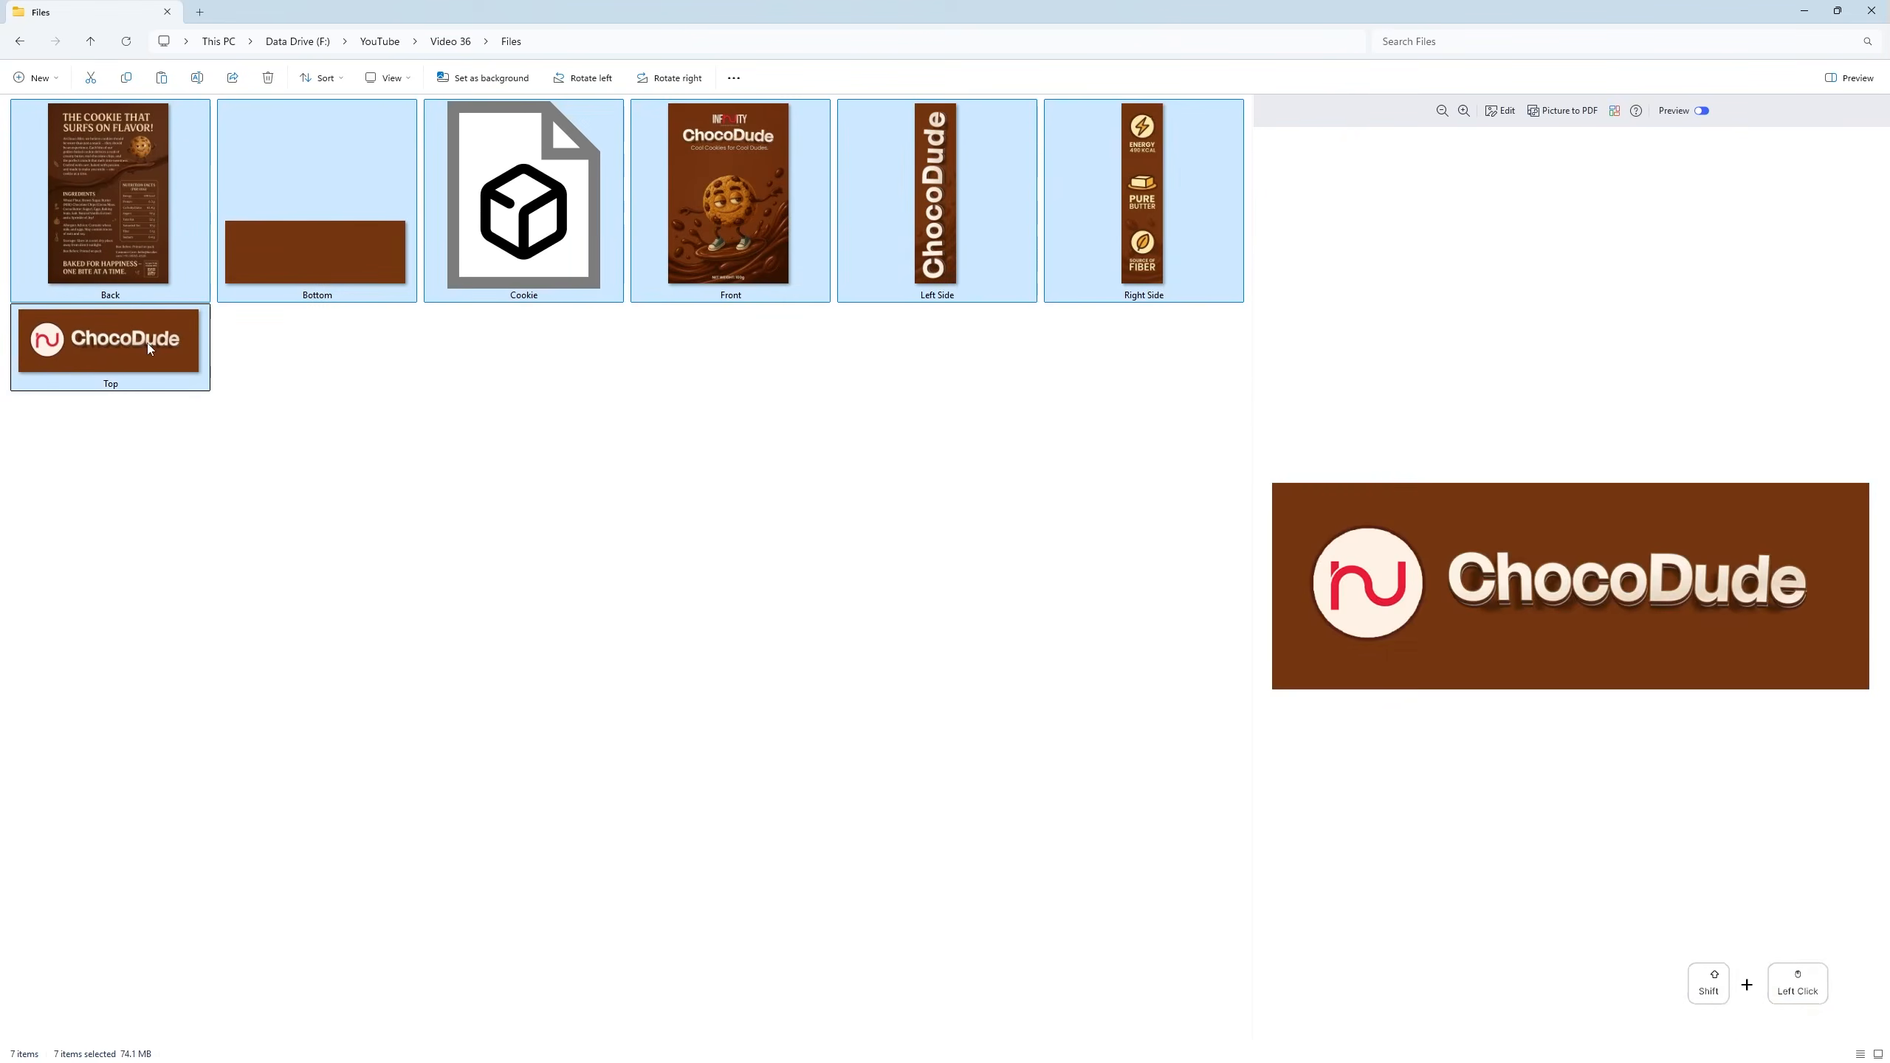
pyautogui.keyDown('ctrl'); pyautogui.click(547, 217); pyautogui.keyUp('ctrl')
pyautogui.moveTo(730, 224); pyautogui.dragTo(549, 464)
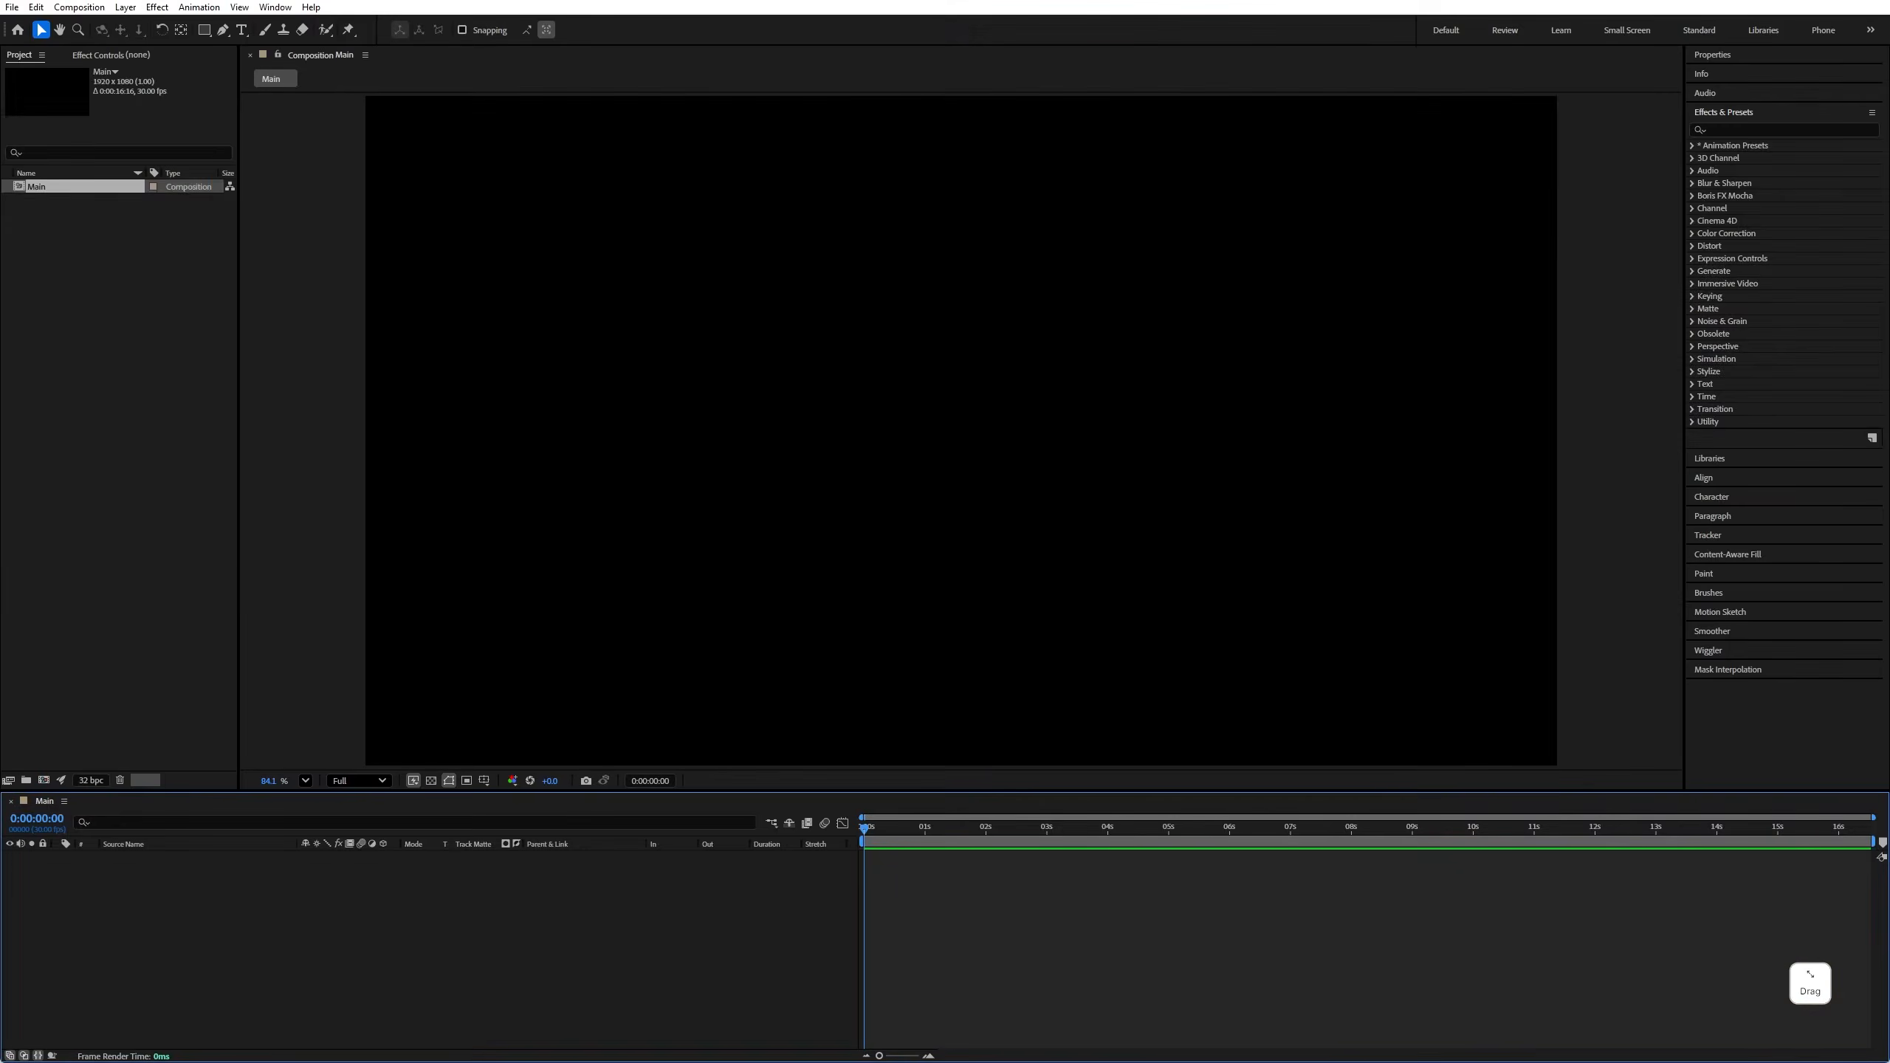
pyautogui.moveTo(549, 464); pyautogui.dragTo(868, 339)
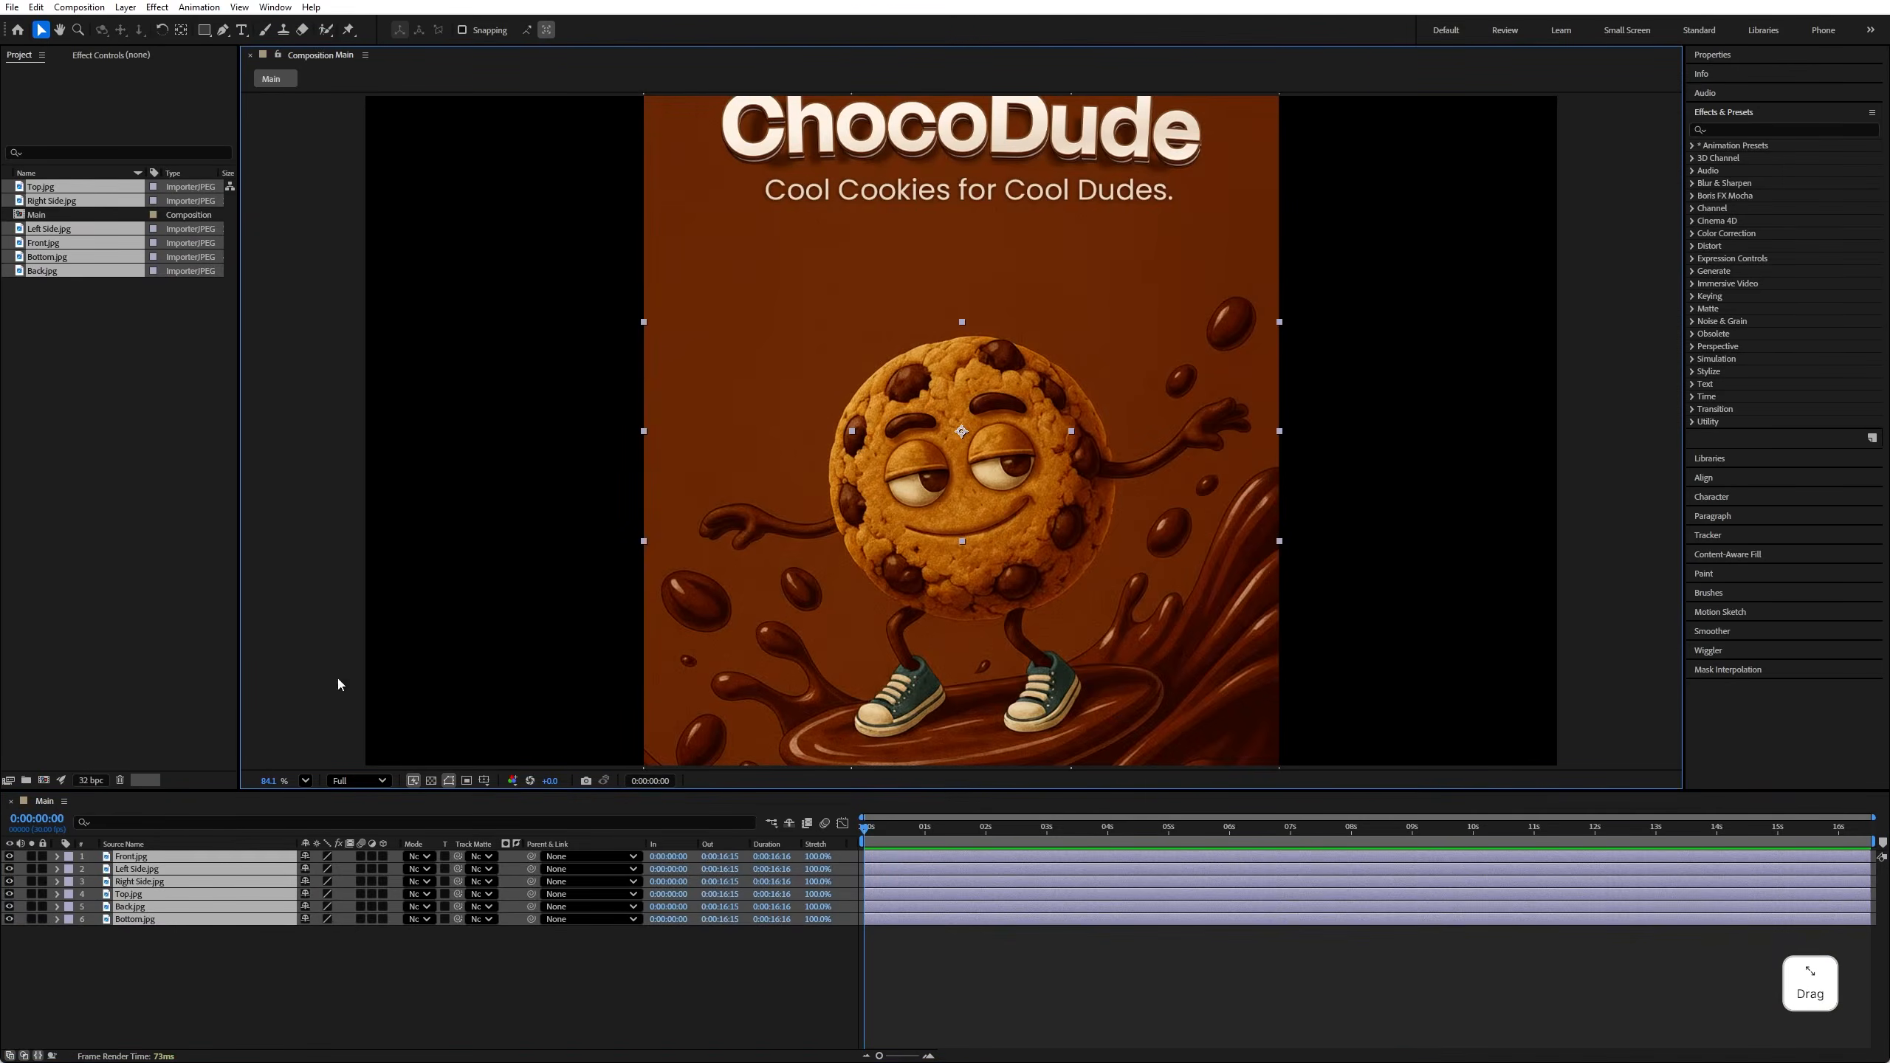
# Step: Scale all six artwork layers to 49% and fit the composition in the viewer
pyautogui.scroll(-2, 914, 409)
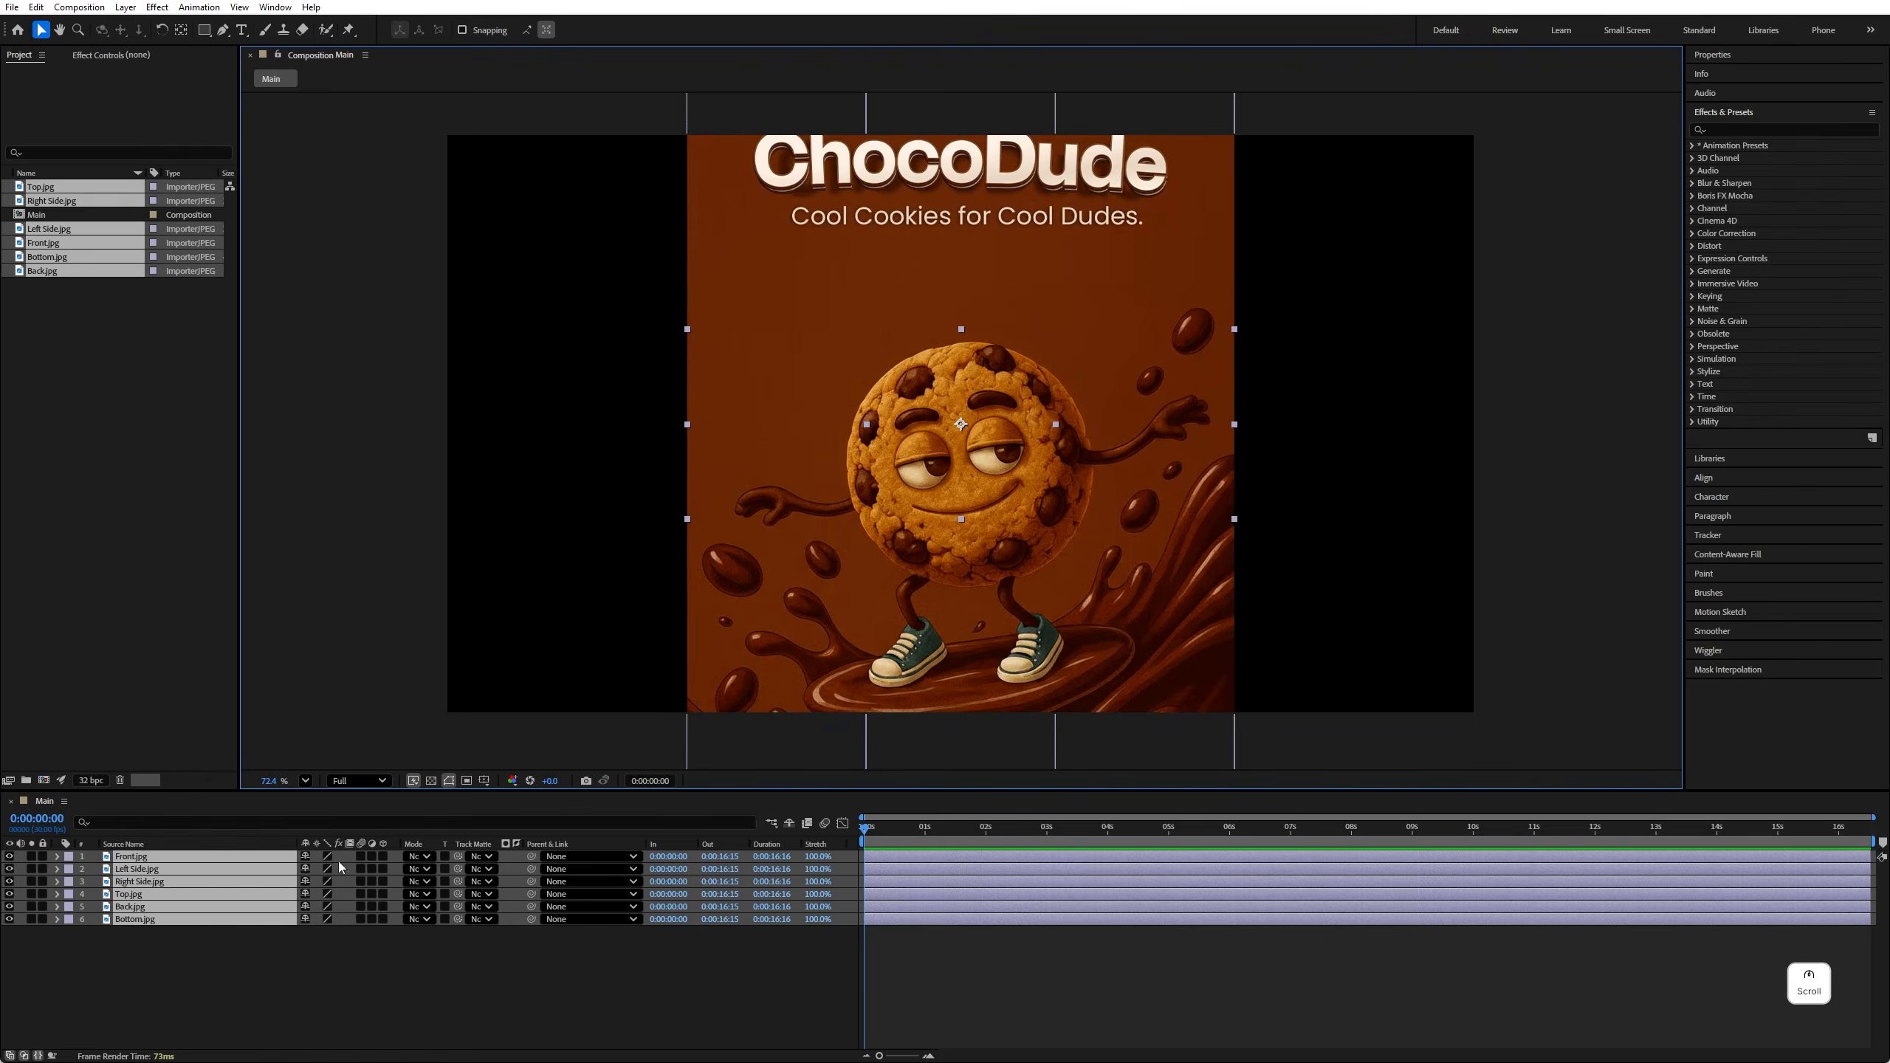
pyautogui.press('s')
pyautogui.click(319, 869)
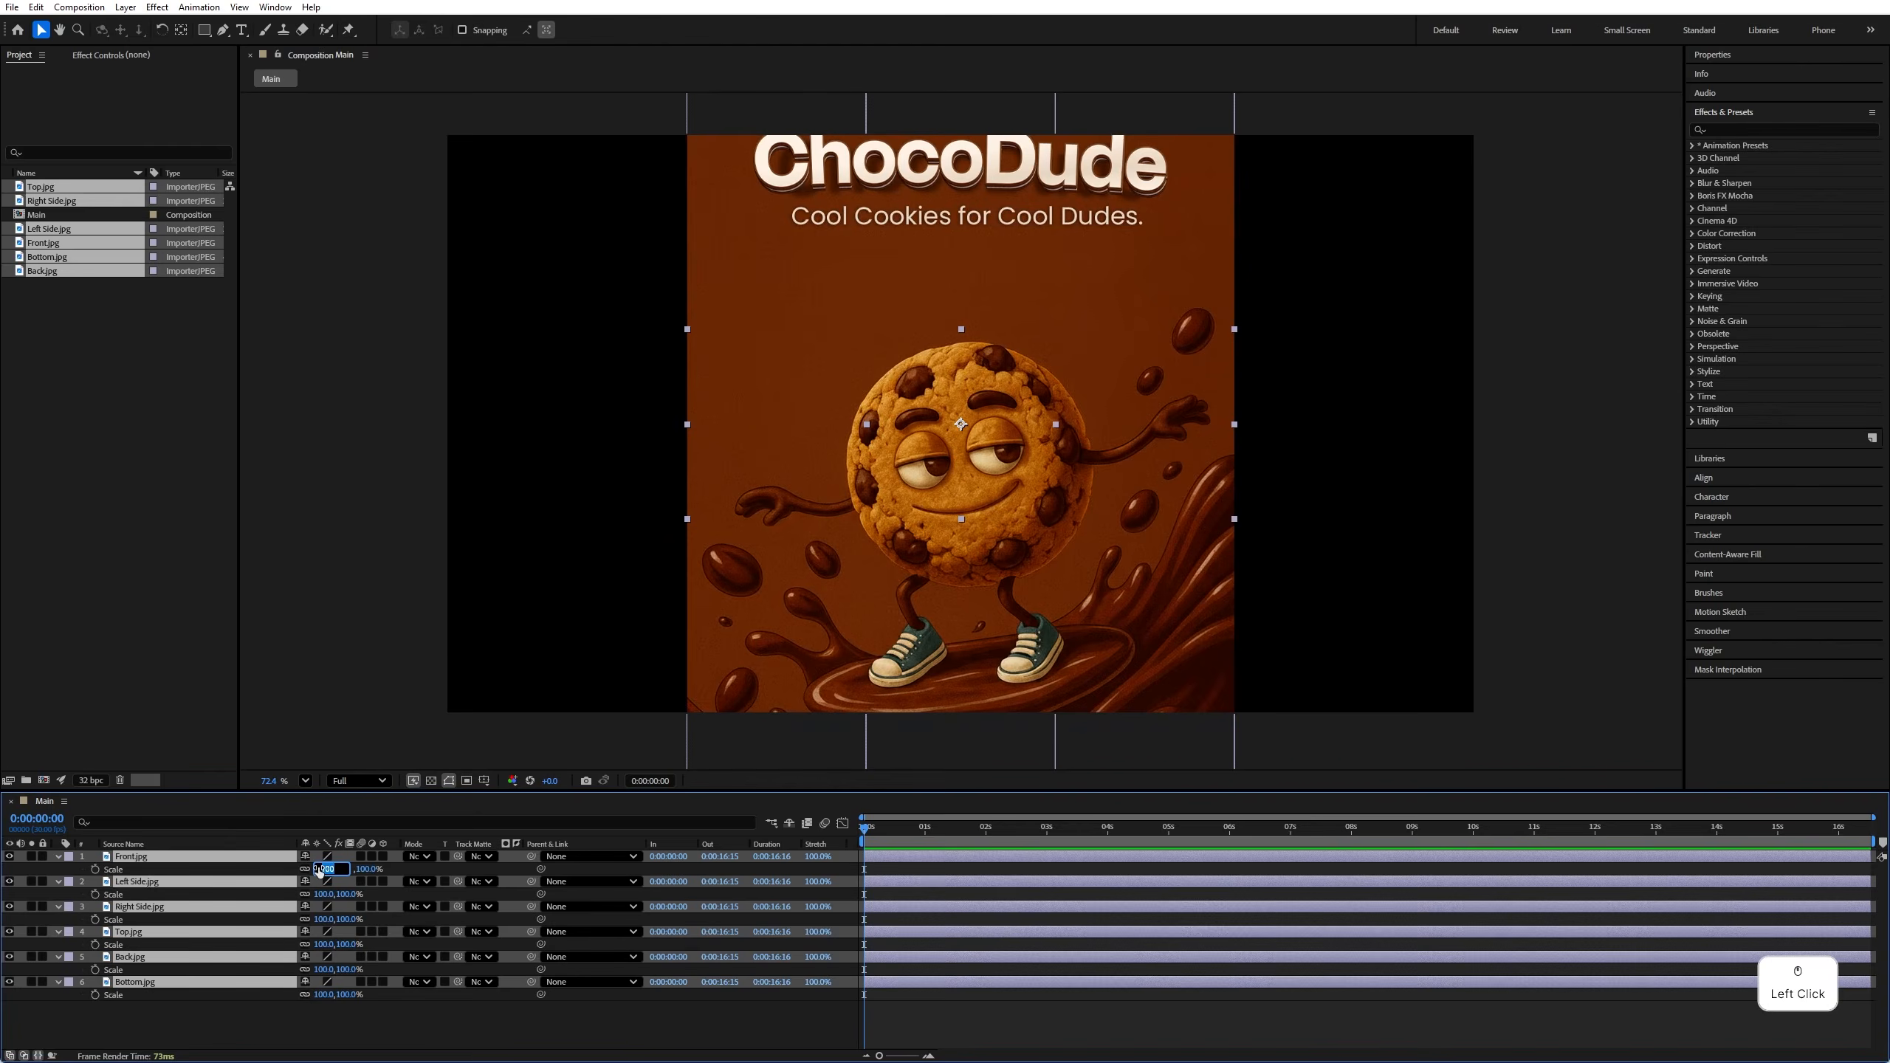
pyautogui.write('49')
pyautogui.press('Return')
pyautogui.click(305, 781)
pyautogui.click(322, 490)
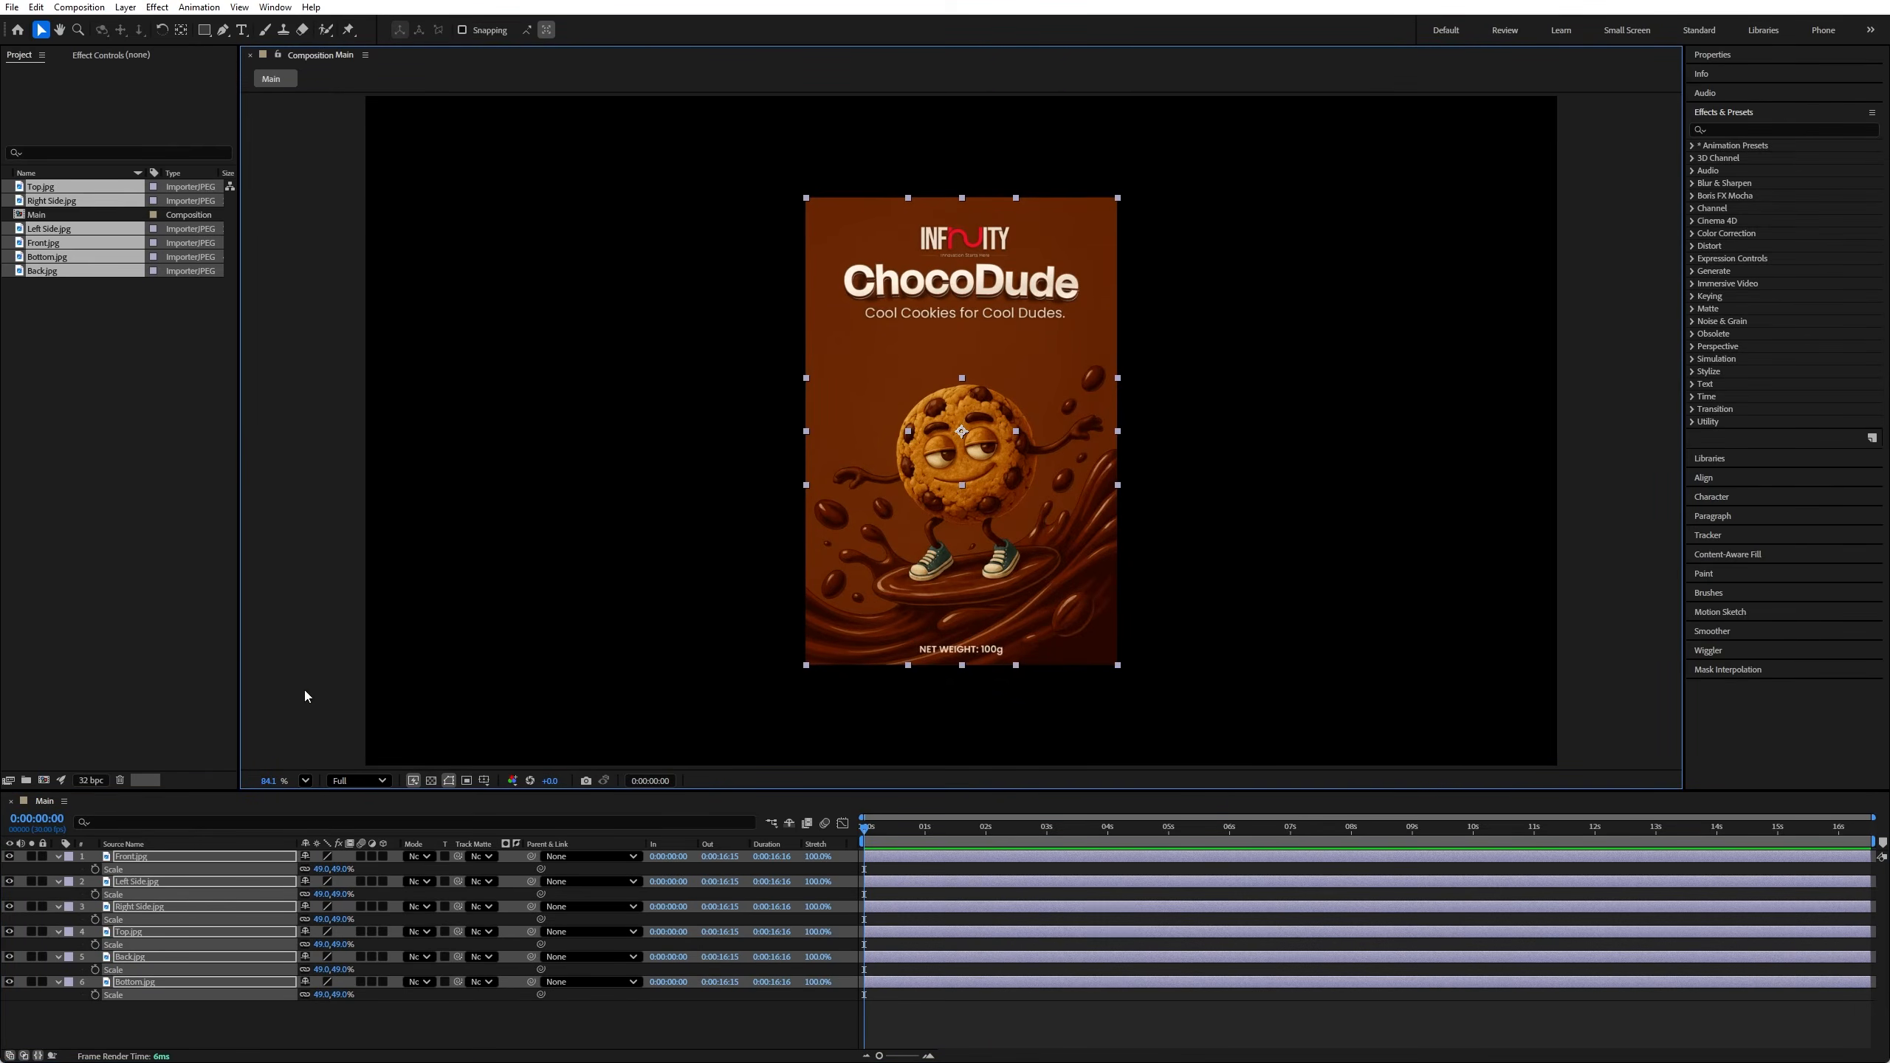
# Step: Move the Front artwork into the right half of the frame and place the Left Side panel along its left edge
pyautogui.moveTo(896, 467); pyautogui.dragTo(1110, 479)
pyautogui.click(486, 479)
pyautogui.hotkey('ctrl', 'z')
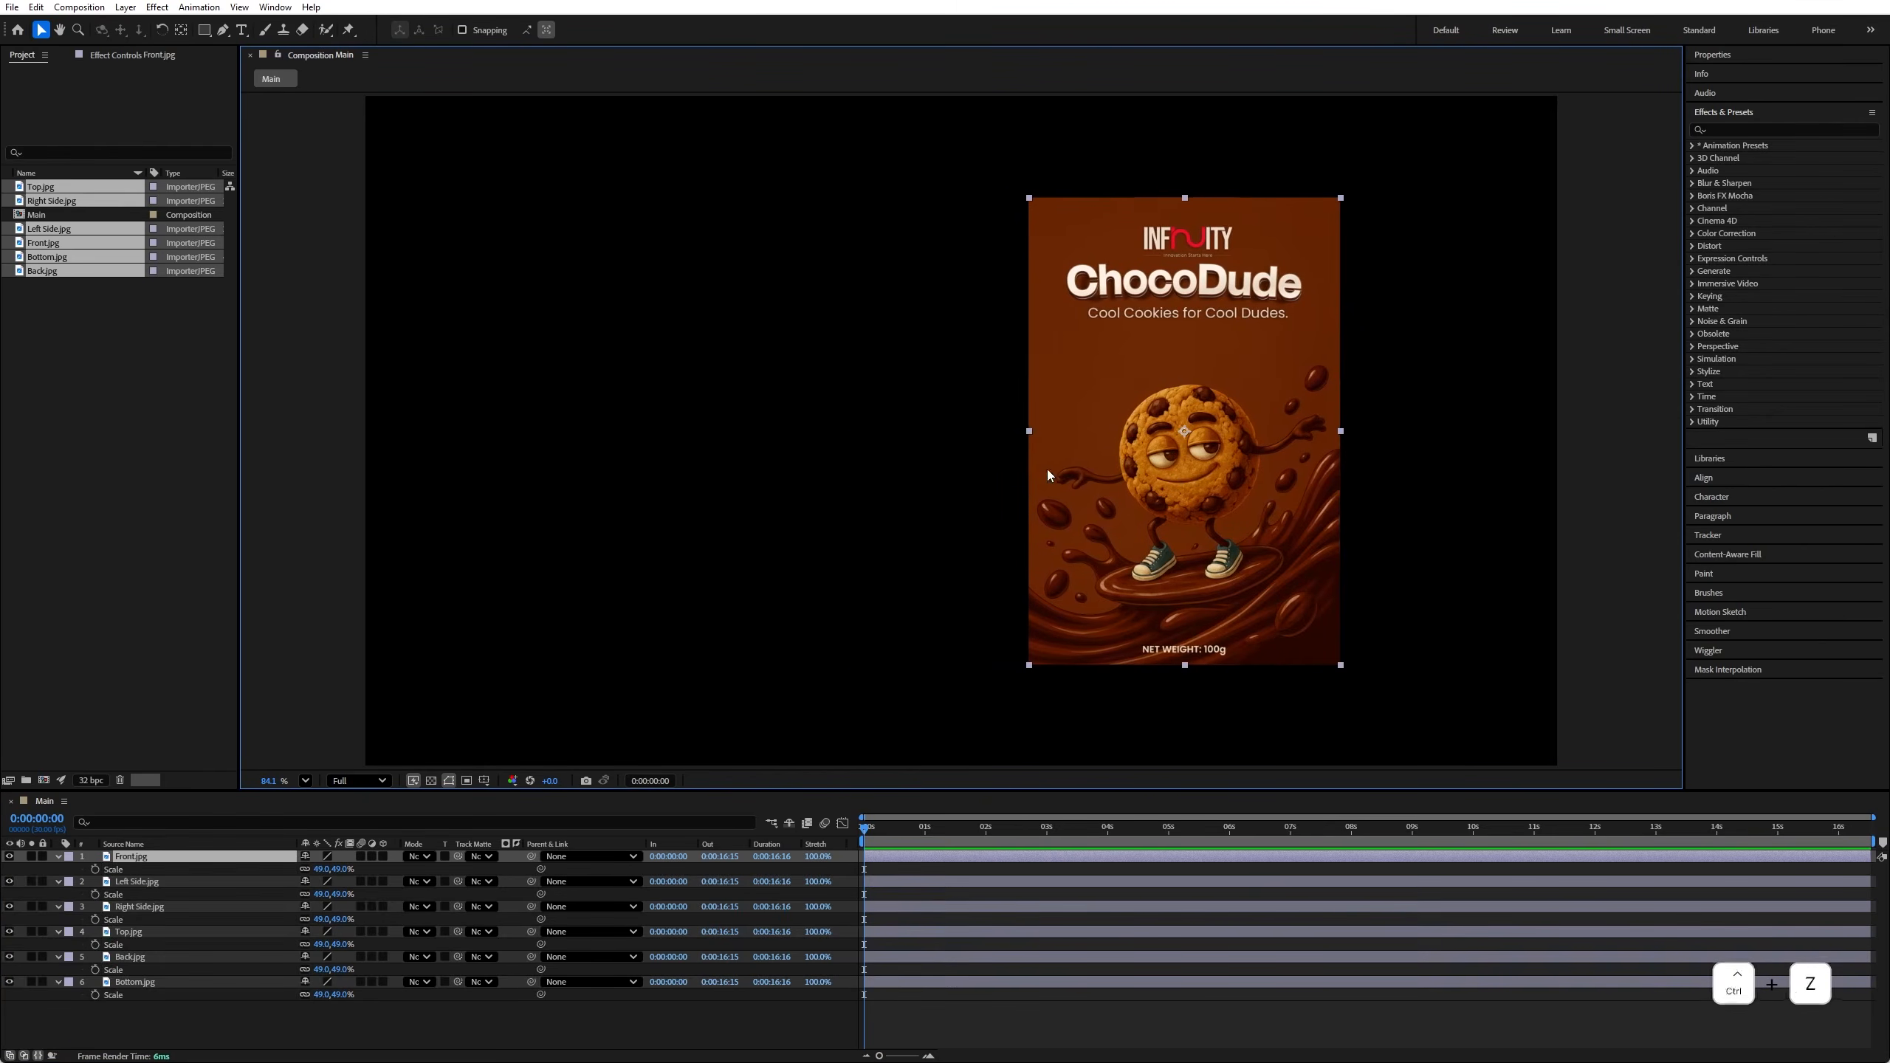
pyautogui.click(137, 883)
pyautogui.moveTo(1170, 517); pyautogui.dragTo(953, 520)
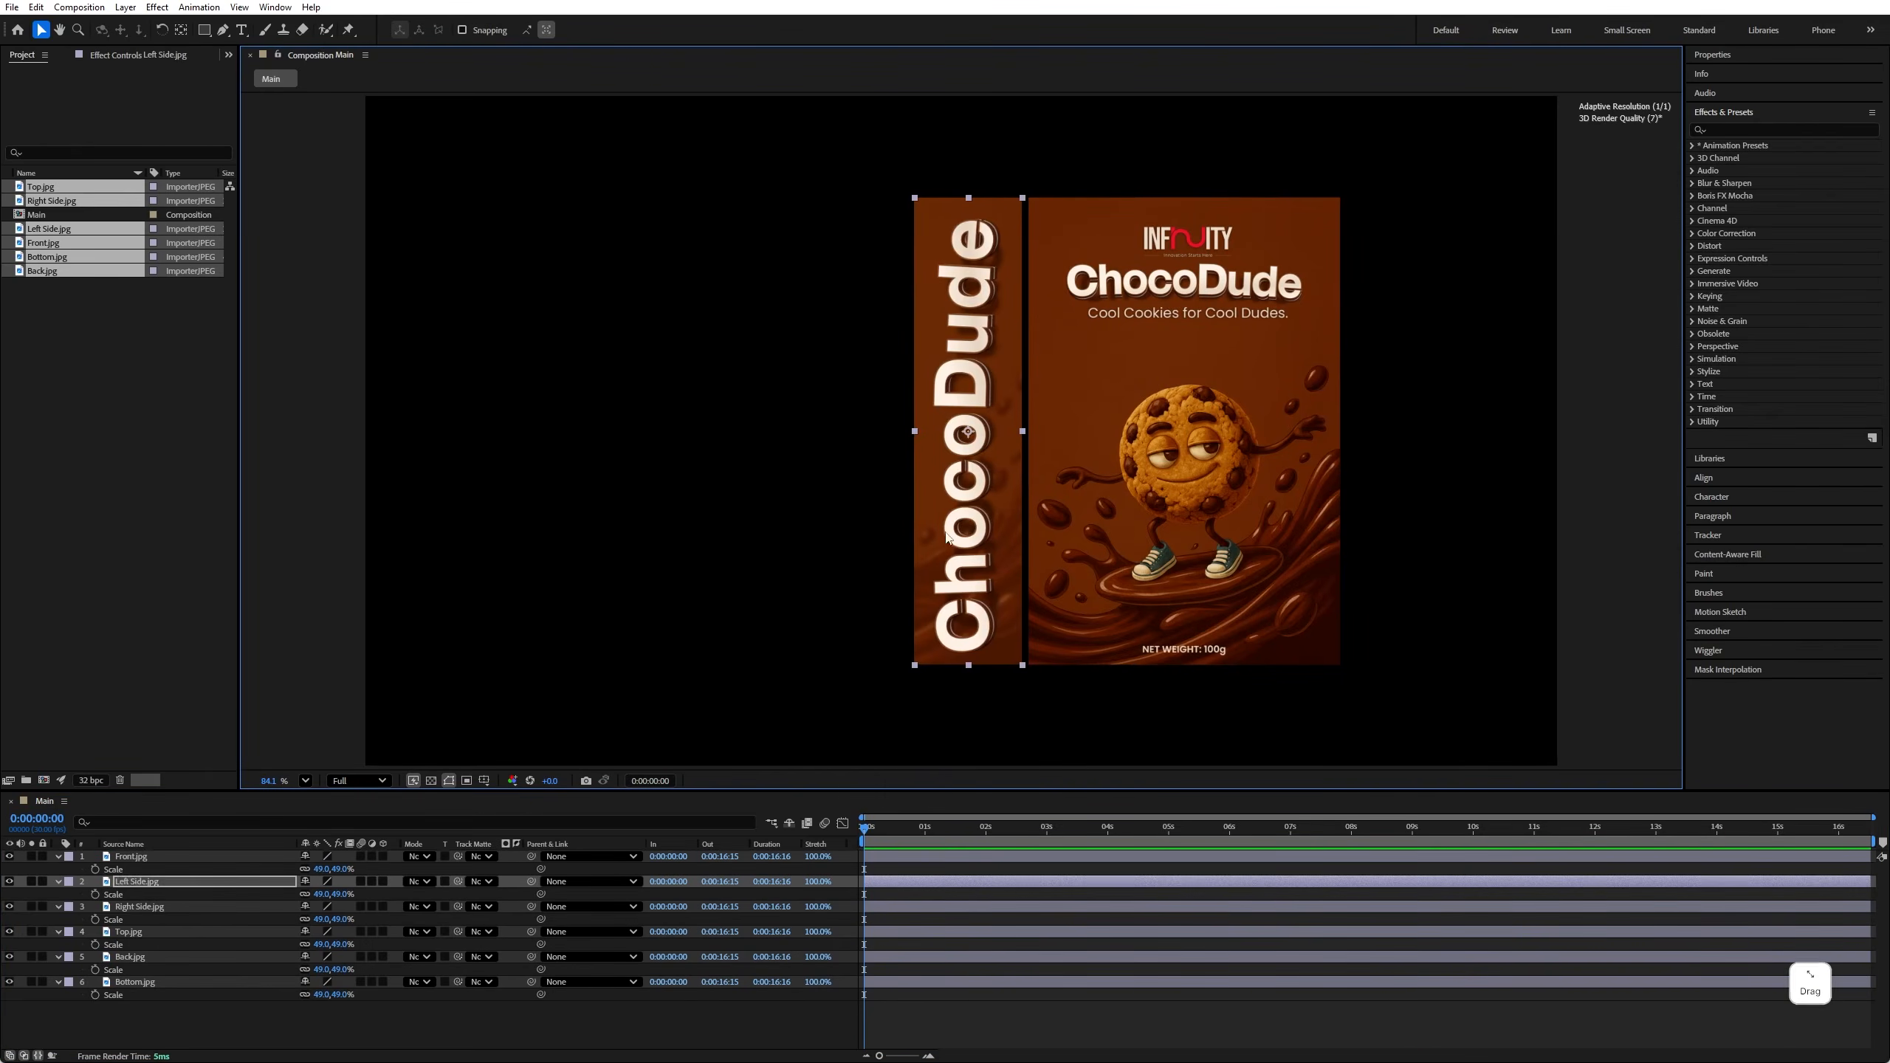
# Step: Place the Right Side panel to the right of the Front artwork and the Top panel directly above it
pyautogui.click(170, 908)
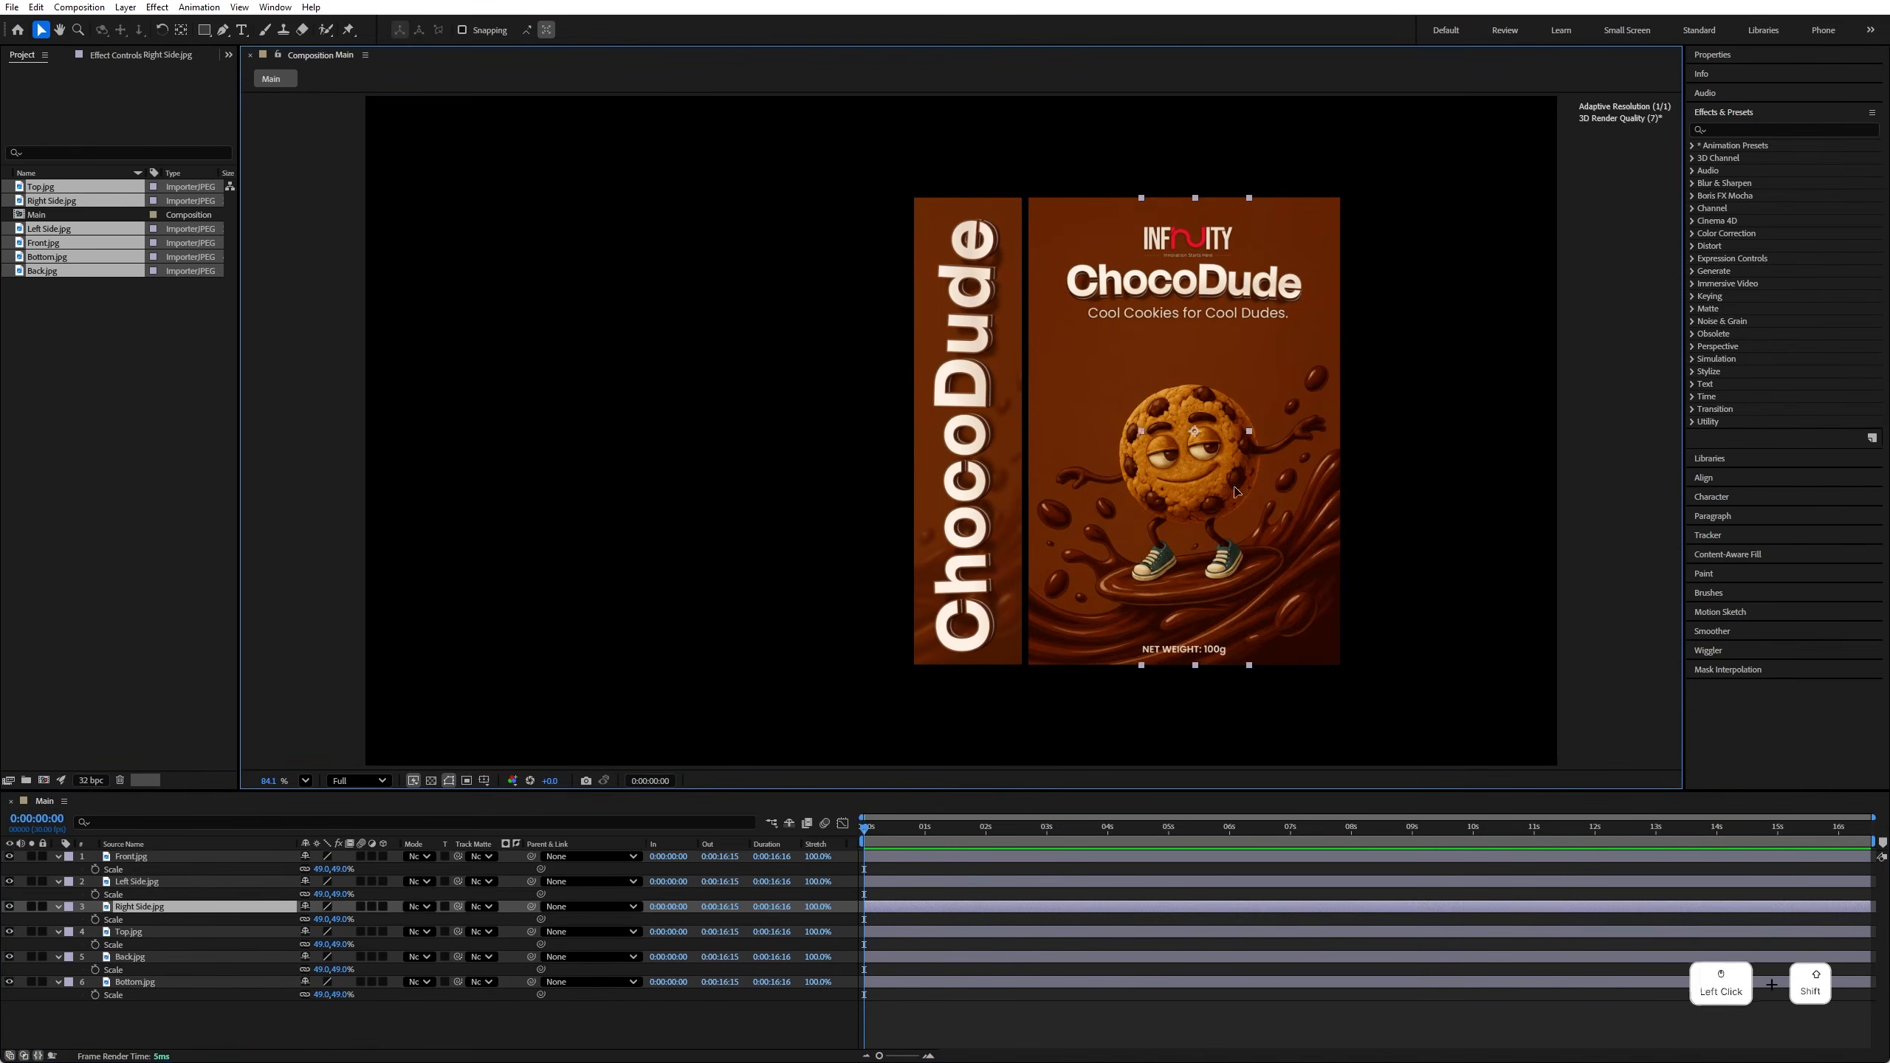
pyautogui.moveTo(1221, 487); pyautogui.dragTo(1435, 486)
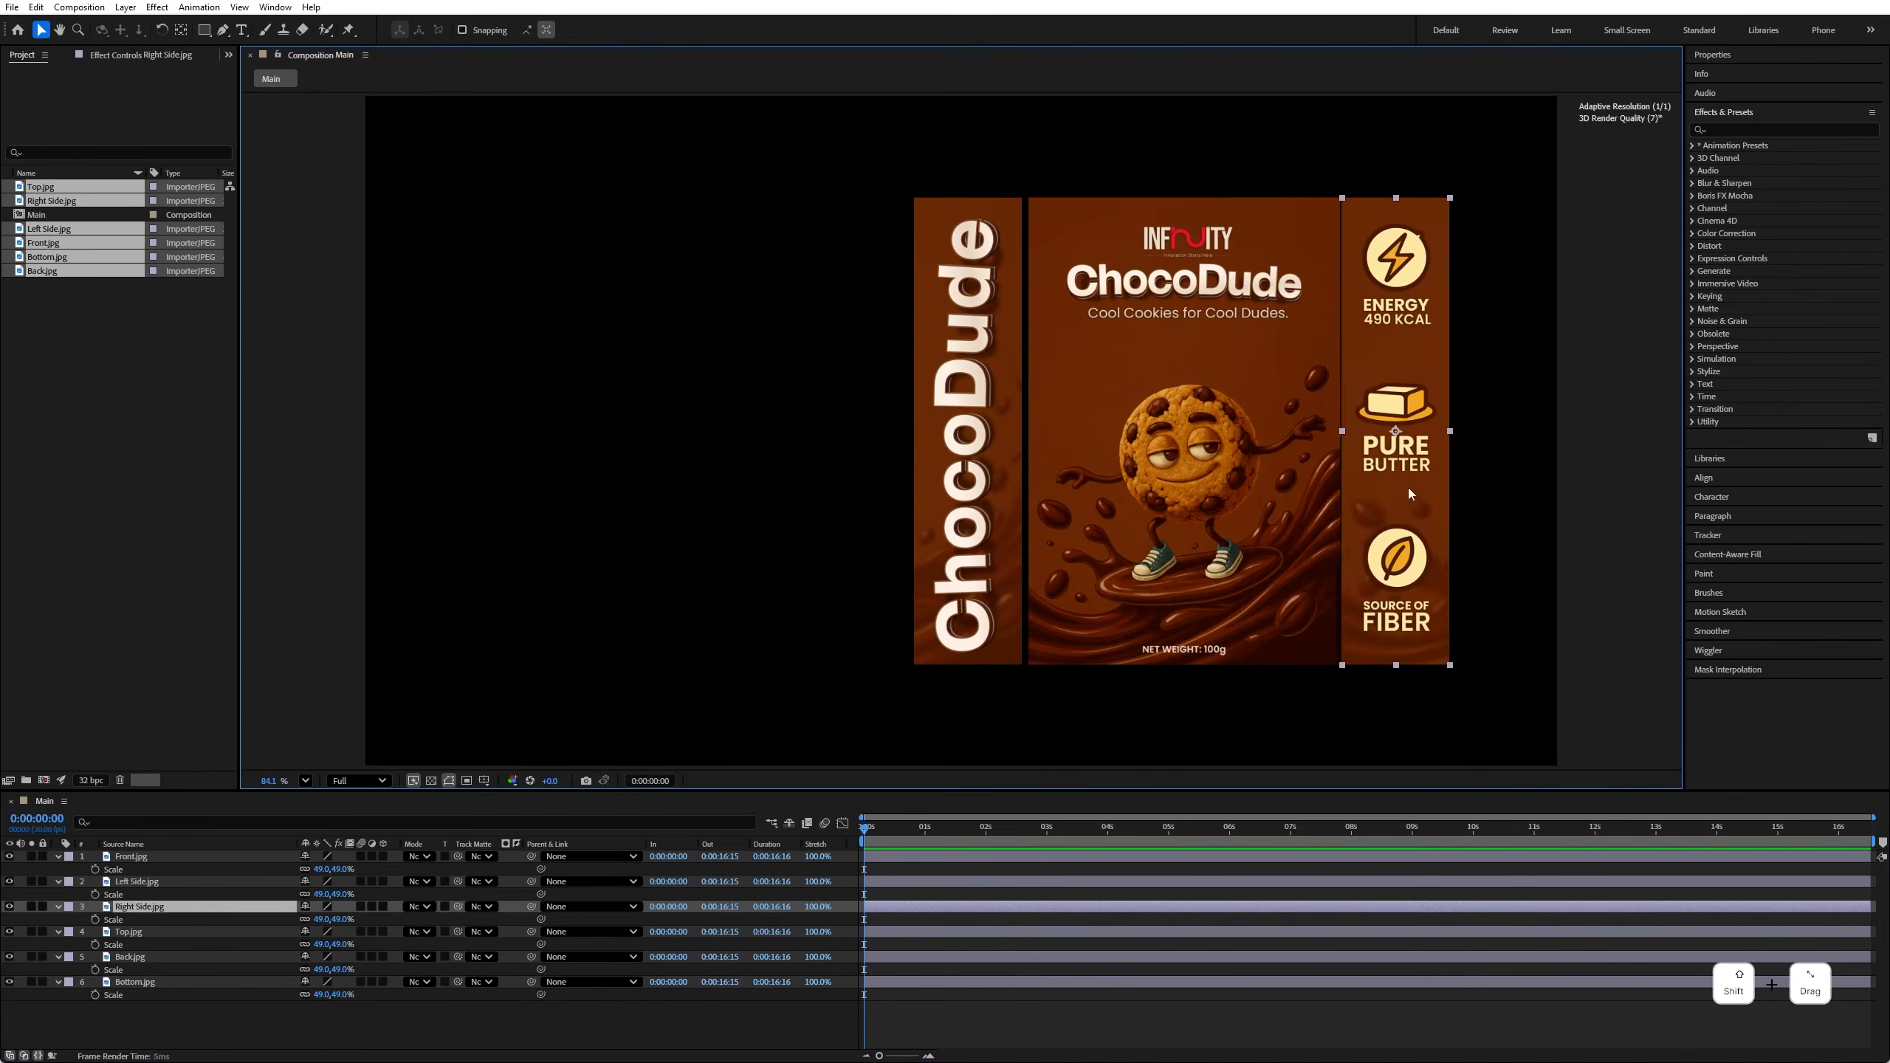
pyautogui.click(168, 932)
pyautogui.moveTo(1198, 430); pyautogui.dragTo(1198, 141)
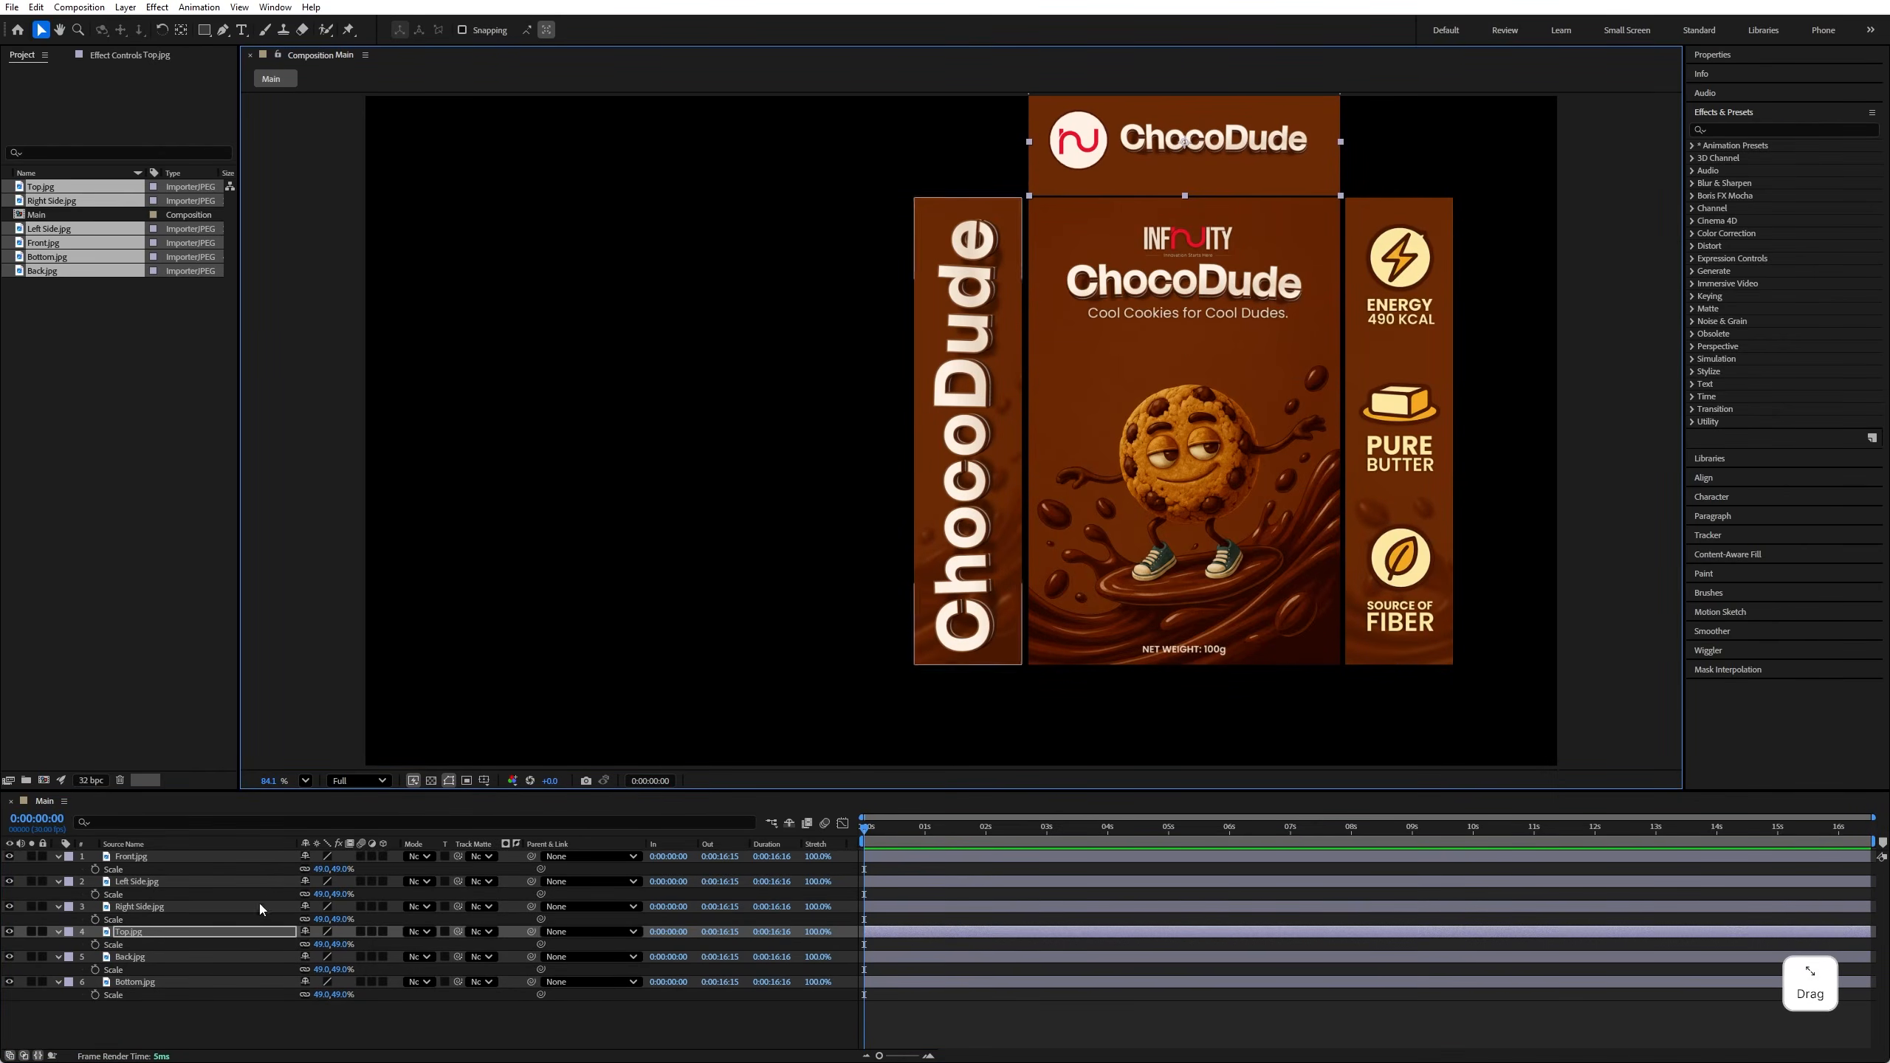
# Step: Place the Back panel to the left of the Left Side panel and the Bottom panel below the Front artwork
pyautogui.click(170, 958)
pyautogui.moveTo(1116, 527); pyautogui.dragTo(679, 527)
pyautogui.click(134, 981)
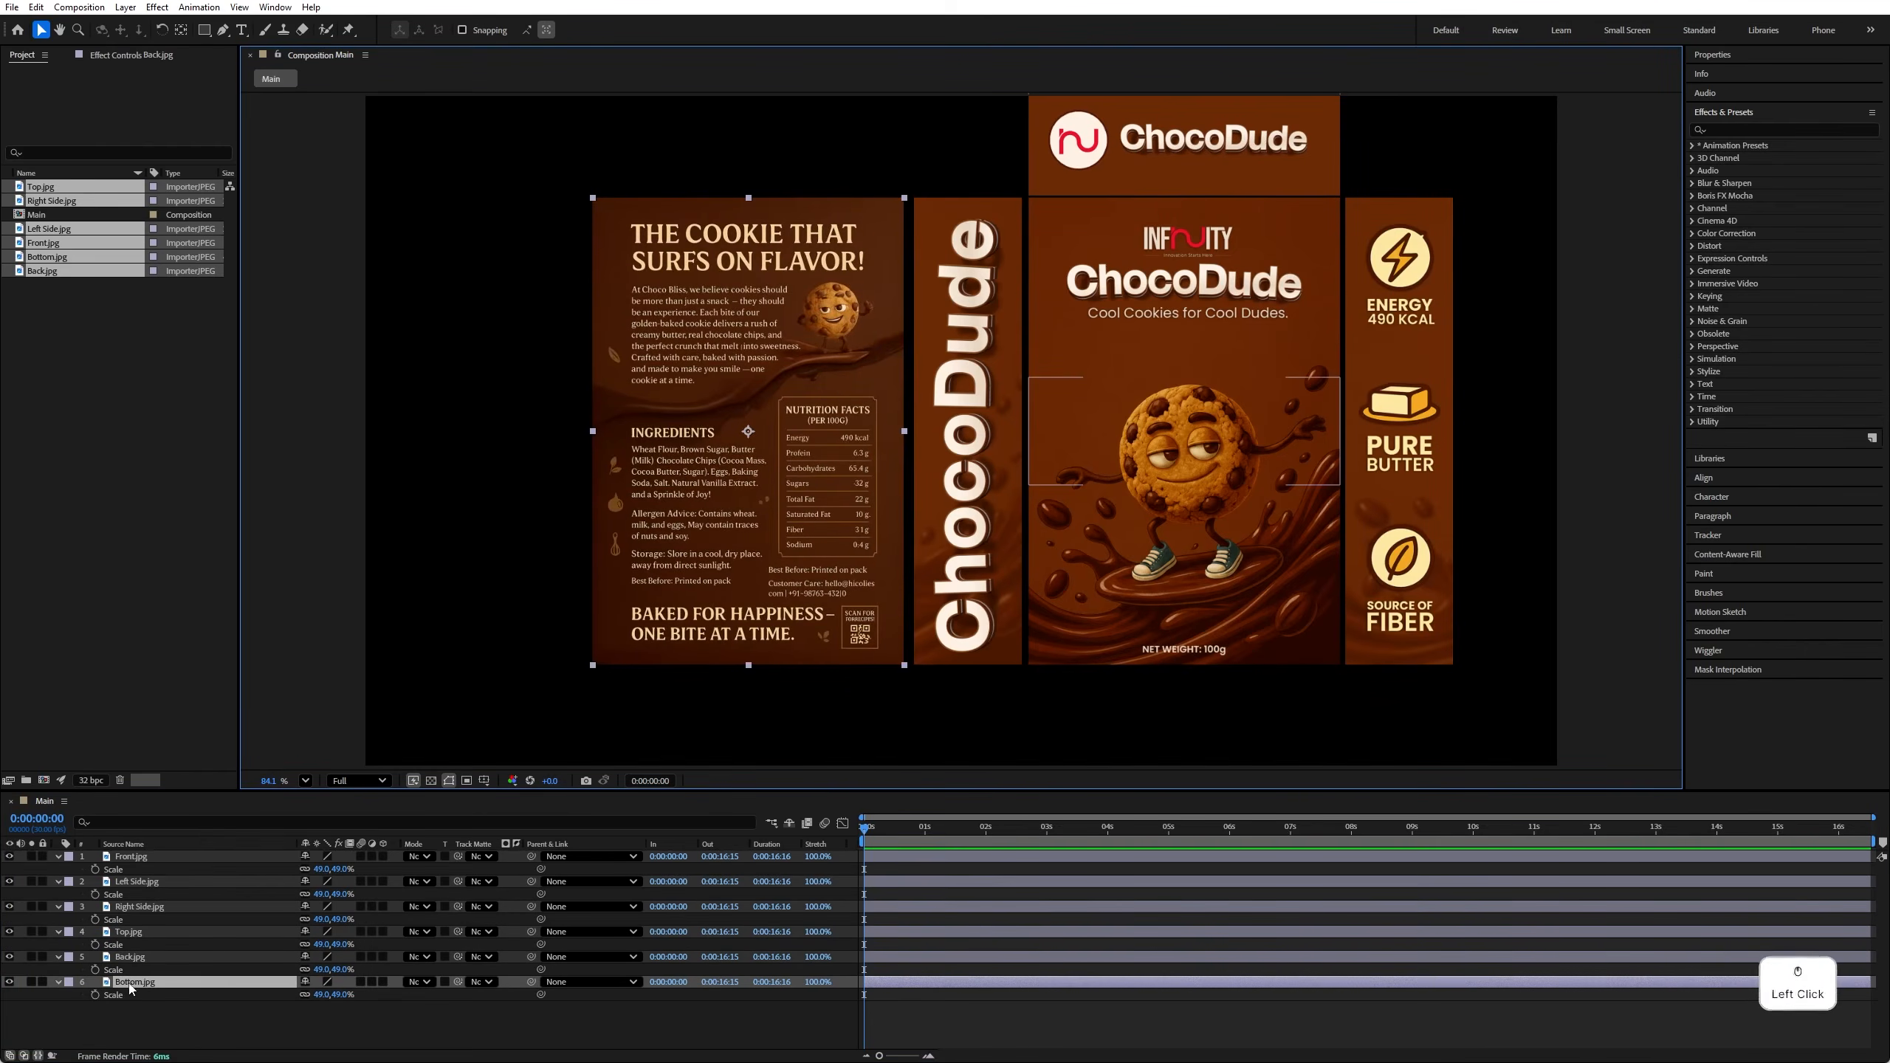
pyautogui.moveTo(1049, 500); pyautogui.dragTo(1127, 704)
# Step: Shift the Left Side panel left against the Back panel, leaving a wider gap before the Front artwork
pyautogui.scroll(5, 1034, 356)
pyautogui.click(982, 368)
pyautogui.moveTo(982, 368); pyautogui.dragTo(880, 409)
pyautogui.hotkey('ctrl', 'z')
pyautogui.scroll(3, 1002, 403)
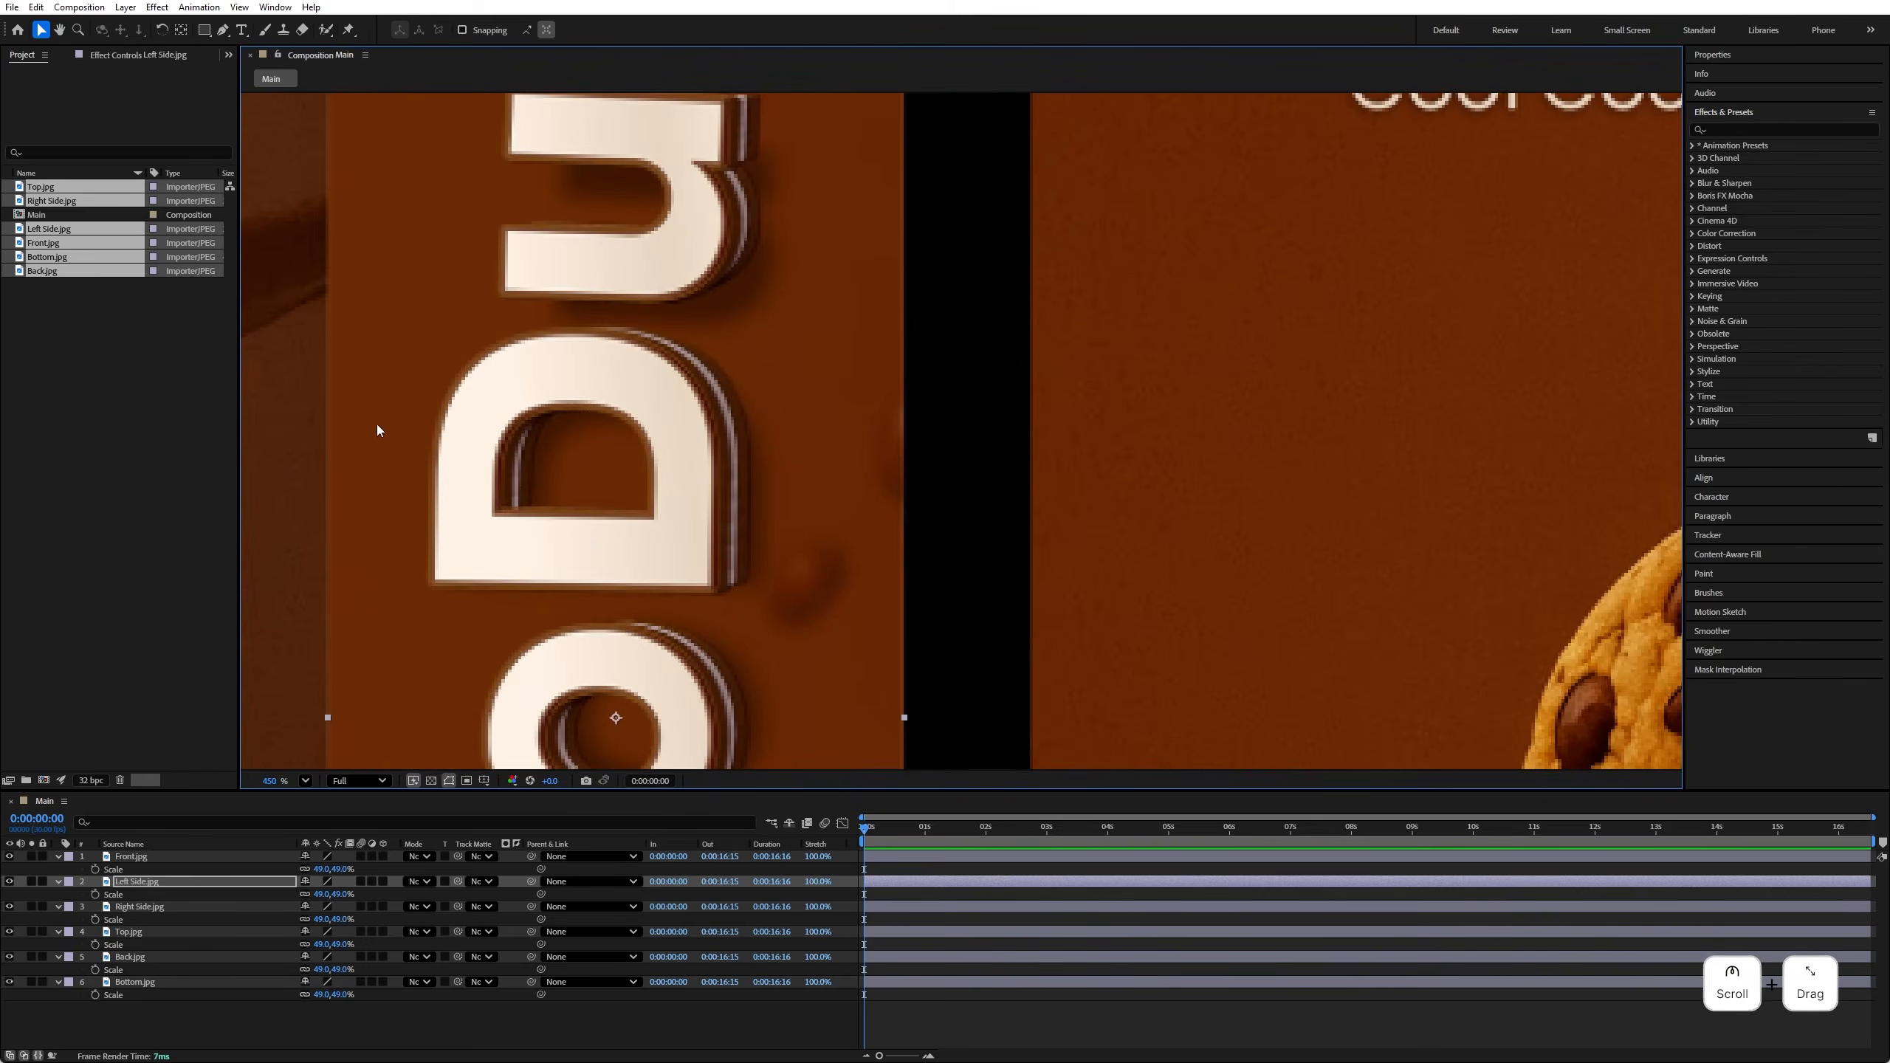
pyautogui.scroll(-5, 718, 463)
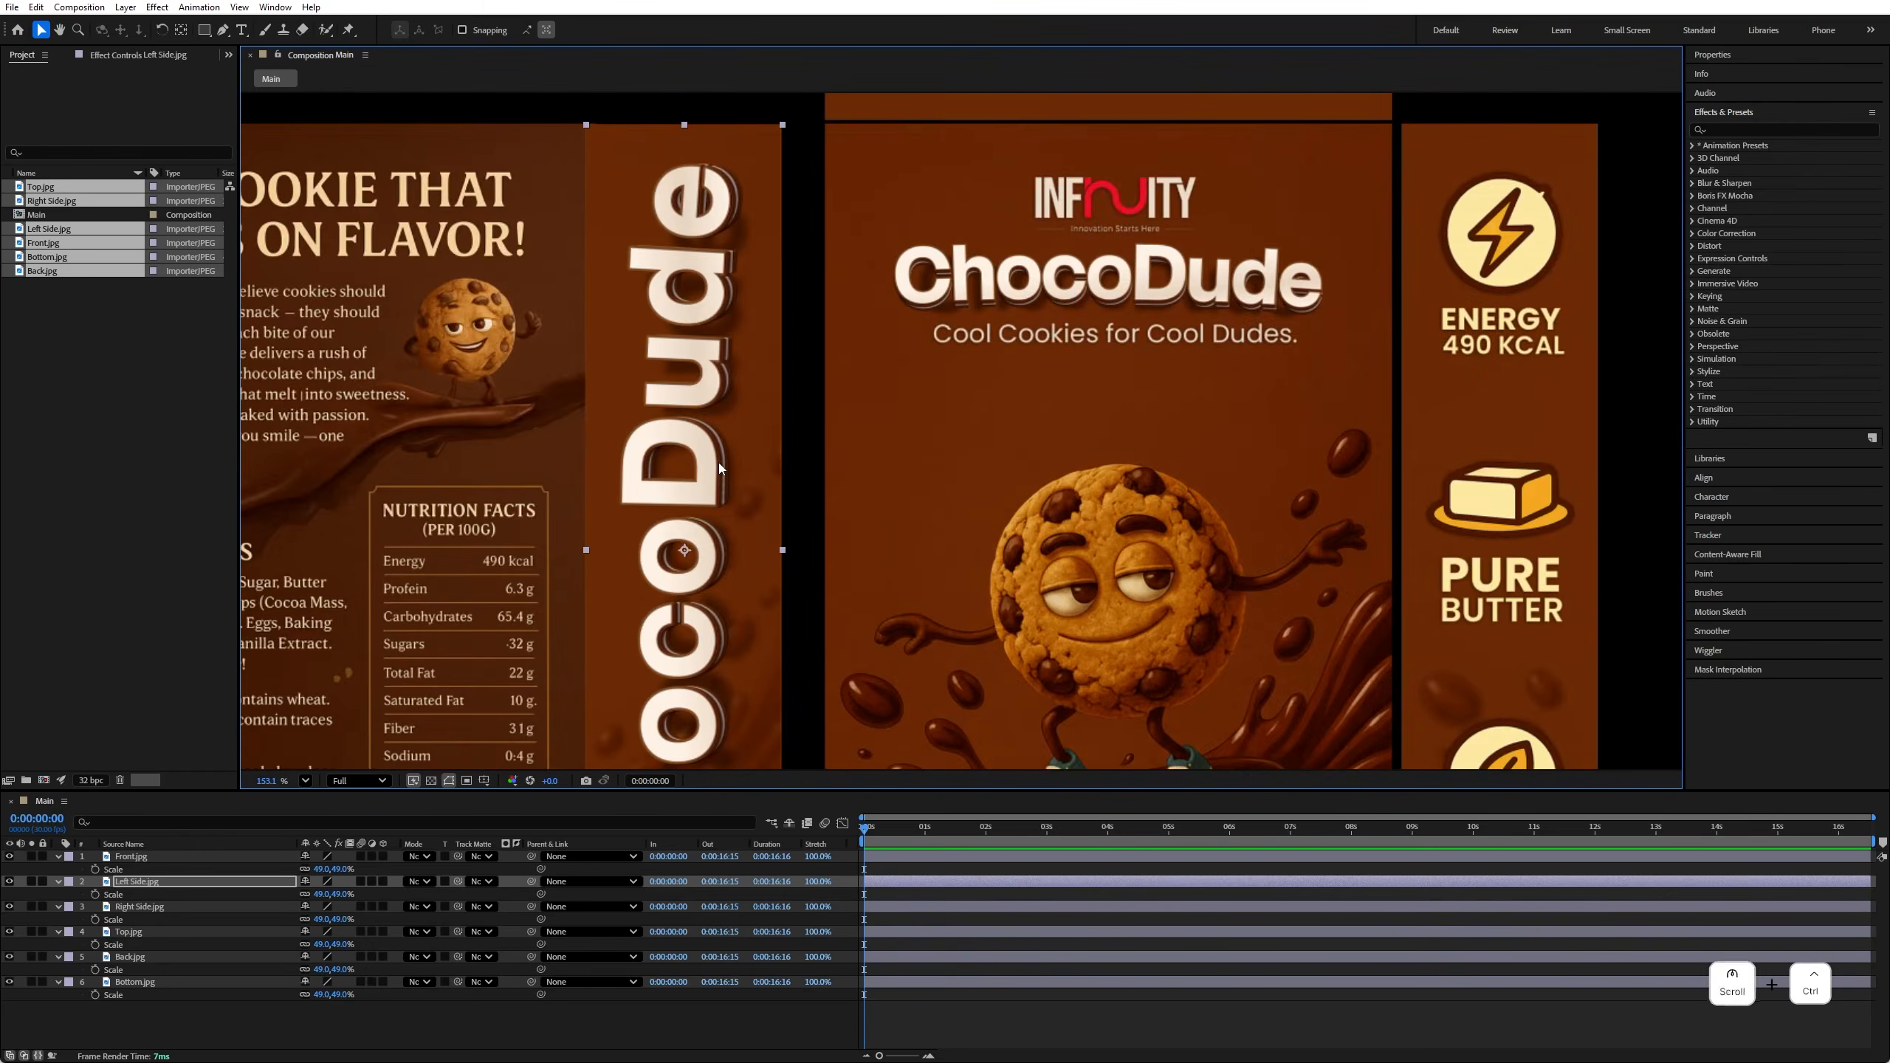
# Step: Show the rulers and place a vertical guide exactly on the Front artwork's left edge
pyautogui.hotkey('ctrl', 'r')
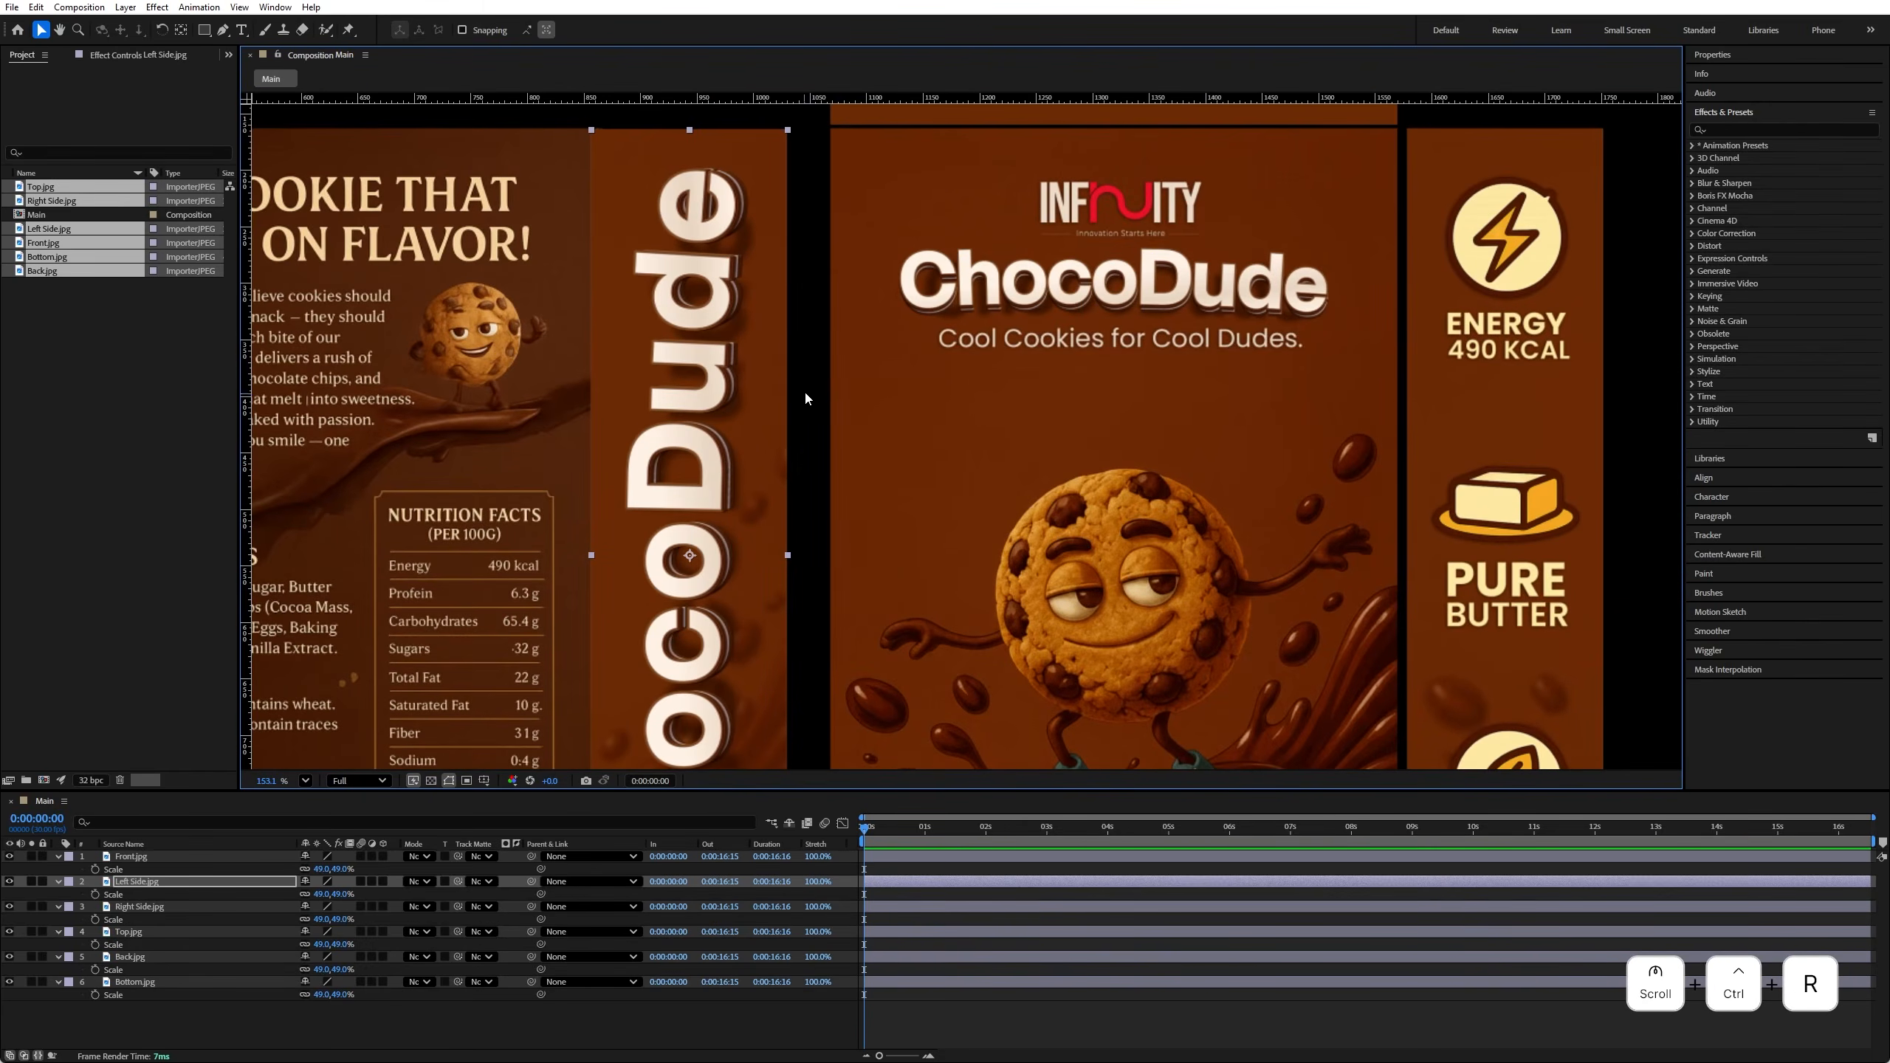
pyautogui.scroll(3, 804, 398)
pyautogui.moveTo(248, 411); pyautogui.dragTo(841, 503)
pyautogui.scroll(8, 841, 430)
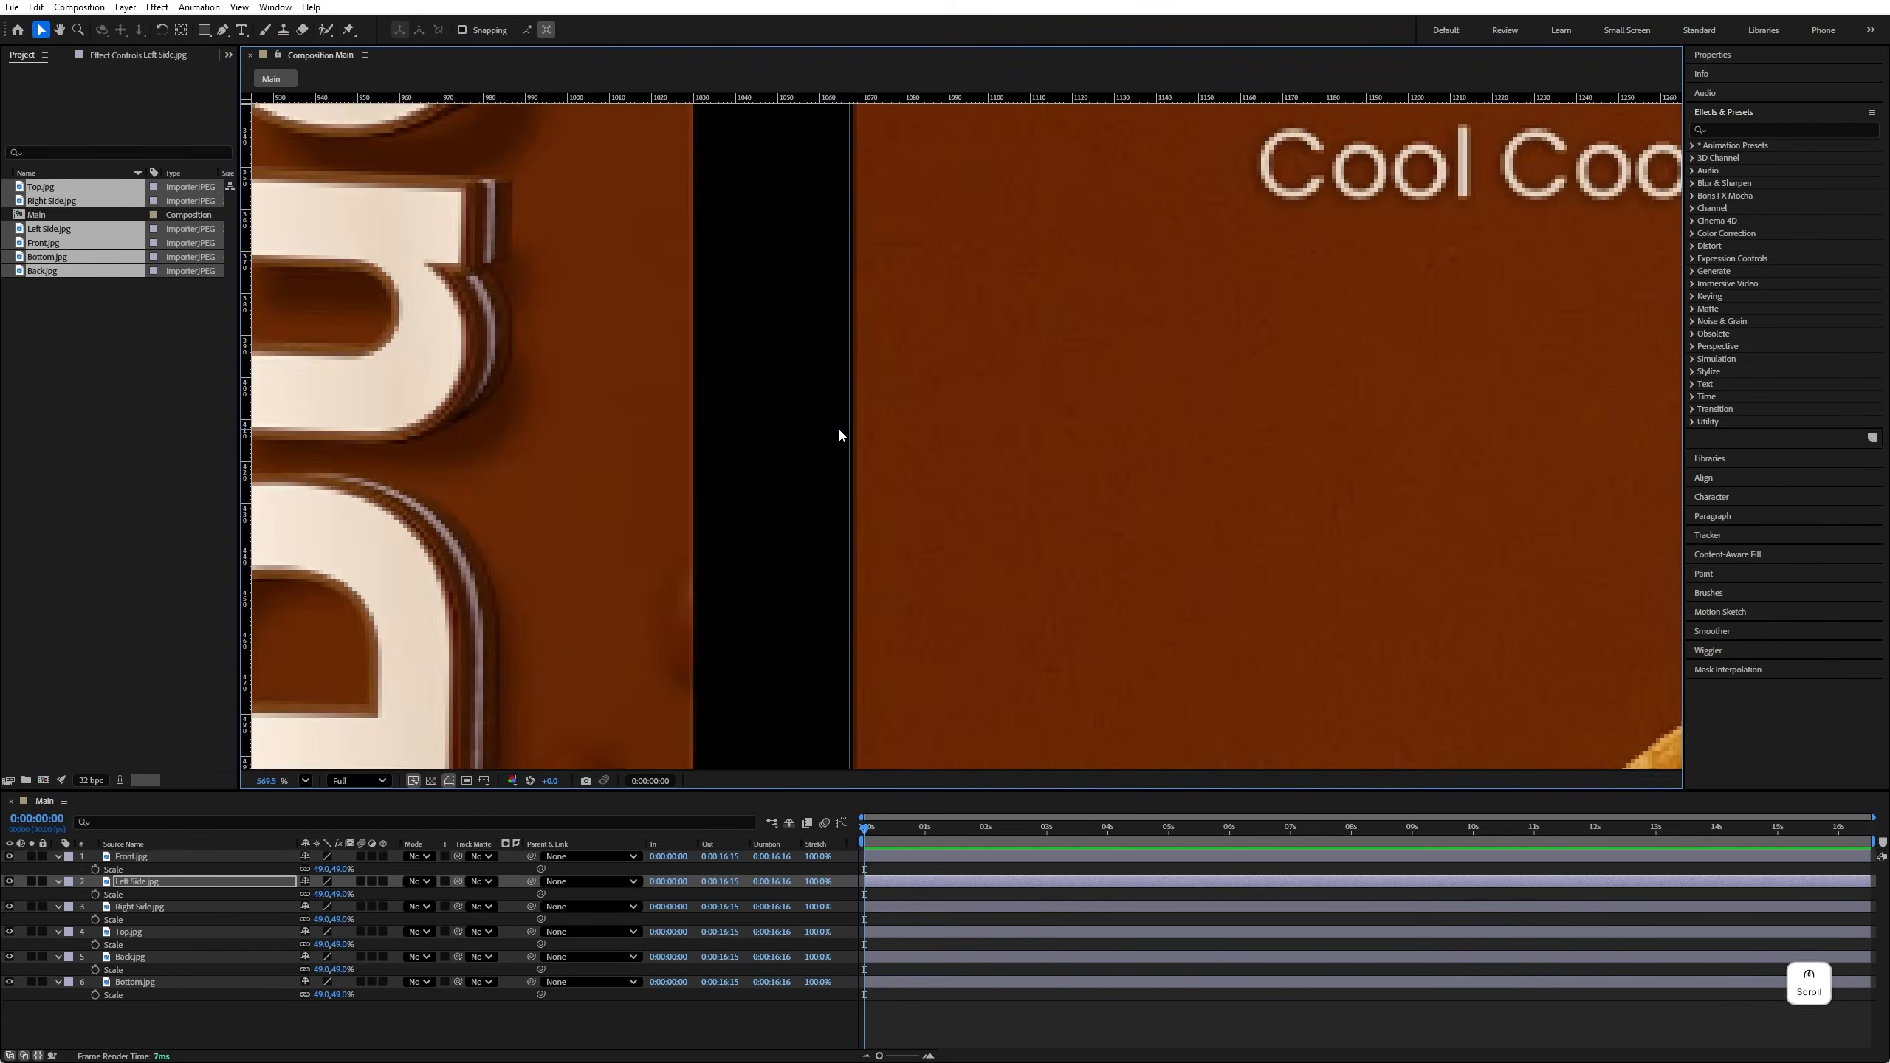
pyautogui.click(866, 442)
pyautogui.moveTo(867, 443); pyautogui.dragTo(879, 444)
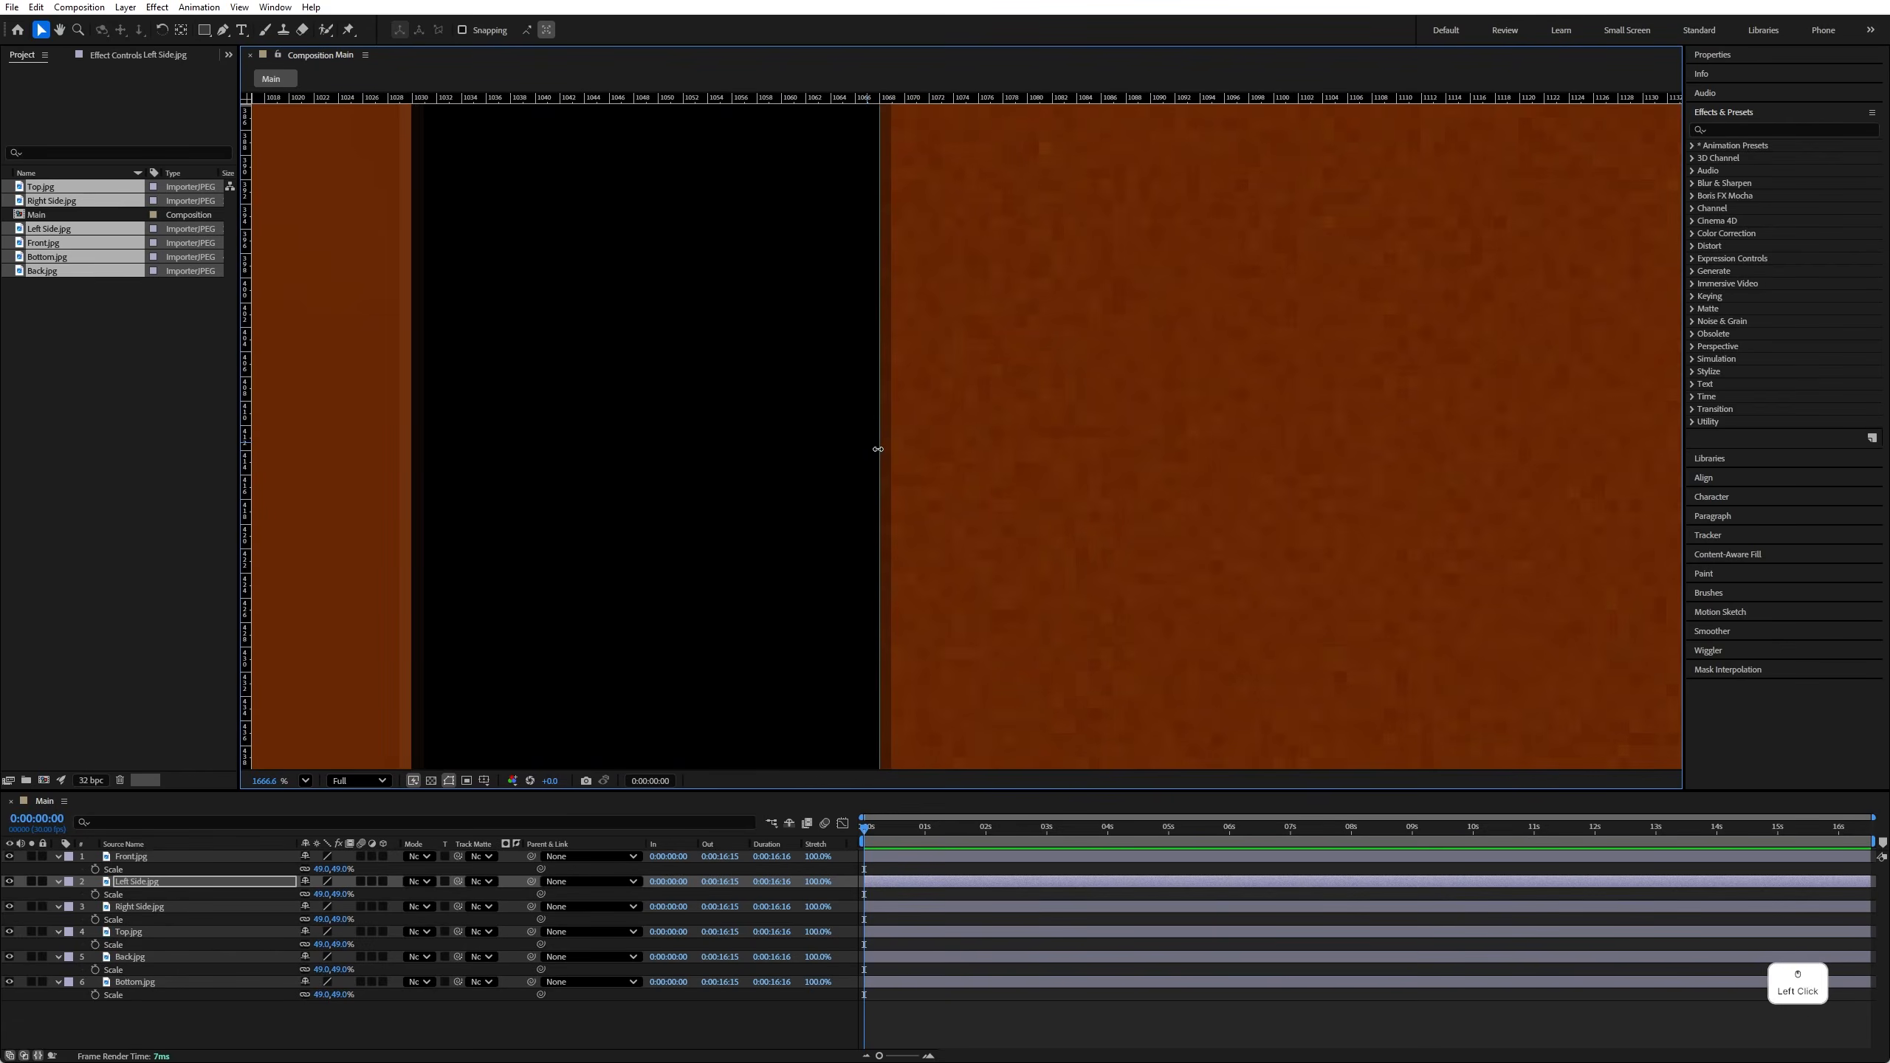
pyautogui.scroll(-16, 881, 445)
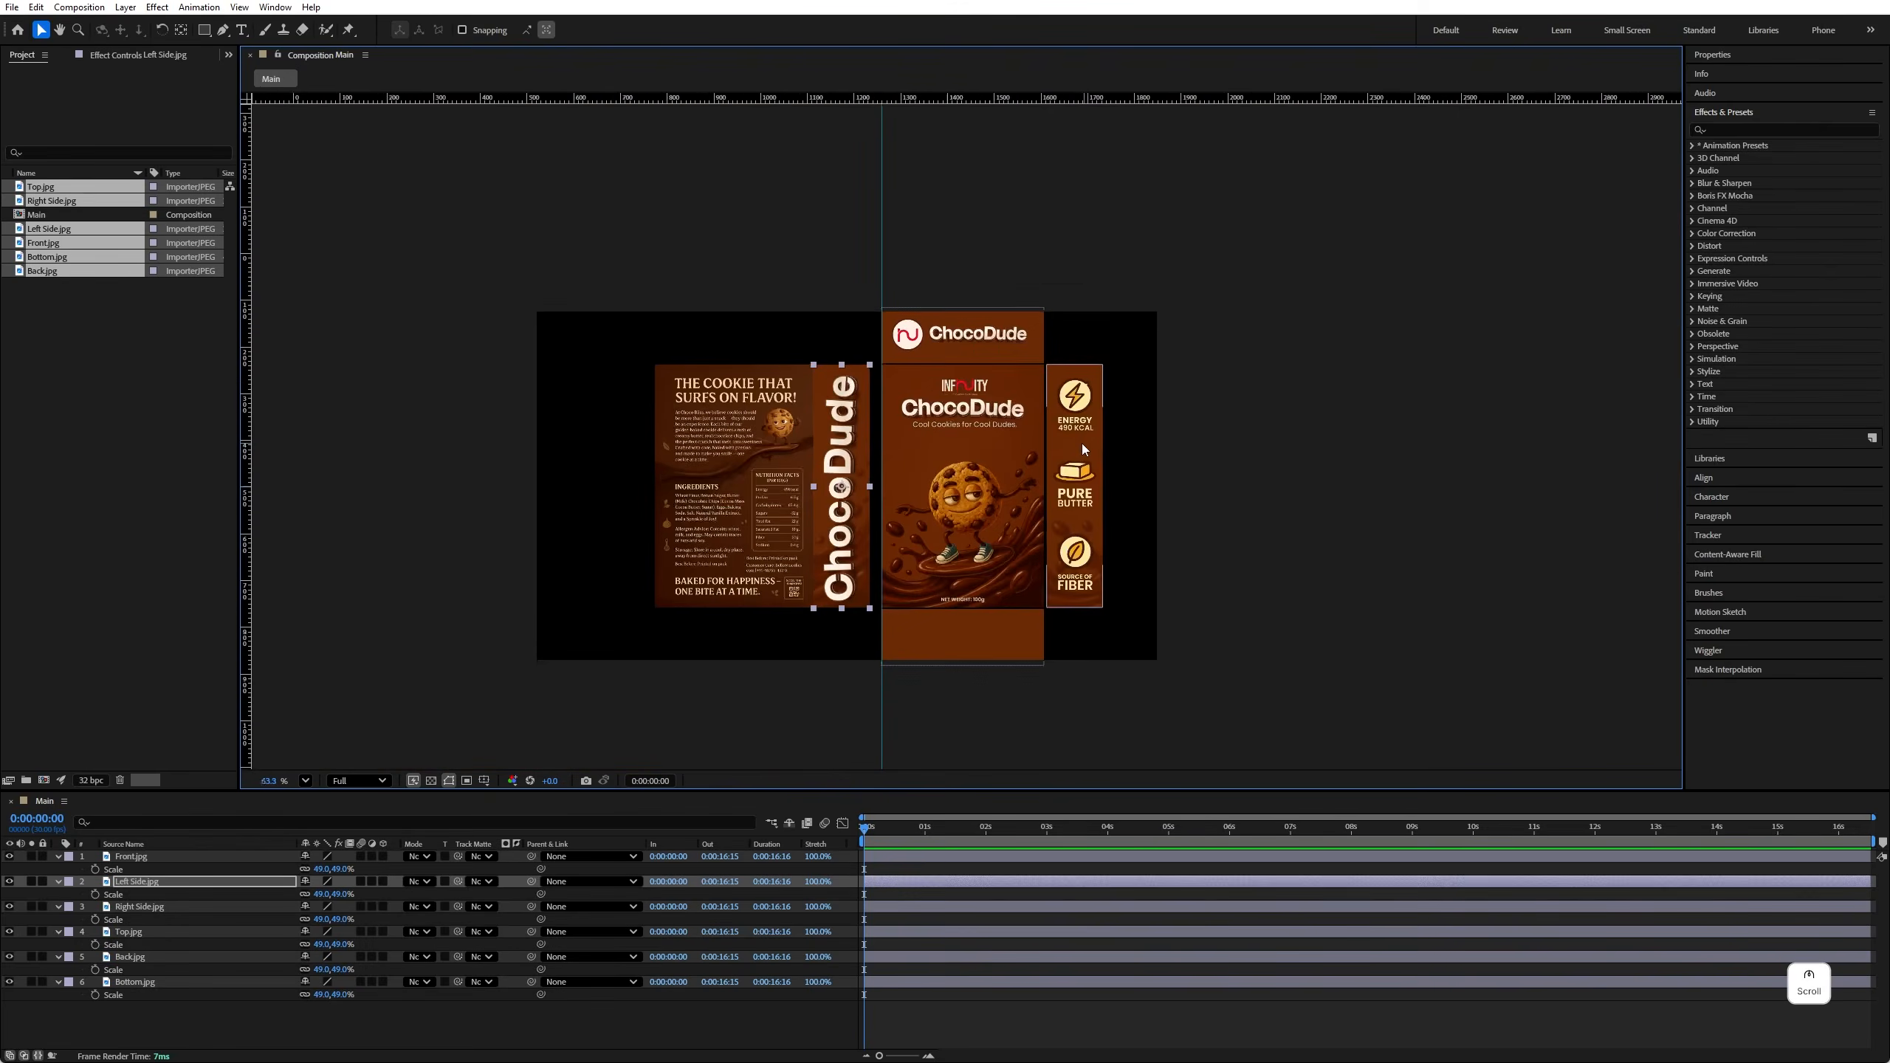
# Step: Add a vertical guide exactly on the Front artwork's right edge
pyautogui.scroll(15, 1079, 443)
pyautogui.scroll(1, 825, 449)
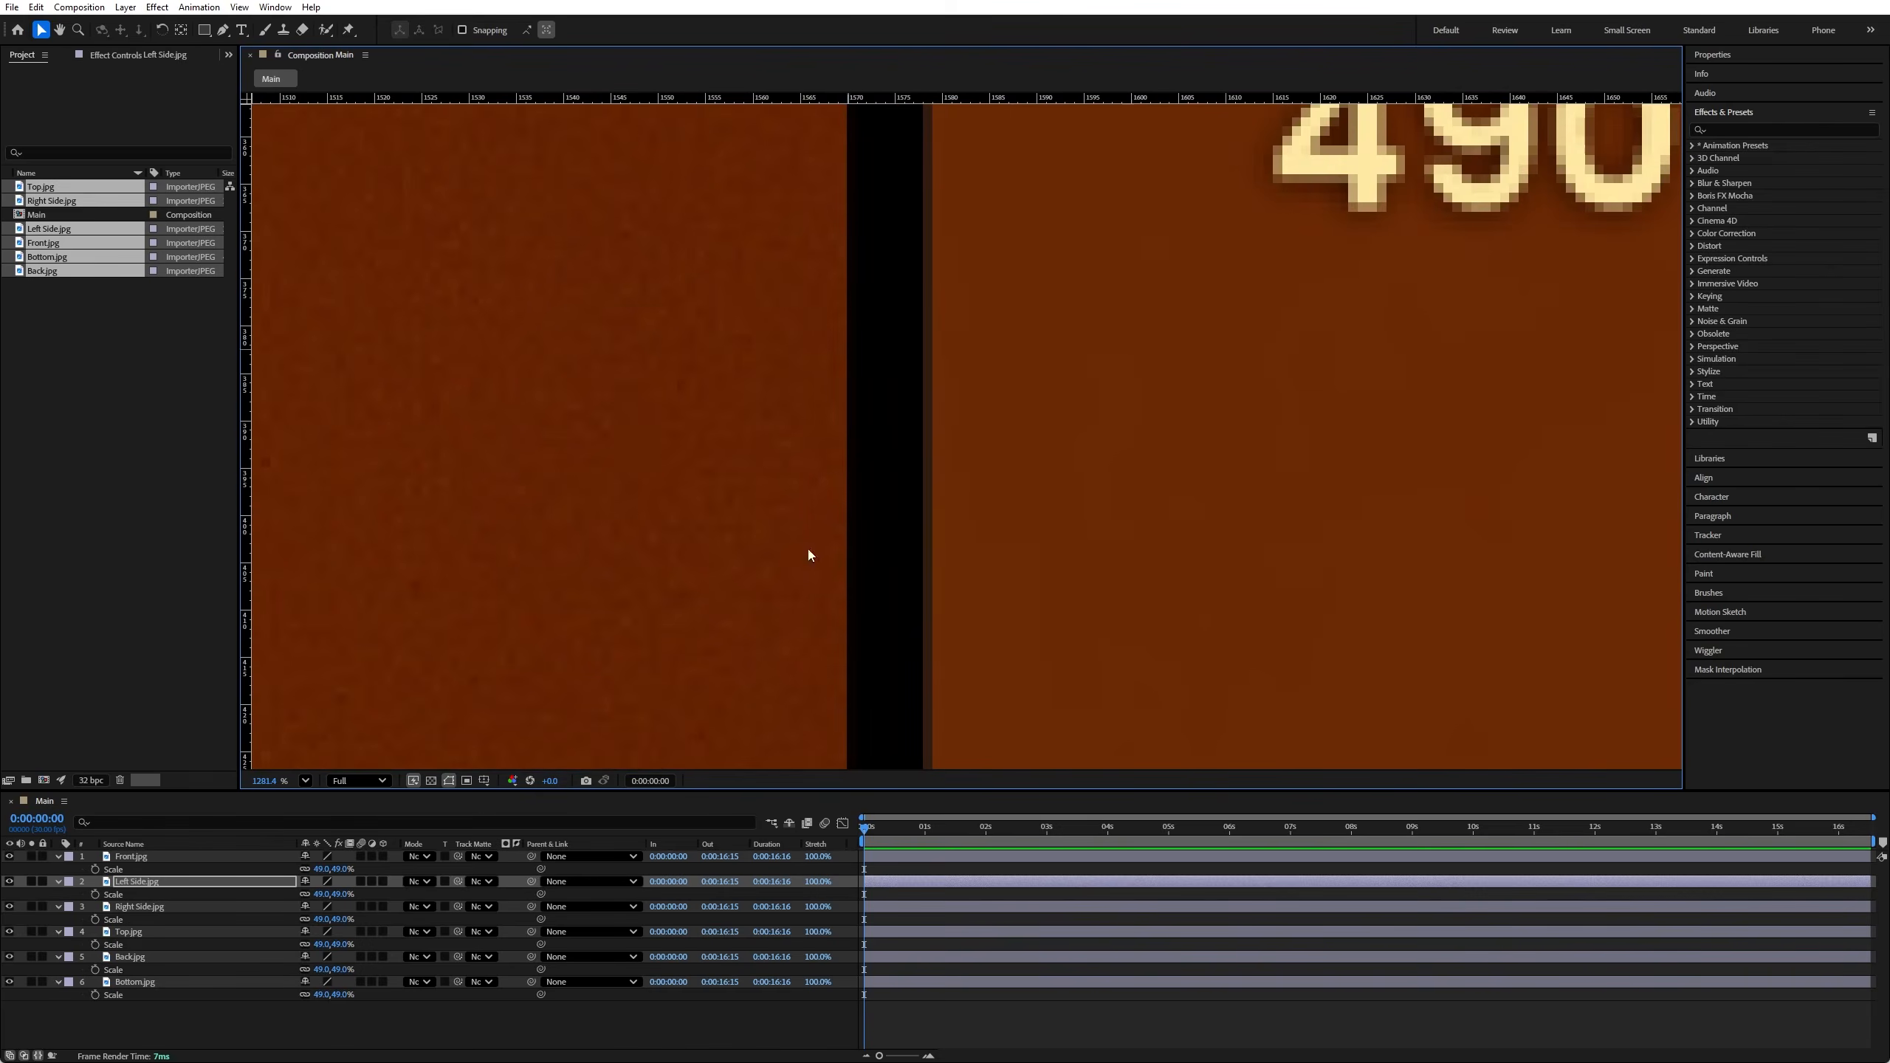
pyautogui.moveTo(339, 482); pyautogui.dragTo(846, 519)
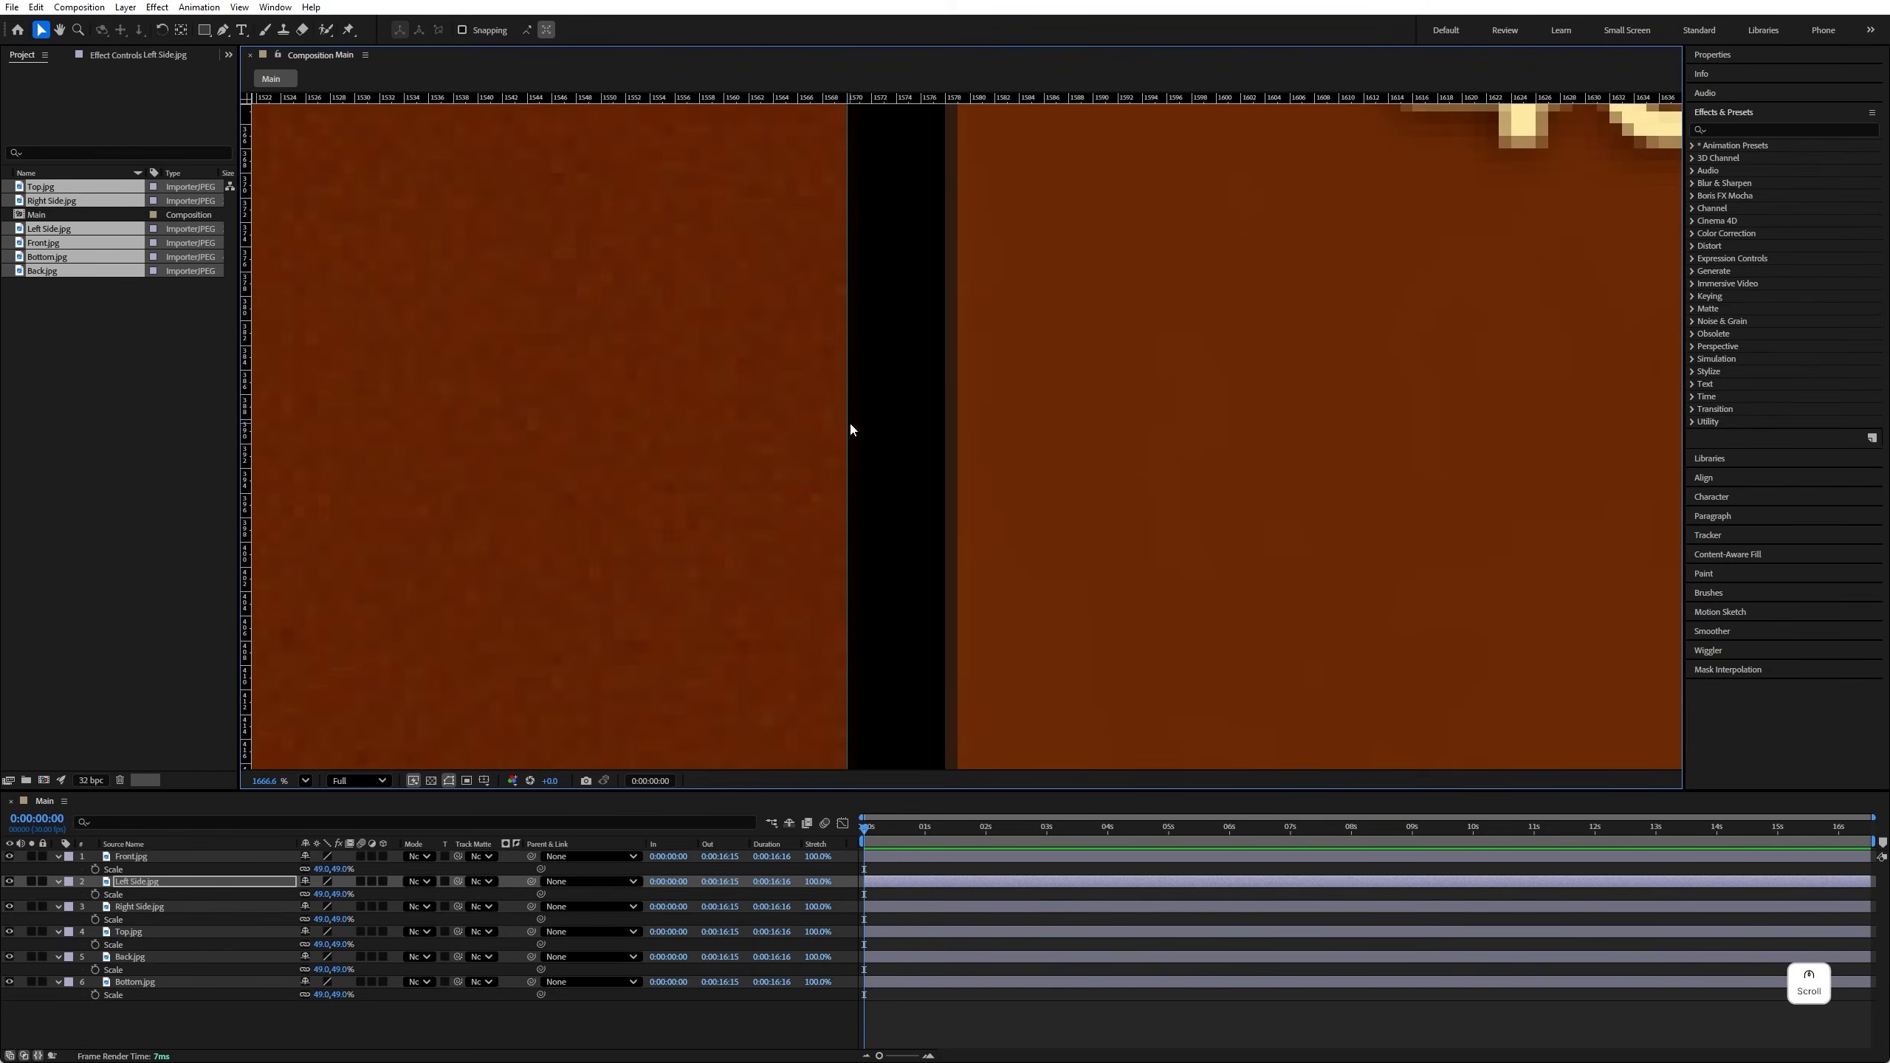
pyautogui.scroll(-16, 849, 420)
# Step: Add a horizontal guide along the Front artwork's top edge
pyautogui.scroll(14, 812, 454)
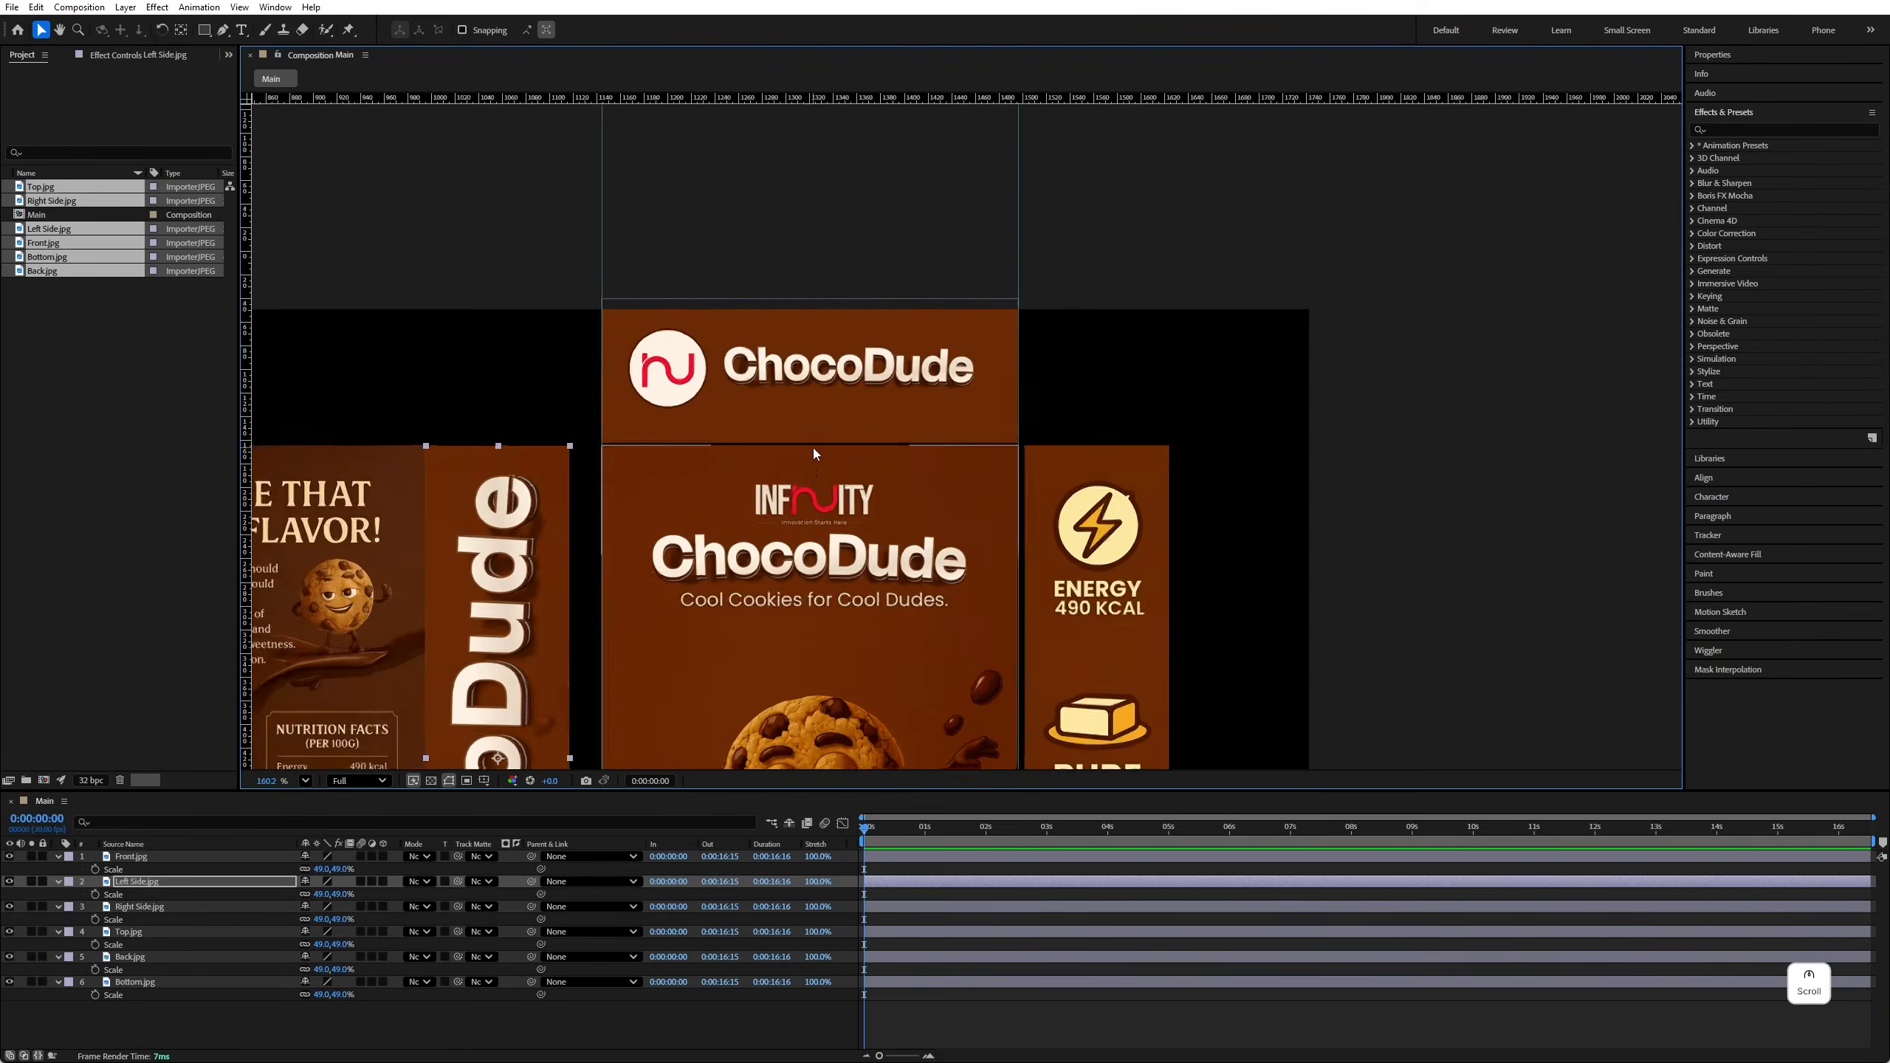
pyautogui.moveTo(827, 98); pyautogui.dragTo(839, 435)
pyautogui.scroll(-6, 850, 447)
pyautogui.scroll(-8, 850, 443)
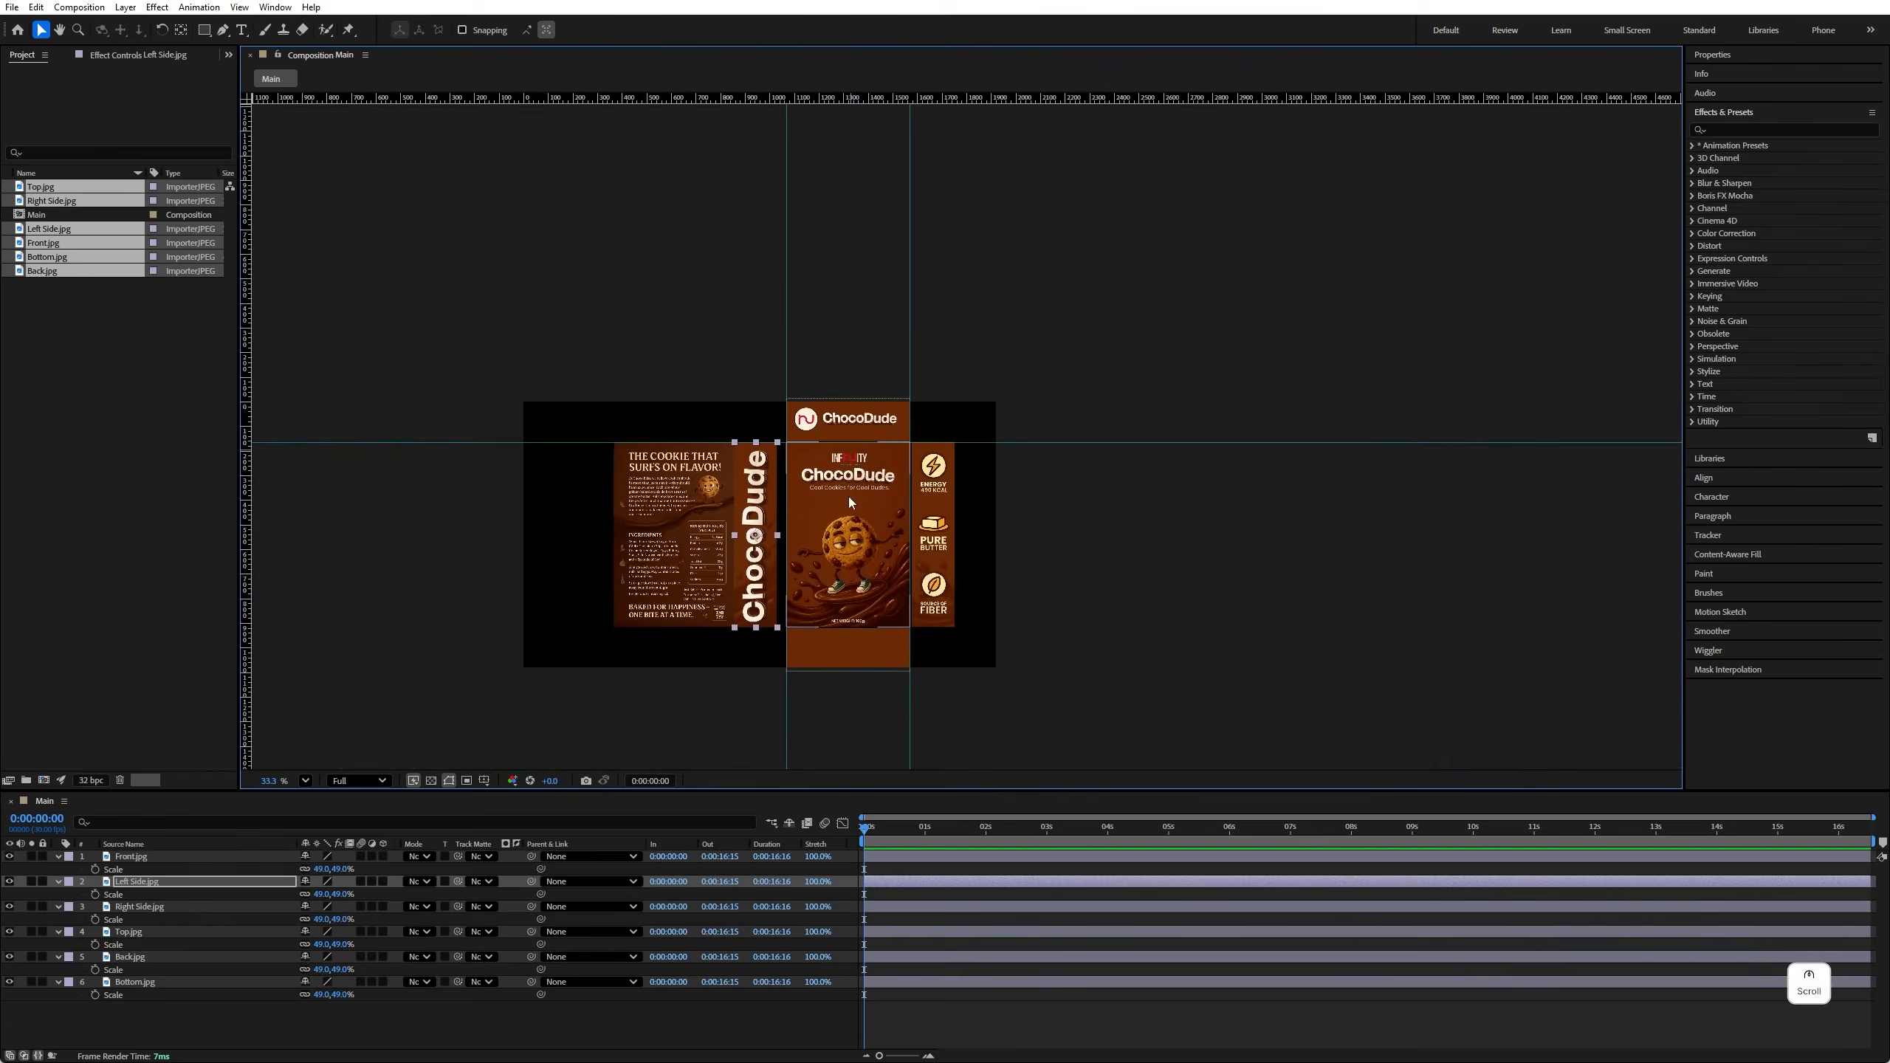
# Step: Add a horizontal guide along the Front artwork's bottom edge
pyautogui.scroll(9, 830, 475)
pyautogui.scroll(6, 834, 446)
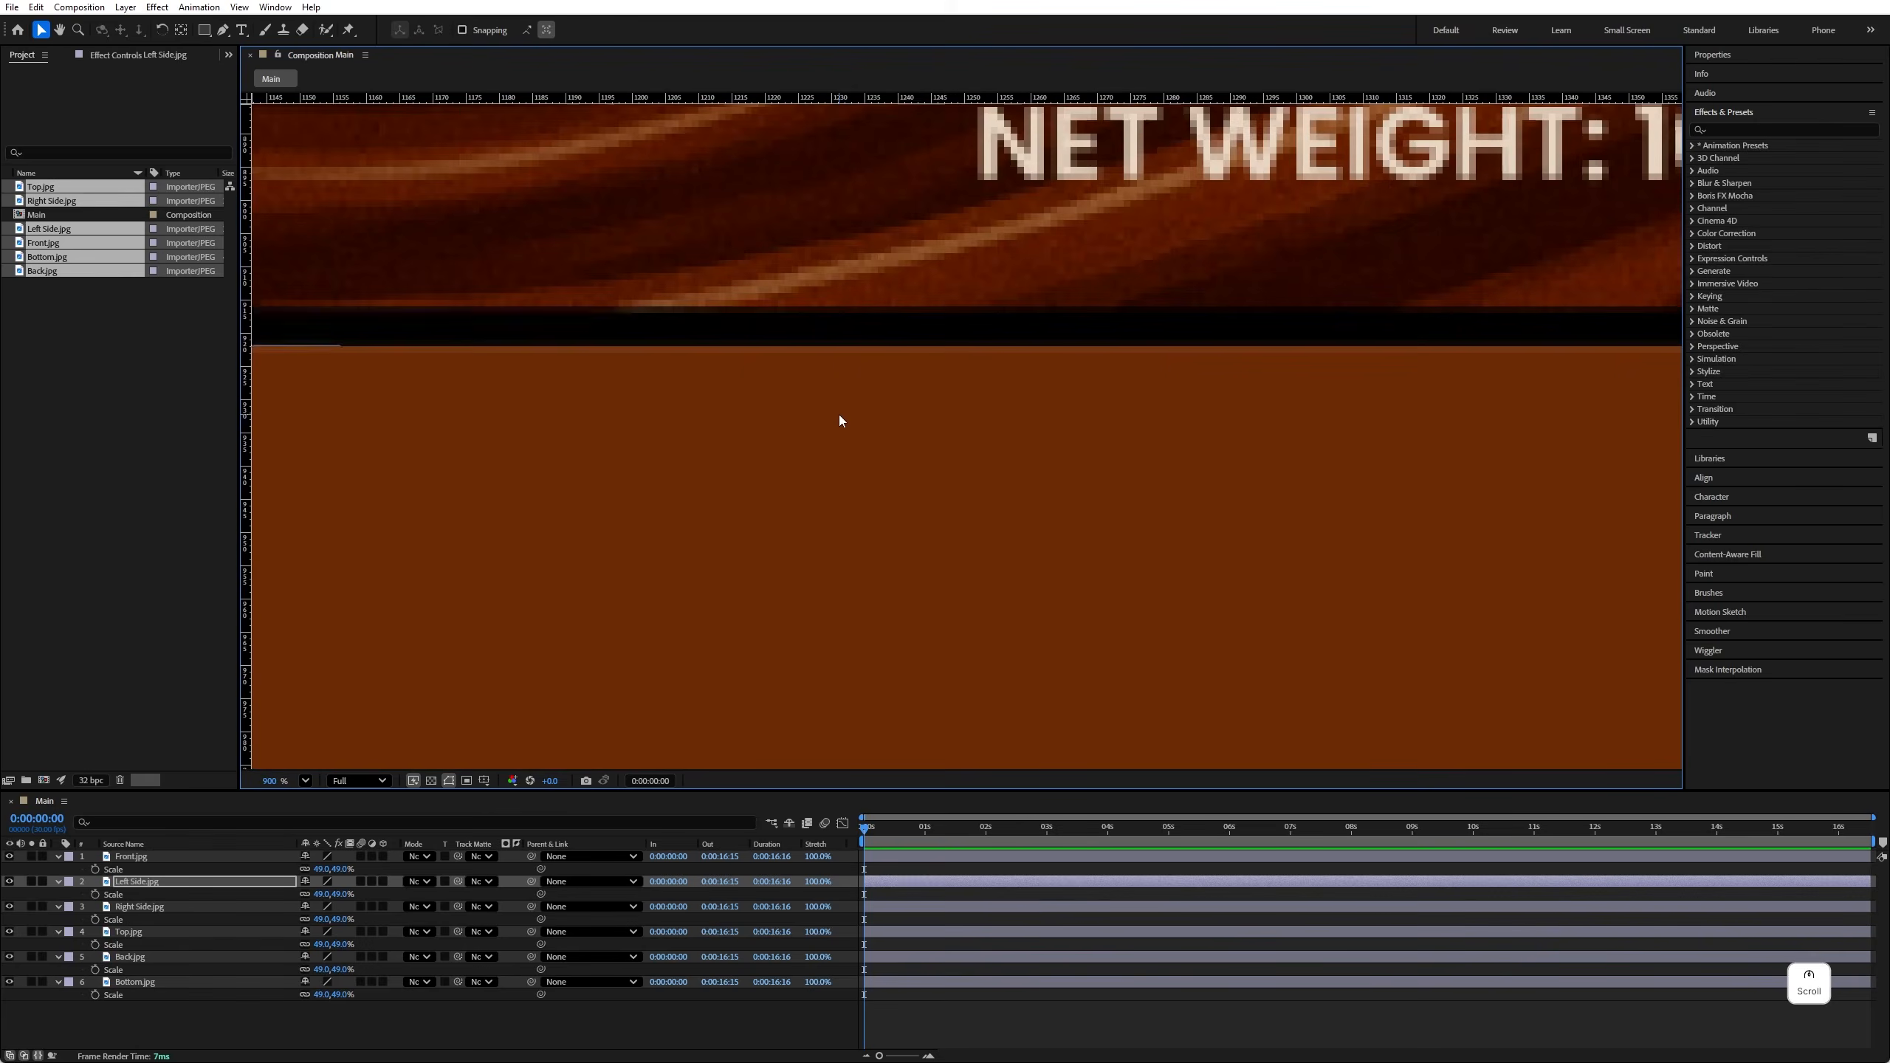
pyautogui.scroll(3, 838, 290)
pyautogui.moveTo(844, 107); pyautogui.dragTo(855, 315)
pyautogui.scroll(-18, 871, 328)
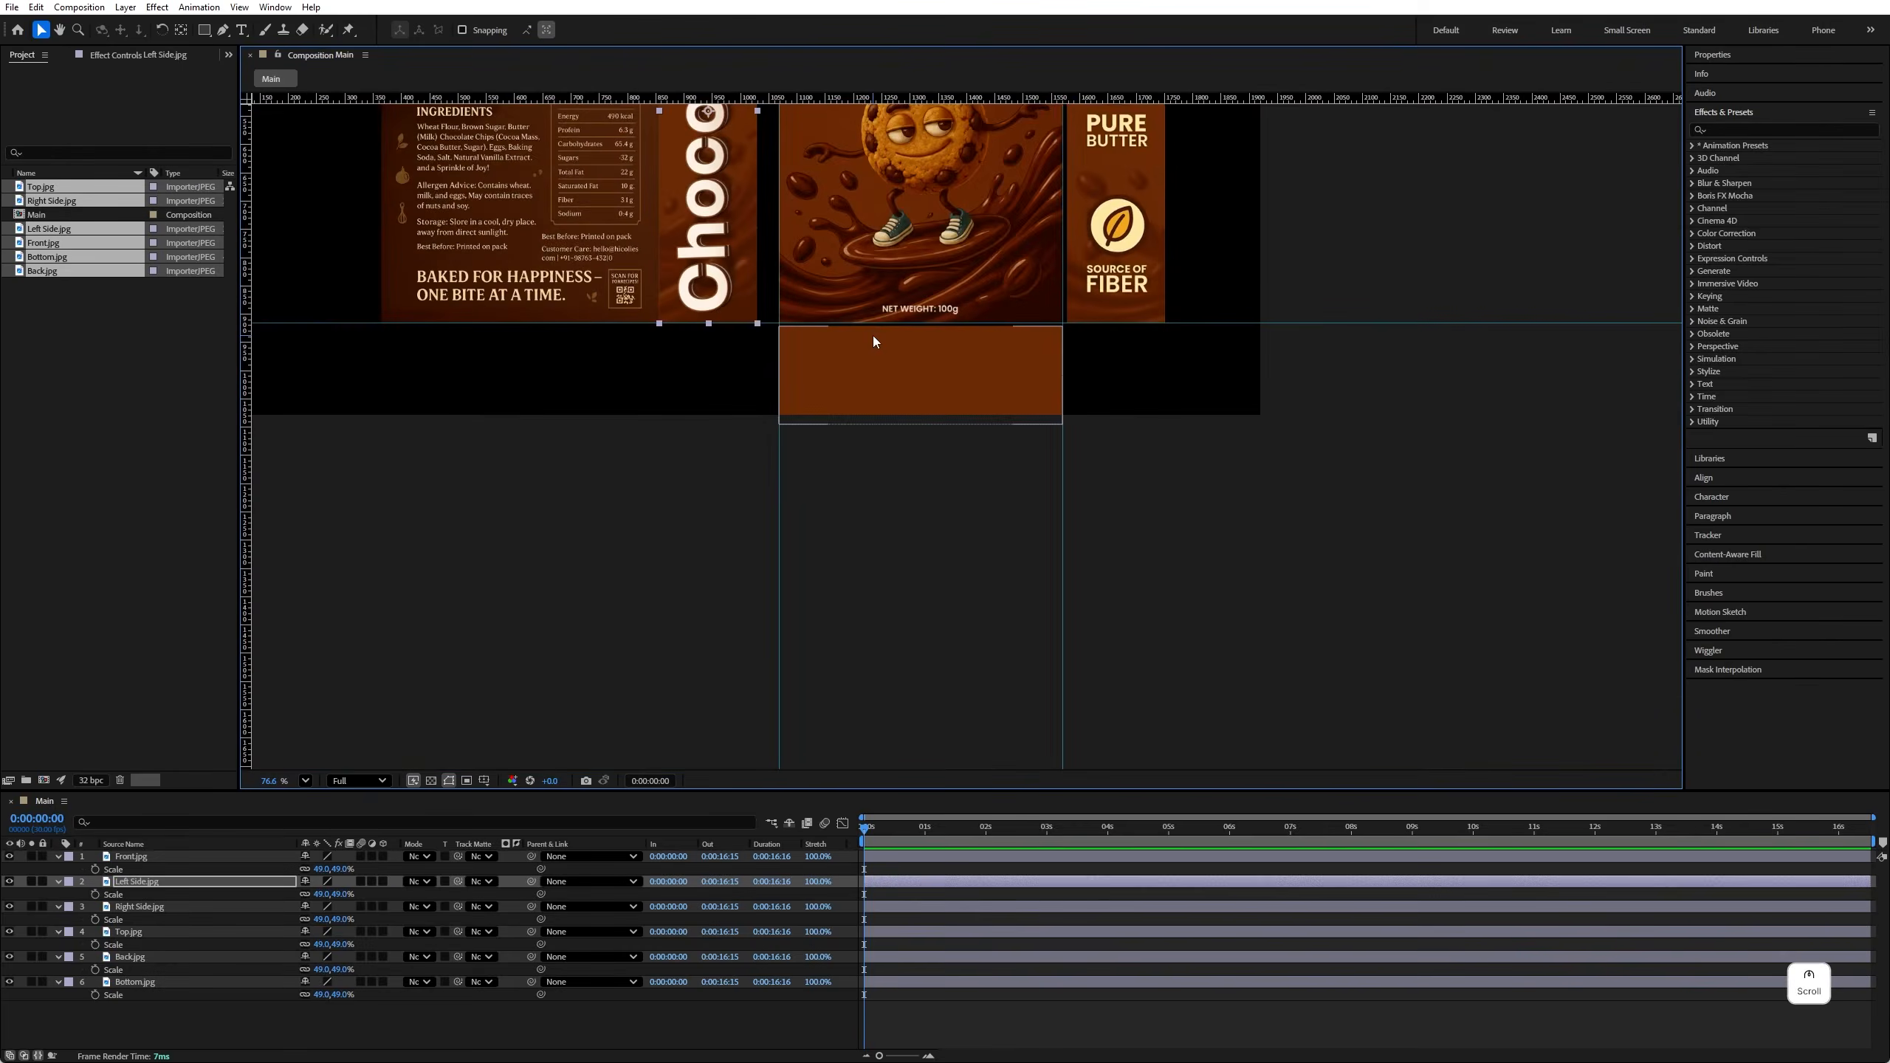
# Step: Enable snapping and snap the Right Side panel against the Front artwork's right edge
pyautogui.press('space')
pyautogui.moveTo(1215, 317); pyautogui.dragTo(1204, 505)
pyautogui.scroll(3, 999, 320)
pyautogui.click(989, 356)
pyautogui.moveTo(1022, 373)
pyautogui.mouseDown()
pyautogui.moveTo(1052, 383)
pyautogui.moveTo(1015, 383)
pyautogui.mouseUp()
pyautogui.click(1323, 302)
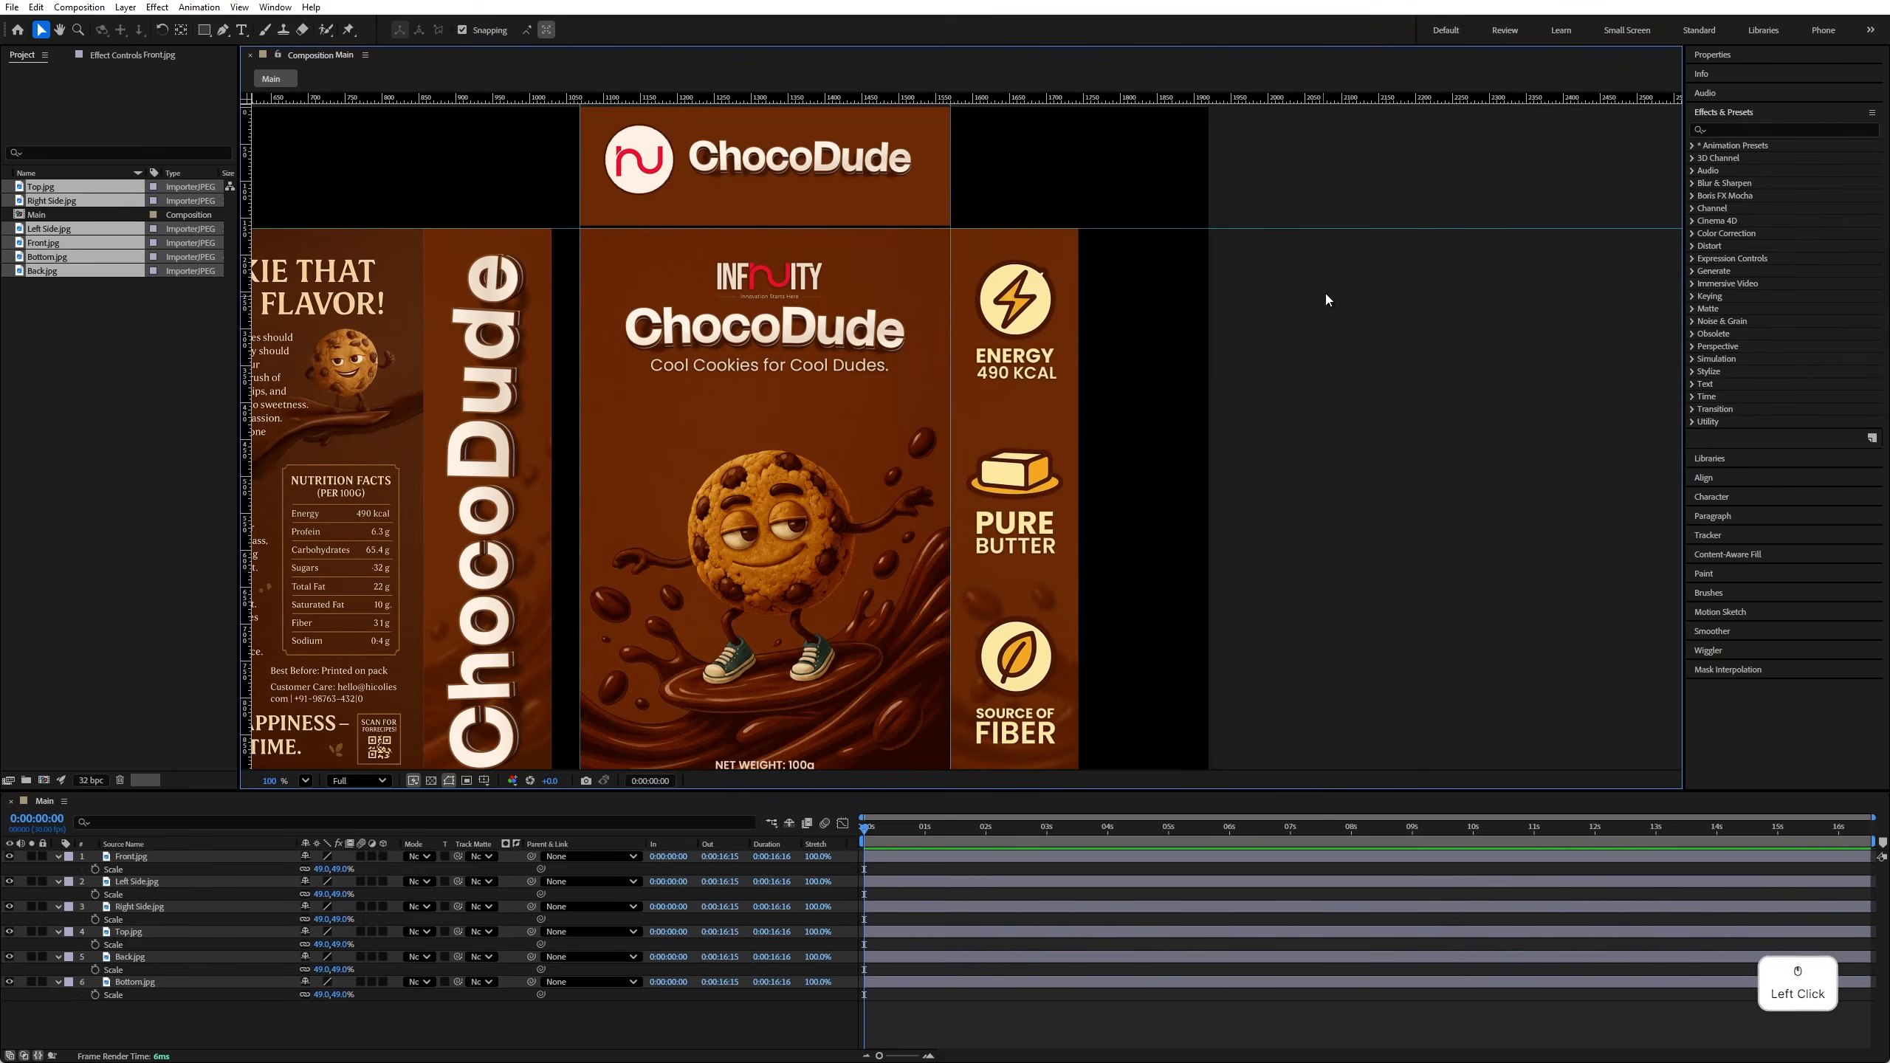
# Step: Snap the Top panel down onto the guide at the Front artwork's top edge, then deselect it
pyautogui.scroll(3, 1264, 372)
pyautogui.keyDown('alt'); pyautogui.scroll(2, 809, 374); pyautogui.keyUp('alt')
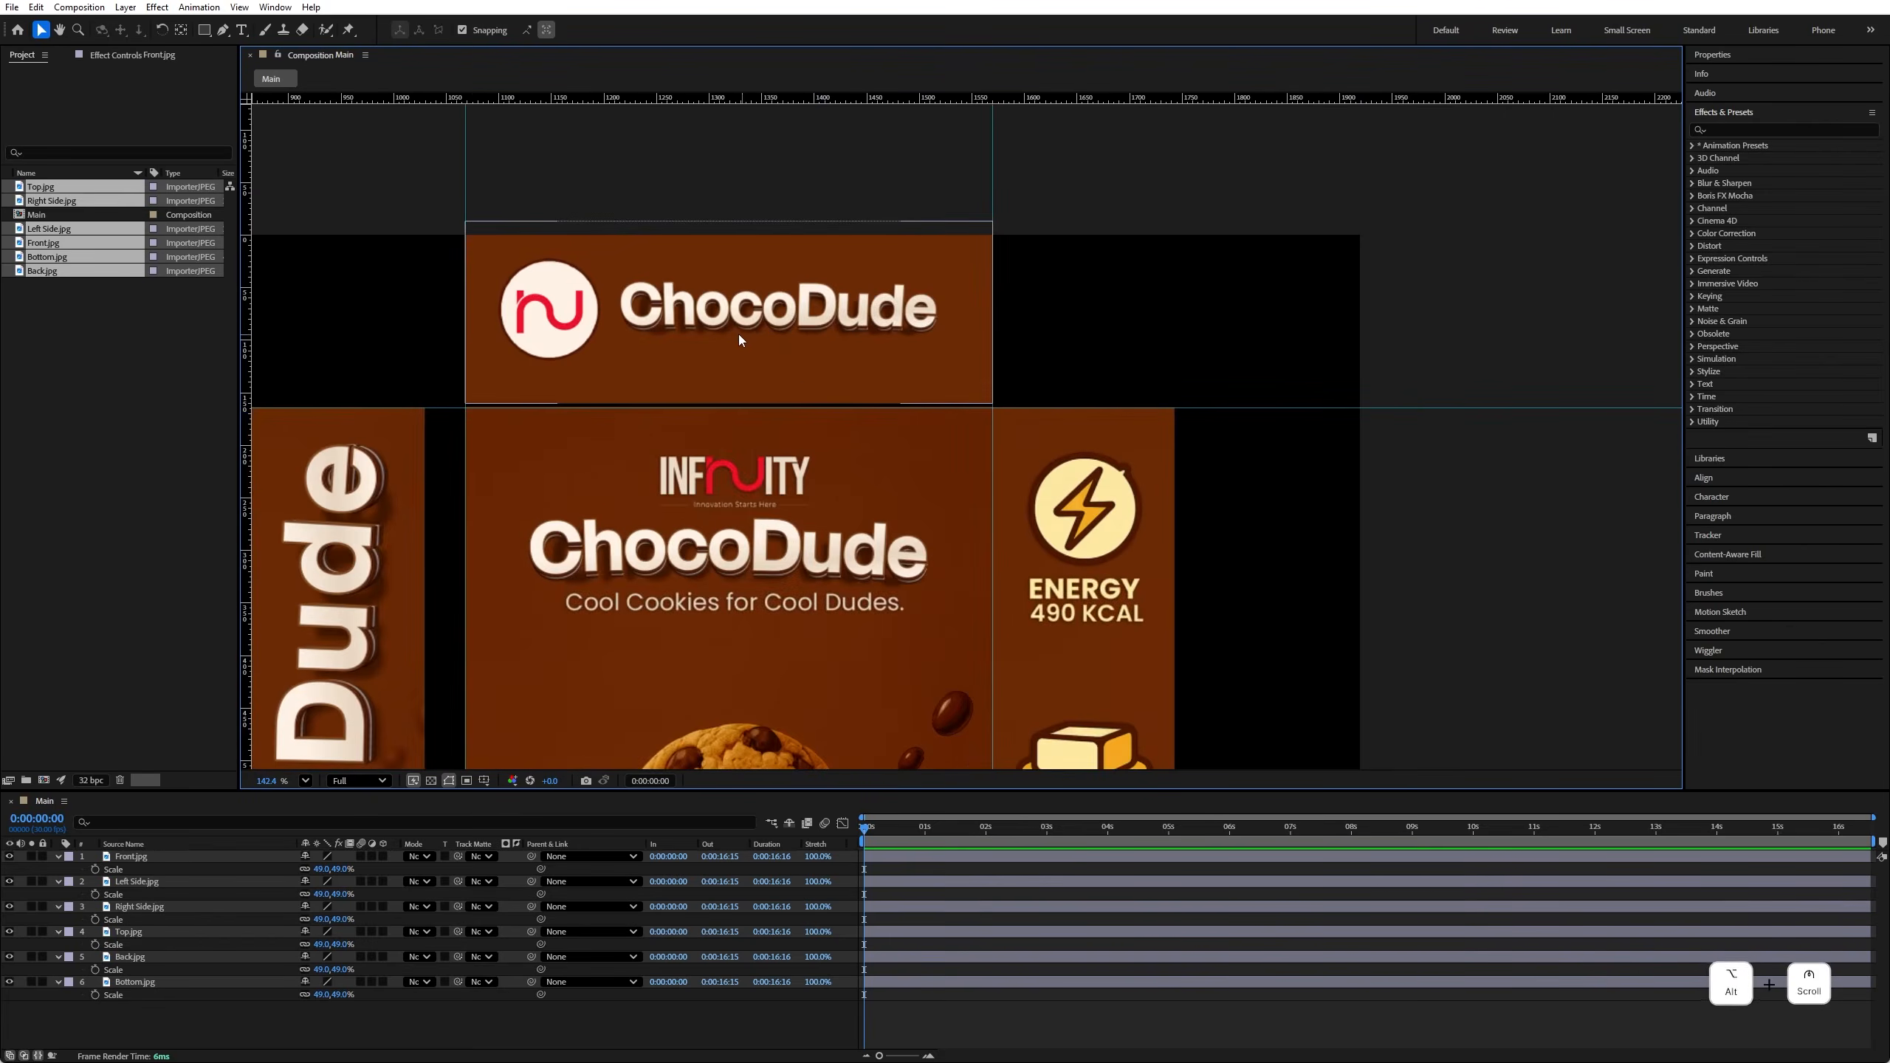
pyautogui.keyDown('alt'); pyautogui.scroll(2, 757, 306); pyautogui.keyUp('alt')
pyautogui.keyDown('shift'); pyautogui.hscroll(-3, 1013, 414); pyautogui.keyUp('shift')
pyautogui.keyDown('shift'); pyautogui.click(1037, 370); pyautogui.keyUp('shift')
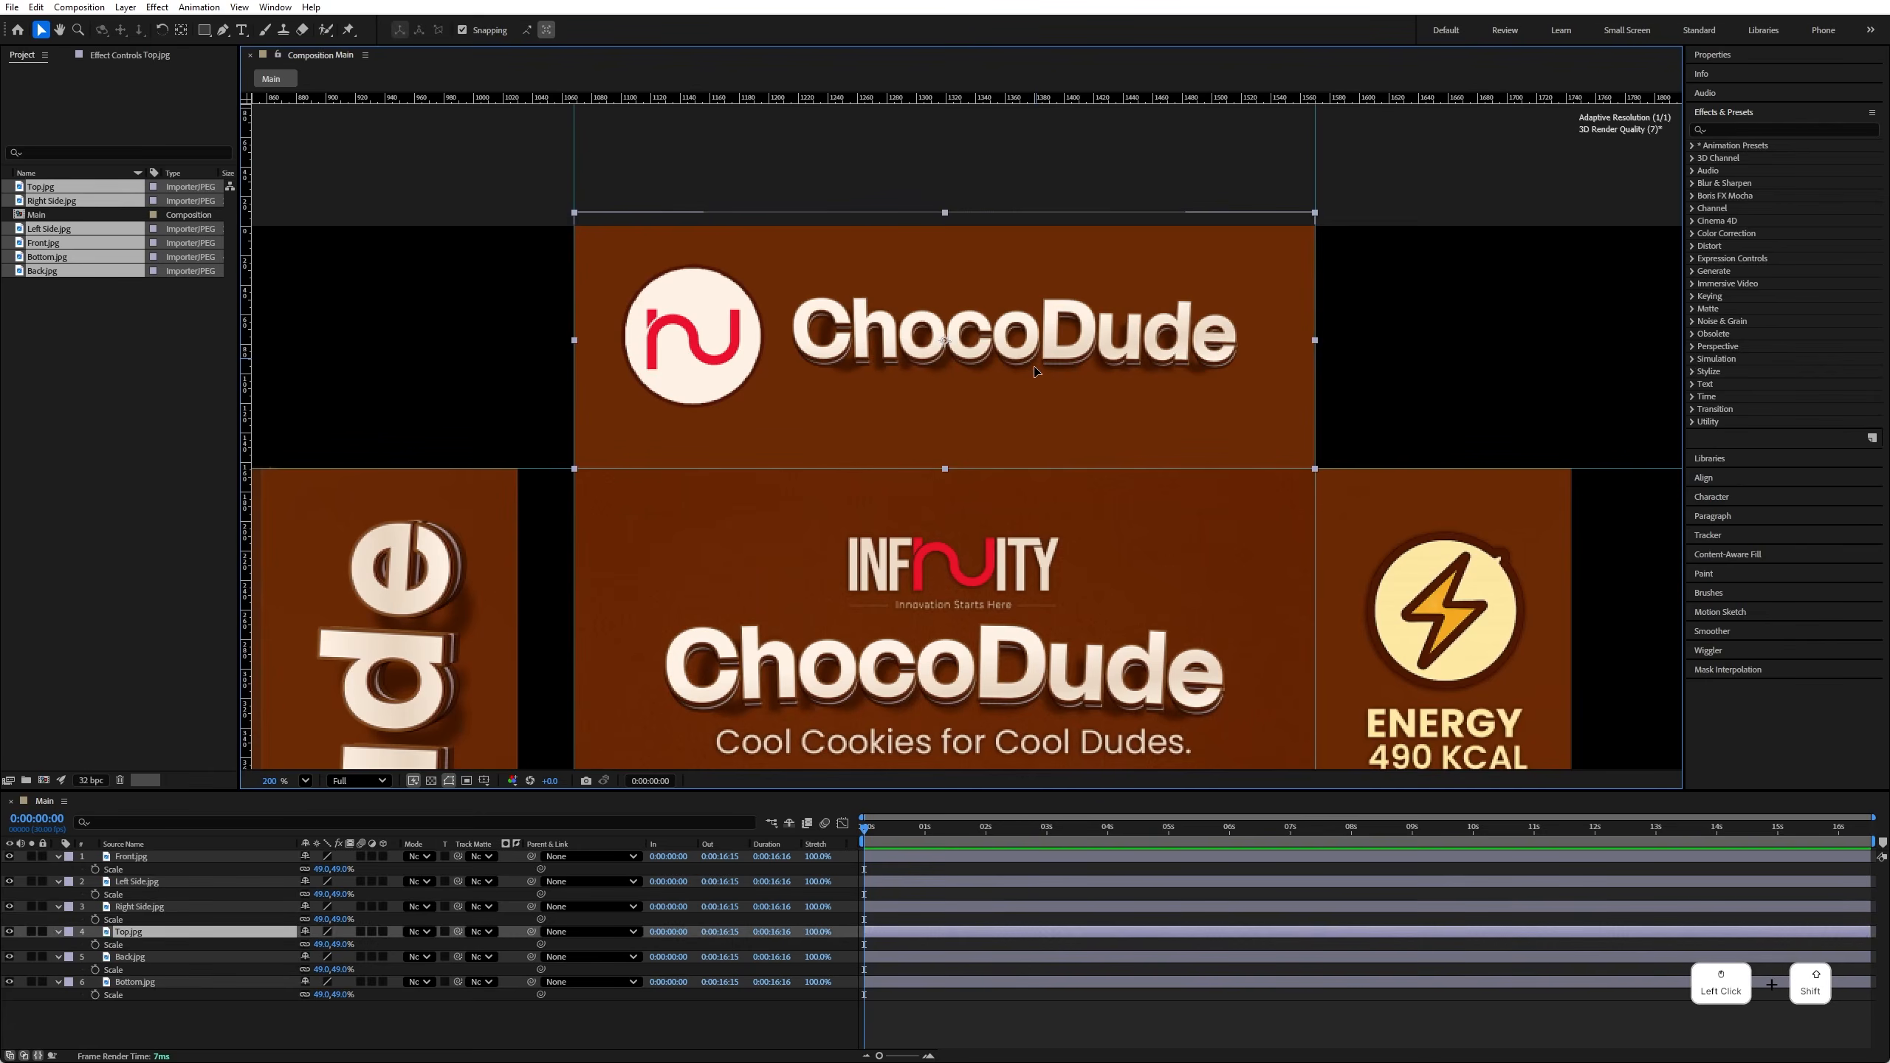
pyautogui.click(513, 368)
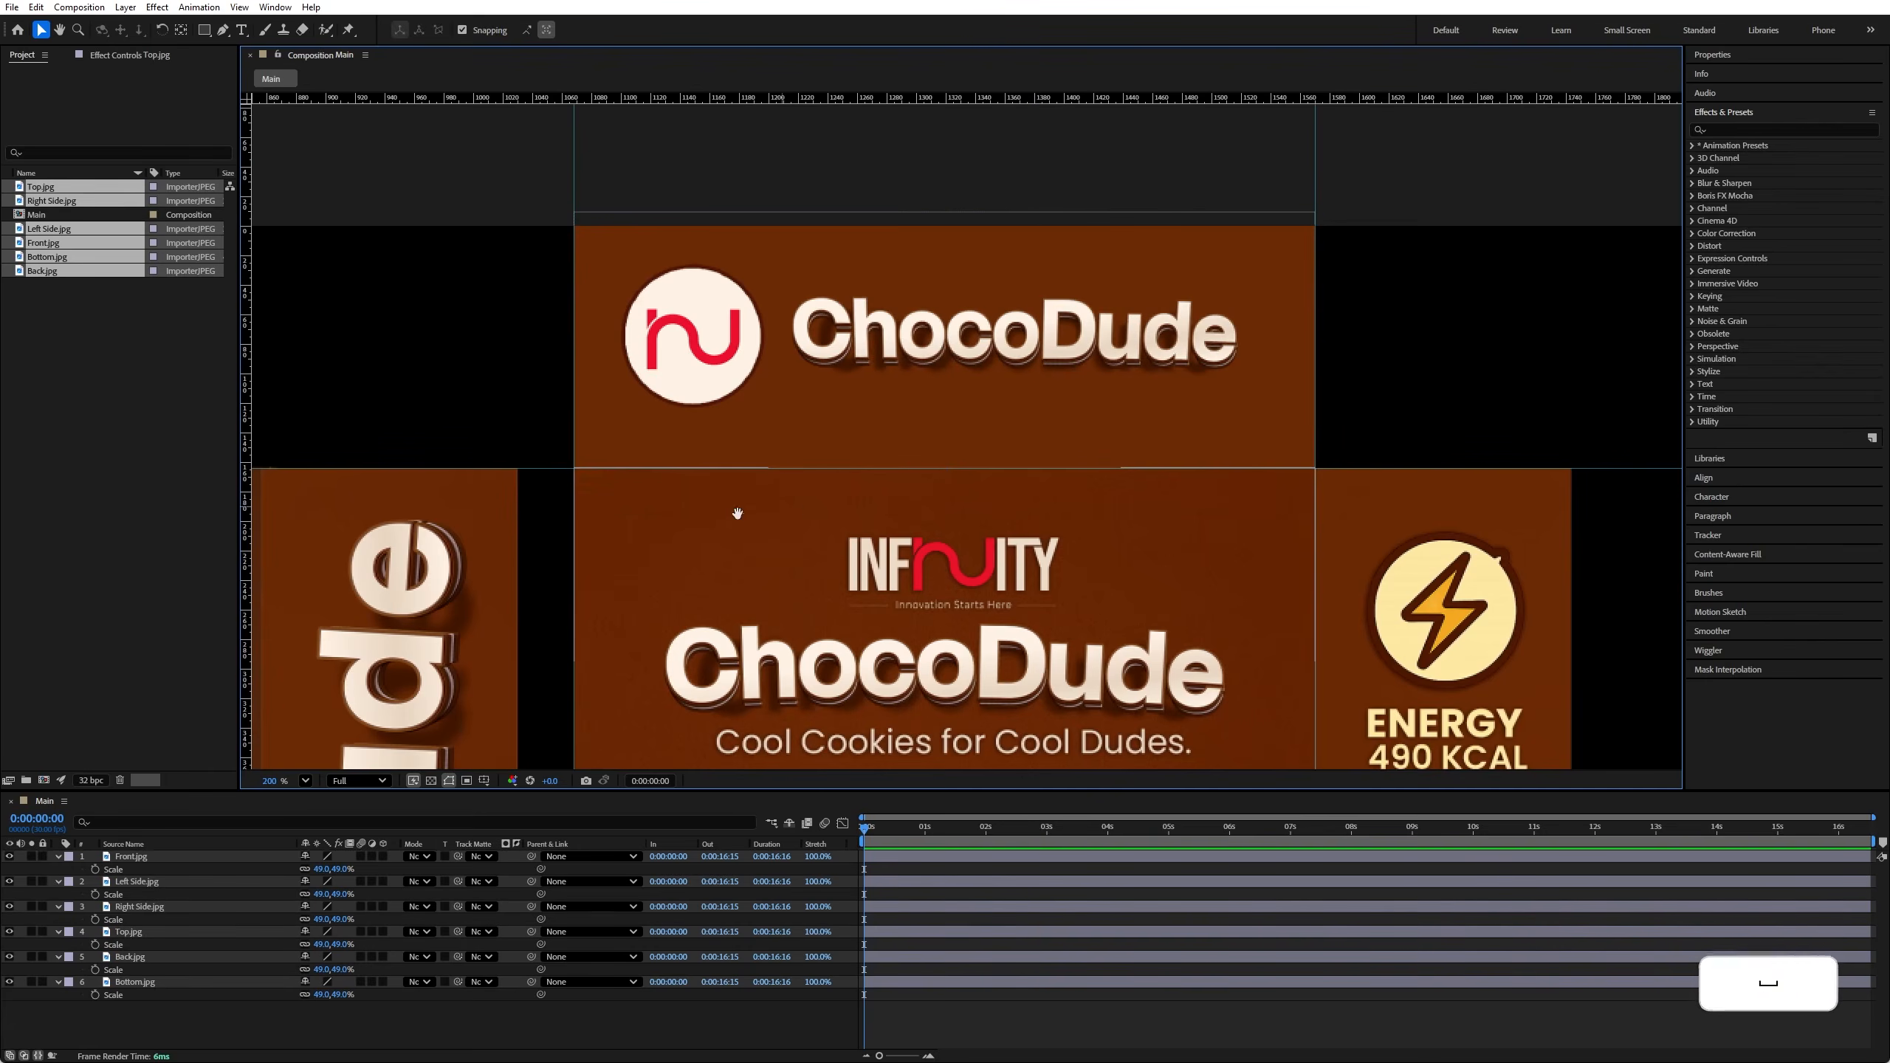
# Step: Snap the Left Side panel against the Front artwork's left edge
pyautogui.keyDown('alt'); pyautogui.scroll(-3, 741, 514); pyautogui.keyUp('alt')
pyautogui.scroll(-3, 758, 482)
pyautogui.click(785, 493)
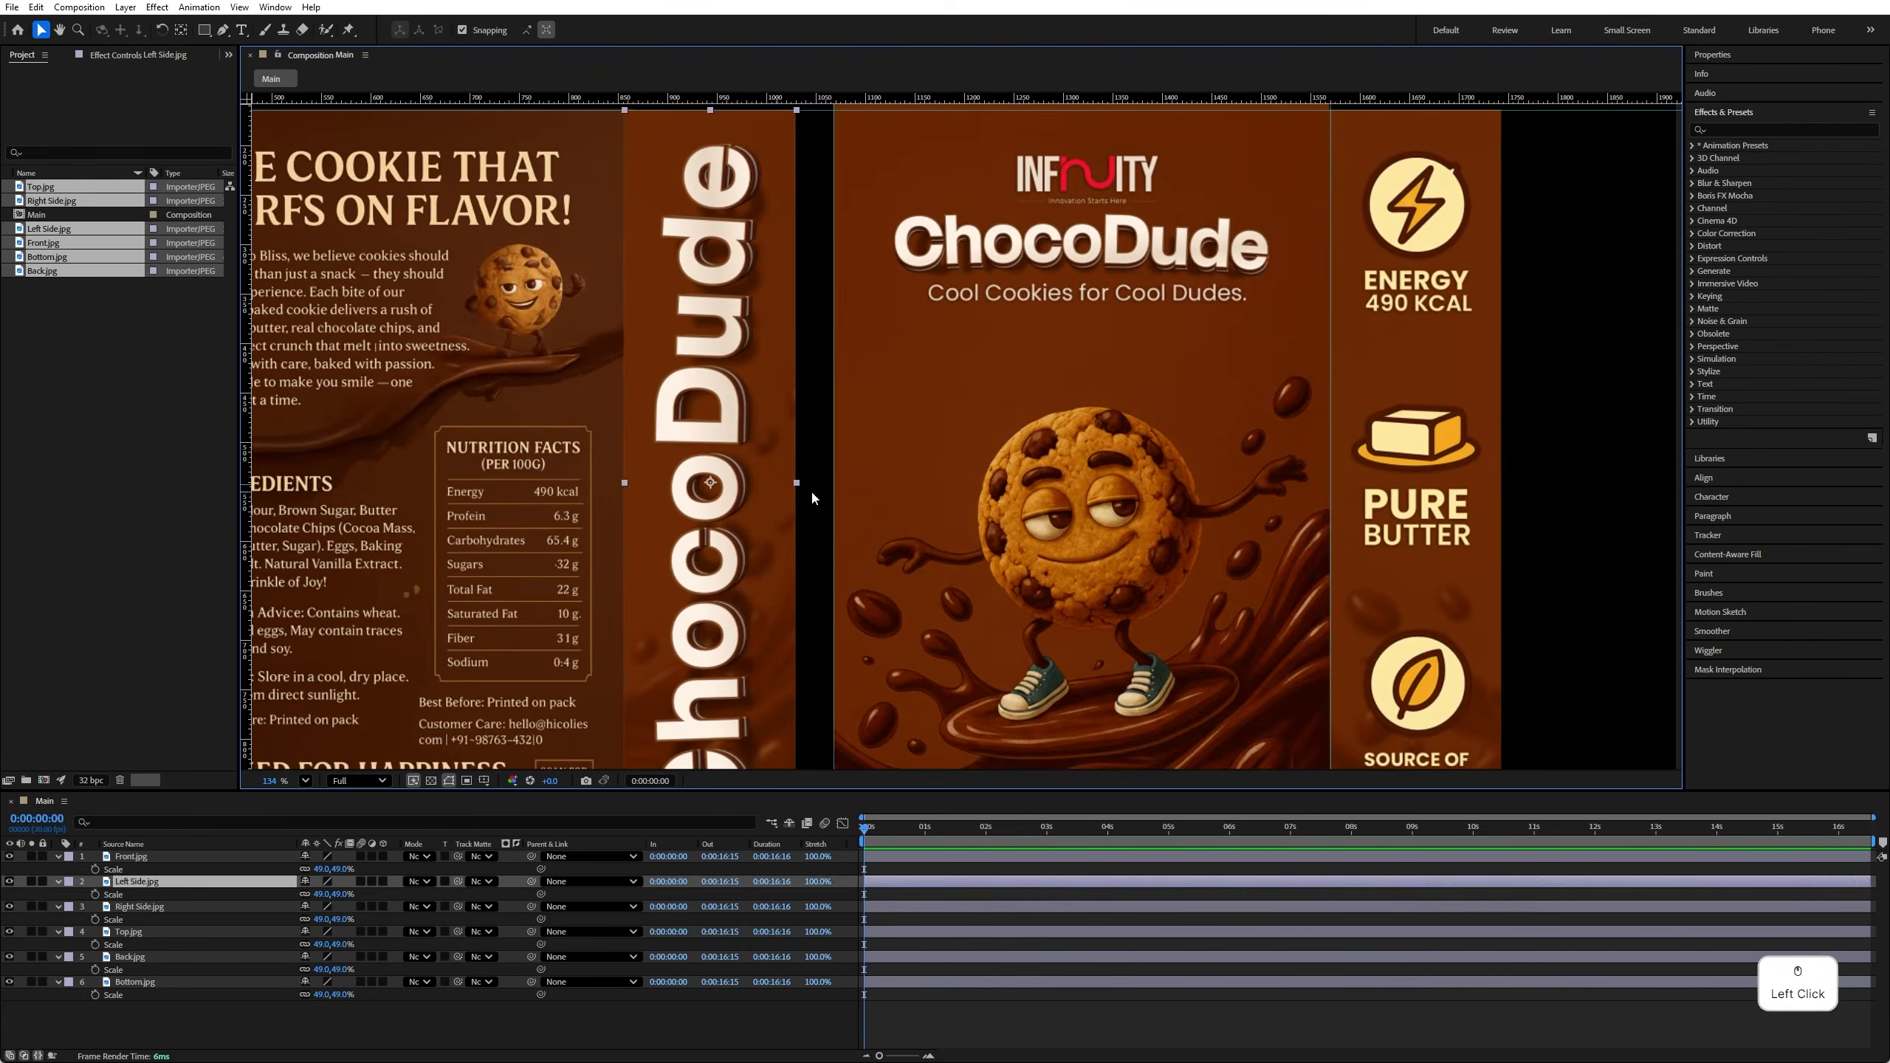
pyautogui.moveTo(744, 500); pyautogui.dragTo(776, 502)
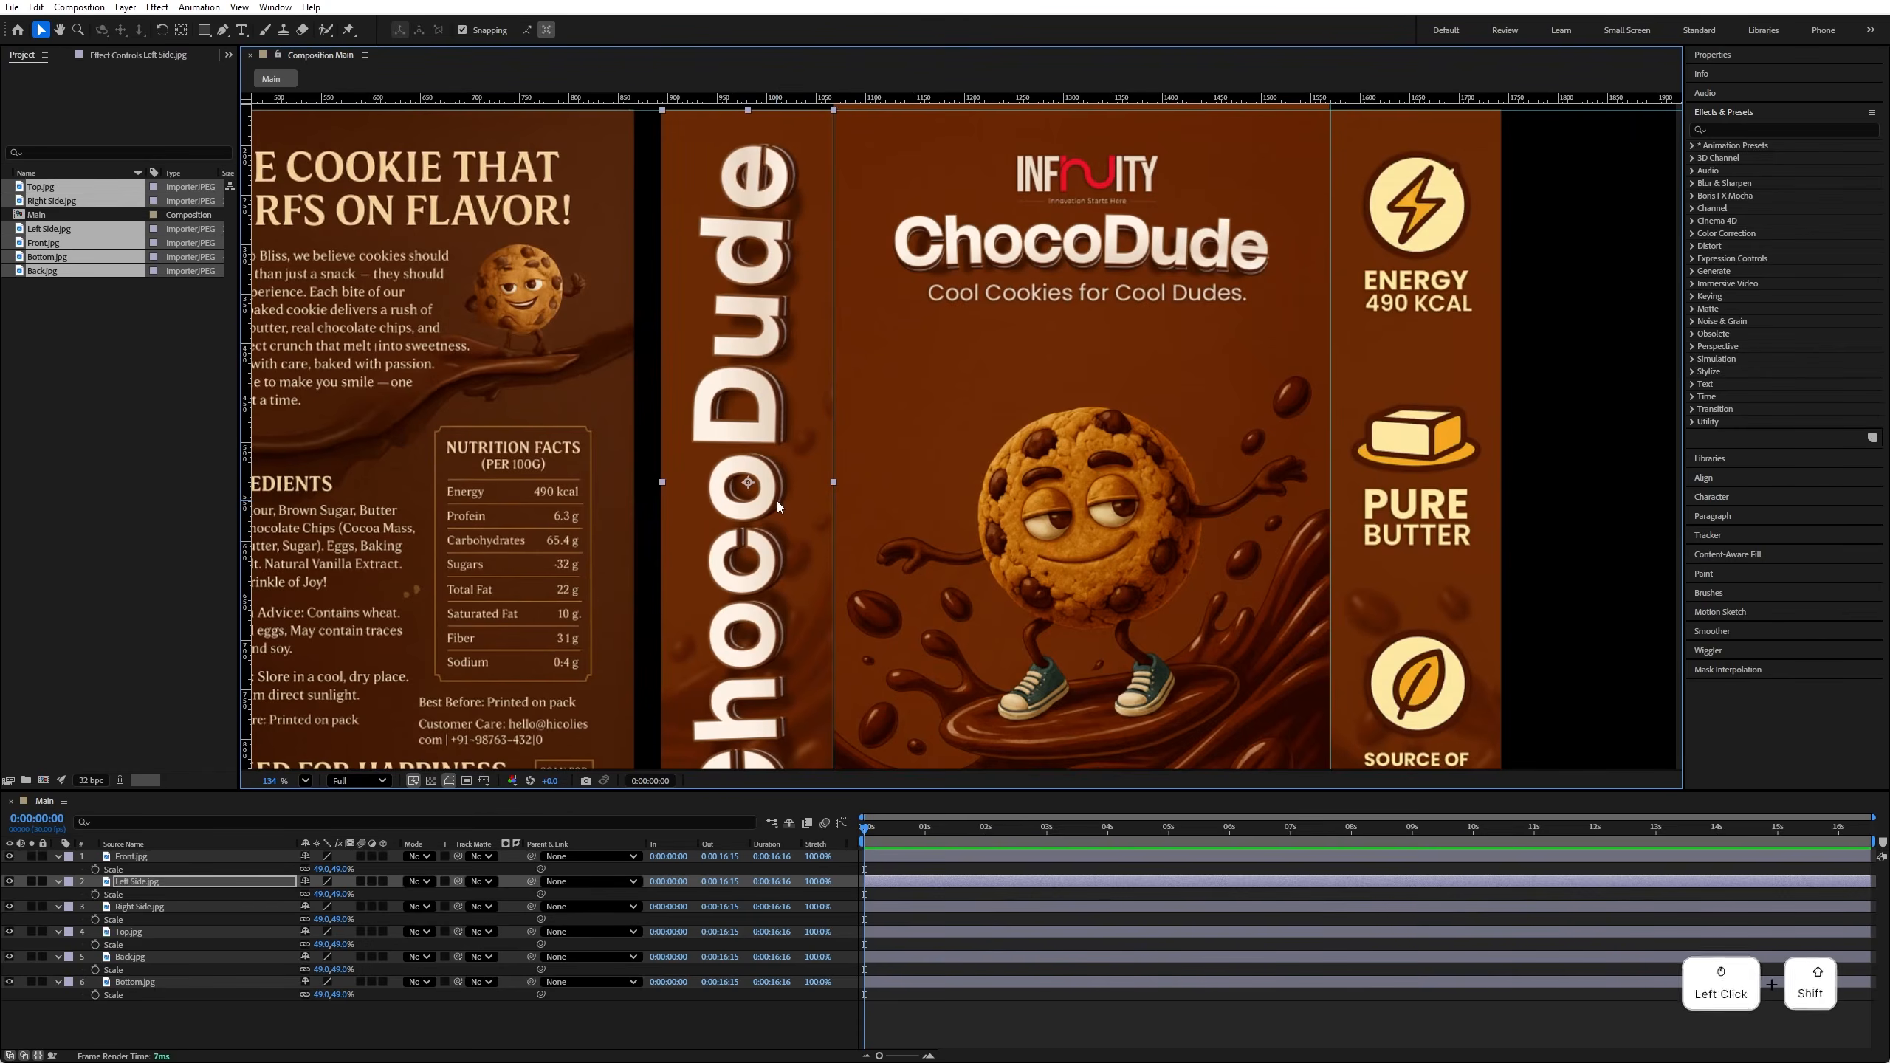
# Step: Snap the Back panel against the Left Side panel's left edge, undoing the first attempt, and deselect it
pyautogui.keyDown('alt'); pyautogui.scroll(-3, 777, 501); pyautogui.keyUp('alt')
pyautogui.moveTo(641, 579); pyautogui.dragTo(673, 590)
pyautogui.hotkey('ctrl', 'z')
pyautogui.keyDown('alt'); pyautogui.scroll(8, 793, 552); pyautogui.keyUp('alt')
pyautogui.moveTo(793, 552); pyautogui.dragTo(916, 554)
pyautogui.keyDown('alt'); pyautogui.scroll(-8, 917, 557); pyautogui.keyUp('alt')
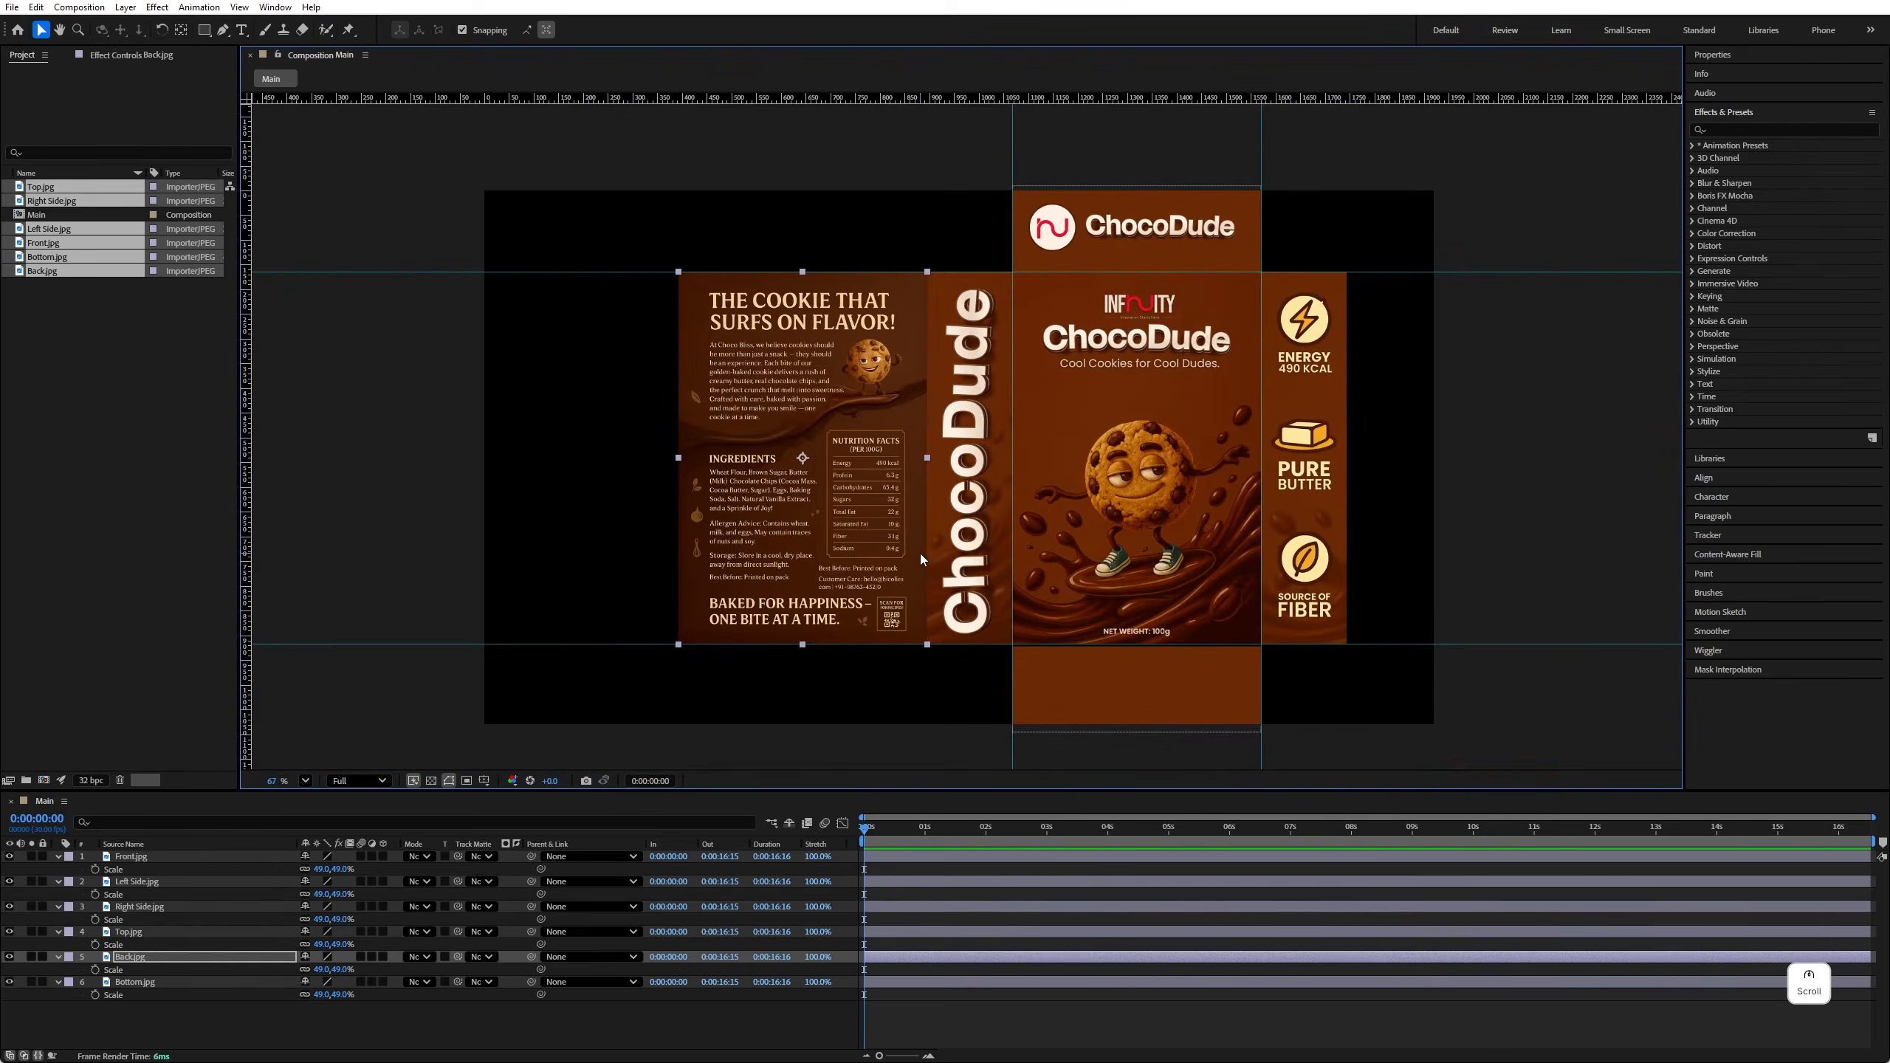
pyautogui.click(415, 447)
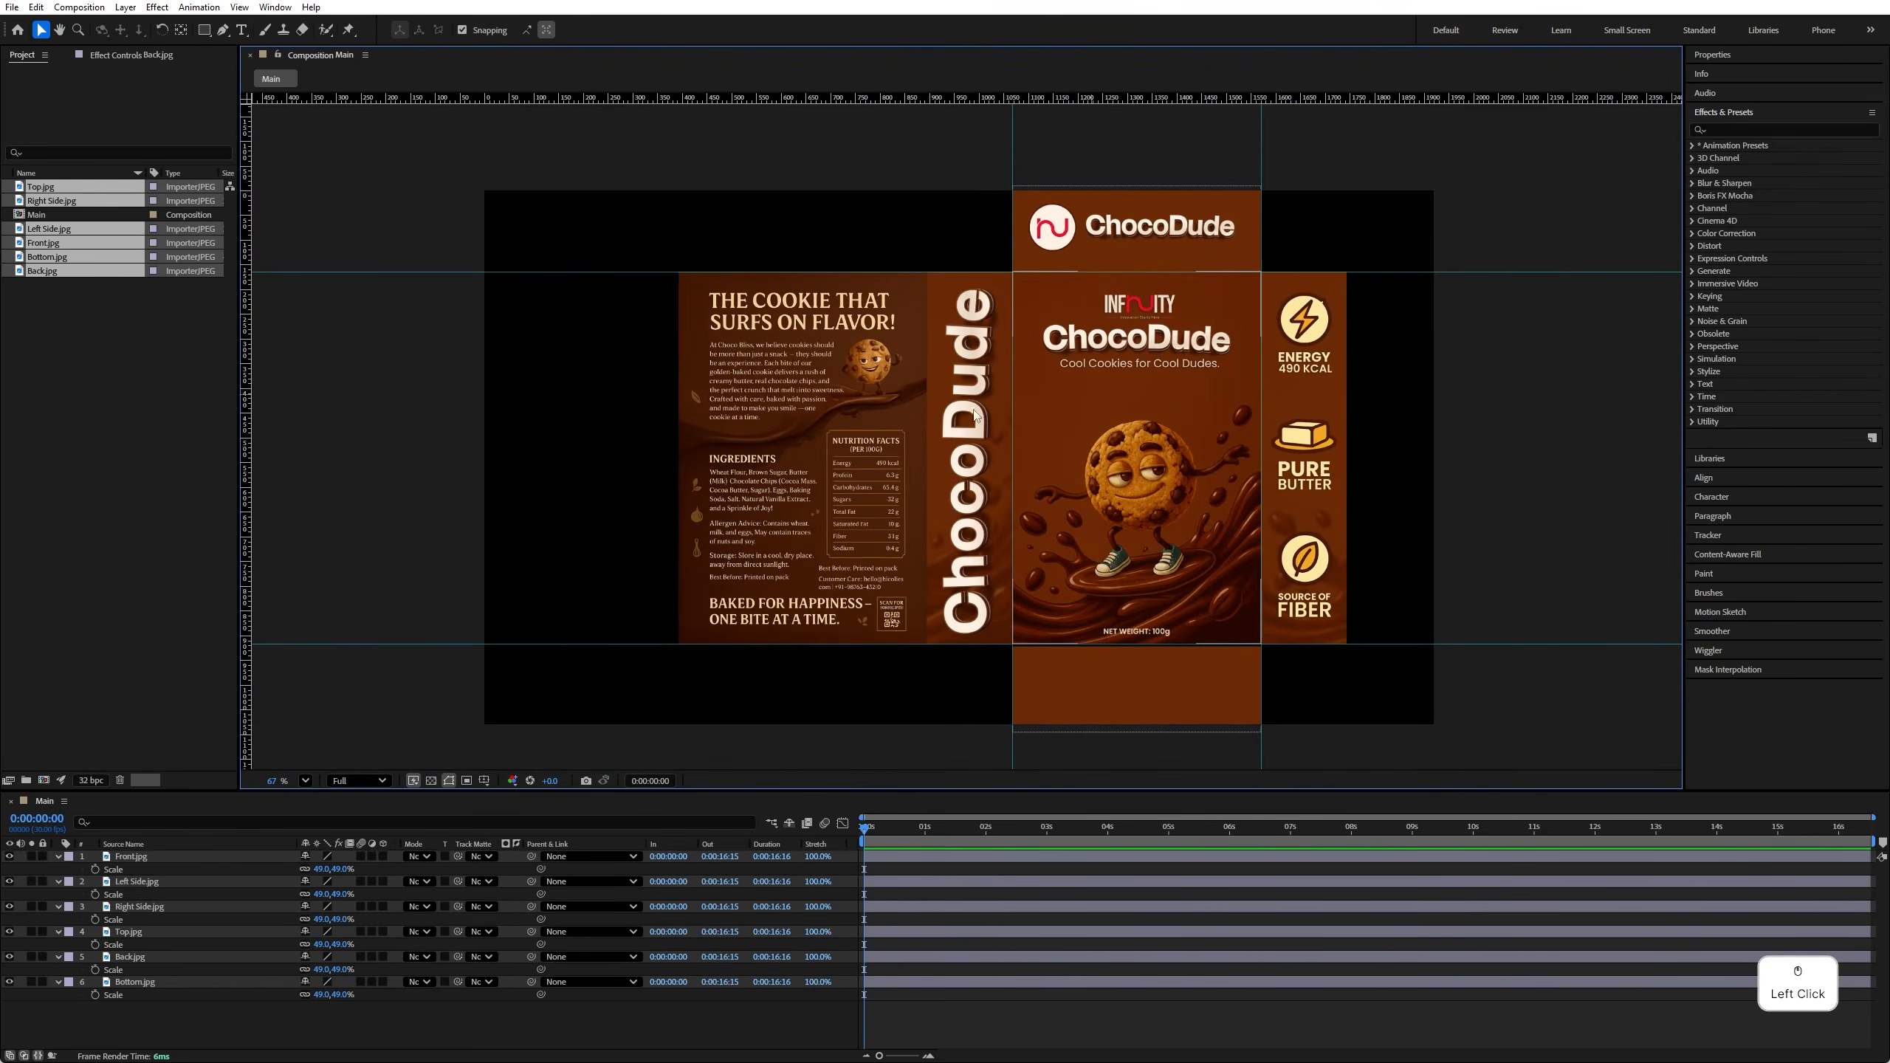
# Step: Select the Front, Left Side, Top and Bottom panels in turn to check how they meet the Front artwork's edges
pyautogui.click(1094, 435)
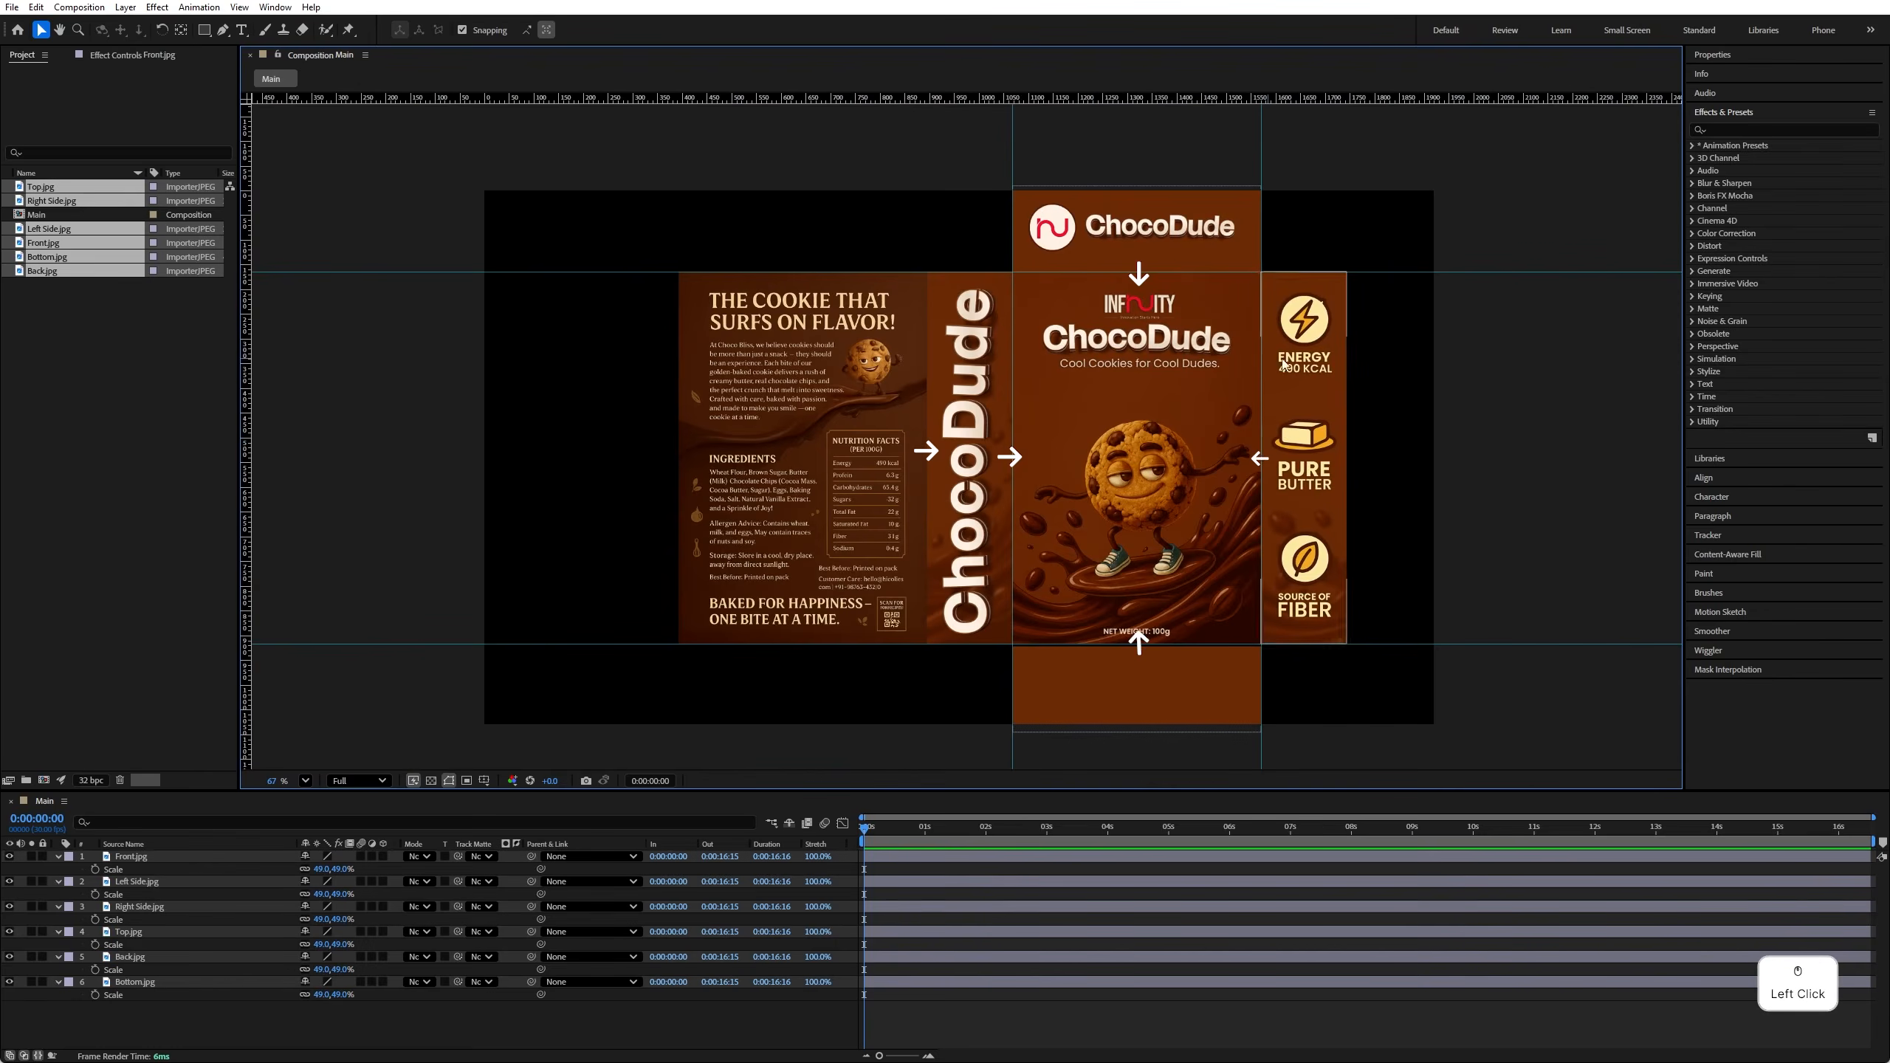
pyautogui.click(976, 385)
pyautogui.click(1052, 385)
pyautogui.click(1123, 243)
pyautogui.click(1127, 684)
pyautogui.click(1131, 506)
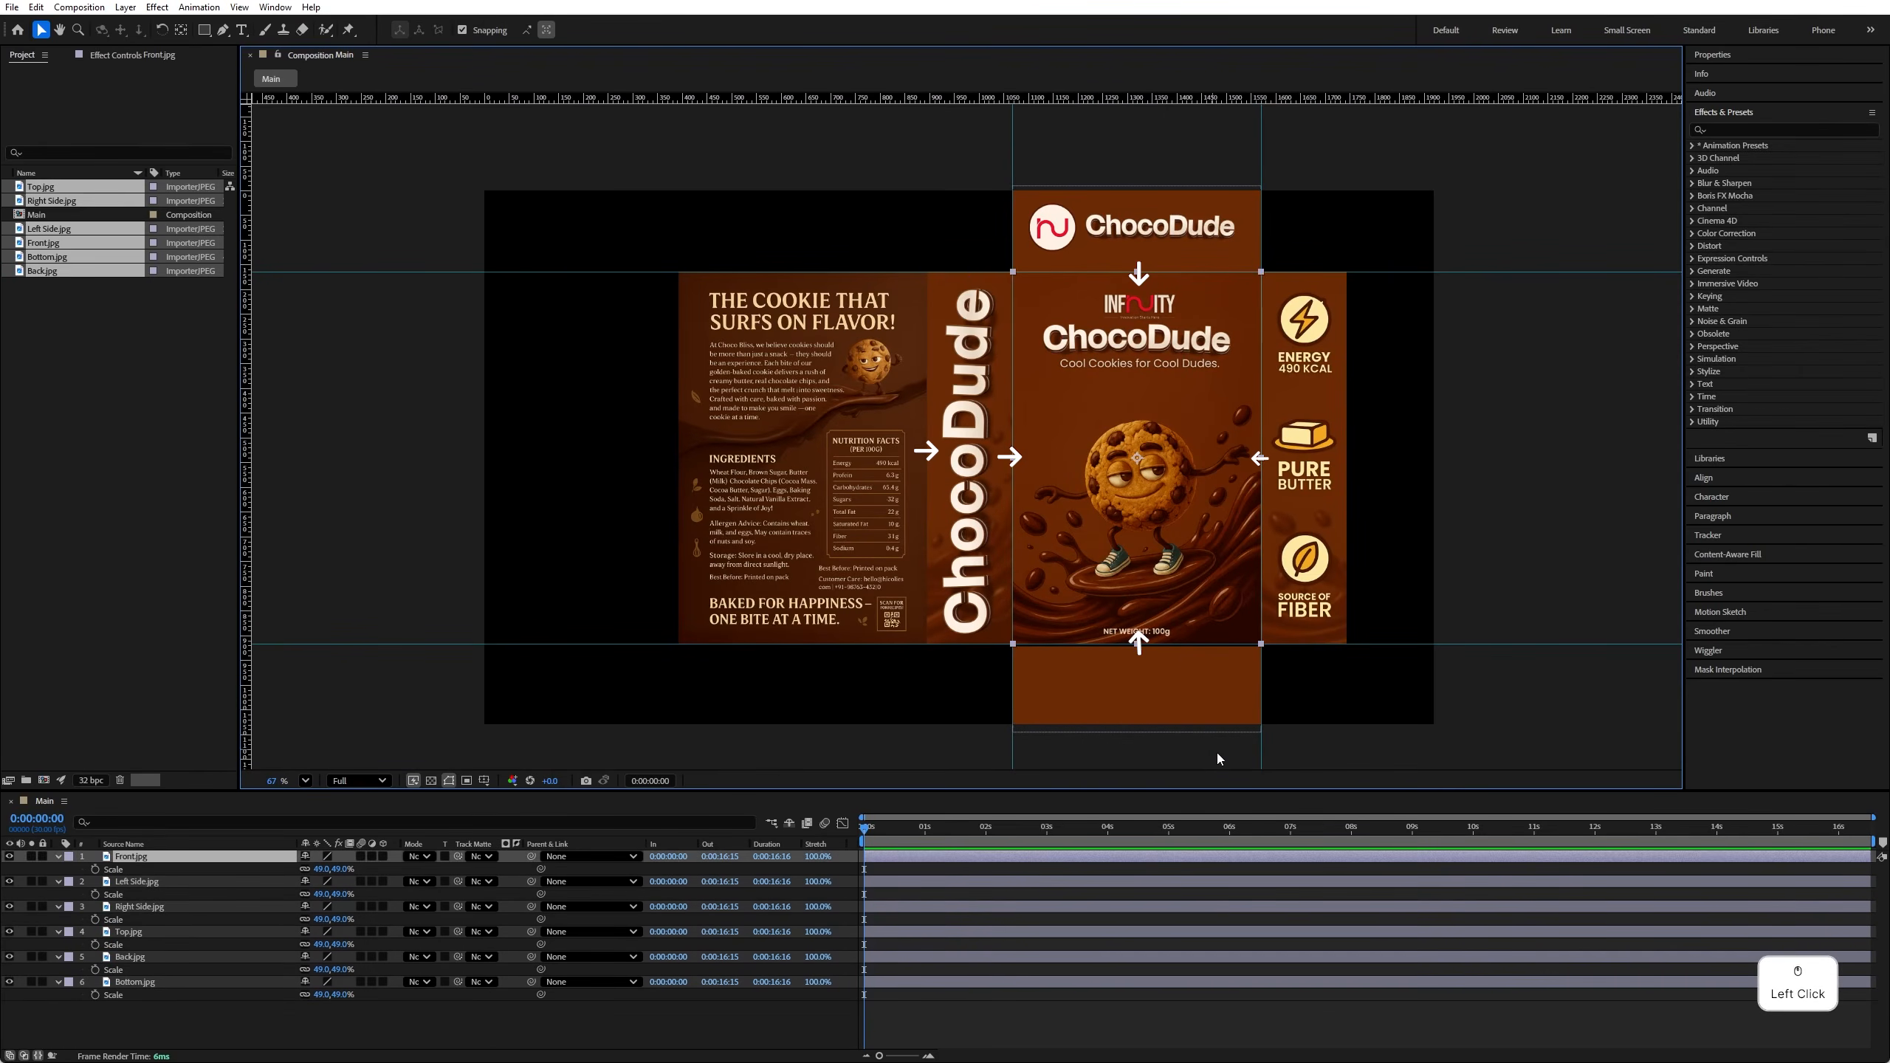
# Step: Snap the Bottom panel up to the guide at the Front artwork's bottom edge, then deselect it
pyautogui.scroll(8, 1164, 708)
pyautogui.click(1164, 565)
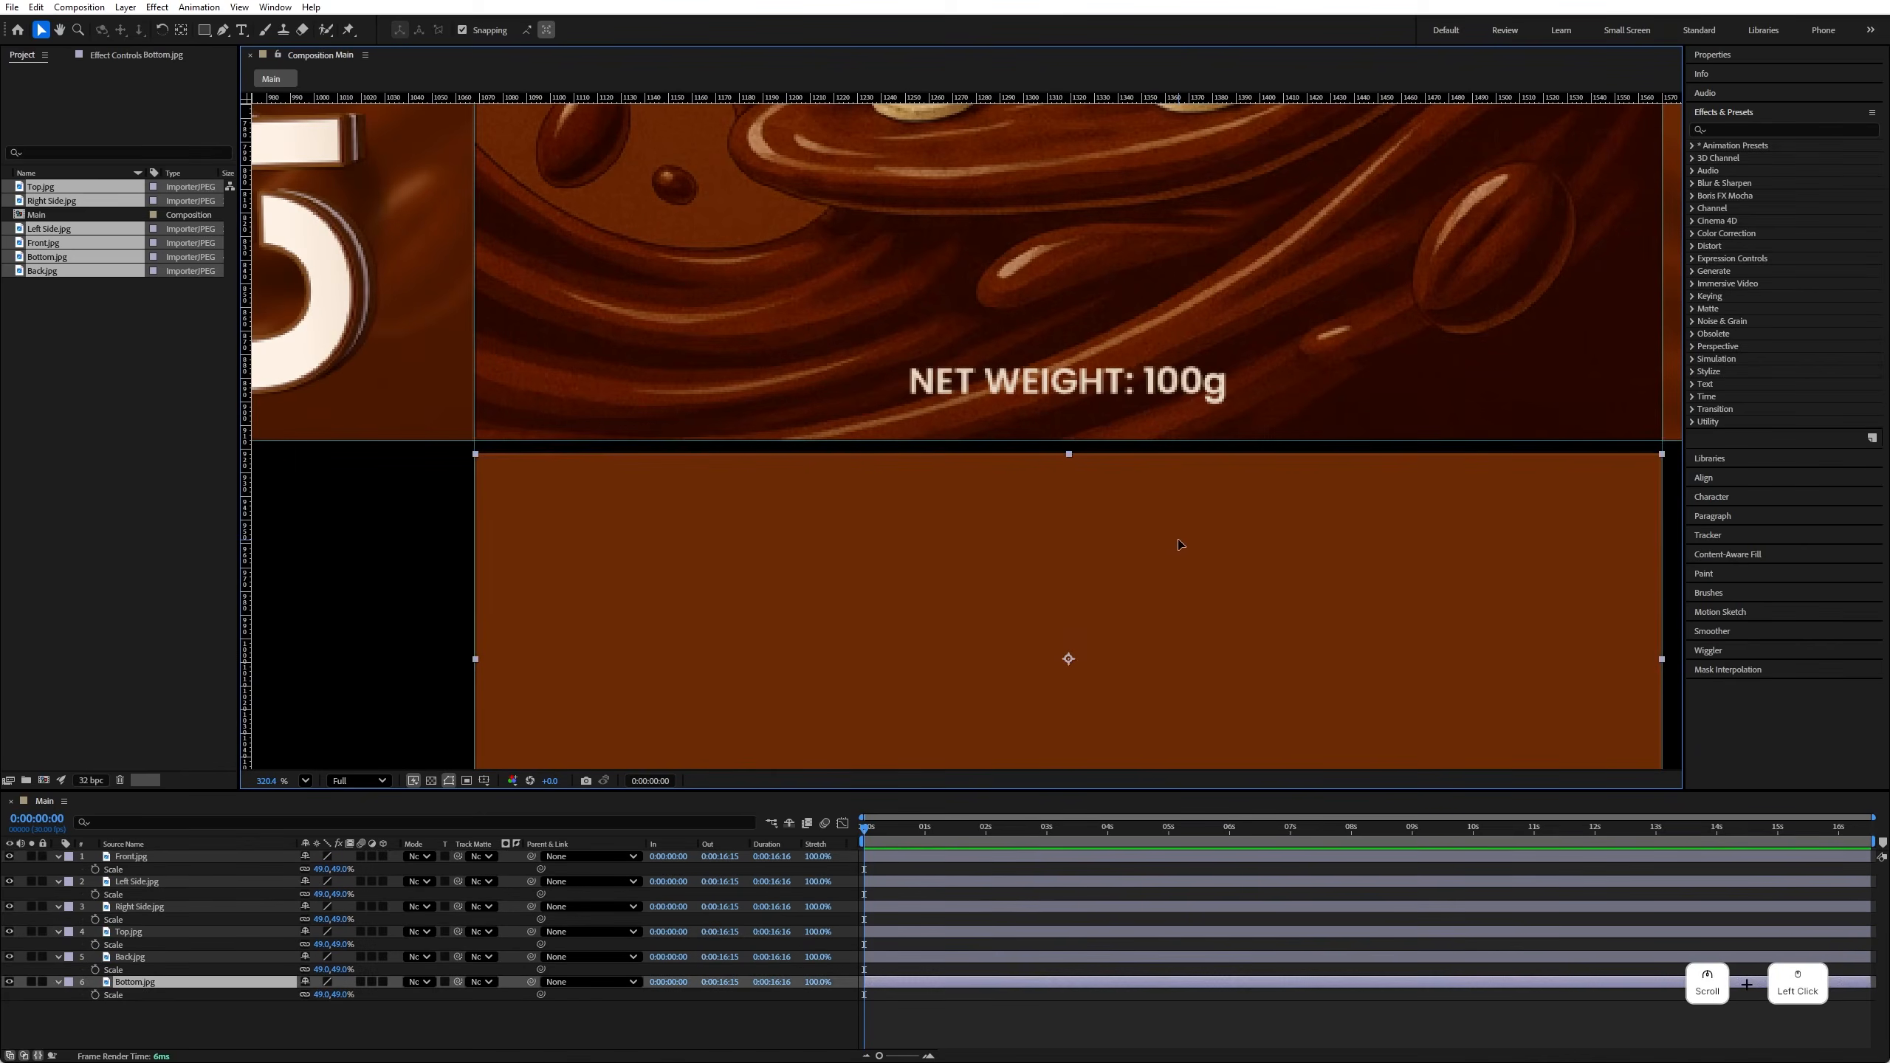
pyautogui.scroll(-9, 1100, 562)
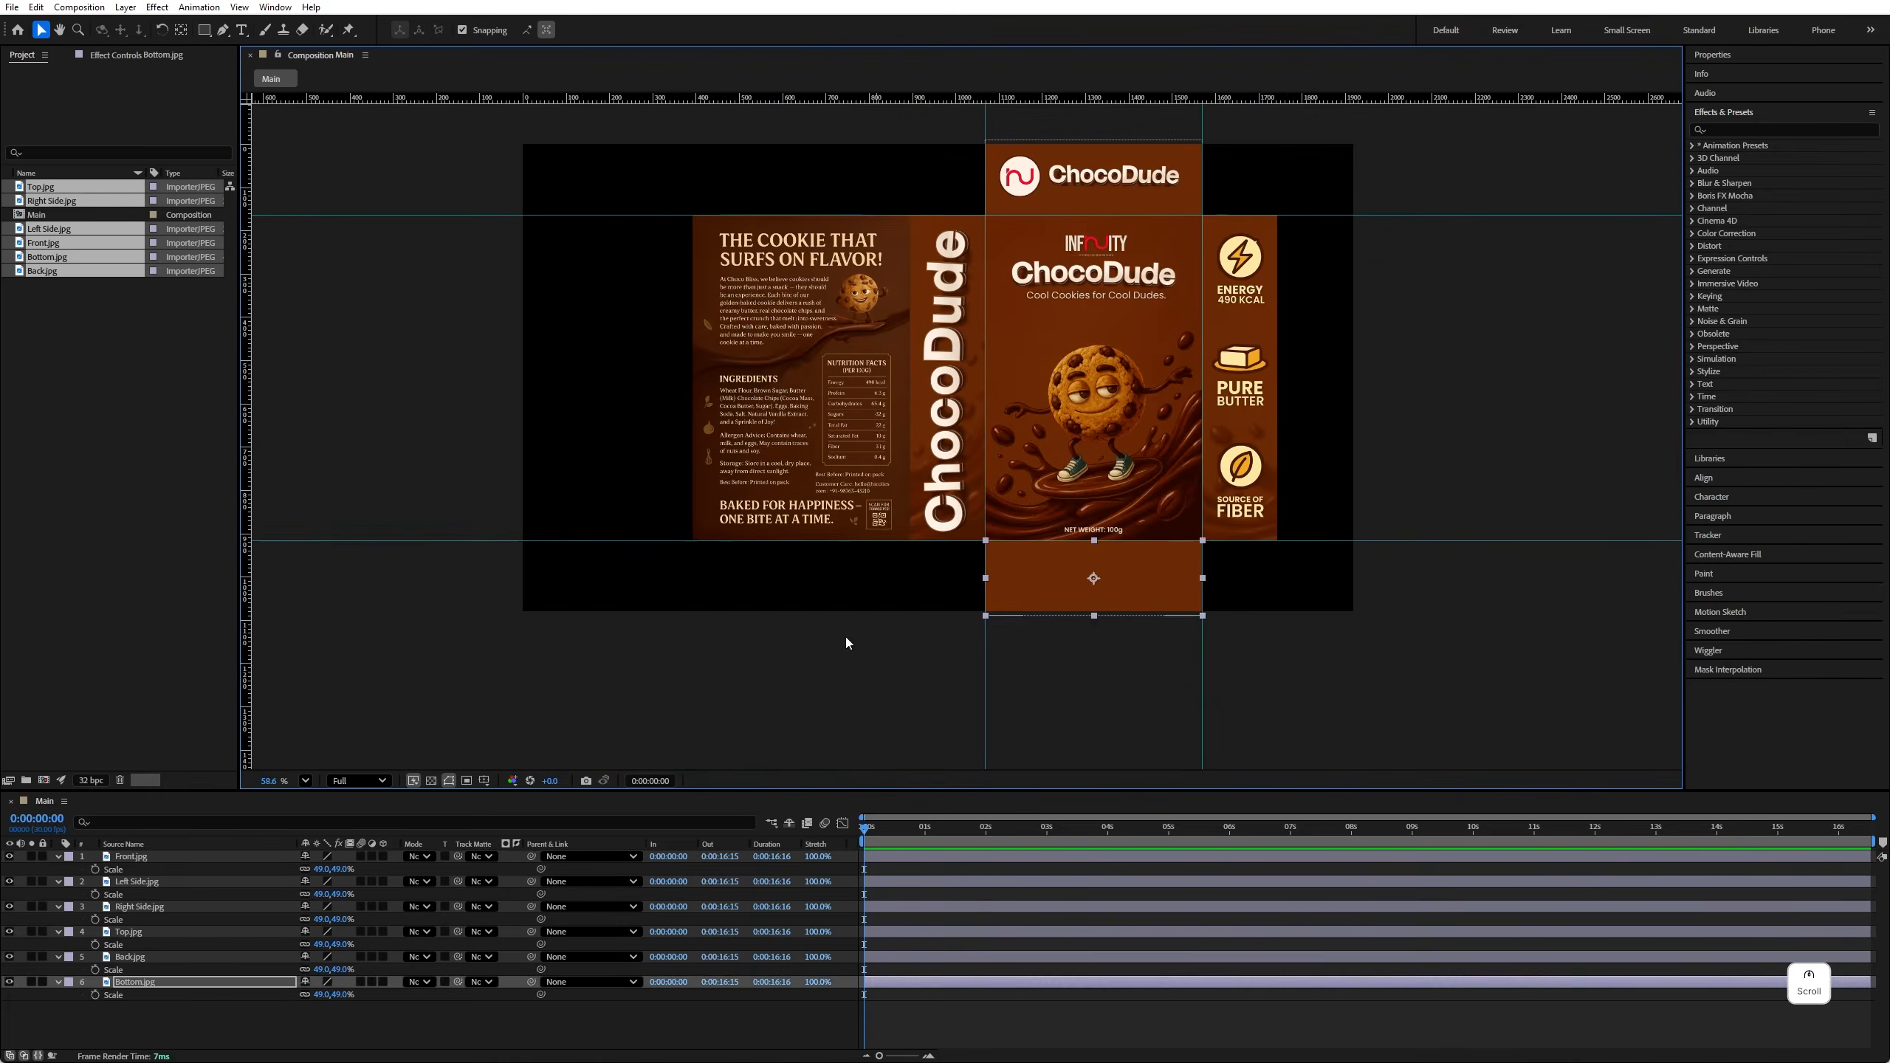
pyautogui.click(856, 596)
# Step: Check the Parent & Link entry in the timeline's column options, then close them without changes
pyautogui.click(935, 451)
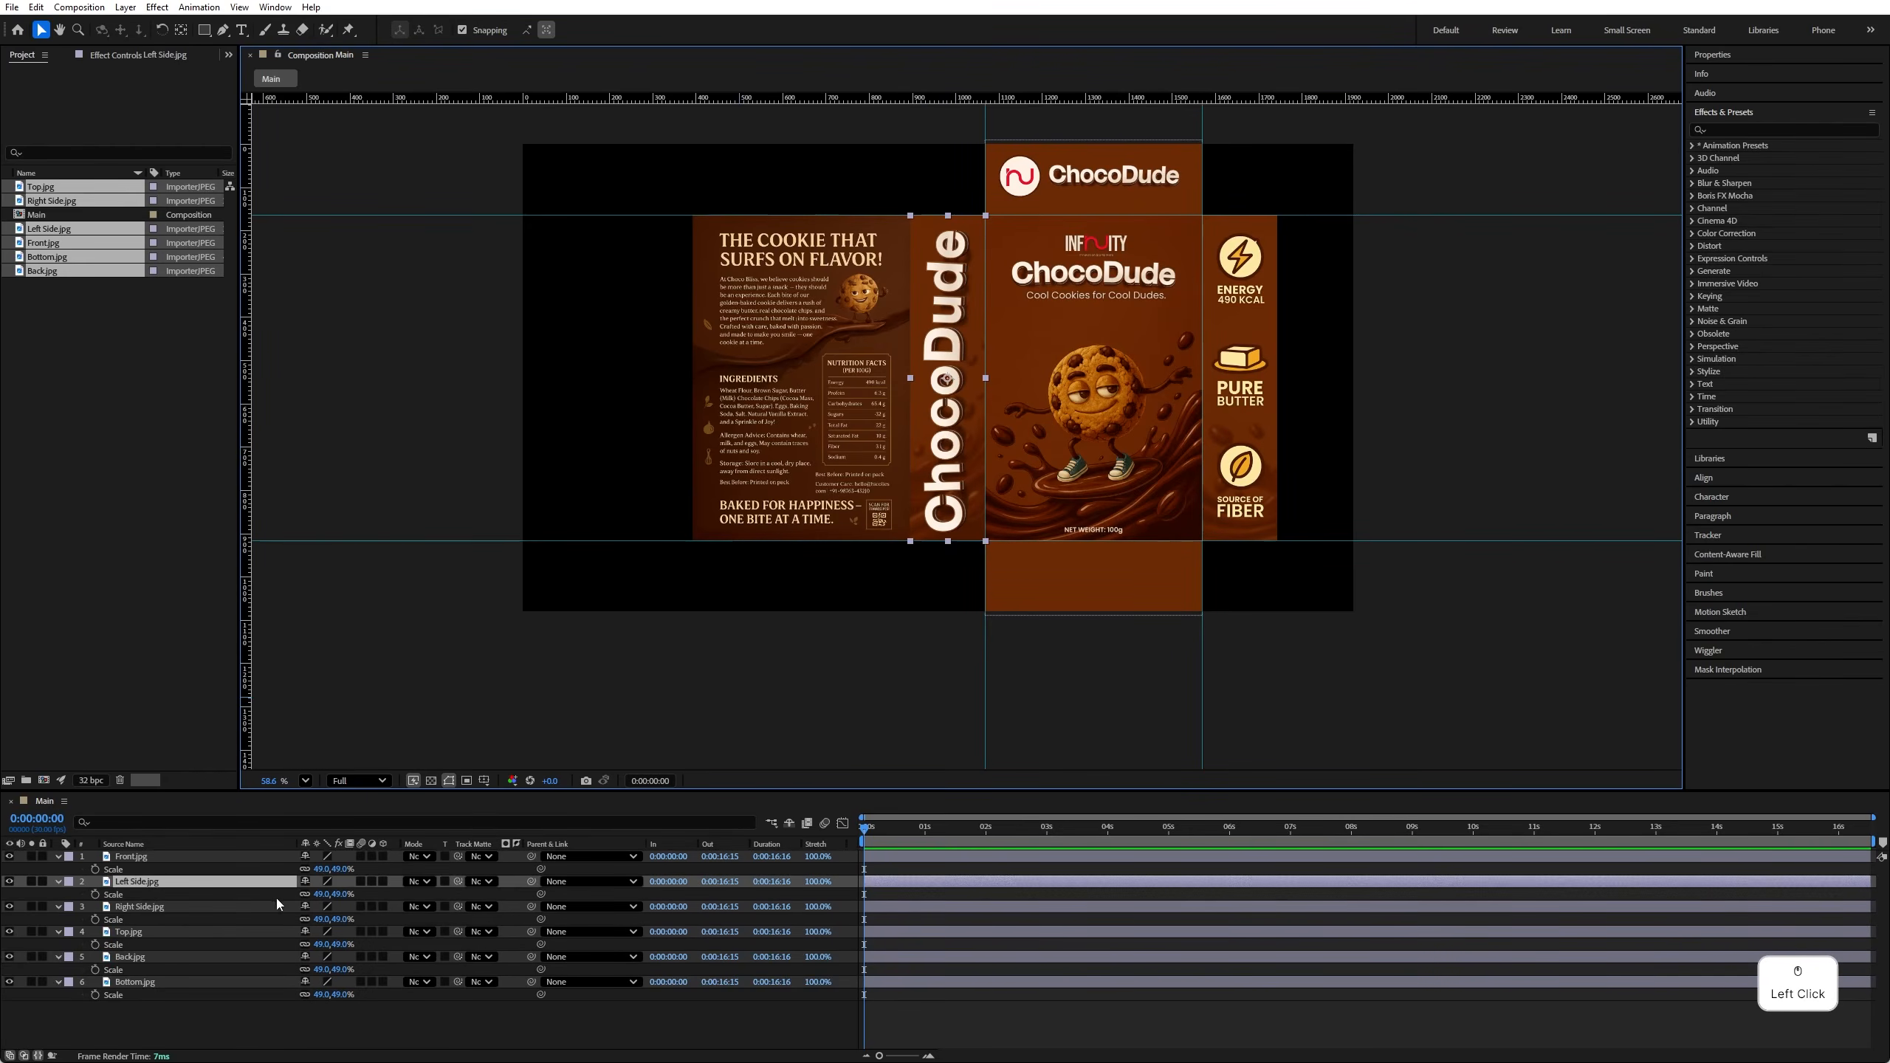
pyautogui.rightClick(552, 849)
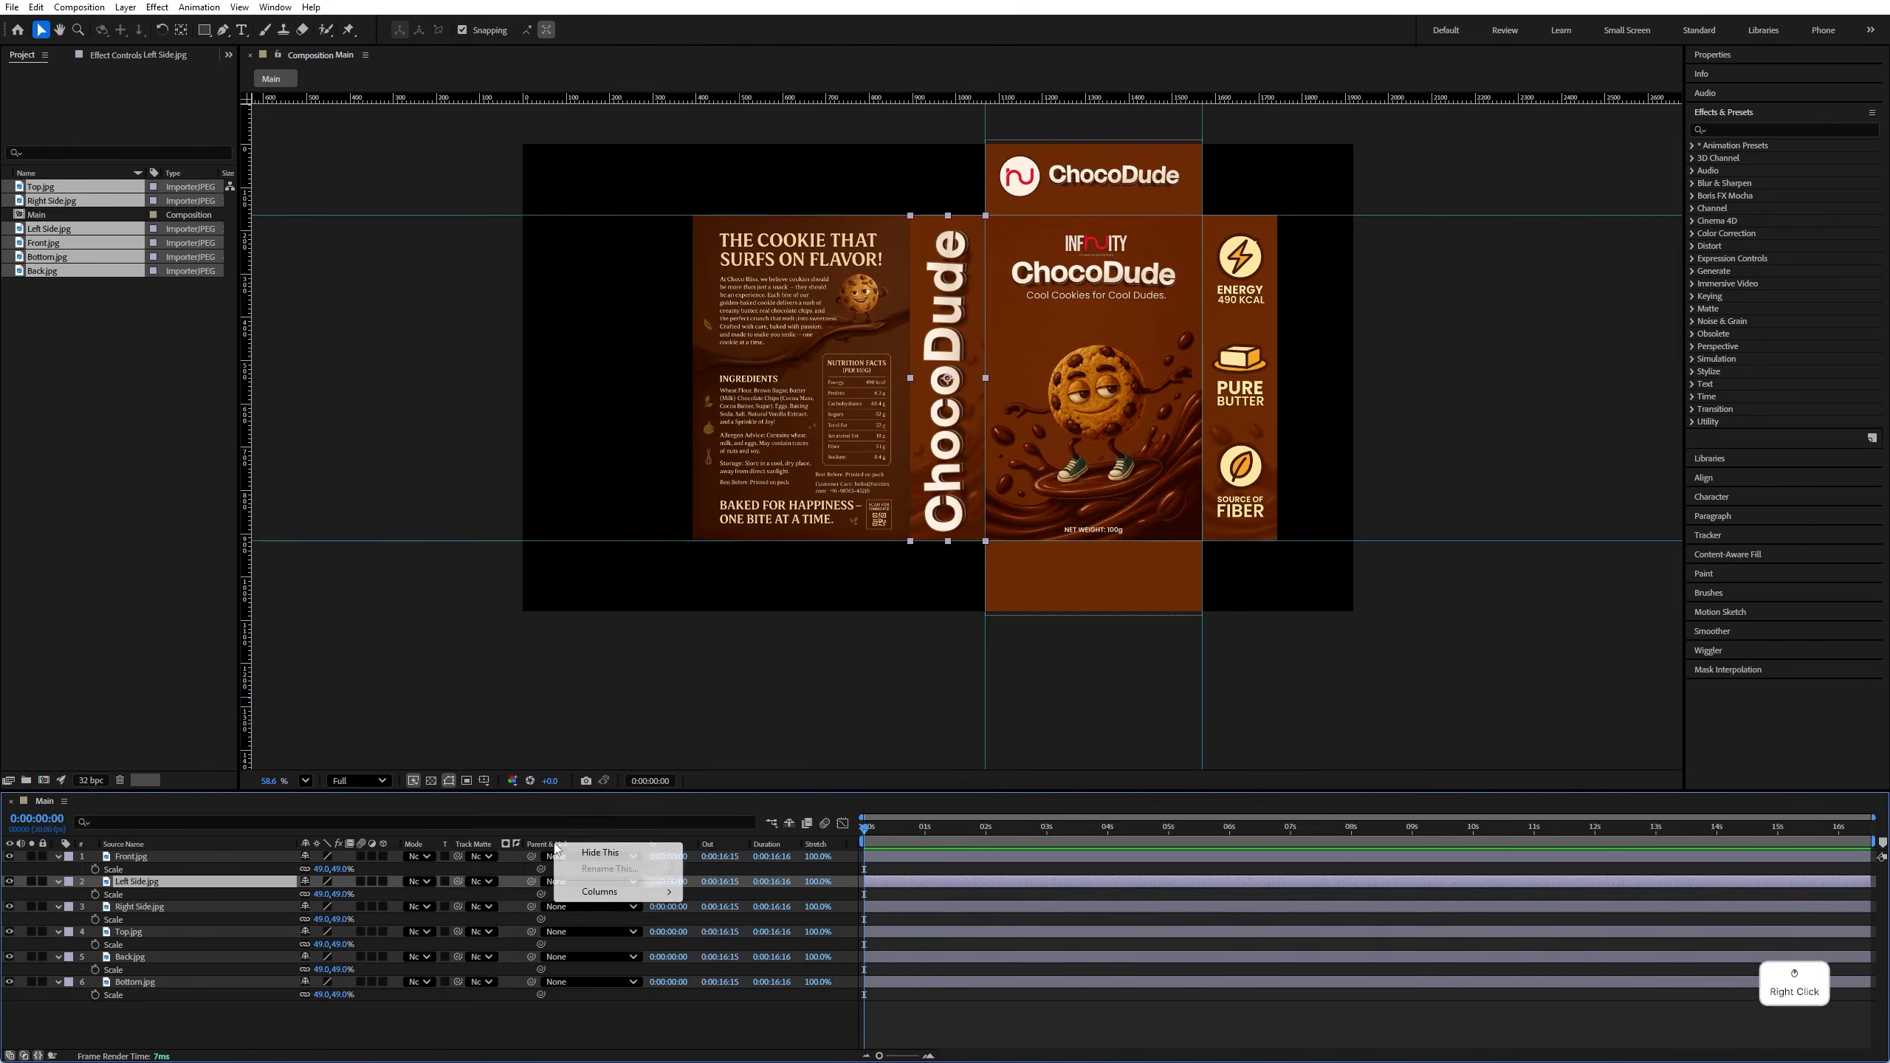
pyautogui.click(624, 892)
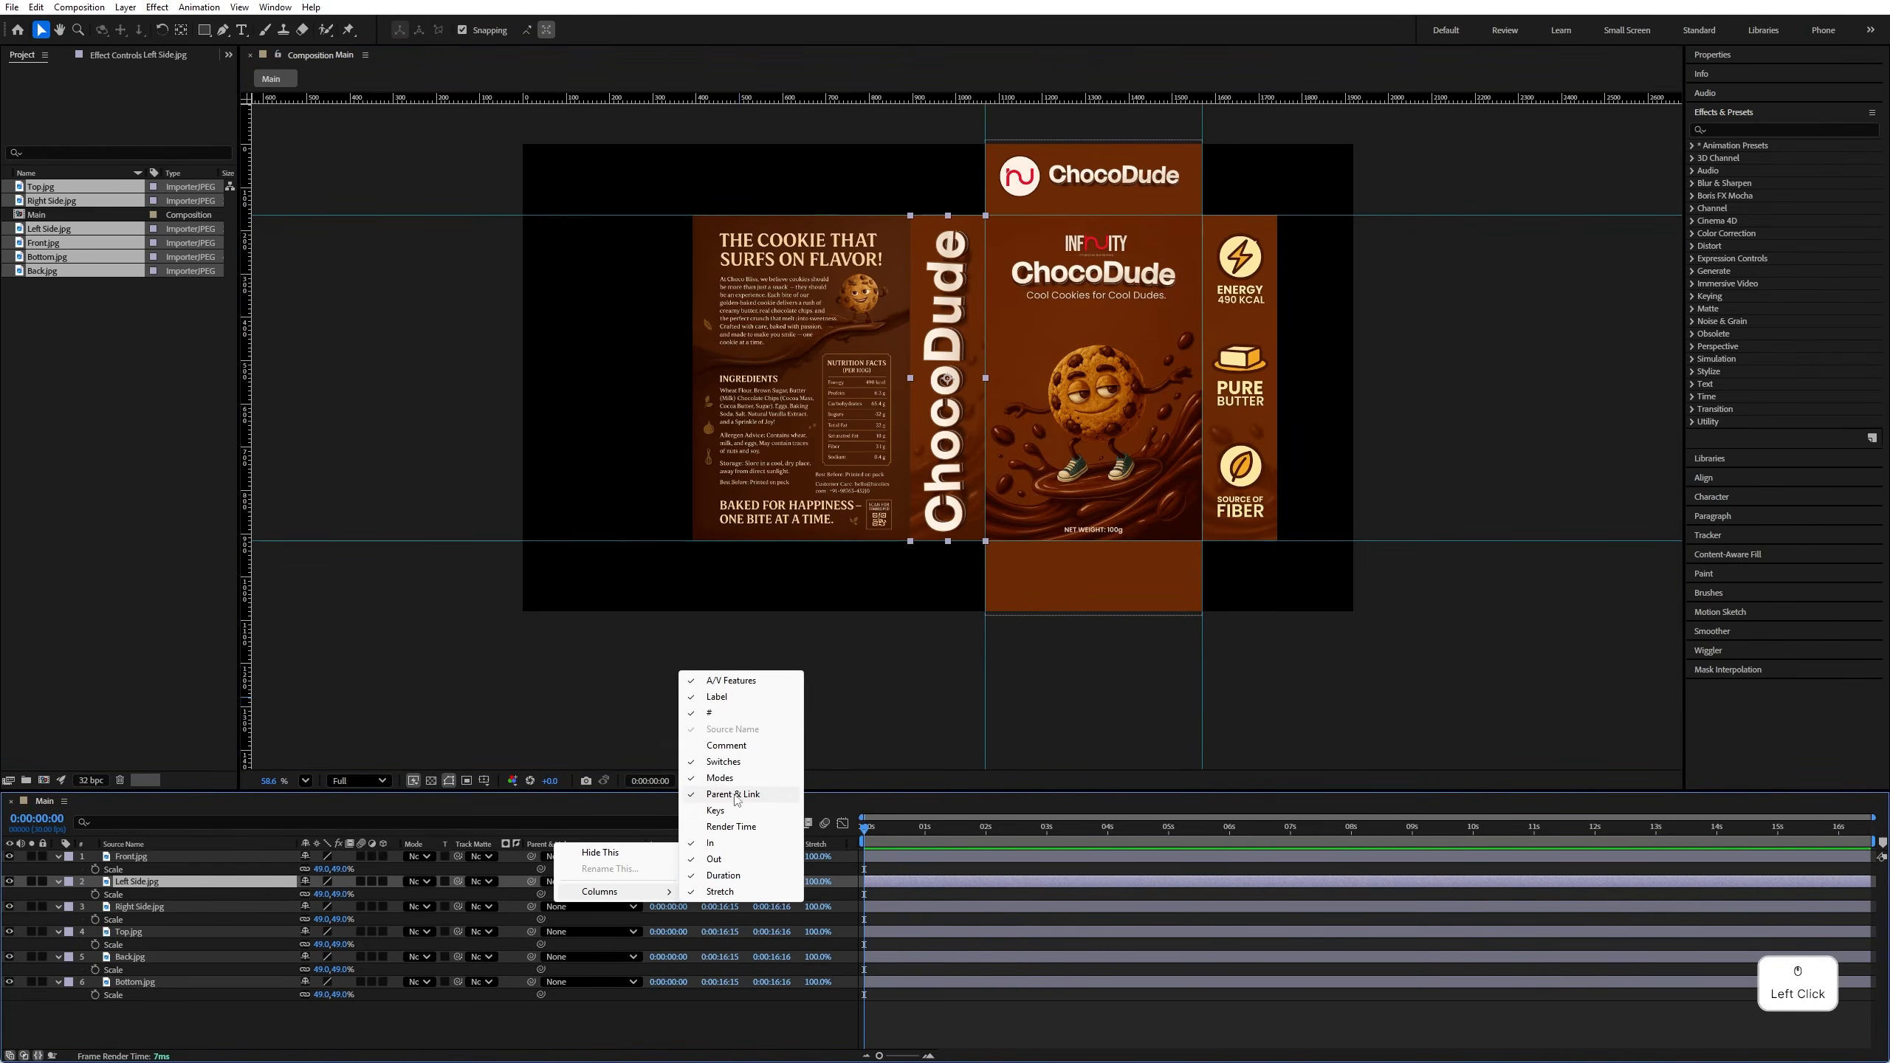
pyautogui.click(533, 1016)
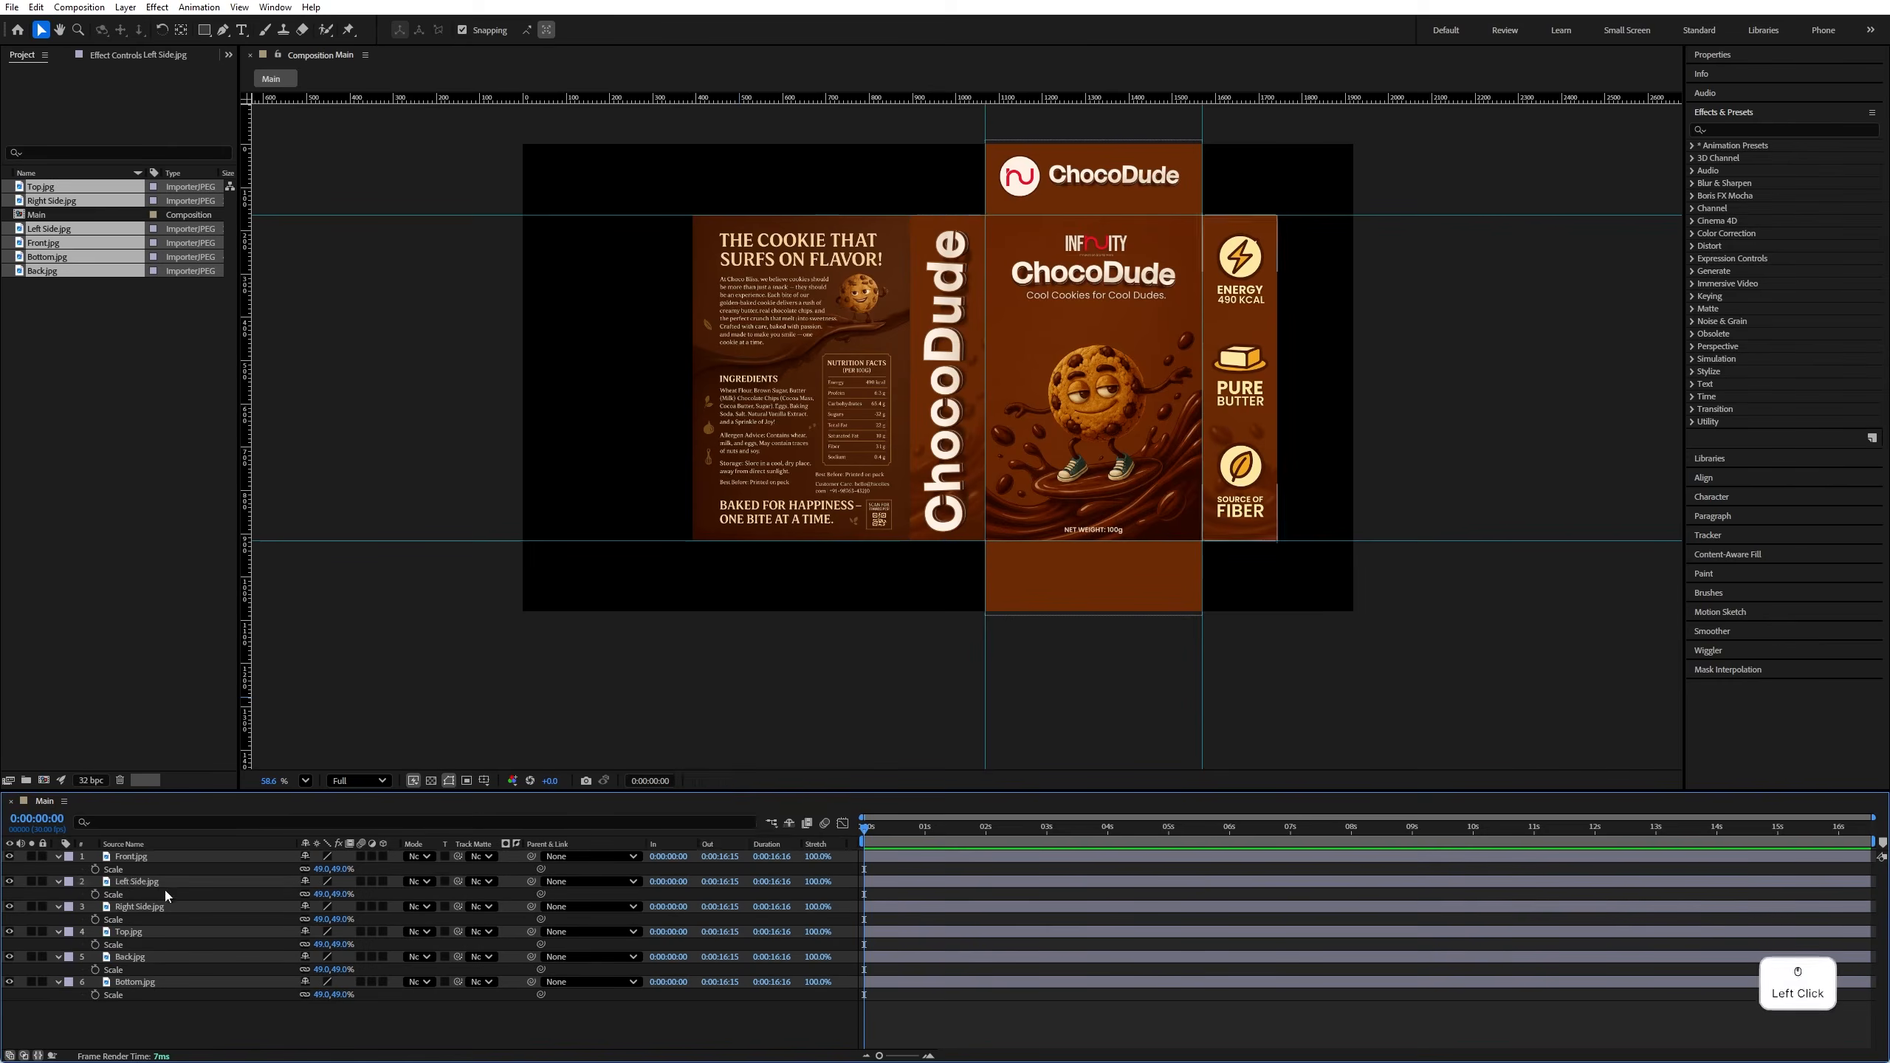
# Step: Parent the Left Side, Right Side, Top and Bottom layers to the Front layer
pyautogui.click(143, 882)
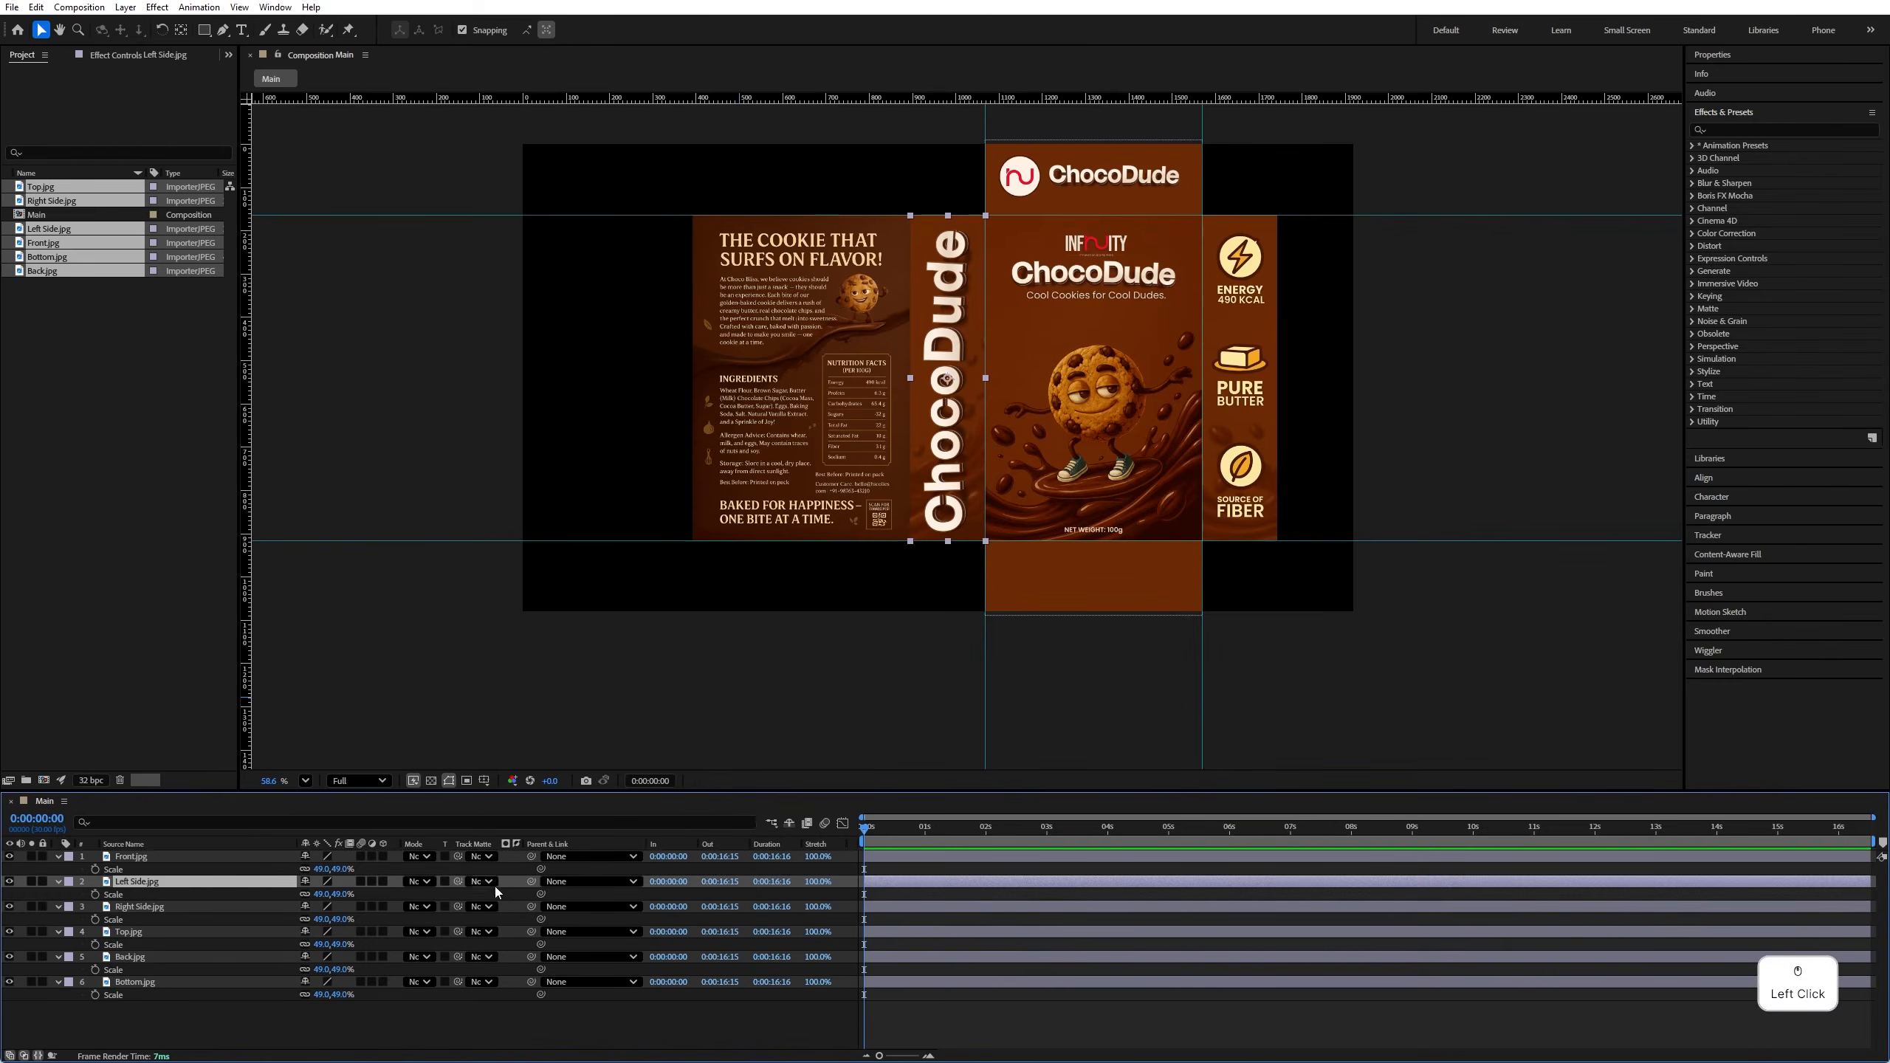
pyautogui.moveTo(531, 882); pyautogui.dragTo(231, 857)
pyautogui.click(201, 905)
pyautogui.moveTo(531, 905); pyautogui.dragTo(201, 858)
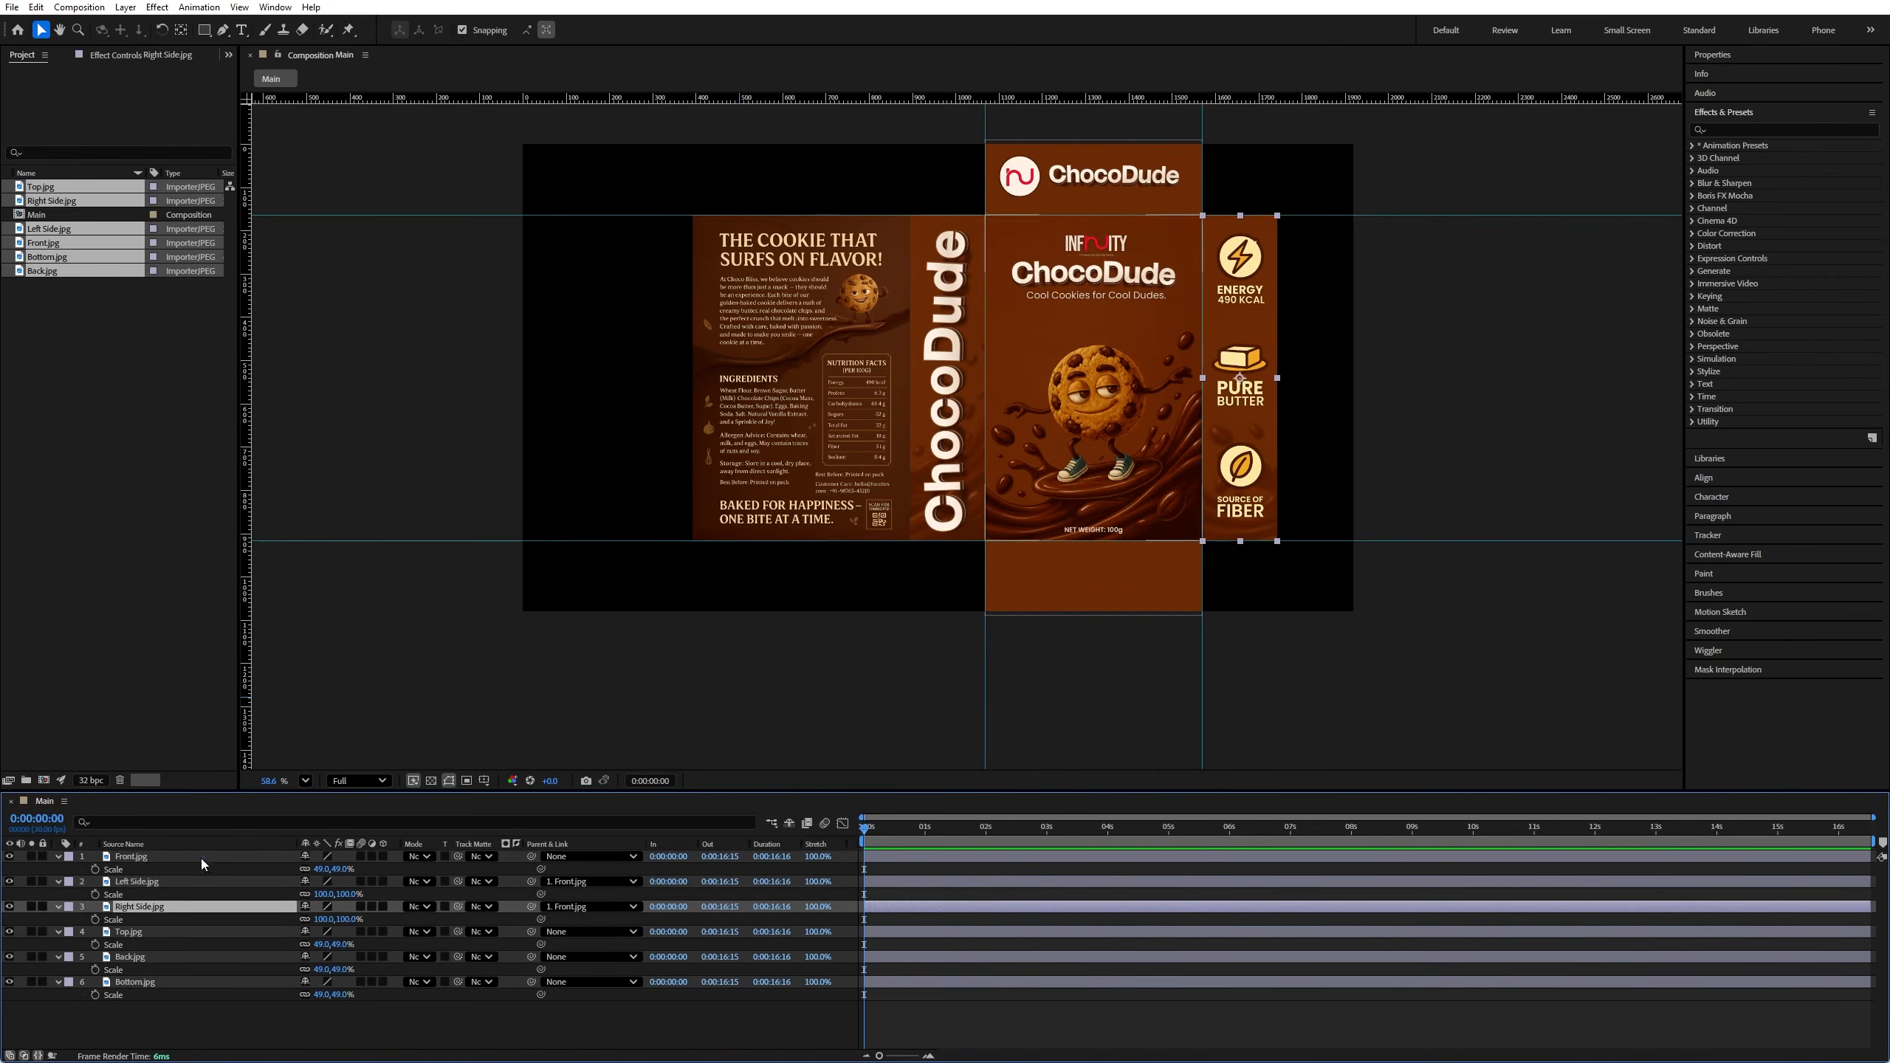
pyautogui.click(1026, 197)
pyautogui.moveTo(531, 931); pyautogui.dragTo(189, 861)
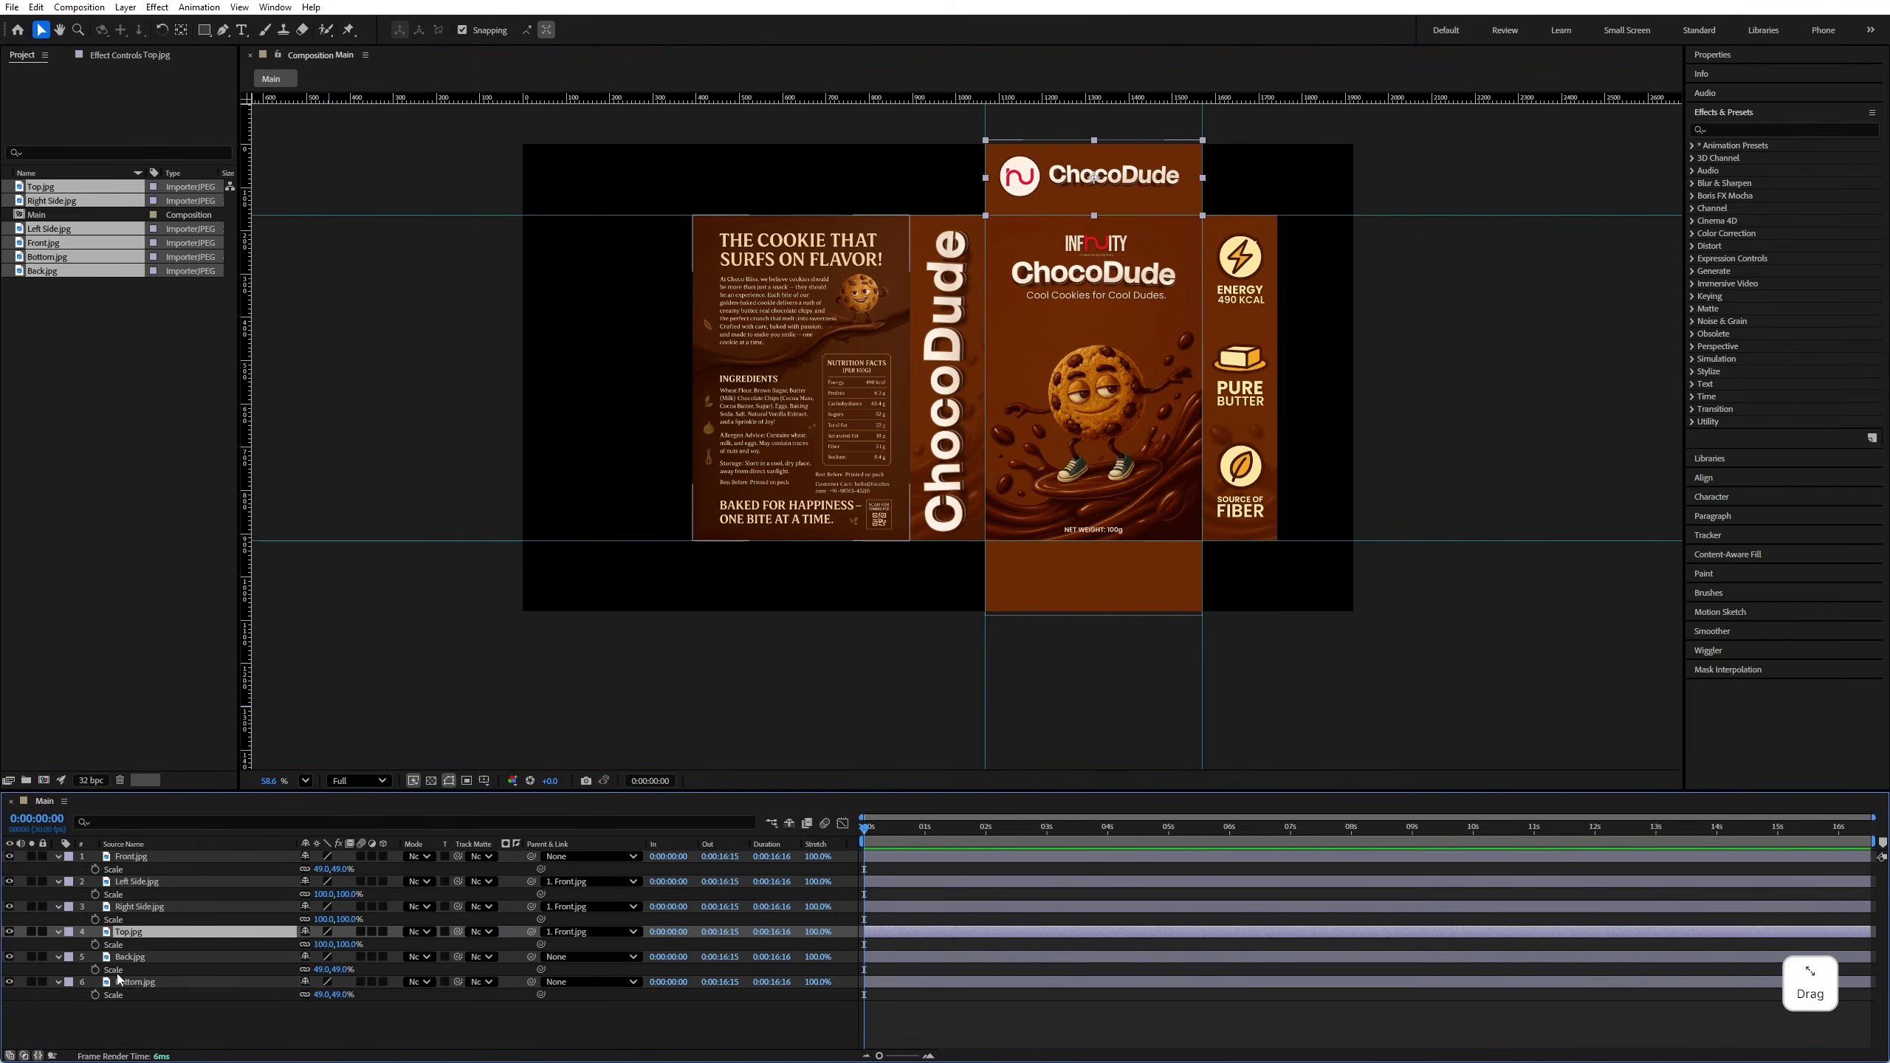
pyautogui.click(138, 983)
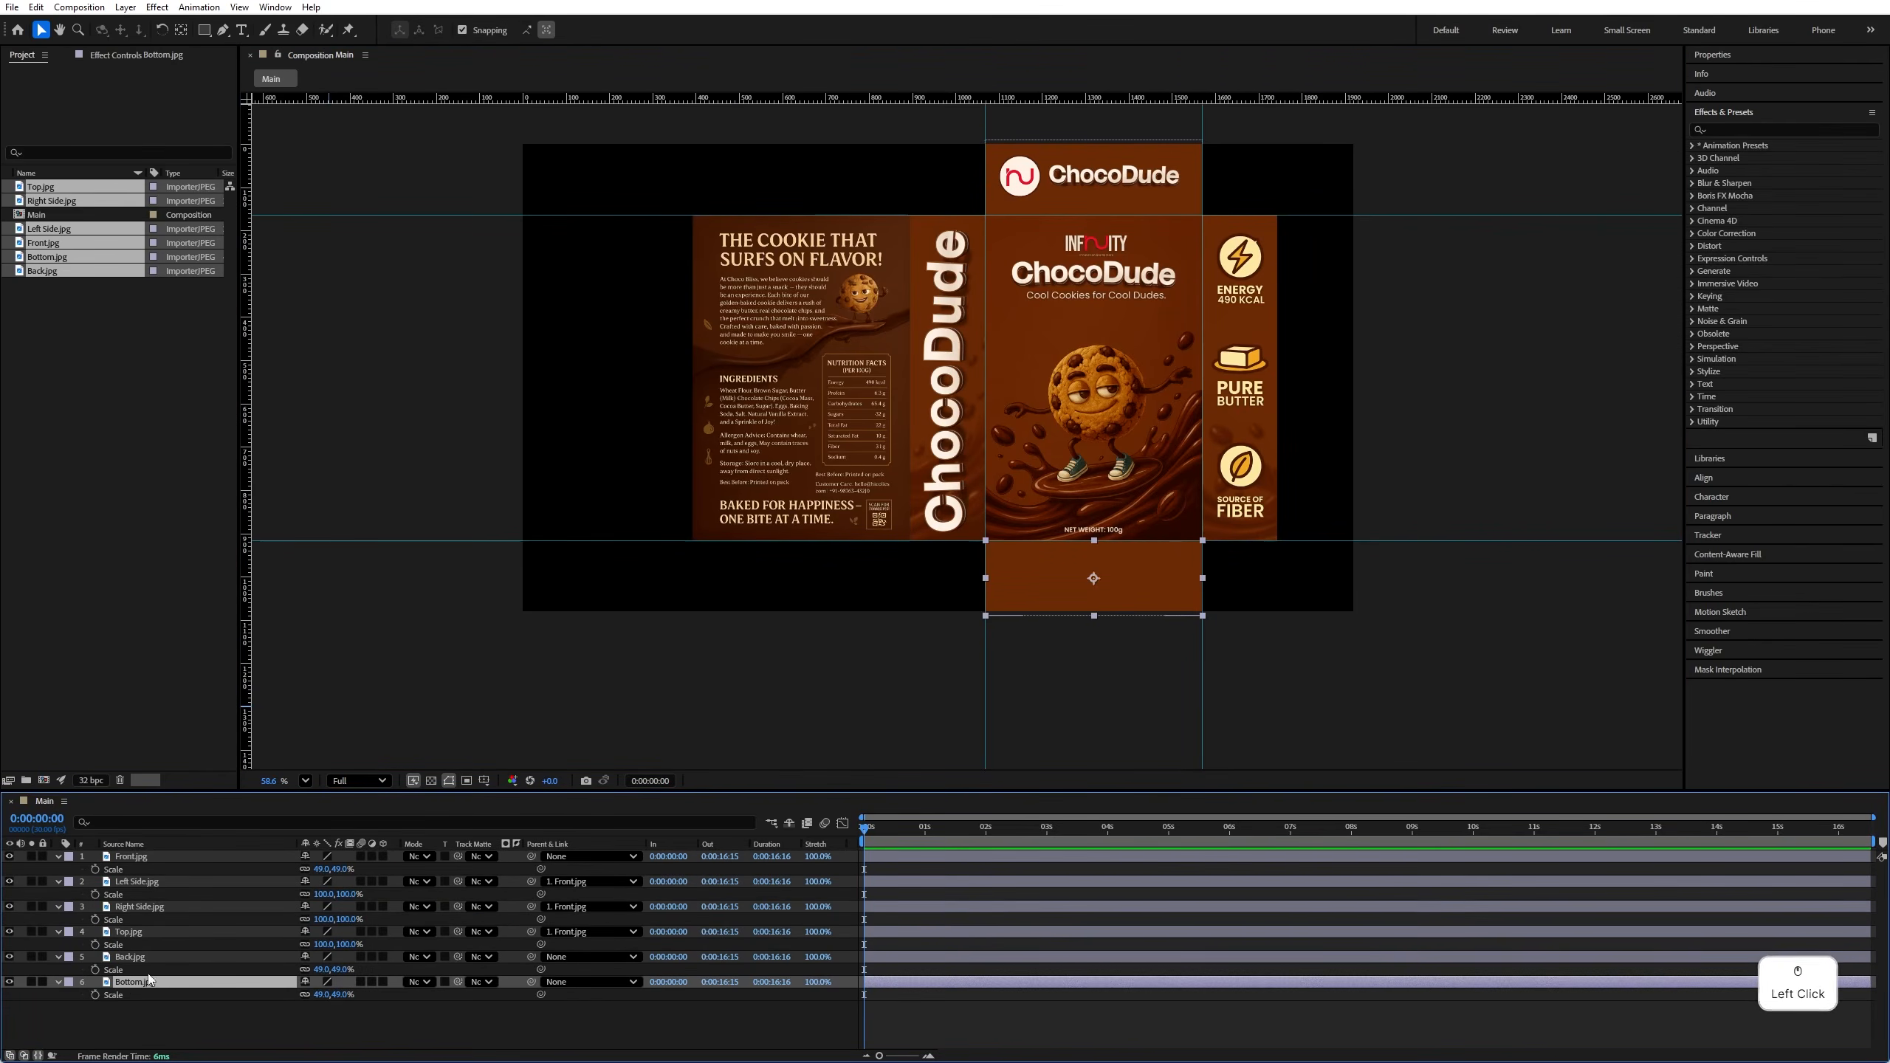
pyautogui.moveTo(531, 984); pyautogui.dragTo(147, 859)
# Step: Test the parenting by moving the Front and Left Side panels, undoing each move
pyautogui.moveTo(1125, 454); pyautogui.dragTo(1128, 374)
pyautogui.hotkey('ctrl', 'z')
pyautogui.moveTo(957, 394); pyautogui.dragTo(761, 403)
pyautogui.hotkey('ctrl', 'z')
pyautogui.click(1090, 394)
pyautogui.hotkey('ctrl', 'z')
pyautogui.click(922, 393)
# Step: Parent the Back layer to the Left Side layer, and test the link by moving the Front panel and undoing it
pyautogui.click(787, 495)
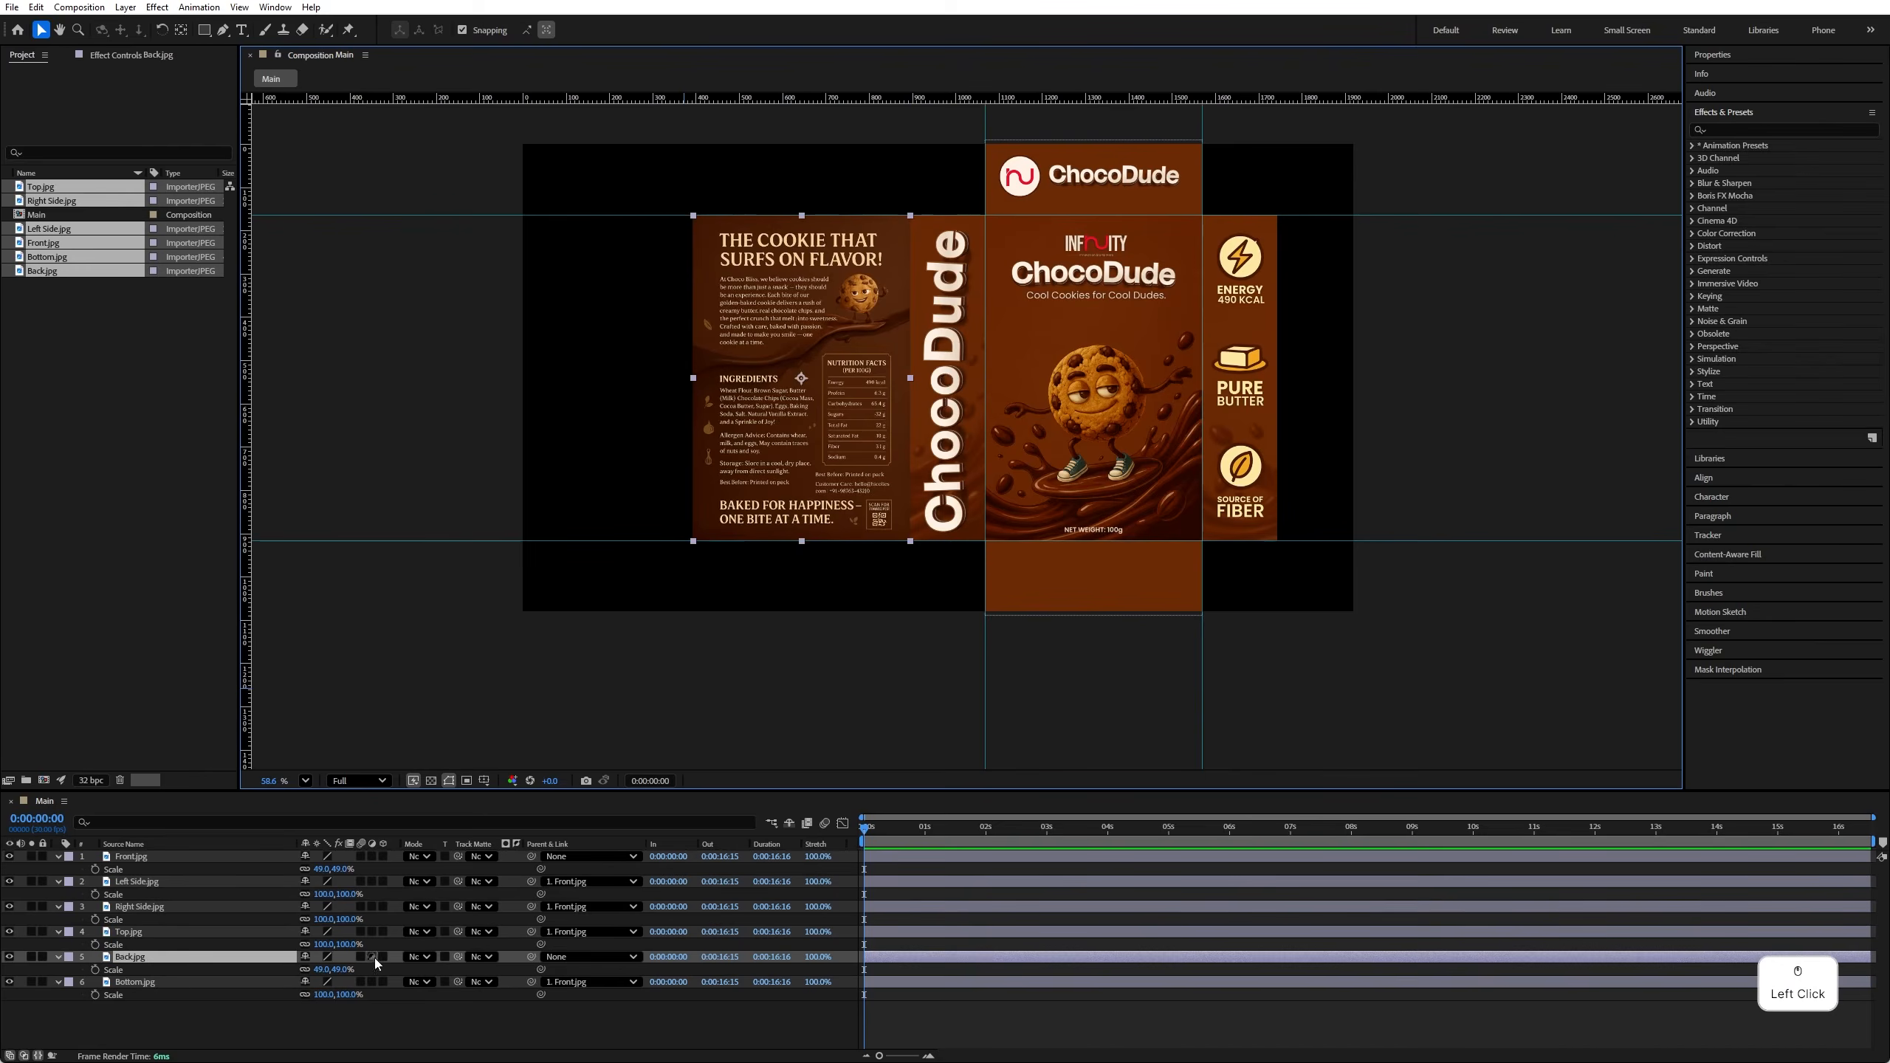
pyautogui.moveTo(530, 957); pyautogui.dragTo(139, 883)
pyautogui.click(373, 623)
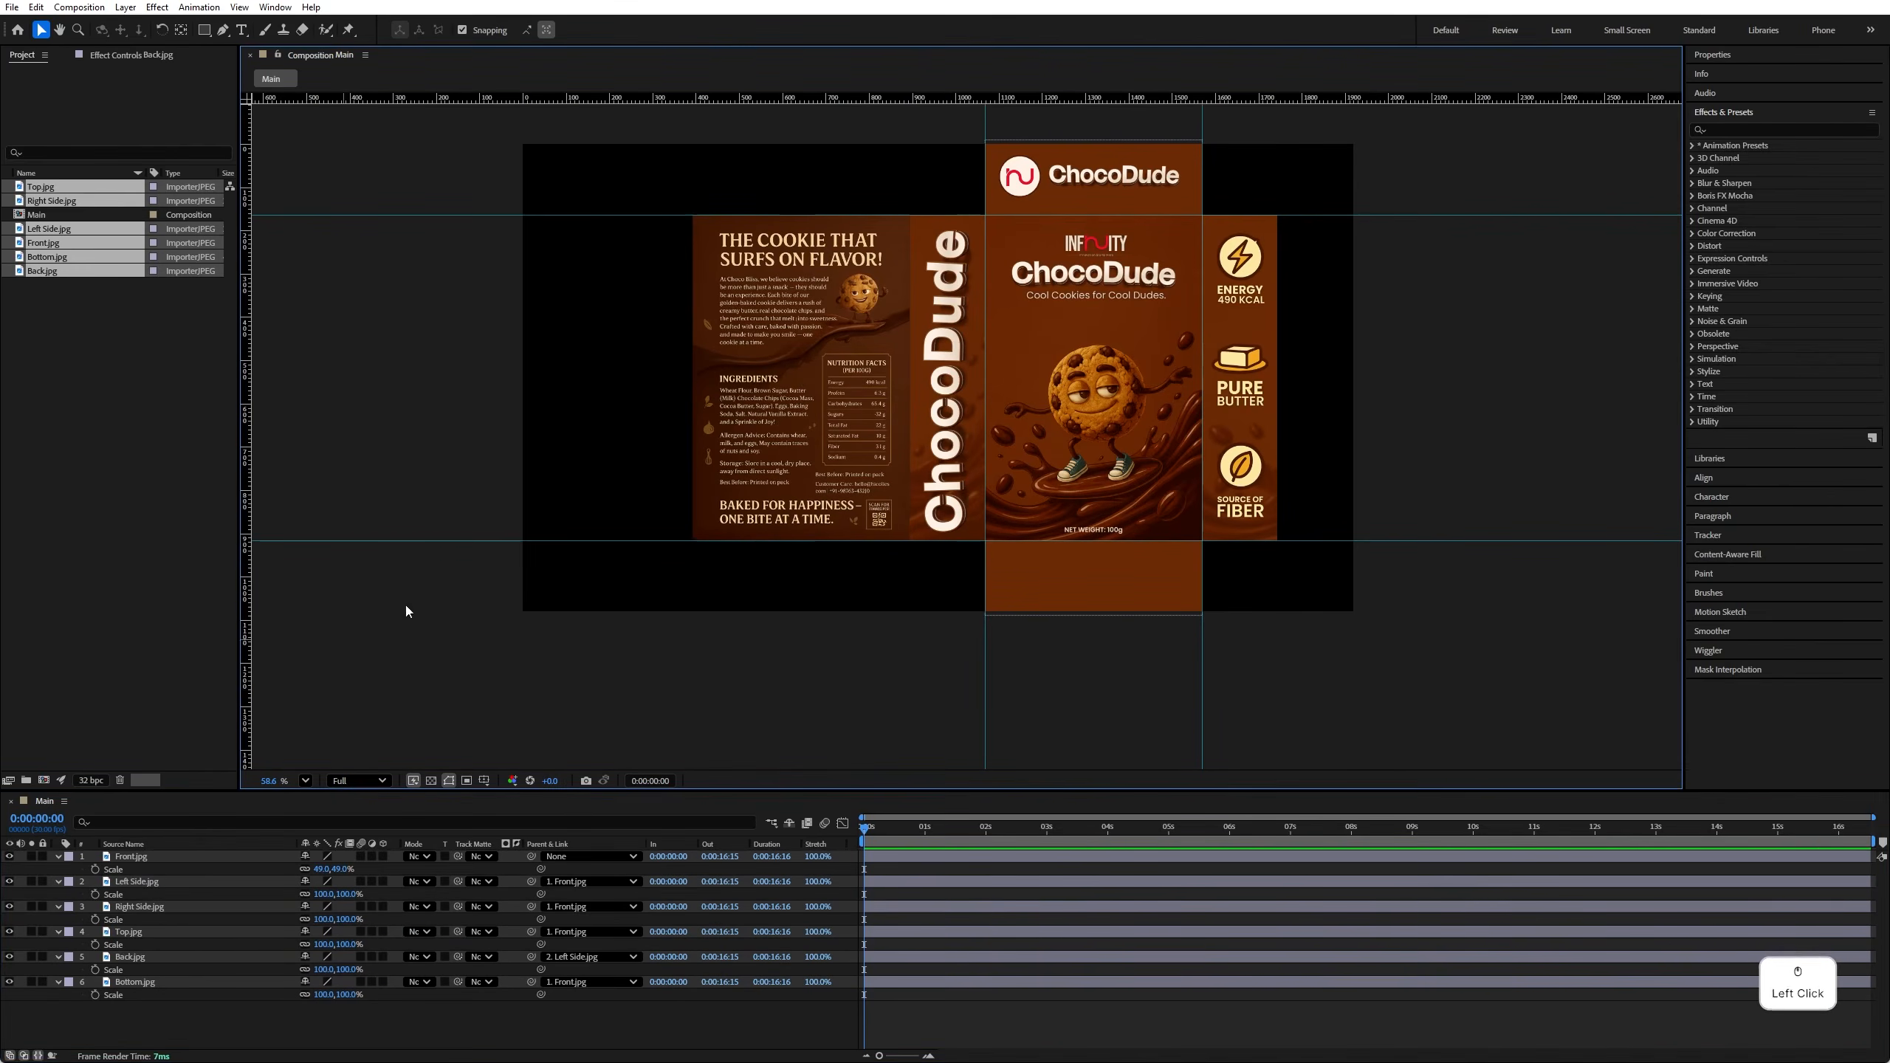
pyautogui.moveTo(1056, 443)
pyautogui.mouseDown()
pyautogui.moveTo(952, 440)
pyautogui.moveTo(1056, 443)
pyautogui.mouseUp()
pyautogui.click(828, 376)
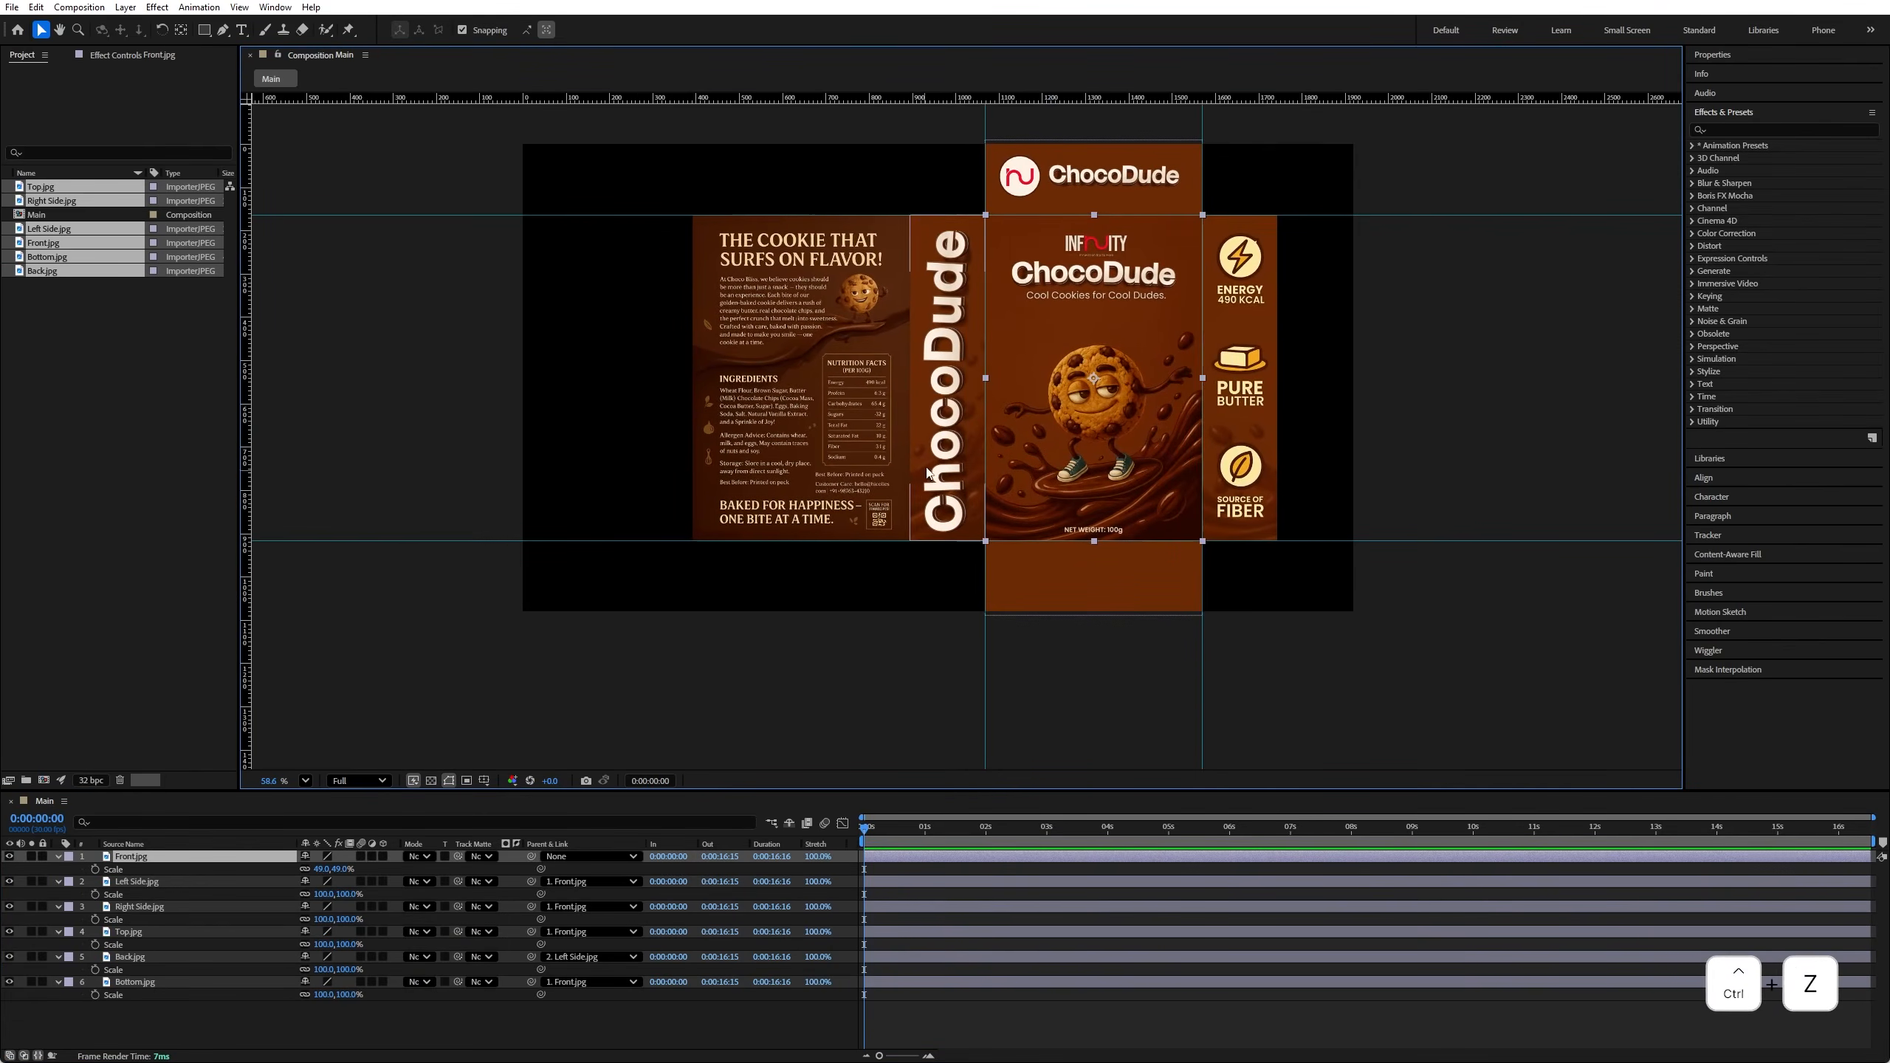
# Step: Make all six panel layers 3D, collapse their properties and deselect them
pyautogui.moveTo(206, 969); pyautogui.dragTo(283, 879)
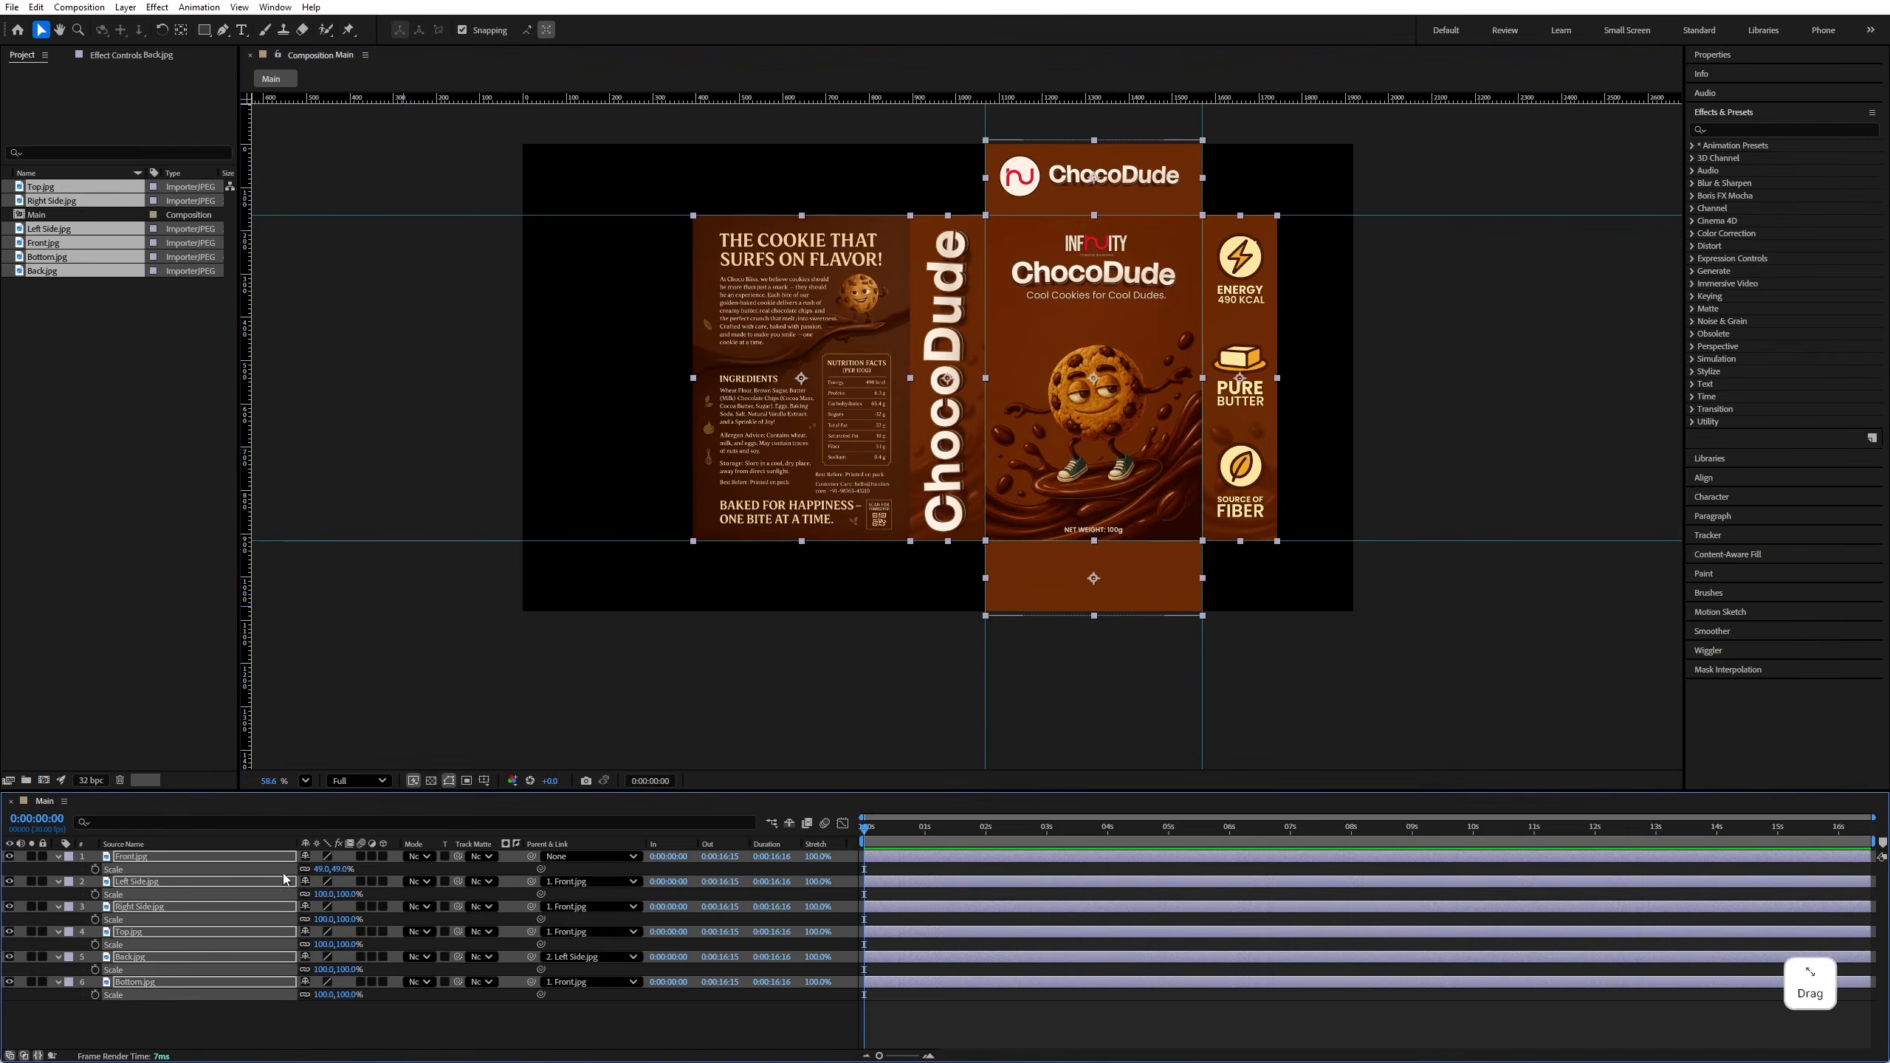
pyautogui.click(383, 857)
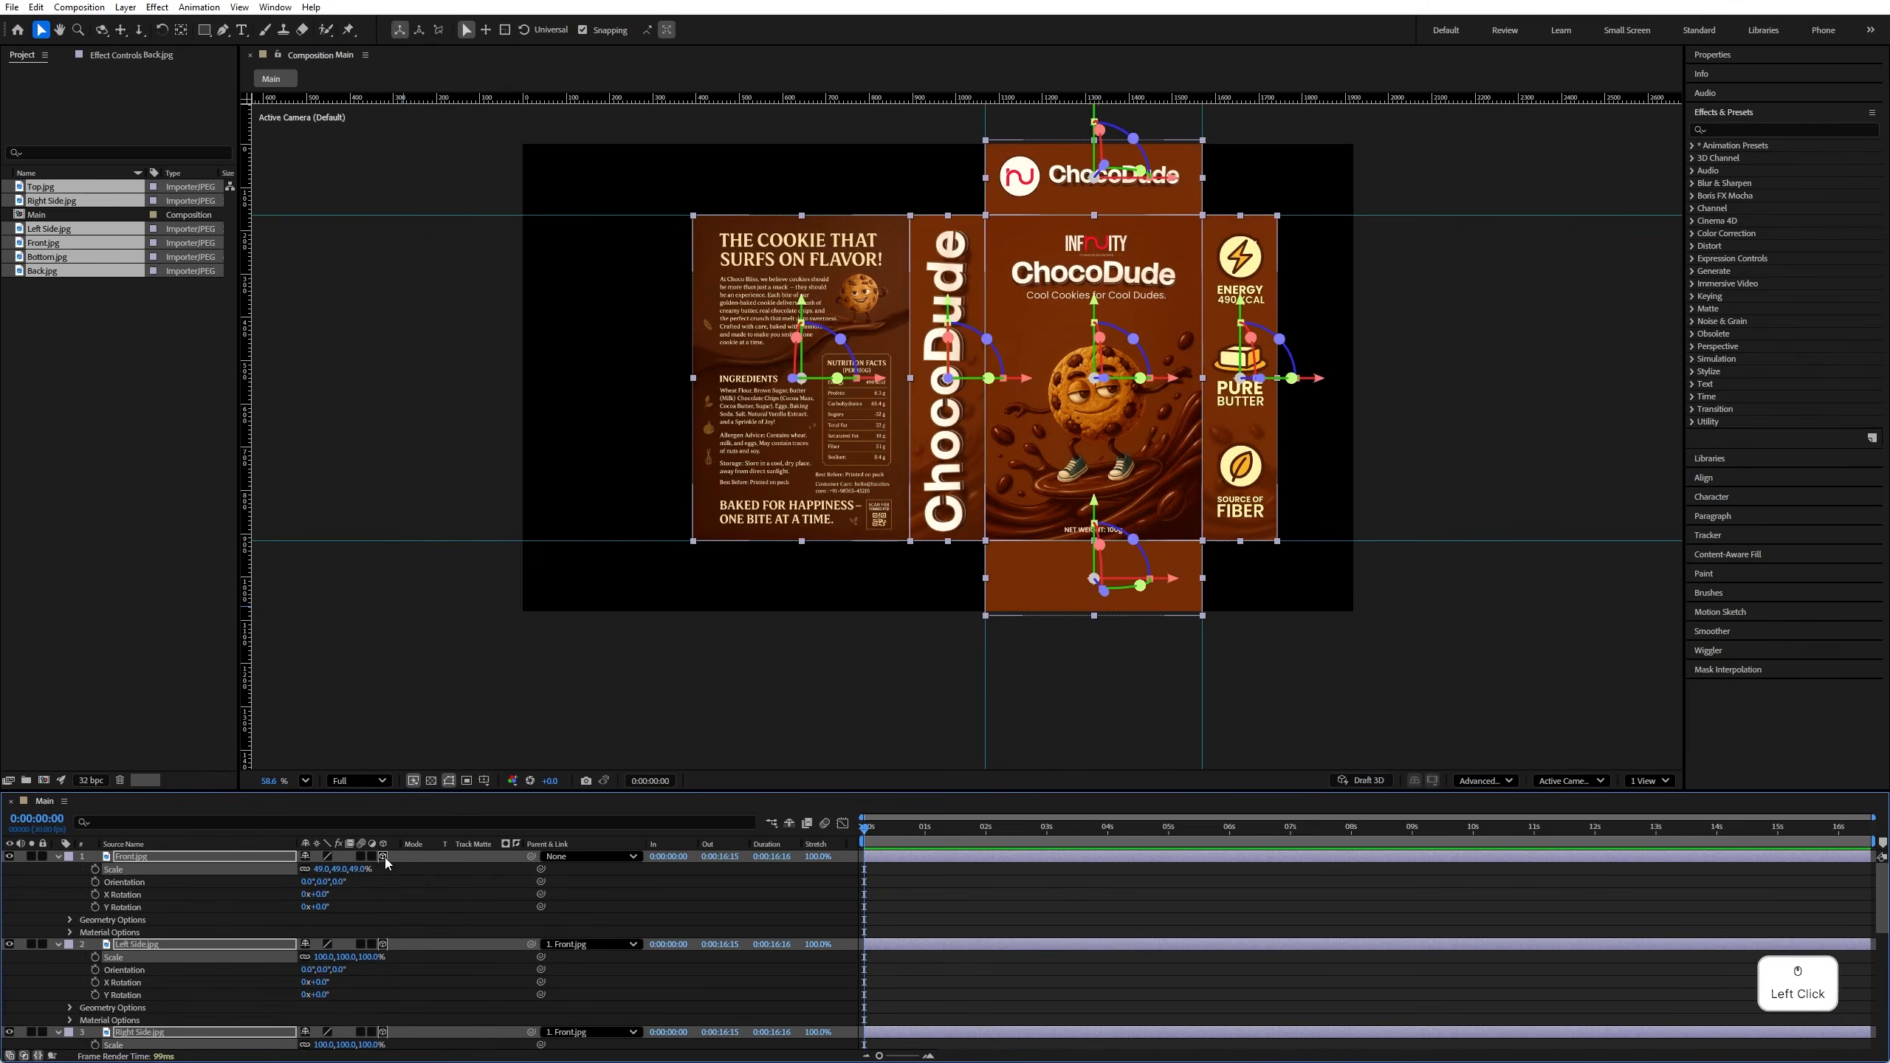
pyautogui.click(60, 857)
pyautogui.click(171, 954)
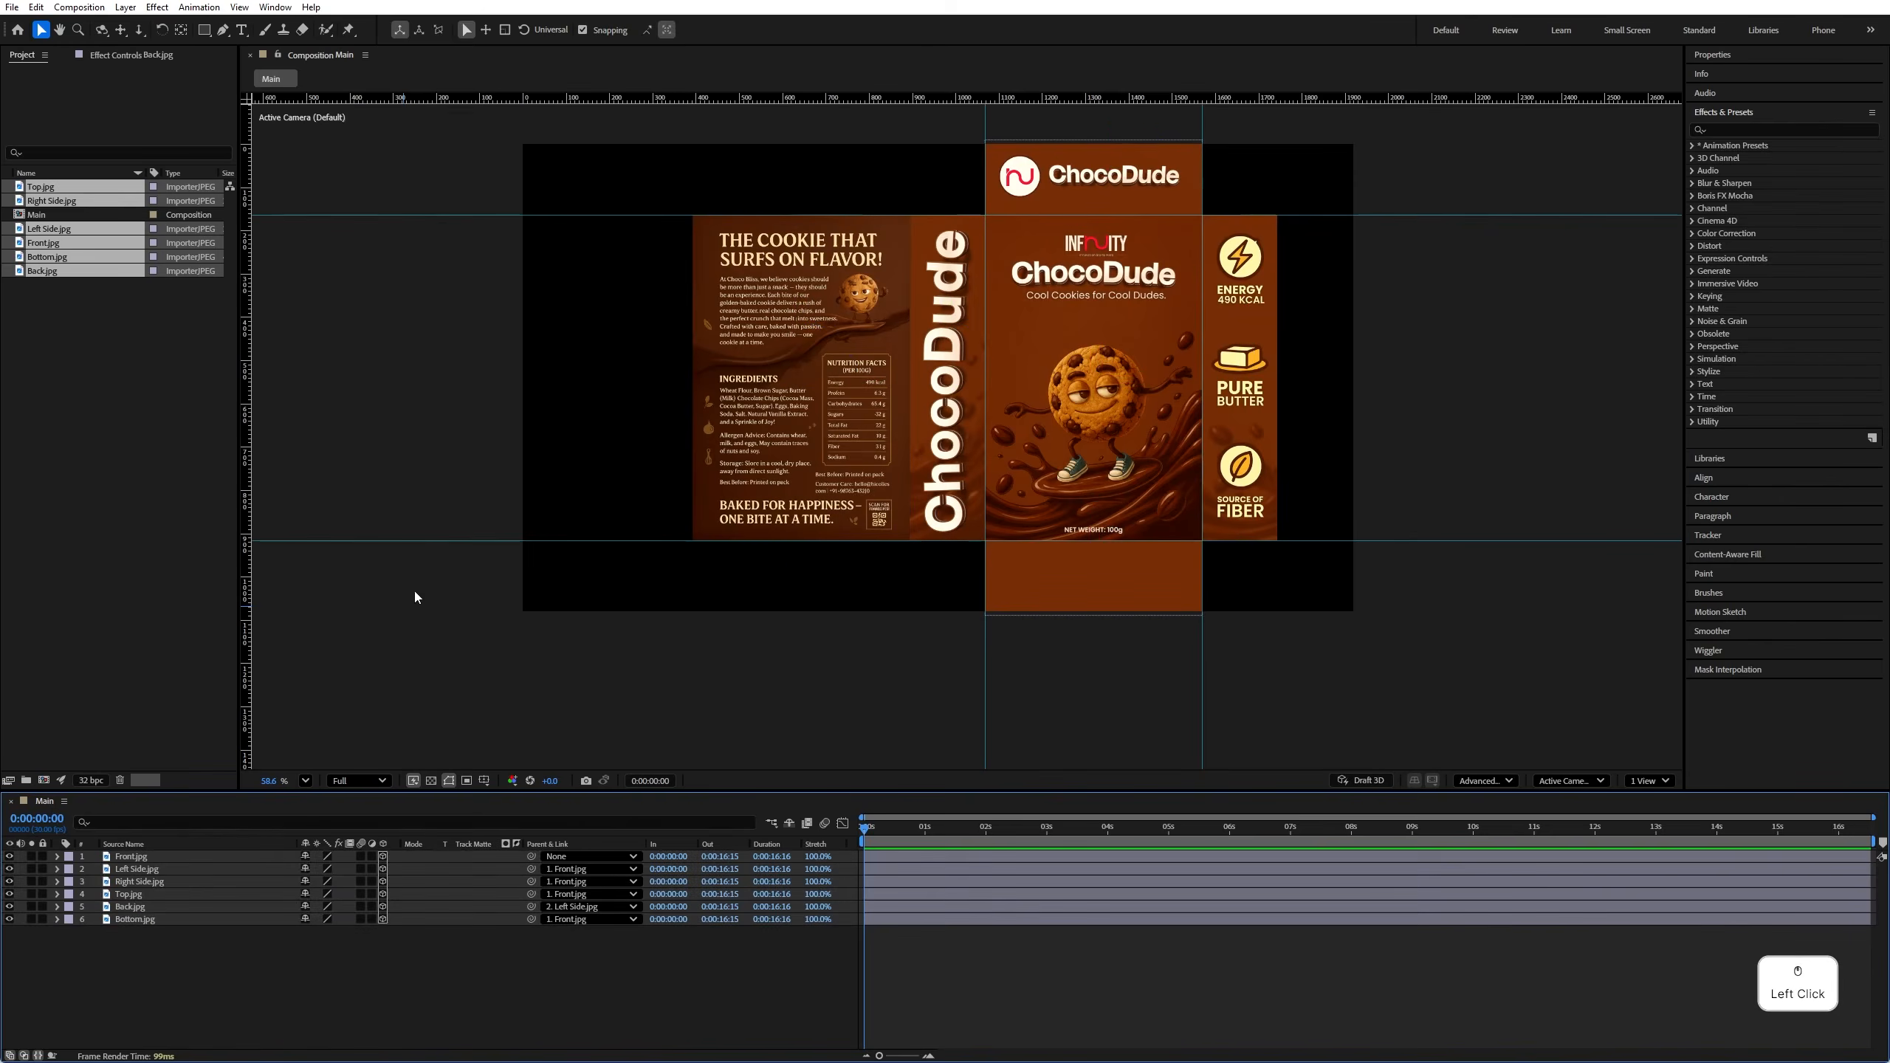
# Step: Inspect the anchor points of the Left Side, Right Side, Top and Bottom panels
pyautogui.click(176, 870)
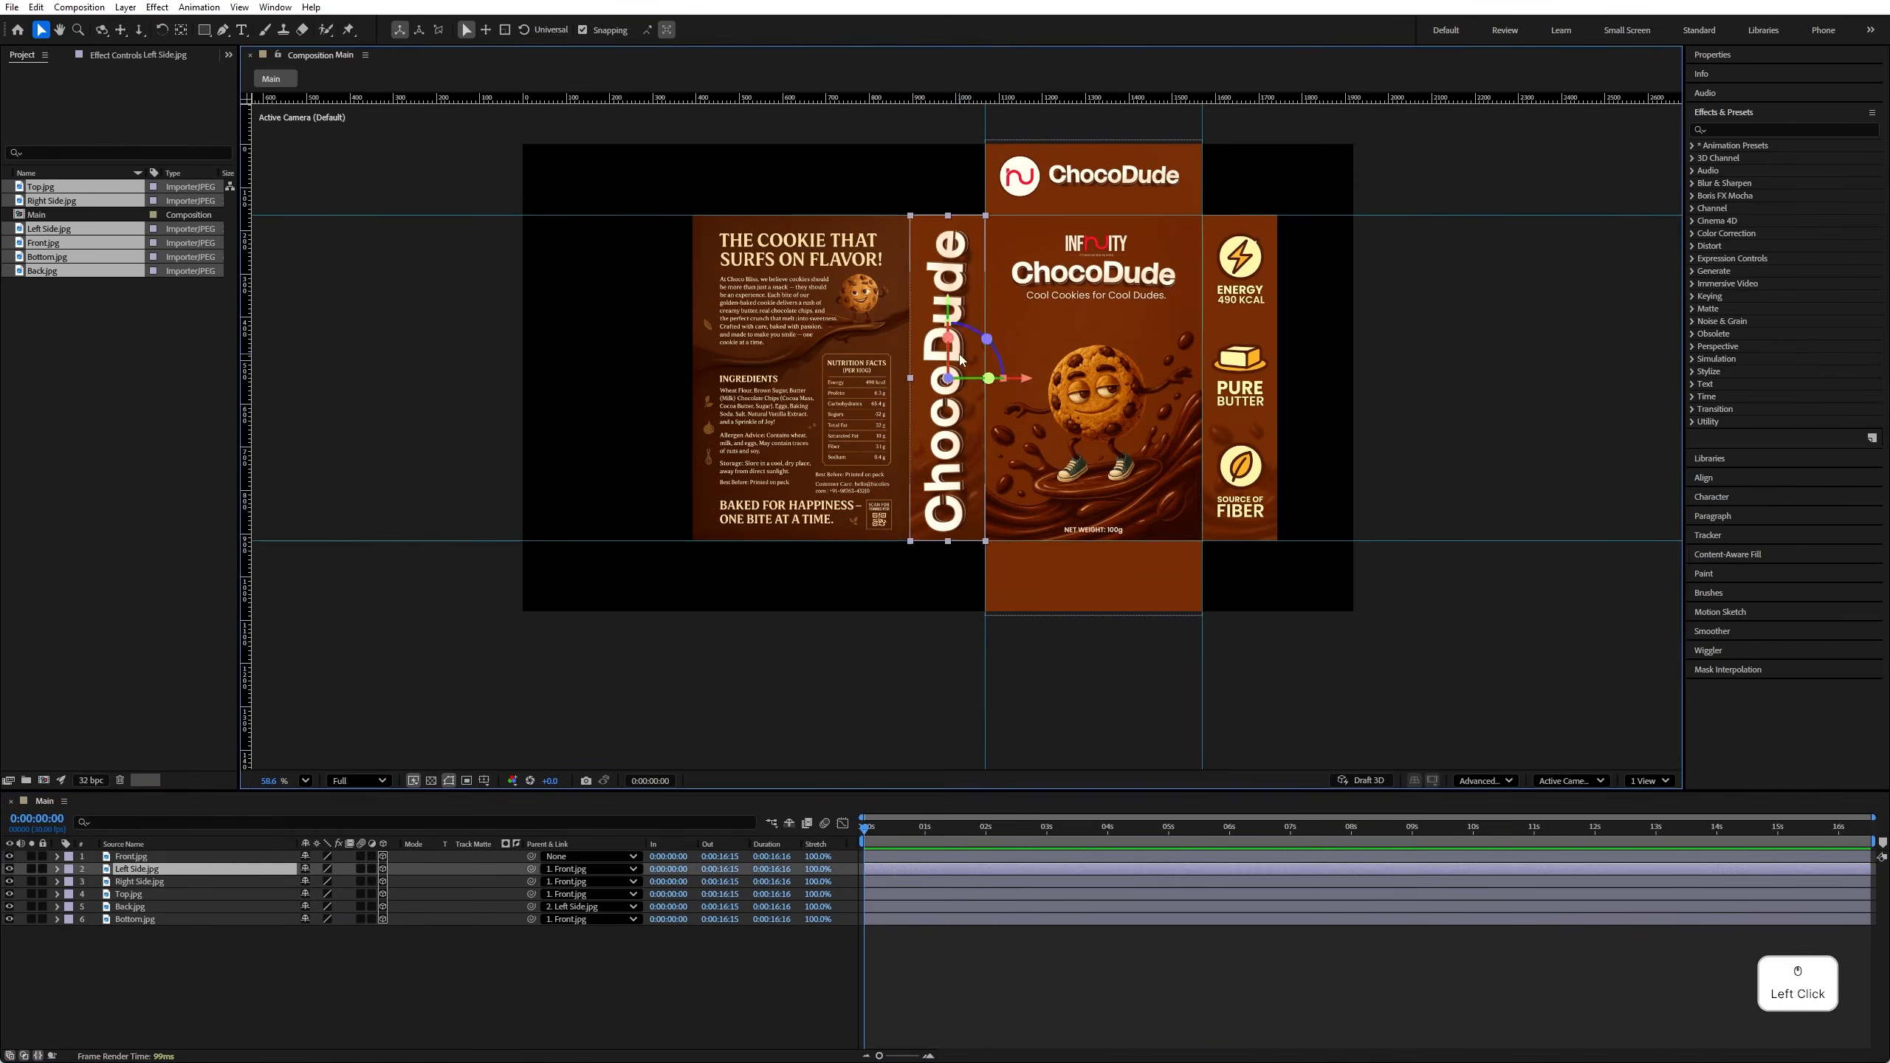
pyautogui.scroll(5, 965, 358)
pyautogui.scroll(-3, 910, 452)
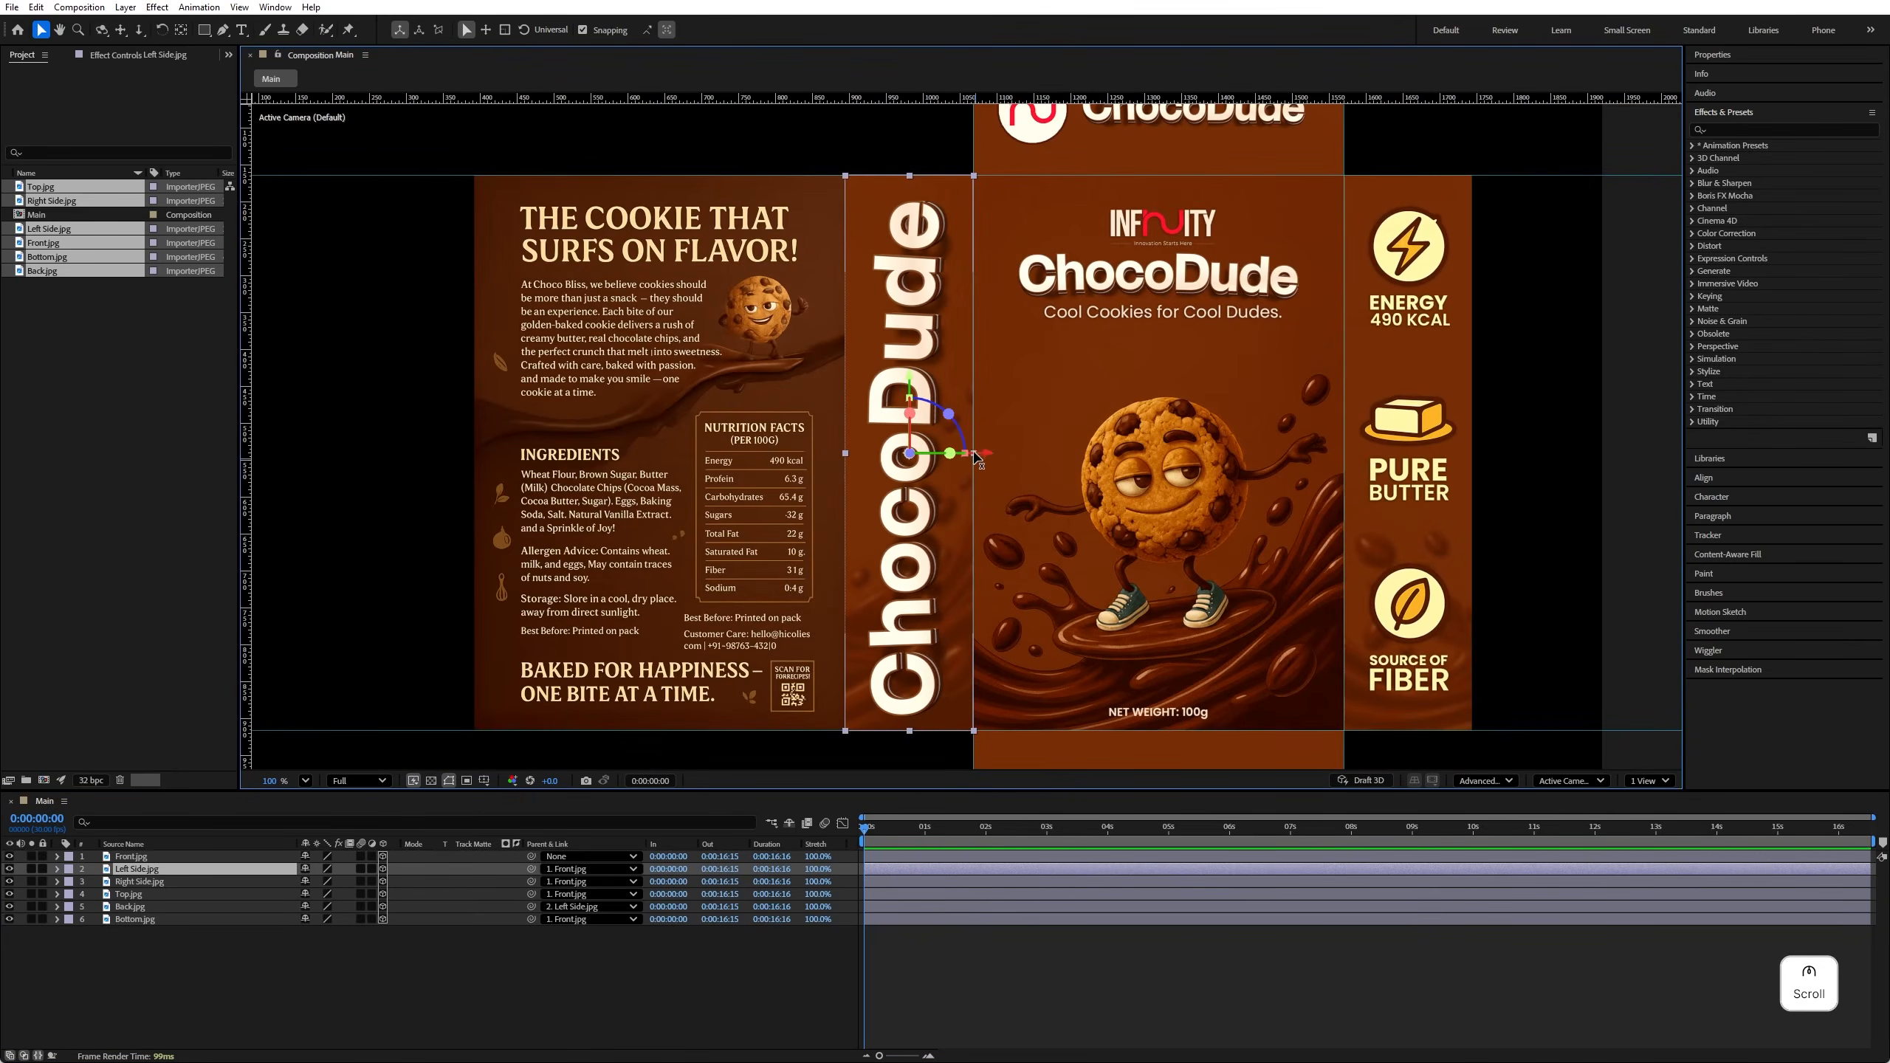
pyautogui.click(1394, 447)
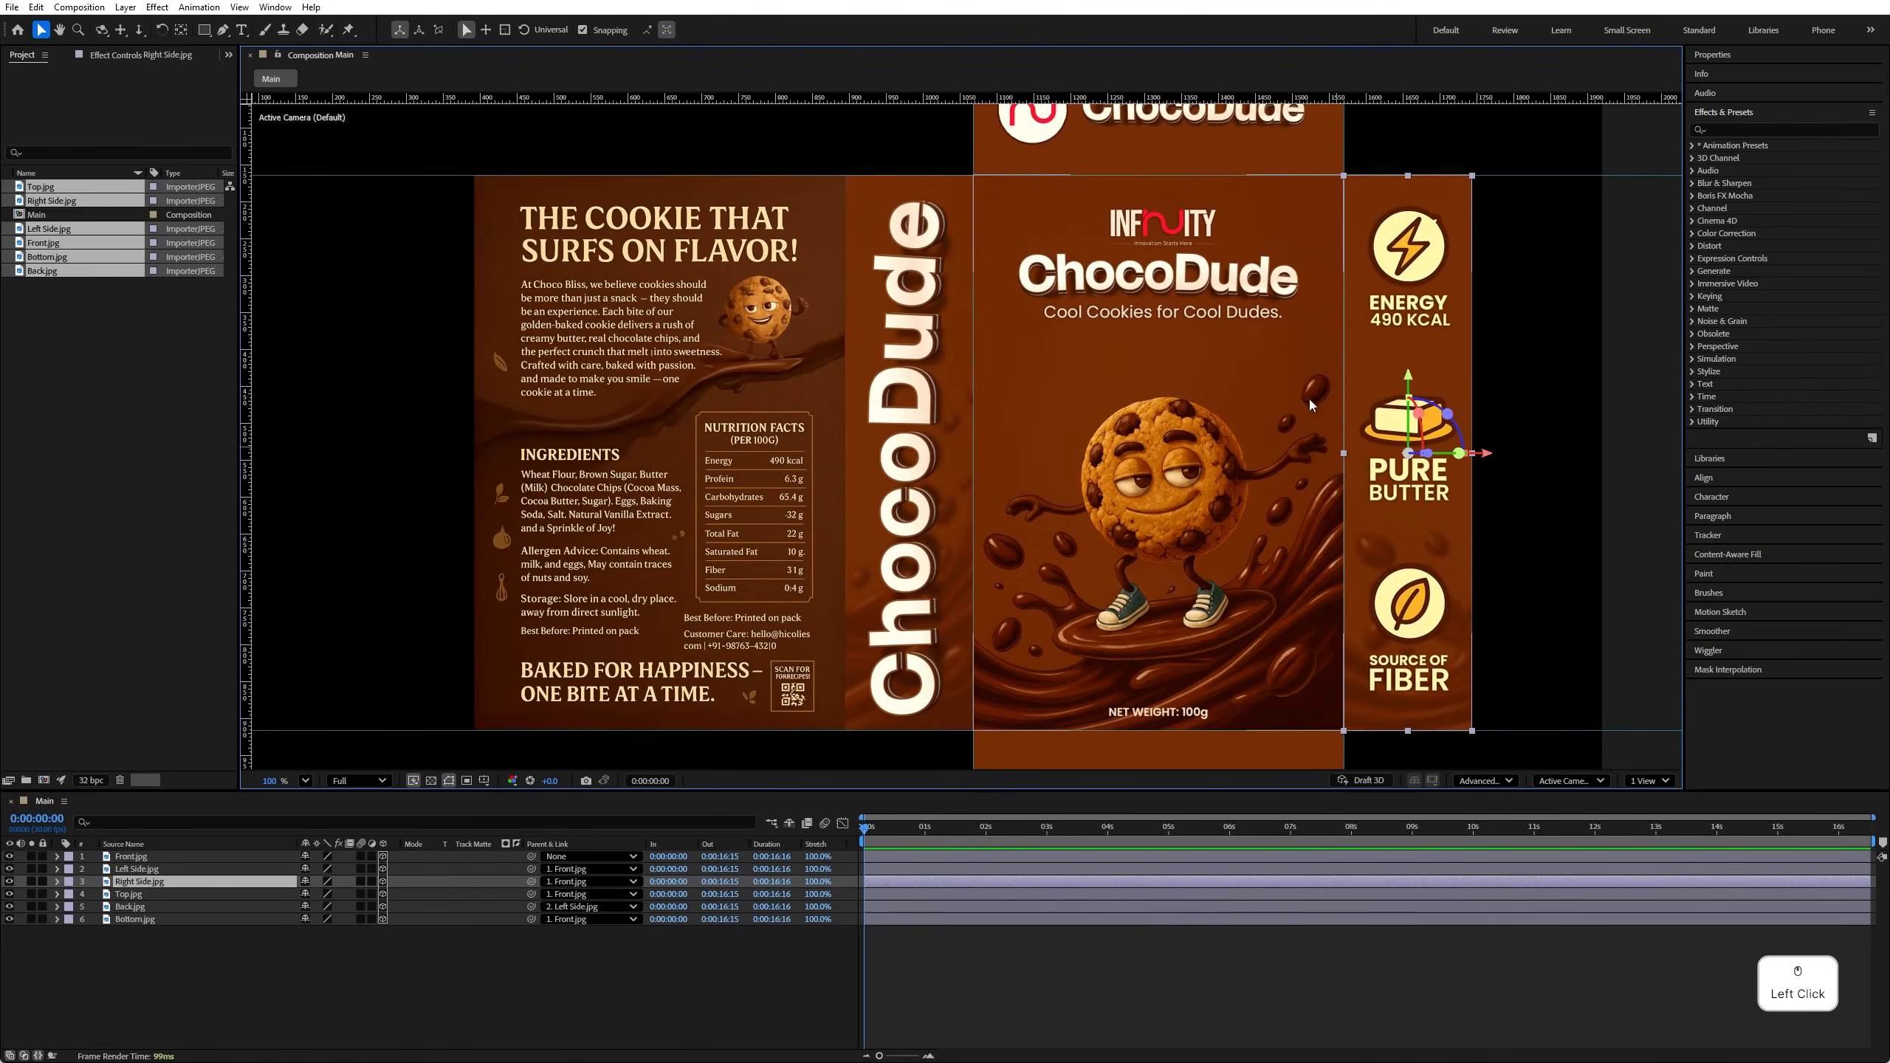
pyautogui.click(1163, 141)
pyautogui.click(1116, 756)
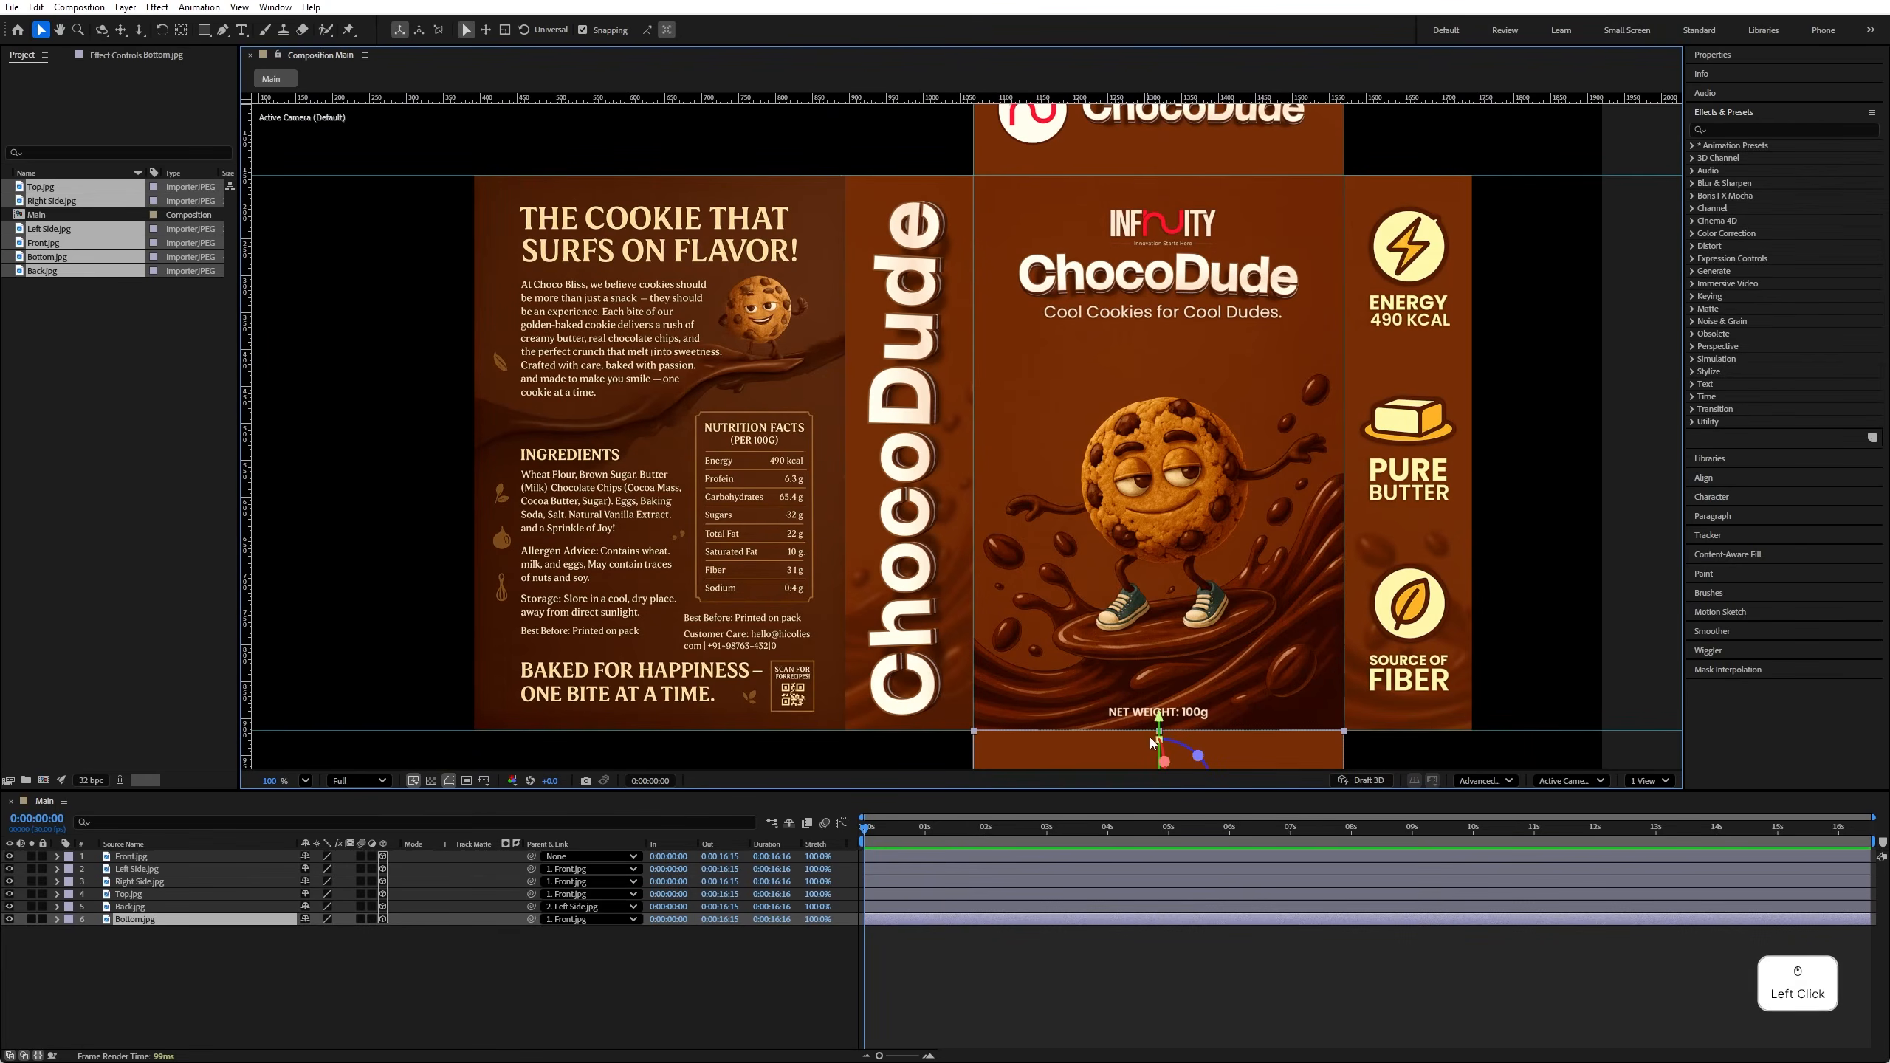
# Step: Move the Left Side panel's anchor point to its right edge with the Pan Behind tool, where it joins the Front panel
pyautogui.click(931, 607)
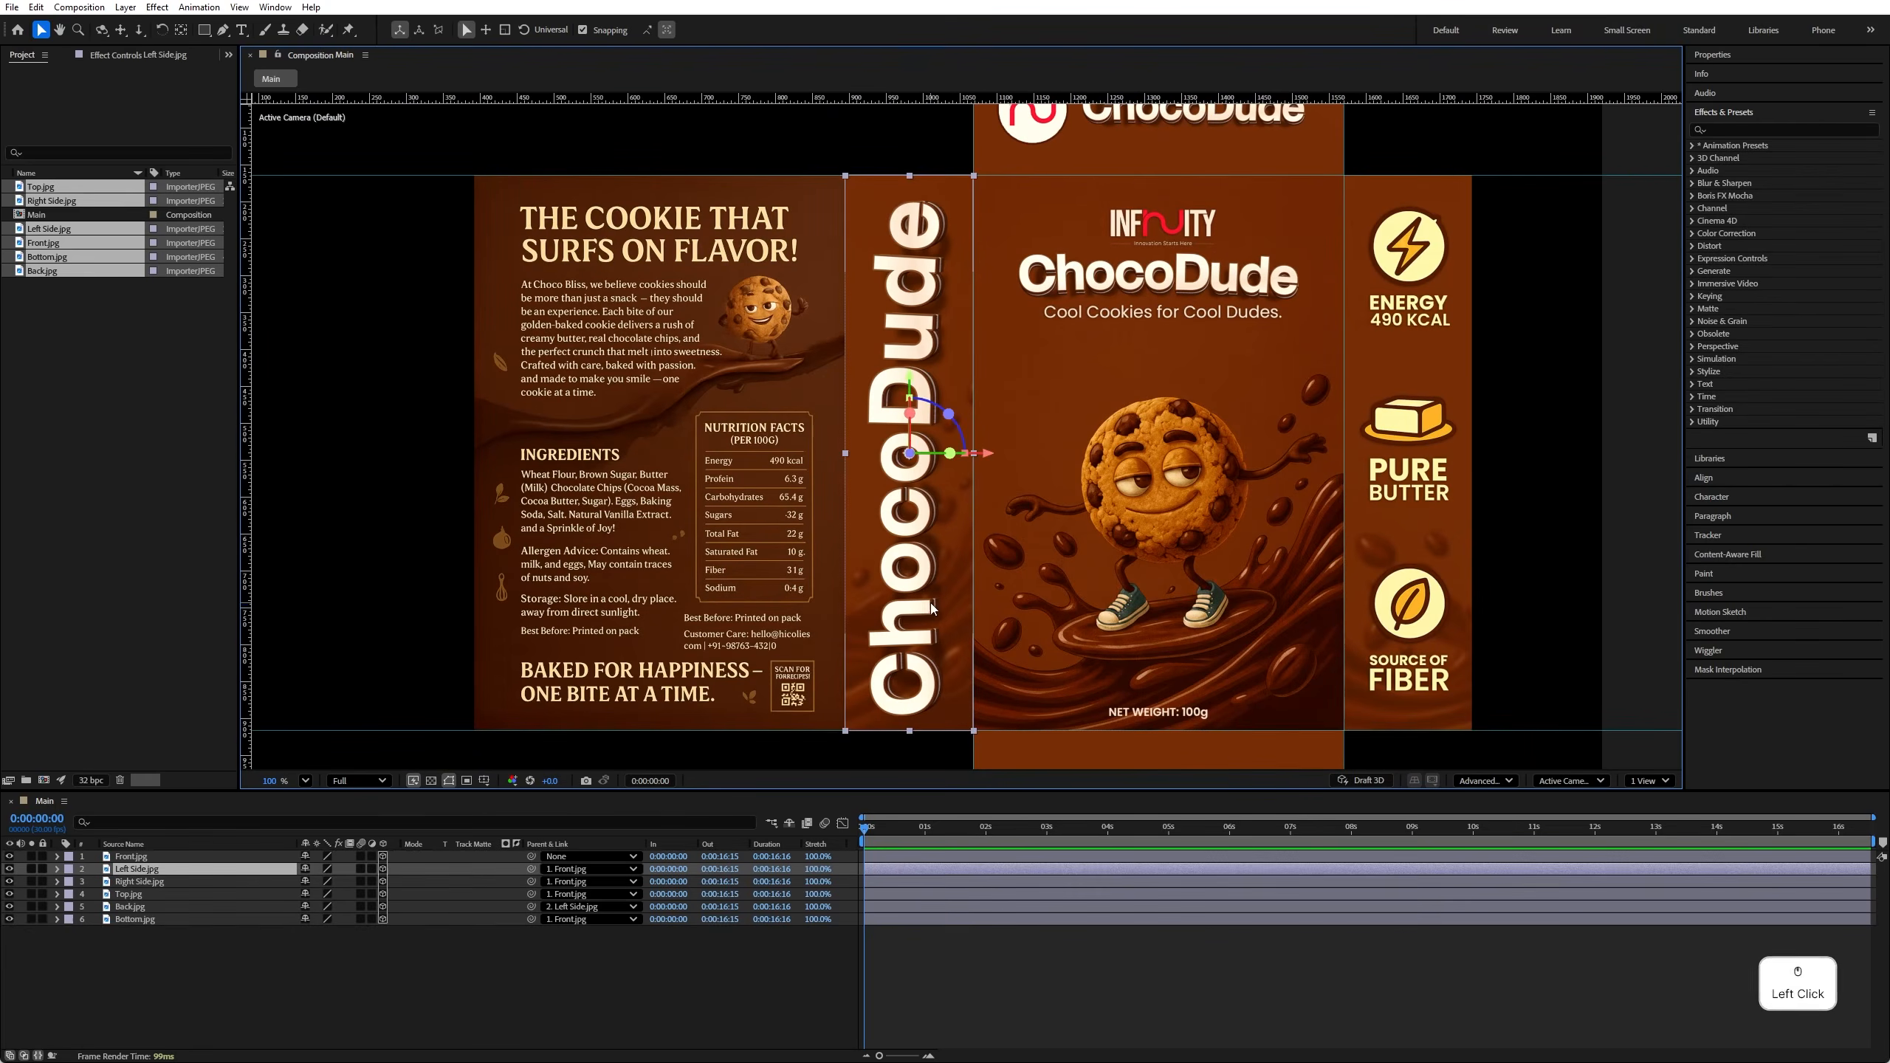
pyautogui.click(181, 31)
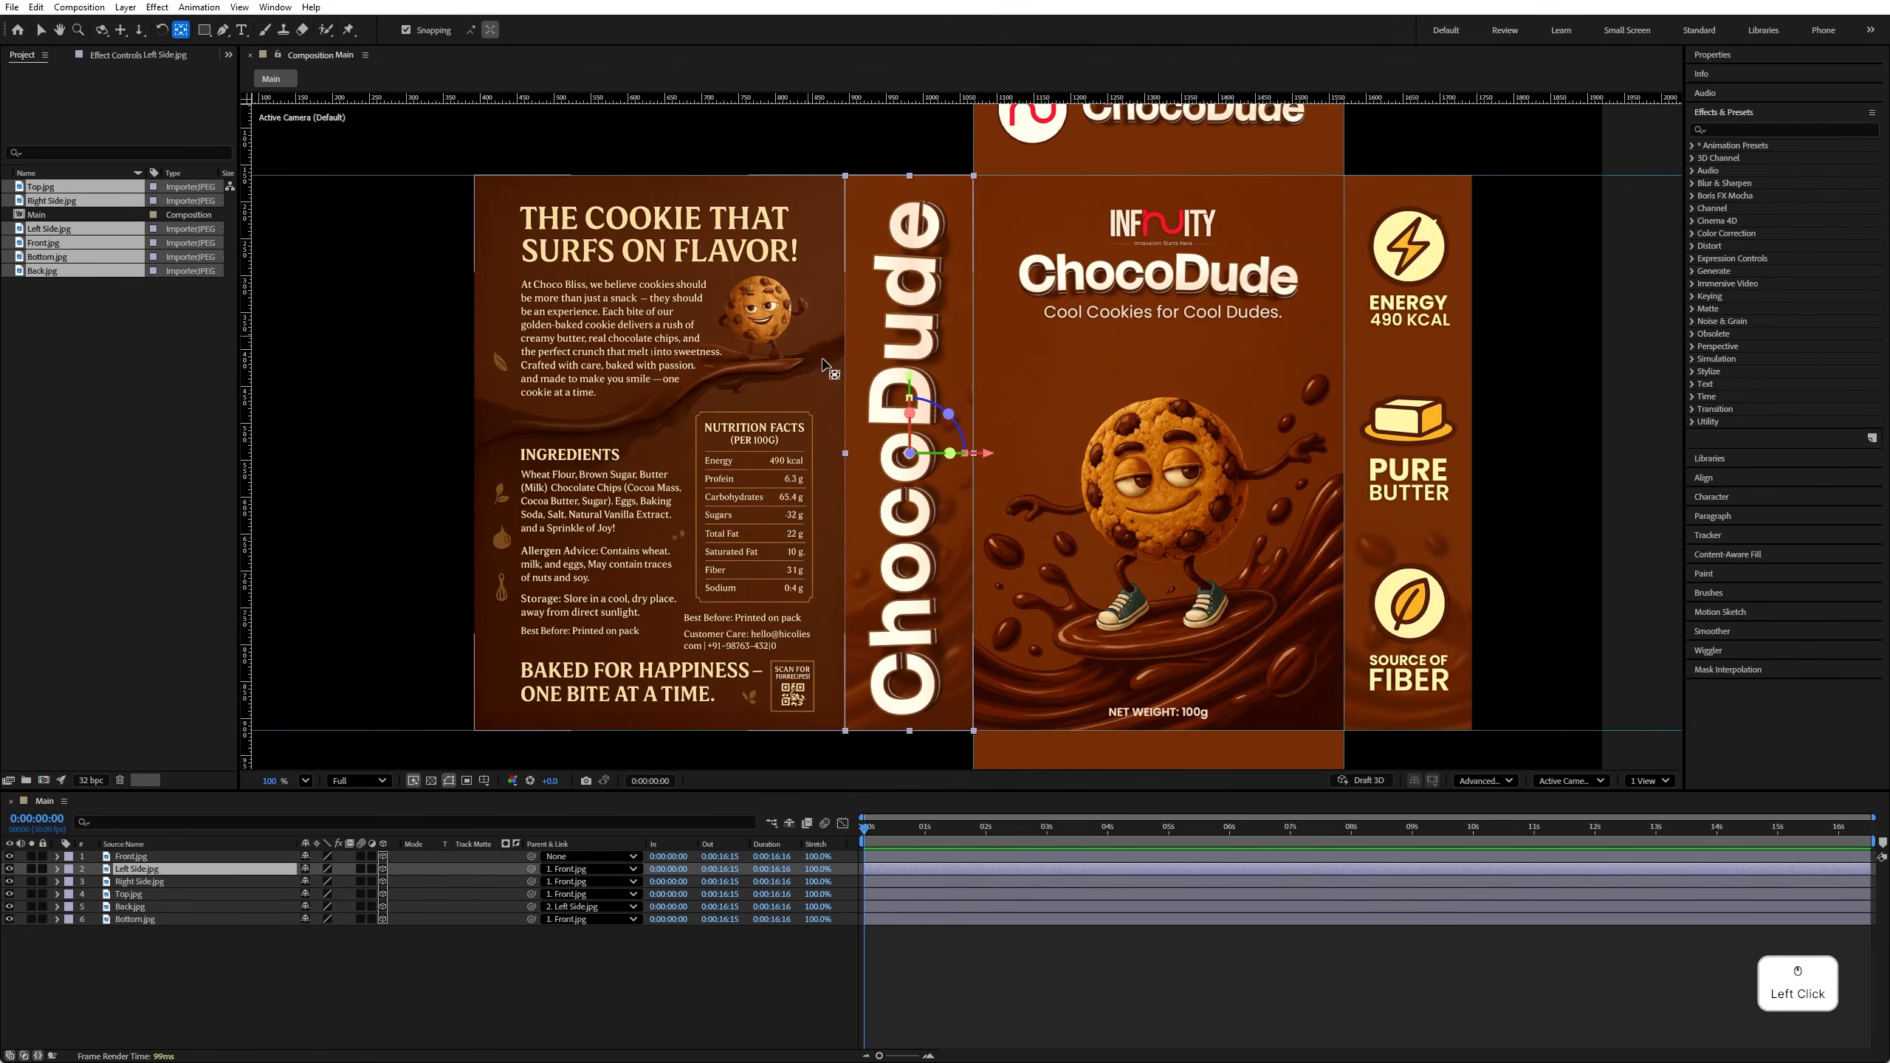
pyautogui.moveTo(989, 460); pyautogui.dragTo(1038, 477)
pyautogui.scroll(10, 975, 476)
pyautogui.scroll(-10, 1034, 481)
pyautogui.scroll(-5, 1030, 484)
# Step: Move the Right Side panel's anchor point to its left edge, where it joins the Front panel
pyautogui.click(1252, 465)
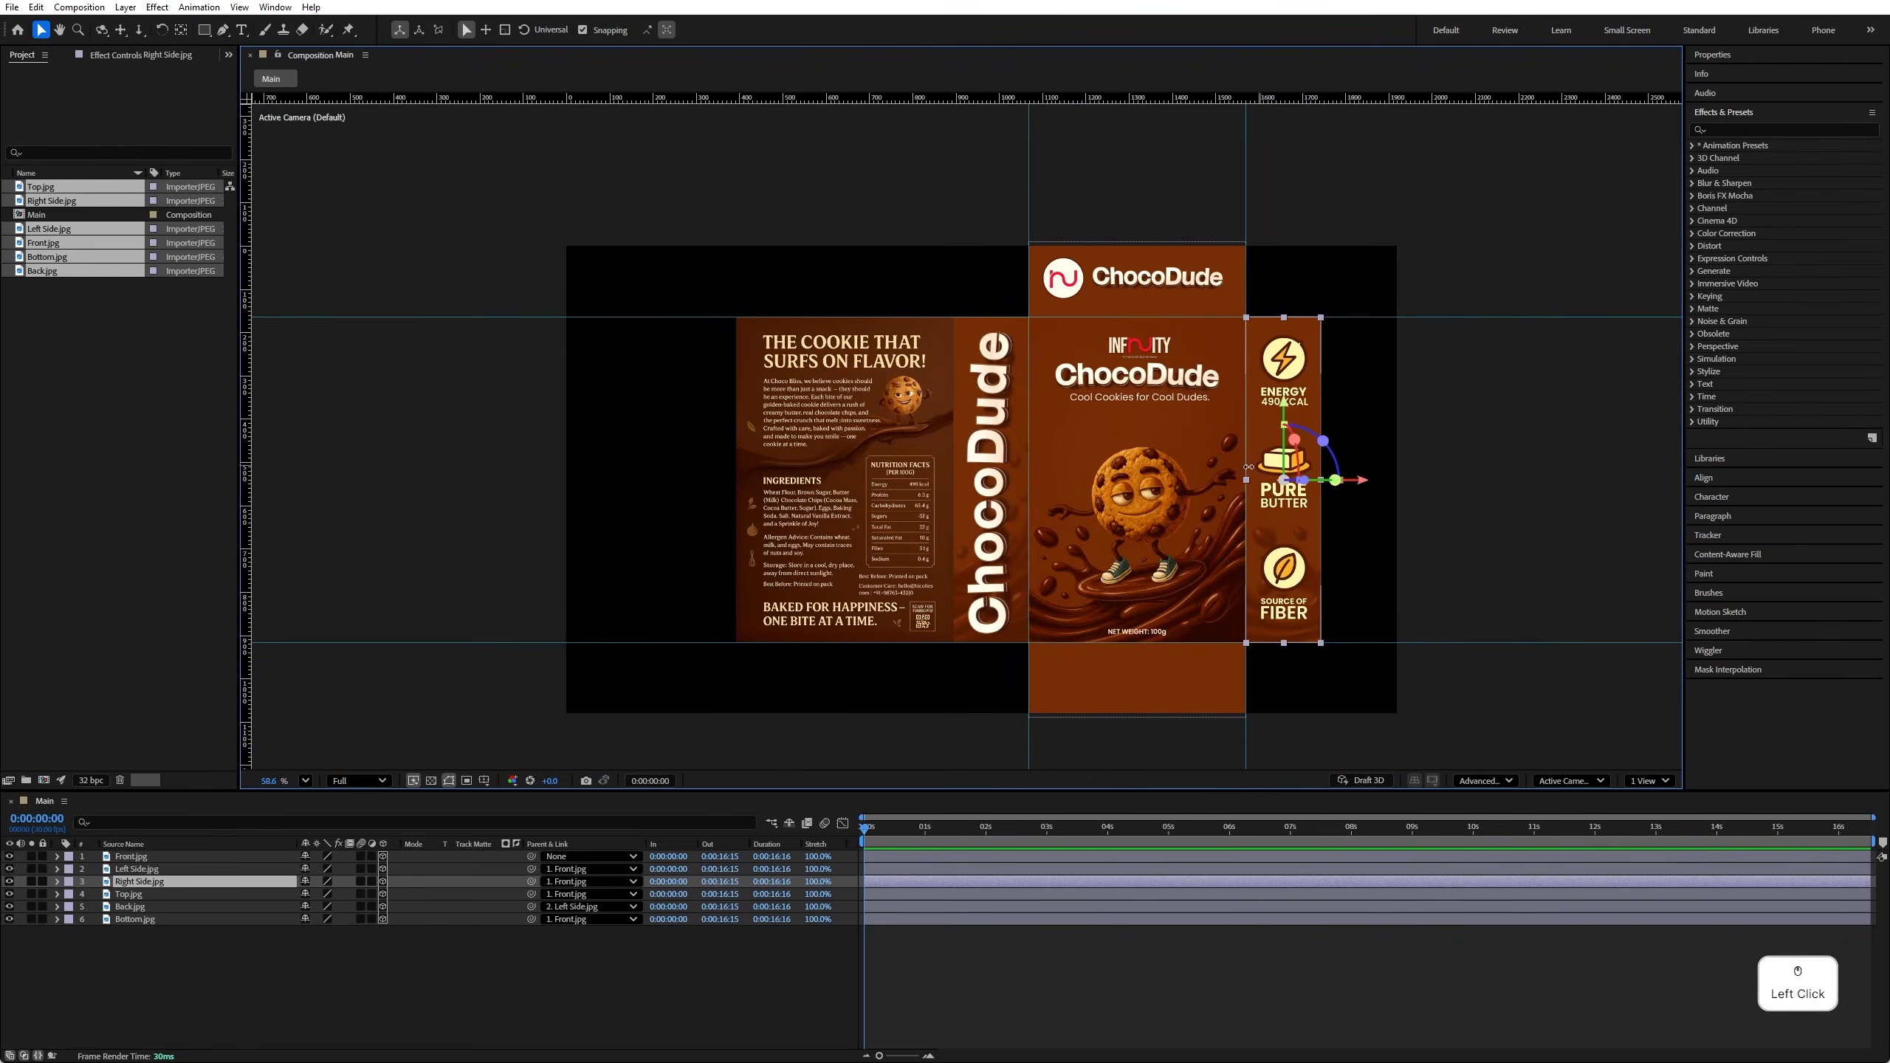
pyautogui.scroll(5, 1249, 476)
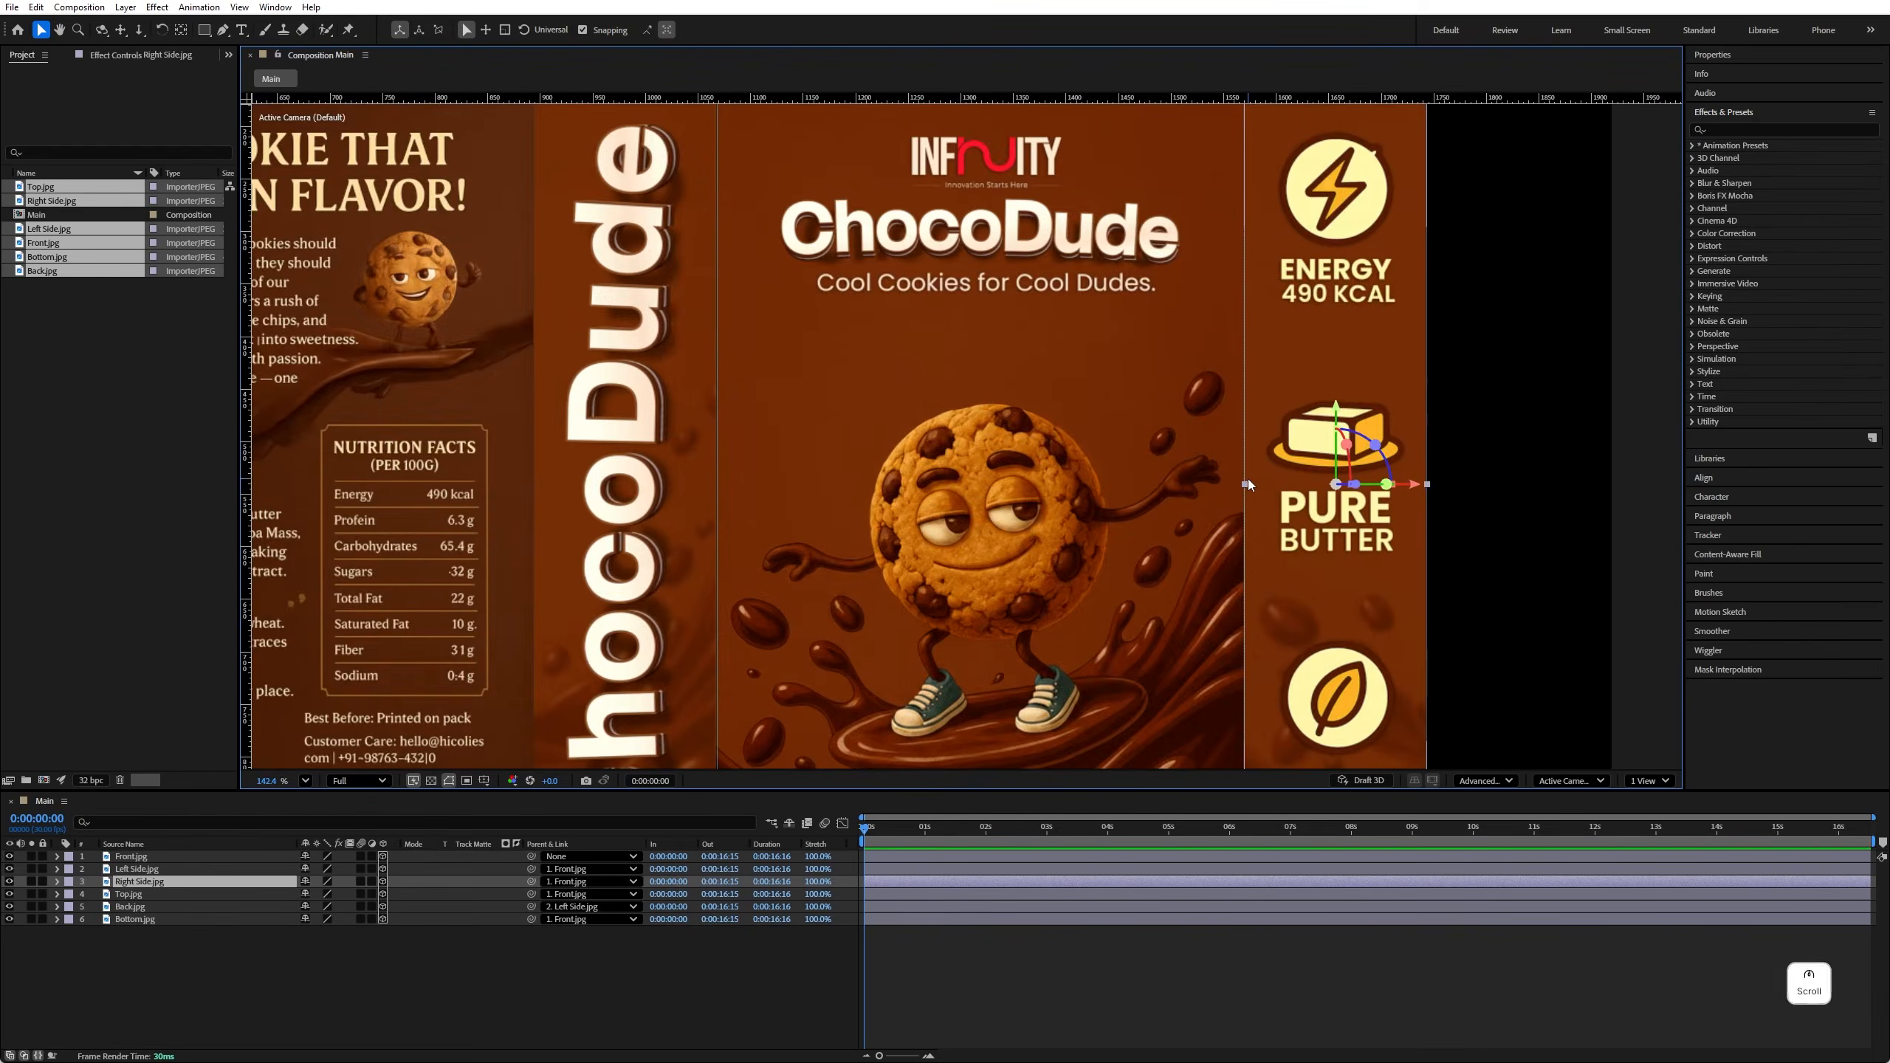
pyautogui.click(181, 31)
pyautogui.scroll(3, 1390, 482)
pyautogui.moveTo(1375, 448); pyautogui.dragTo(1212, 462)
pyautogui.scroll(-5, 1211, 463)
# Step: Move the Top panel's anchor point down to its bottom edge, where it joins the Front panel
pyautogui.scroll(5, 1097, 262)
pyautogui.scroll(2, 1098, 262)
pyautogui.click(1103, 290)
pyautogui.moveTo(1102, 245); pyautogui.dragTo(1082, 527)
pyautogui.scroll(-5, 1082, 527)
# Step: Move the Bottom panel's anchor point up to its top edge, where it joins the Front panel, and turn off snapping
pyautogui.scroll(4, 1056, 454)
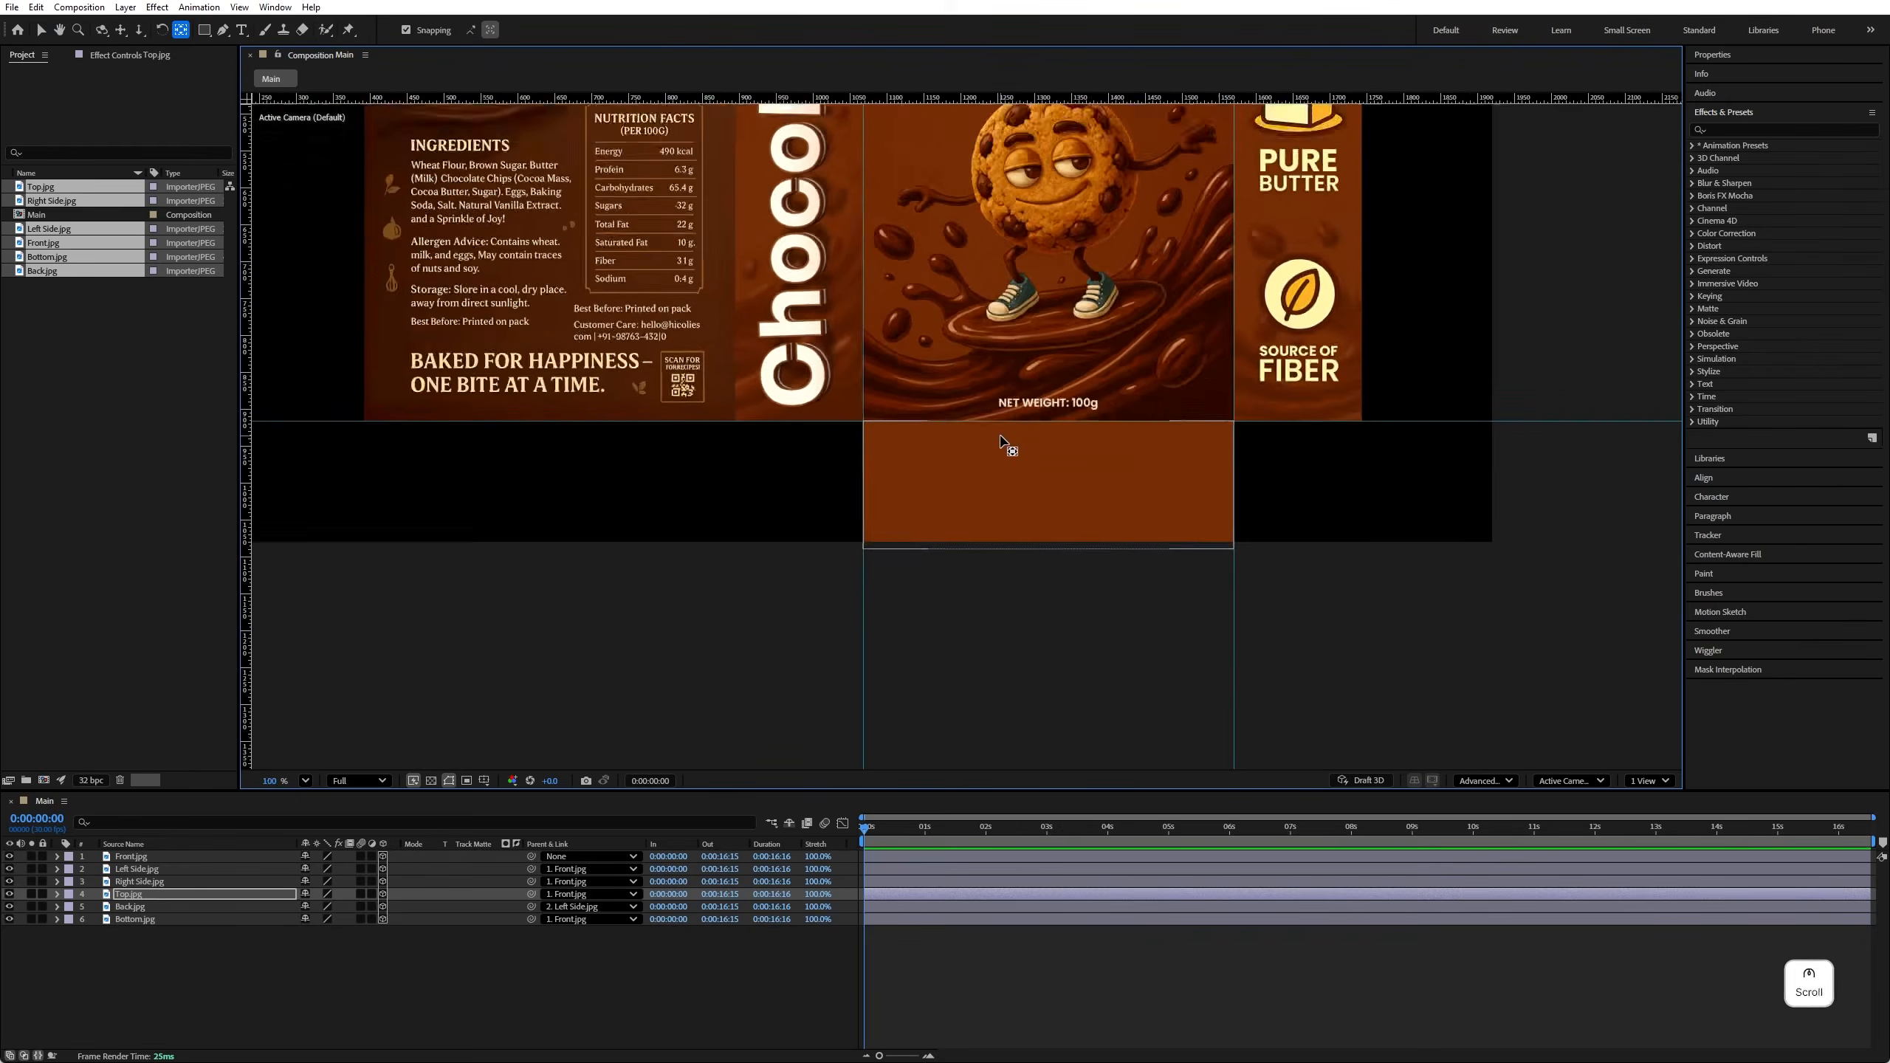
pyautogui.click(1057, 454)
pyautogui.moveTo(1075, 436); pyautogui.dragTo(1079, 329)
pyautogui.scroll(5, 1079, 335)
pyautogui.scroll(1, 1079, 428)
pyautogui.moveTo(1083, 537); pyautogui.dragTo(1085, 528)
pyautogui.scroll(1, 1084, 533)
pyautogui.click(431, 30)
pyautogui.scroll(-6, 1083, 530)
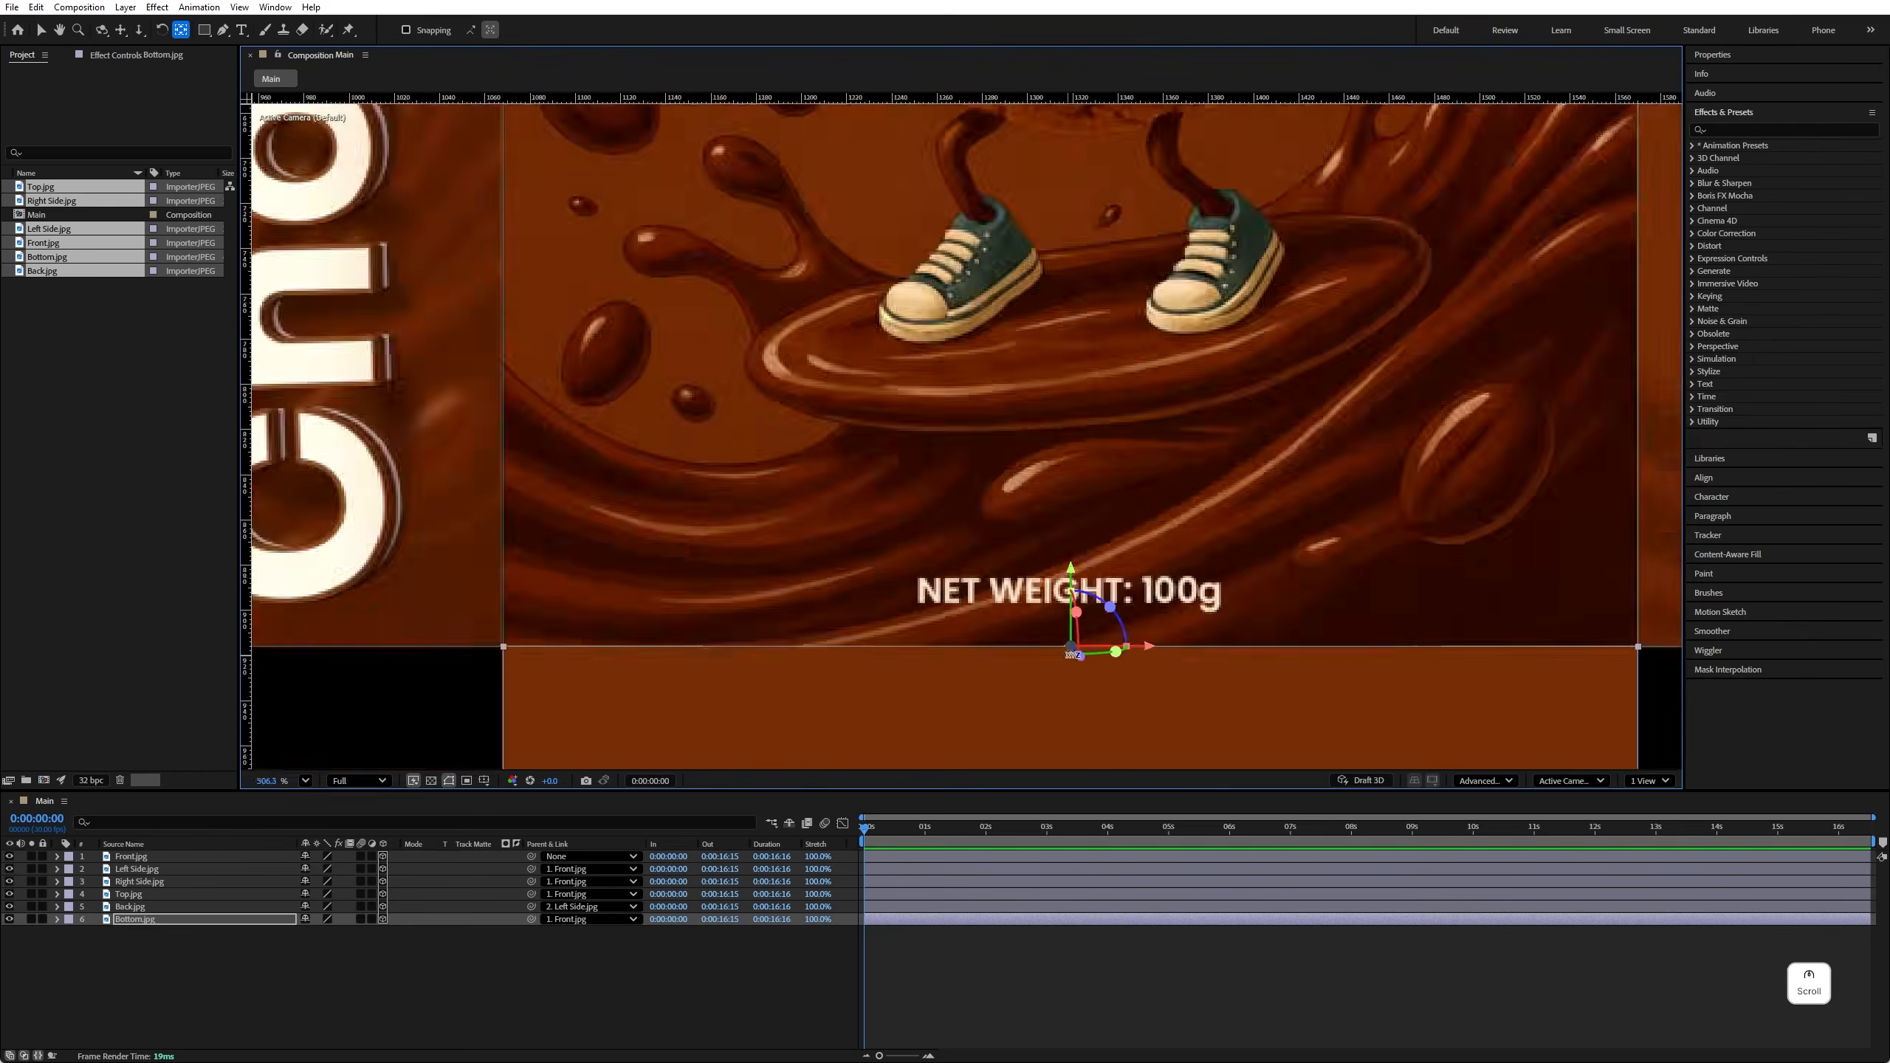
# Step: Move the Back panel's anchor point to its right edge, where it joins the Left Side panel
pyautogui.click(809, 530)
pyautogui.scroll(2, 809, 530)
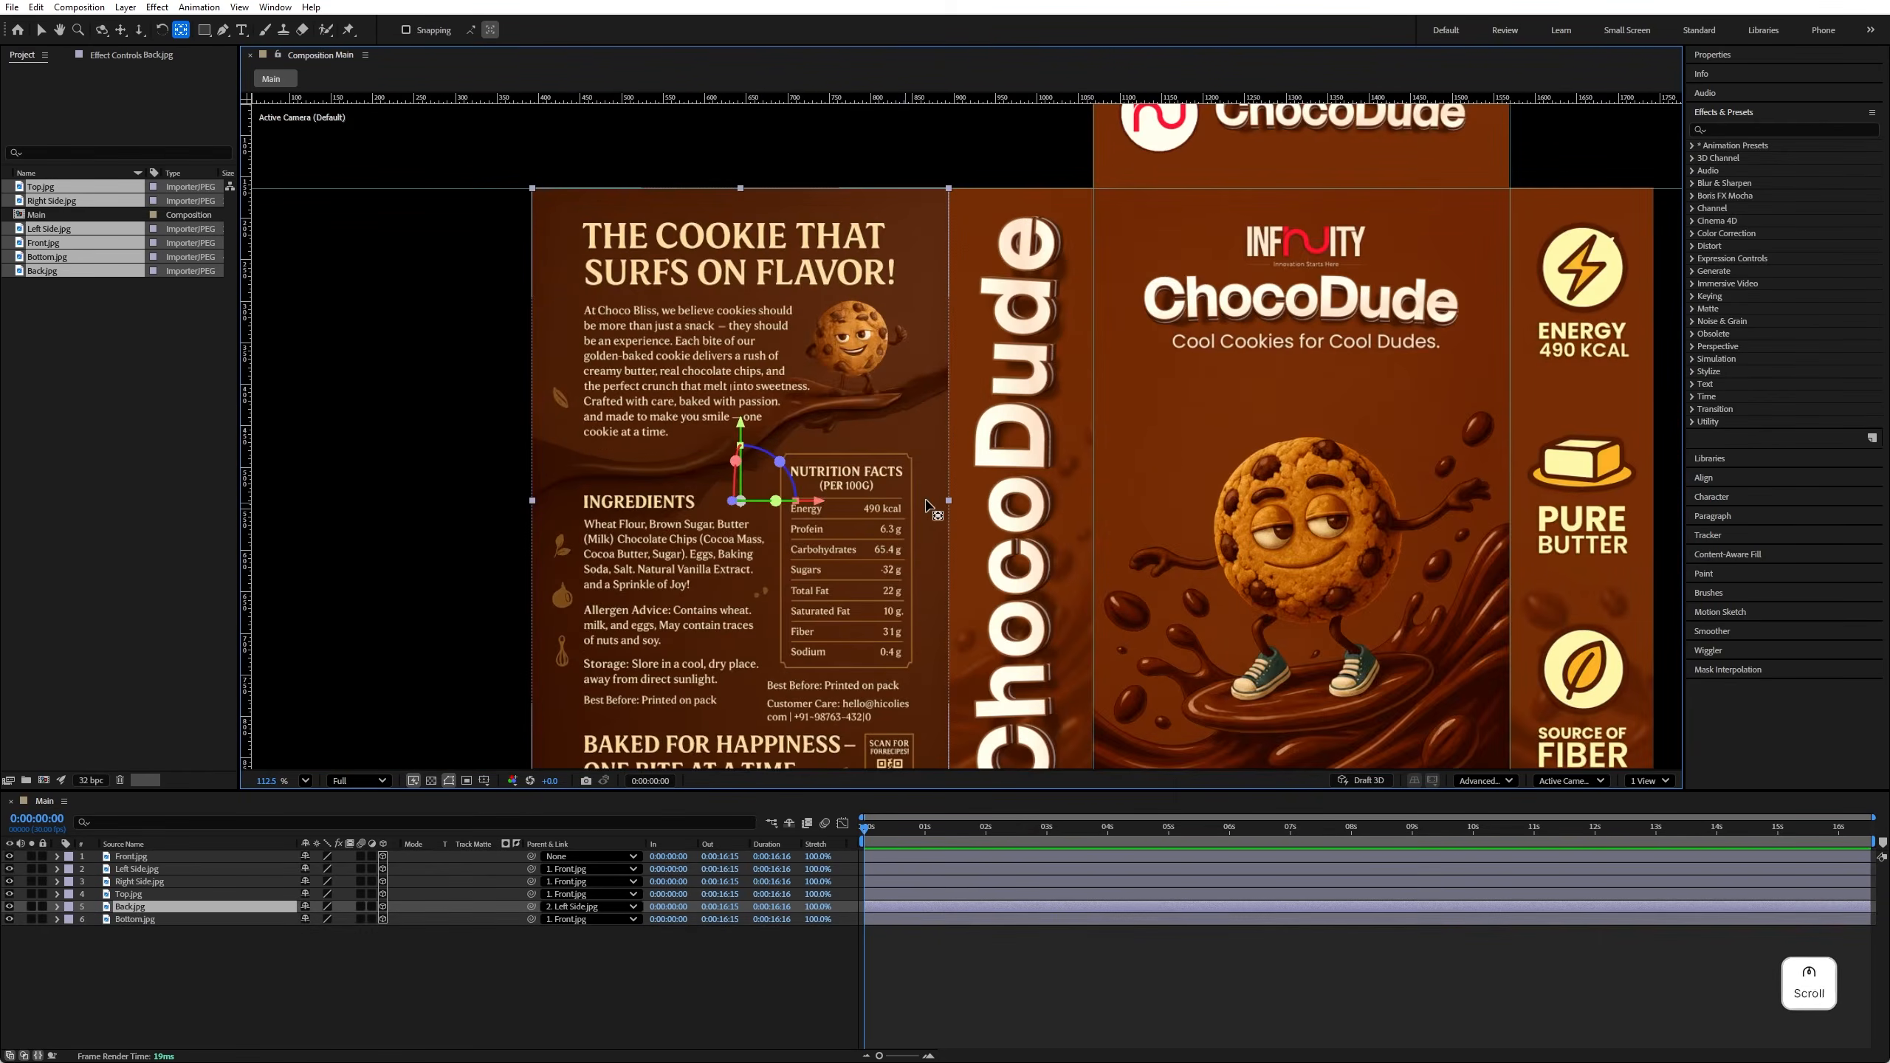
pyautogui.moveTo(815, 501); pyautogui.dragTo(1034, 512)
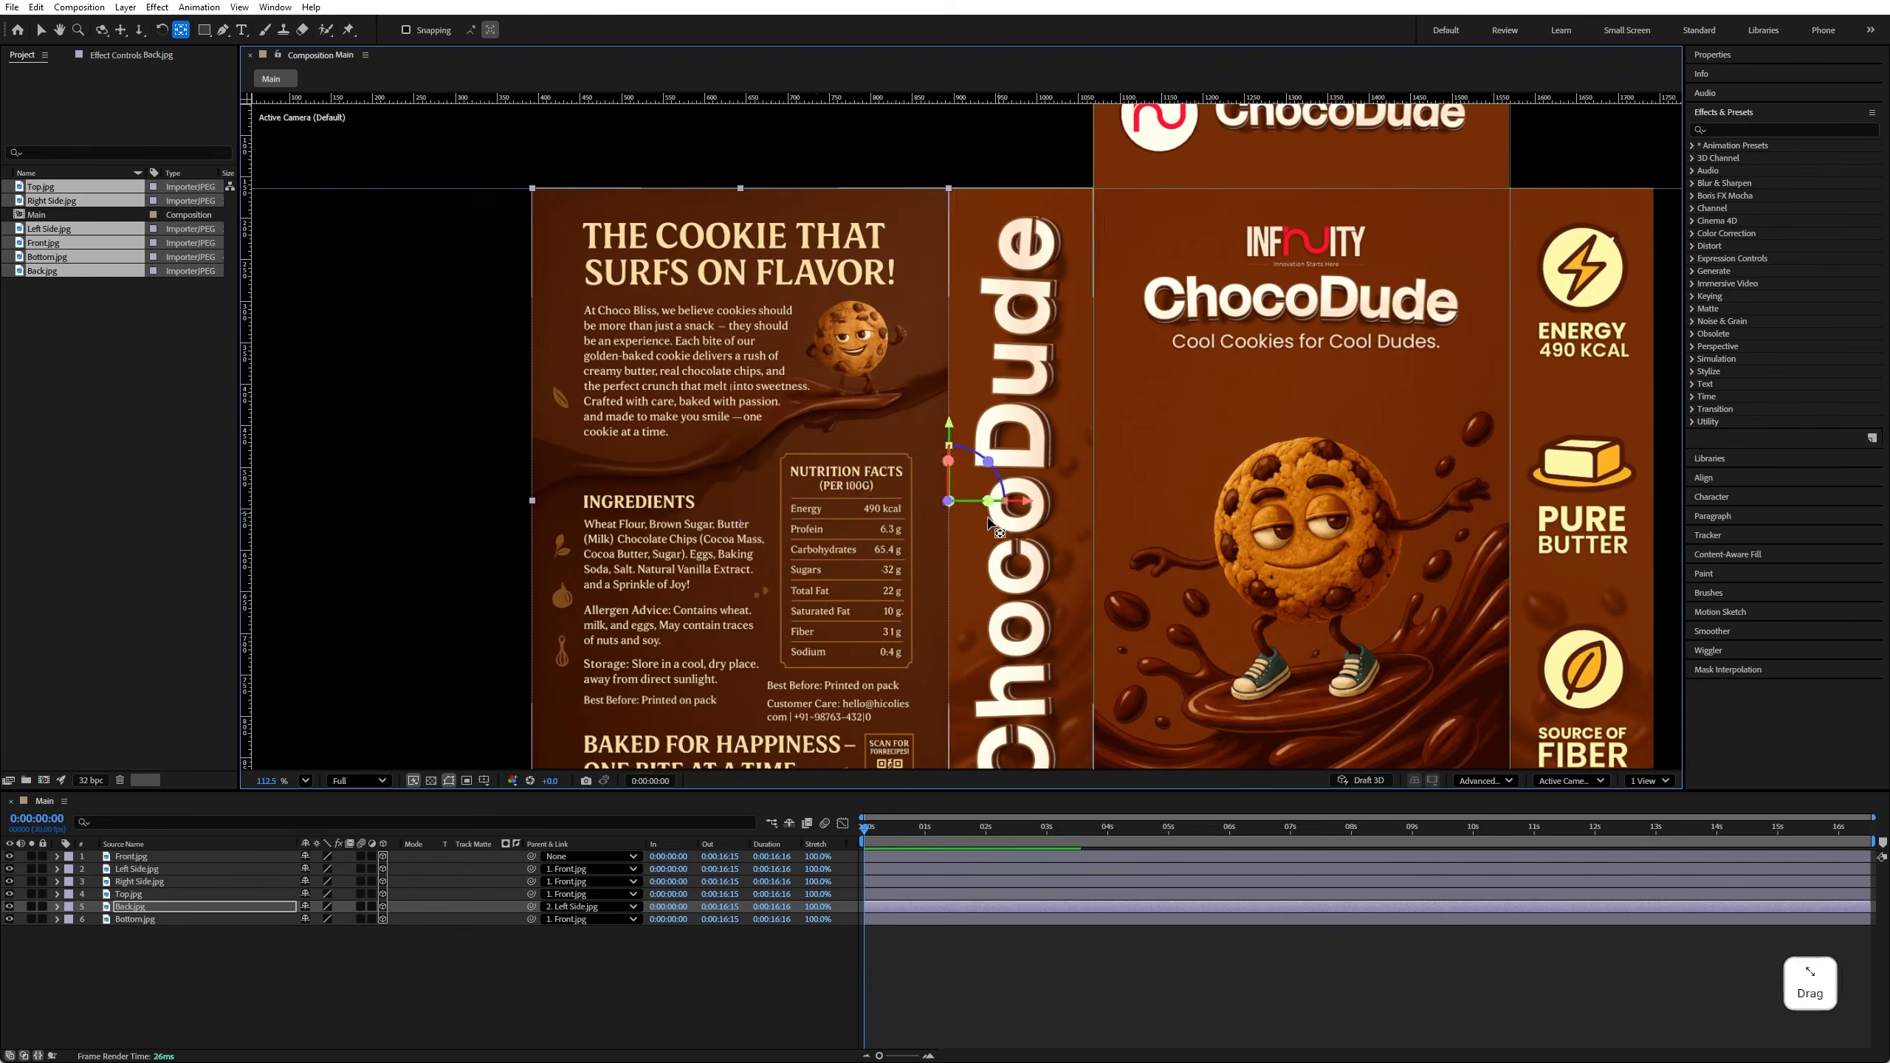
pyautogui.scroll(8, 959, 502)
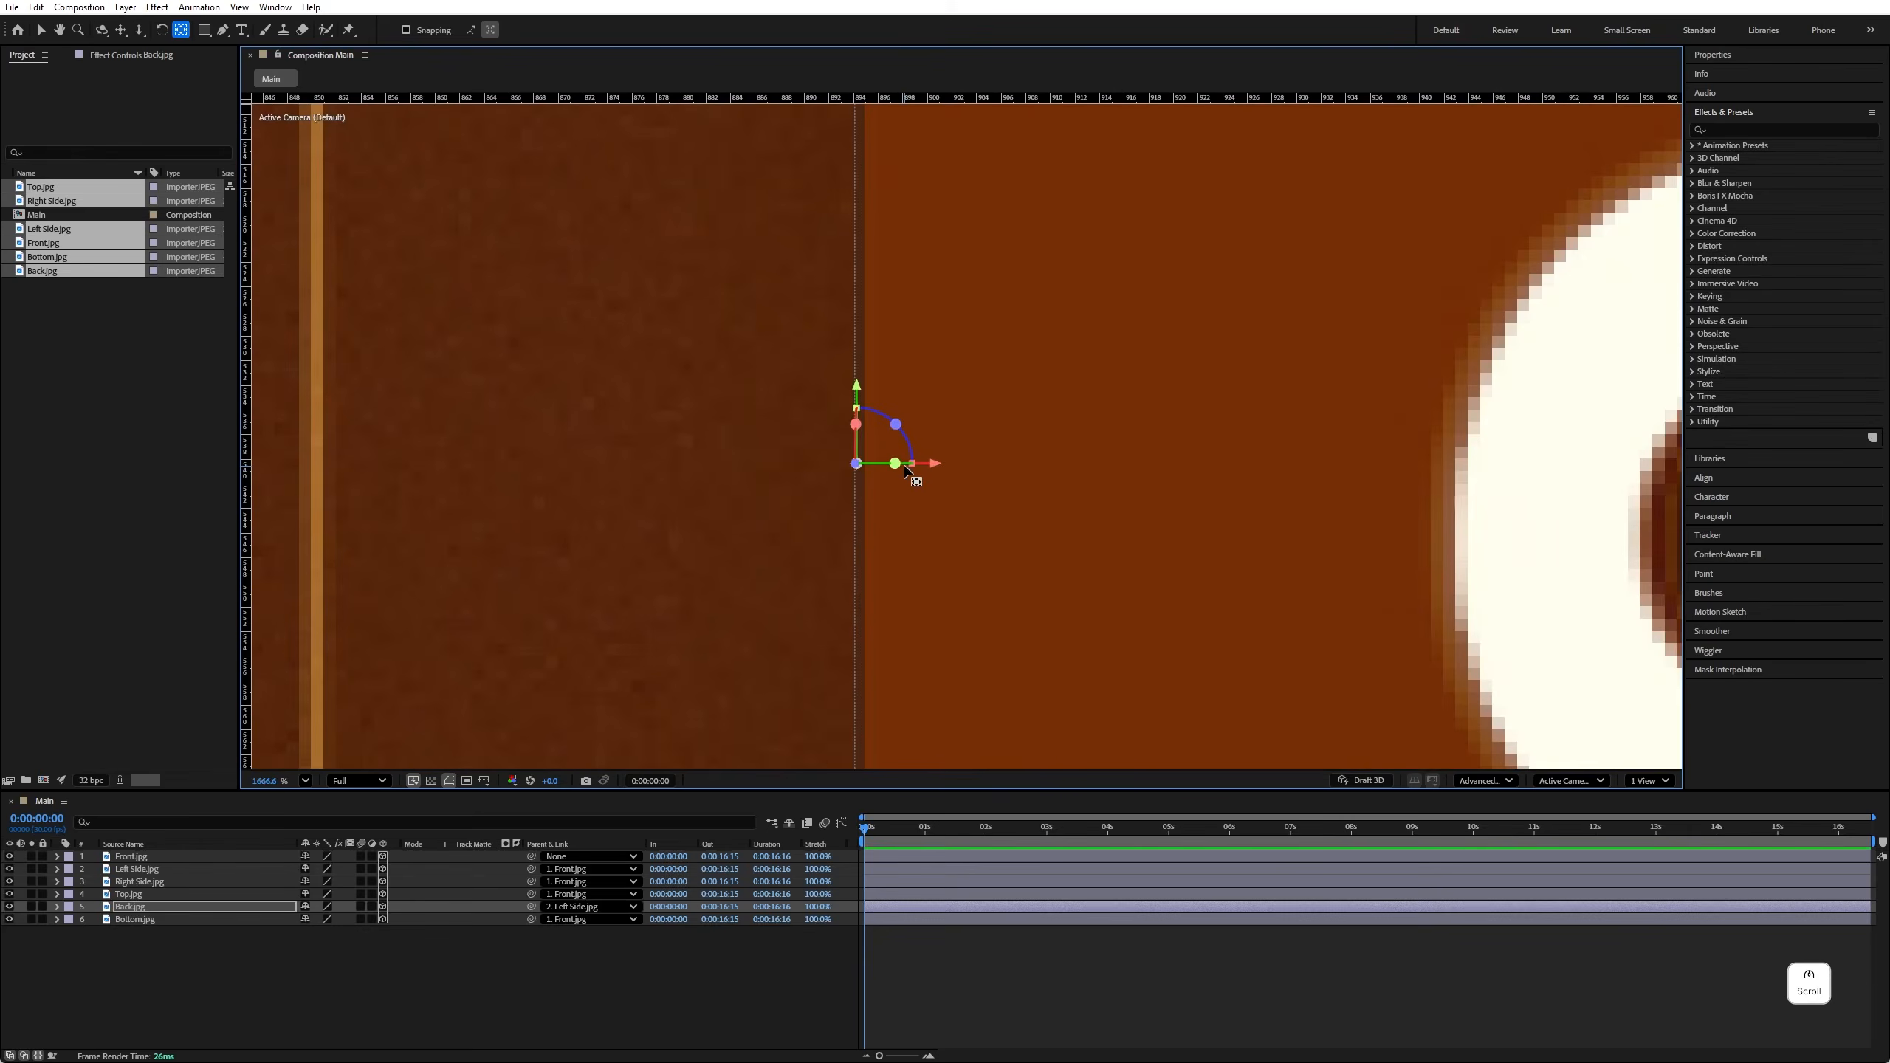
# Step: Fine-tune the Back panel's anchor point on its seam with the Left Side panel and check the other panels' anchor points
pyautogui.moveTo(934, 464); pyautogui.dragTo(935, 469)
pyautogui.press('v')
pyautogui.hotkey('shift', '/')
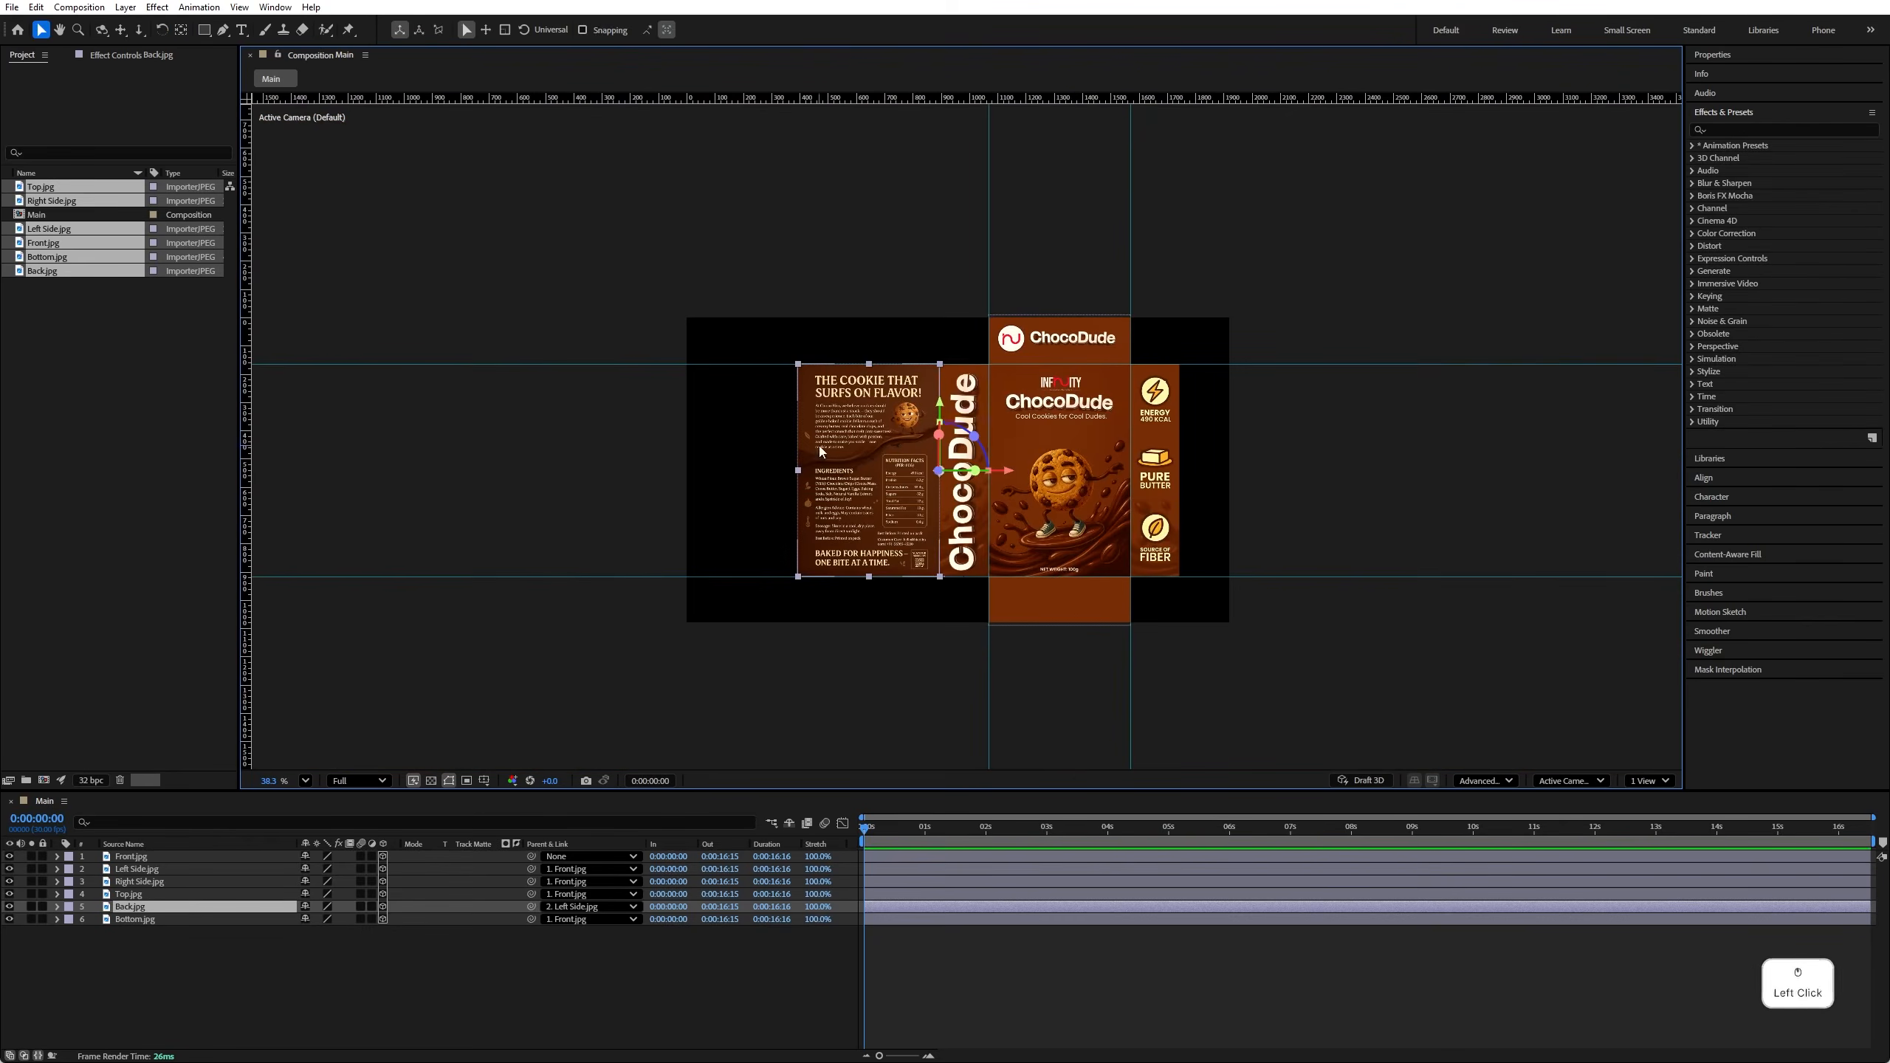
pyautogui.click(963, 383)
pyautogui.click(1111, 382)
pyautogui.click(999, 338)
pyautogui.click(1151, 421)
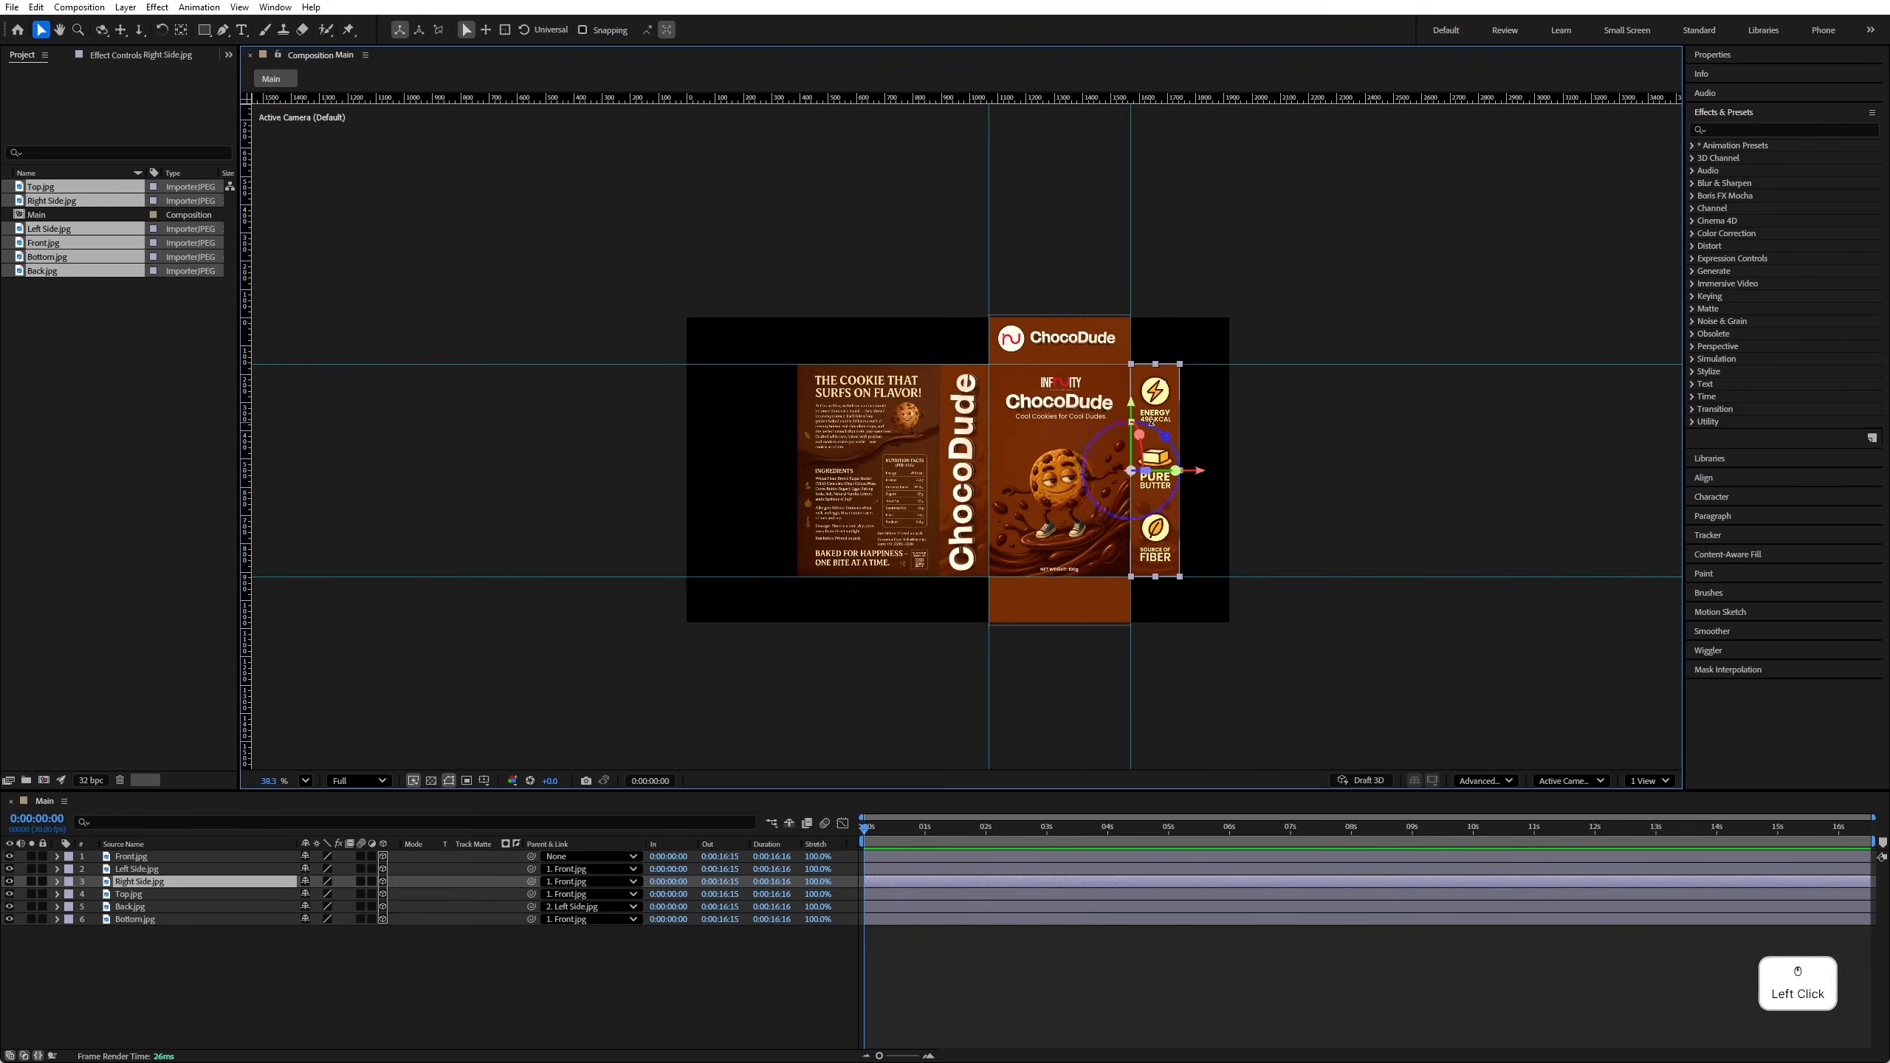
pyautogui.click(1057, 599)
# Step: Show the rotation properties of all six panel layers
pyautogui.moveTo(180, 952); pyautogui.dragTo(253, 800)
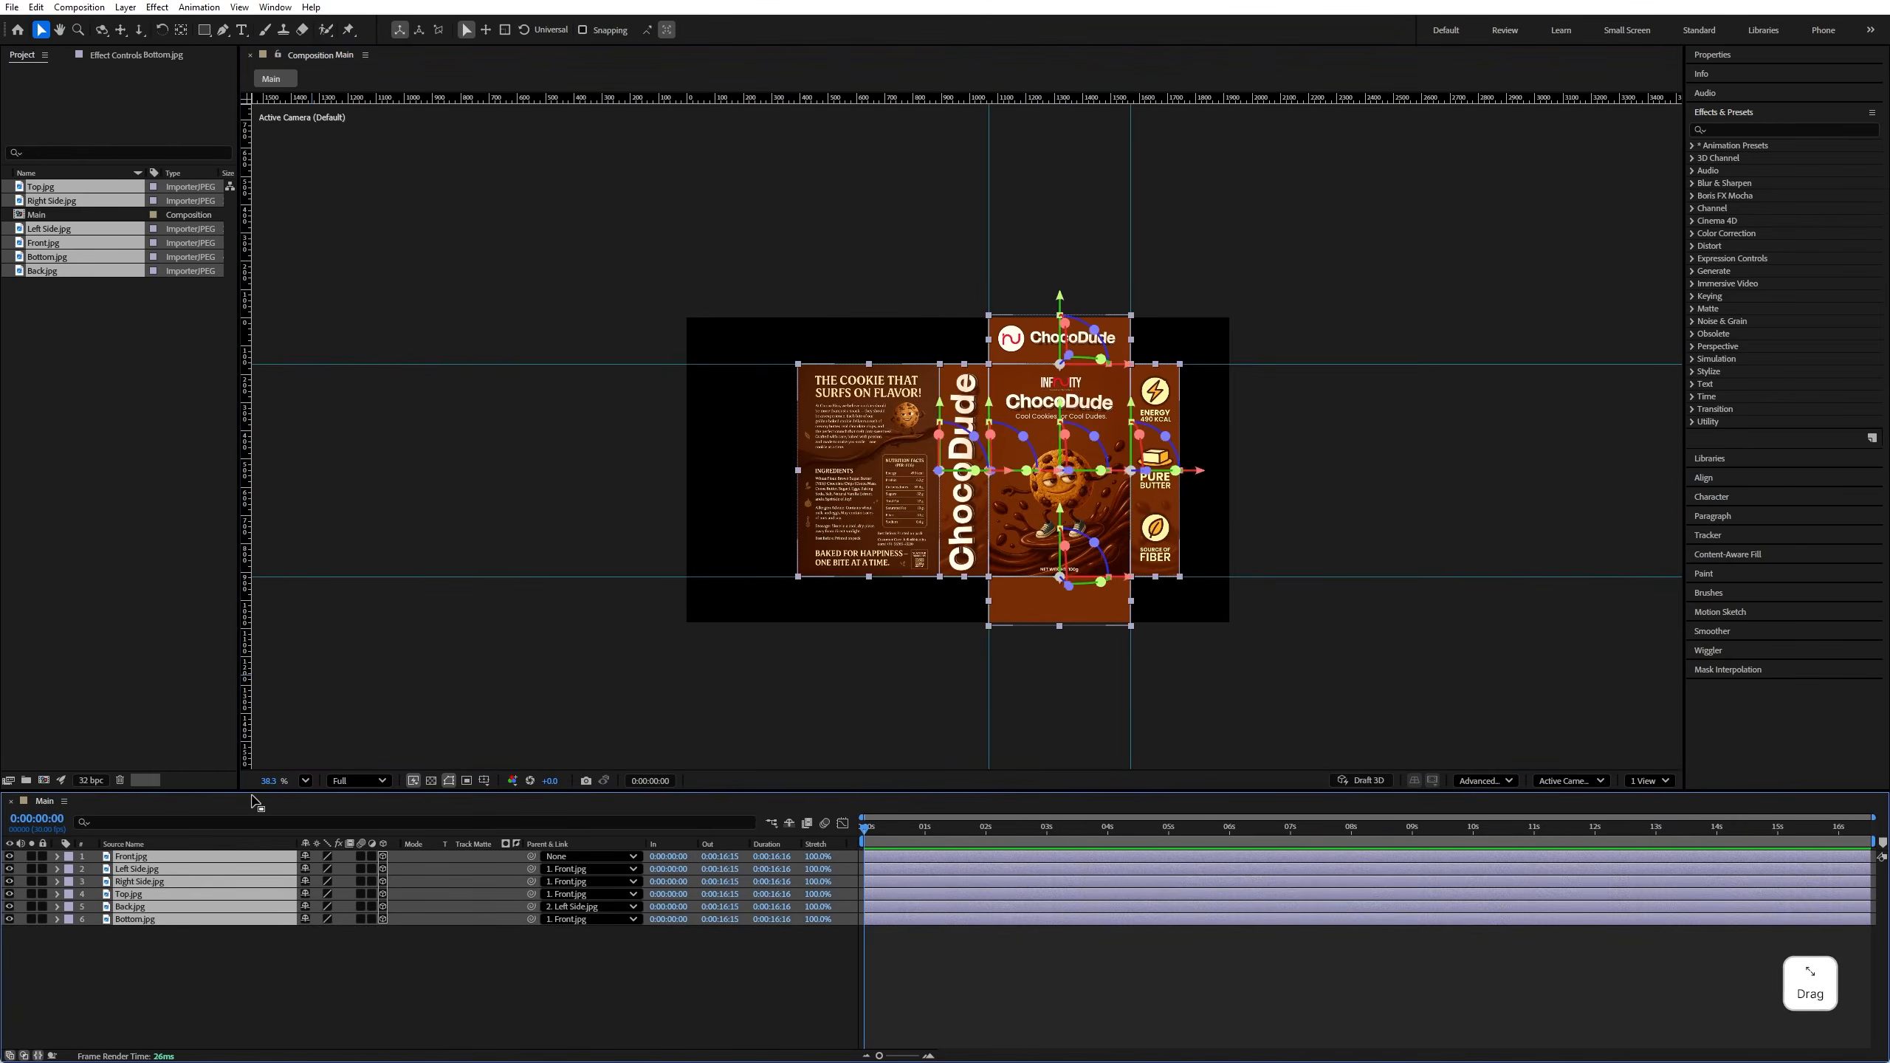
pyautogui.press('r')
pyautogui.click(932, 588)
# Step: Fold the Top panel back by setting its X Rotation to -90°
pyautogui.click(1075, 364)
pyautogui.click(1057, 355)
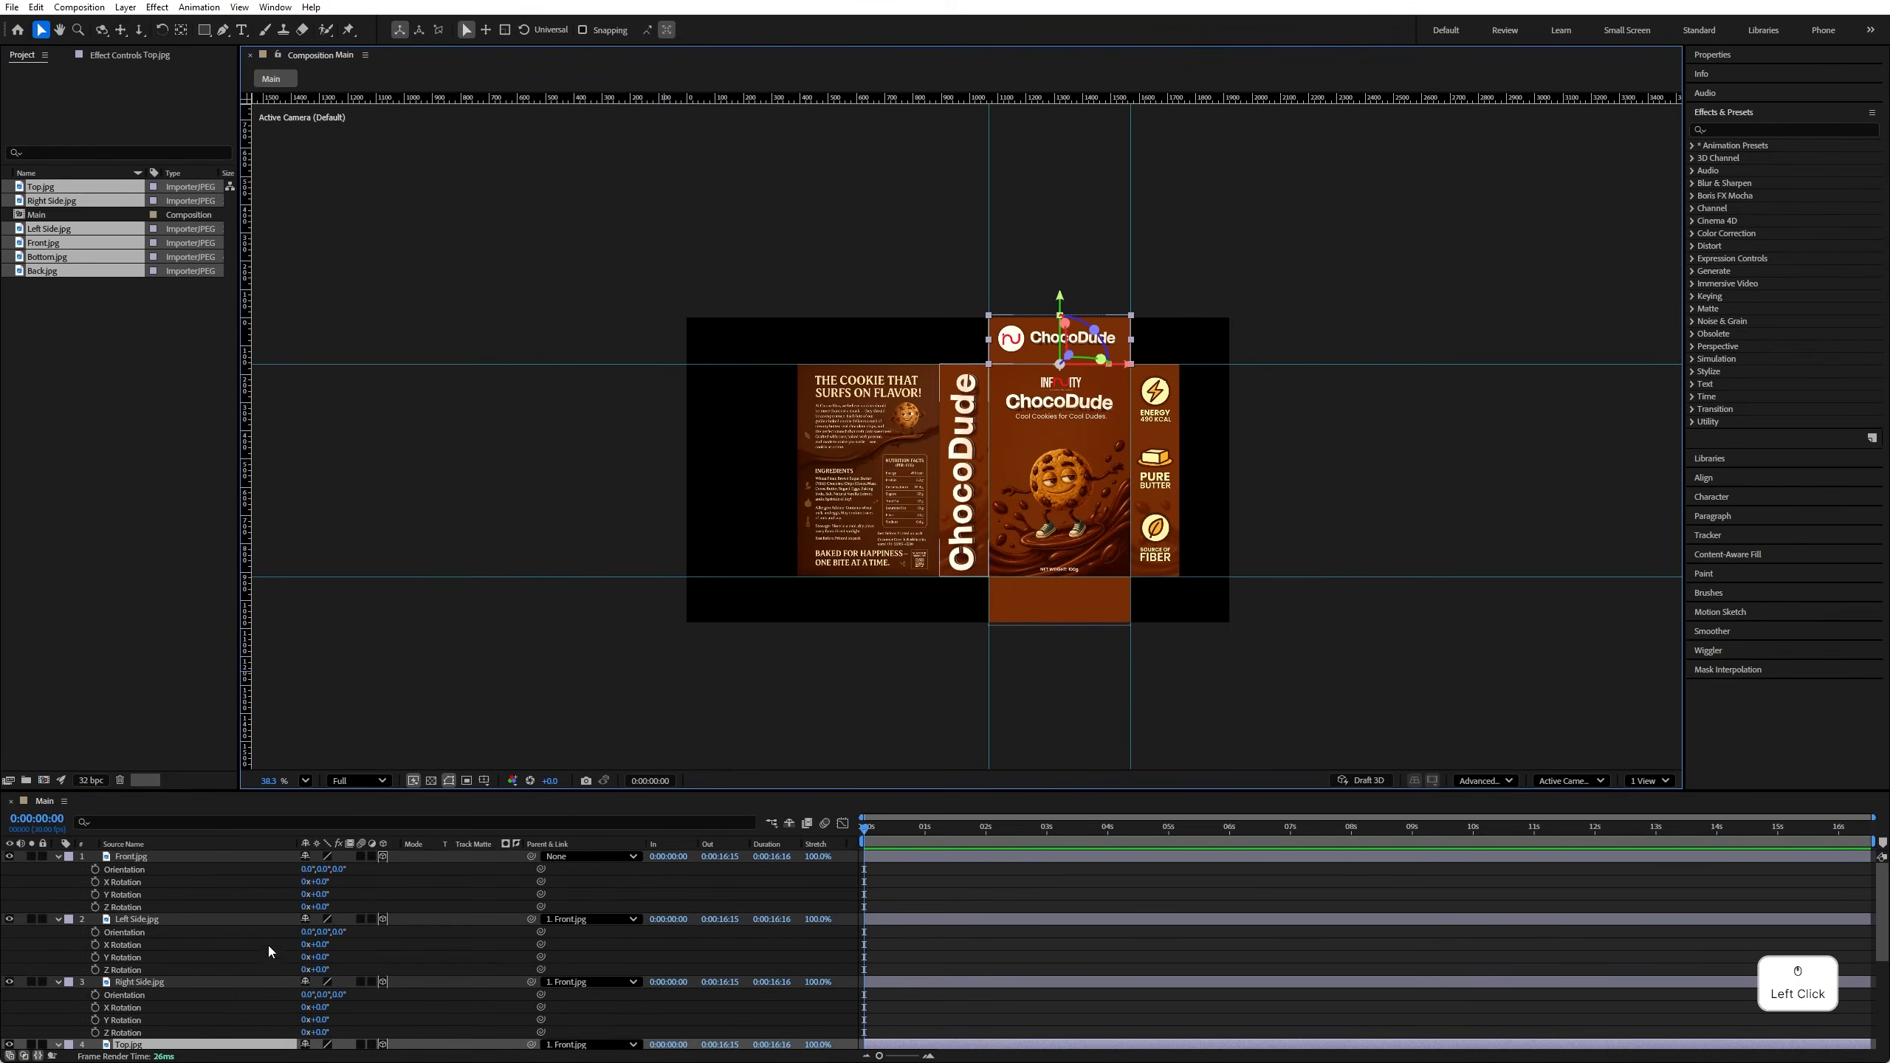
pyautogui.scroll(-3, 286, 940)
pyautogui.moveTo(315, 919); pyautogui.dragTo(317, 920)
pyautogui.click(321, 919)
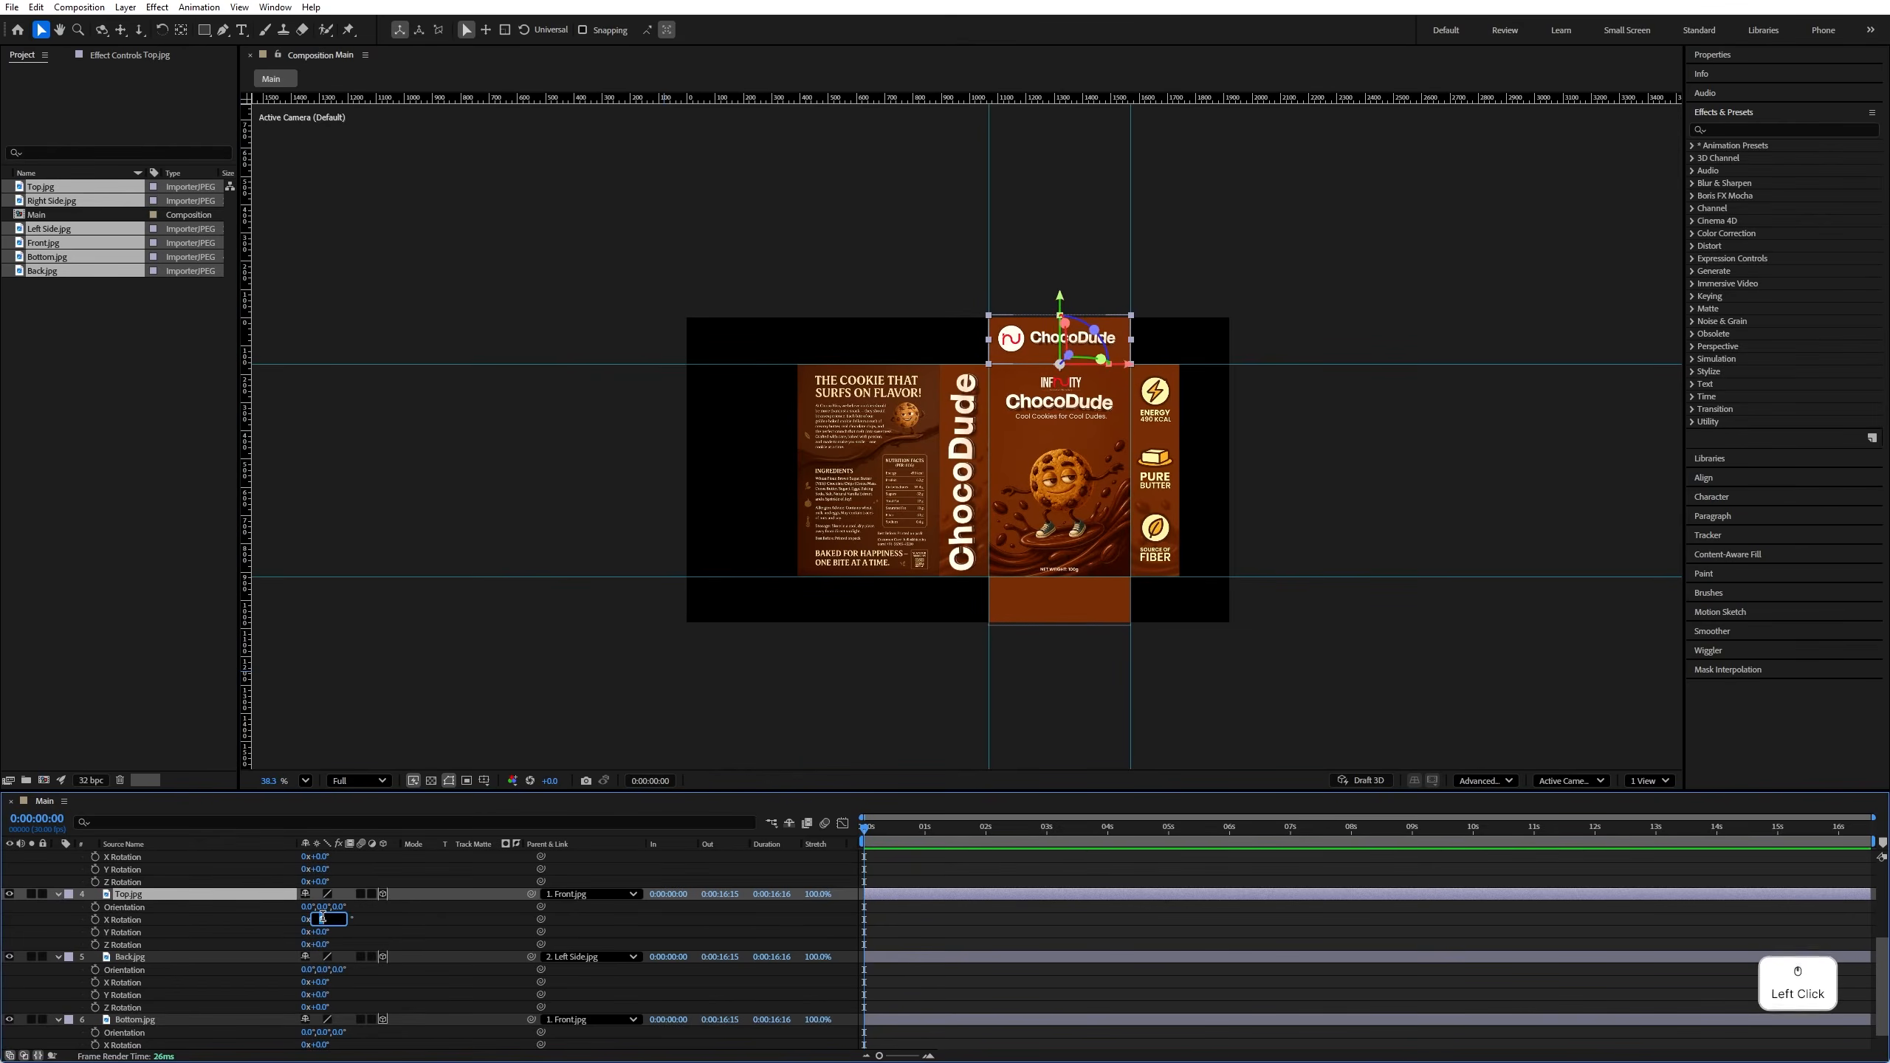
pyautogui.press('Return')
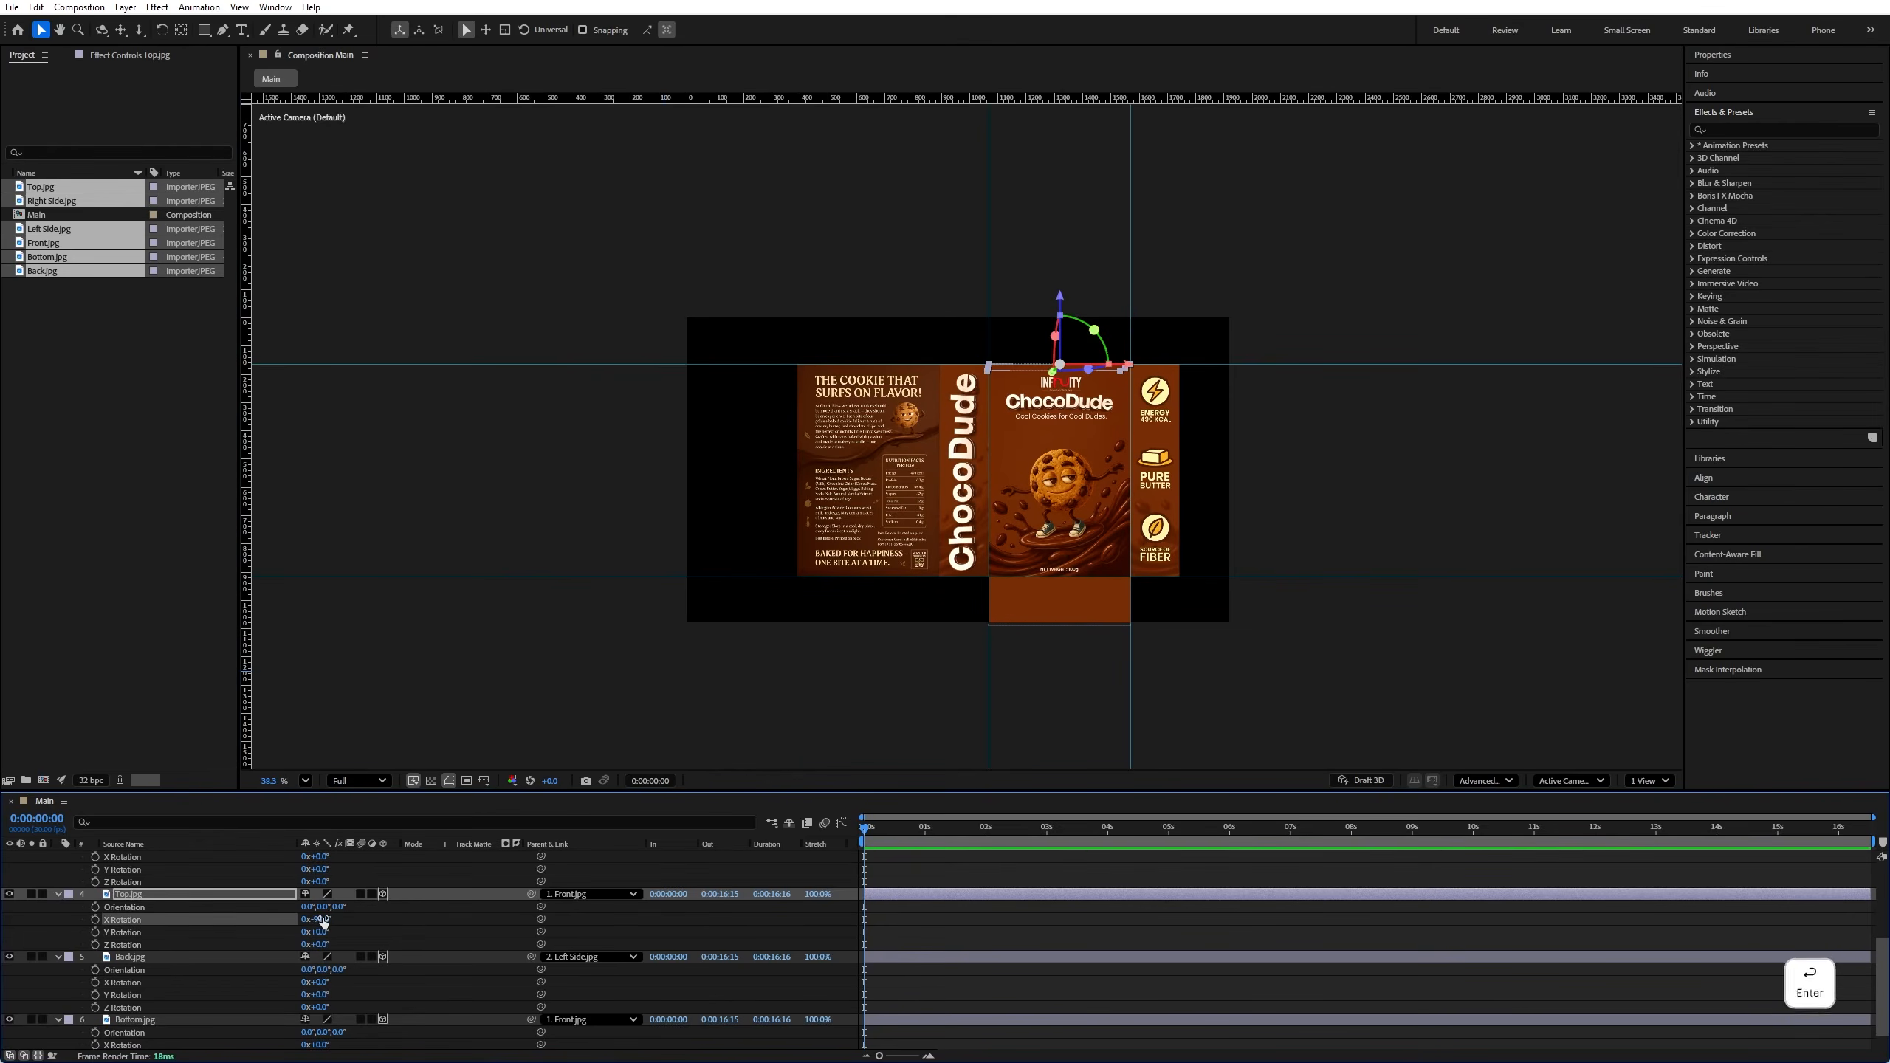
# Step: Fold the Bottom panel back by setting its X Rotation to 90°
pyautogui.click(1033, 604)
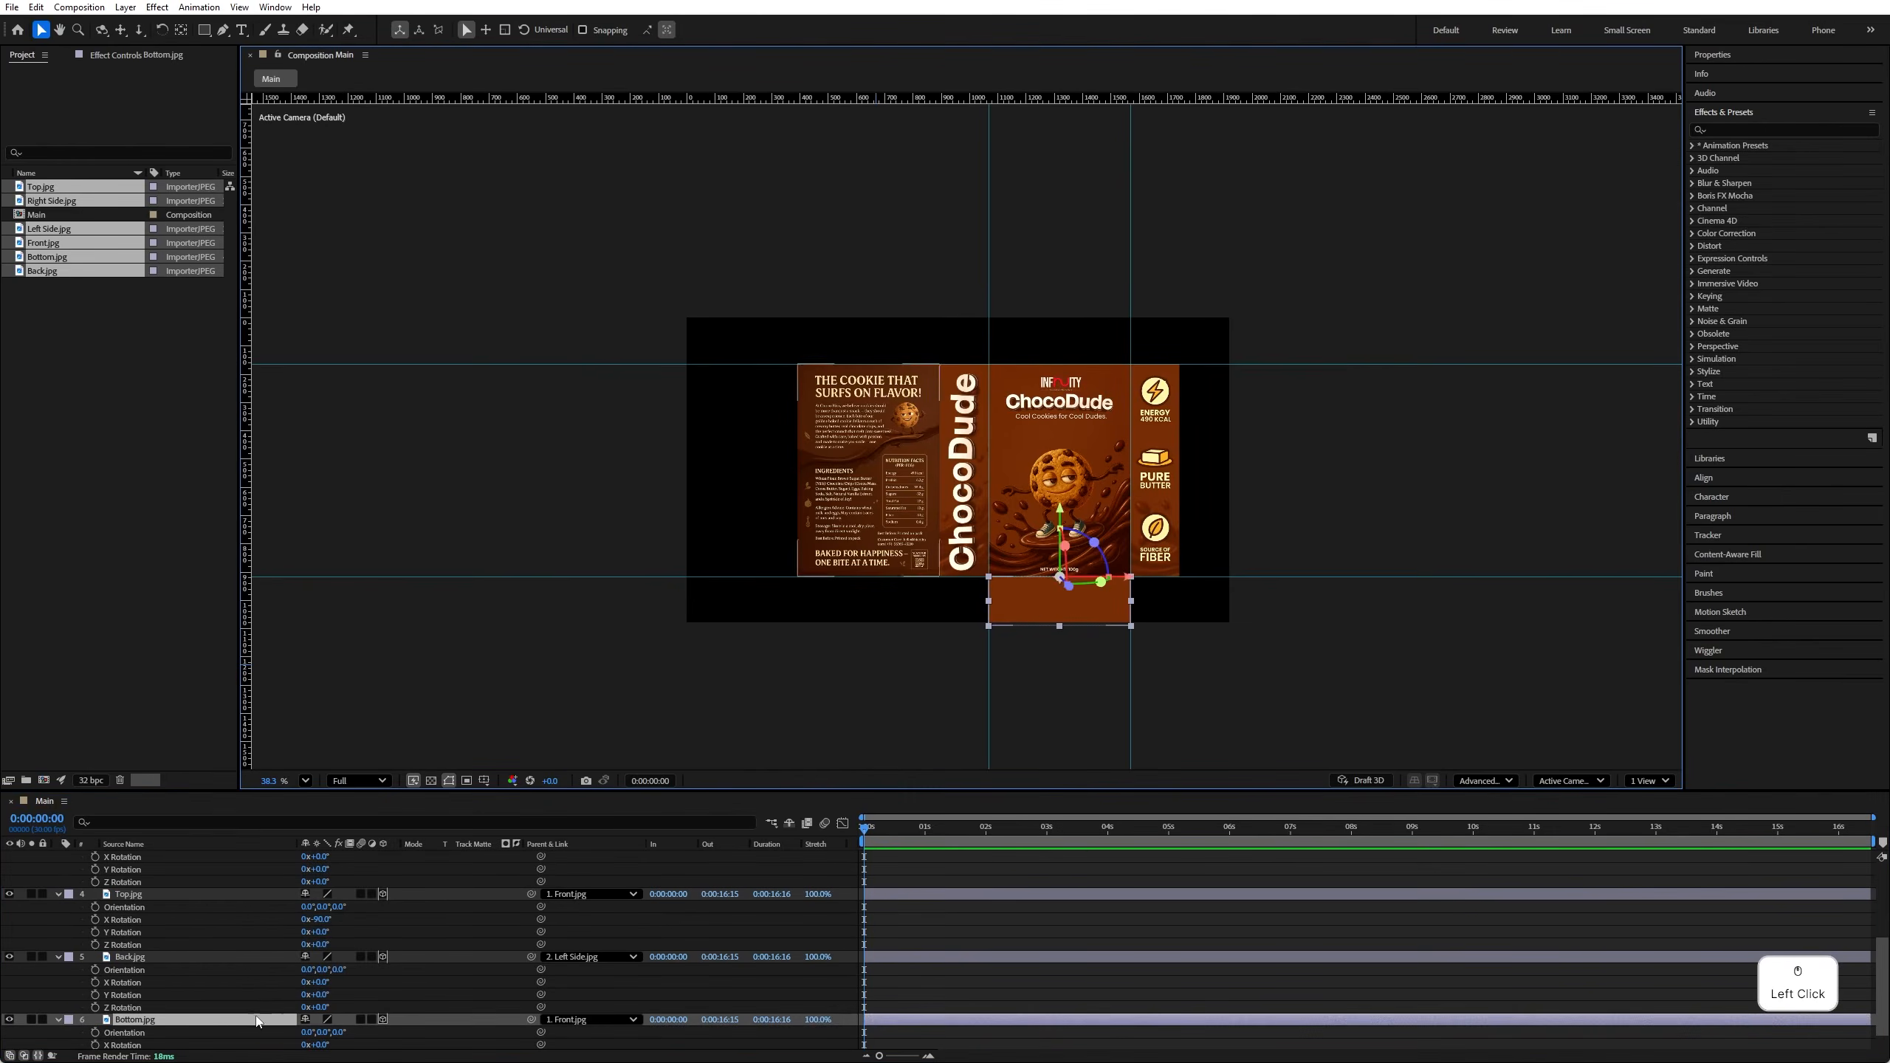
pyautogui.scroll(-1, 264, 1020)
pyautogui.click(327, 1016)
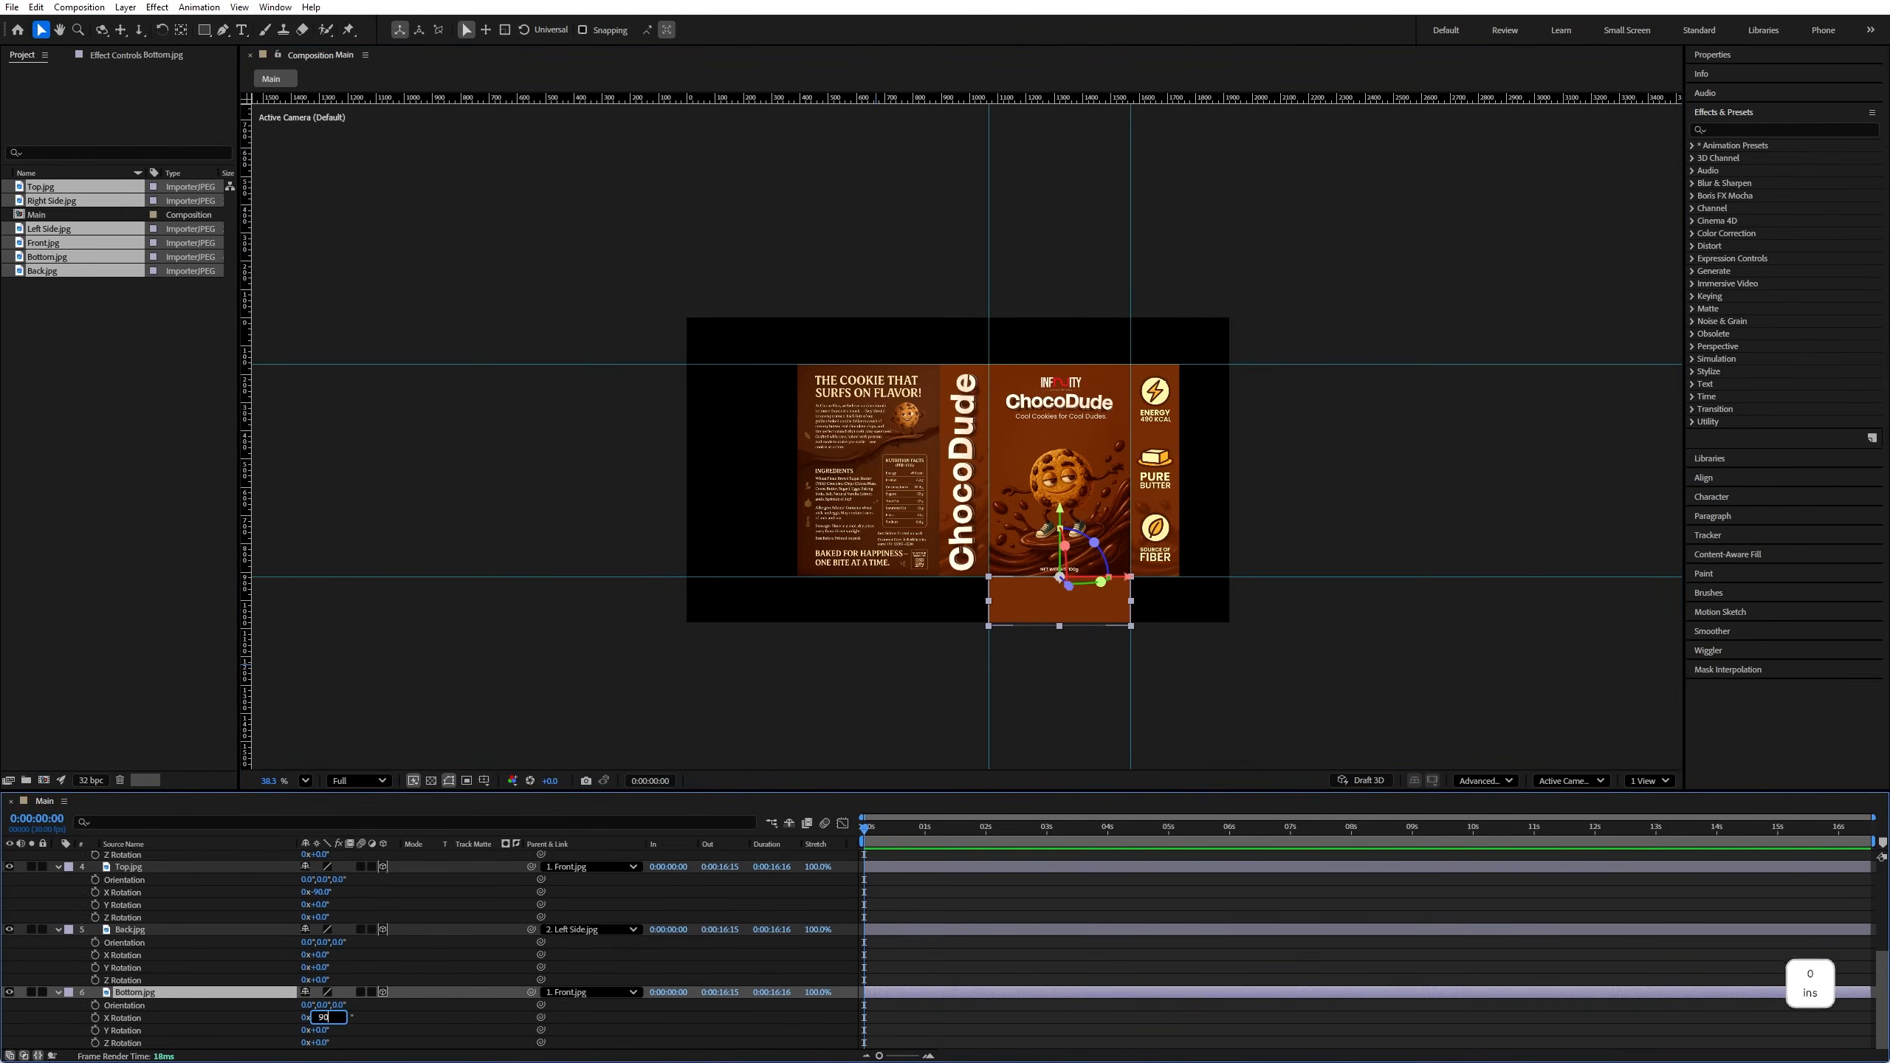
pyautogui.write('90')
pyautogui.press('Return')
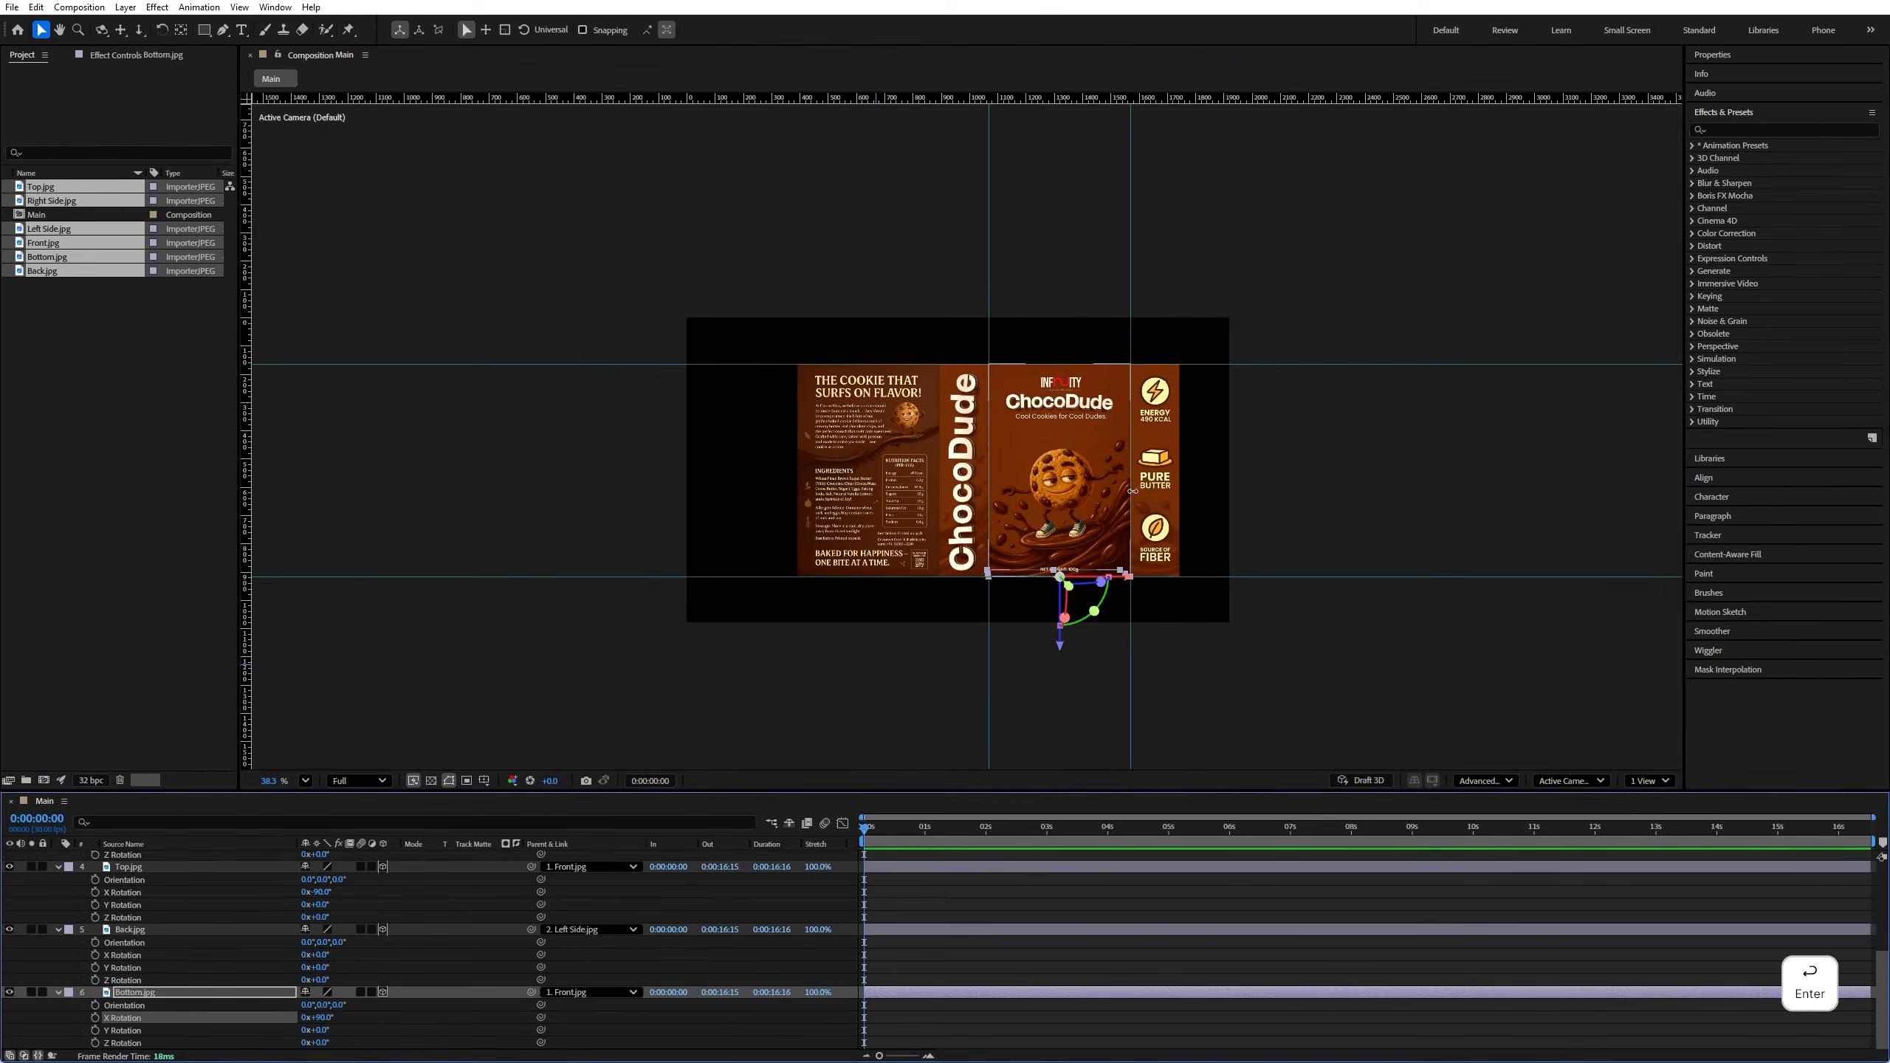
# Step: Fold the Right Side panel back by setting its Y Rotation to -90°
pyautogui.click(1148, 495)
pyautogui.scroll(2, 219, 916)
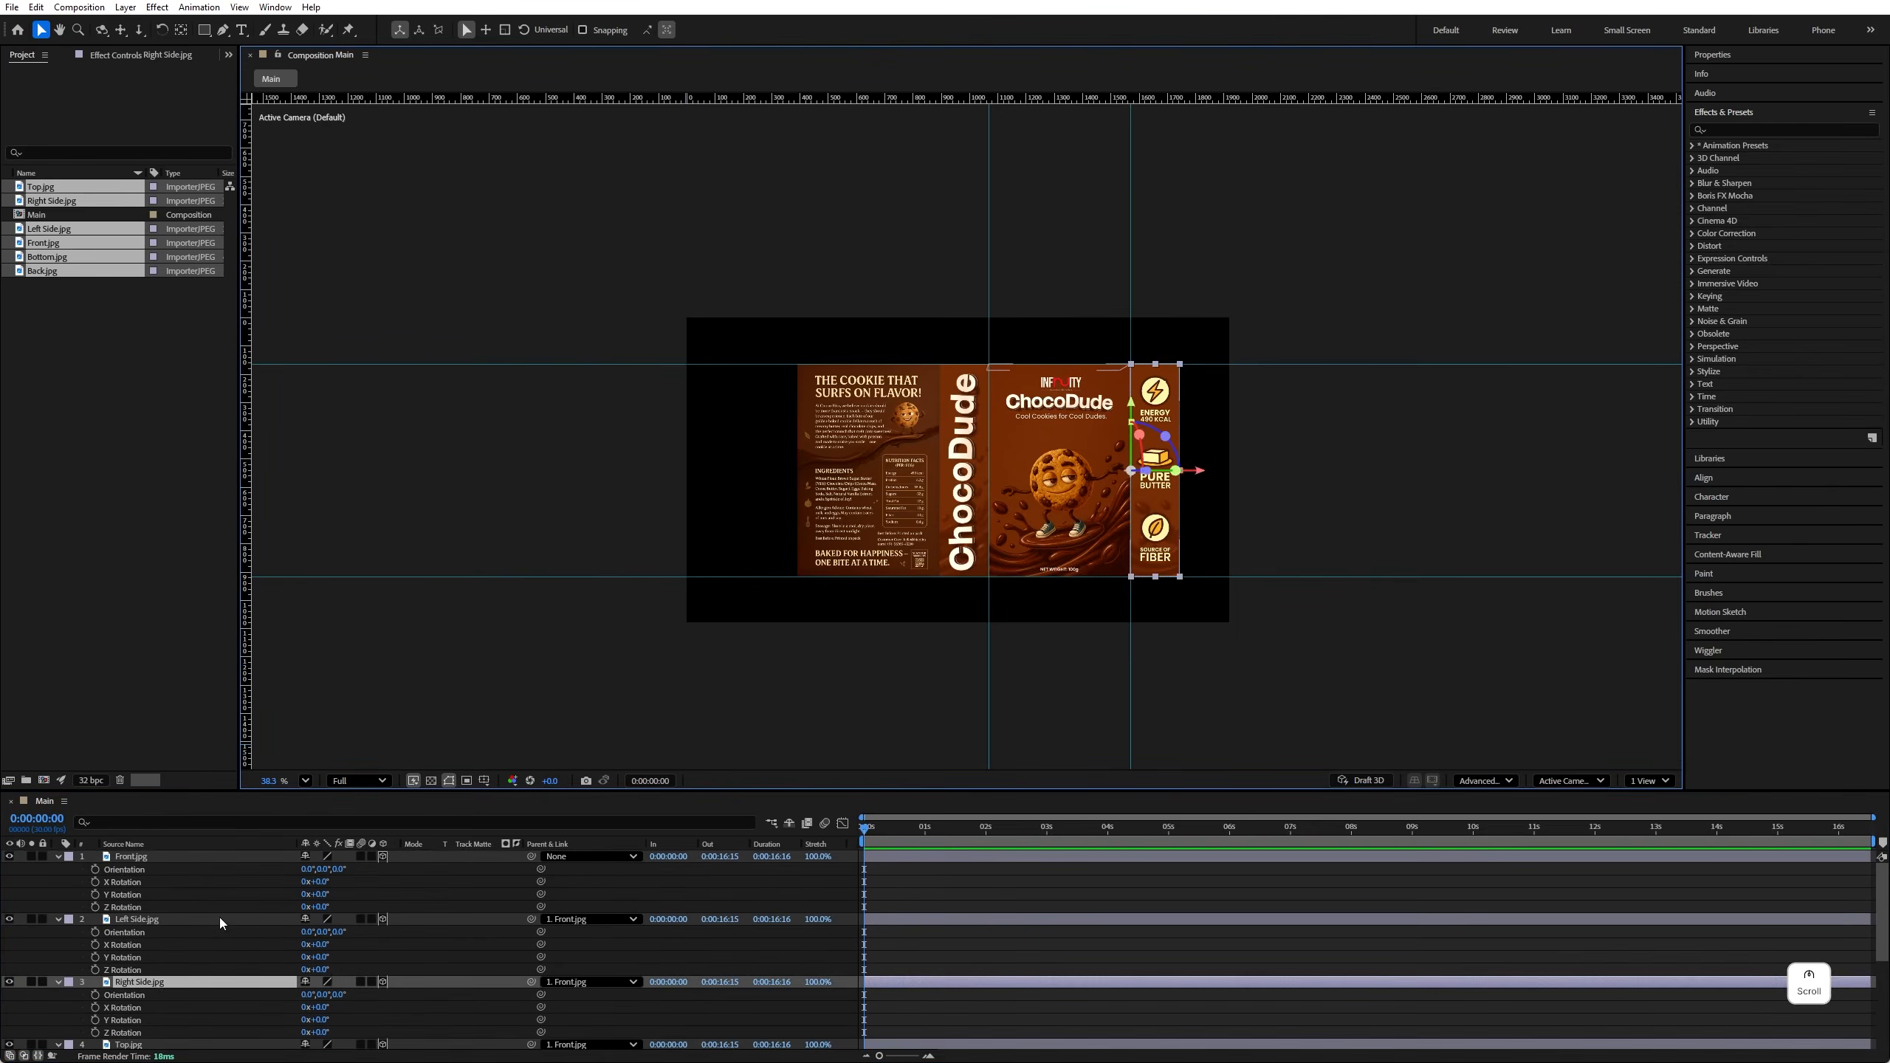
pyautogui.scroll(2, 159, 990)
pyautogui.click(138, 946)
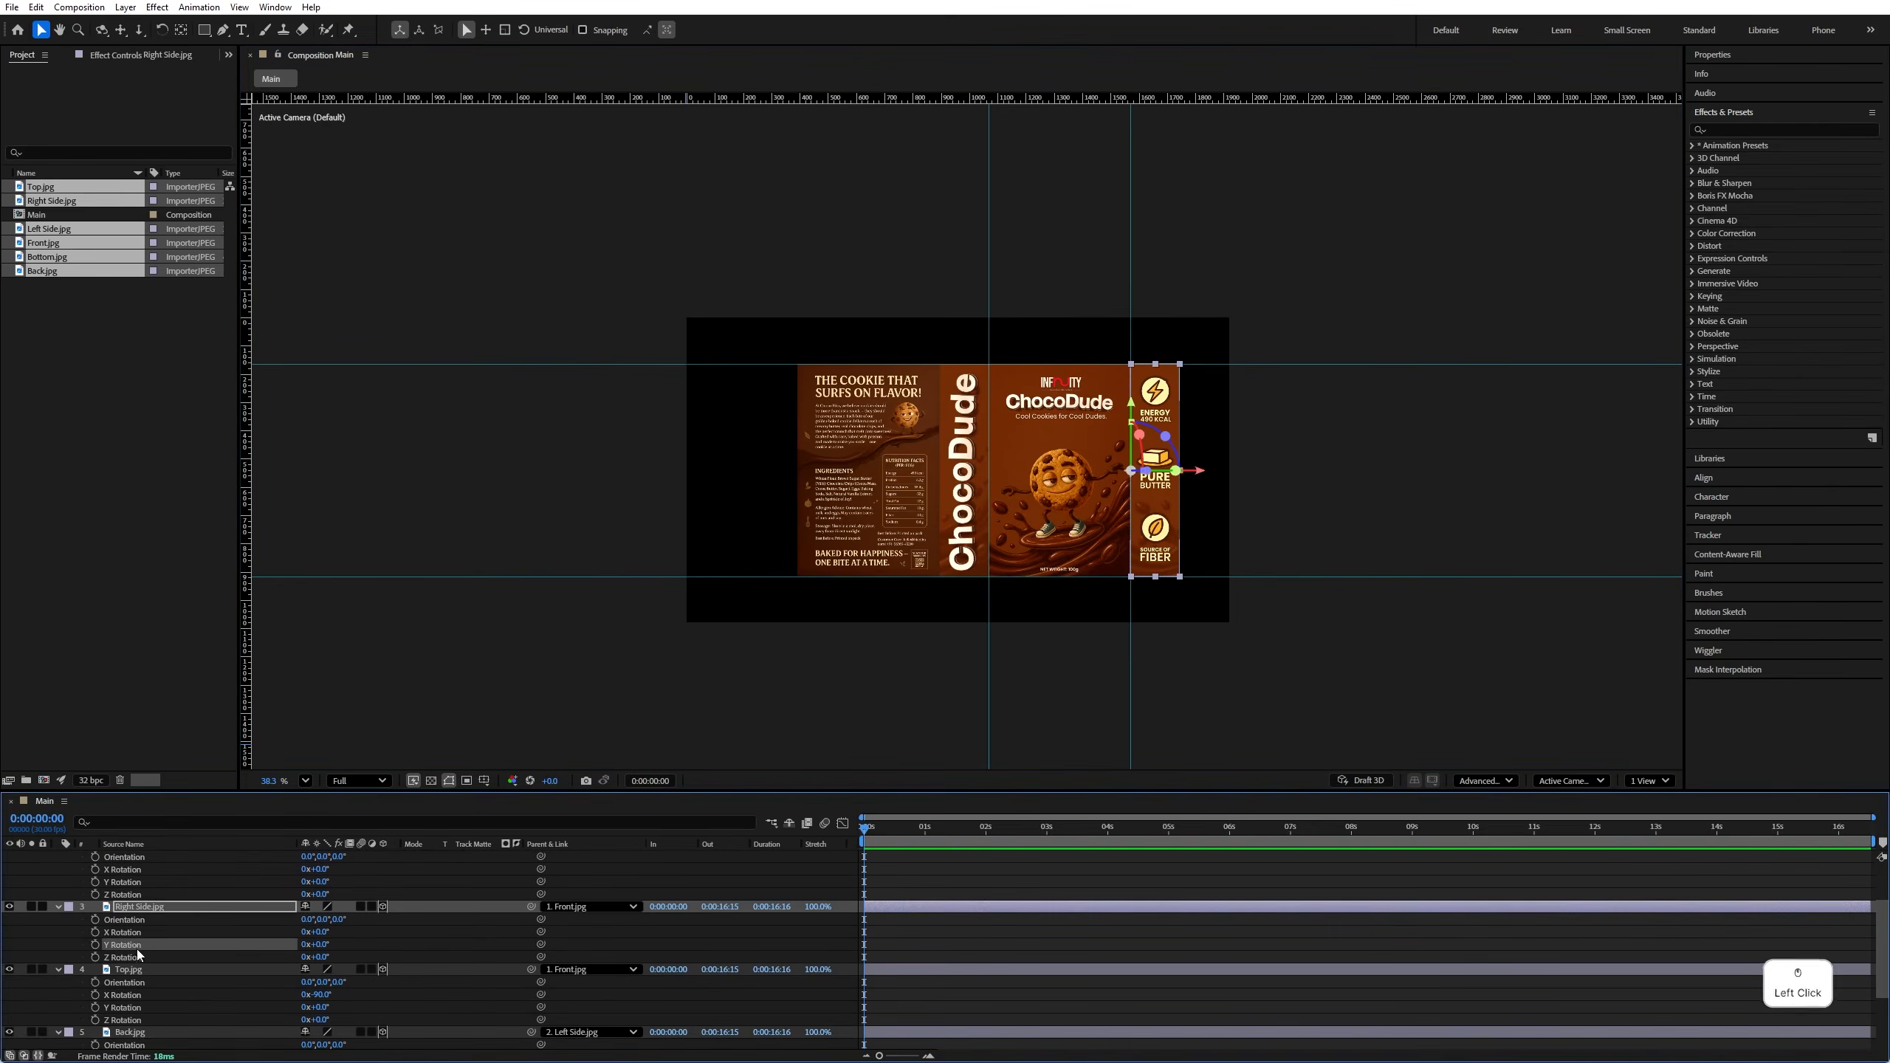
pyautogui.click(319, 945)
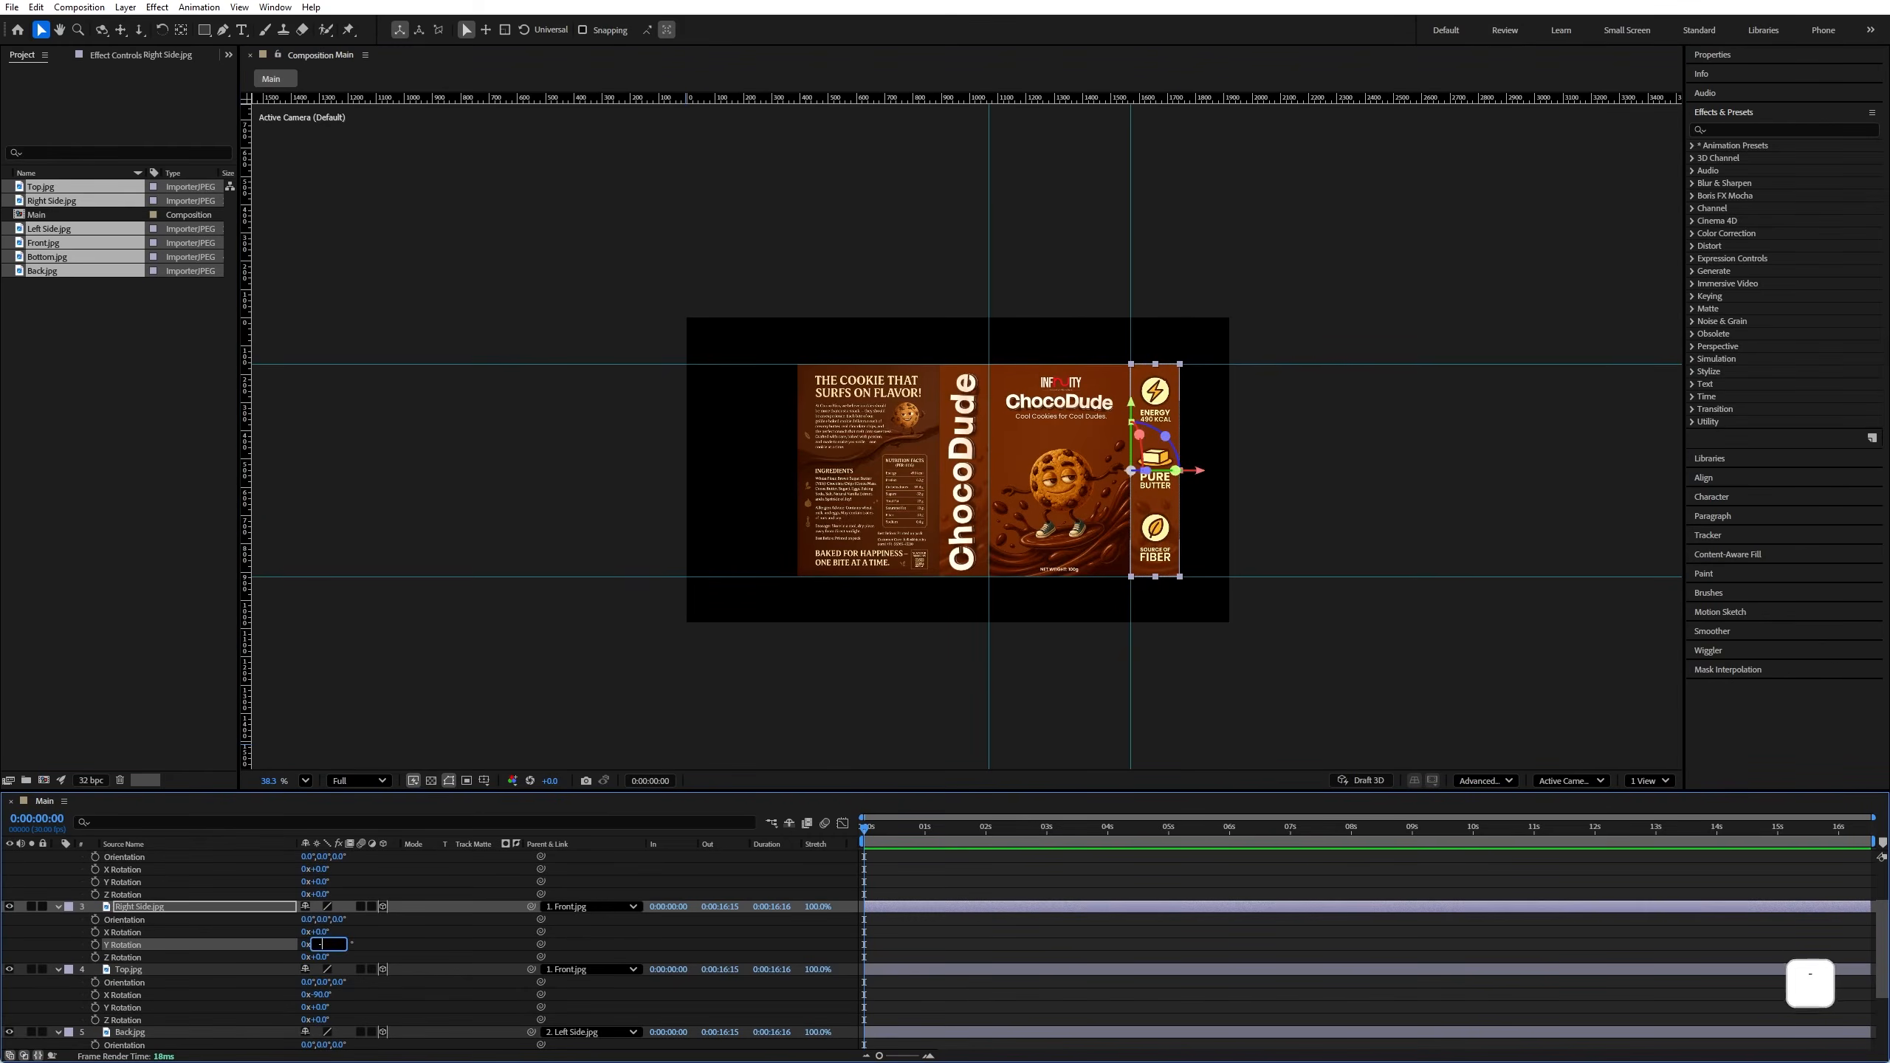
pyautogui.press('Return')
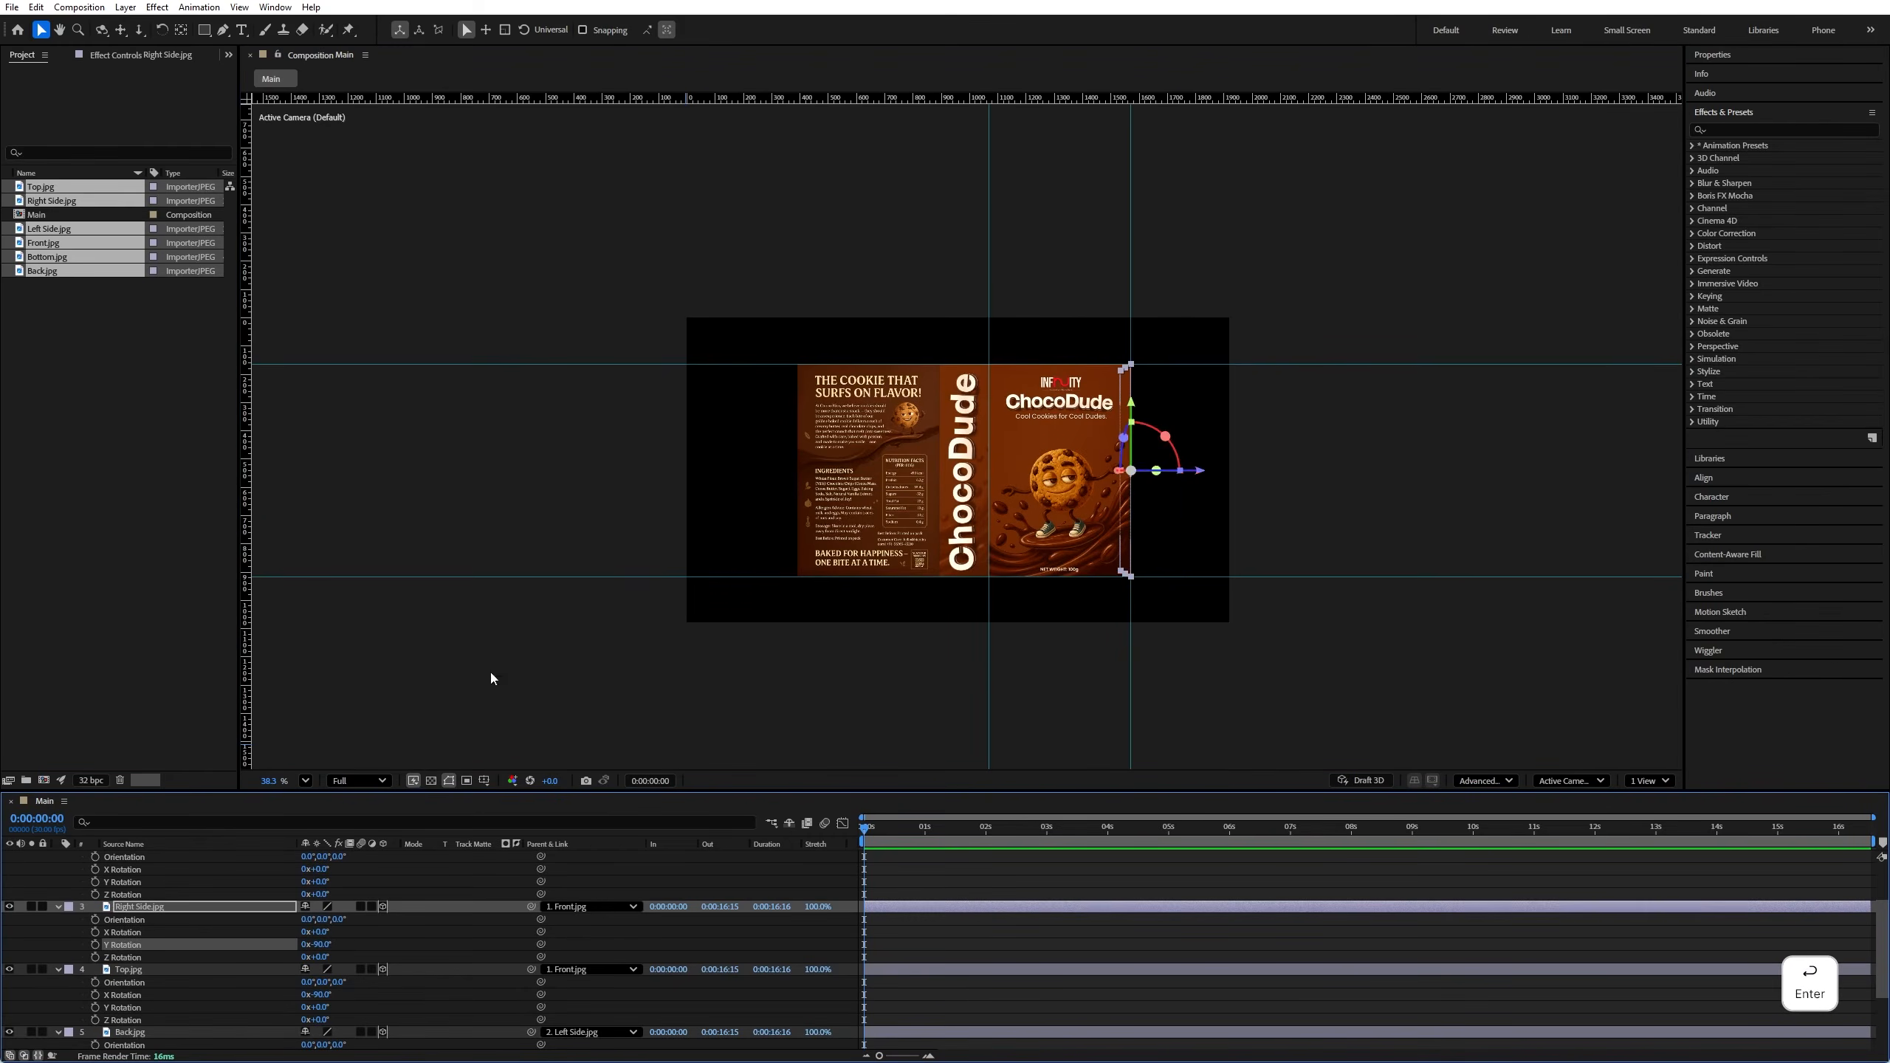
# Step: Fold the Left Side panel back by setting its Y Rotation to 90°
pyautogui.click(965, 506)
pyautogui.scroll(3, 122, 1001)
pyautogui.click(321, 957)
pyautogui.write('90')
pyautogui.press('Return')
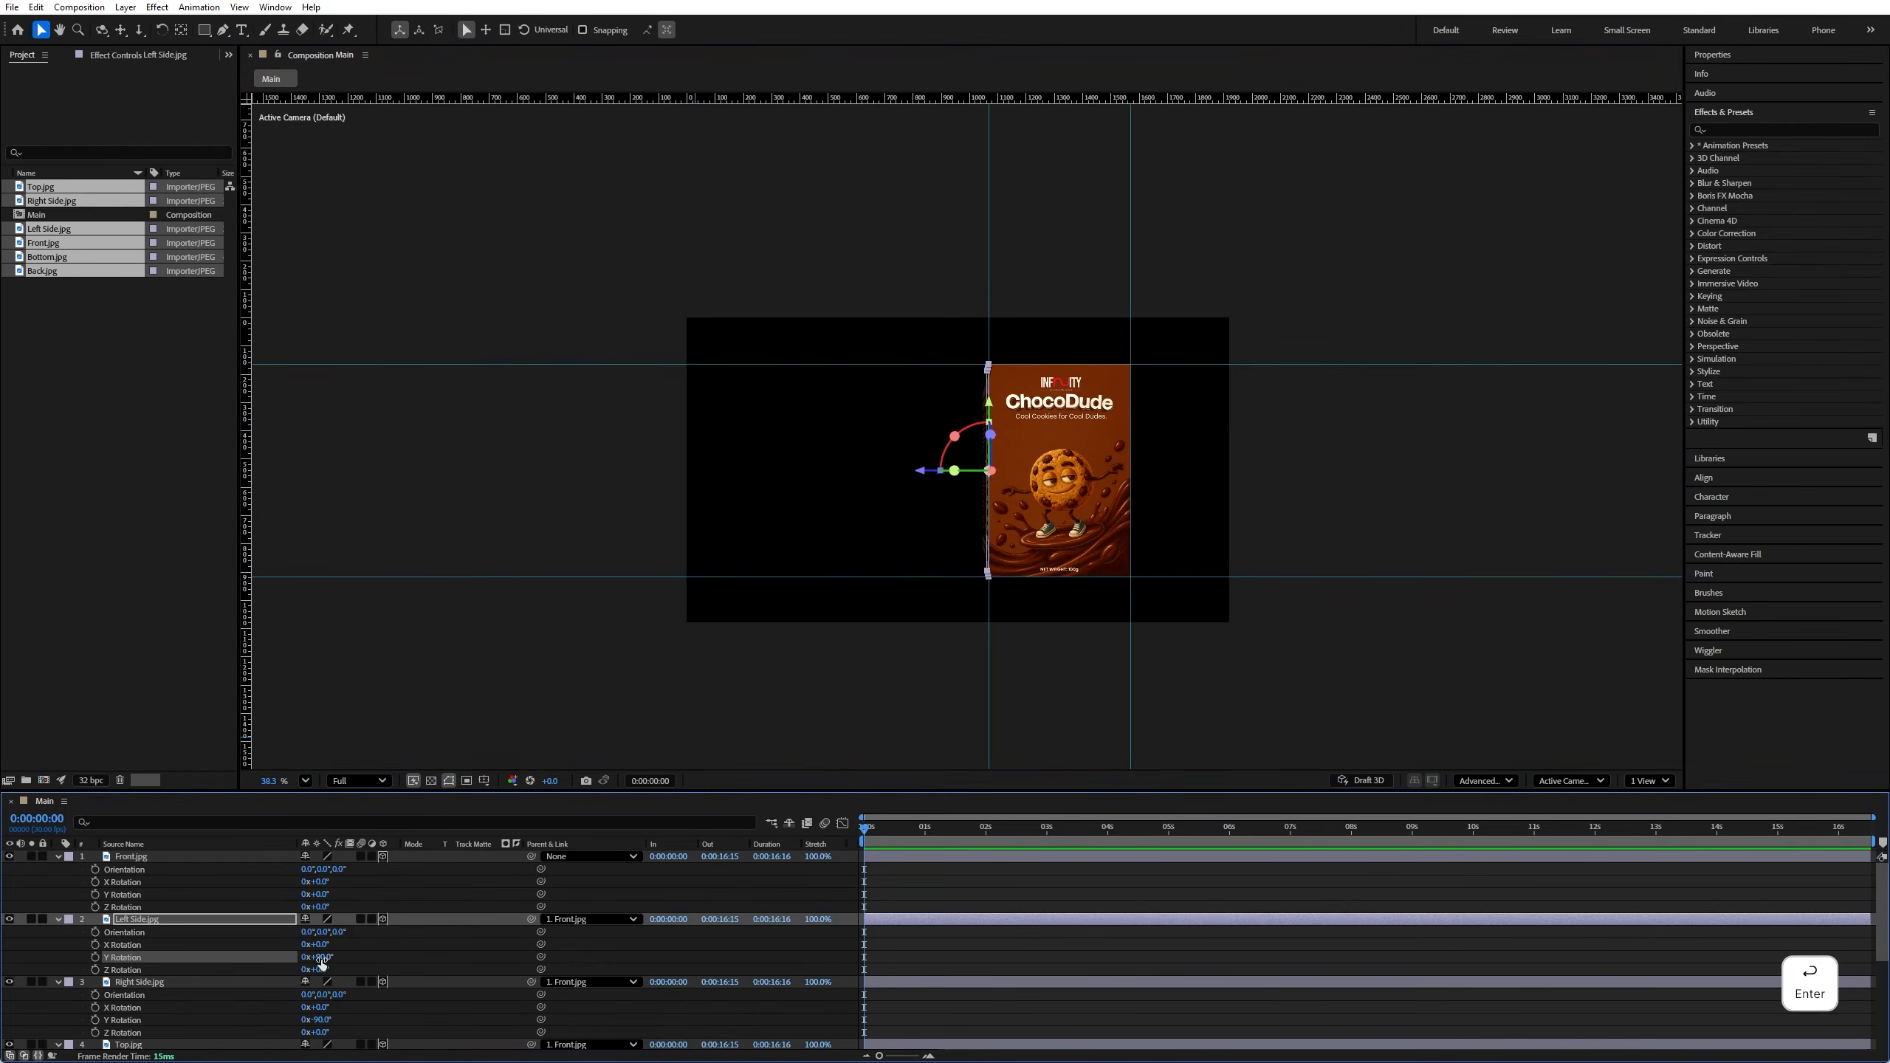
# Step: Close the rear of the box by setting the Back panel's Y Rotation to 90°
pyautogui.scroll(1, 635, 307)
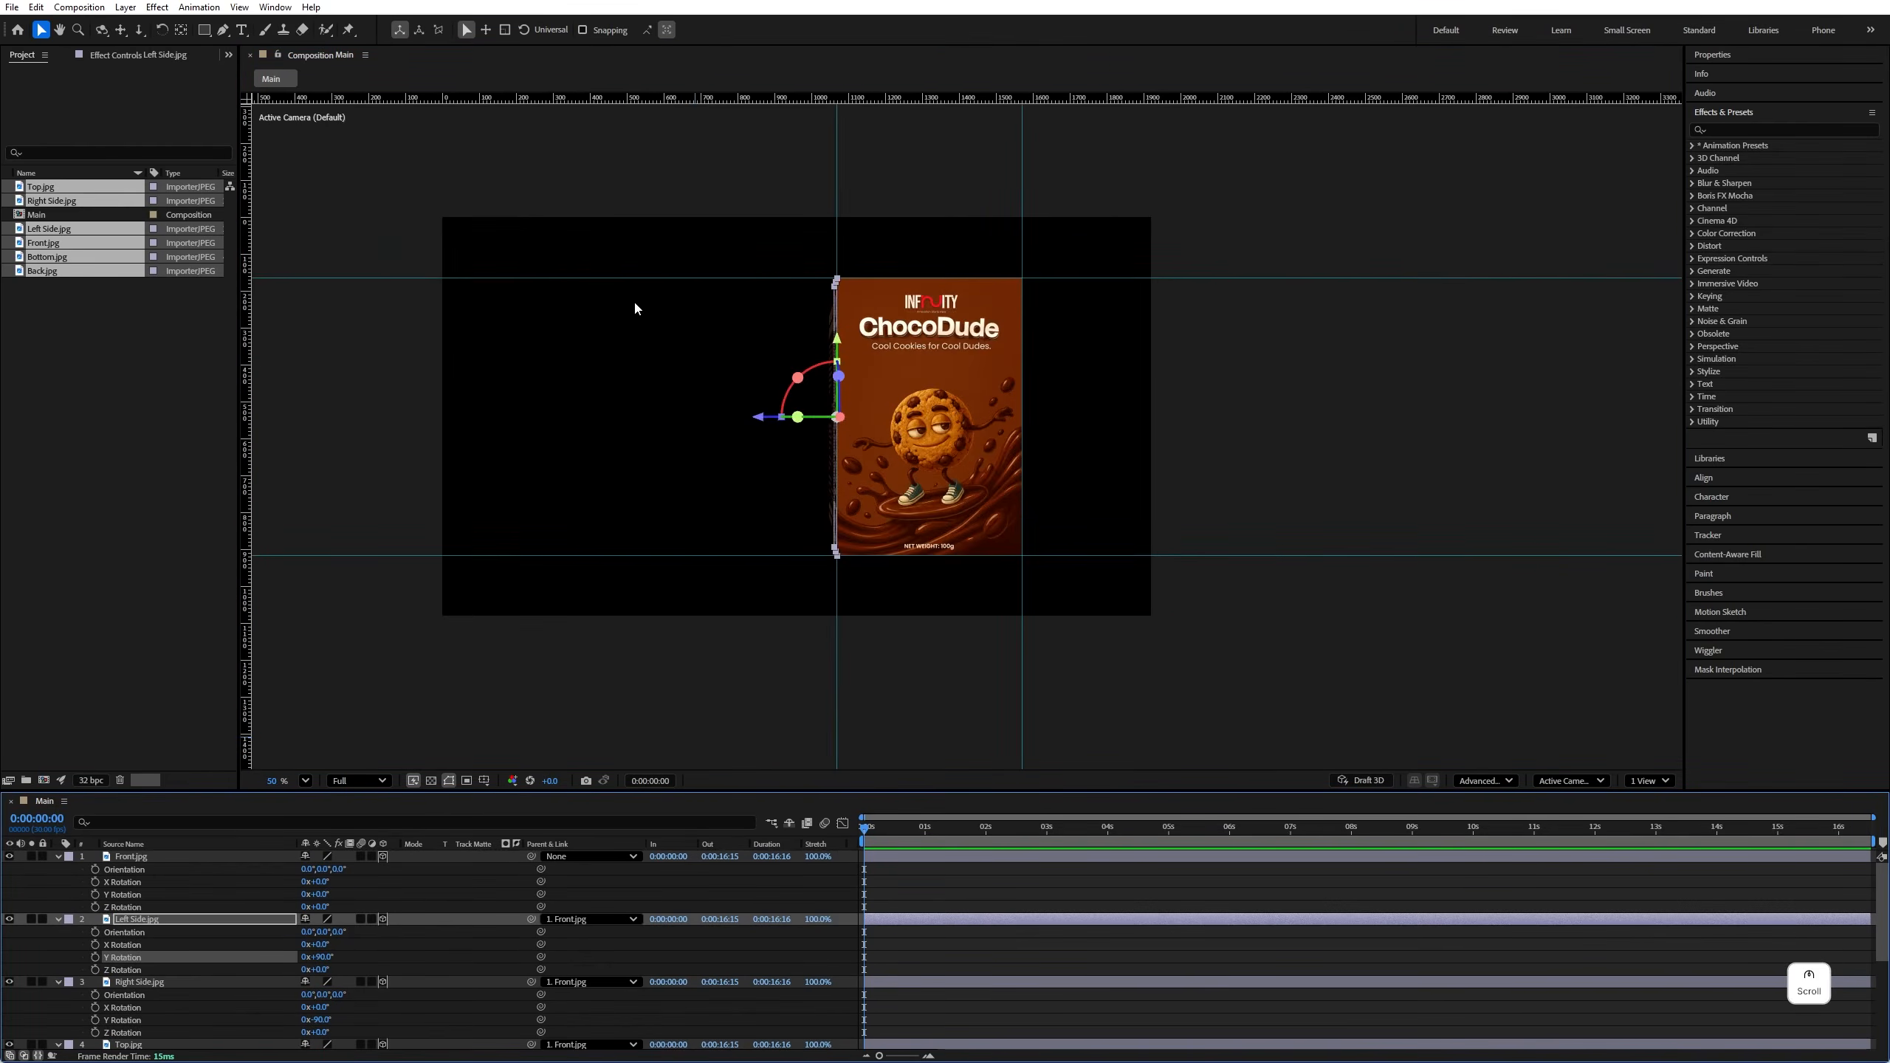
pyautogui.click(105, 29)
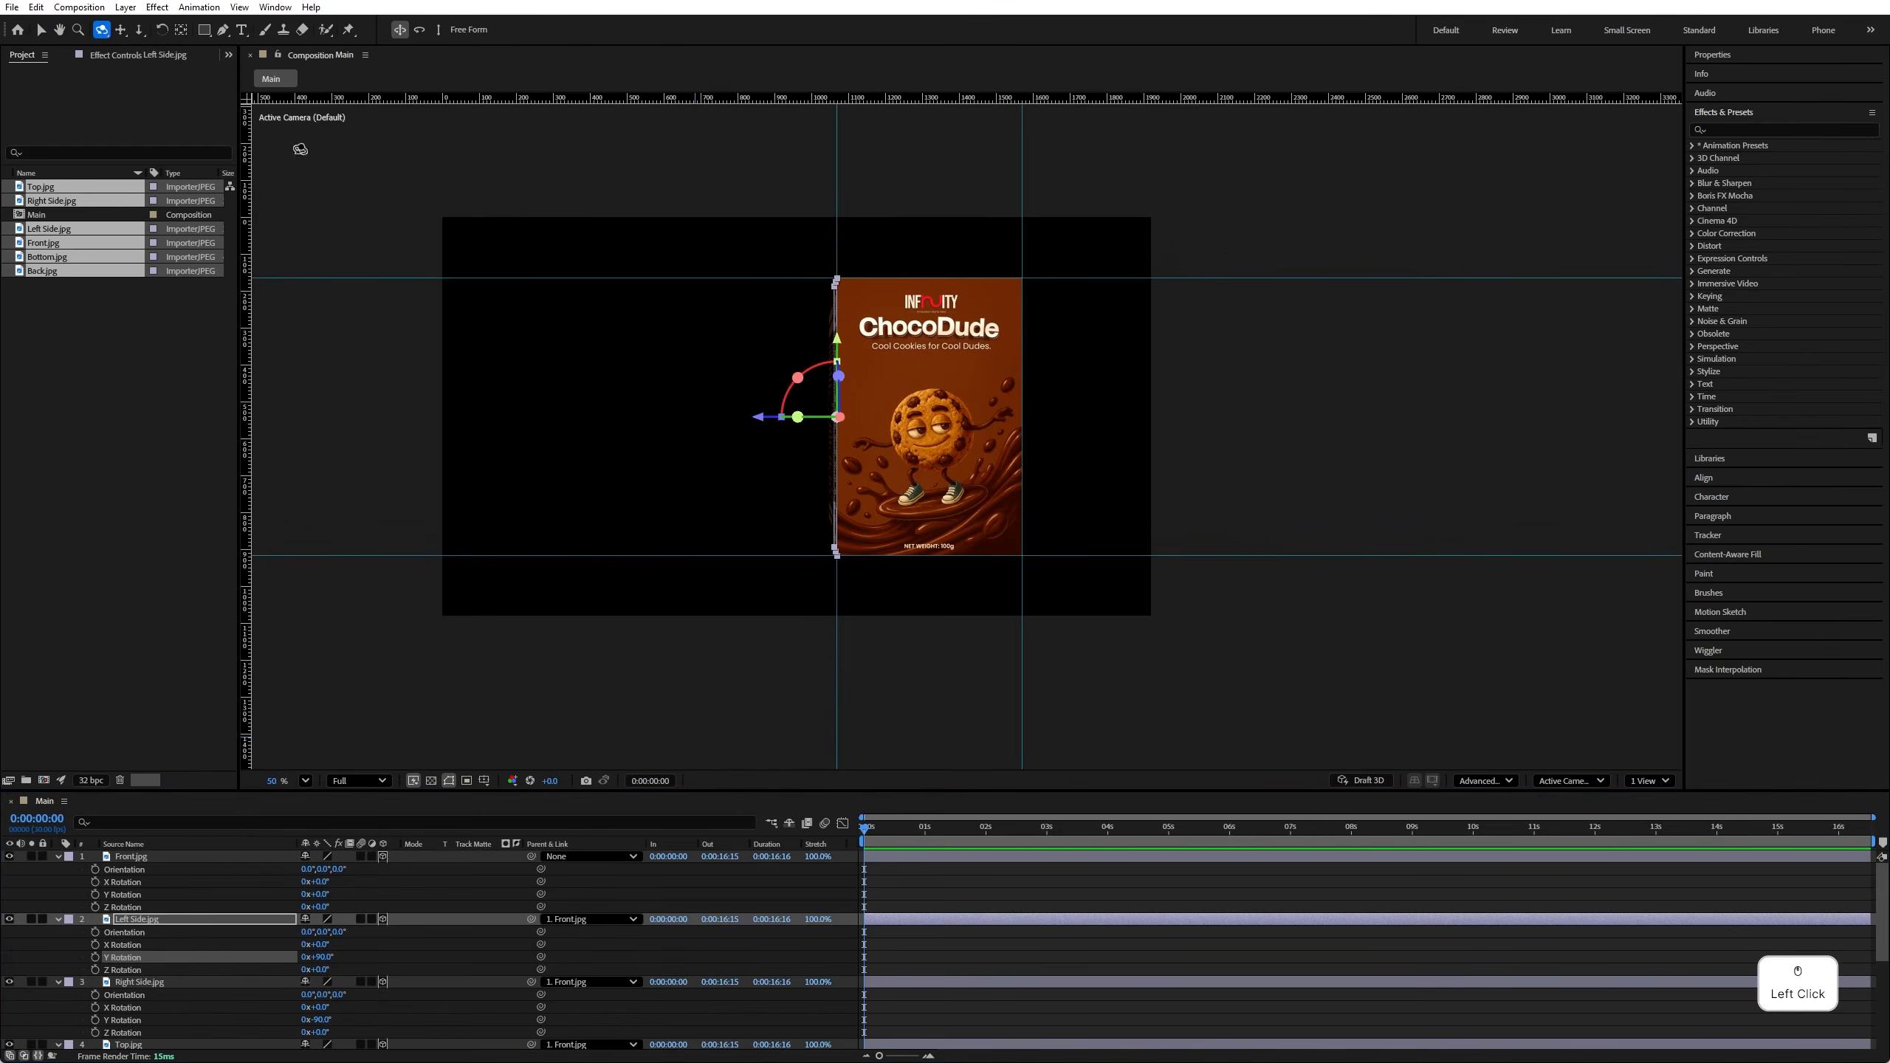
pyautogui.moveTo(788, 509); pyautogui.dragTo(607, 485)
pyautogui.press('v')
pyautogui.click(867, 396)
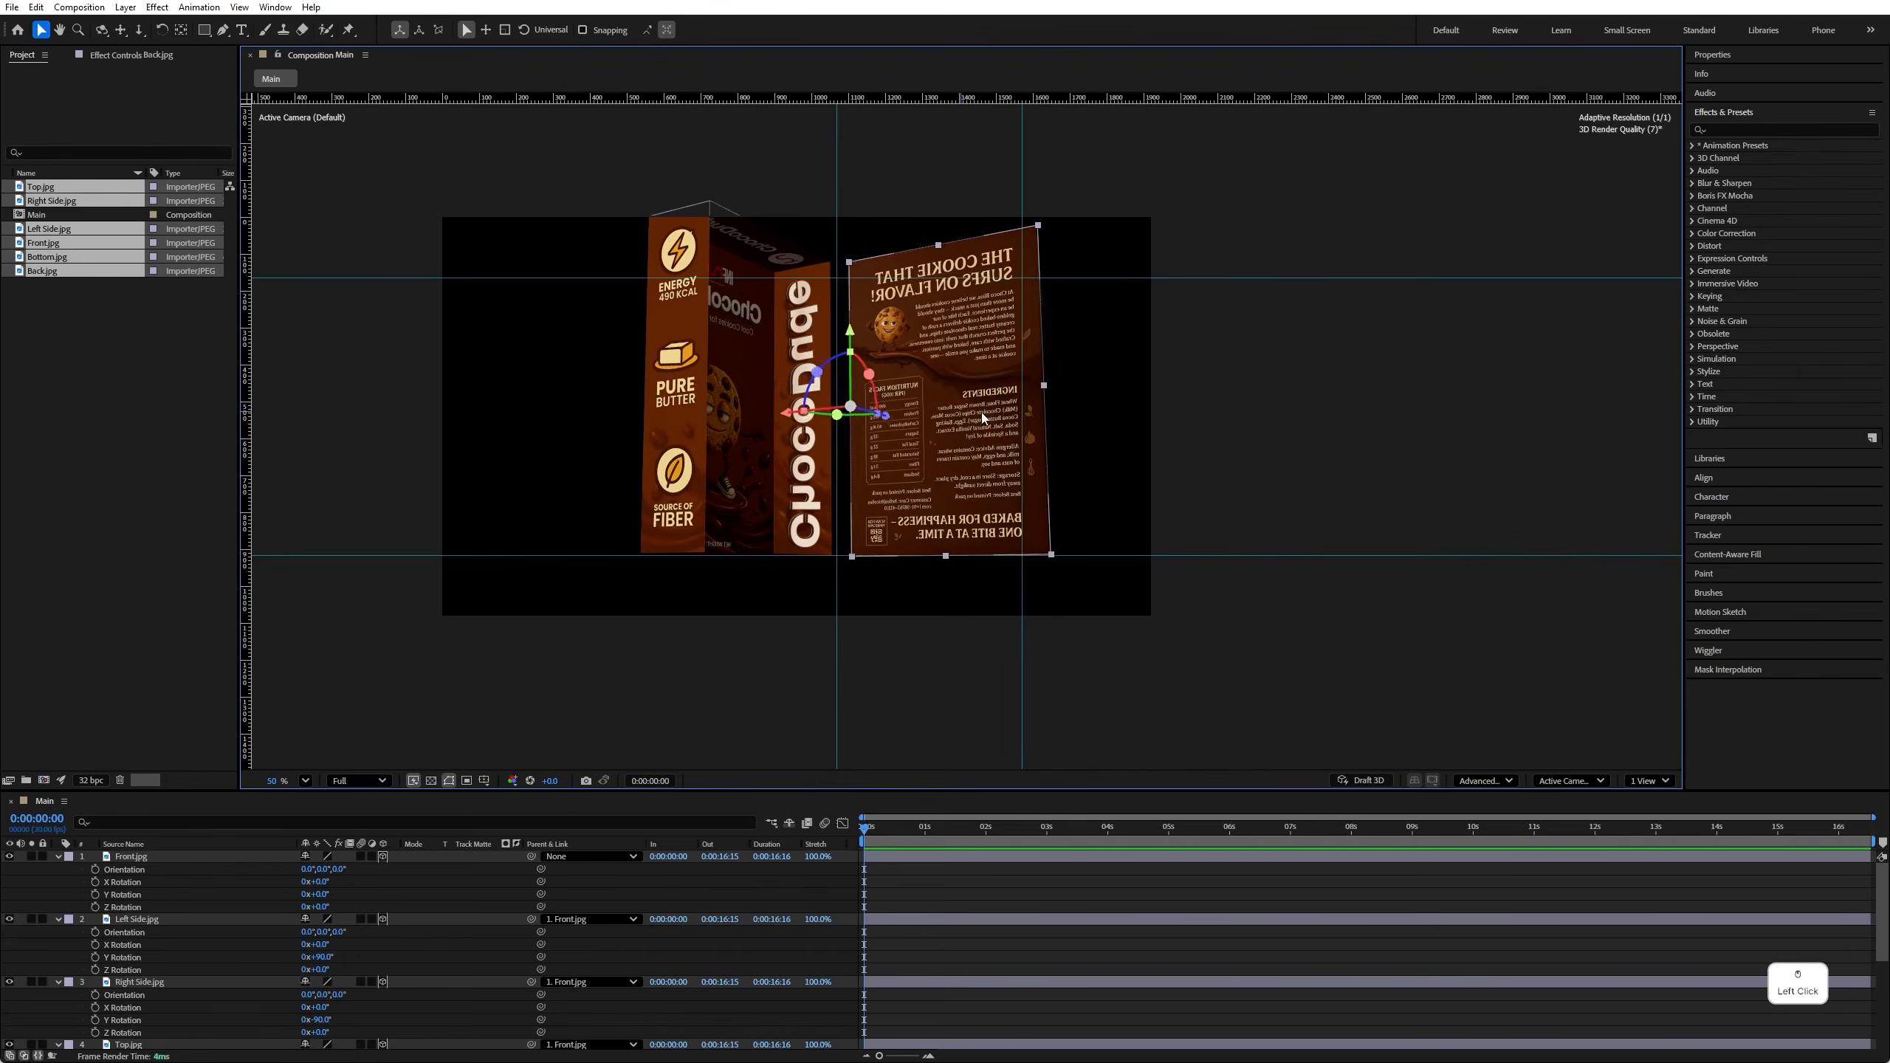
pyautogui.scroll(-3, 237, 949)
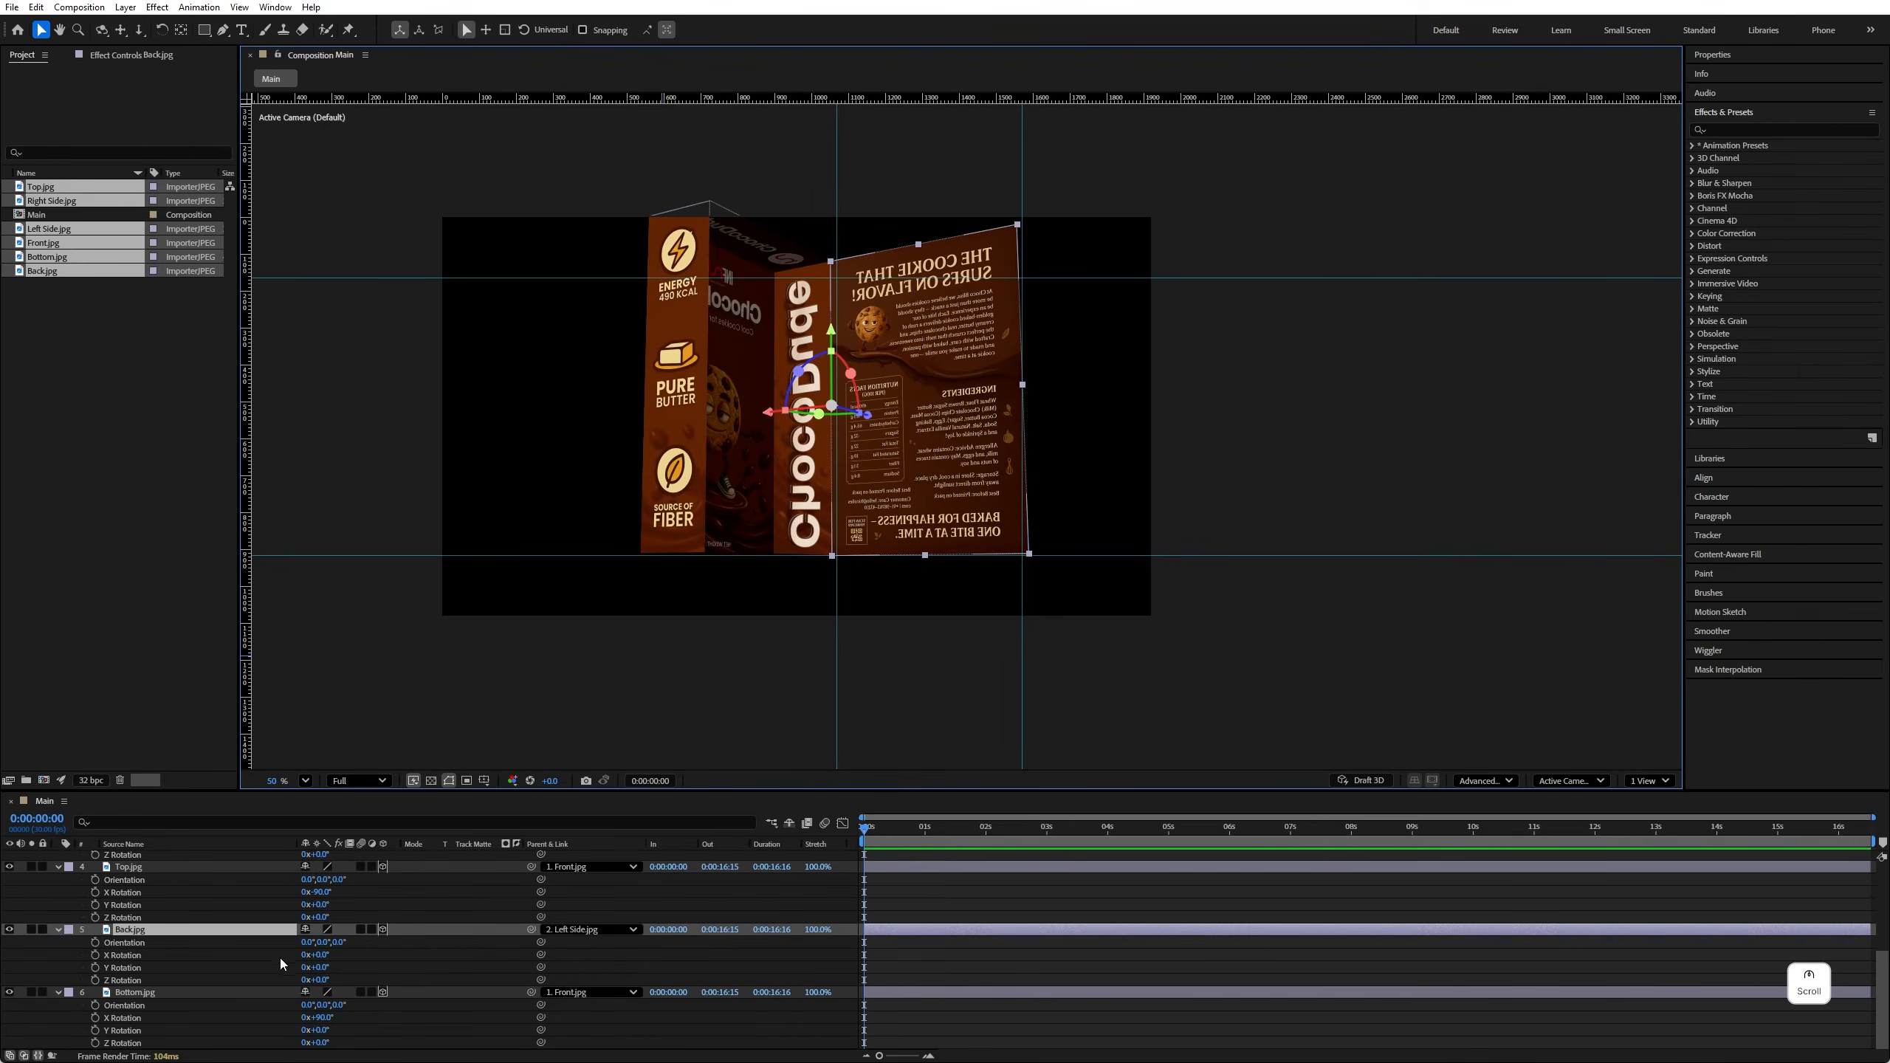
pyautogui.moveTo(315, 967); pyautogui.dragTo(323, 968)
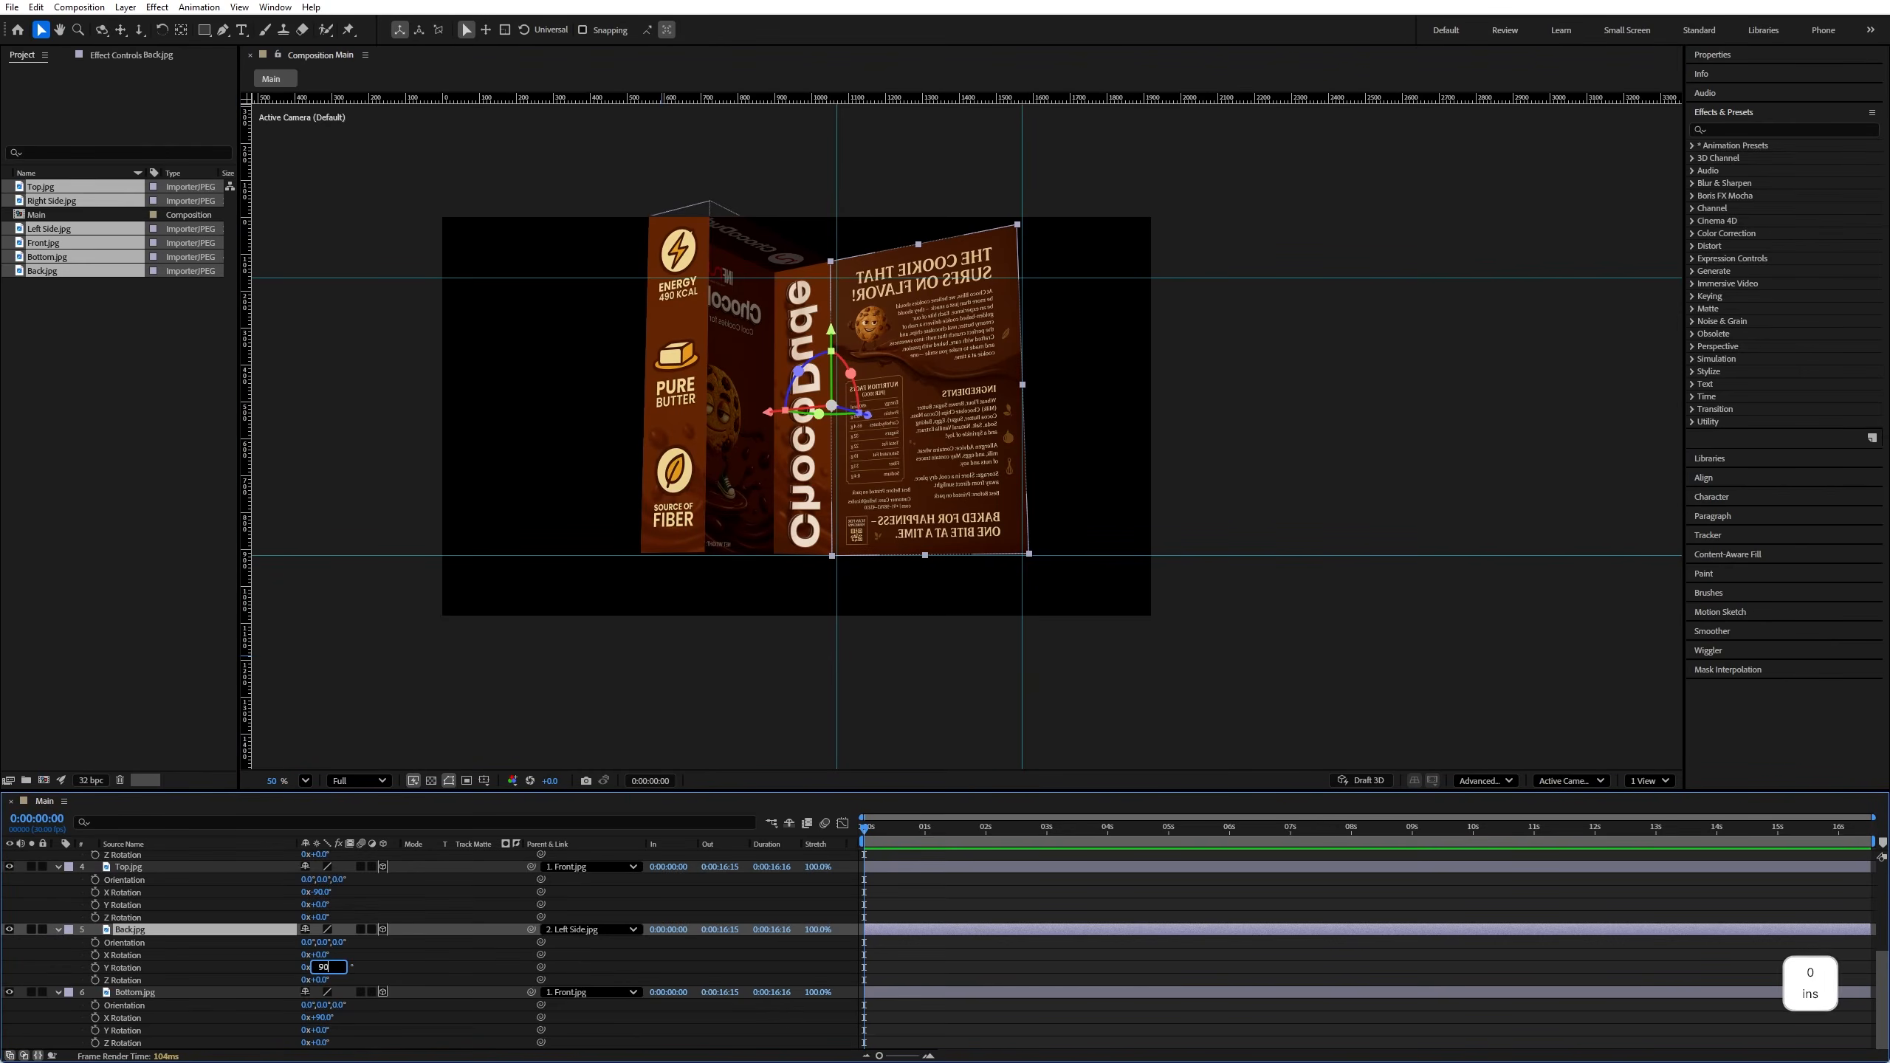
pyautogui.write('90')
pyautogui.press('Return')
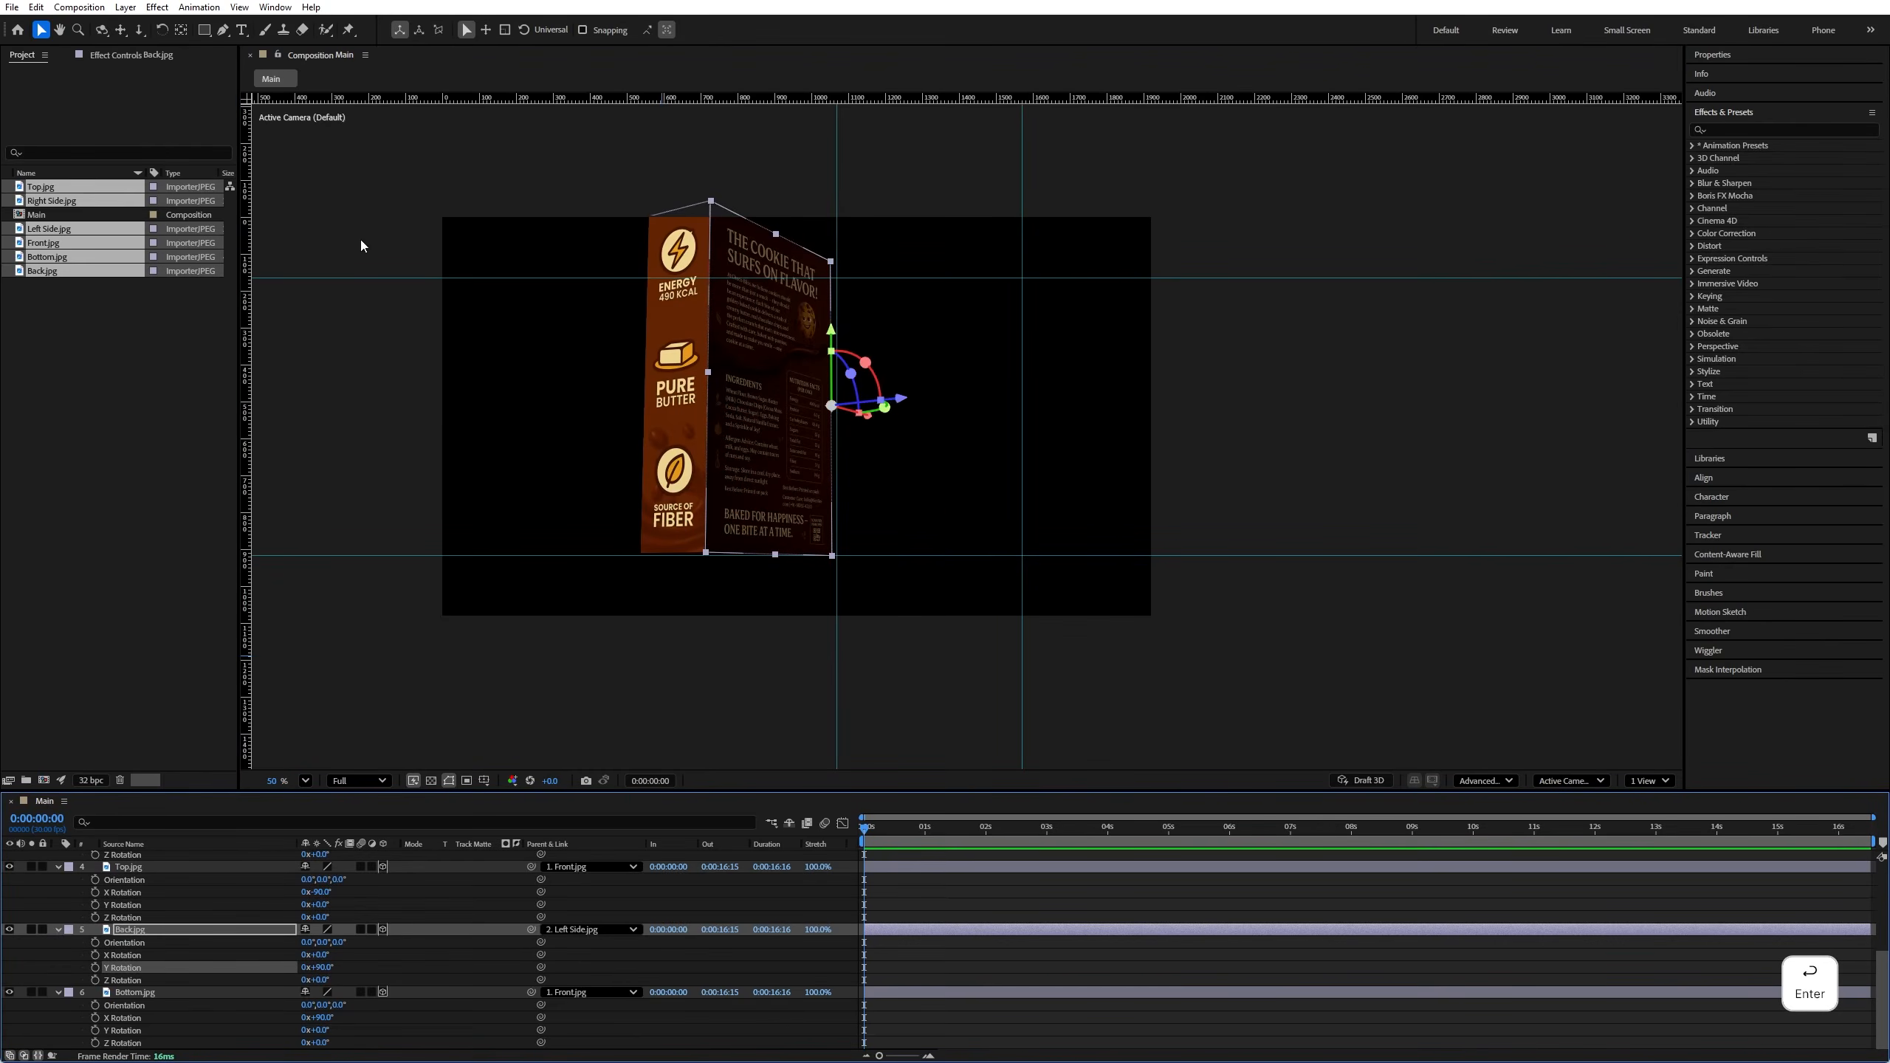
# Step: Collapse the layer properties and pre-compose all six panel layers into a new composition named Box, moving all attributes into it
pyautogui.click(101, 29)
pyautogui.moveTo(620, 416); pyautogui.dragTo(790, 423)
pyautogui.click(42, 31)
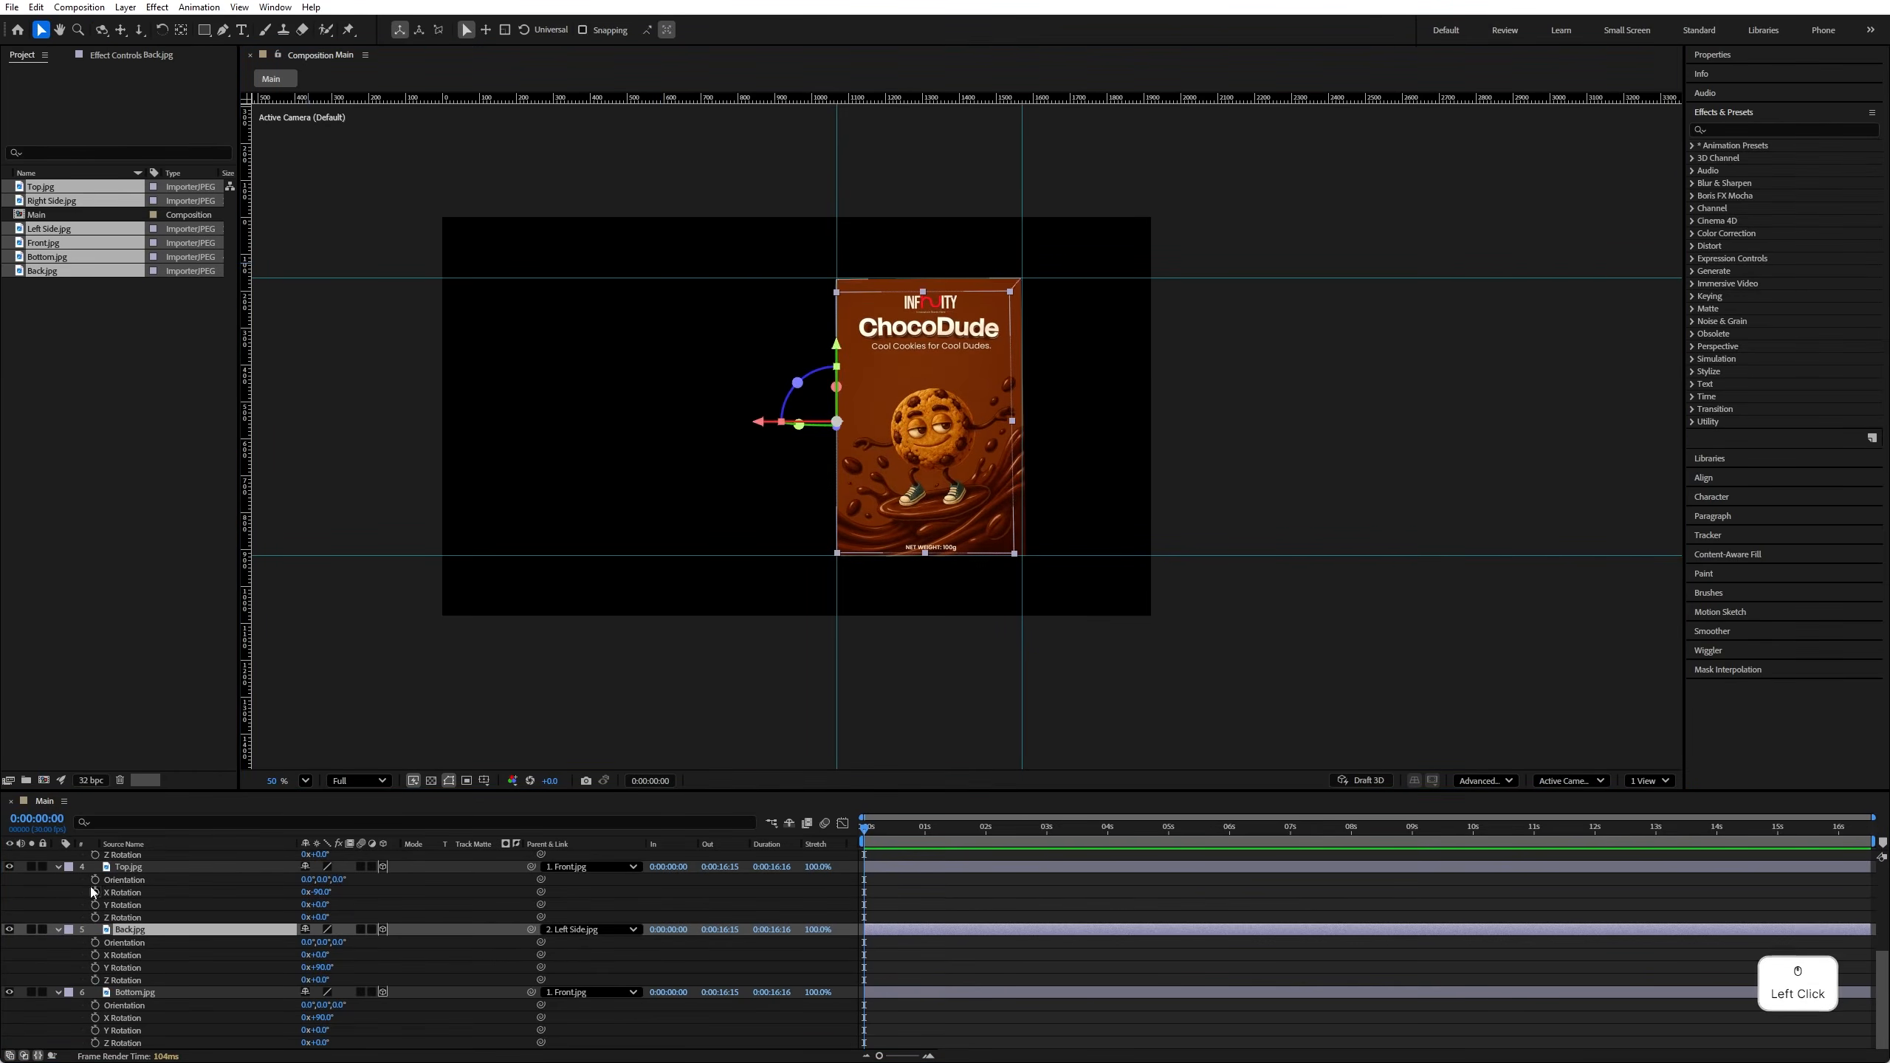
pyautogui.scroll(5, 110, 877)
pyautogui.hotkey('ctrl', 'a')
pyautogui.click(60, 857)
pyautogui.moveTo(236, 989); pyautogui.dragTo(194, 890)
pyautogui.rightClick(195, 889)
pyautogui.click(251, 790)
pyautogui.press('capslock')
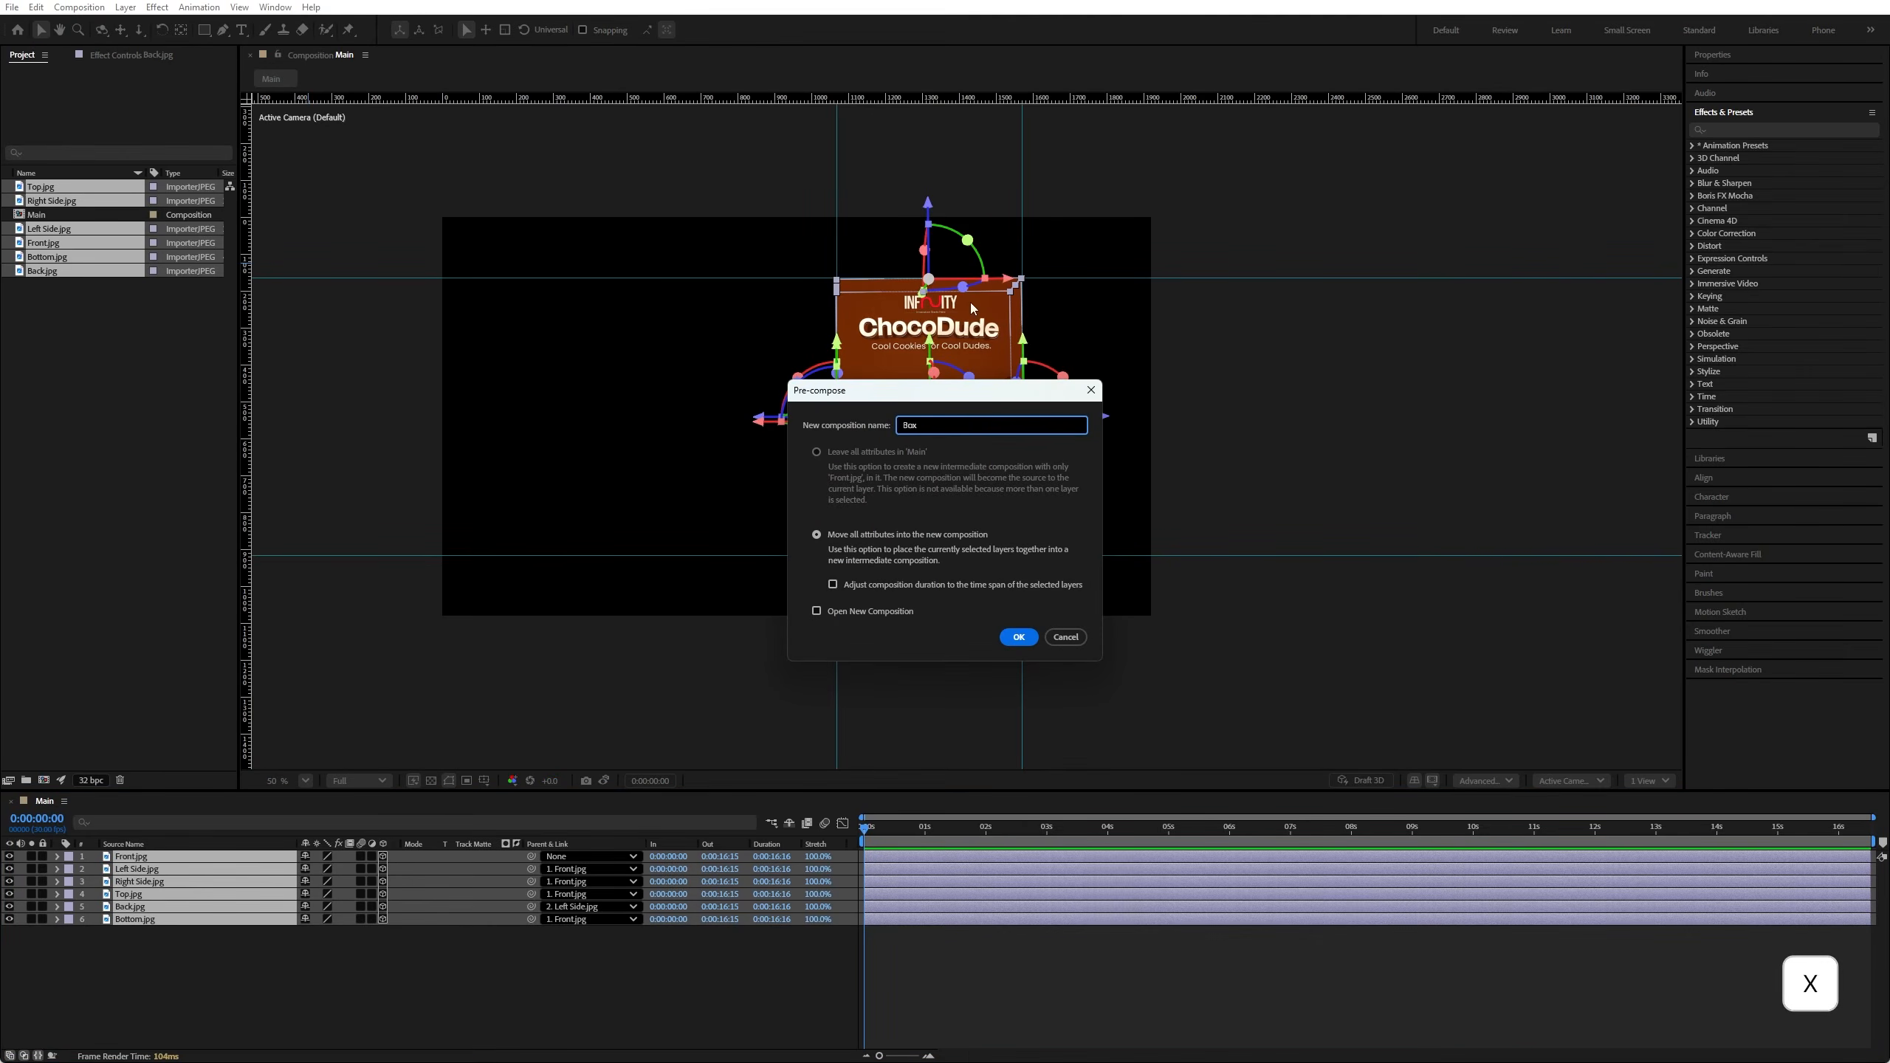
pyautogui.click(1018, 639)
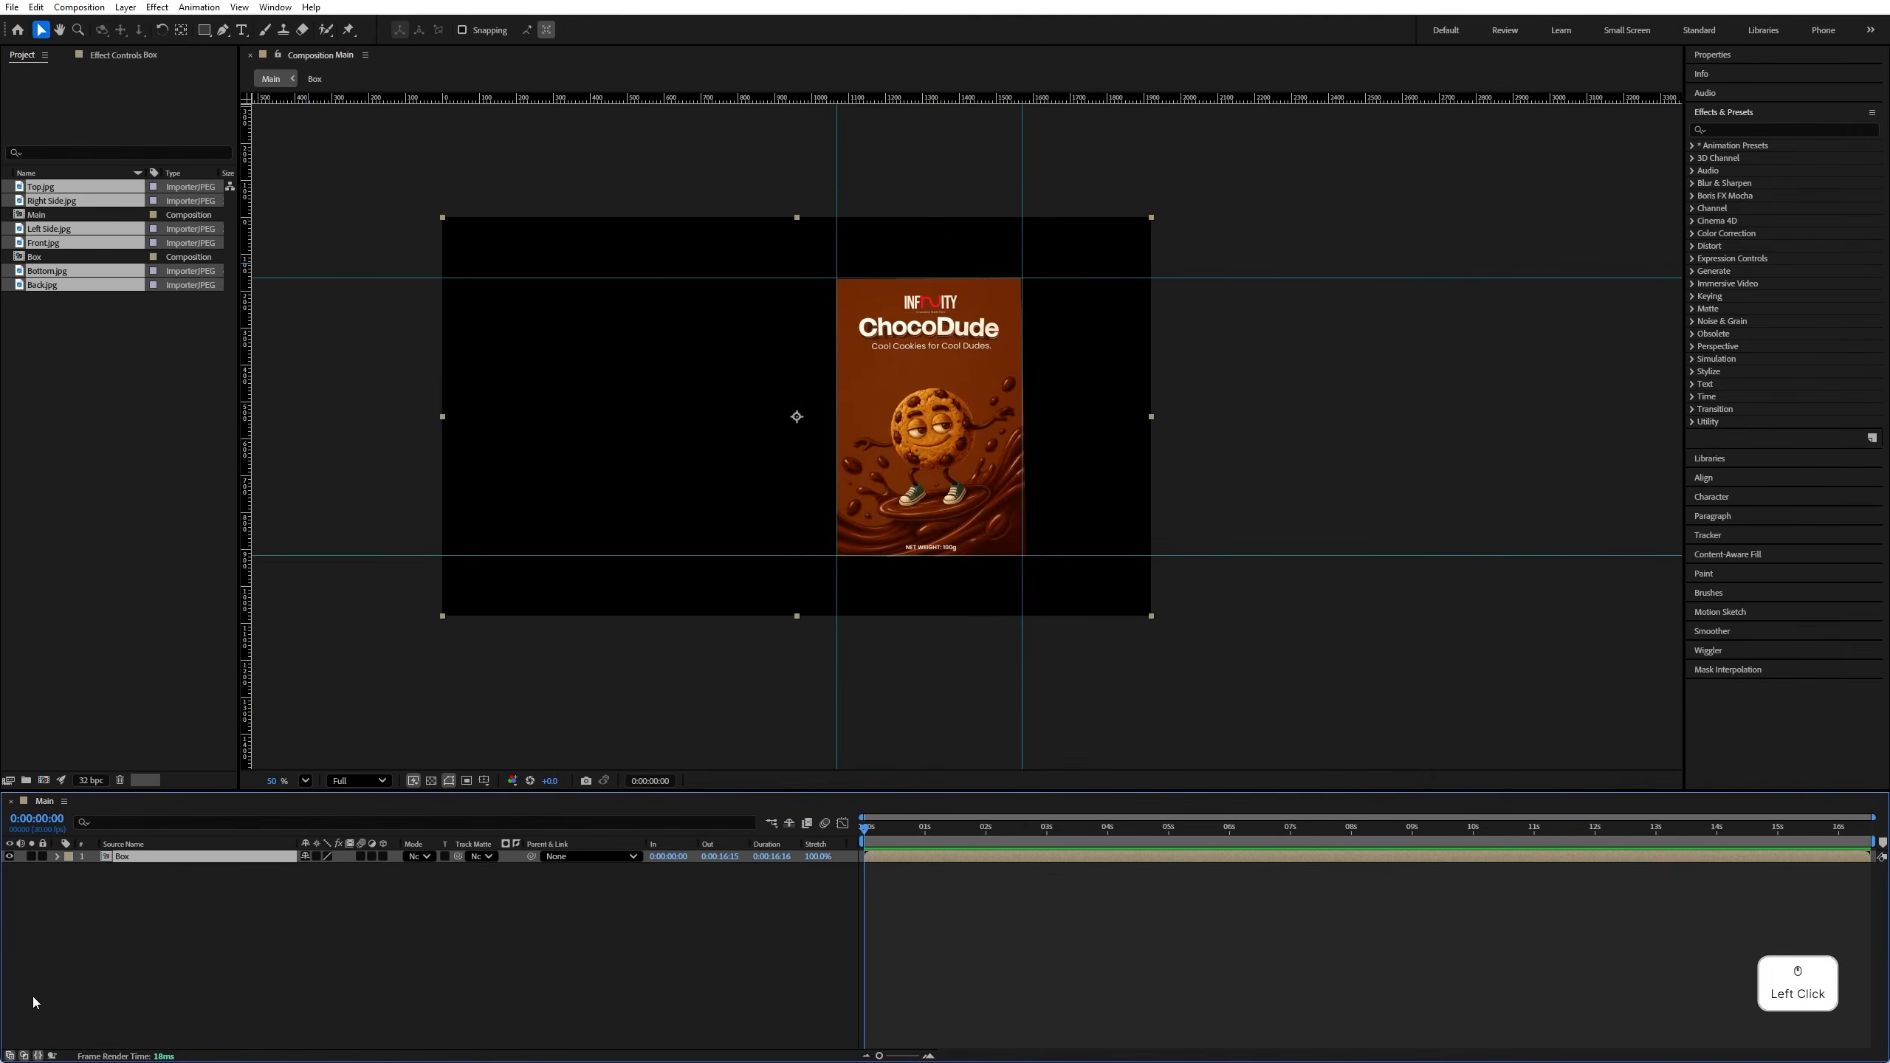
# Step: Make the Box precomp a 3D layer and enable Collapse Transformations on it
pyautogui.click(368, 870)
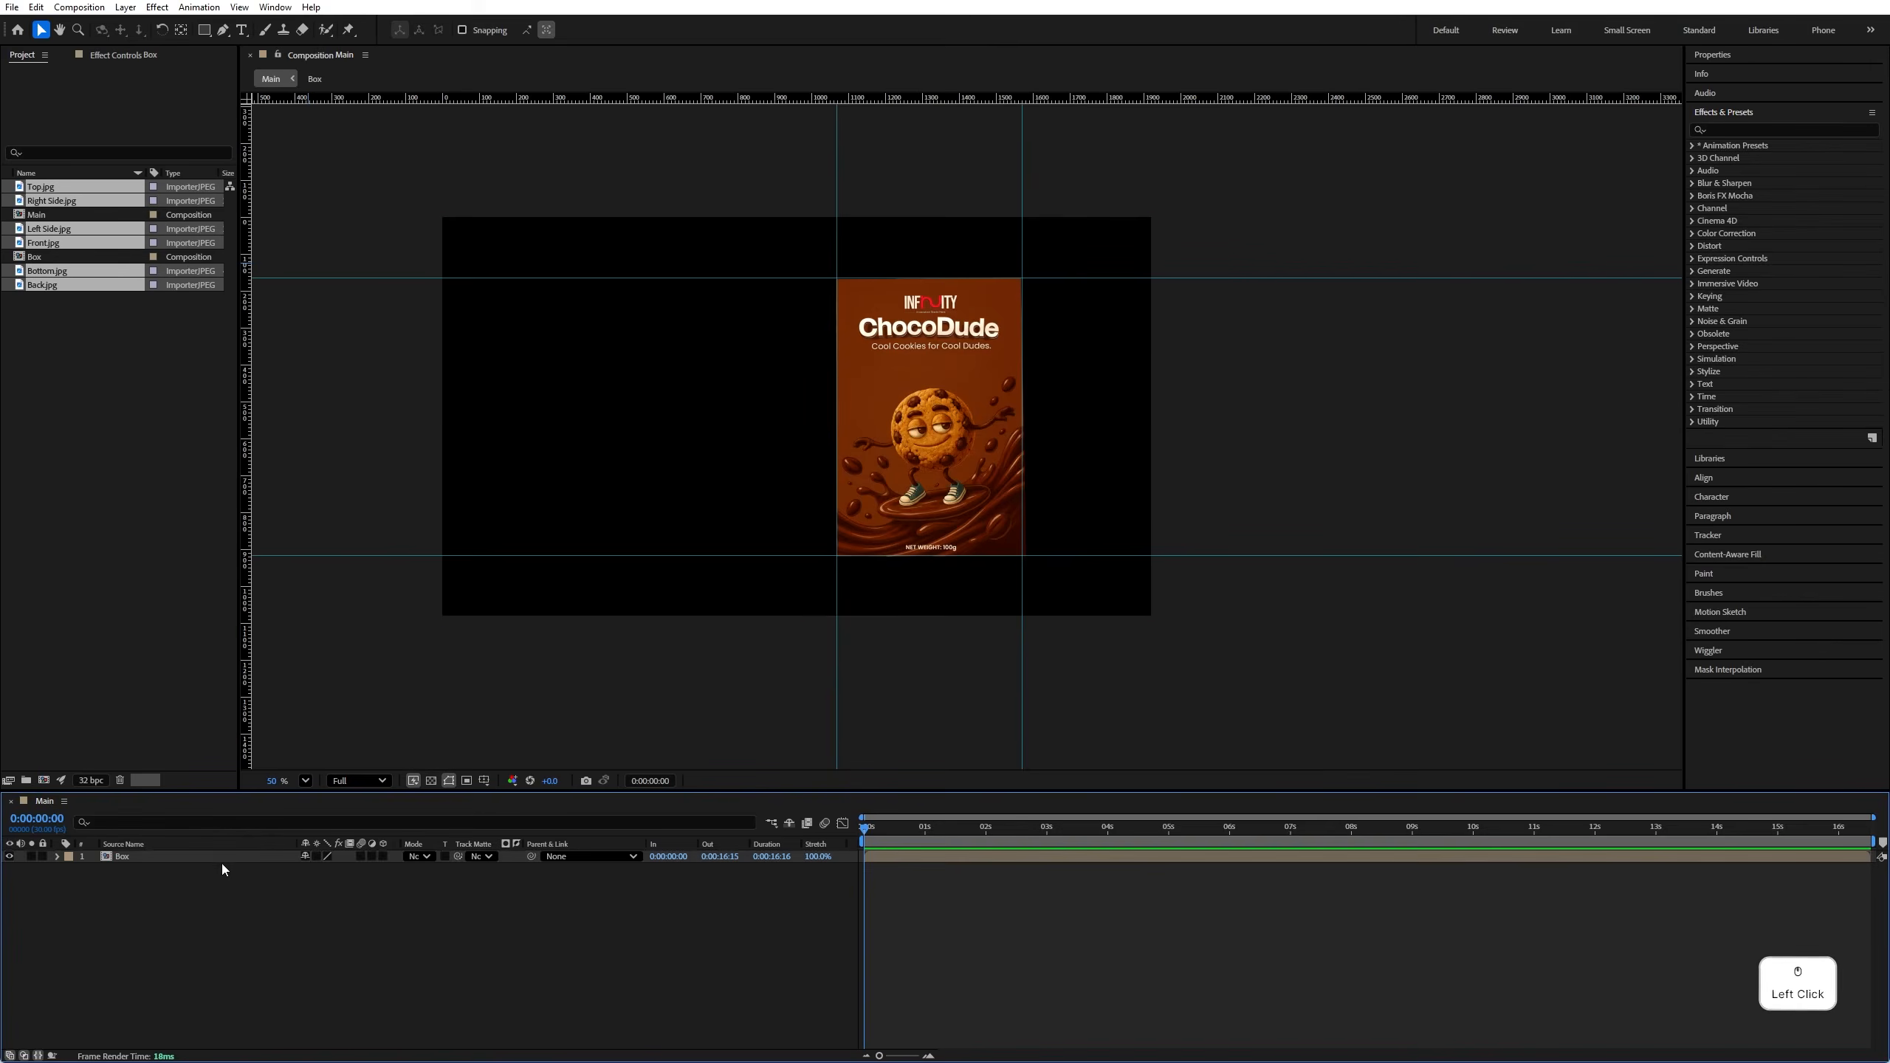
pyautogui.click(385, 857)
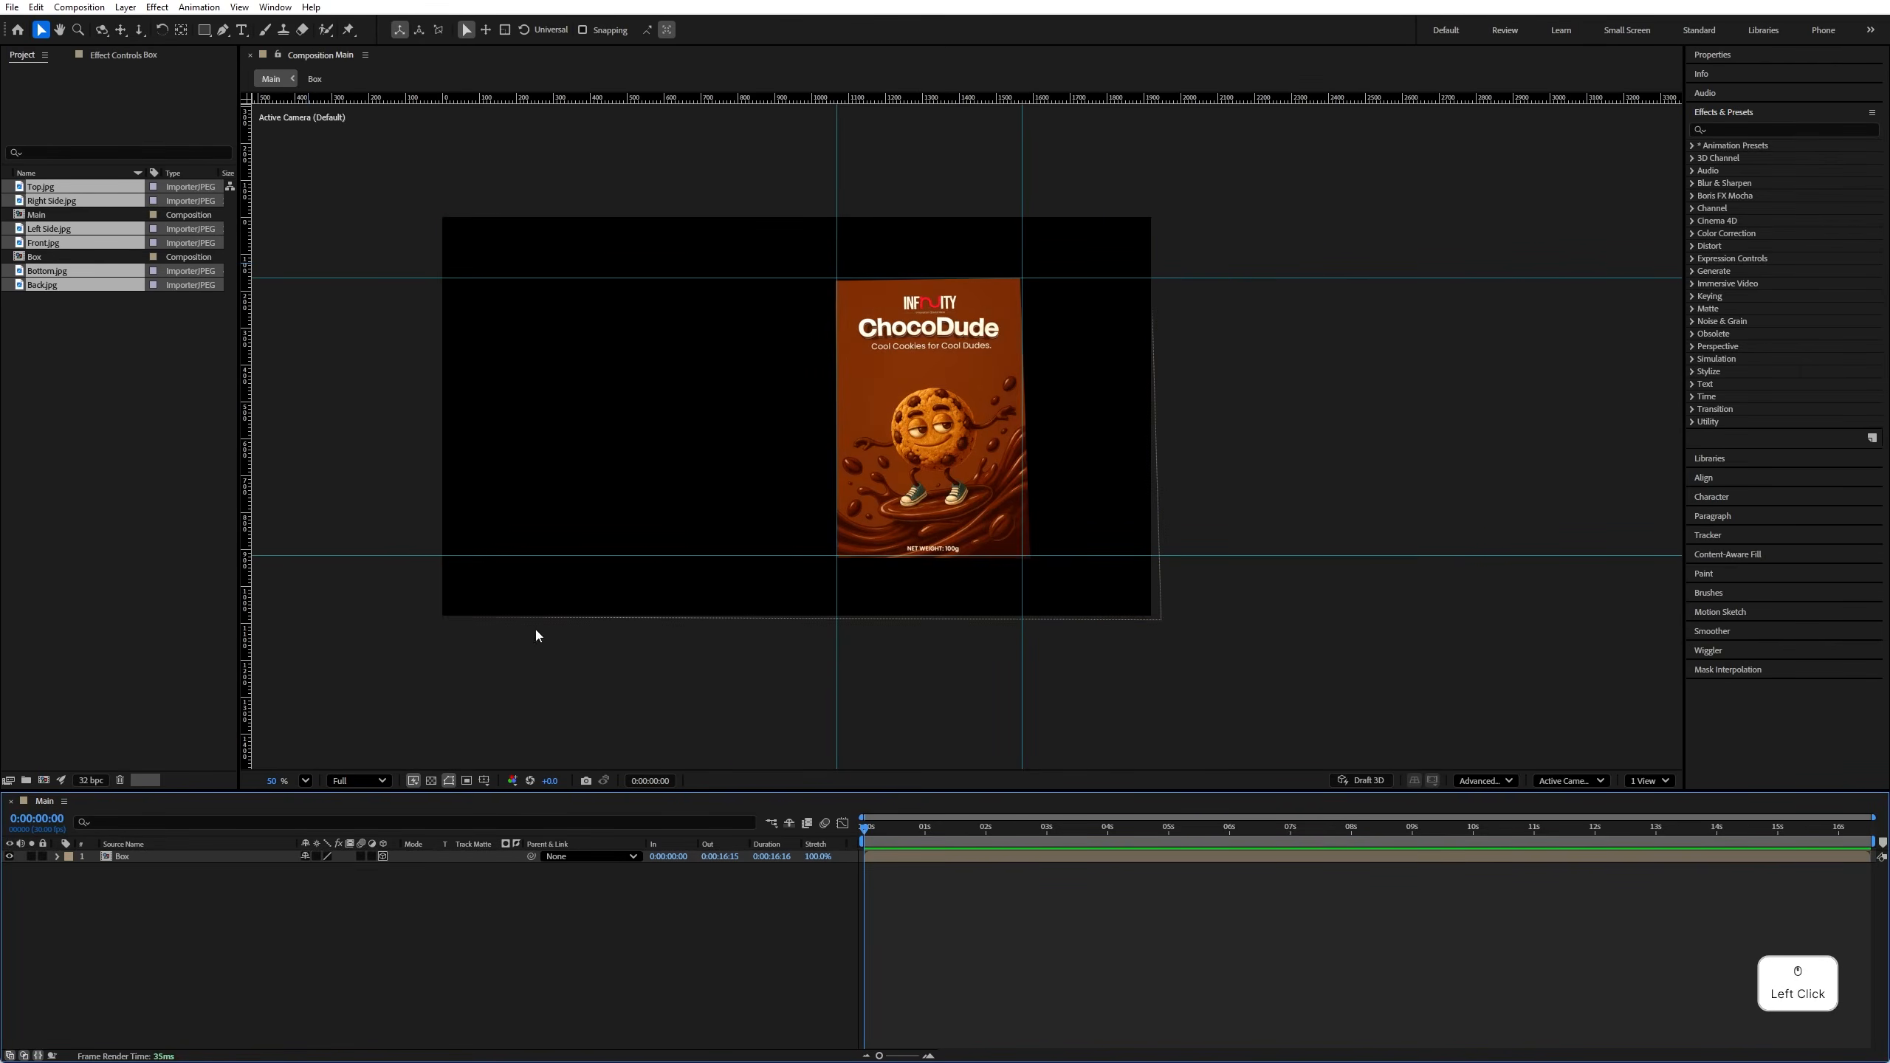
pyautogui.moveTo(938, 437); pyautogui.dragTo(824, 417)
pyautogui.hotkey('ctrl', 'z')
pyautogui.click(342, 905)
pyautogui.click(267, 857)
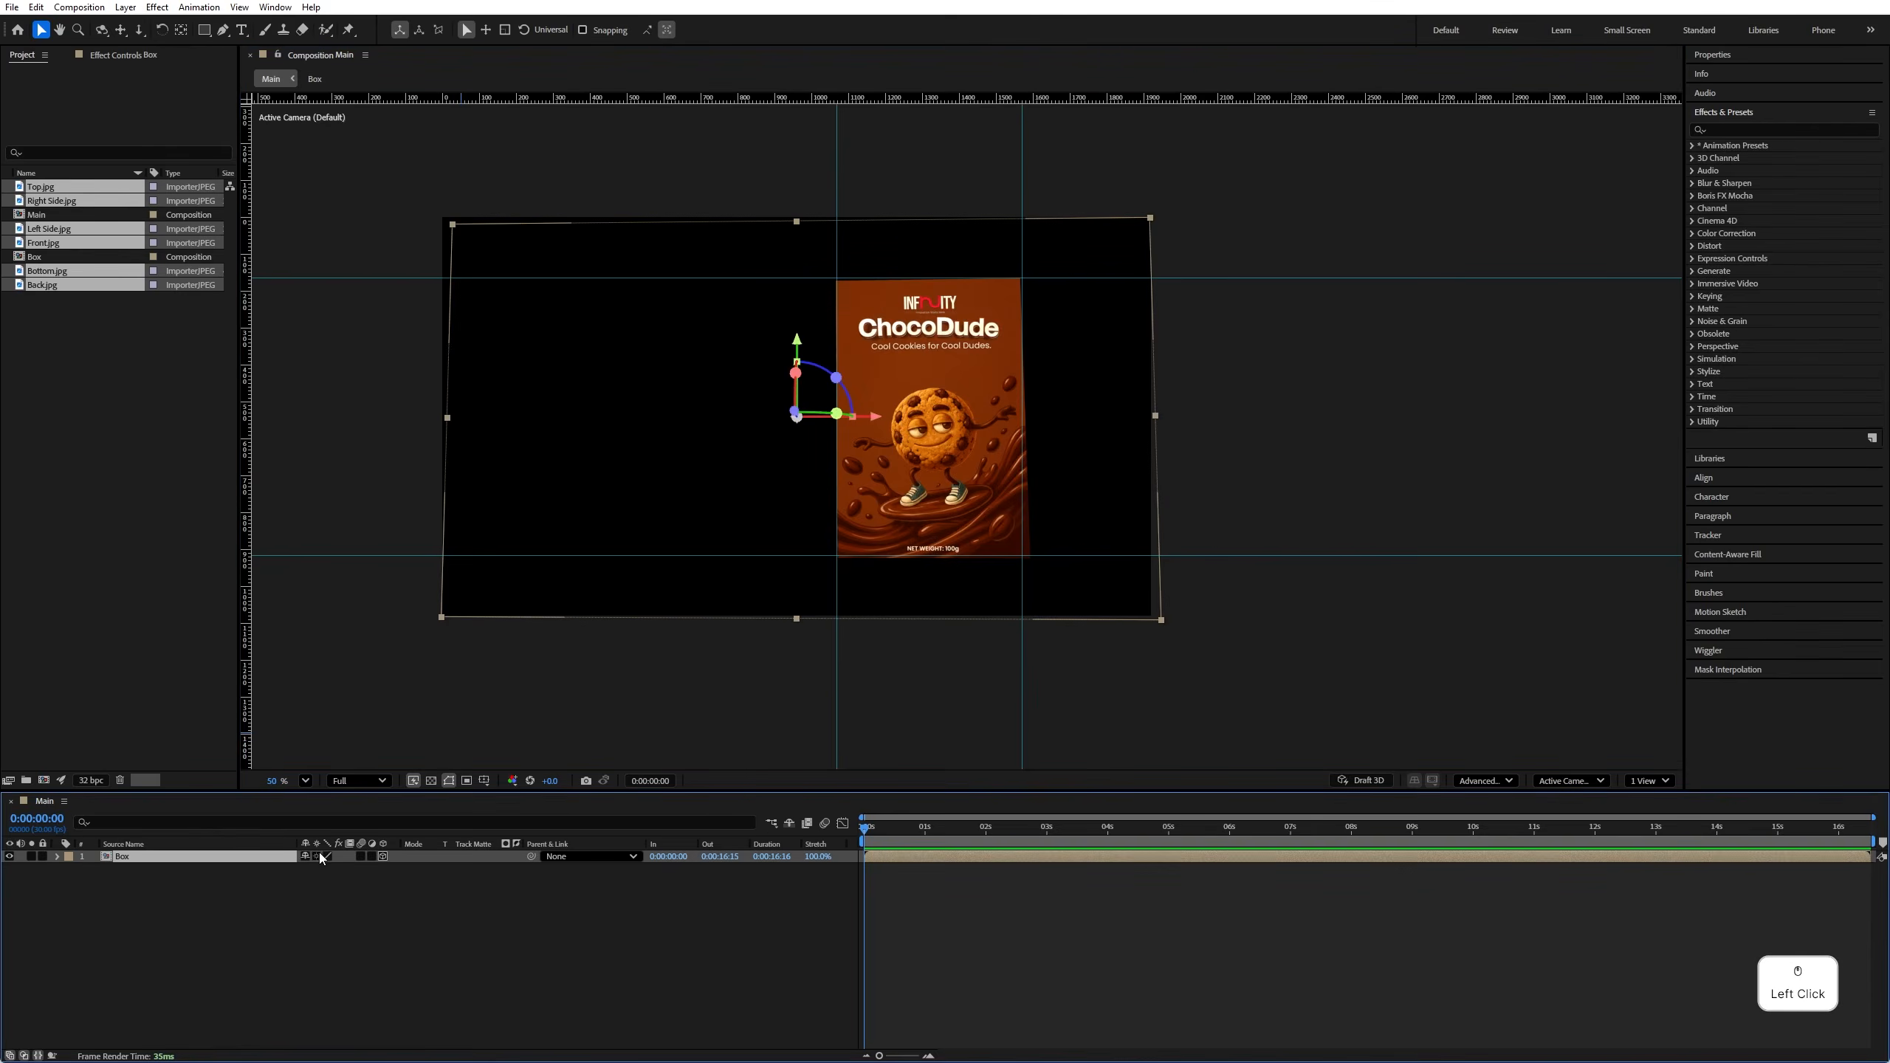
pyautogui.click(318, 855)
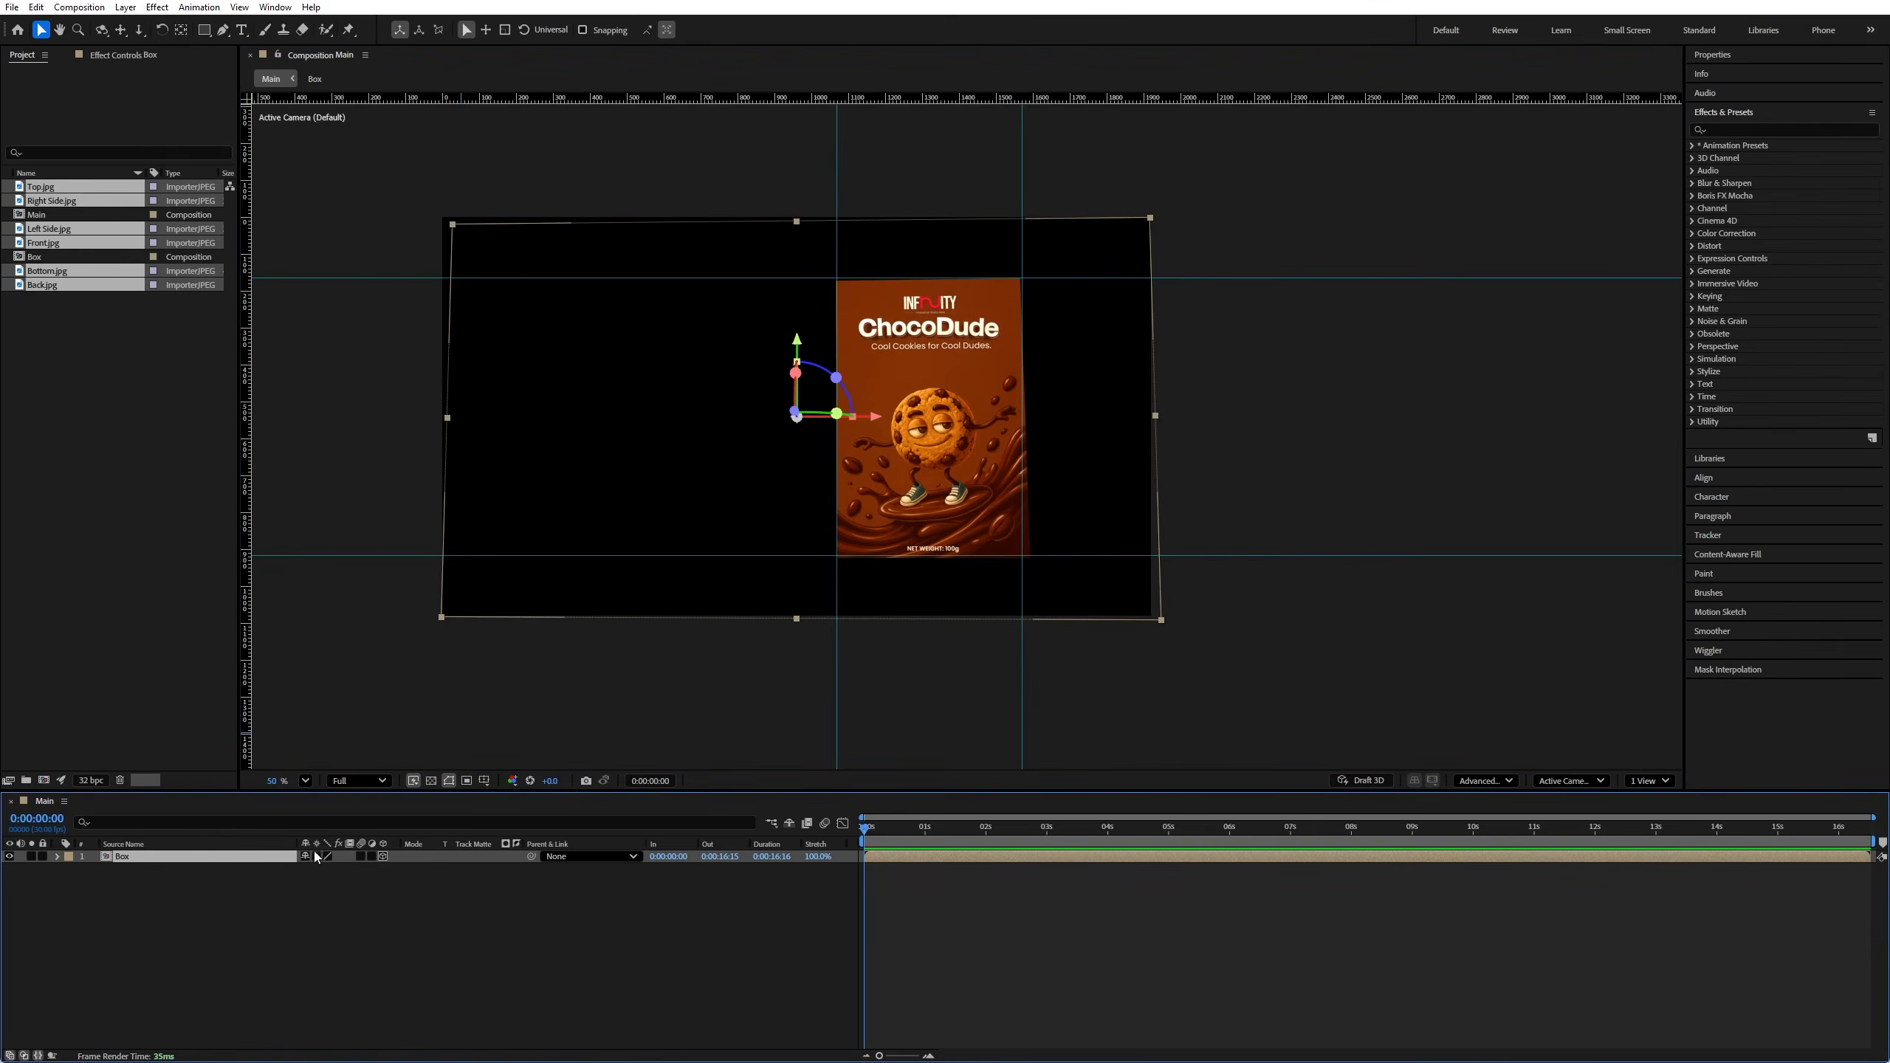
# Step: Try rotating the Box layer about its X axis, and undo that rotation
pyautogui.press('r')
pyautogui.moveTo(318, 882); pyautogui.dragTo(459, 903)
pyautogui.hotkey('ctrl', 'z')
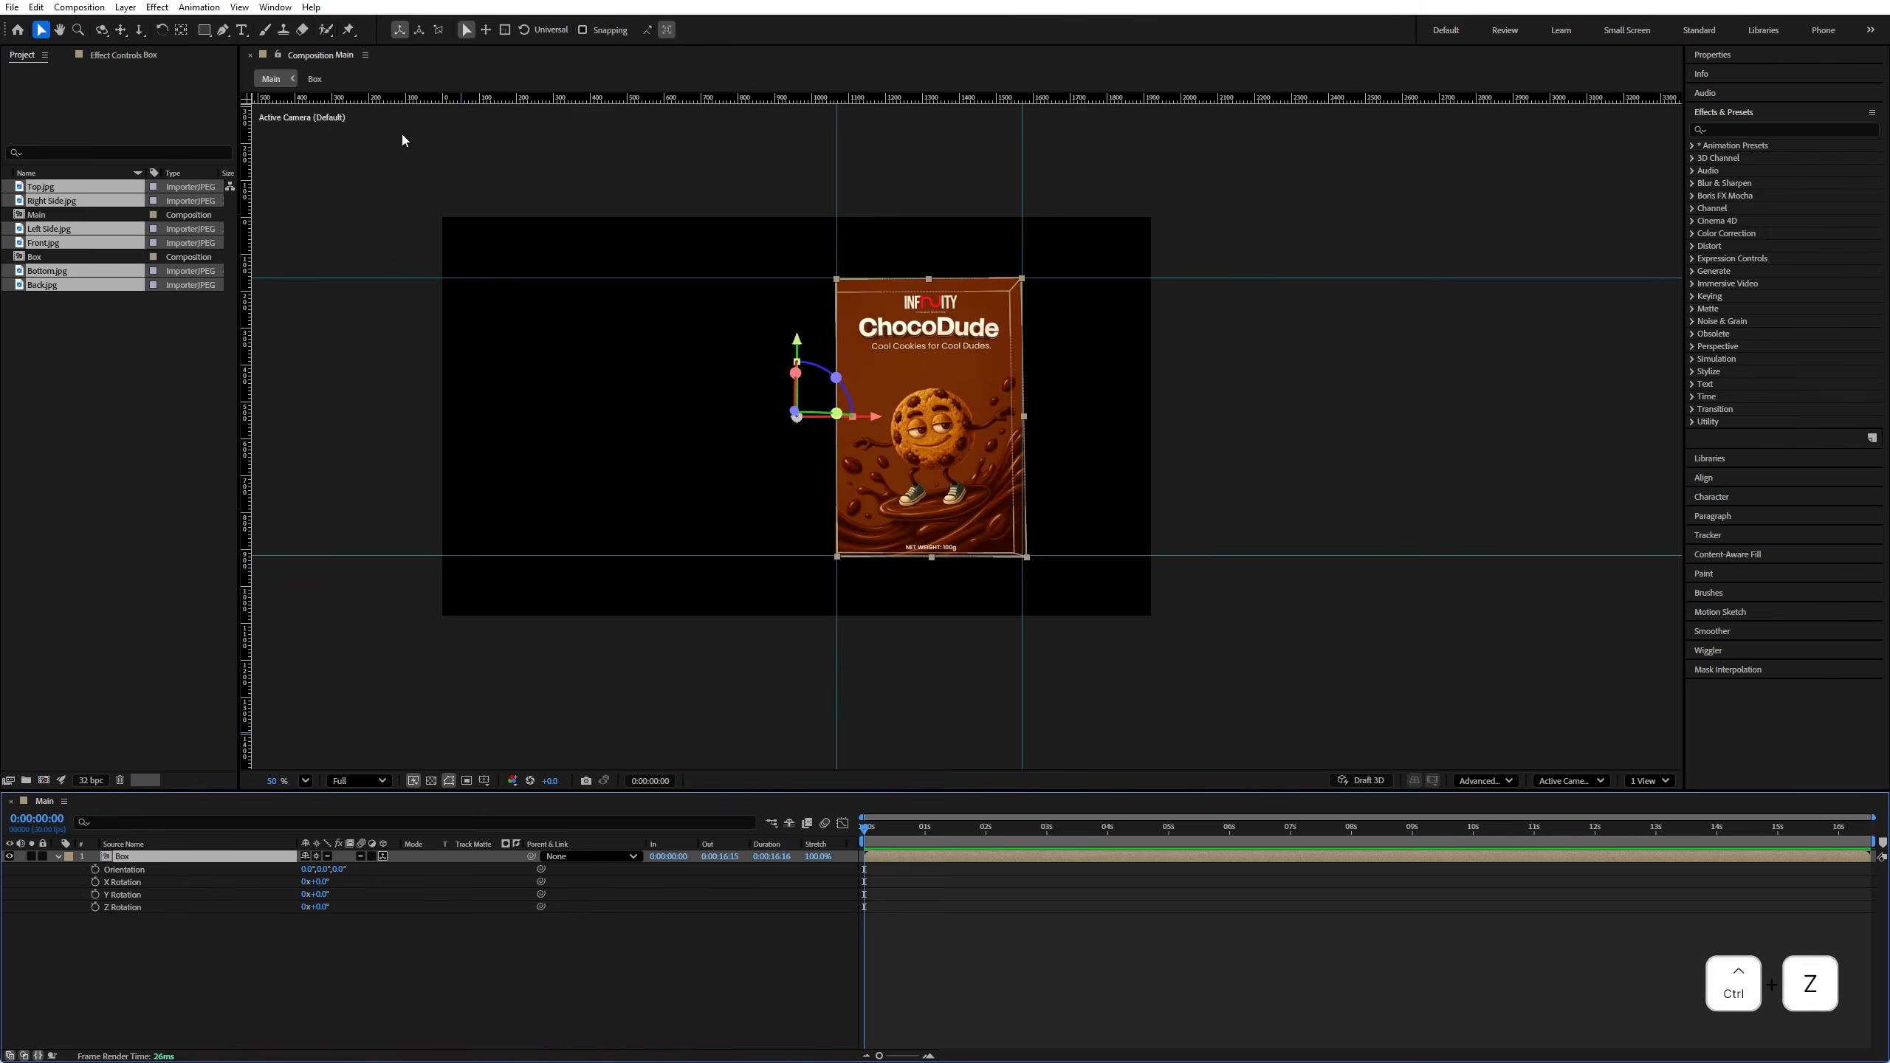
# Step: Move the Box layer's anchor point horizontally to the middle of the front face with the Pan Behind tool
pyautogui.click(181, 29)
pyautogui.scroll(5, 855, 410)
pyautogui.moveTo(835, 437); pyautogui.dragTo(1071, 439)
pyautogui.scroll(-3, 986, 450)
# Step: Move the Box layer's anchor point to the middle of the box's depth in the Top view, and return to the active camera
pyautogui.click(1563, 781)
pyautogui.click(1567, 589)
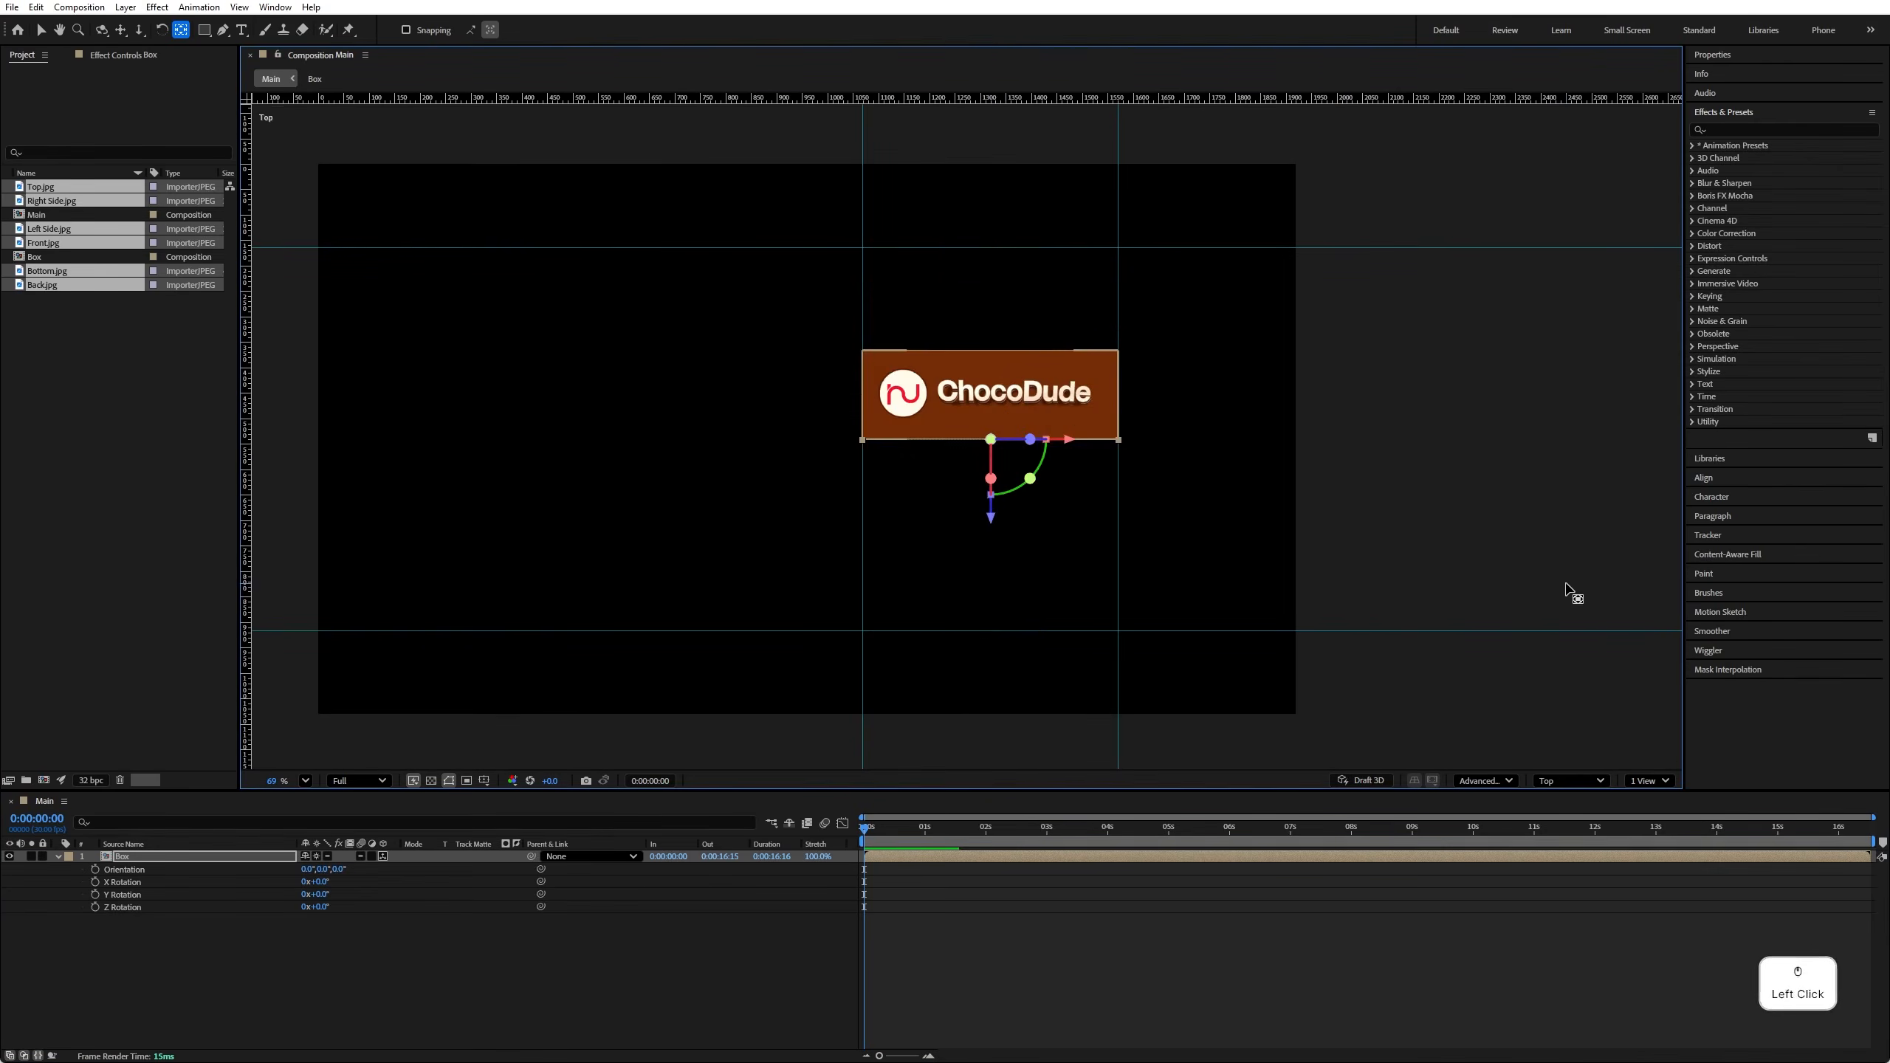
pyautogui.moveTo(993, 521); pyautogui.dragTo(1000, 402)
pyautogui.click(1569, 781)
pyautogui.click(1568, 524)
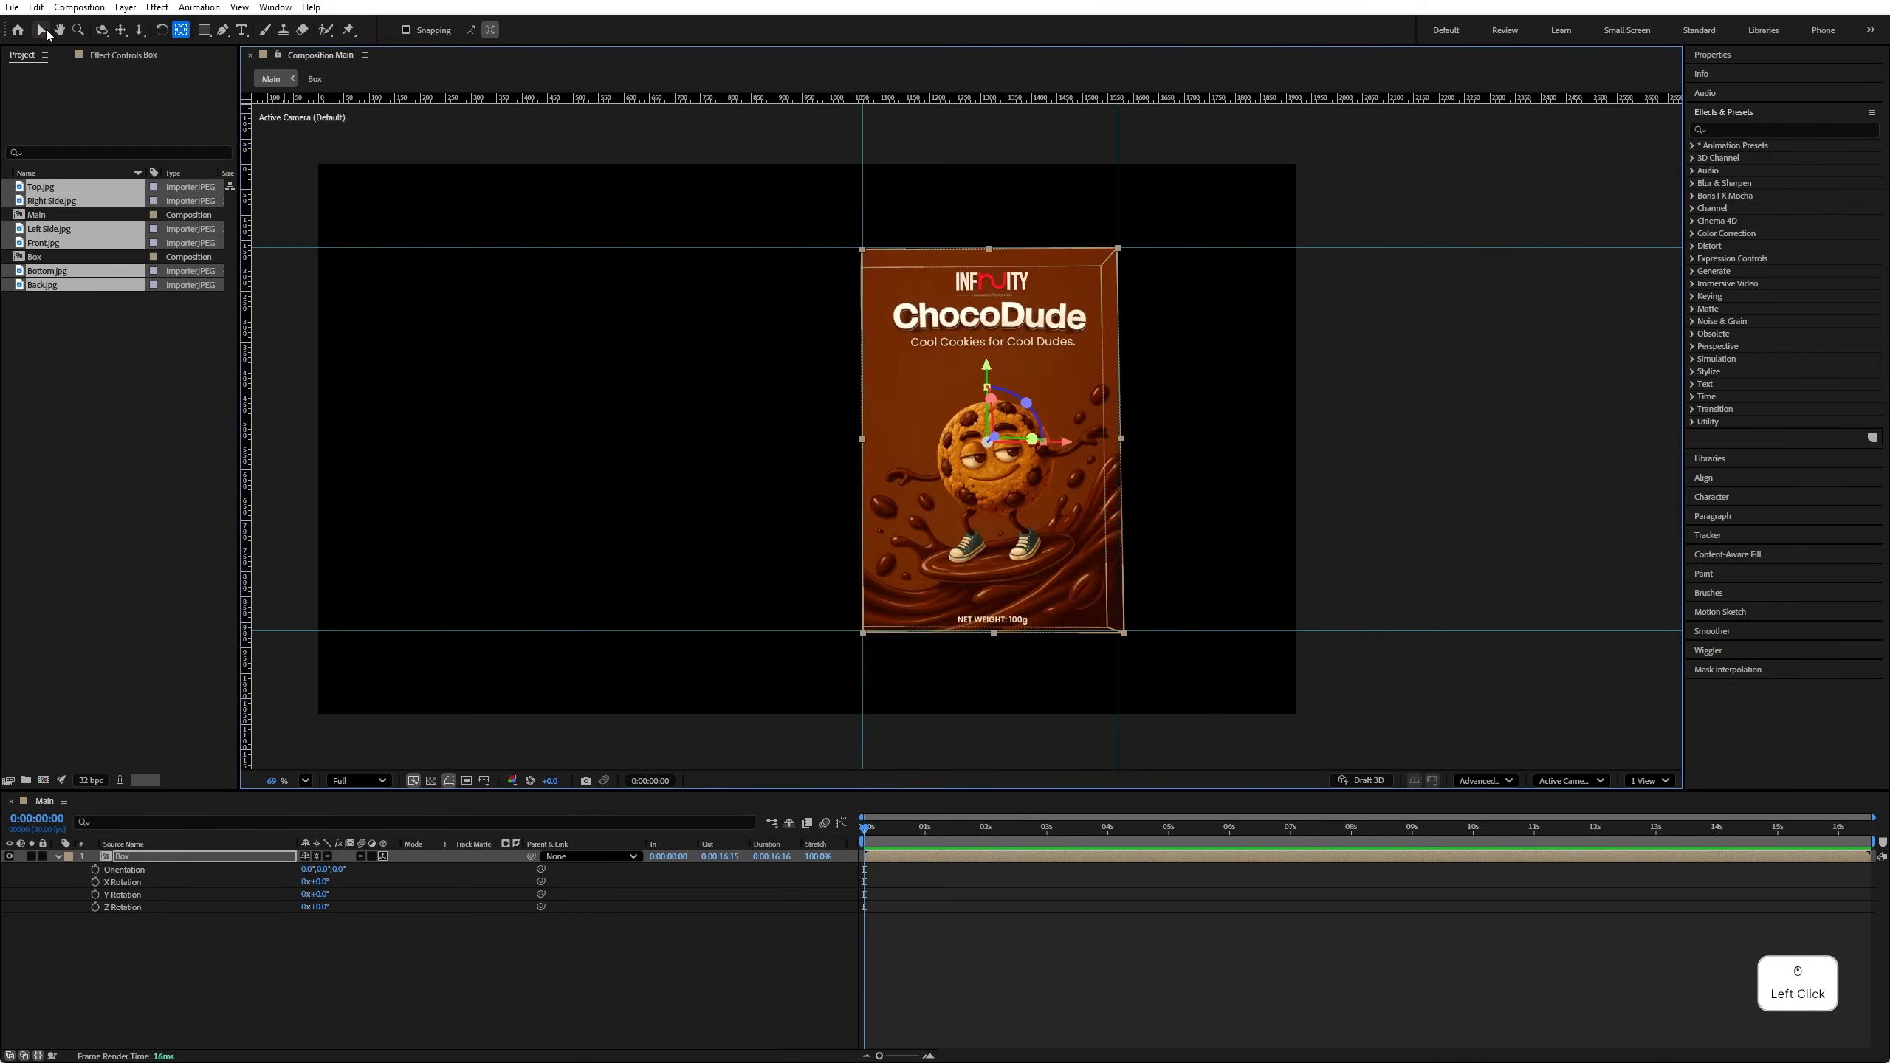
pyautogui.click(43, 30)
# Step: Remove the horizontal and vertical guides around the box from the composition
pyautogui.scroll(2, 334, 489)
pyautogui.scroll(-3, 998, 671)
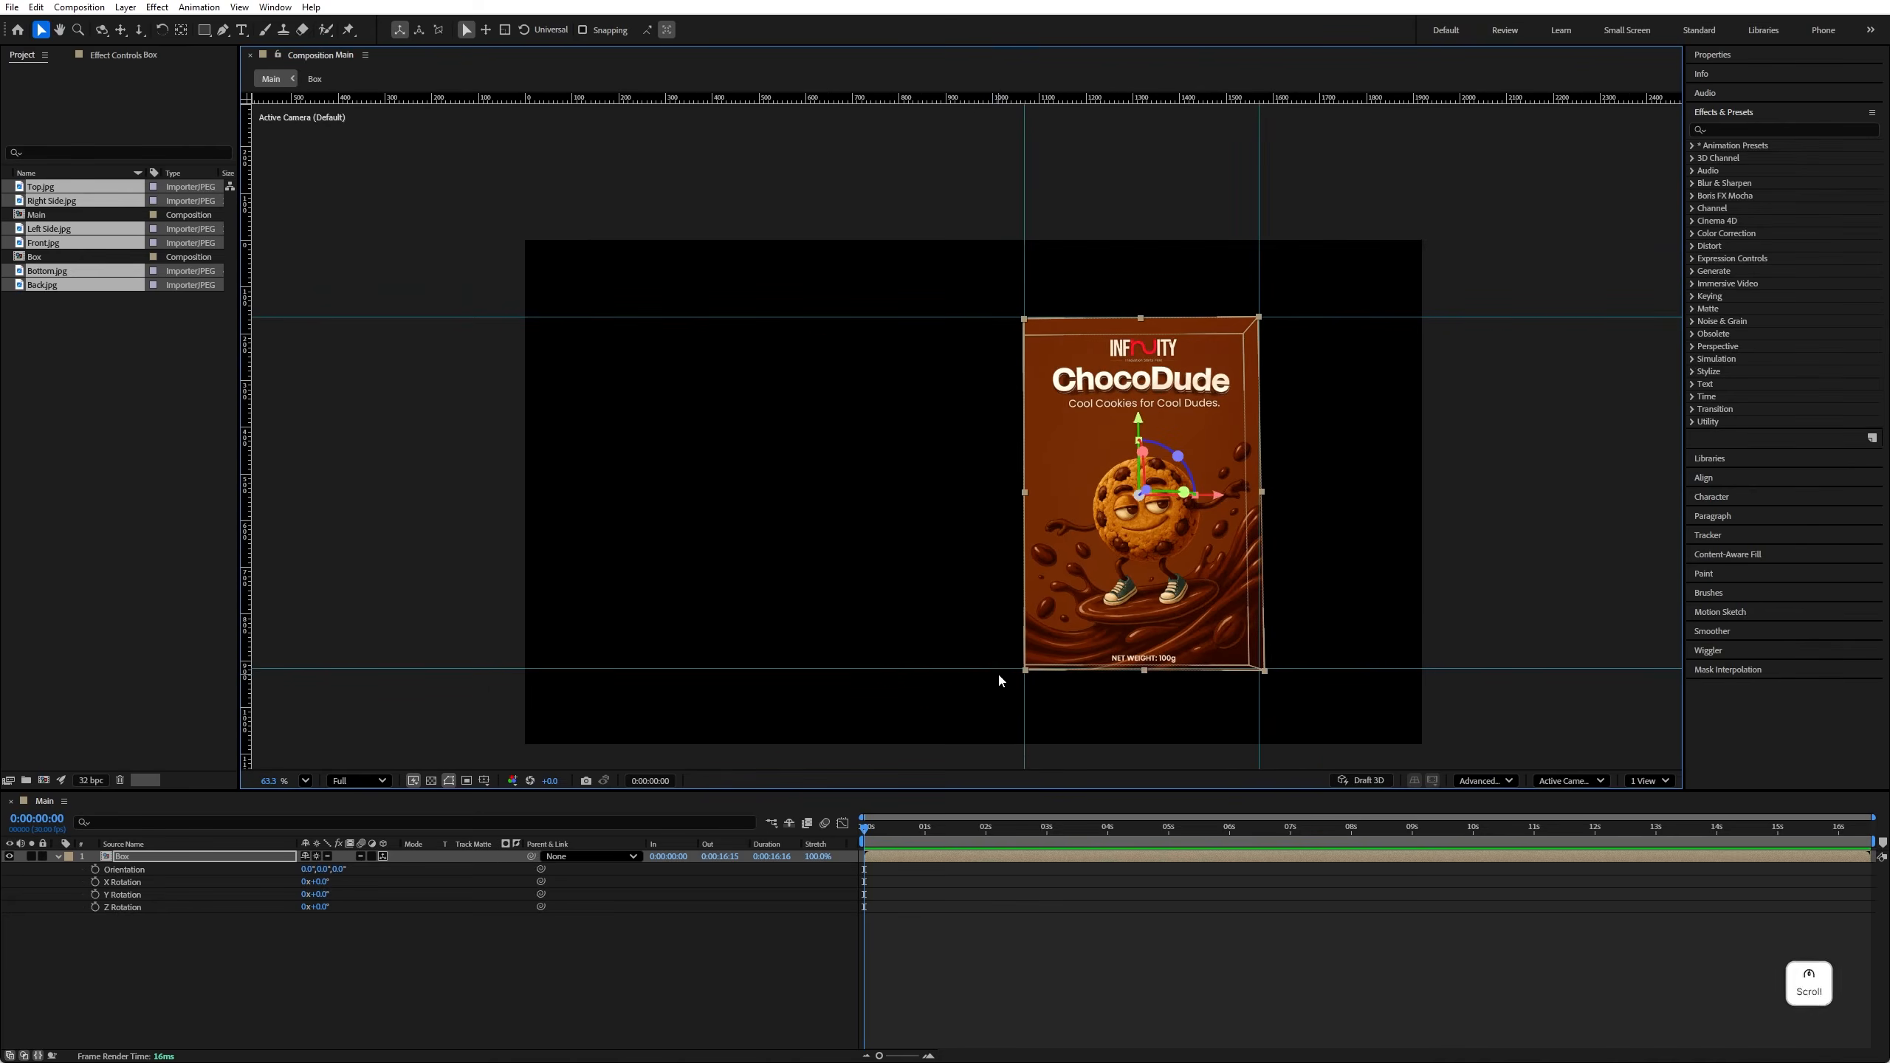
pyautogui.moveTo(938, 318); pyautogui.dragTo(959, 94)
pyautogui.moveTo(1024, 210); pyautogui.dragTo(173, 209)
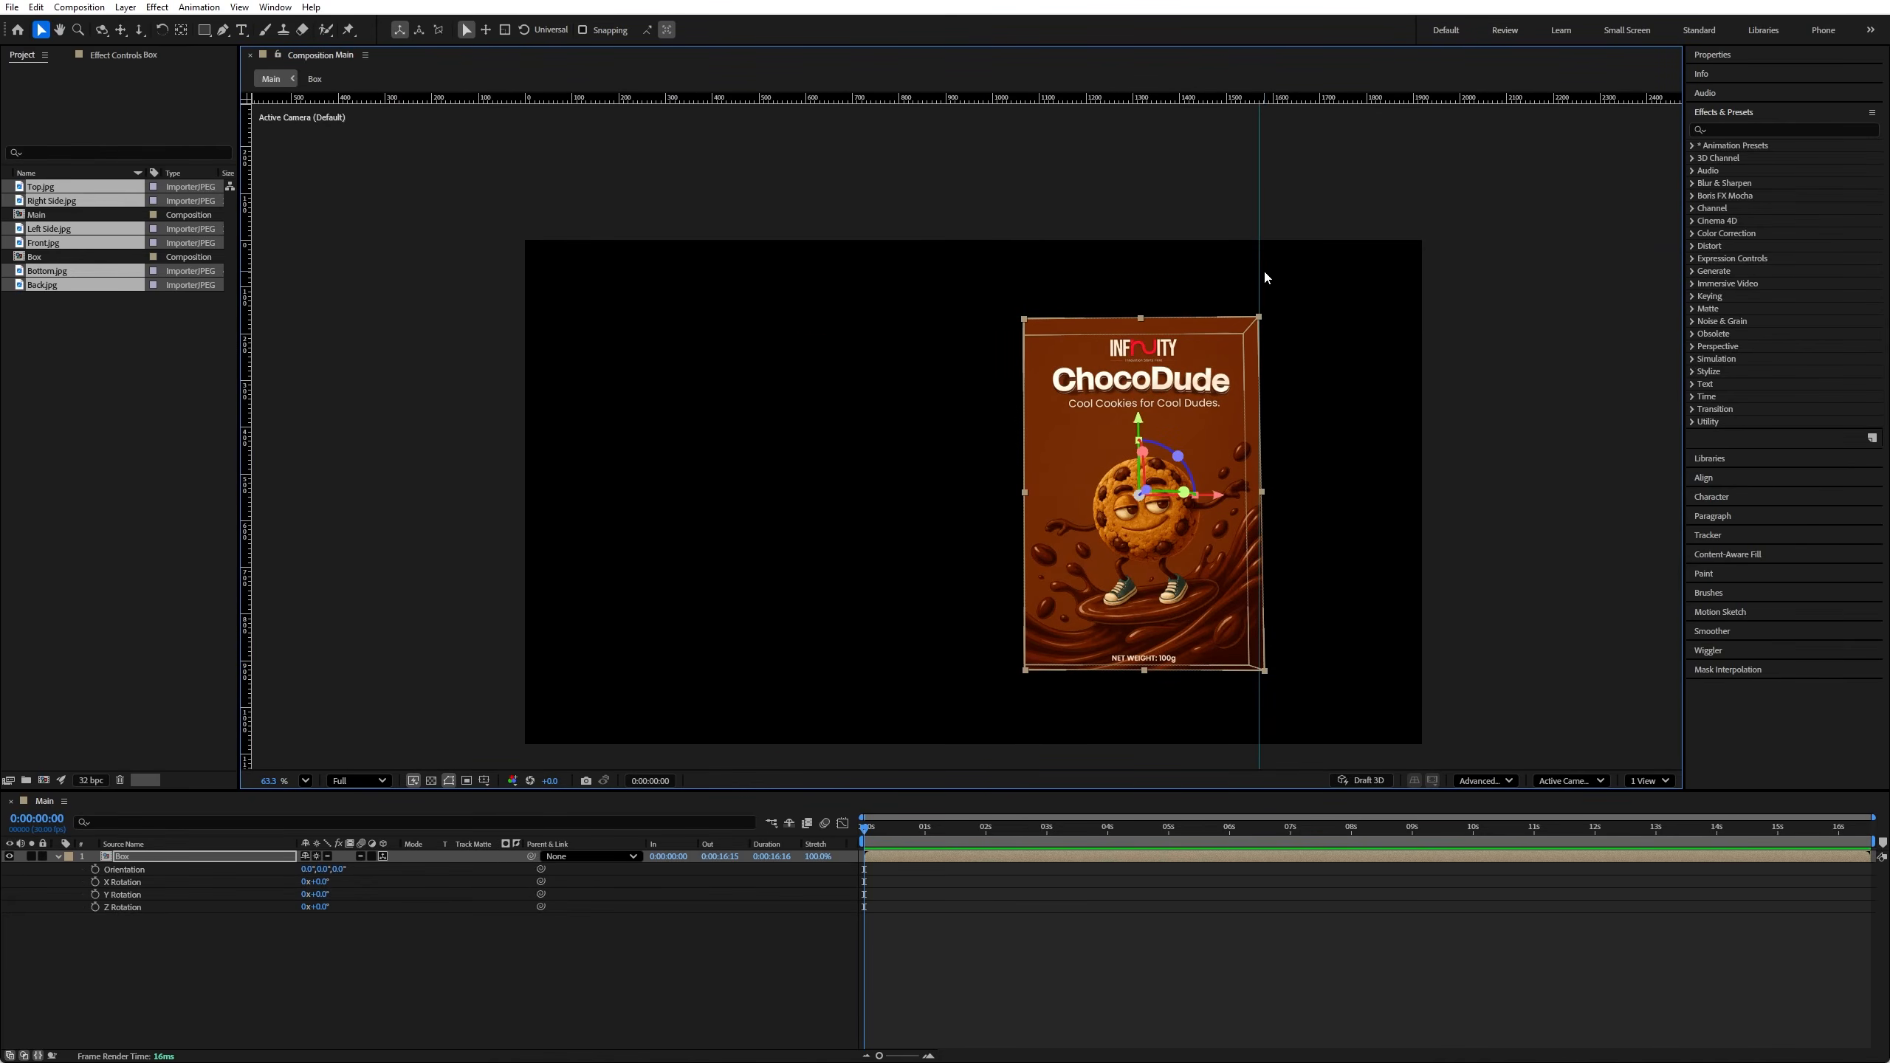
pyautogui.moveTo(1259, 257); pyautogui.dragTo(1831, 283)
# Step: Shift the Box layer horizontally to an X position of about 914, near the middle of the composition
pyautogui.click(122, 857)
pyautogui.press('p')
pyautogui.moveTo(309, 869); pyautogui.dragTo(186, 869)
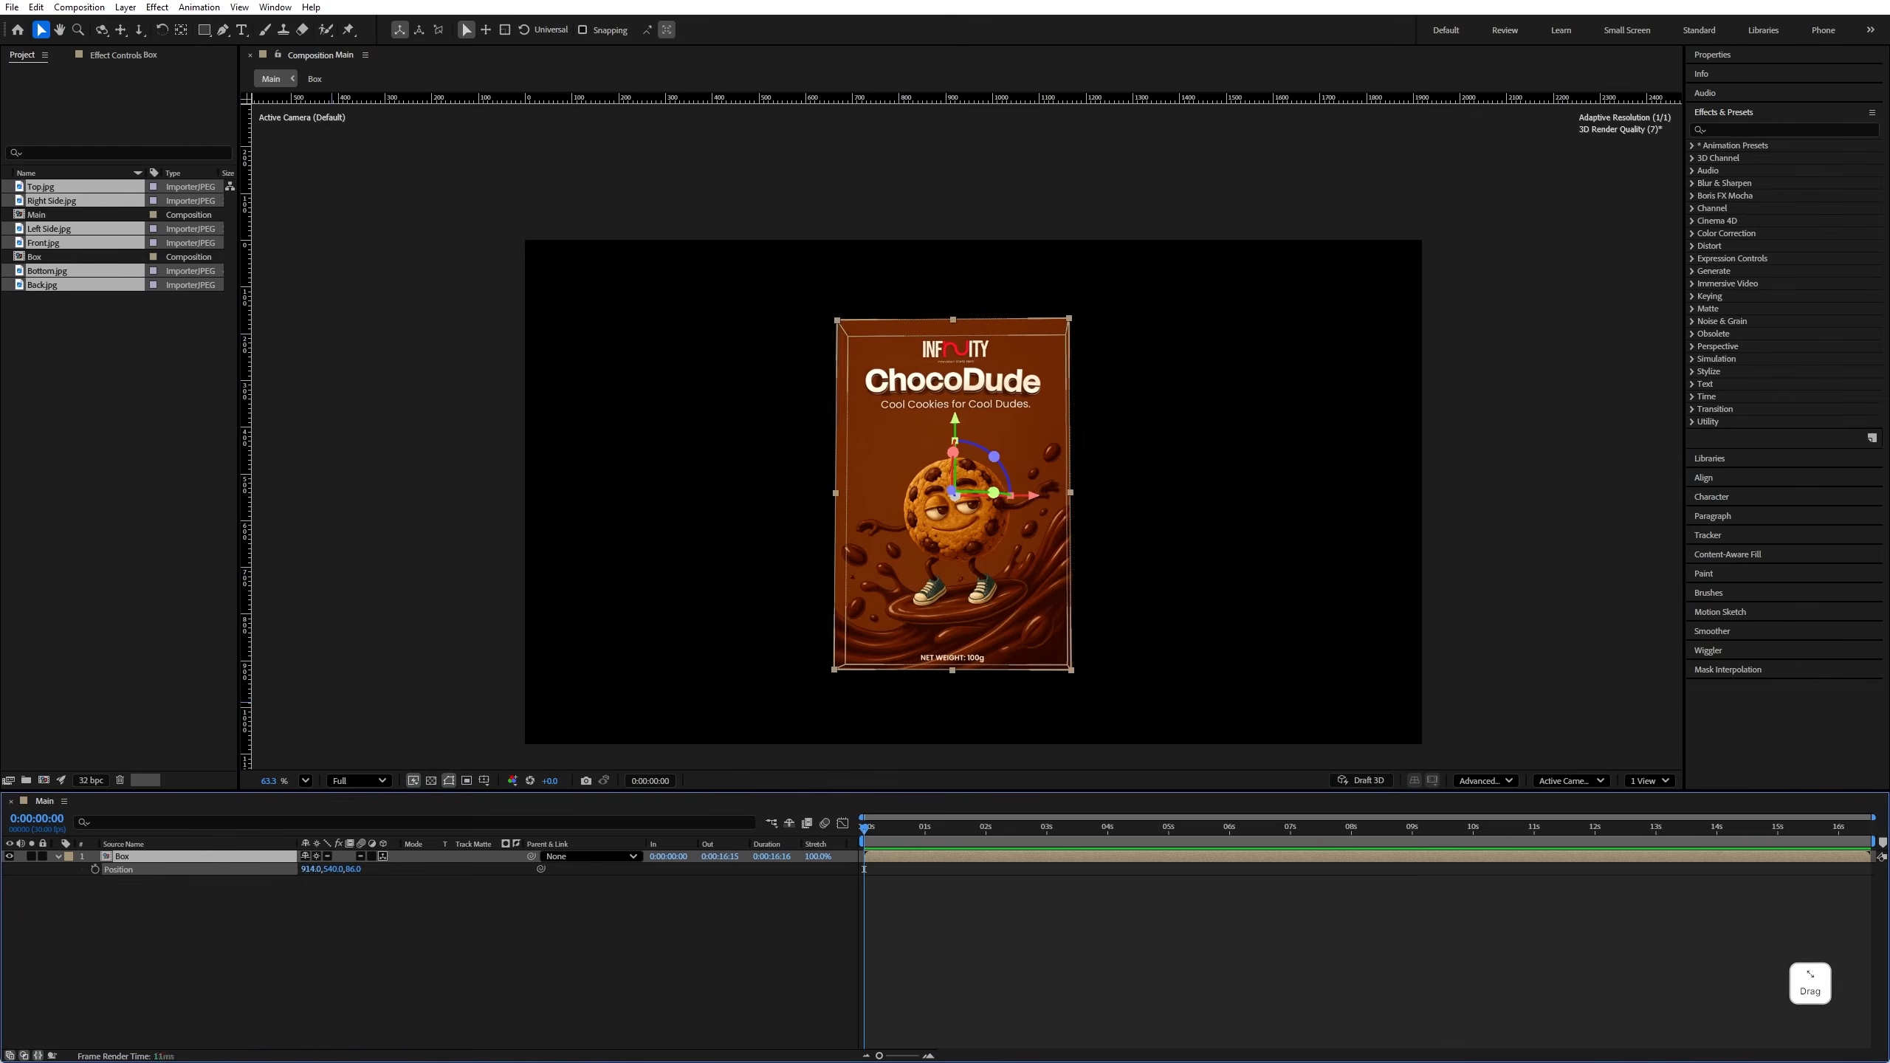
pyautogui.press('F2')
# Step: Scale the Box layer uniformly to 90%
pyautogui.click(238, 856)
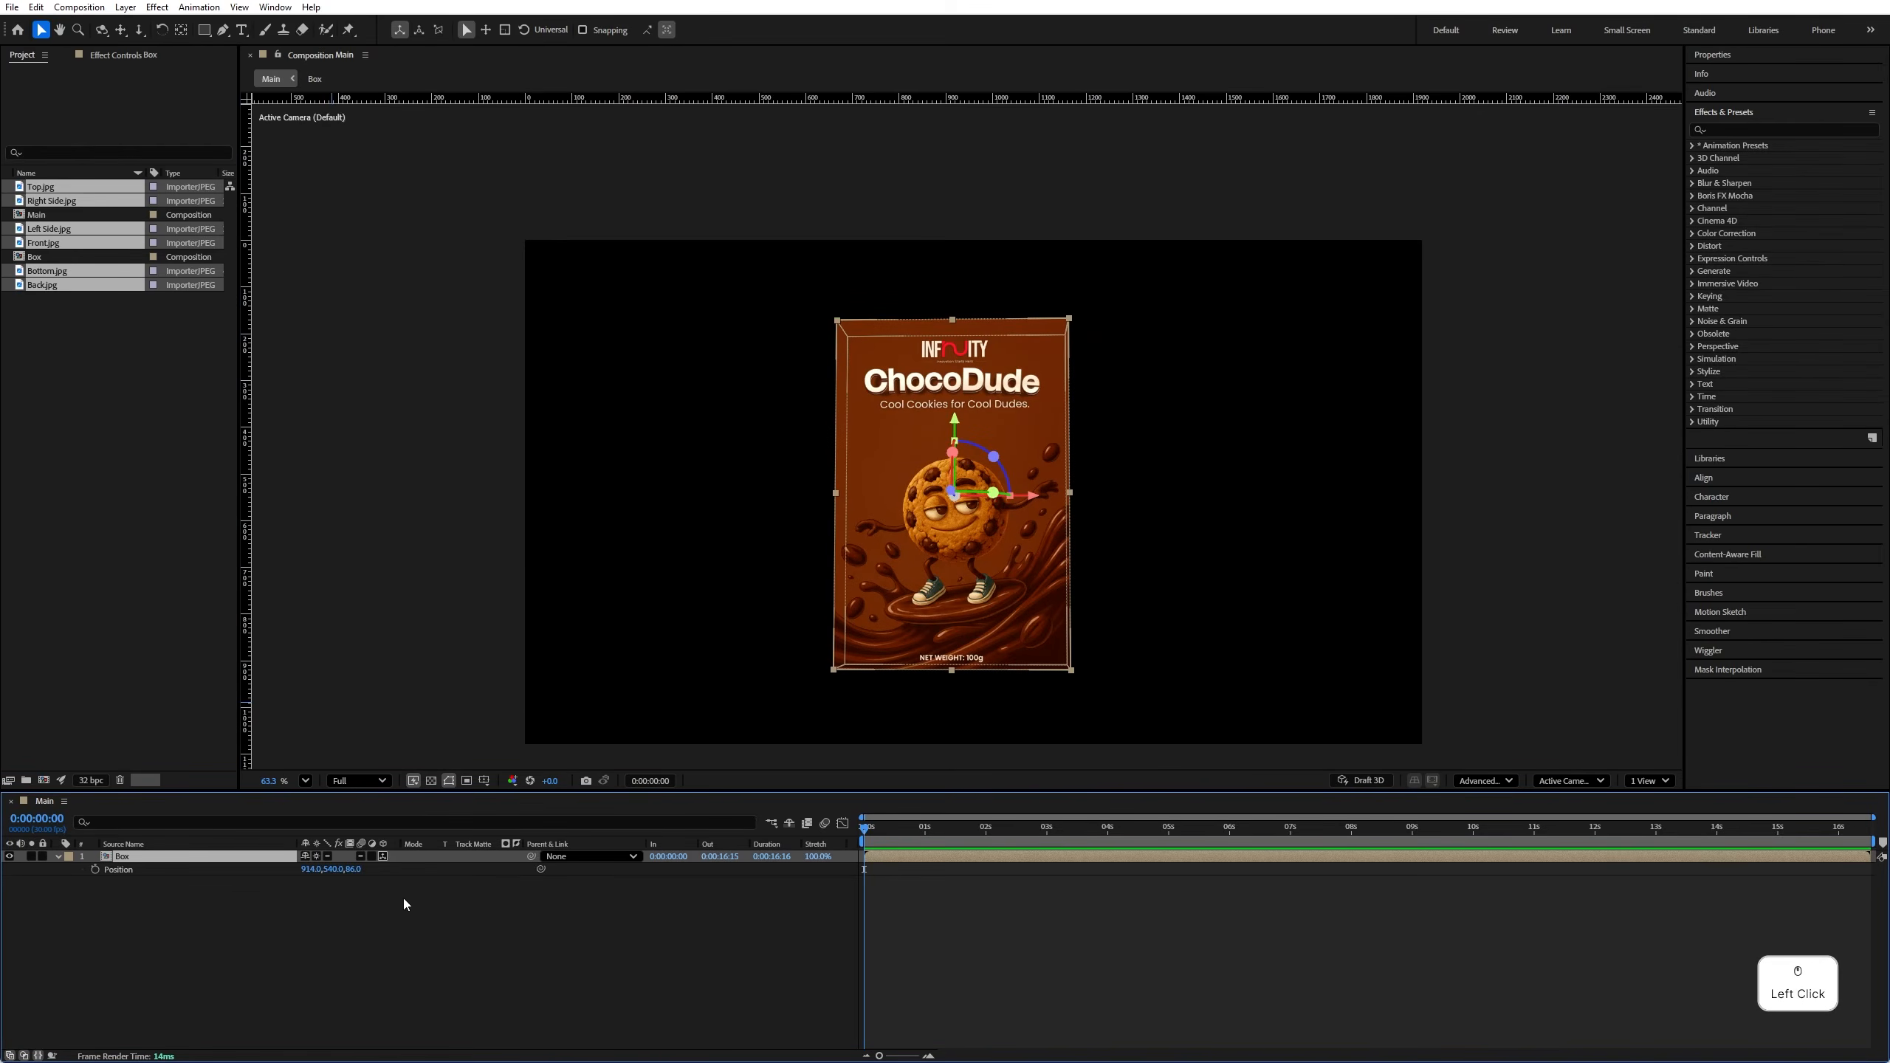
pyautogui.press('s')
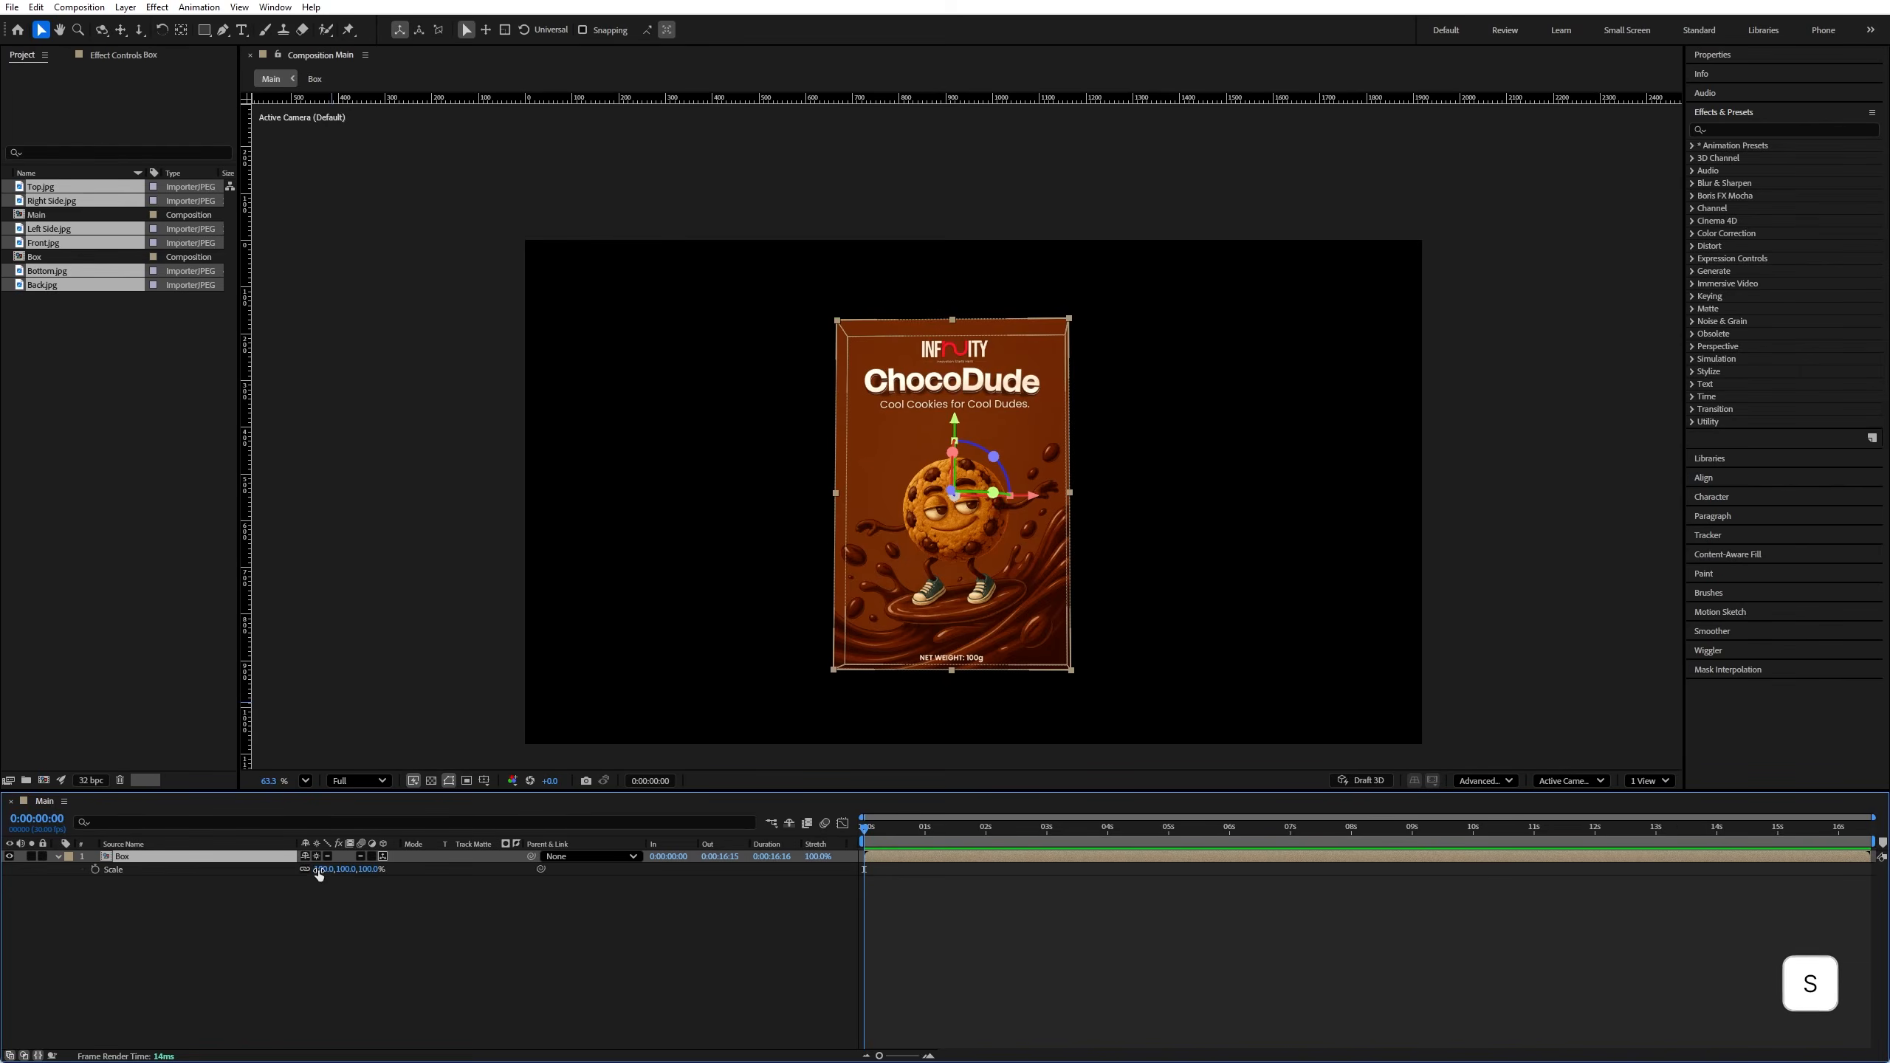
pyautogui.click(319, 870)
pyautogui.write('9')
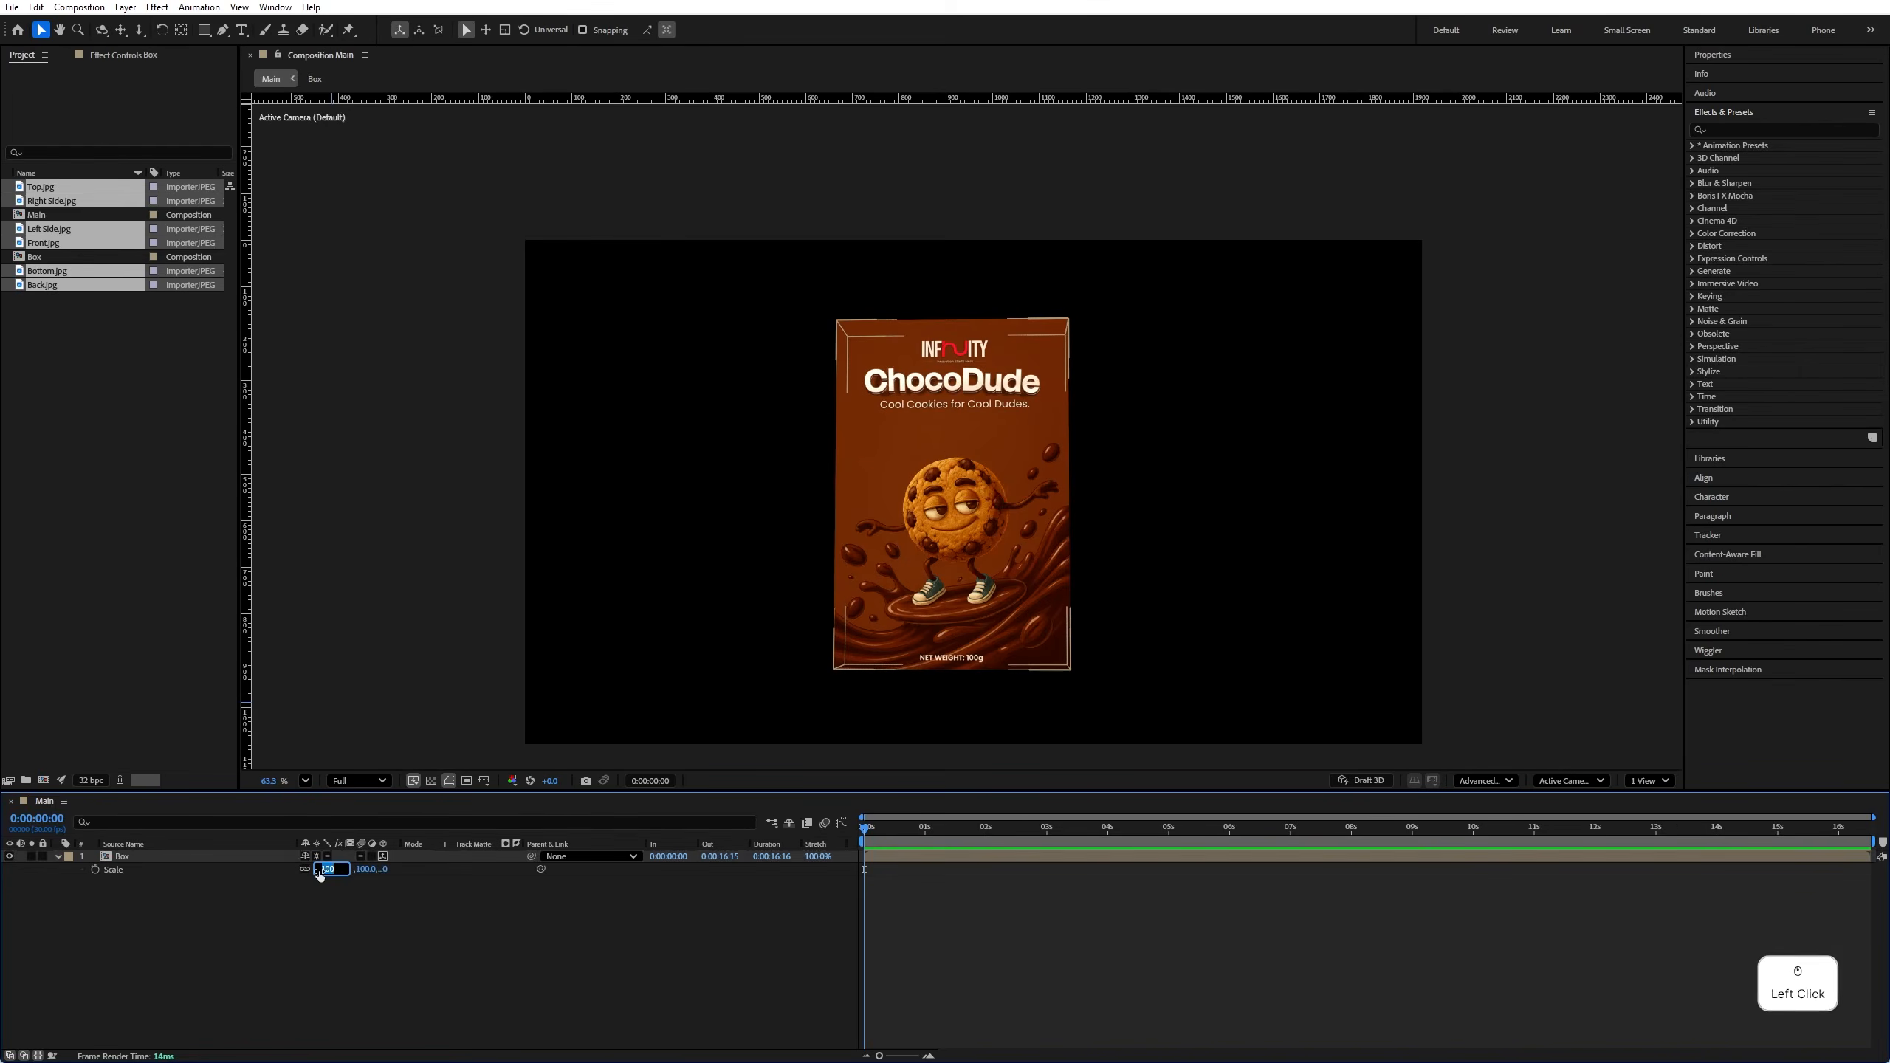
pyautogui.write('0')
pyautogui.press('Return')
# Step: Start keyframing the Box layer's Orientation and Y Rotation at the beginning of the Main composition
pyautogui.press('r')
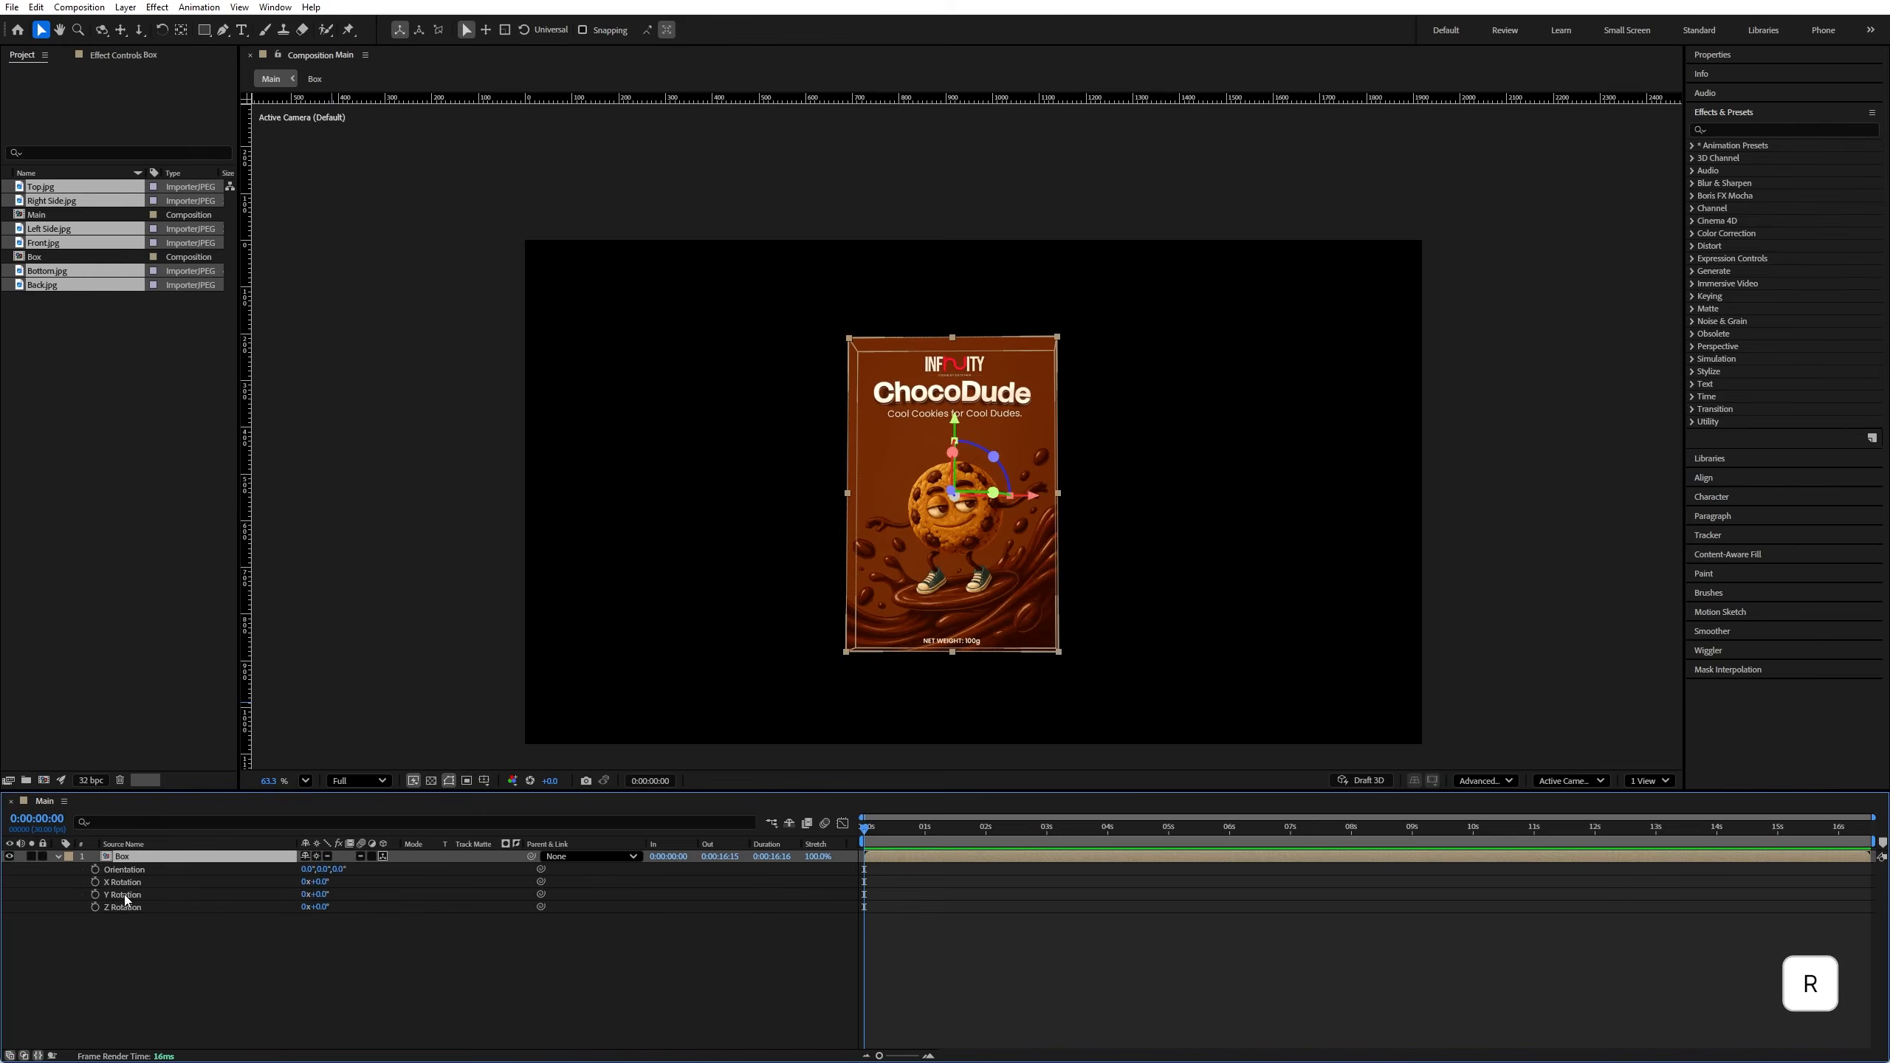
pyautogui.click(353, 905)
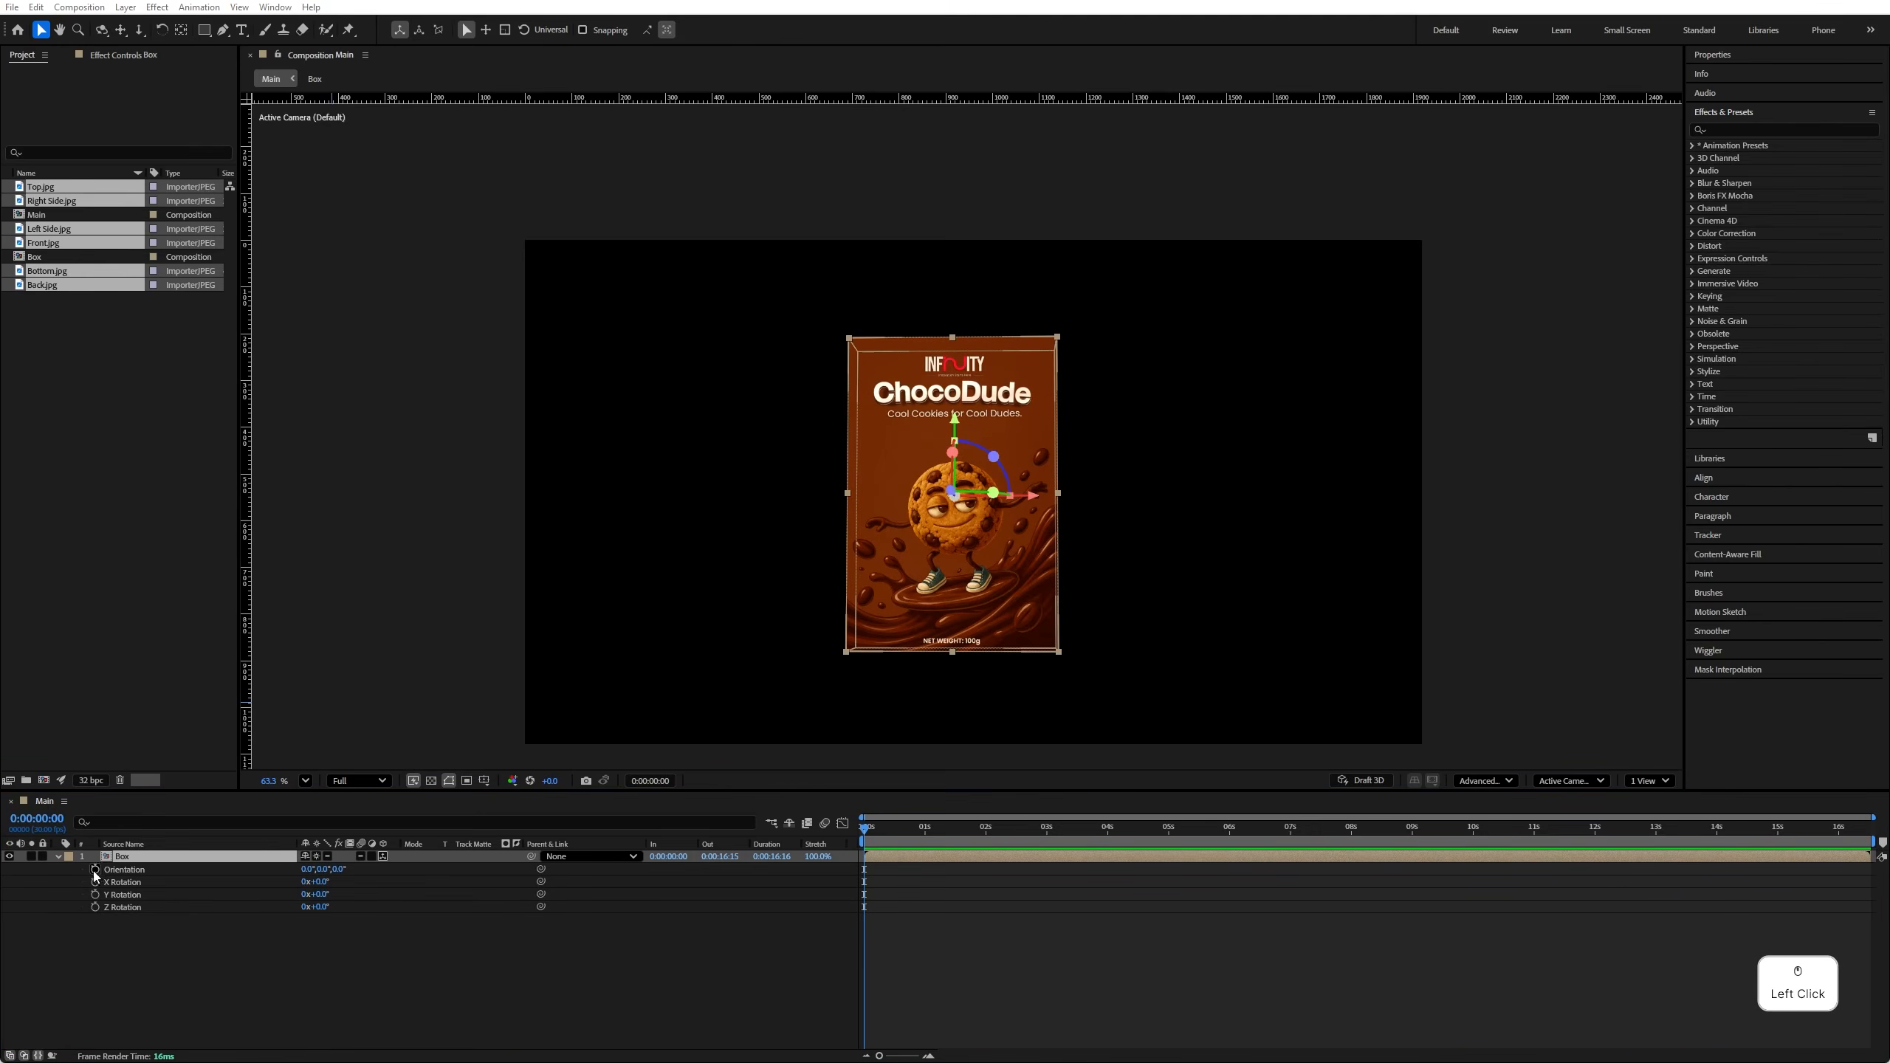
pyautogui.click(210, 856)
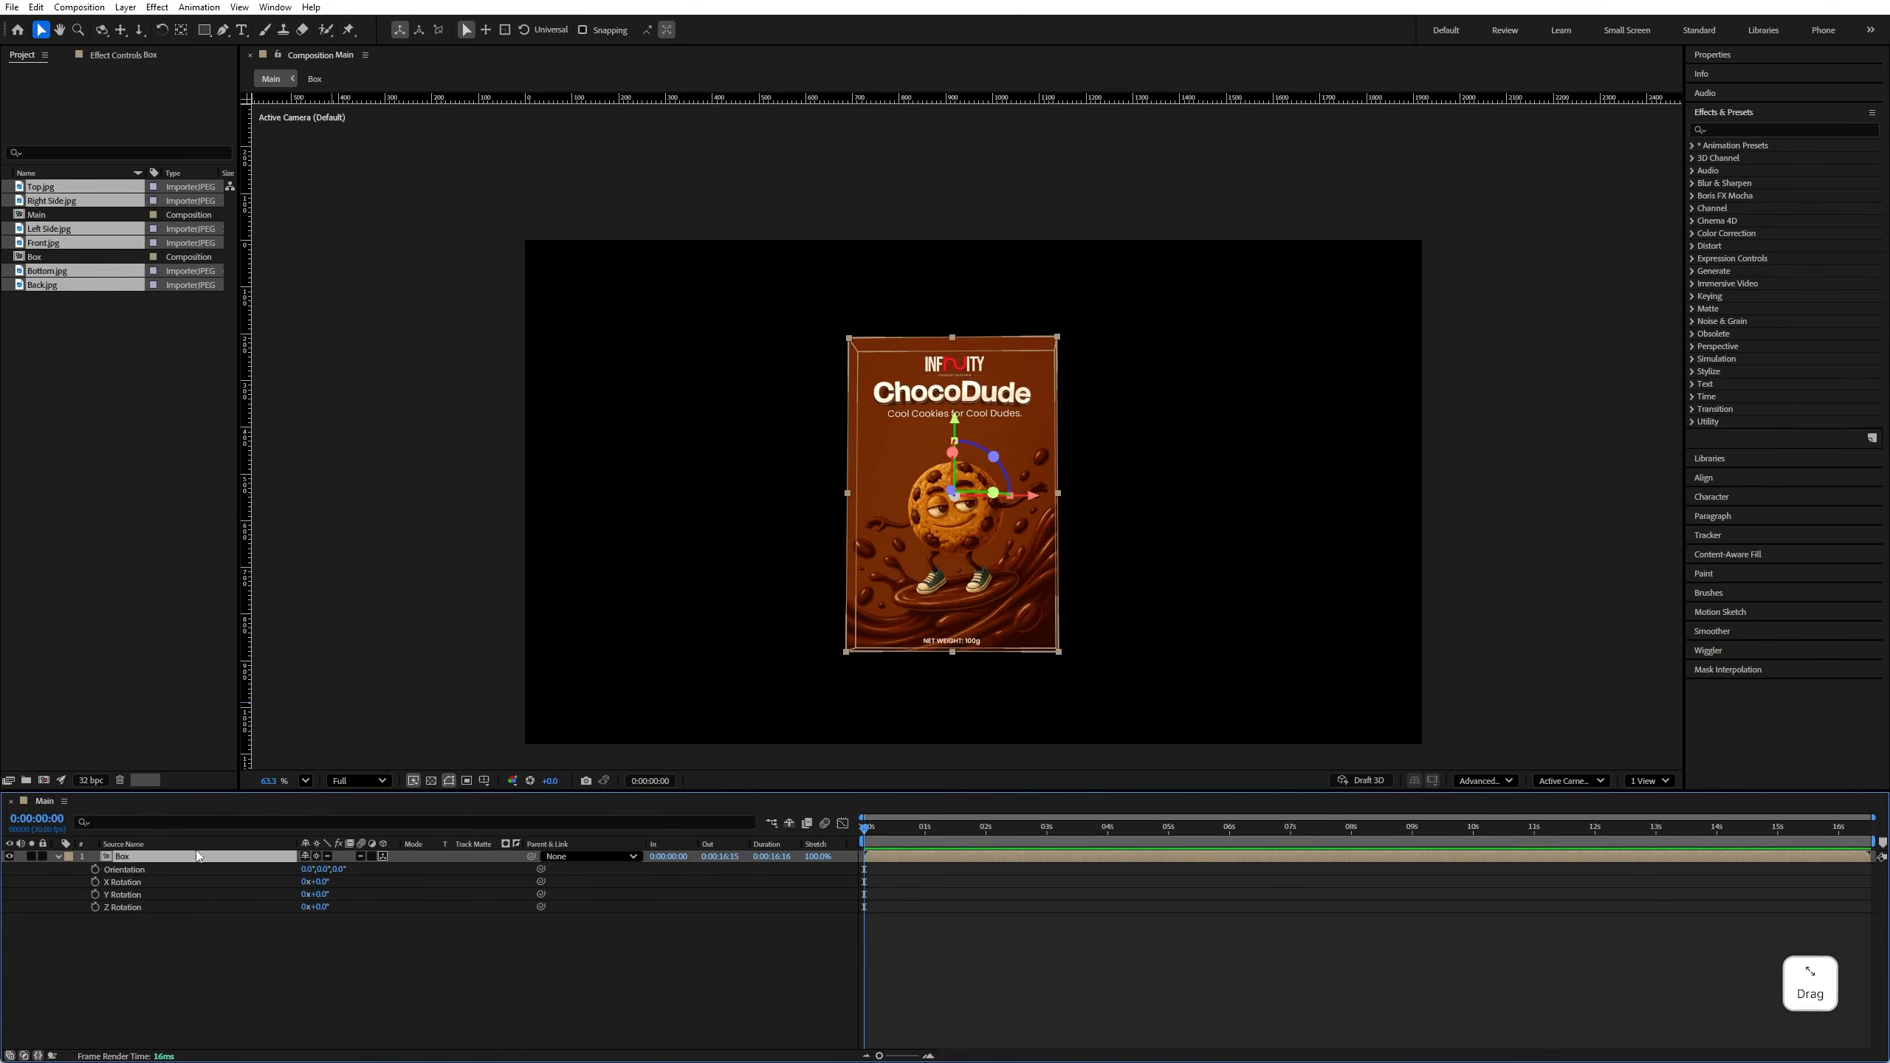
pyautogui.click(96, 870)
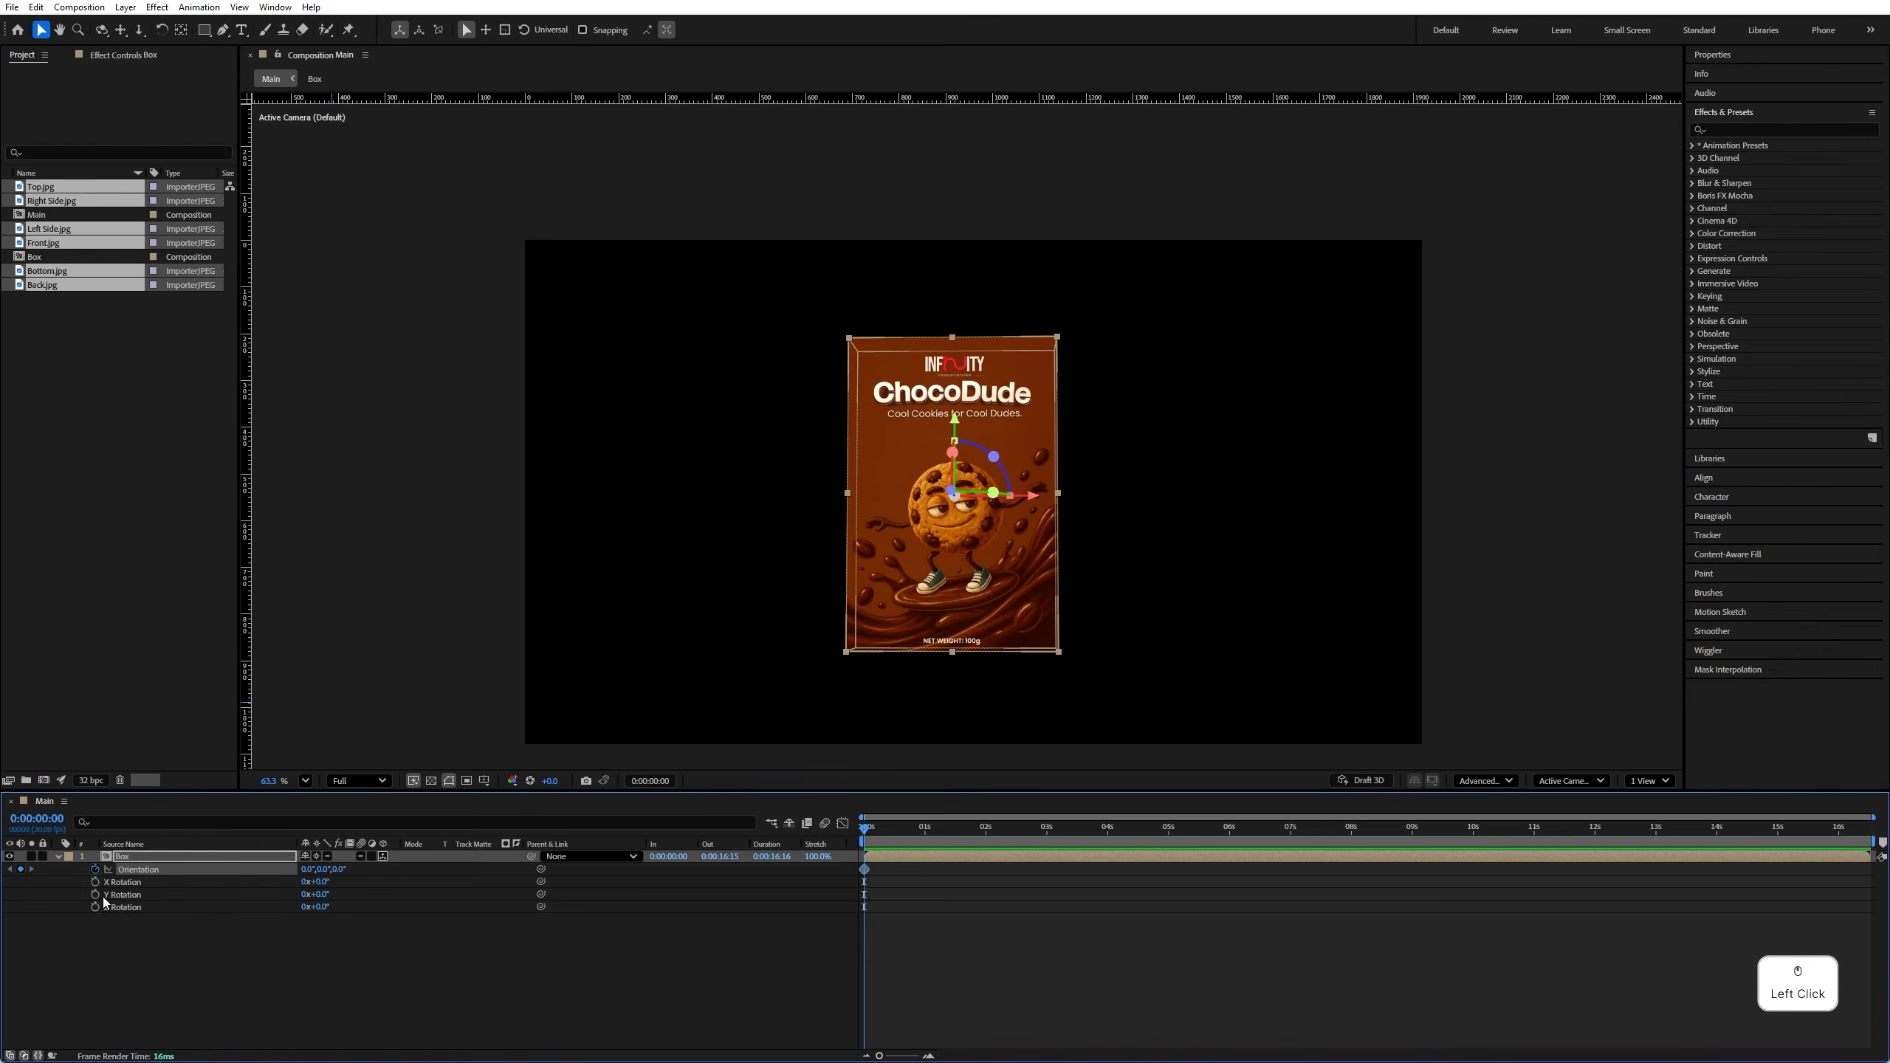
pyautogui.click(95, 895)
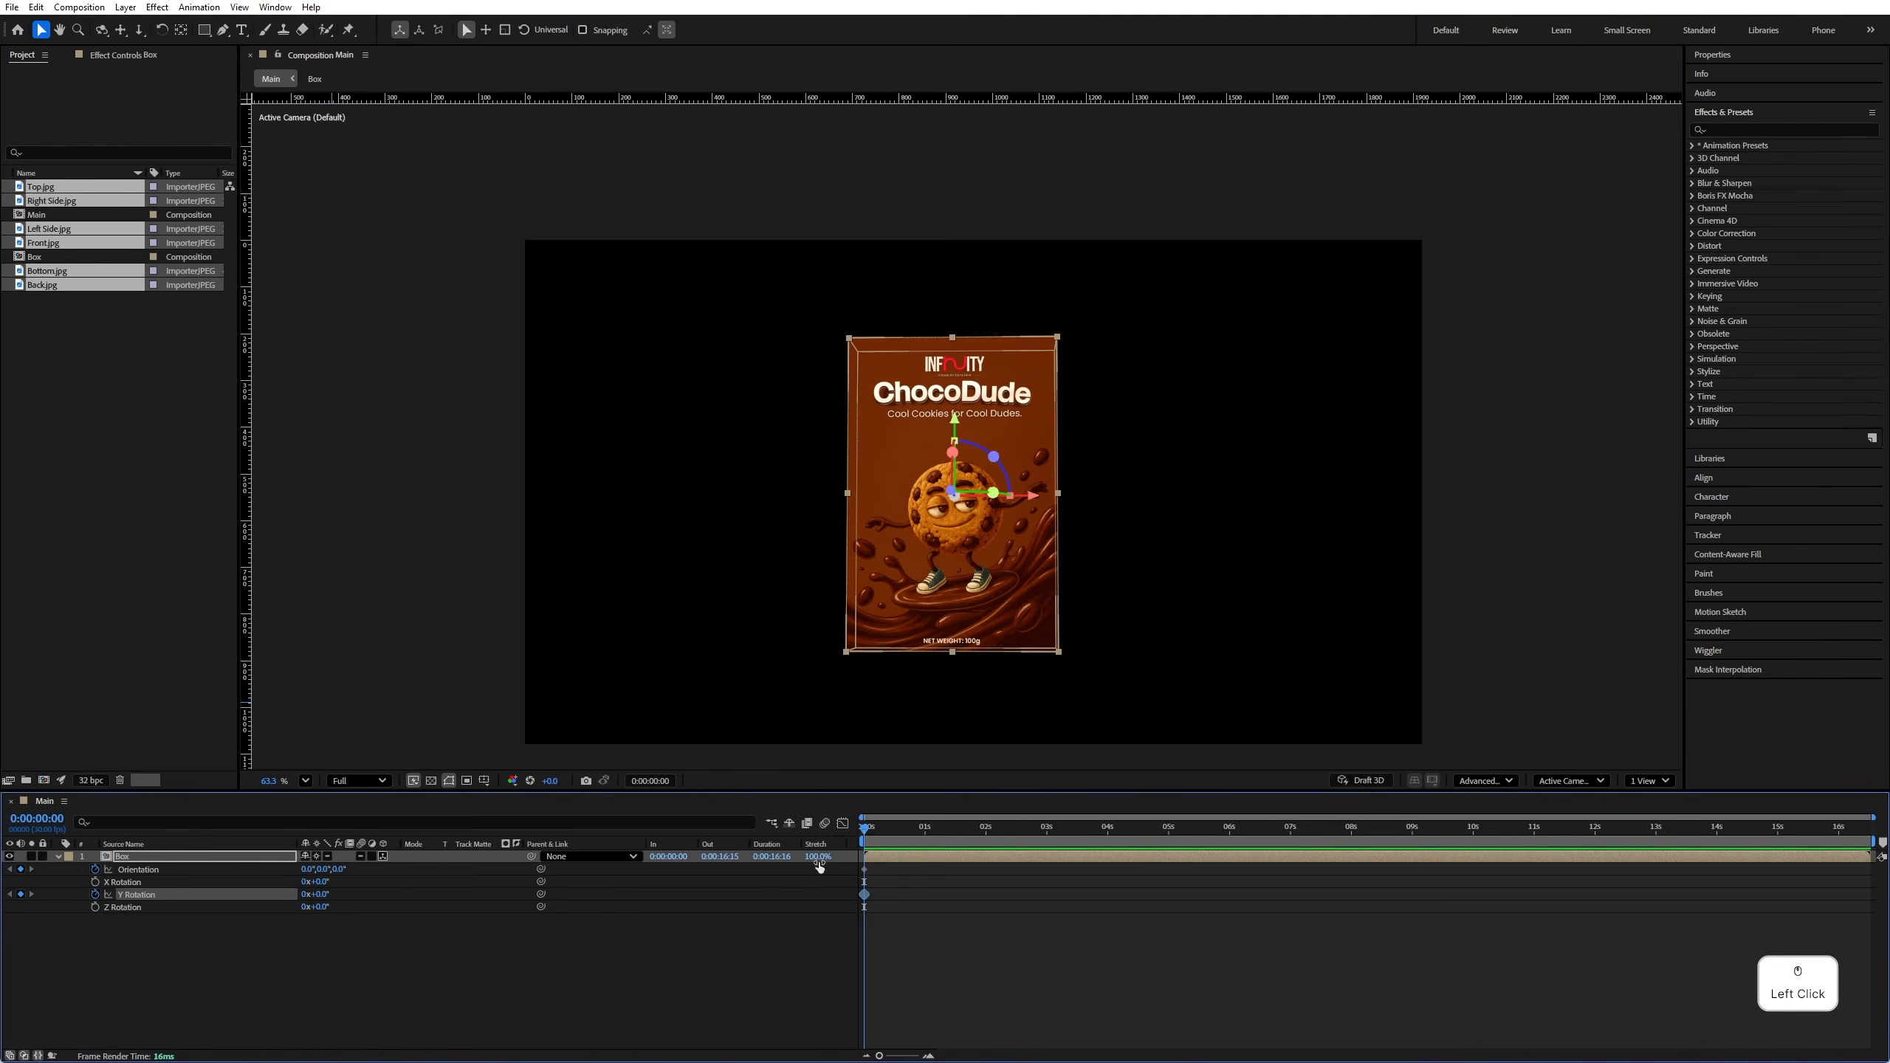
# Step: Set the Box layer's first keyframes to an X Orientation of 26° and a Y Rotation of 336°
pyautogui.click(307, 870)
pyautogui.write('26')
pyautogui.press('Return')
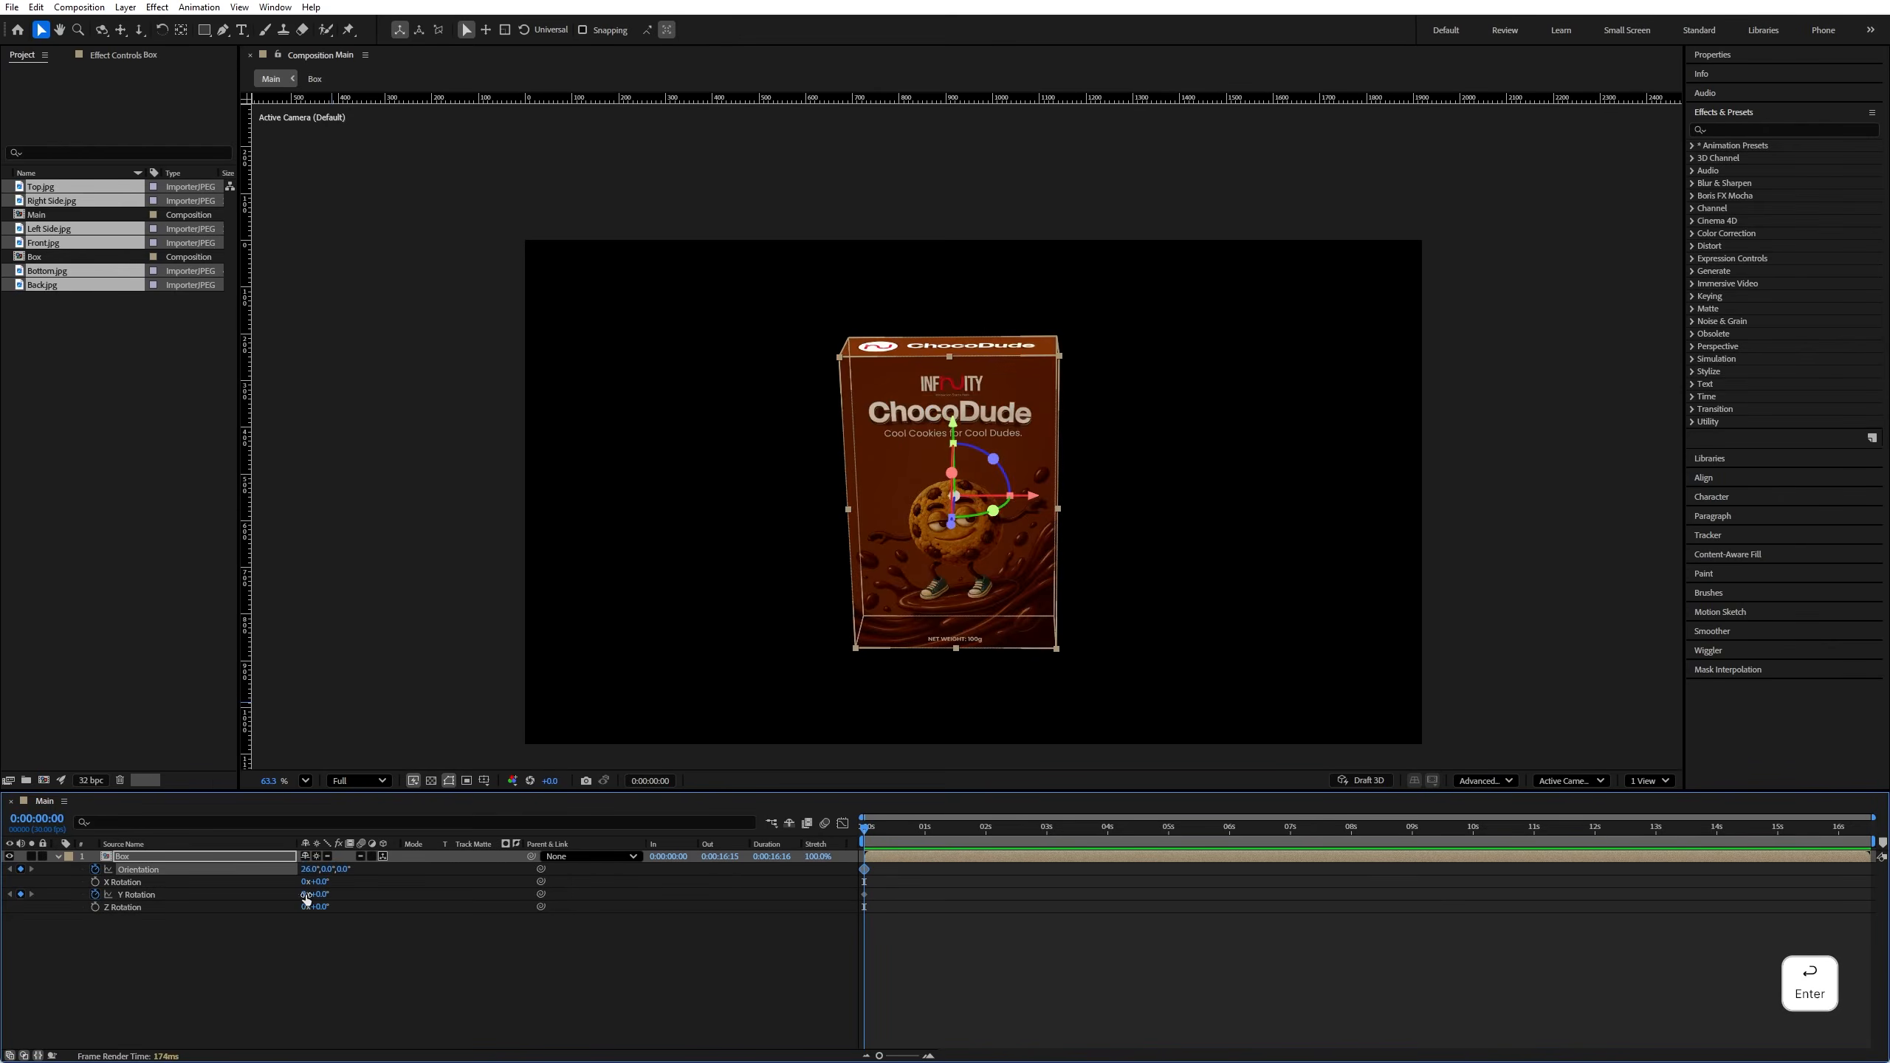
pyautogui.click(323, 894)
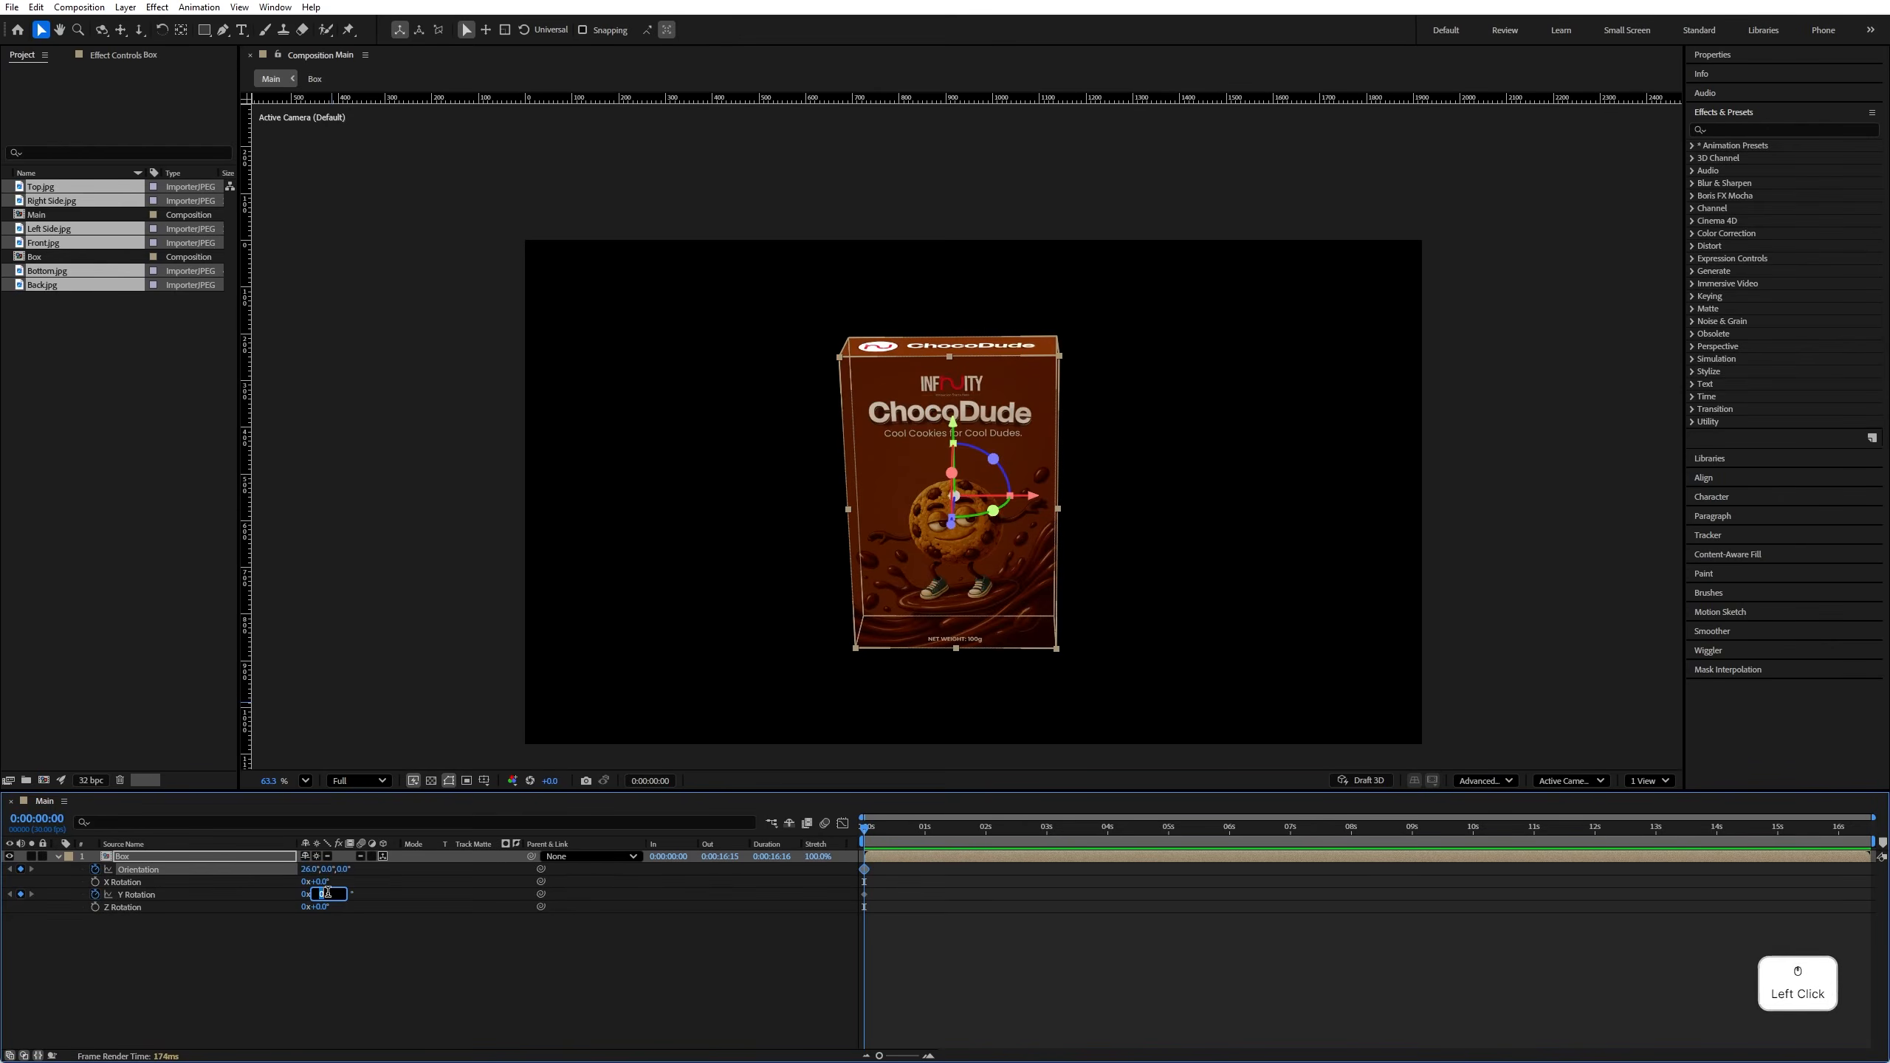
pyautogui.write('336')
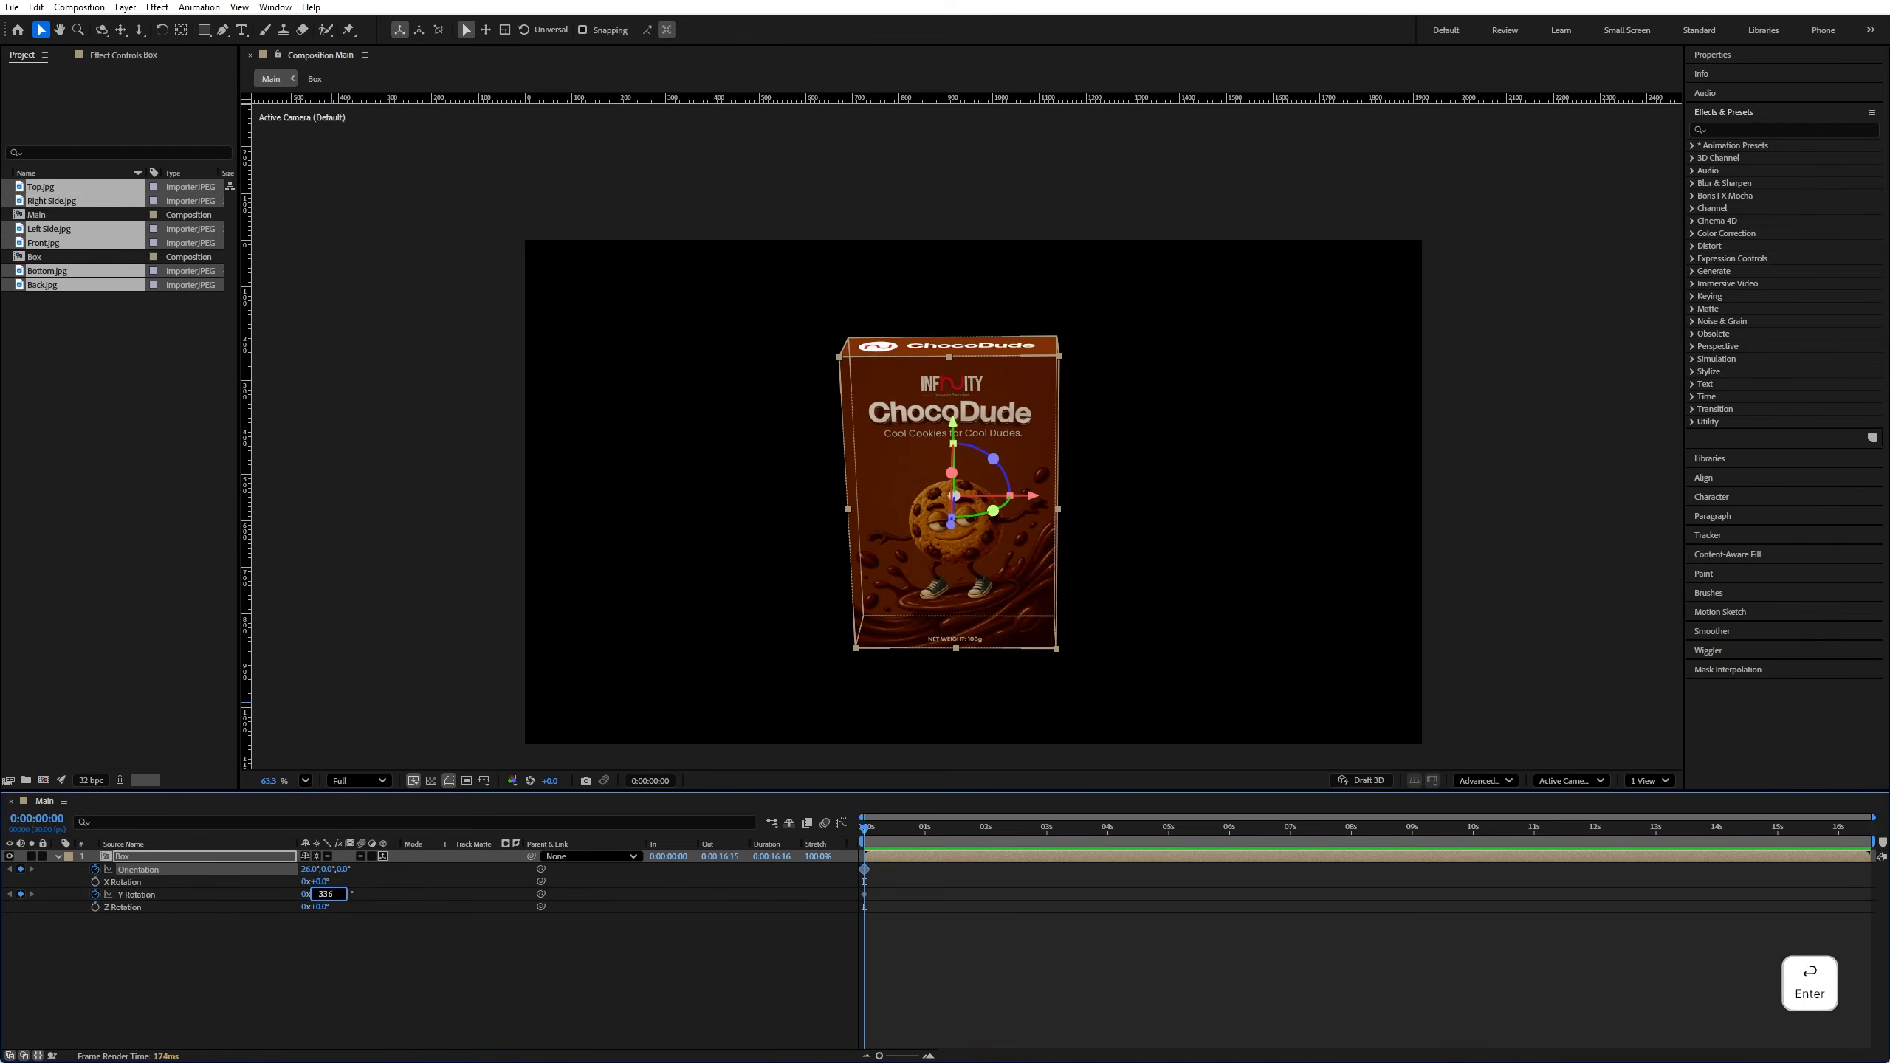
pyautogui.press('Return')
pyautogui.click(360, 899)
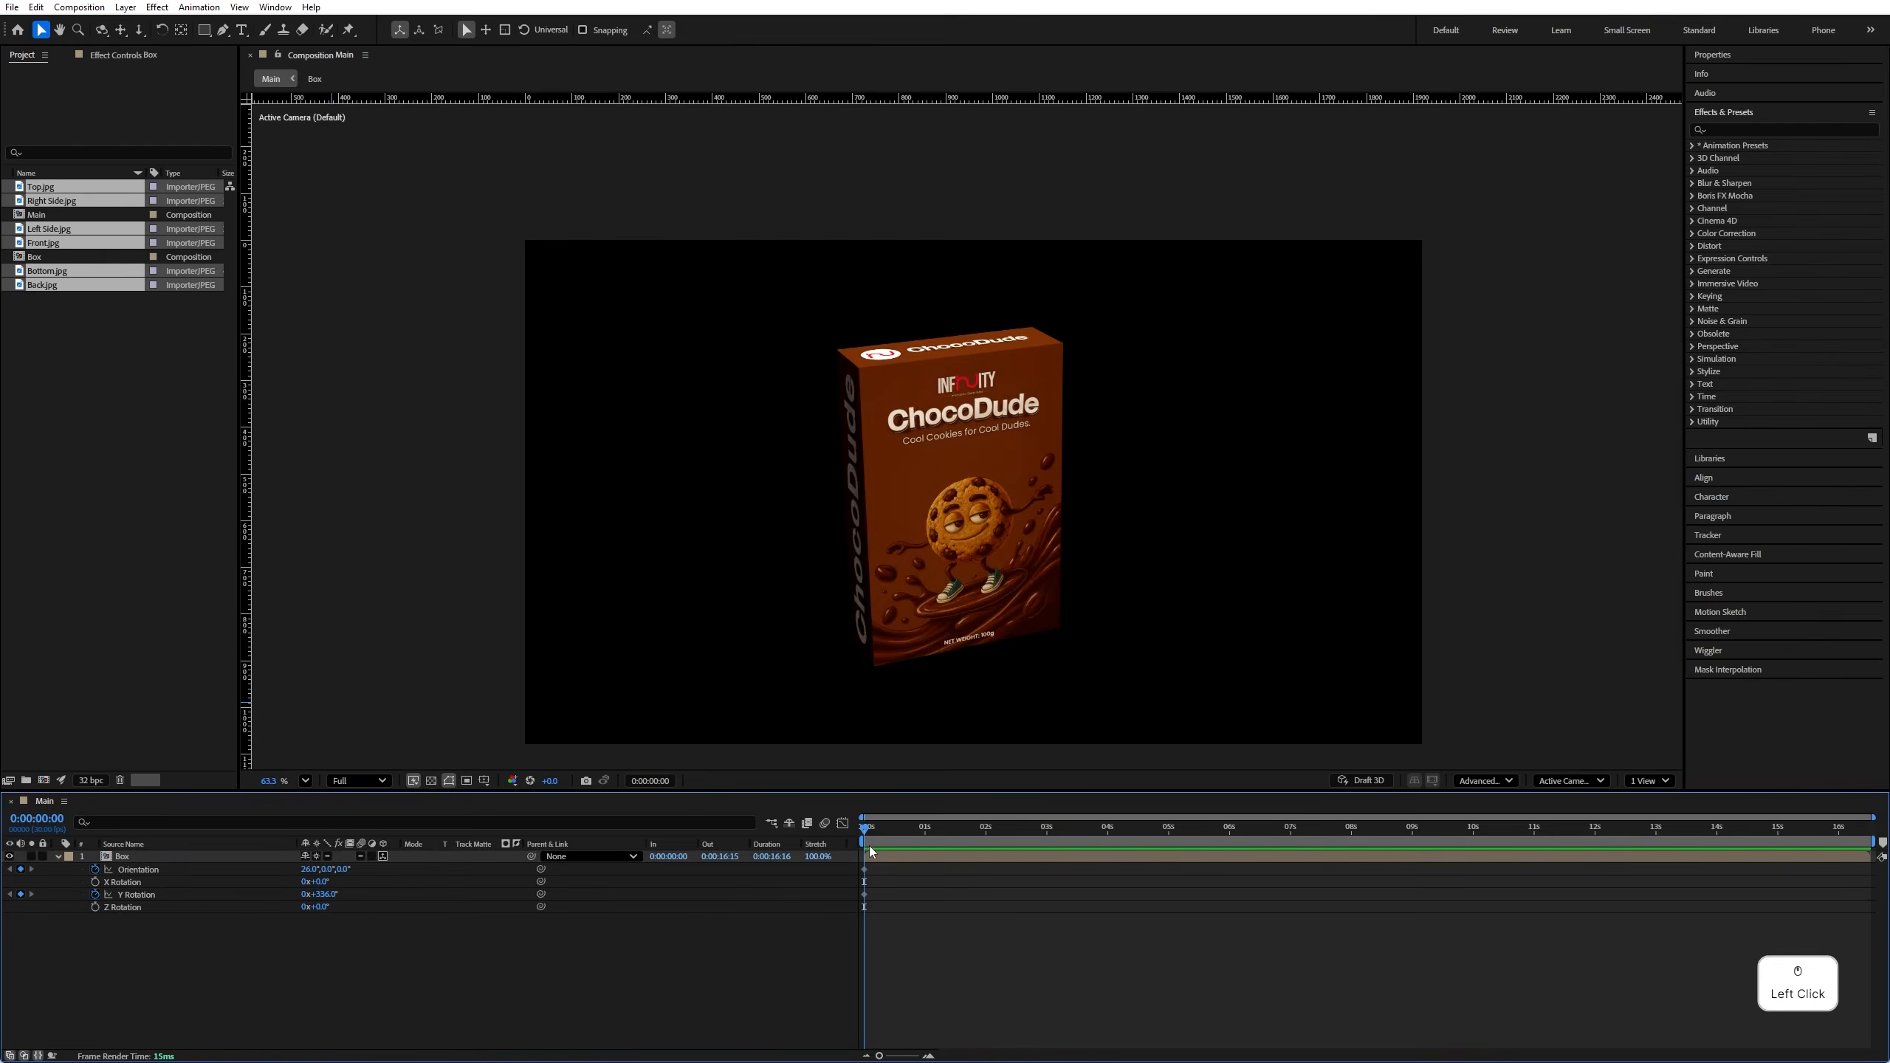
# Step: At 0:00:04:14, keyframe the Box layer with an X Orientation of 332° and a Y Rotation of 31°
pyautogui.moveTo(864, 832); pyautogui.dragTo(1137, 830)
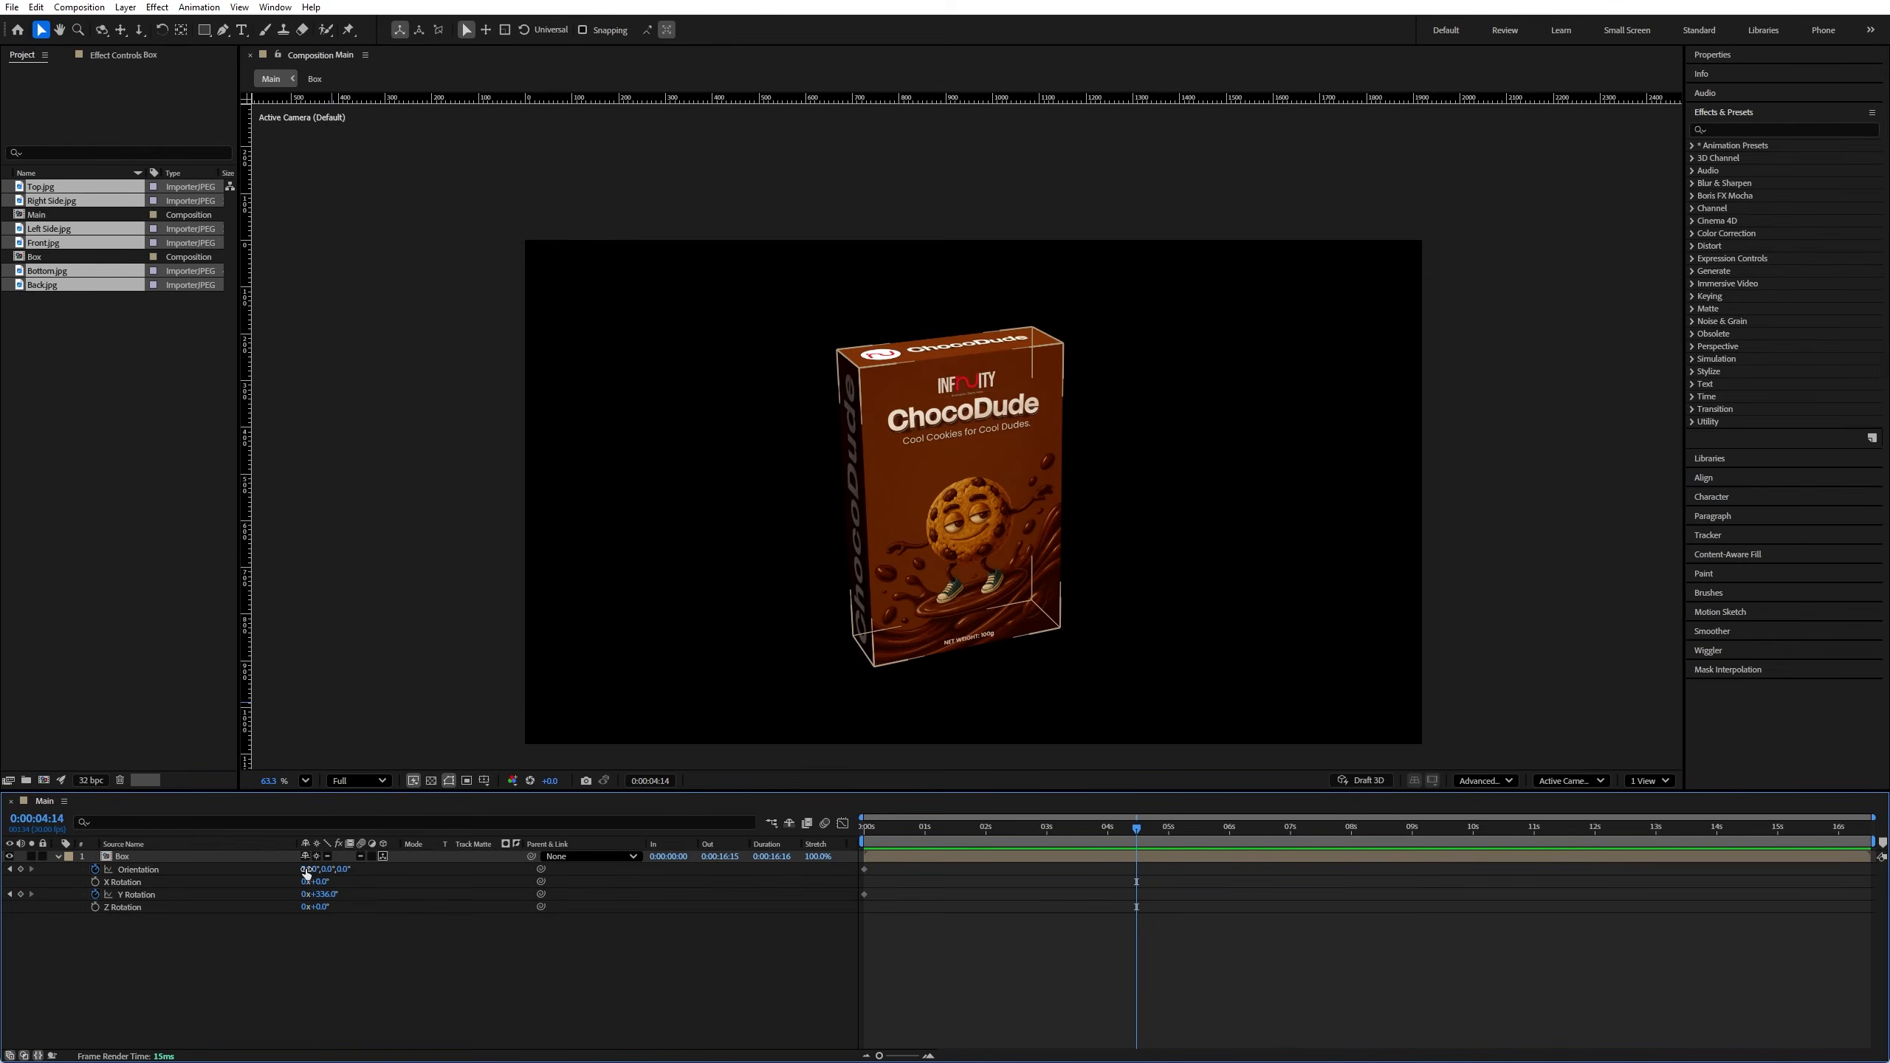
pyautogui.click(306, 869)
pyautogui.write('332')
pyautogui.press('Return')
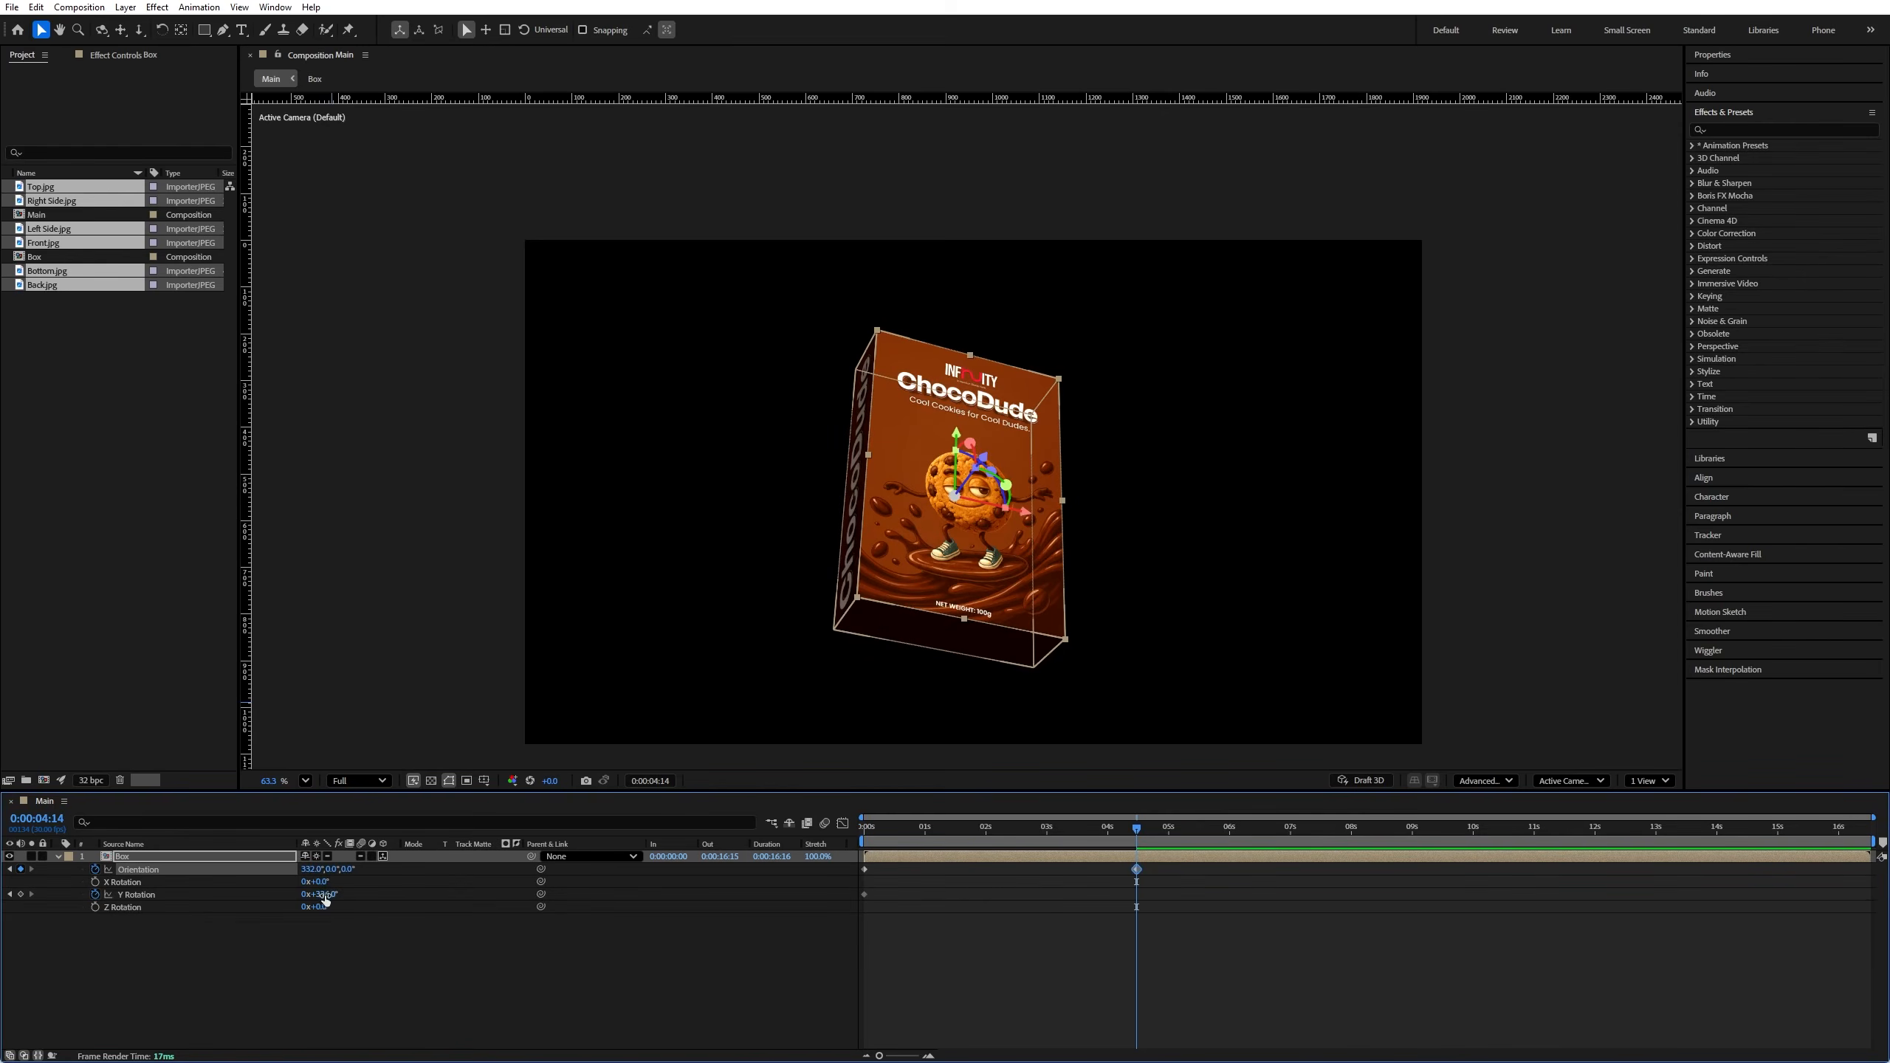
pyautogui.click(325, 894)
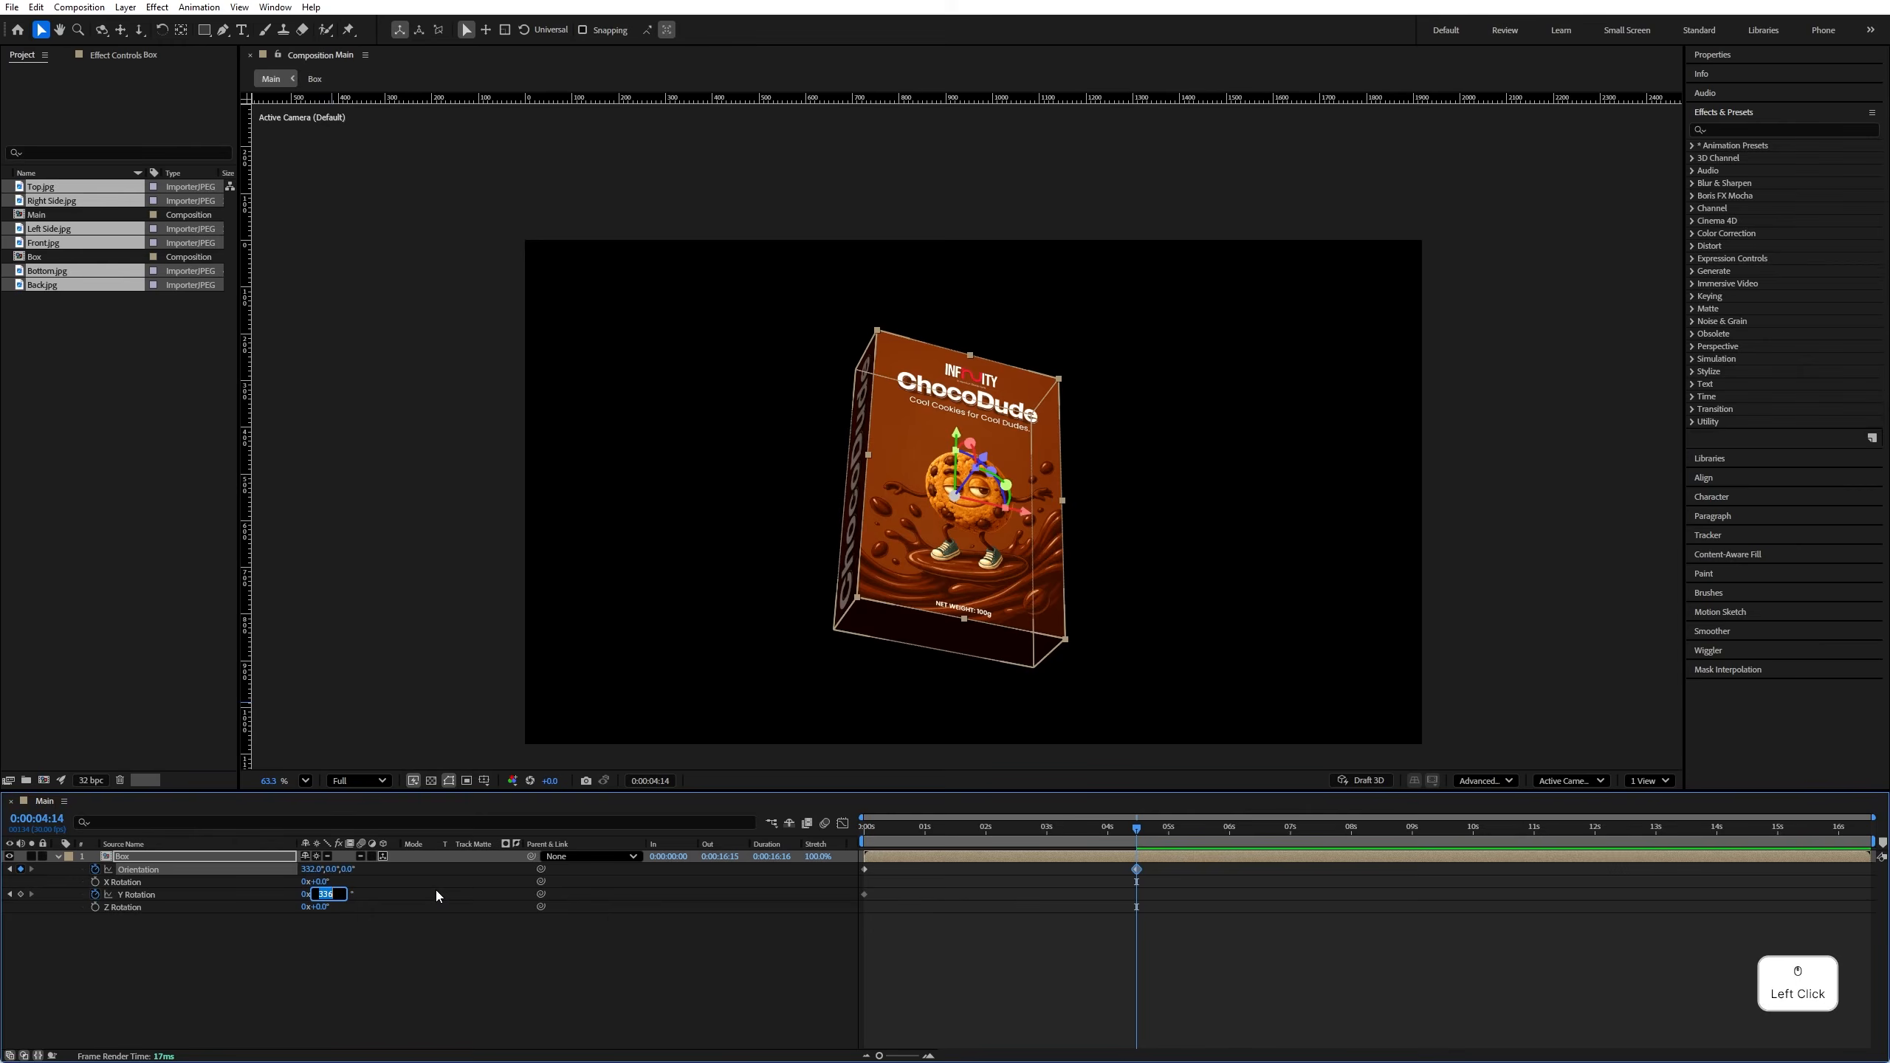
pyautogui.write('31')
pyautogui.press('Return')
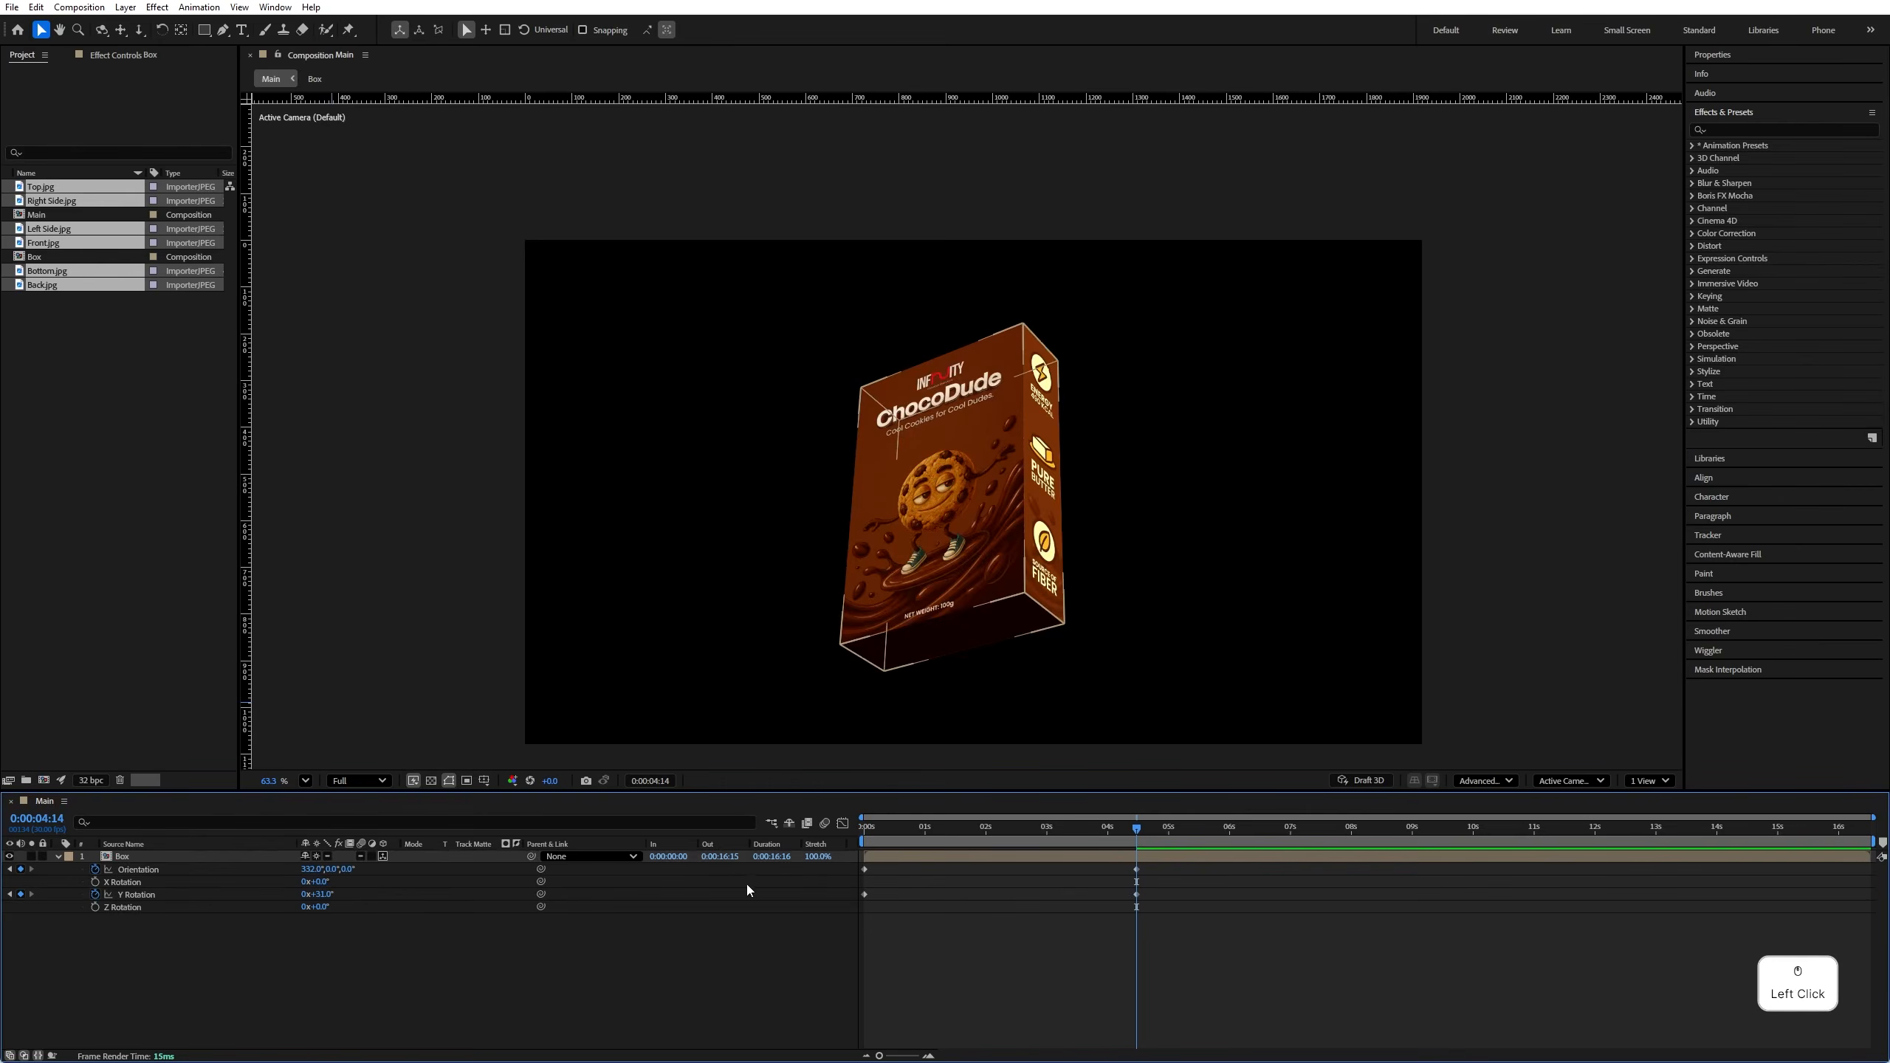
# Step: Preview the rotation from the start, then adjust the Box layer's X Orientation keyframe at 0:00:04:14 to about 352°
pyautogui.press('Home')
pyautogui.press('space')
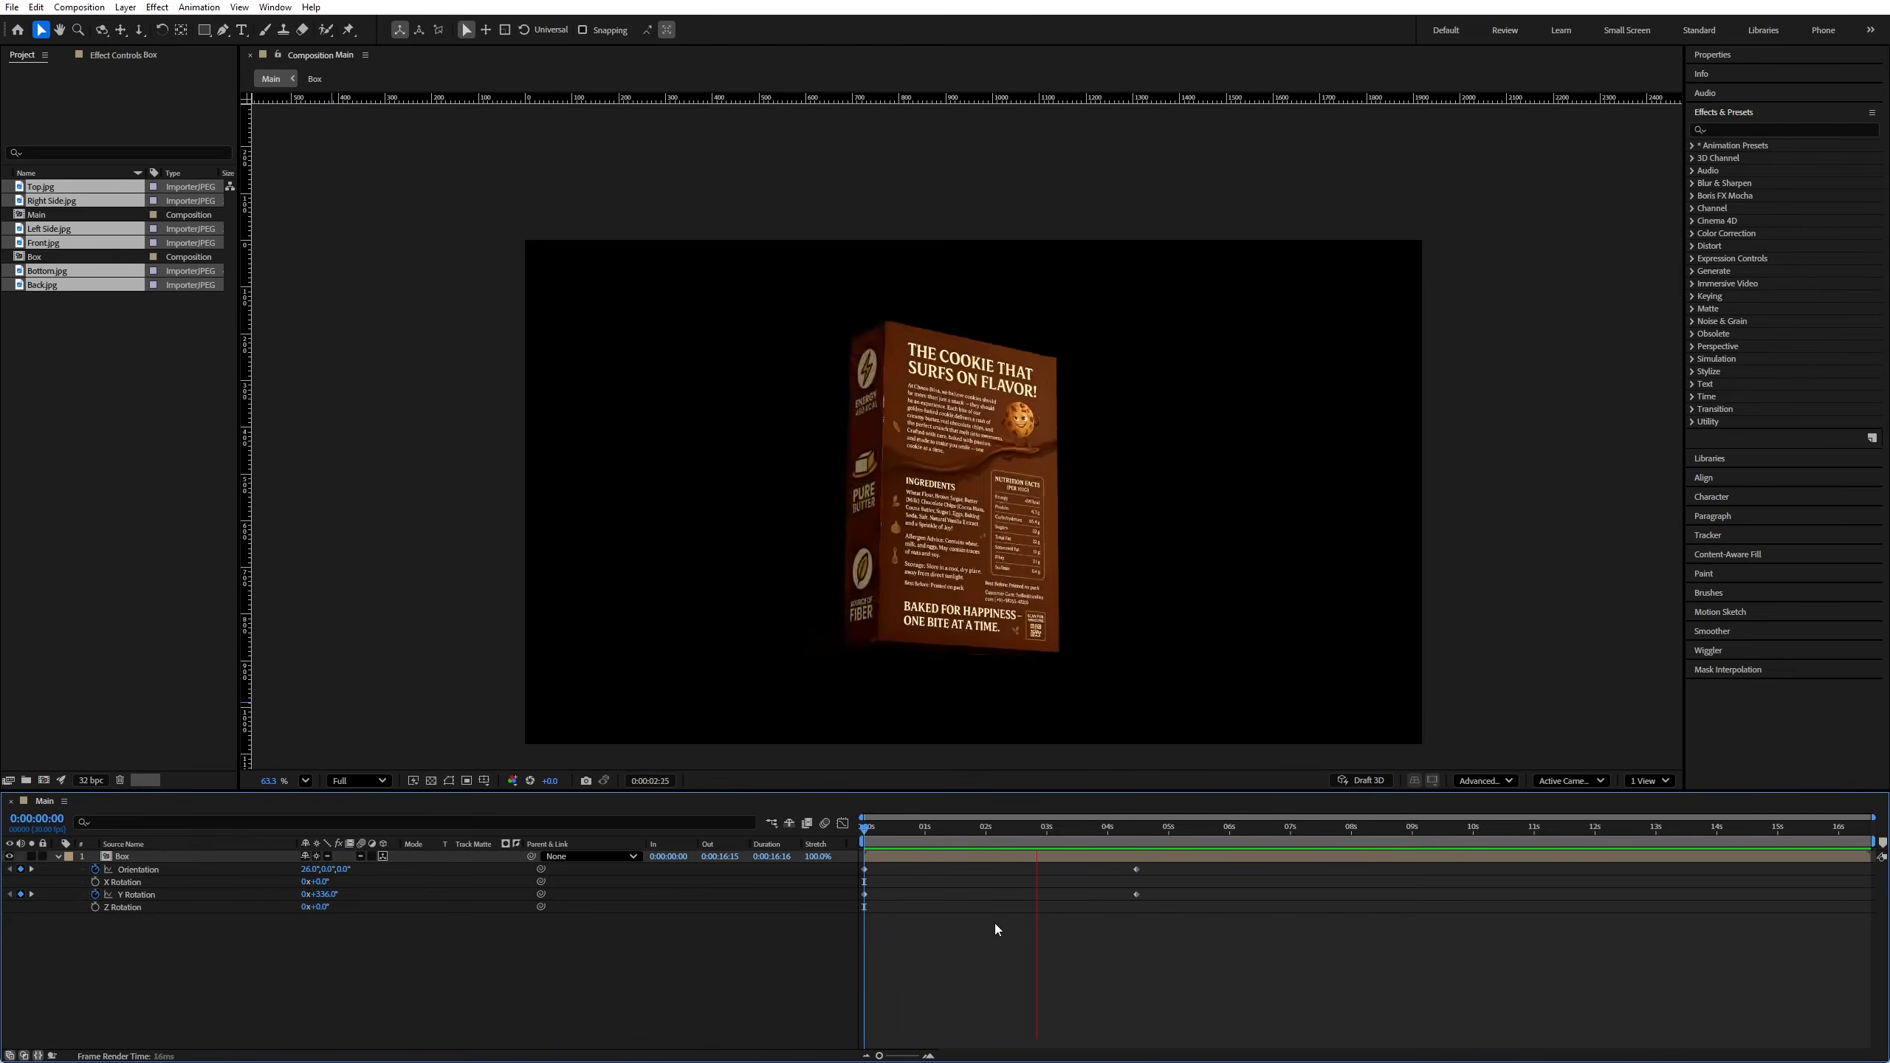
pyautogui.press('space')
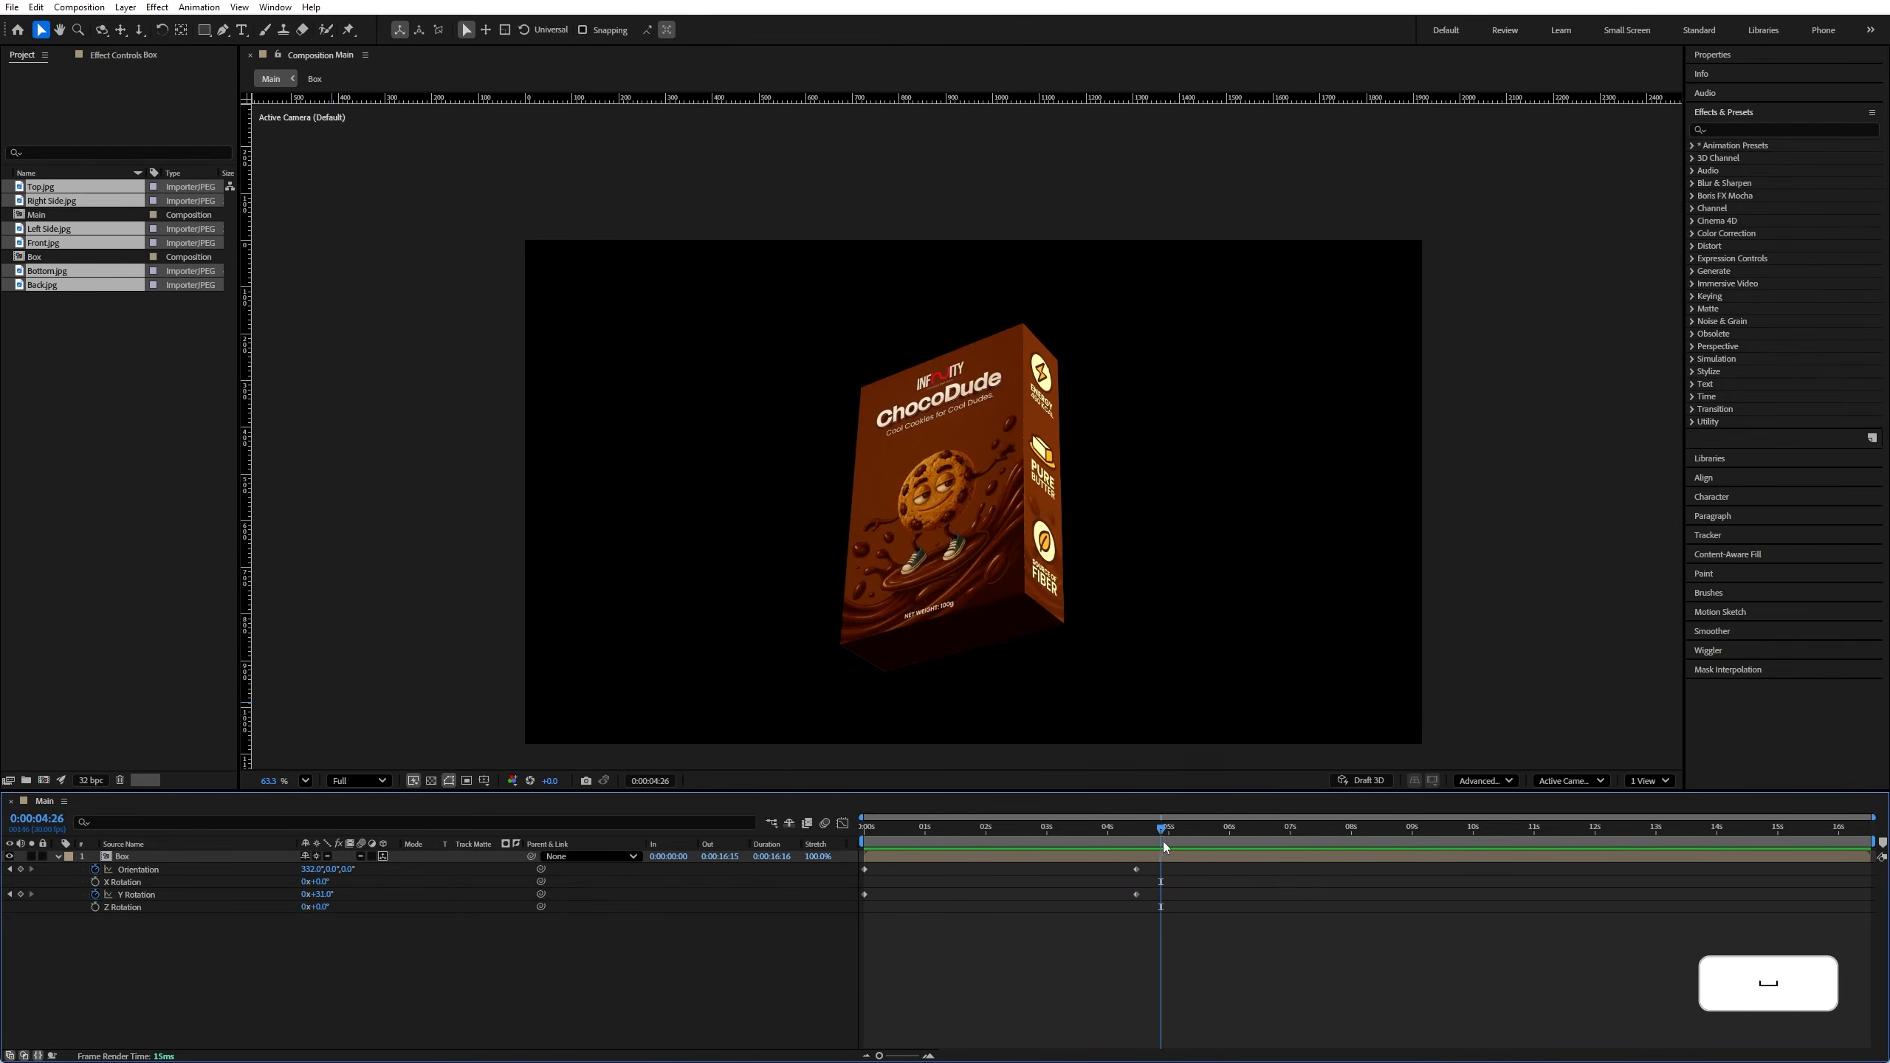
pyautogui.moveTo(1162, 829); pyautogui.dragTo(1137, 833)
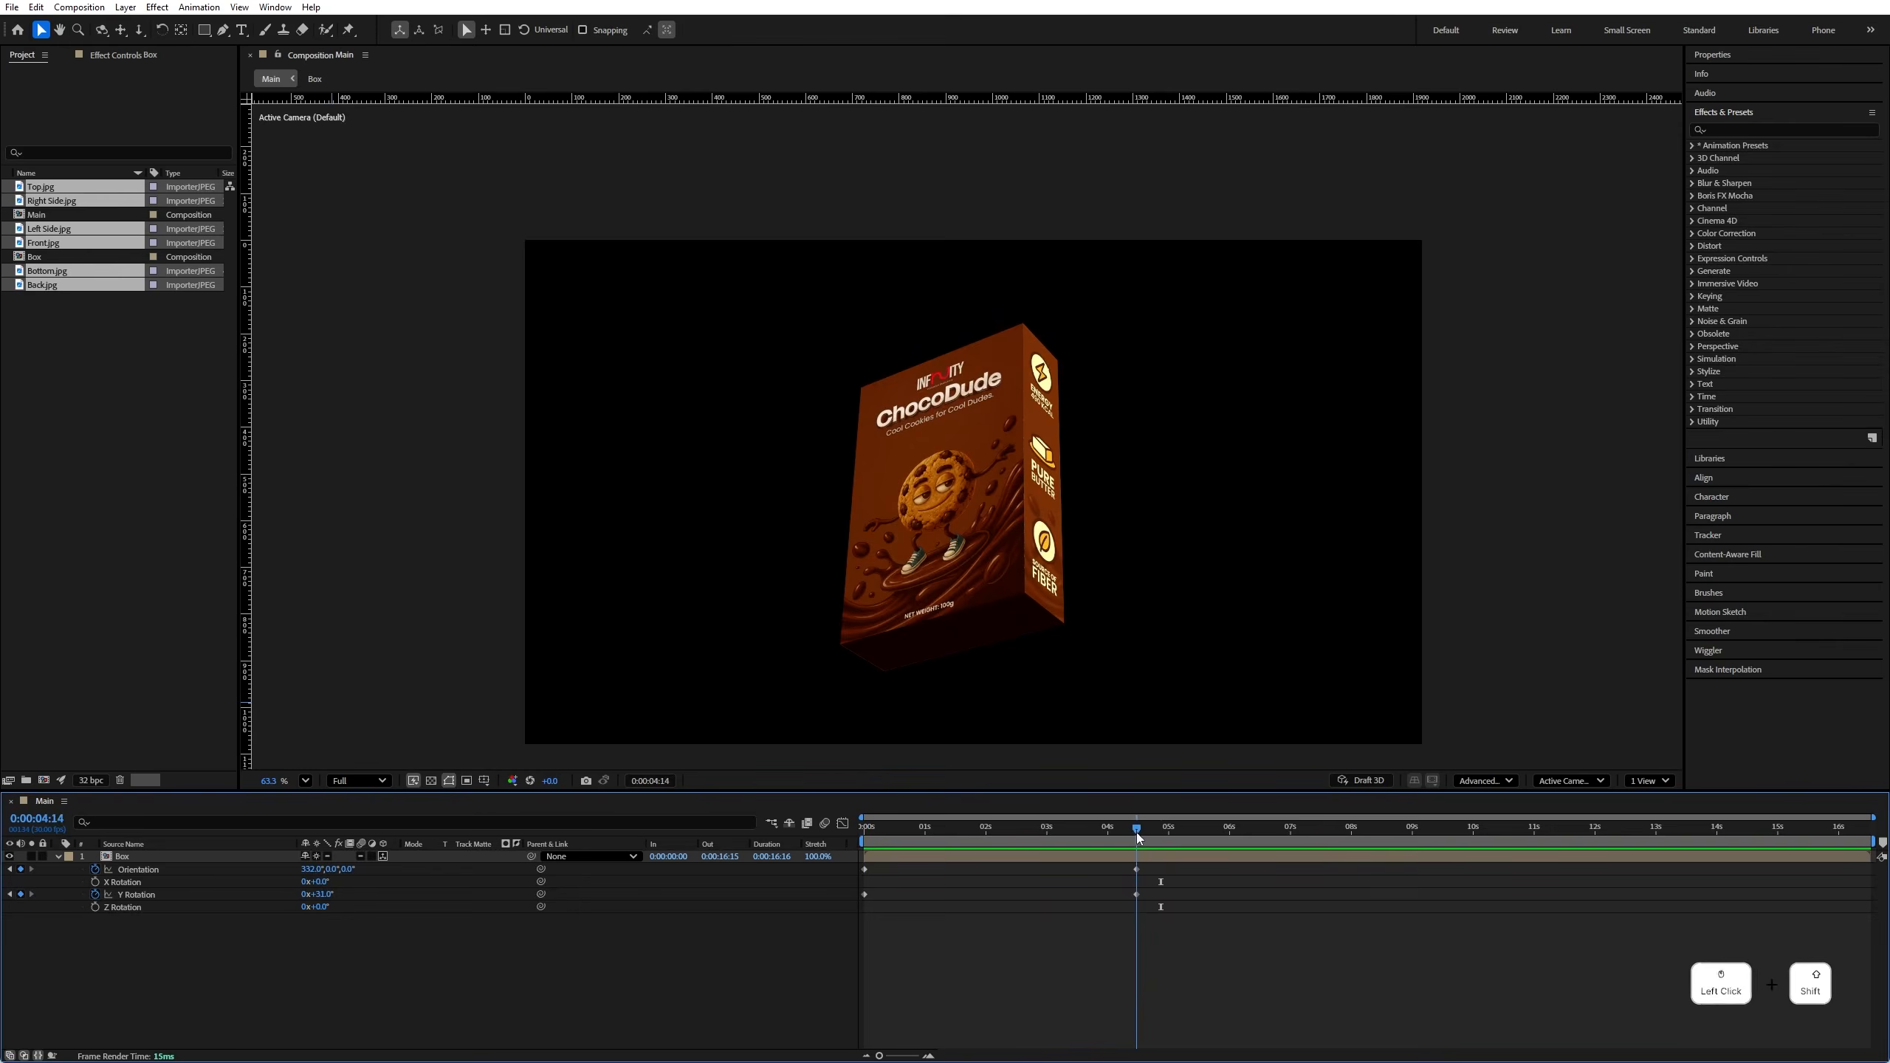
pyautogui.moveTo(311, 873); pyautogui.dragTo(324, 868)
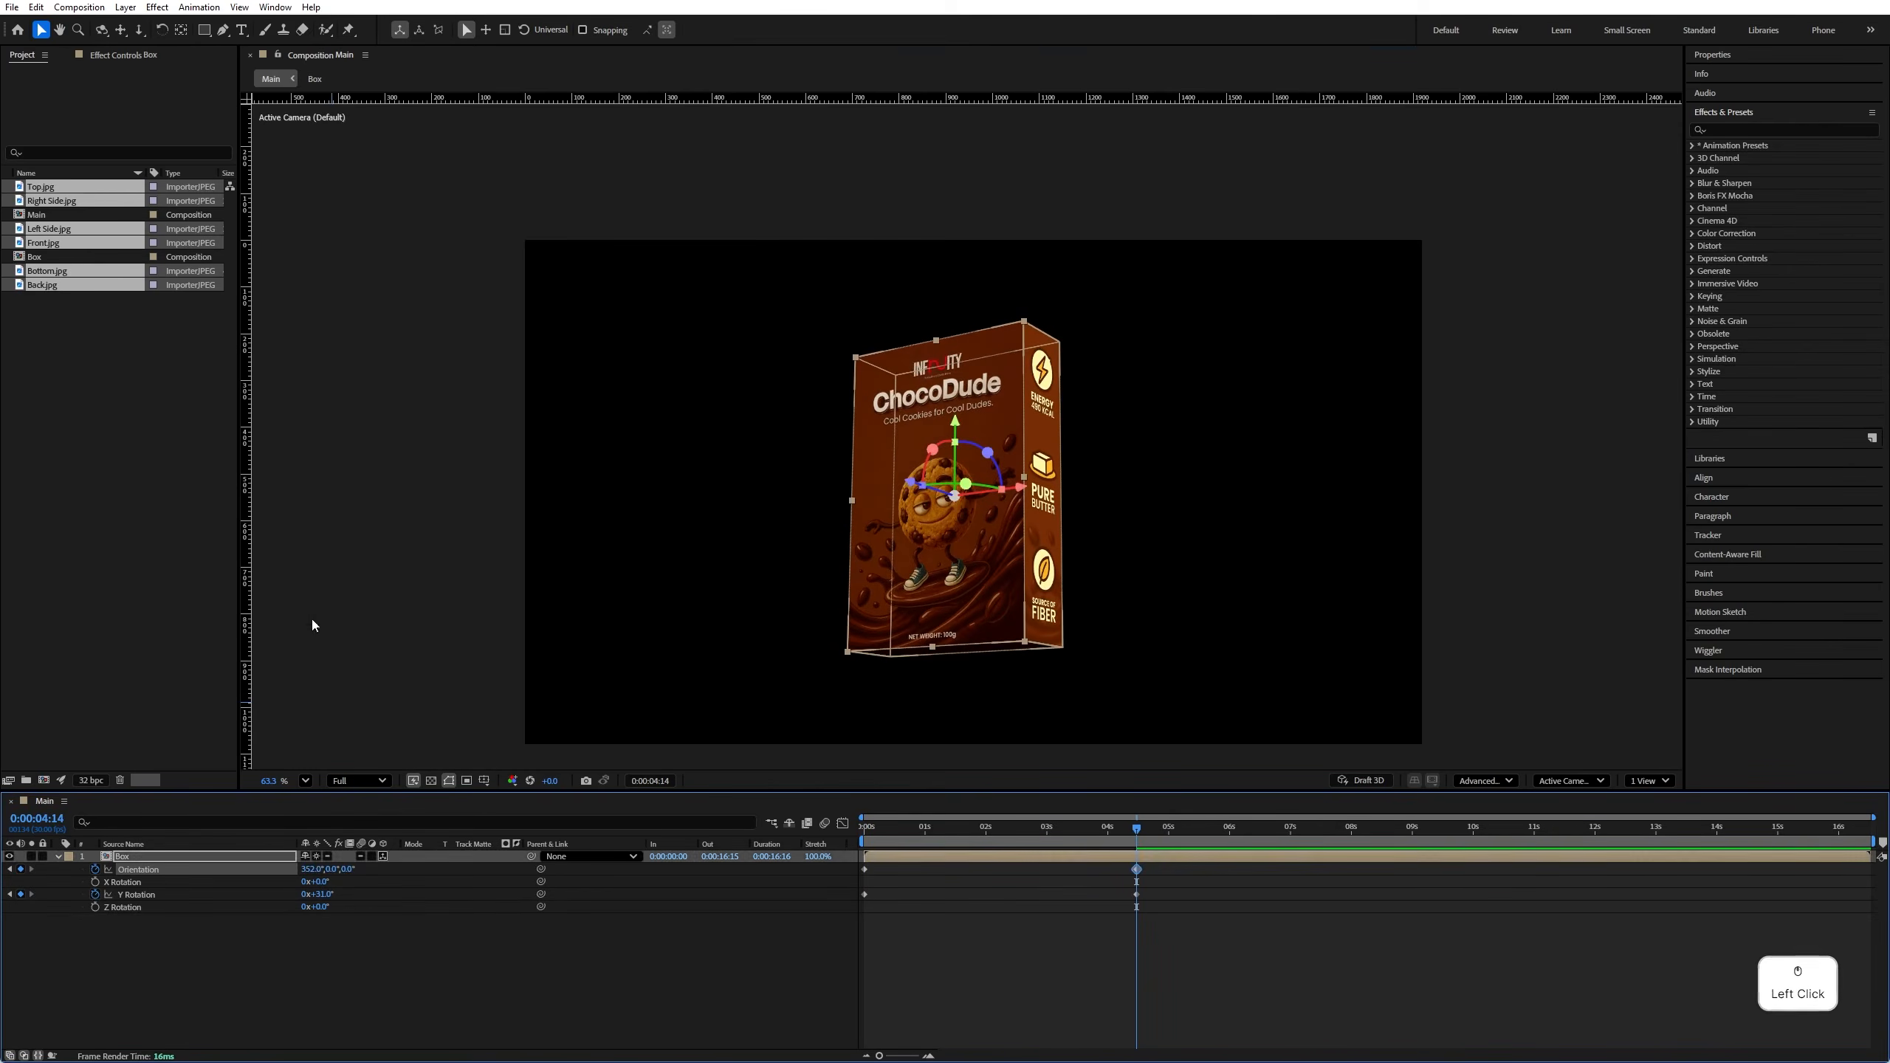
# Step: At 0:00:09:04, keyframe the Box layer with an X Orientation of 37° and a Y Rotation of -344°
pyautogui.click(1137, 840)
pyautogui.moveTo(1137, 838); pyautogui.dragTo(1421, 834)
pyautogui.scroll(-1, 1420, 834)
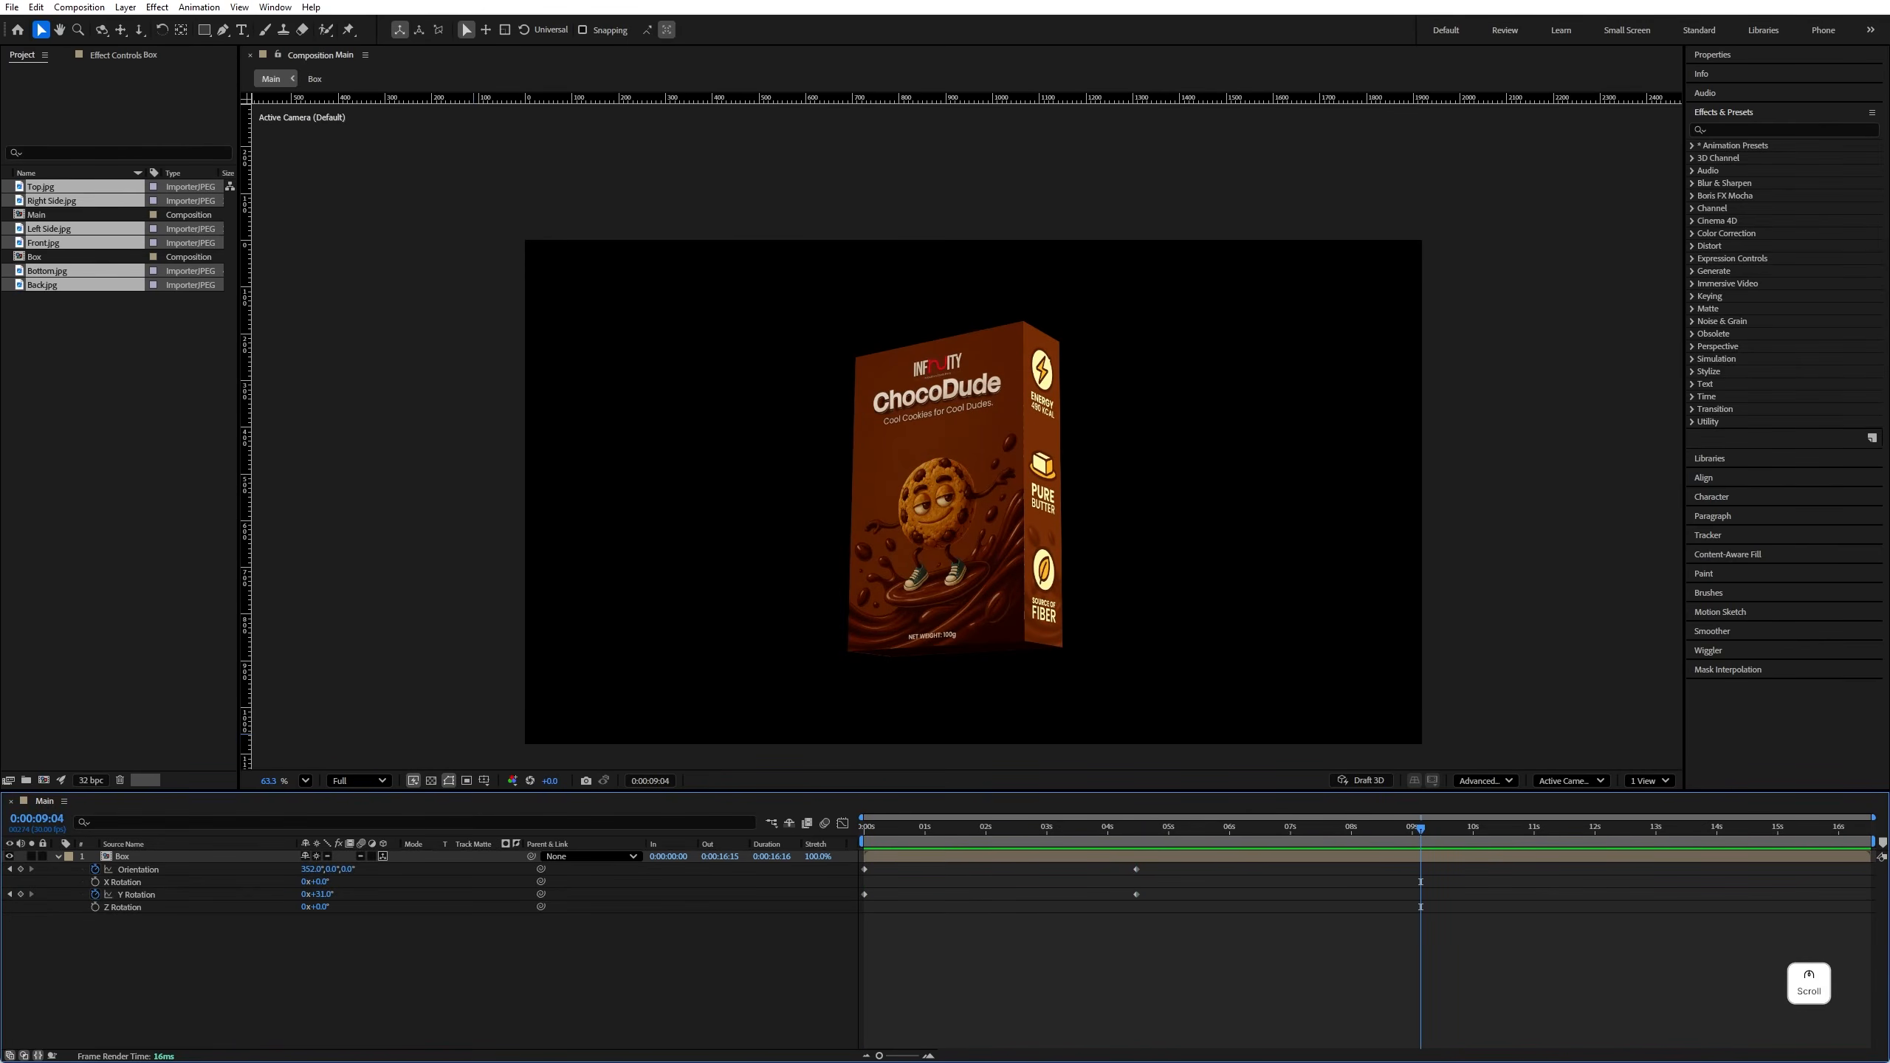
pyautogui.click(371, 856)
pyautogui.click(307, 869)
pyautogui.write('37')
pyautogui.press('Return')
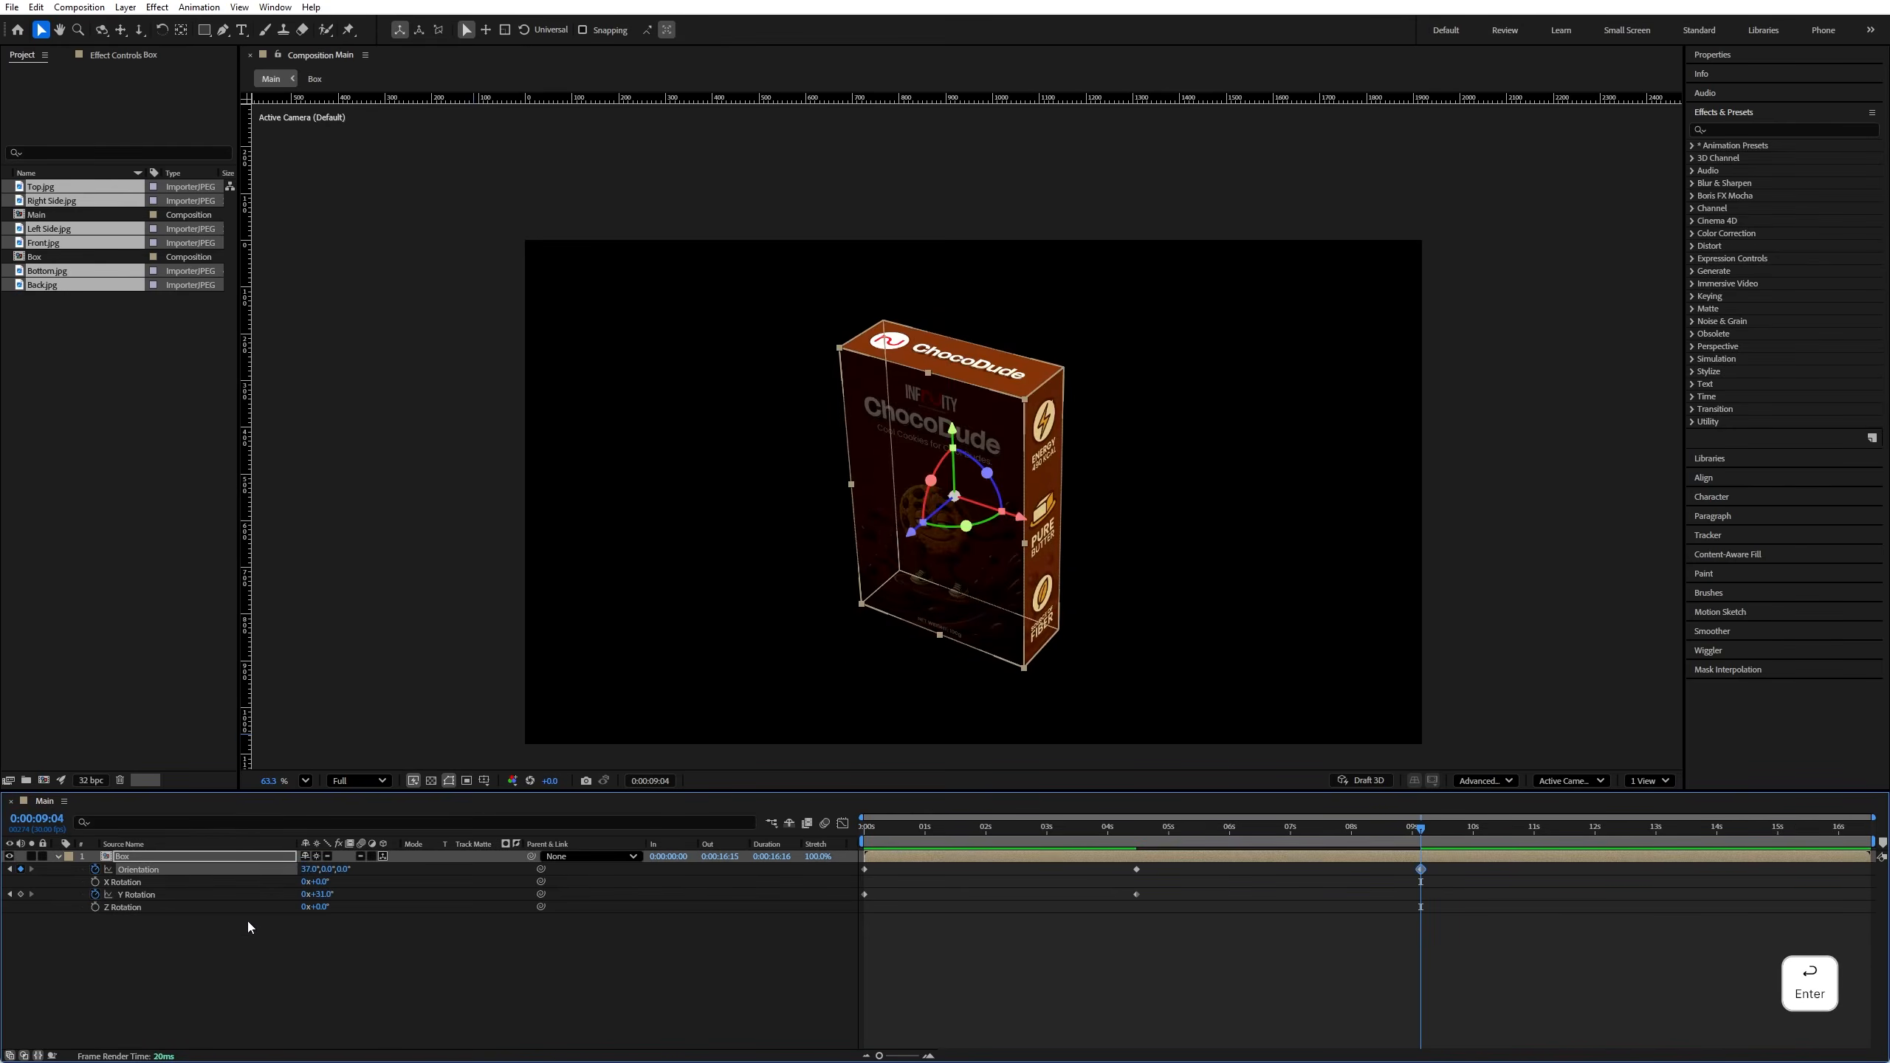
pyautogui.click(325, 894)
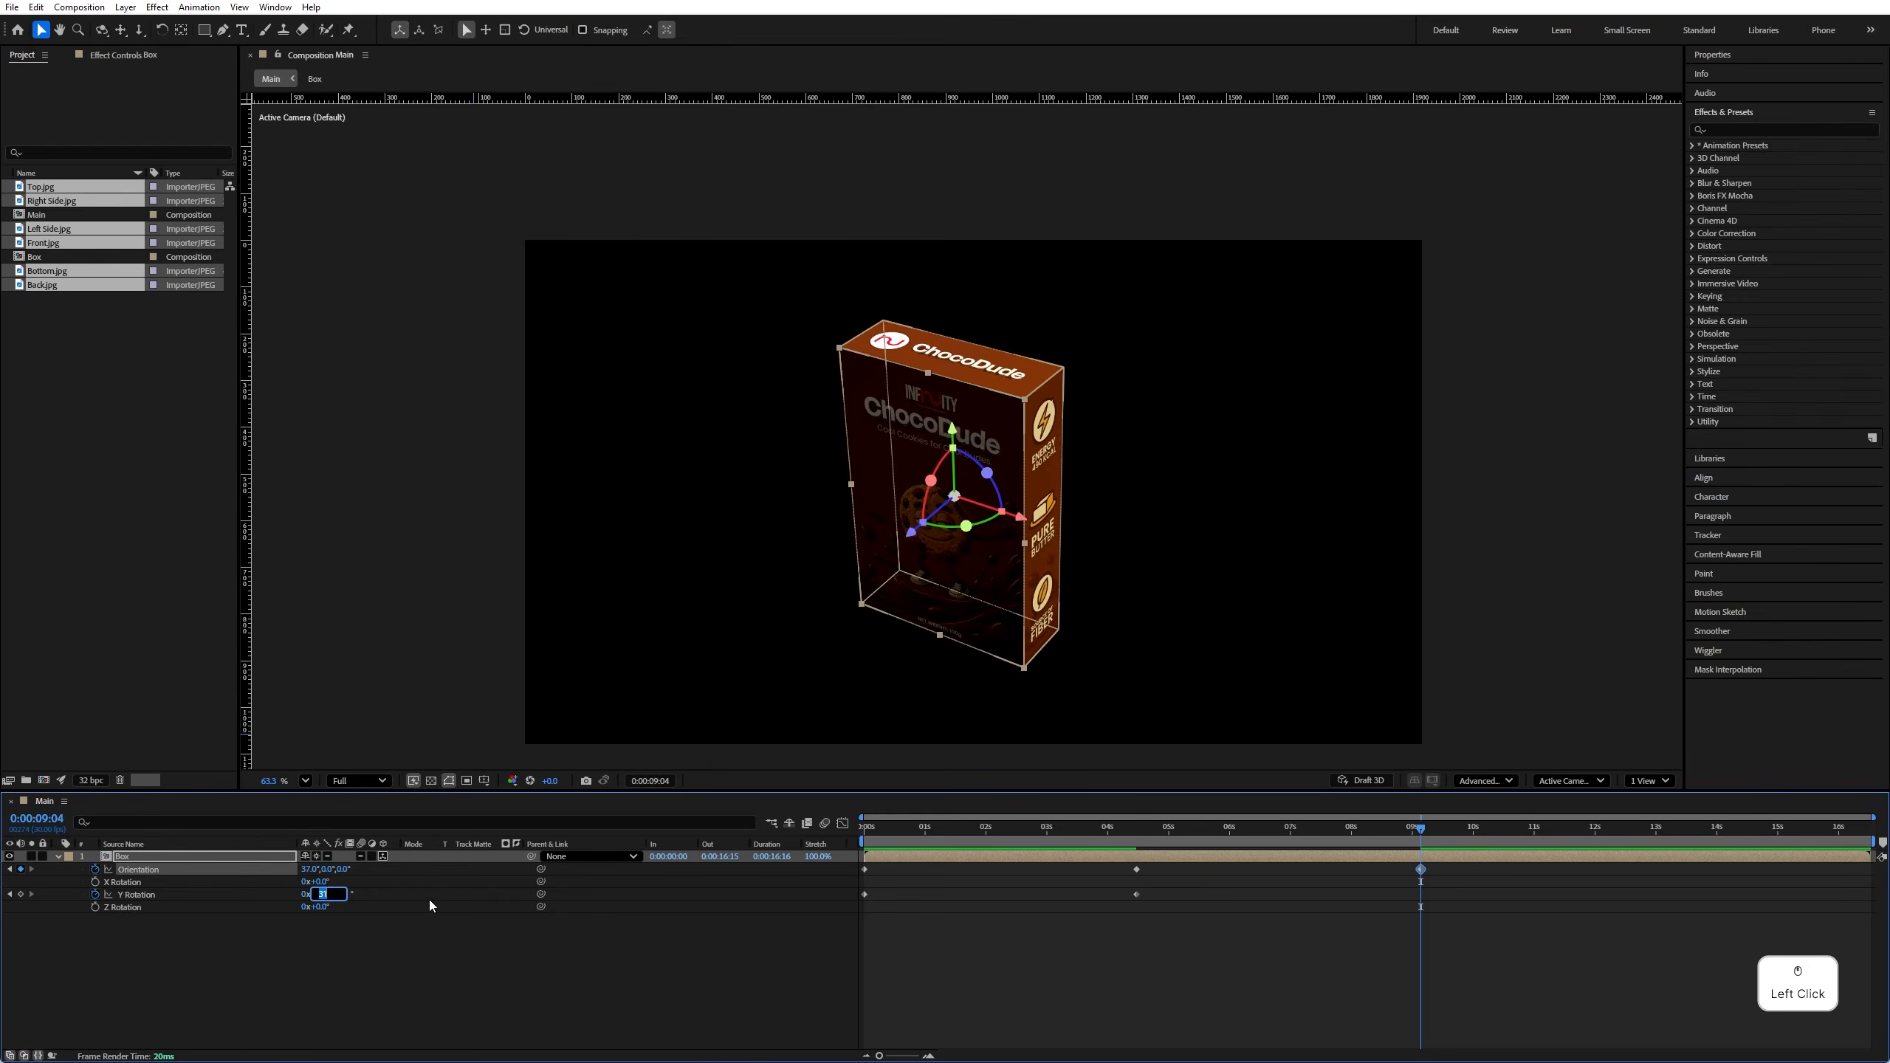
pyautogui.write('-')
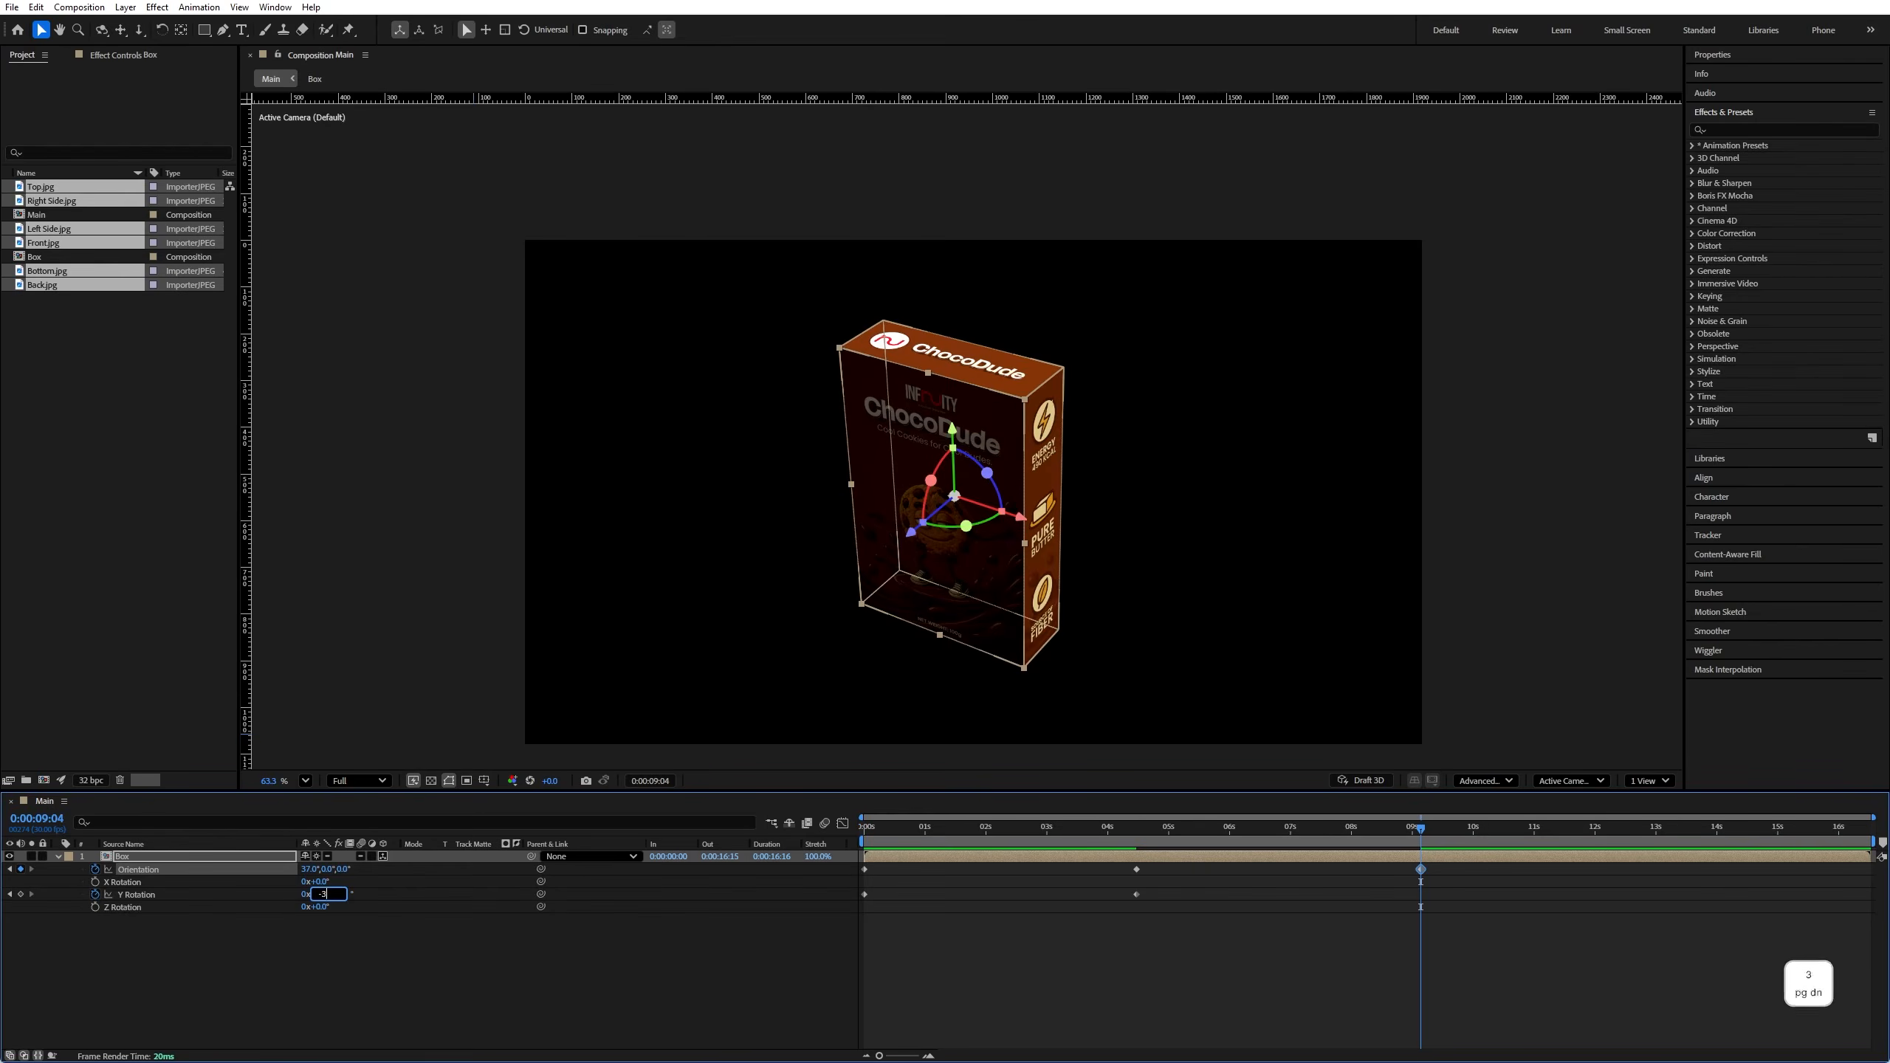
pyautogui.press('Return')
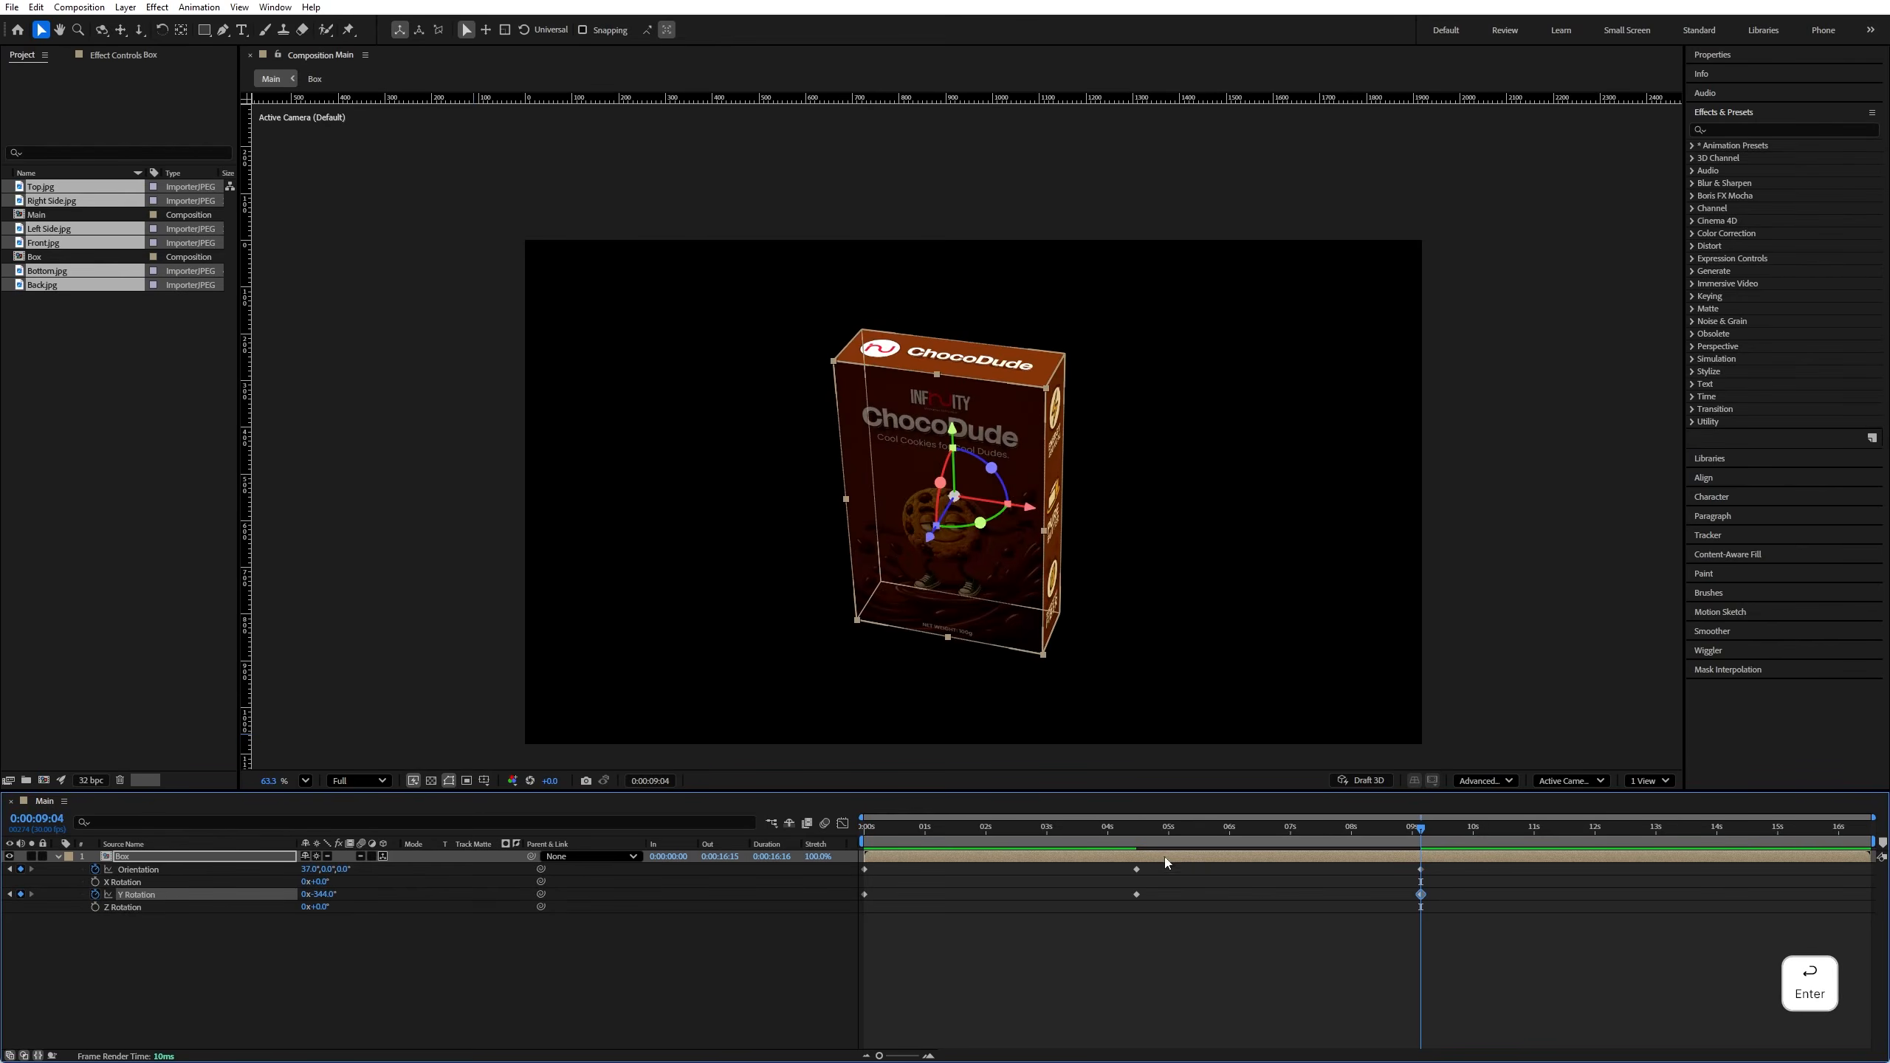
# Step: Preview the second spin, adjust the X Orientation keyframe at 0:00:09:04 to about 20°, and return to the composition's start
pyautogui.click(1160, 828)
pyautogui.press('space')
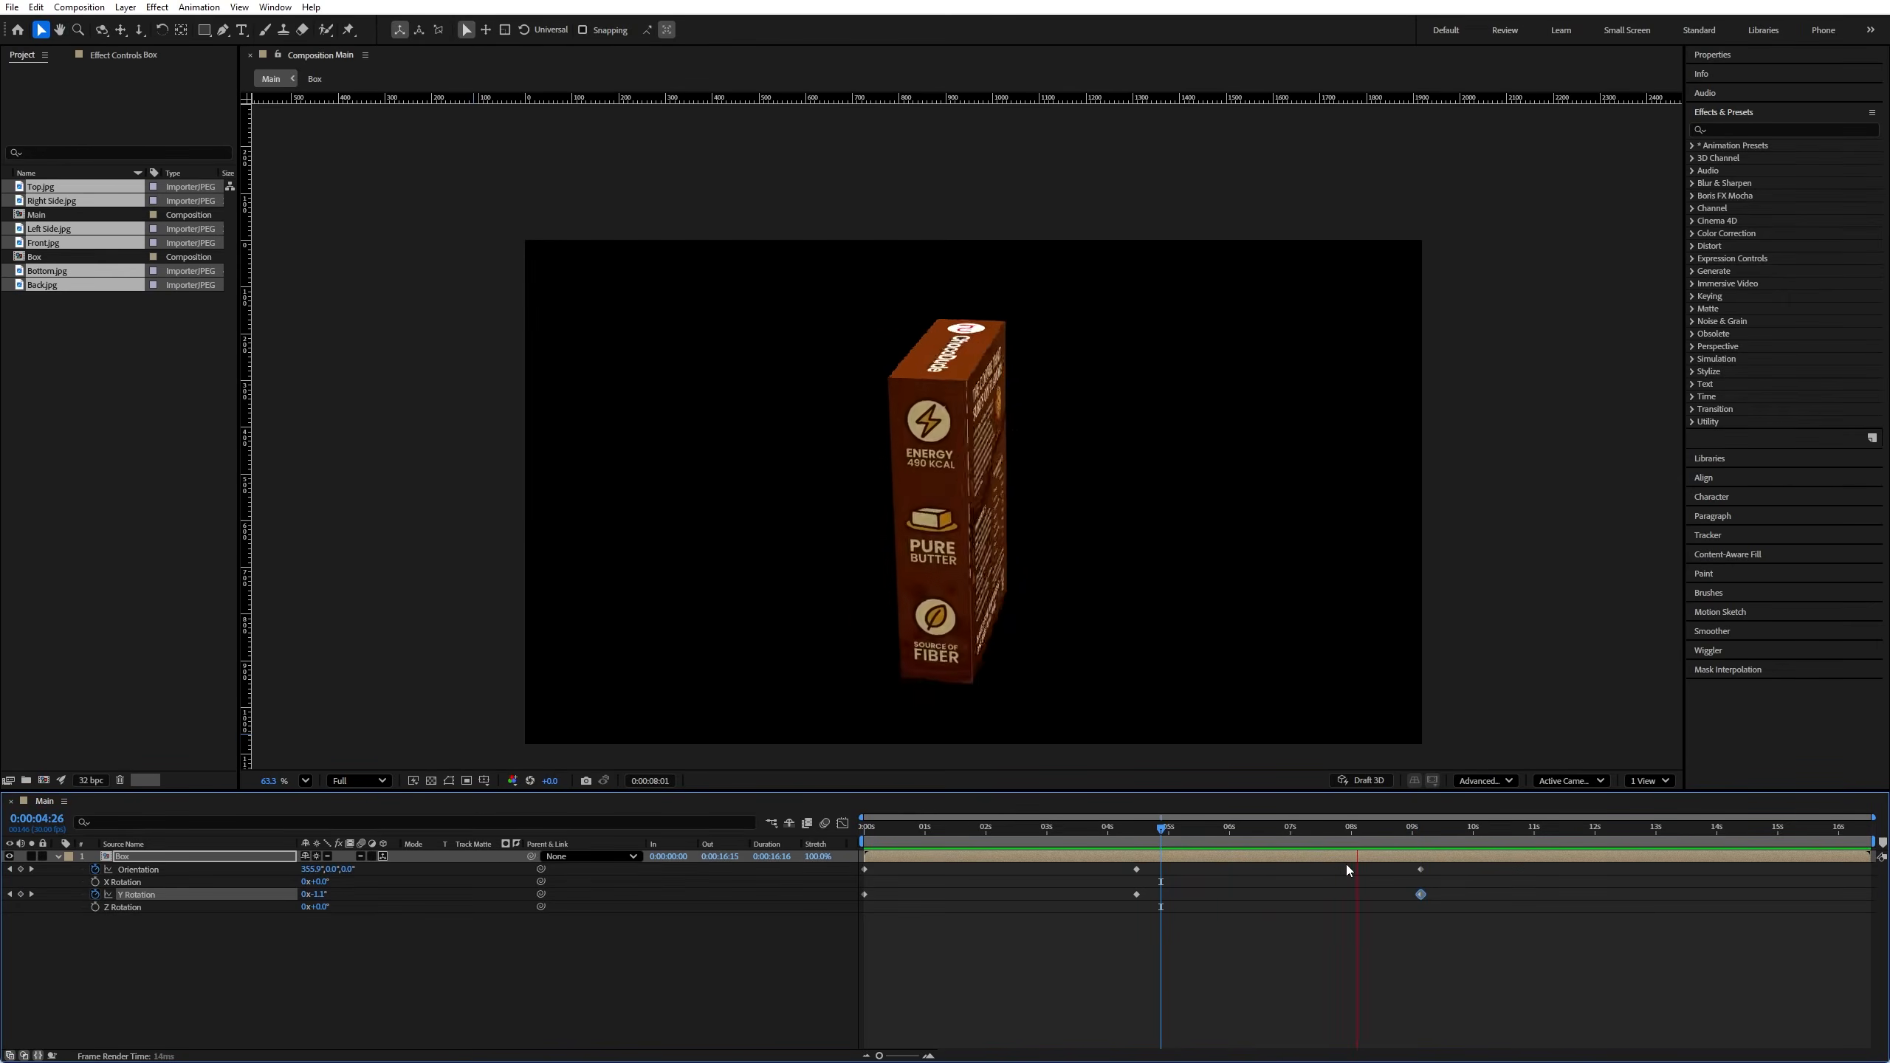
pyautogui.moveTo(1369, 831); pyautogui.dragTo(1420, 837)
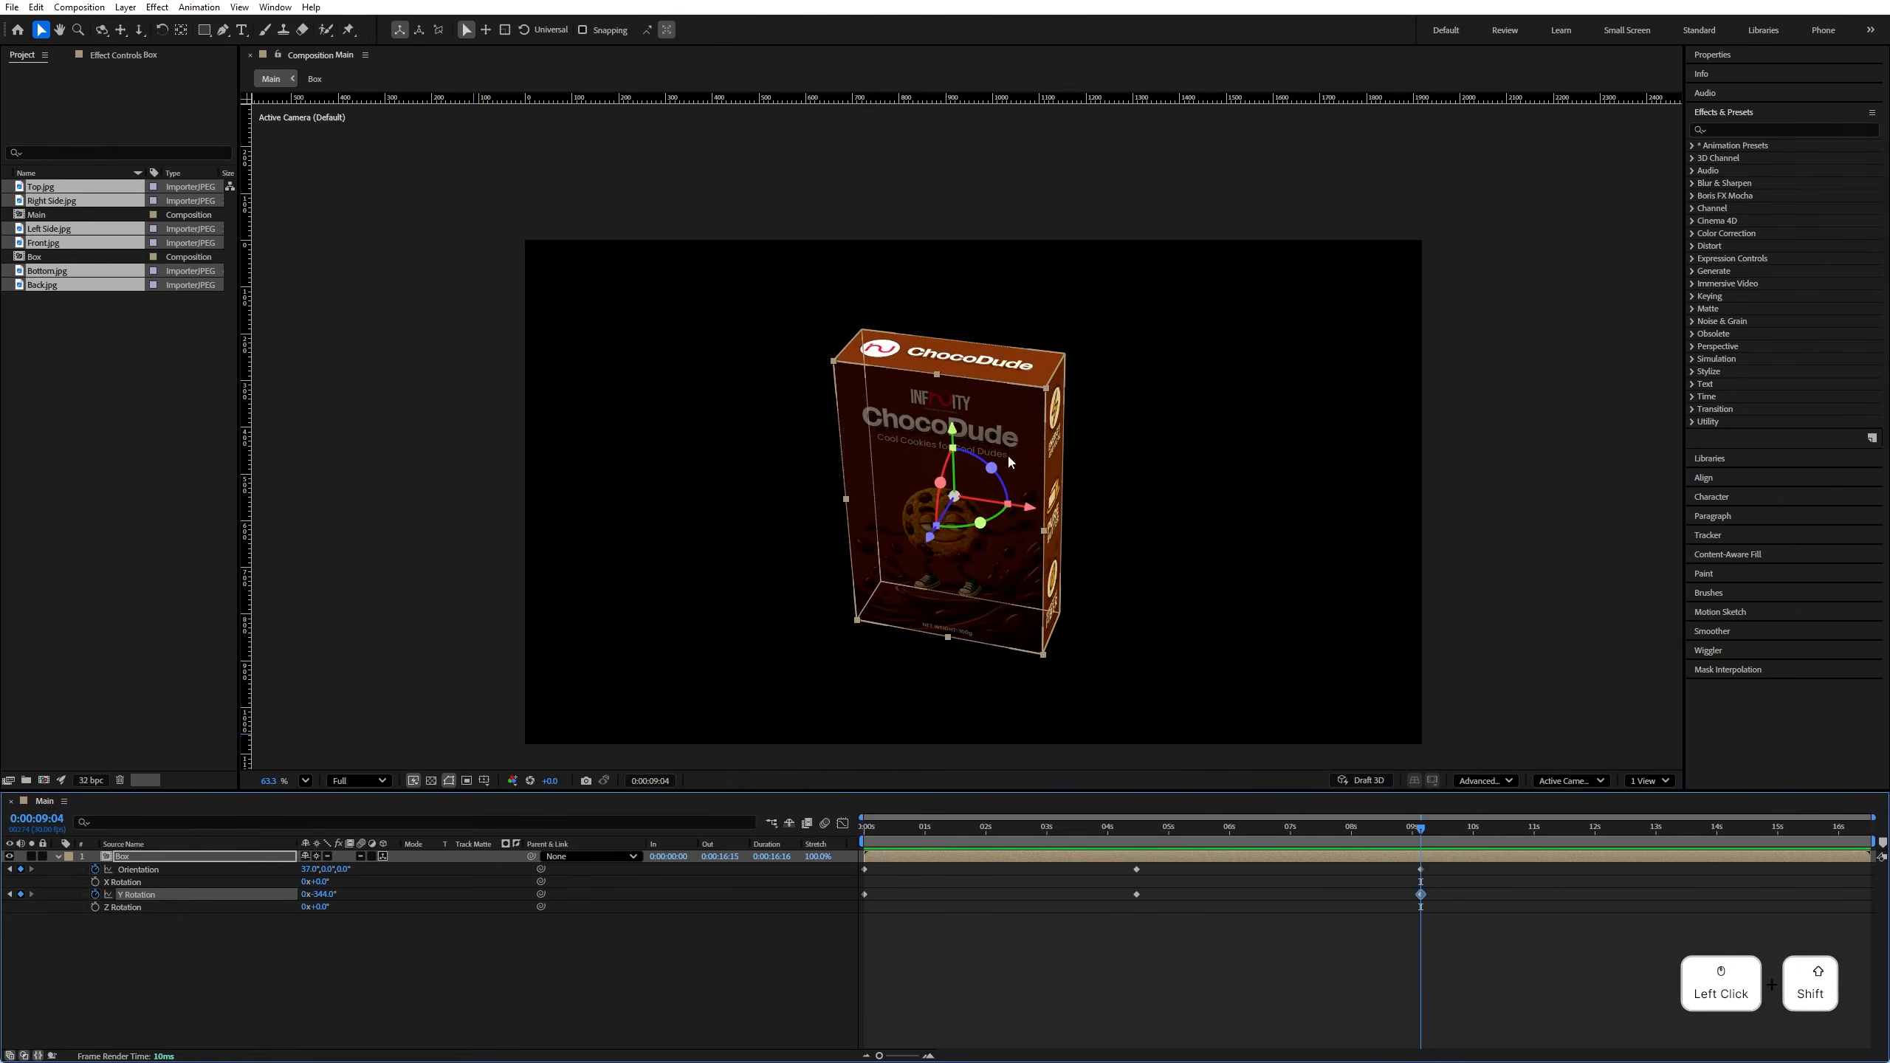
pyautogui.moveTo(320, 899); pyautogui.dragTo(297, 871)
pyautogui.hotkey('ctrl', 'z')
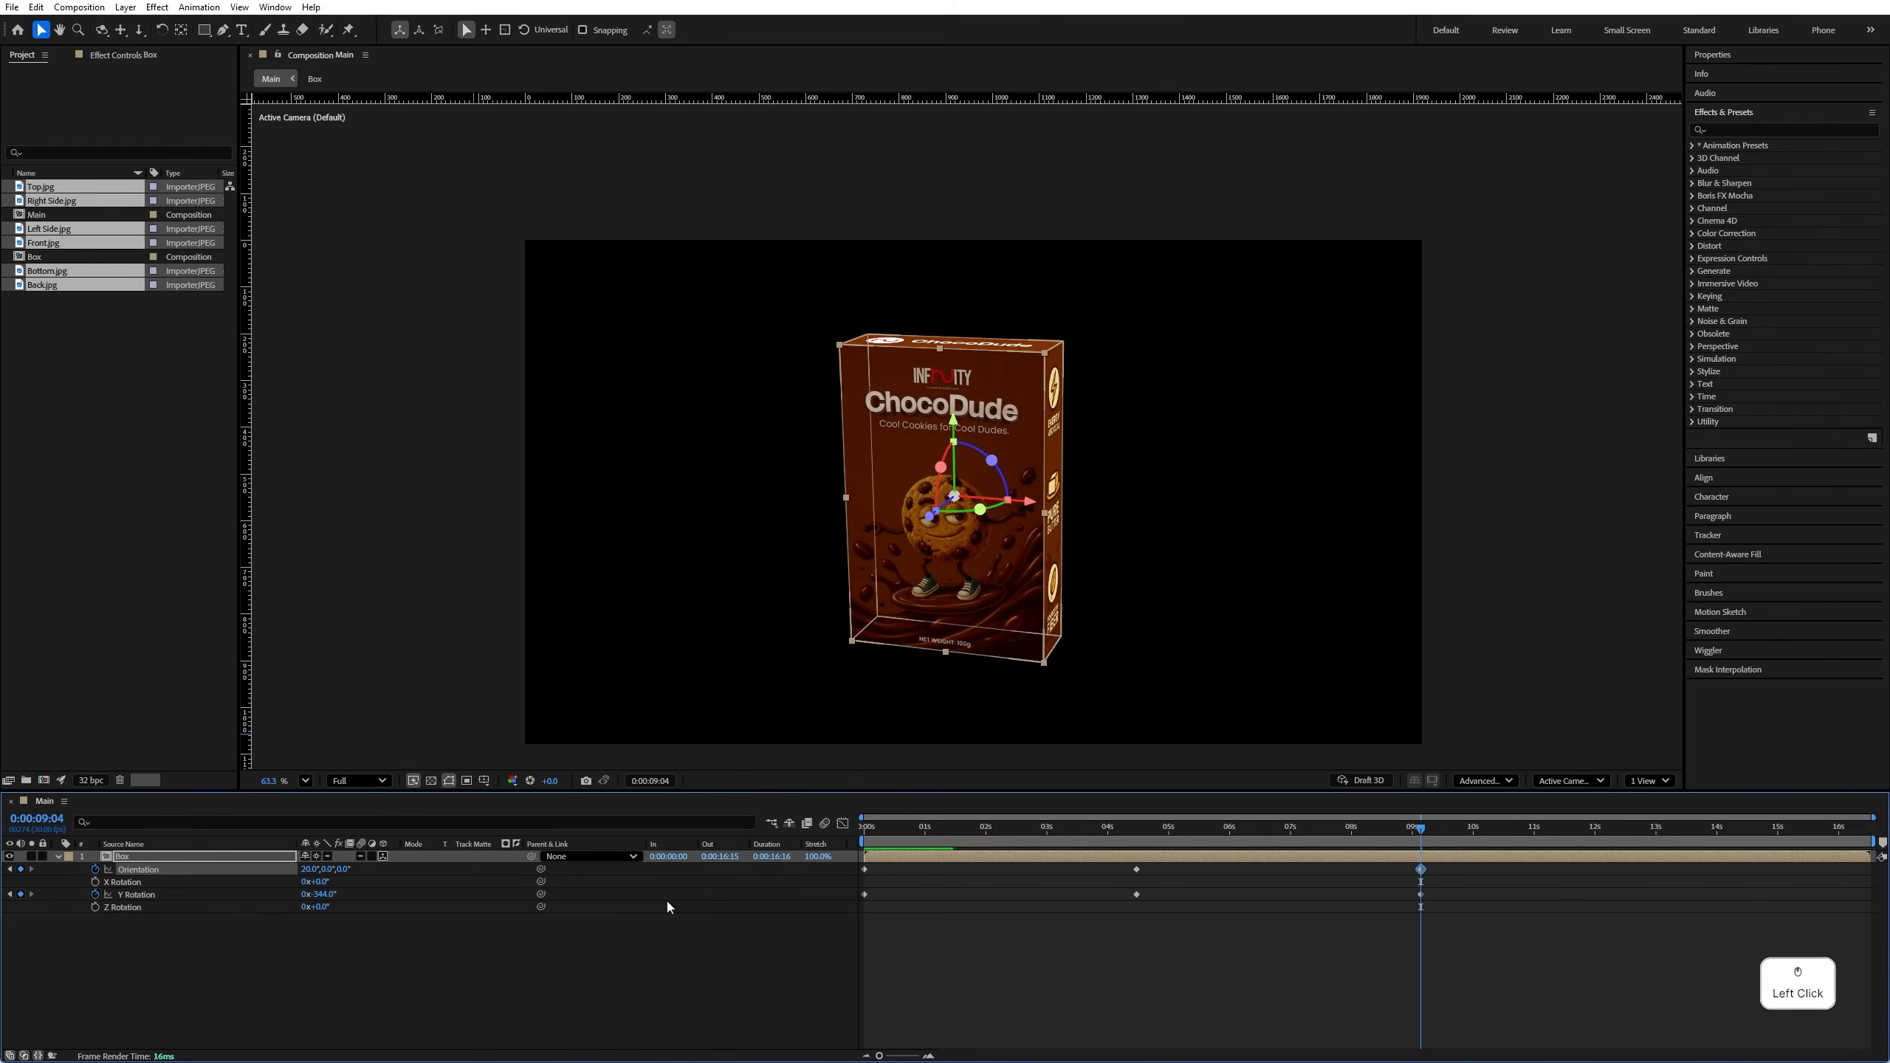
pyautogui.moveTo(1125, 830); pyautogui.dragTo(122, 866)
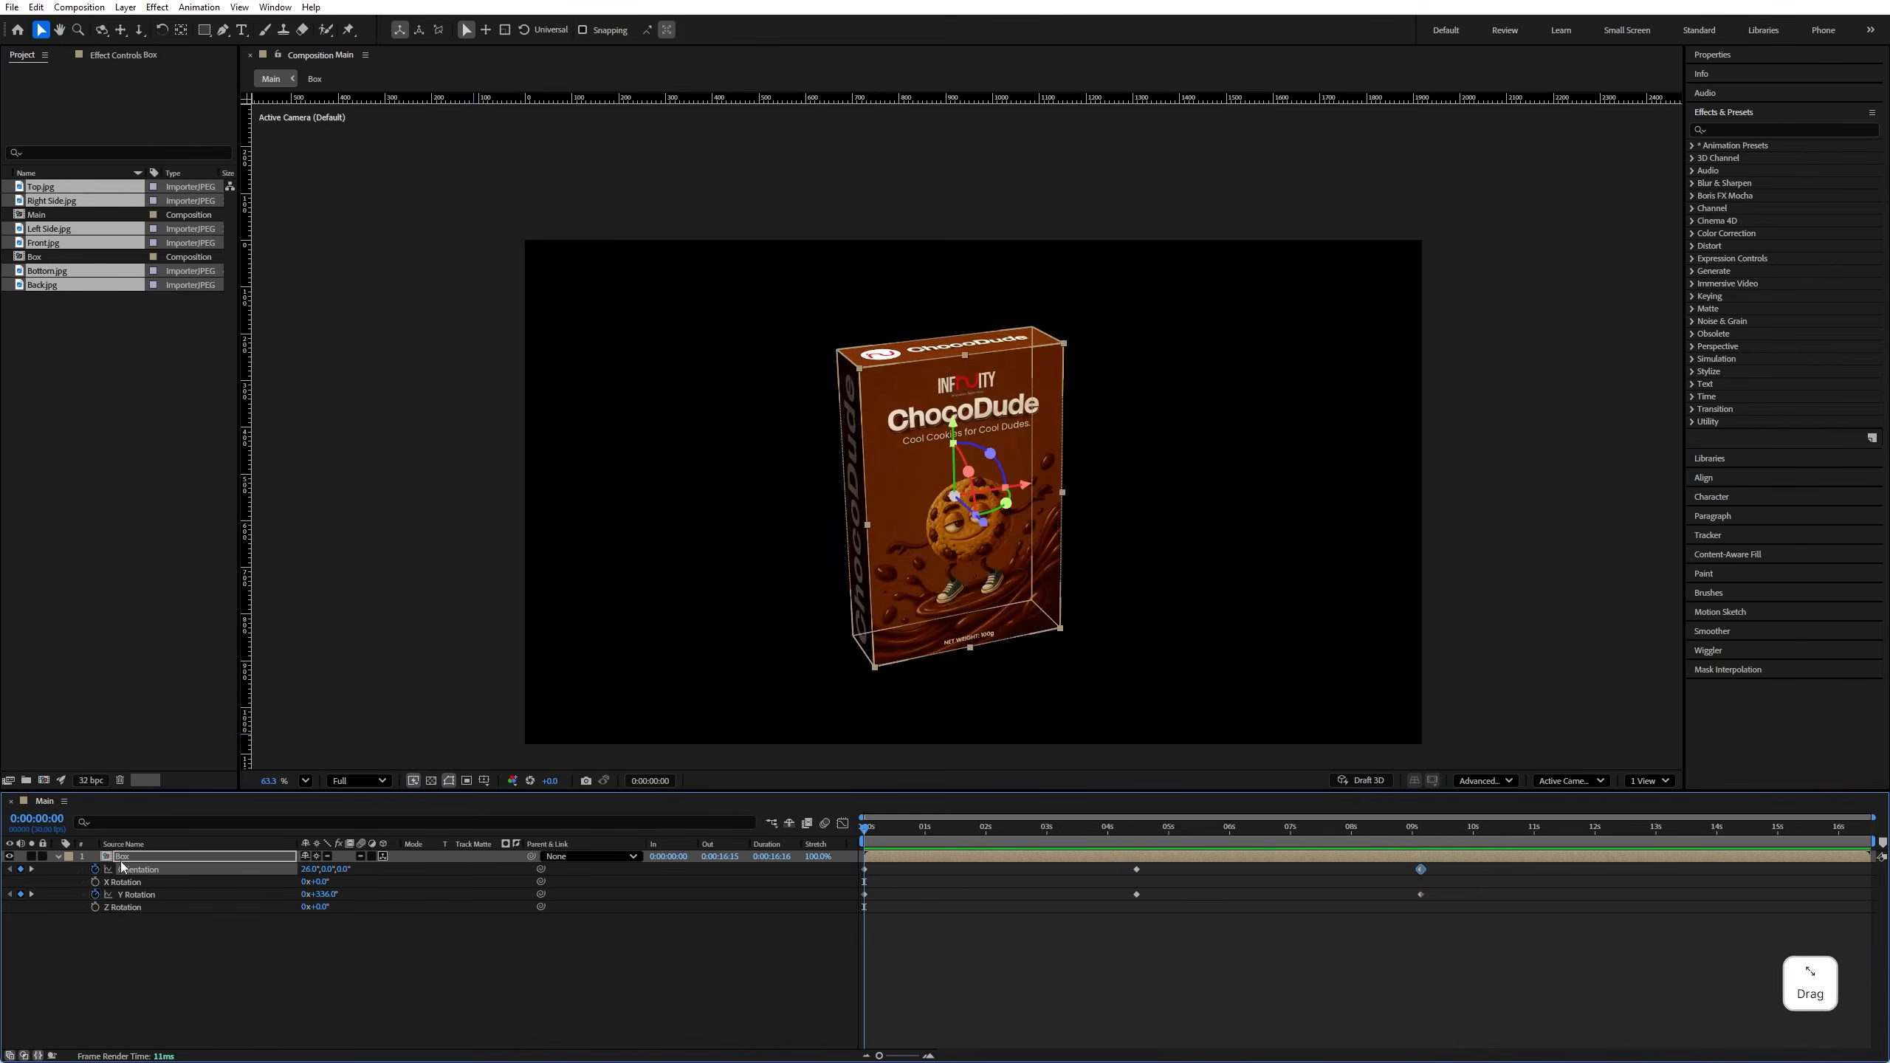
# Step: Collapse the Box layer and import the Cookie 3D model from the Files folder into the Main composition with default model settings
pyautogui.click(61, 857)
pyautogui.click(194, 912)
pyautogui.click(121, 417)
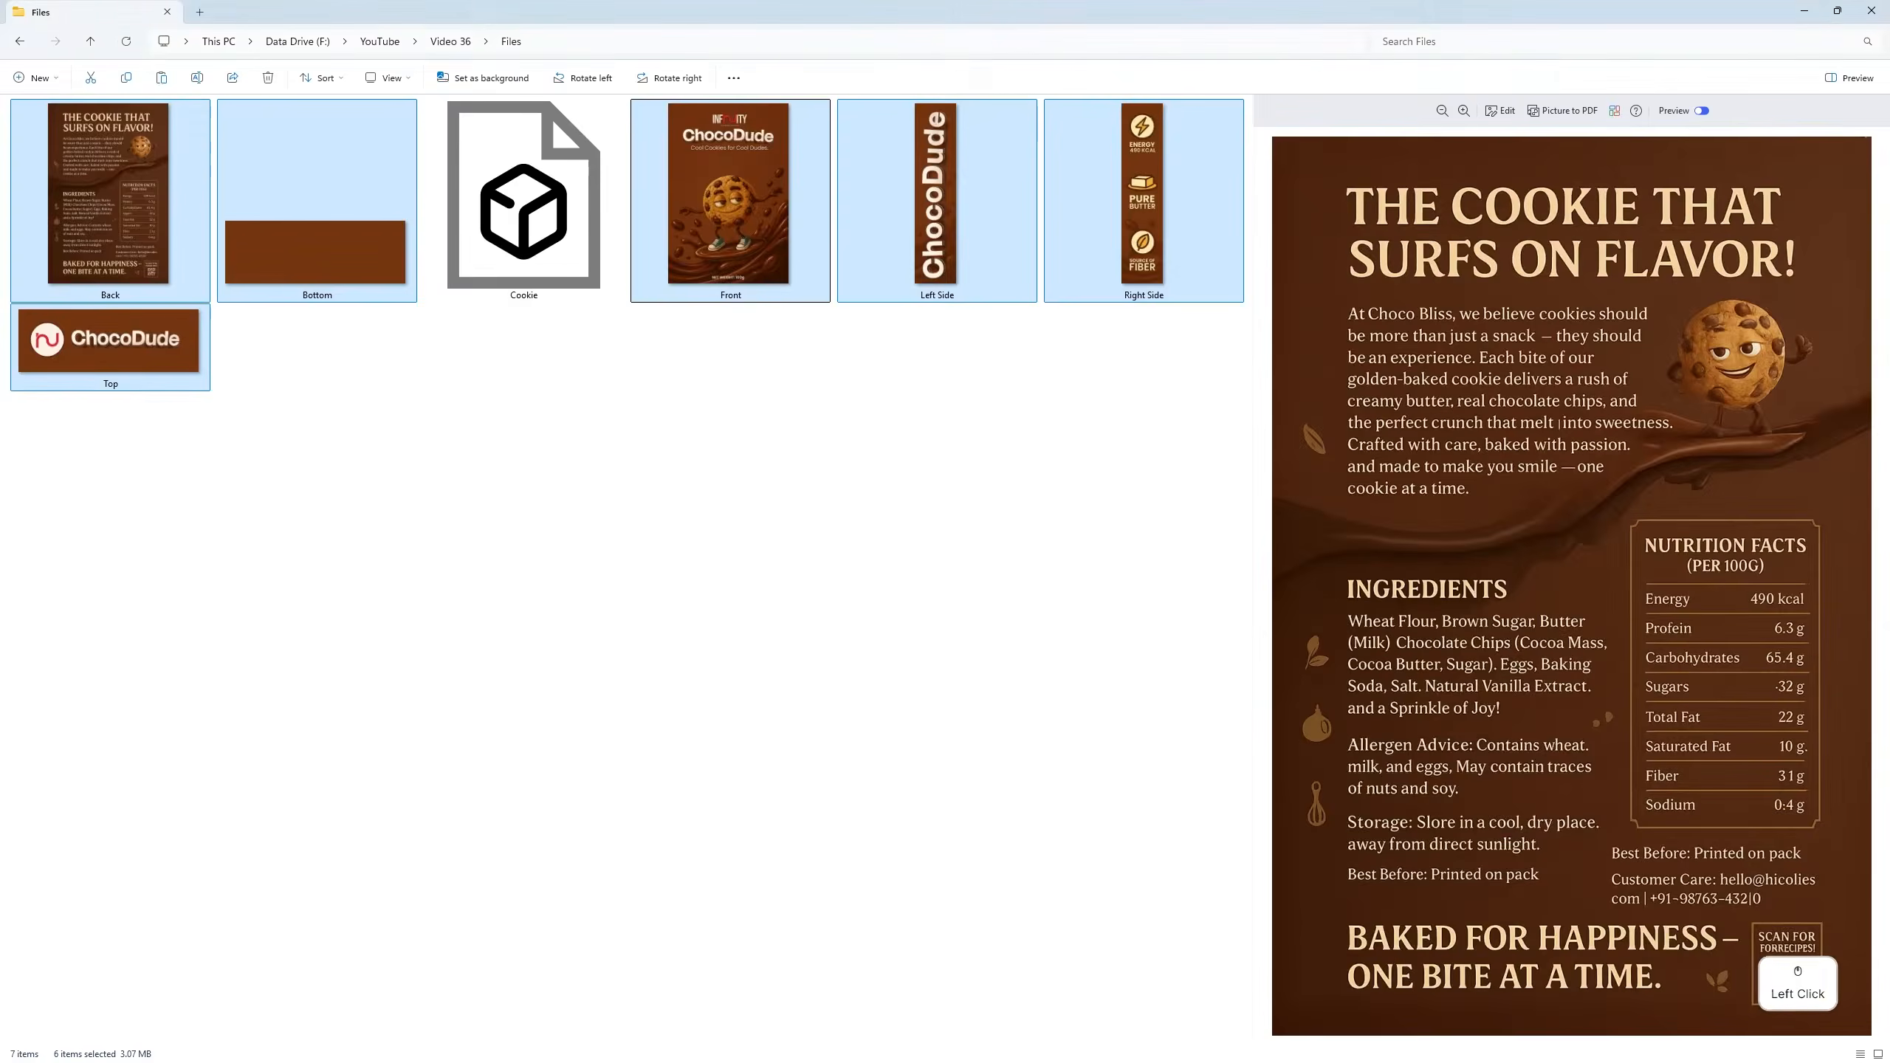
pyautogui.doubleClick(541, 7)
pyautogui.scroll(-5, 958, 378)
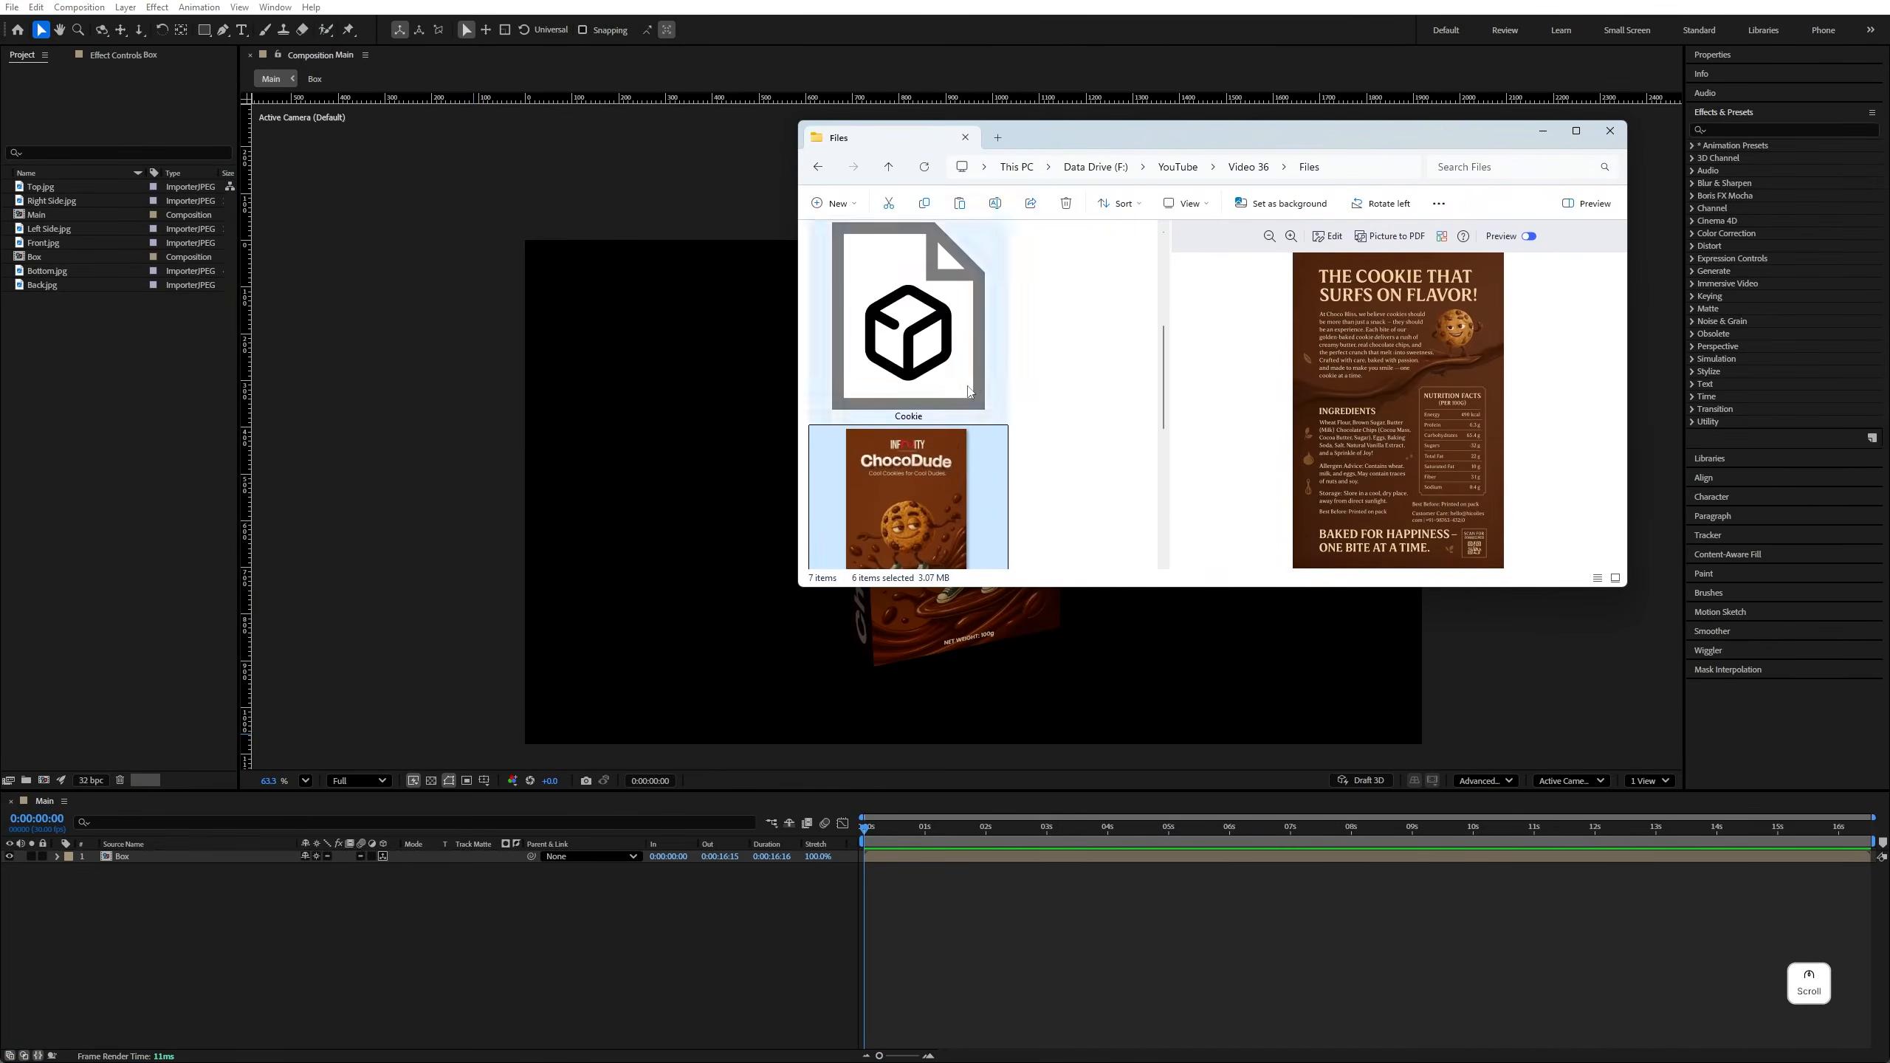
pyautogui.moveTo(958, 378); pyautogui.dragTo(690, 452)
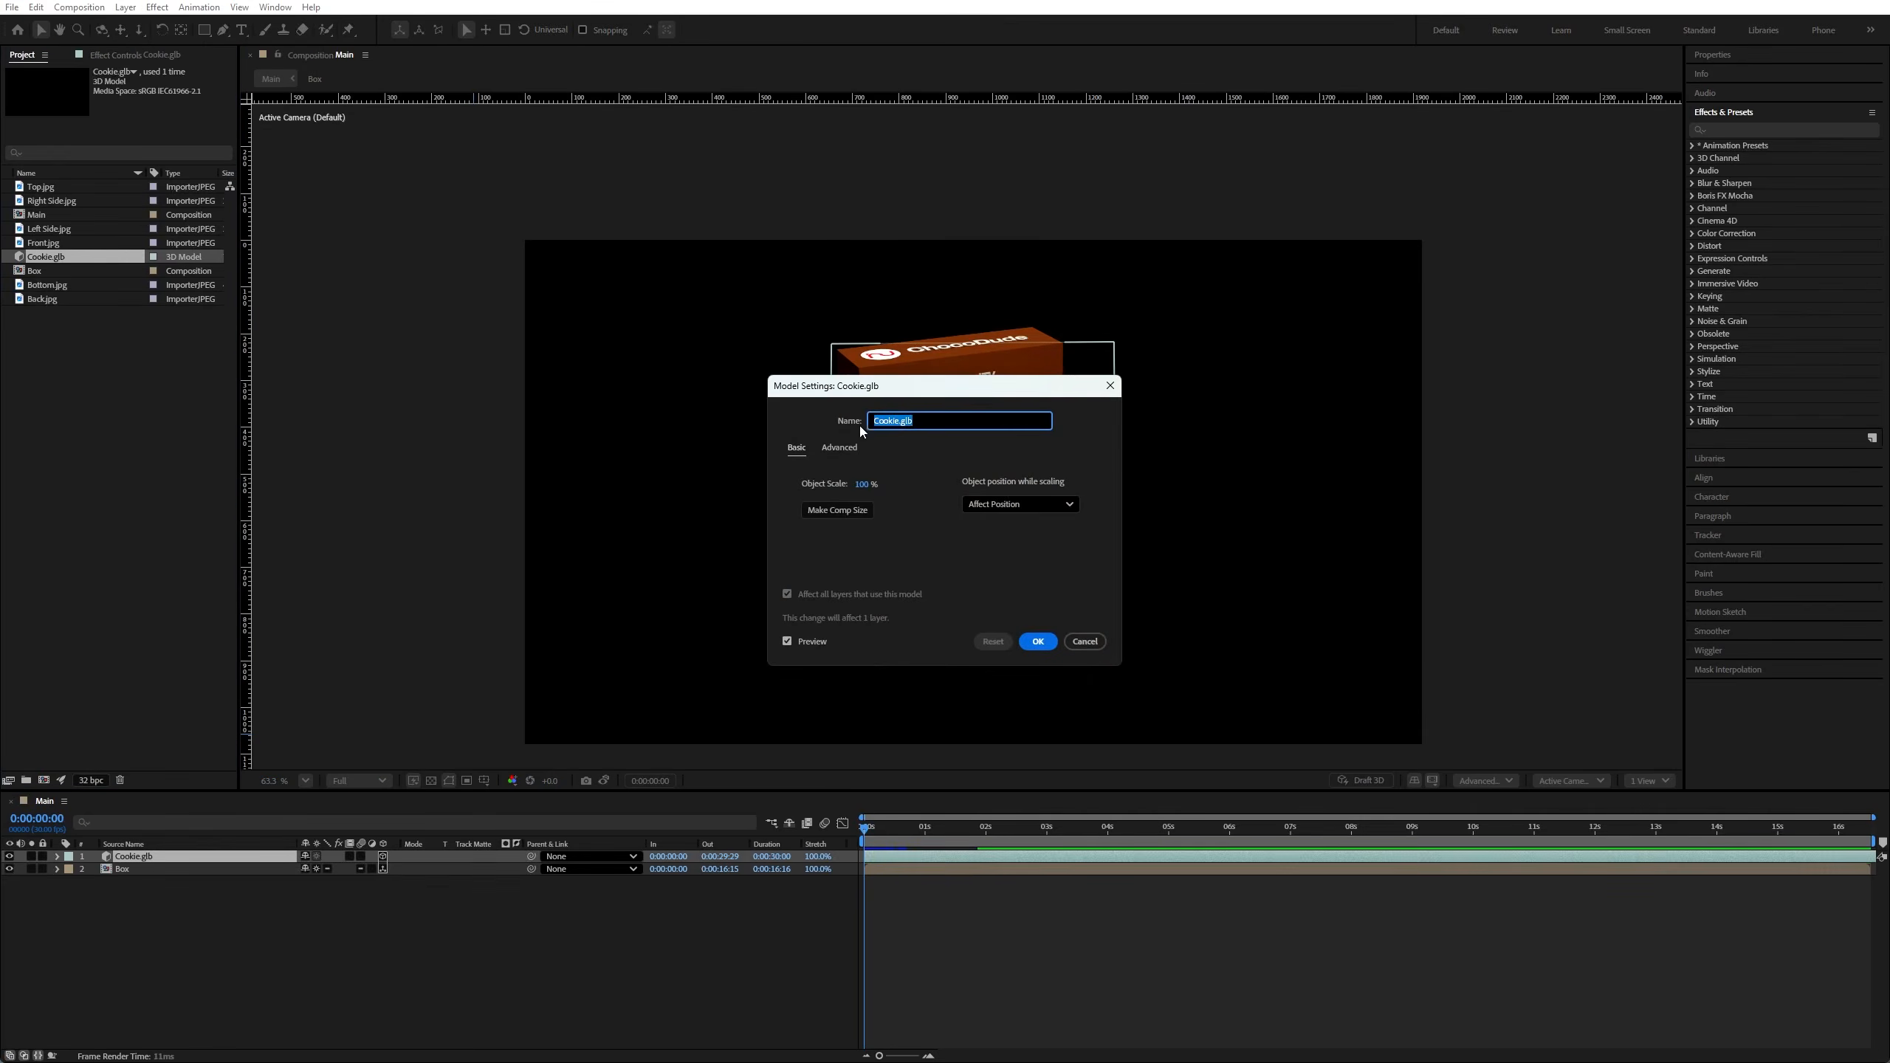
pyautogui.click(1038, 643)
# Step: Move the Cookie.glb model to the left of the box and scale it uniformly to 34%
pyautogui.moveTo(1067, 589); pyautogui.dragTo(764, 550)
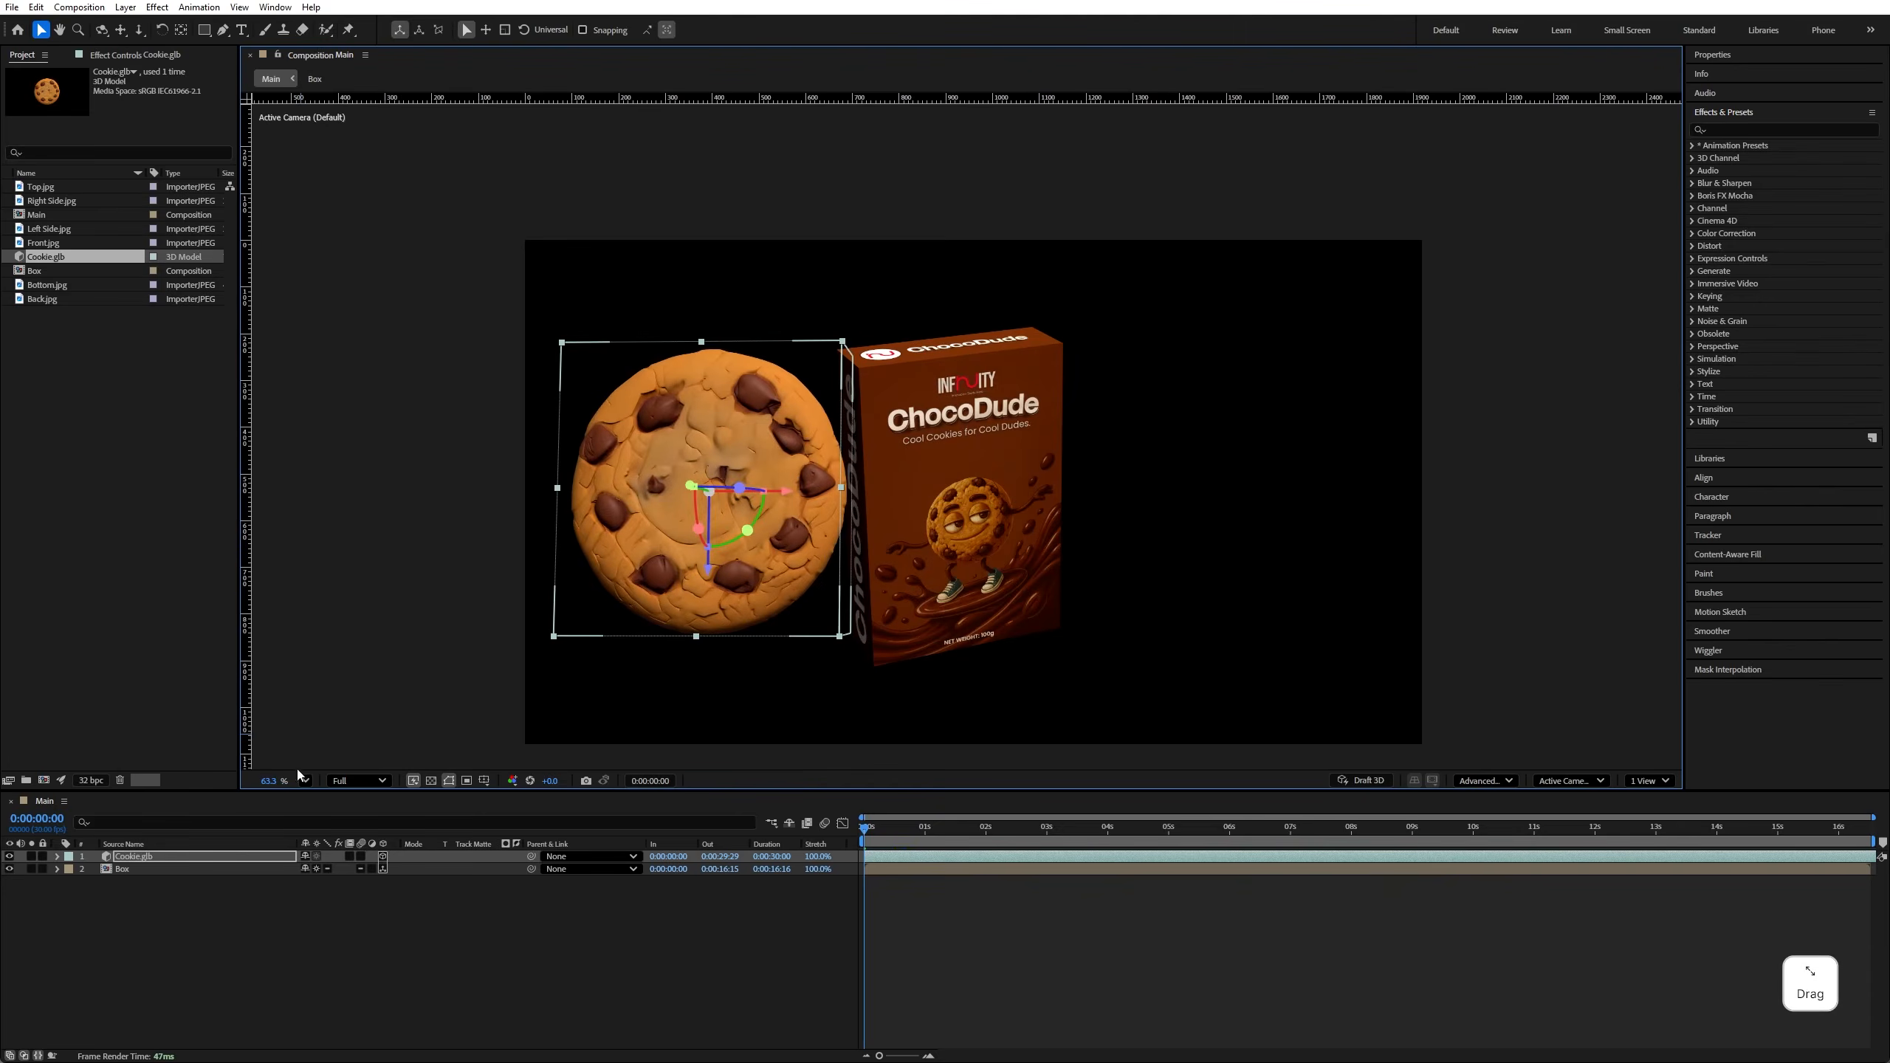
pyautogui.click(141, 856)
pyautogui.write('s')
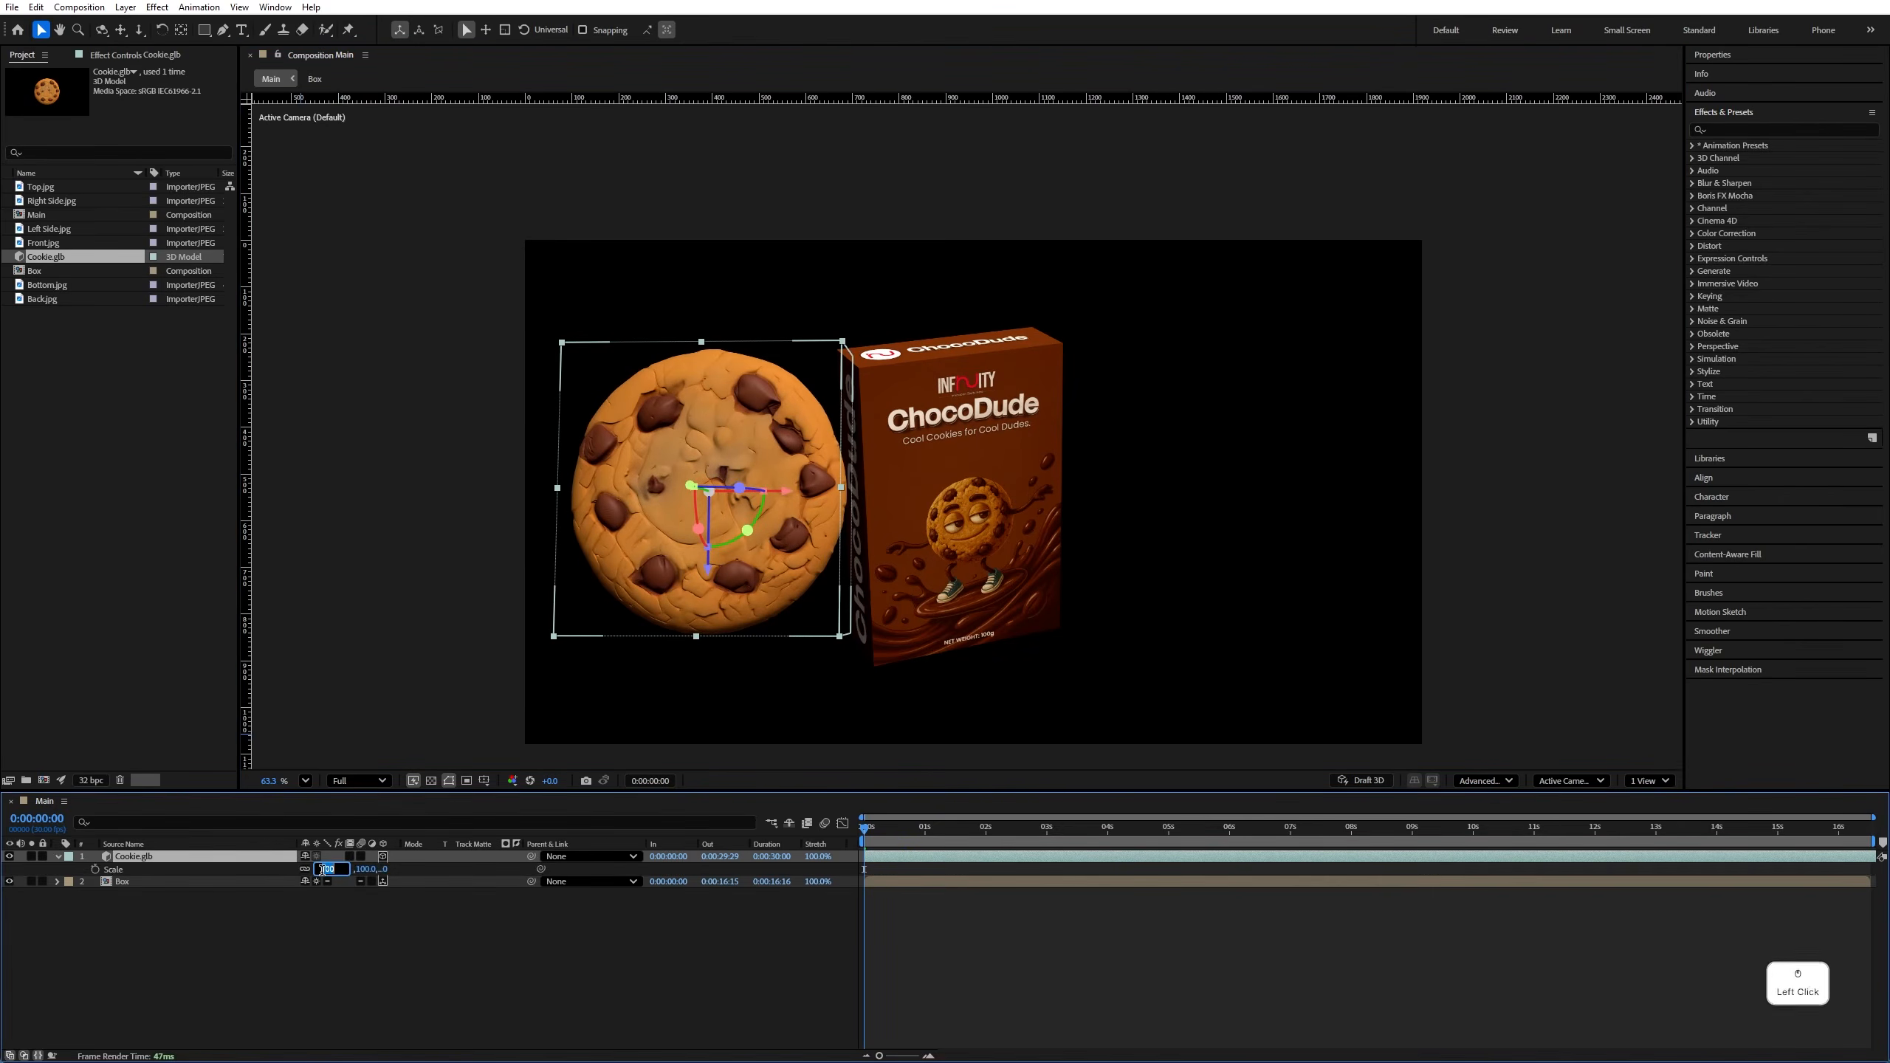
pyautogui.write('34')
pyautogui.press('Return')
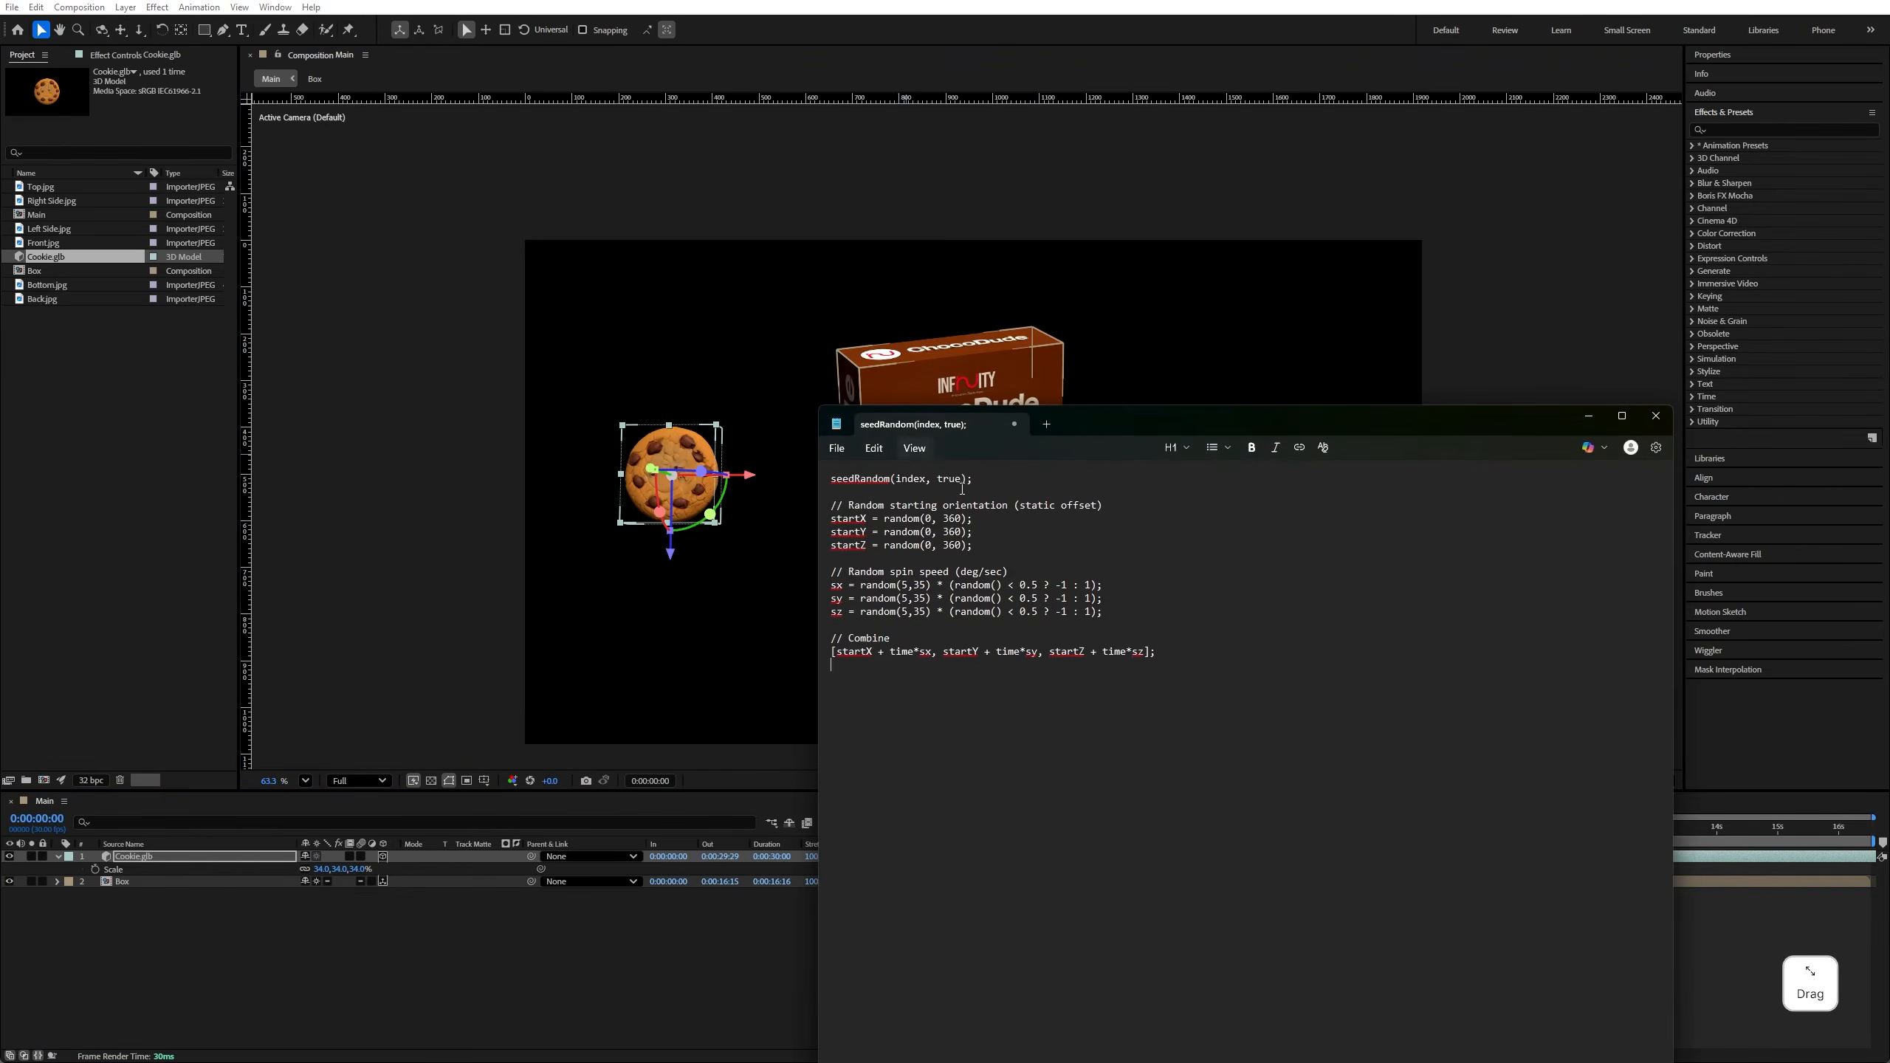
# Step: Copy the full seedRandom random-spin expression from the text note and apply it to the Cookie.glb layer's Orientation in After Effects
pyautogui.moveTo(1116, 426); pyautogui.dragTo(1210, 226)
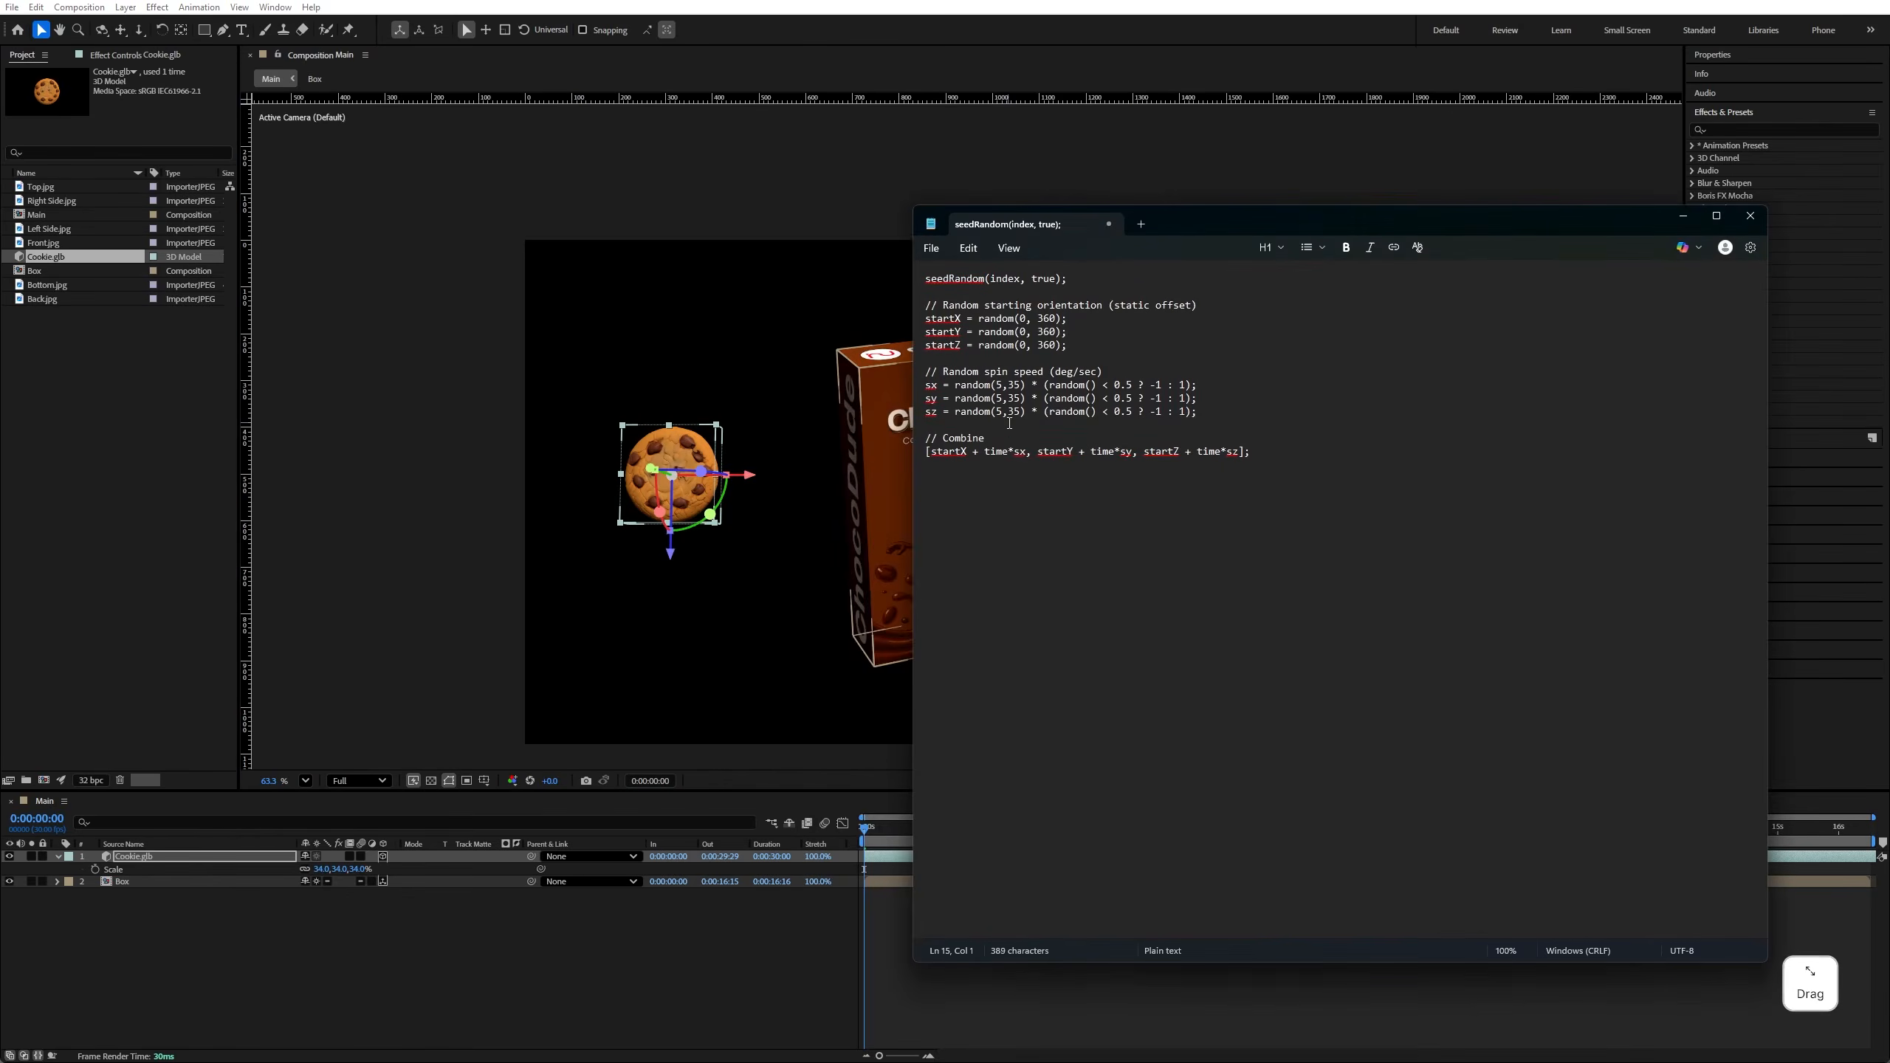
pyautogui.moveTo(1265, 465); pyautogui.dragTo(905, 276)
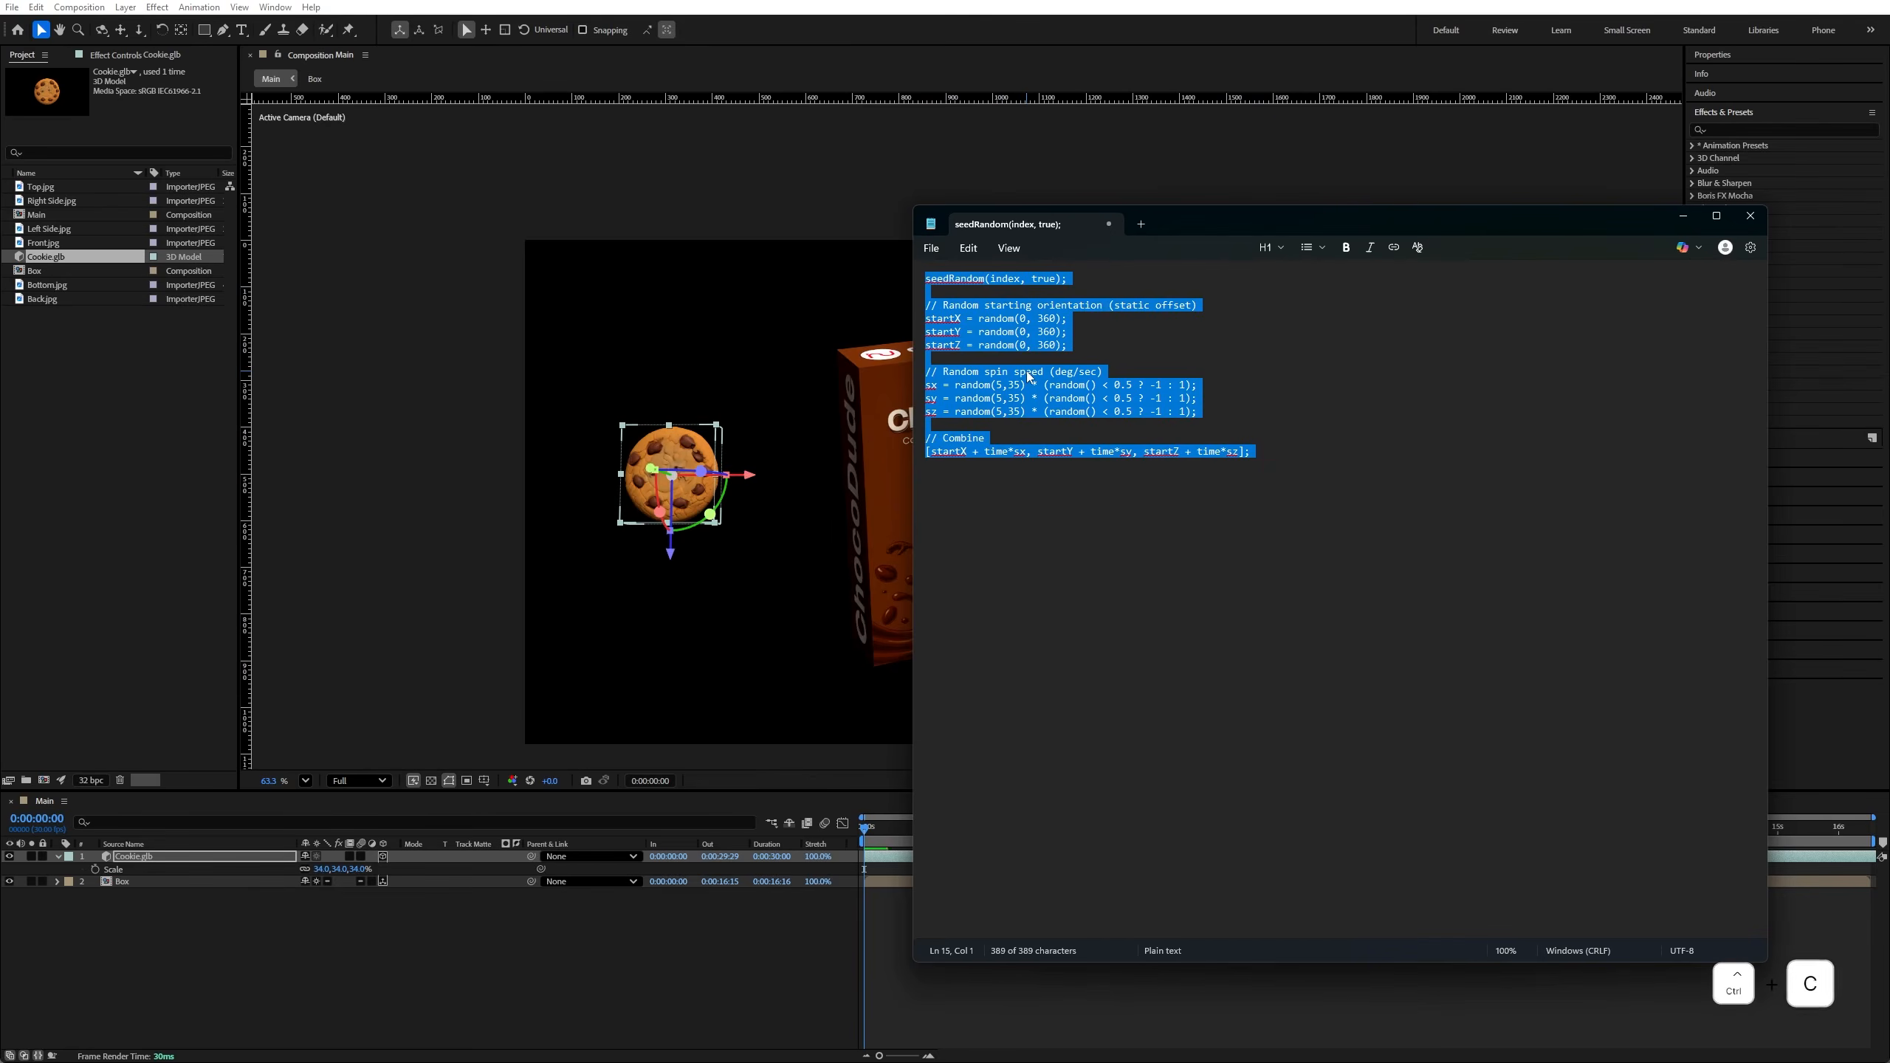
pyautogui.click(832, 178)
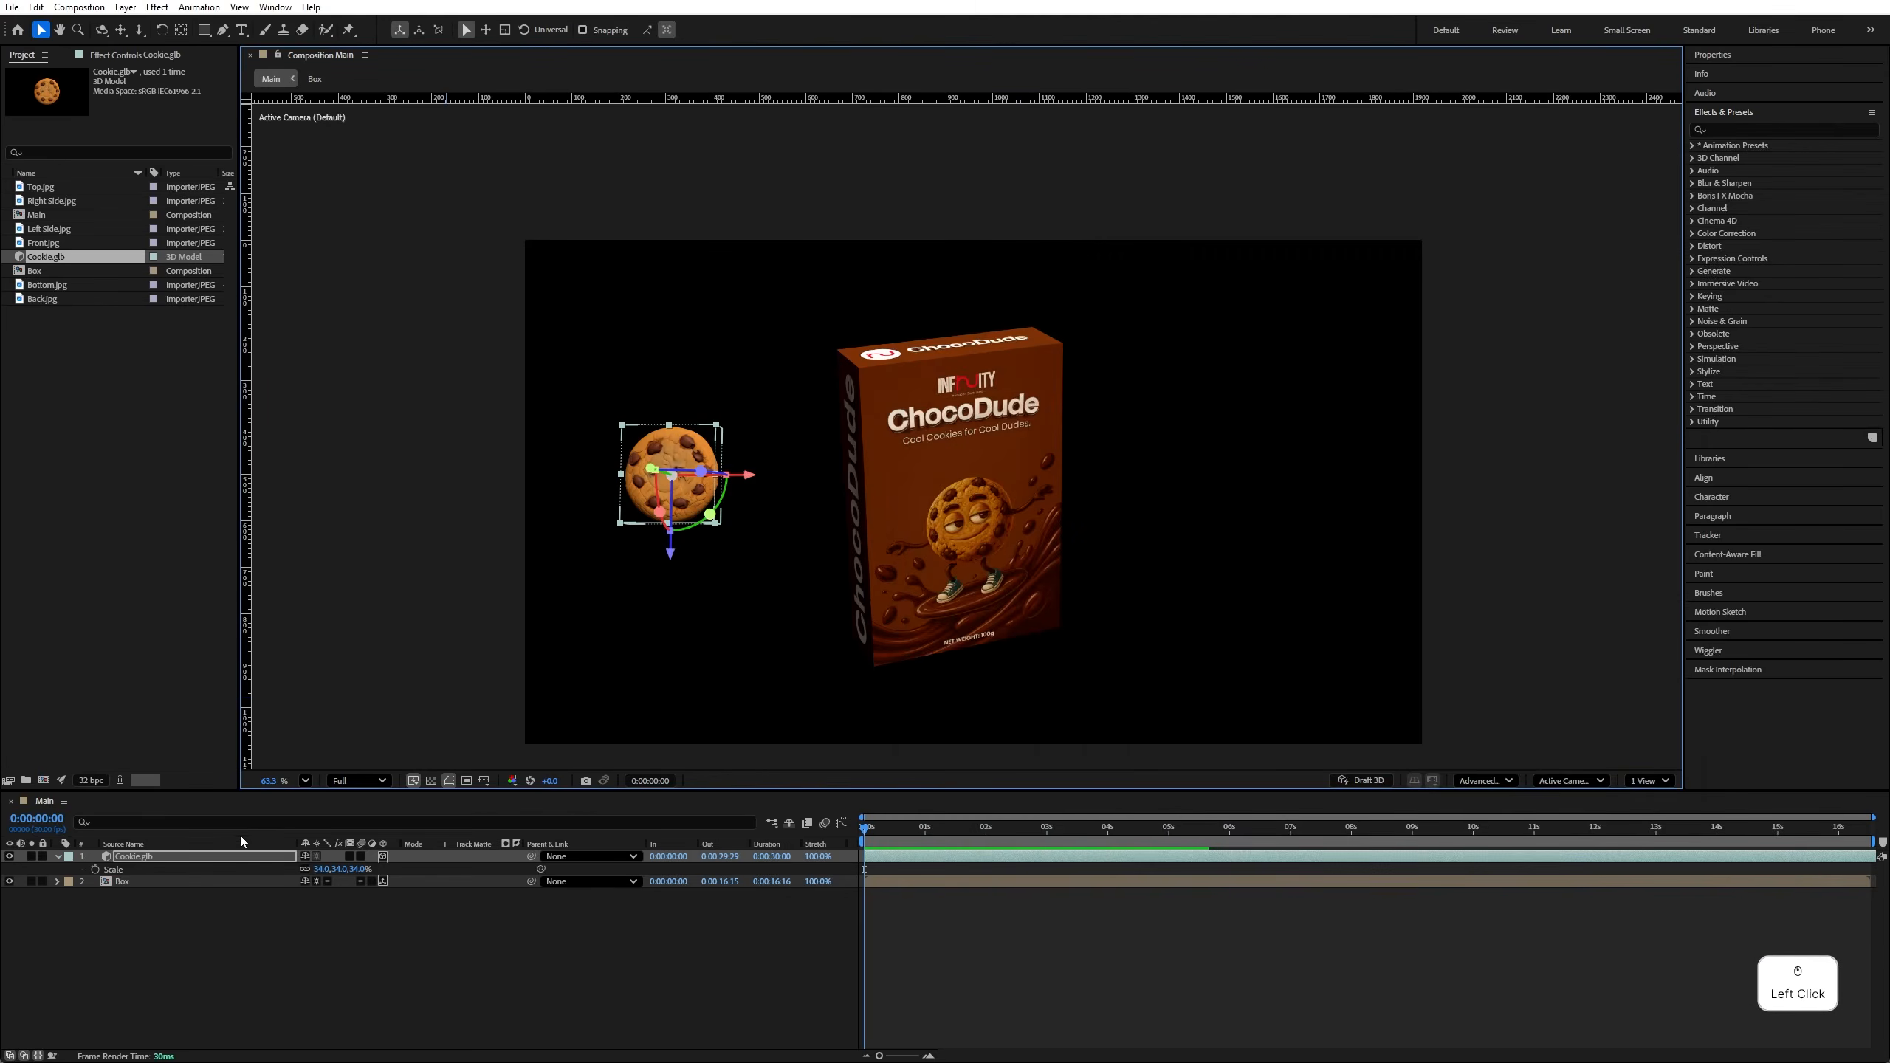
pyautogui.press('r')
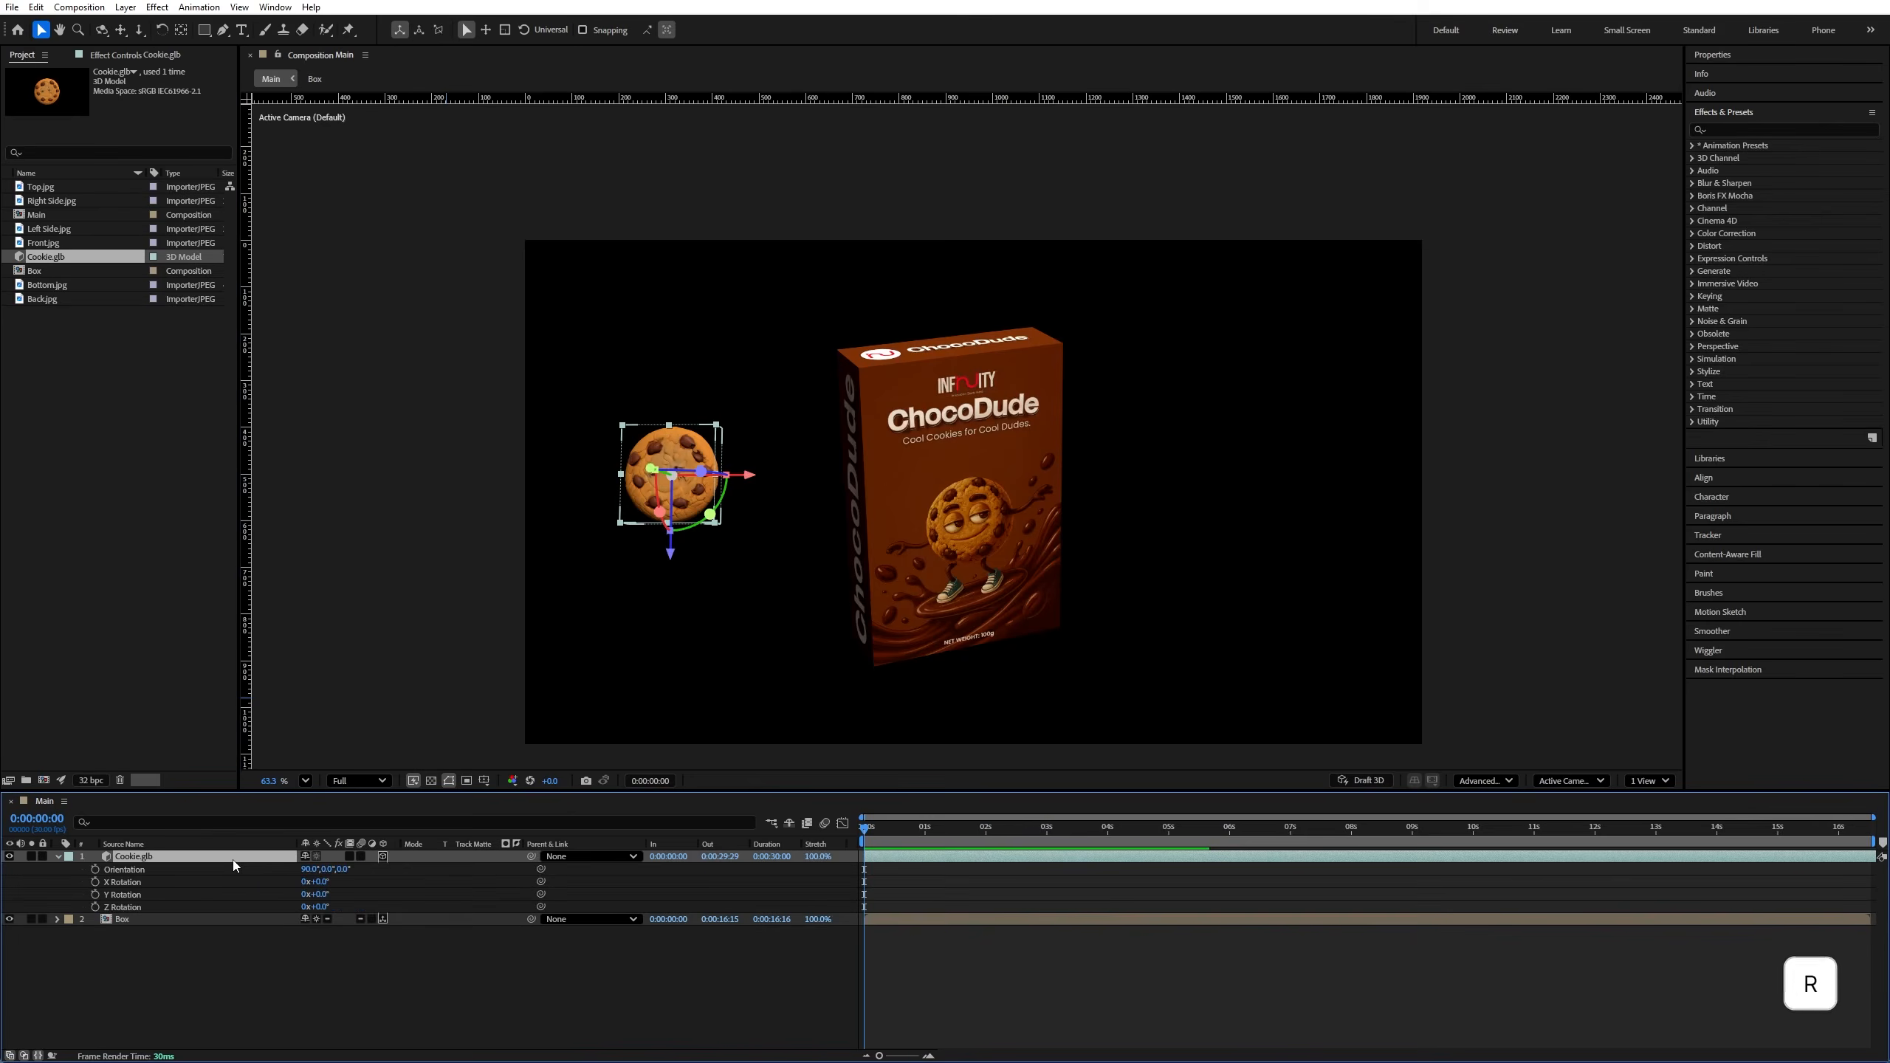
pyautogui.keyDown('alt'); pyautogui.click(96, 870); pyautogui.keyUp('alt')
pyautogui.hotkey('ctrl', 'v')
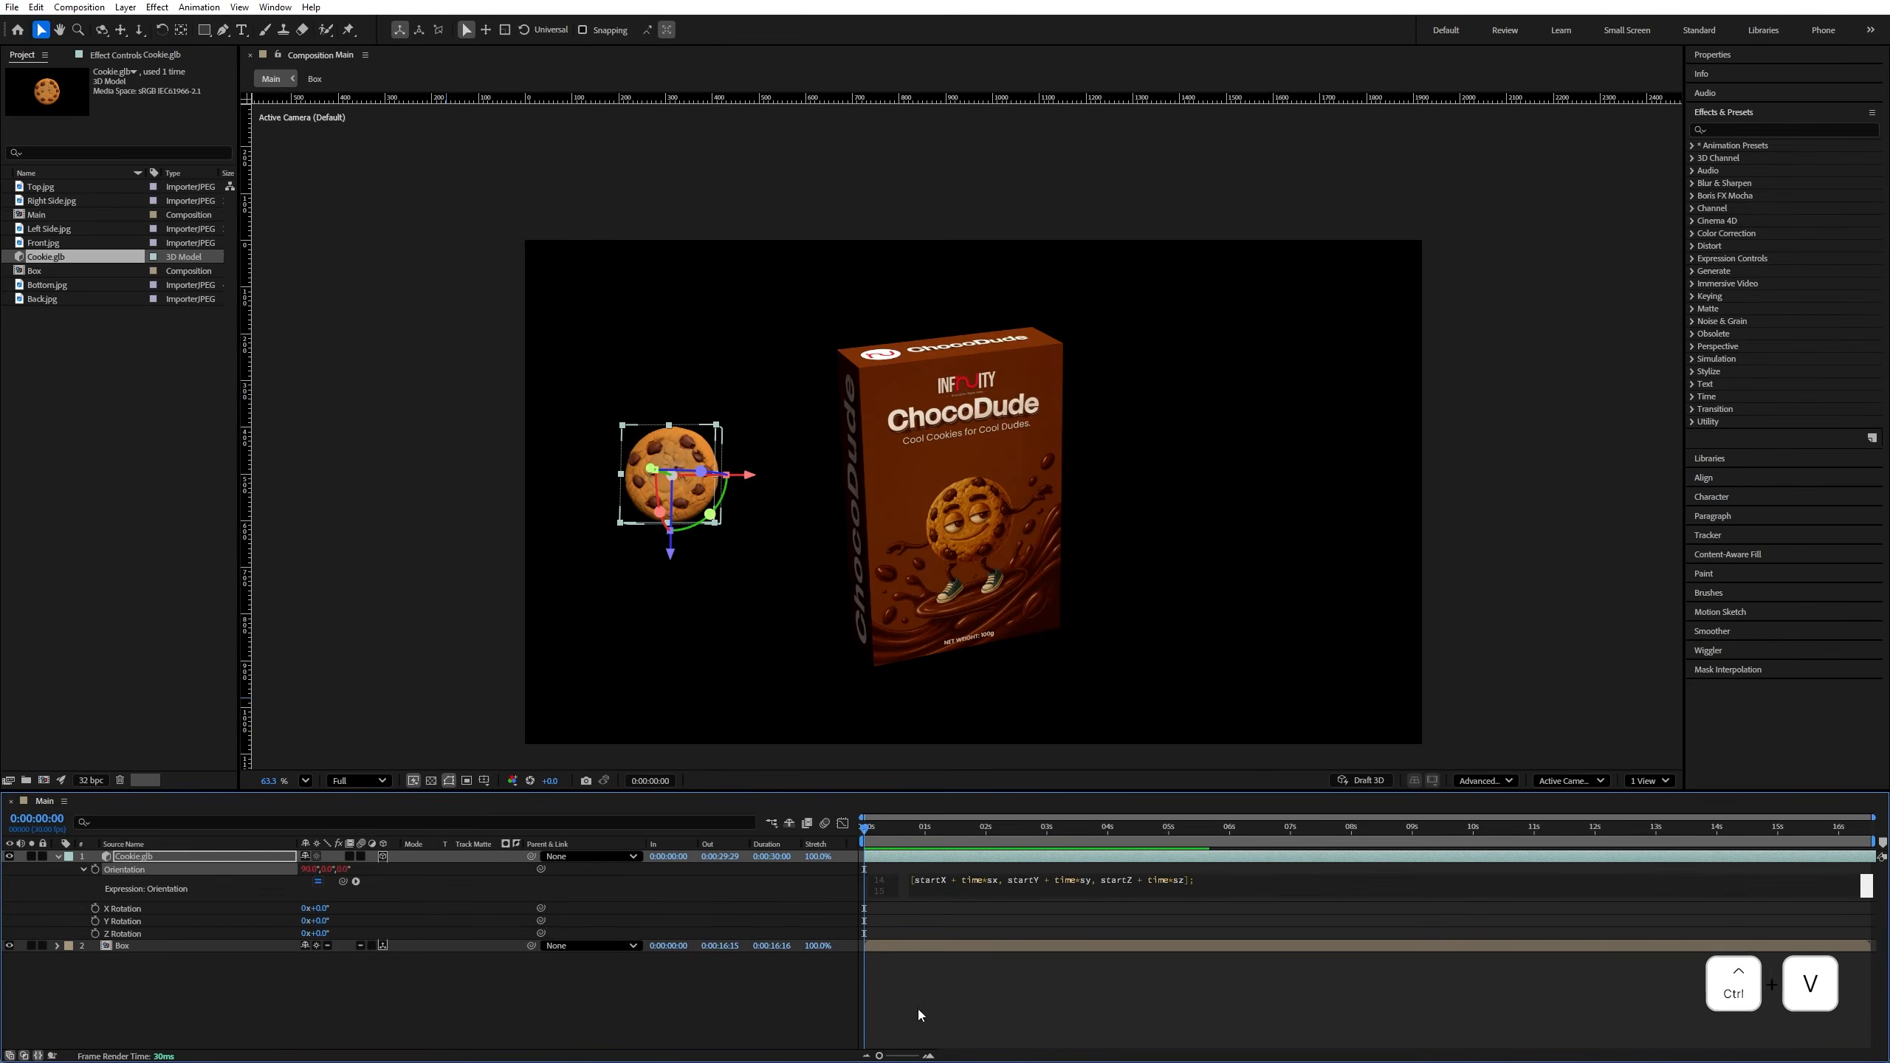
pyautogui.moveTo(932, 901); pyautogui.dragTo(934, 1030)
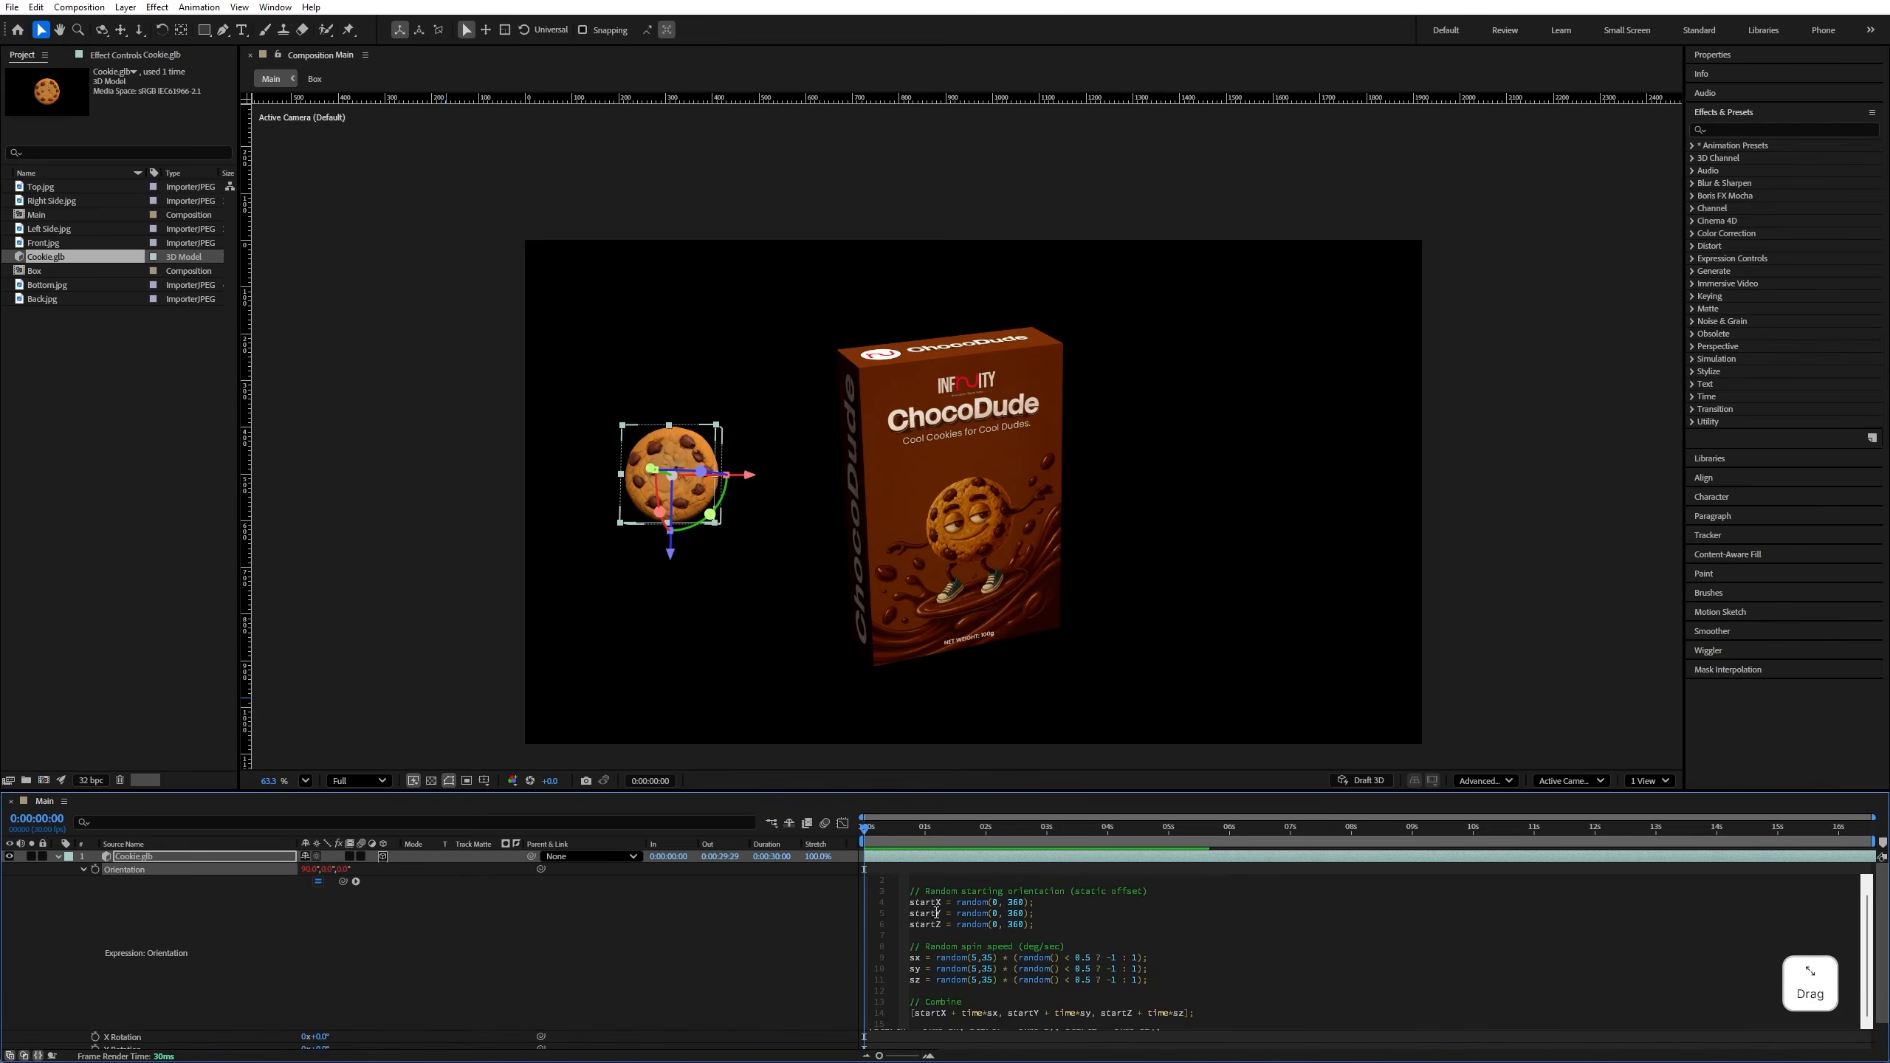
# Step: Preview the cookie's random spin from the composition's start, and collapse the Cookie.glb layer
pyautogui.click(800, 839)
pyautogui.press('space')
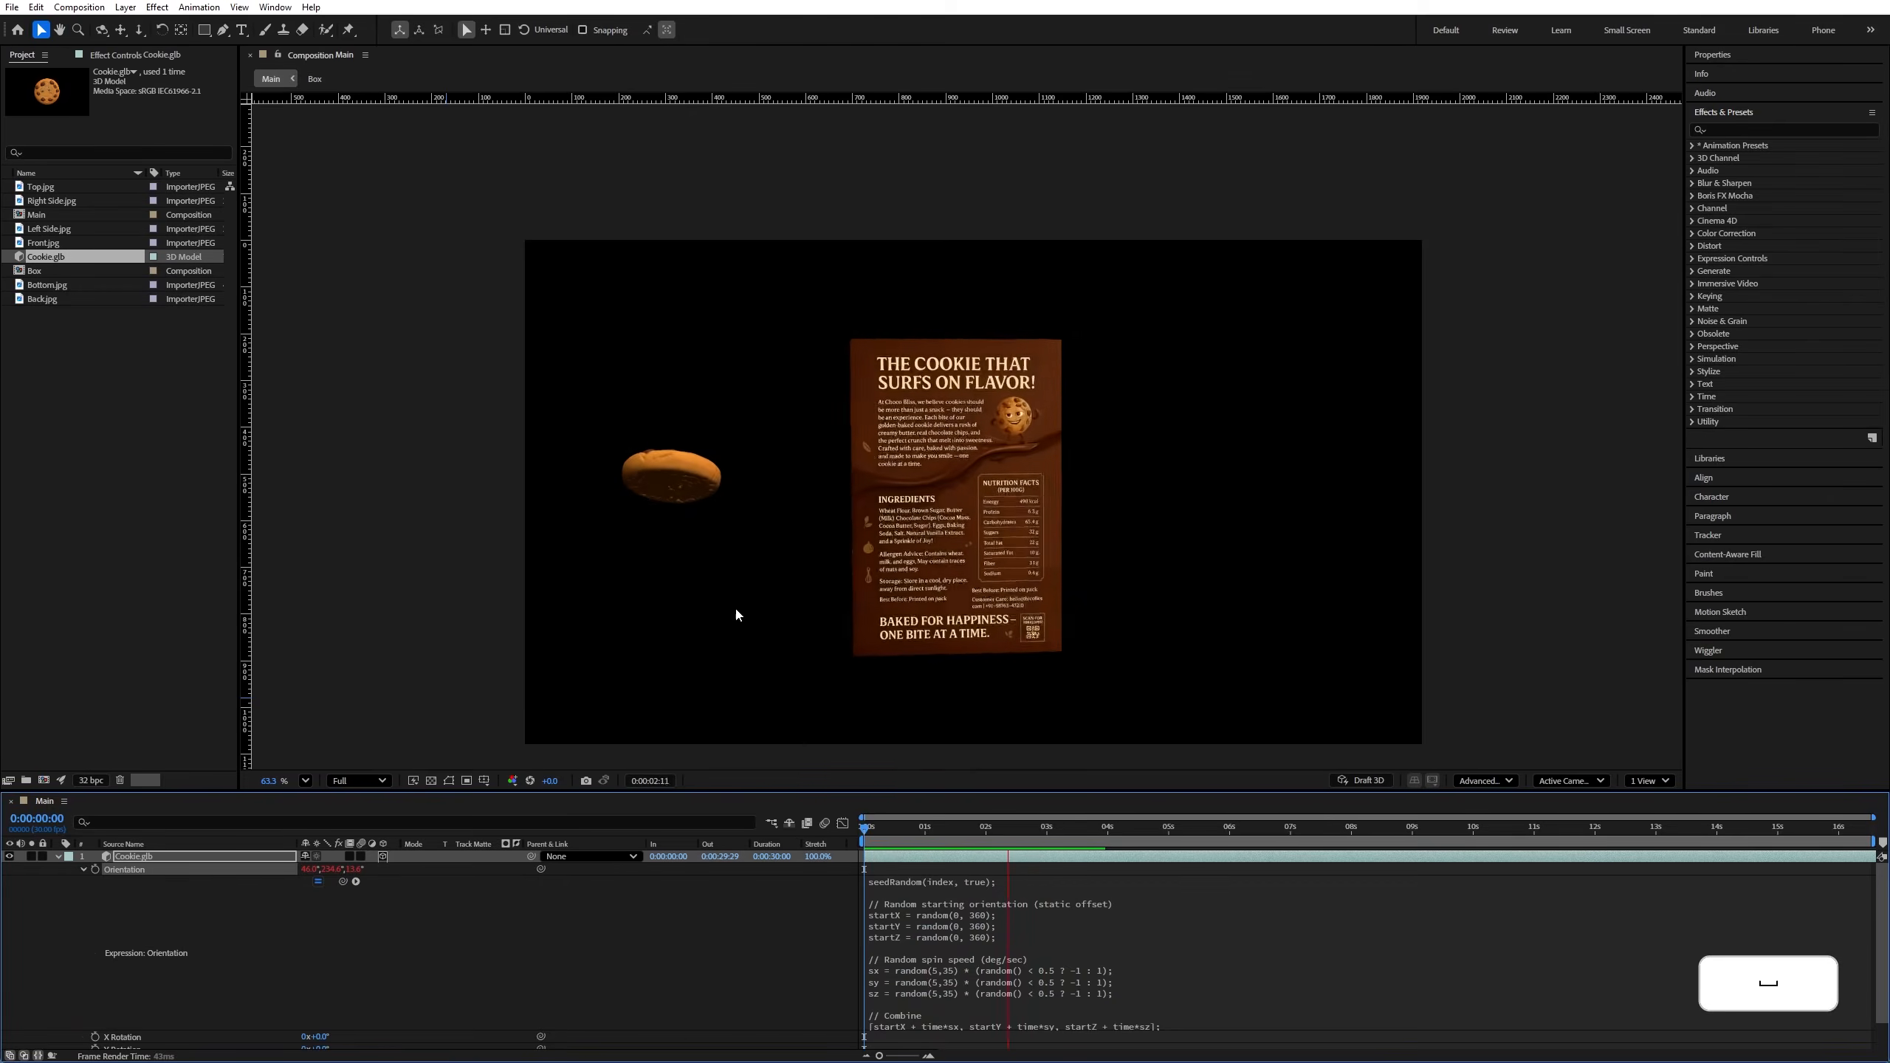
pyautogui.moveTo(896, 845); pyautogui.dragTo(607, 849)
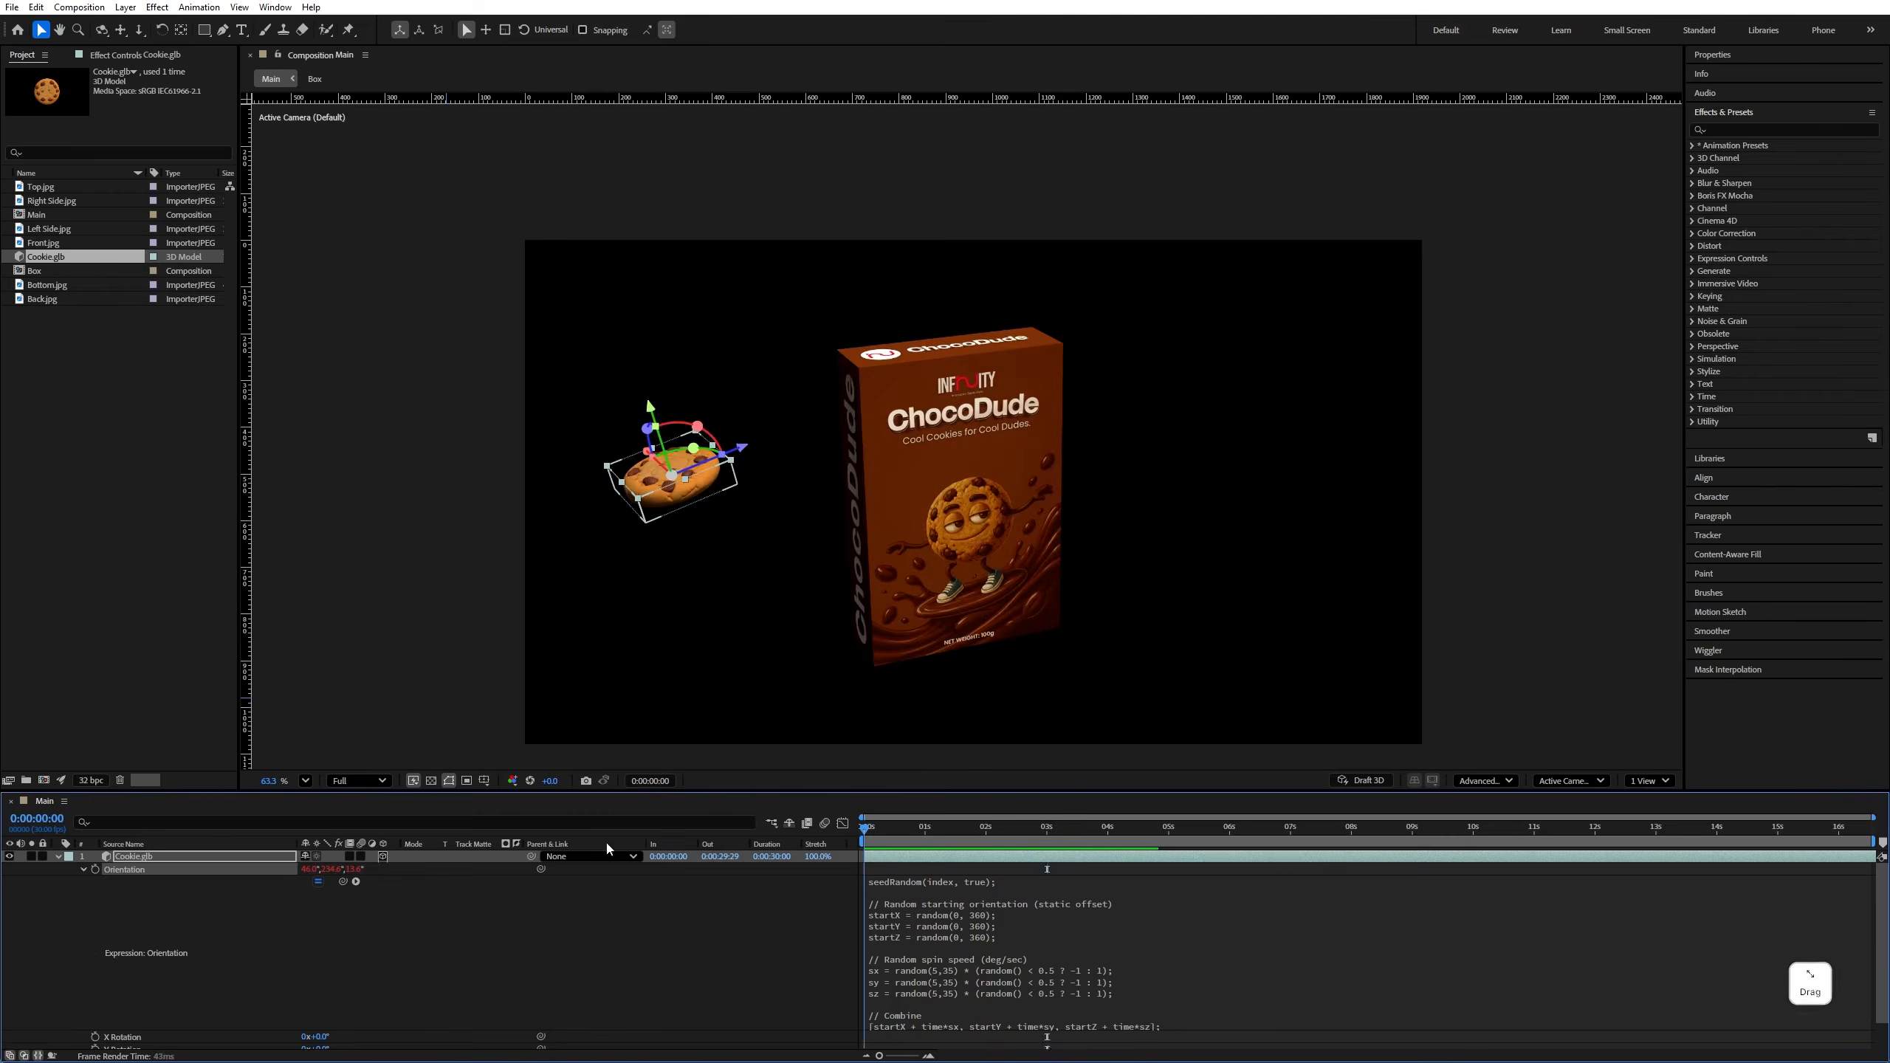
pyautogui.click(60, 856)
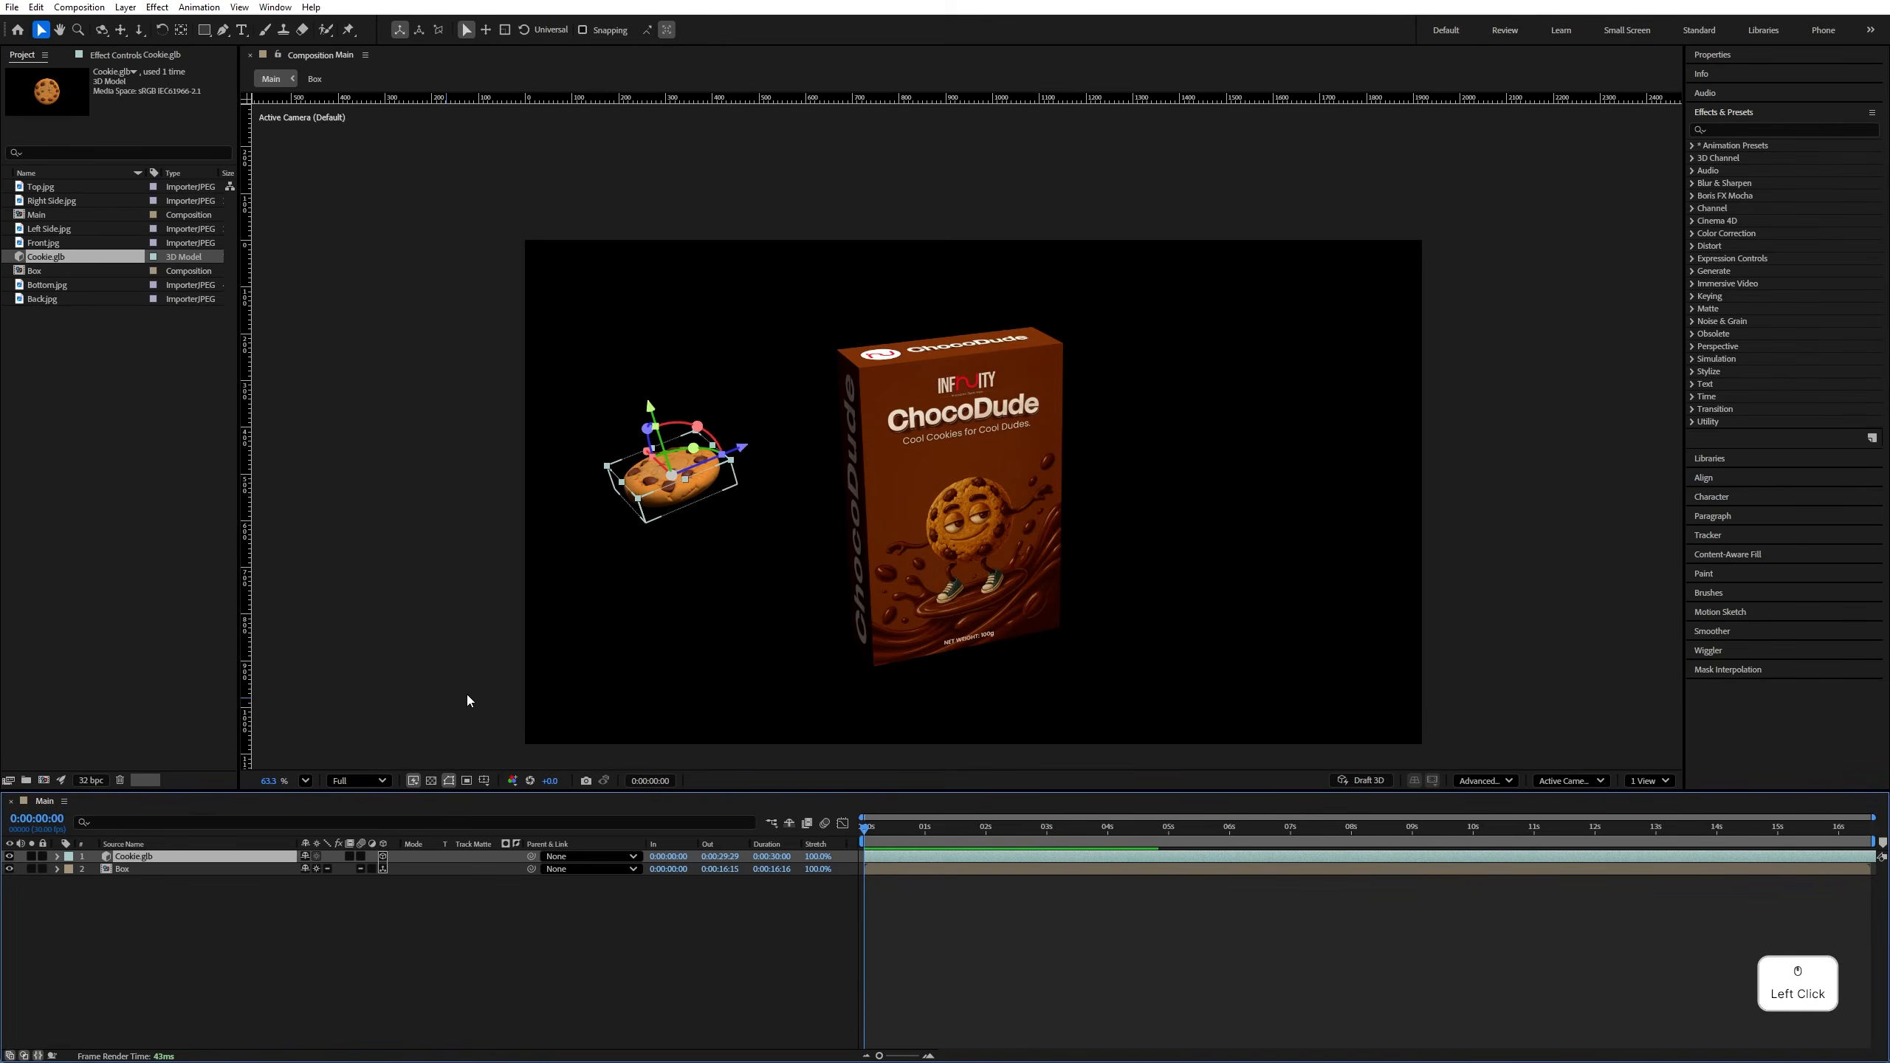
# Step: Add the expression wiggle(1,25) to the Cookie.glb layer's Position
pyautogui.press('p')
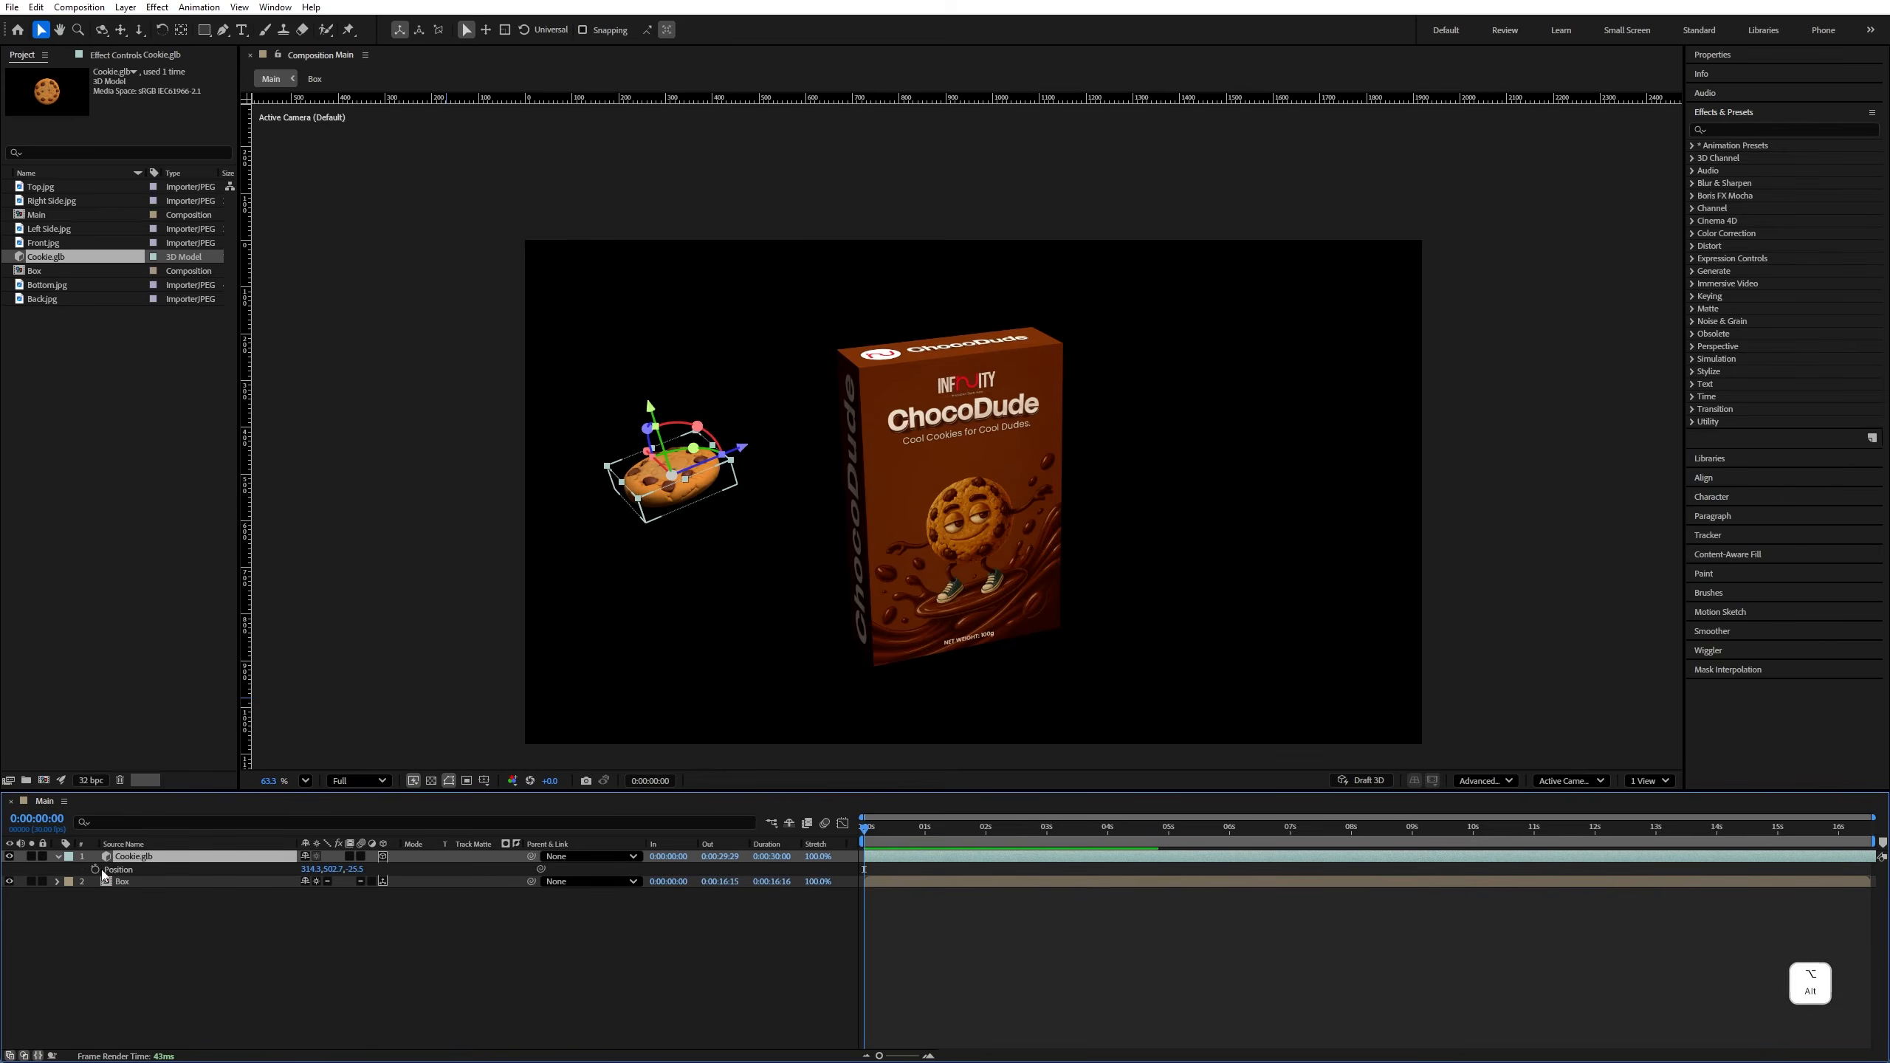
pyautogui.keyDown('alt'); pyautogui.click(100, 869); pyautogui.keyUp('alt')
pyautogui.write('wig')
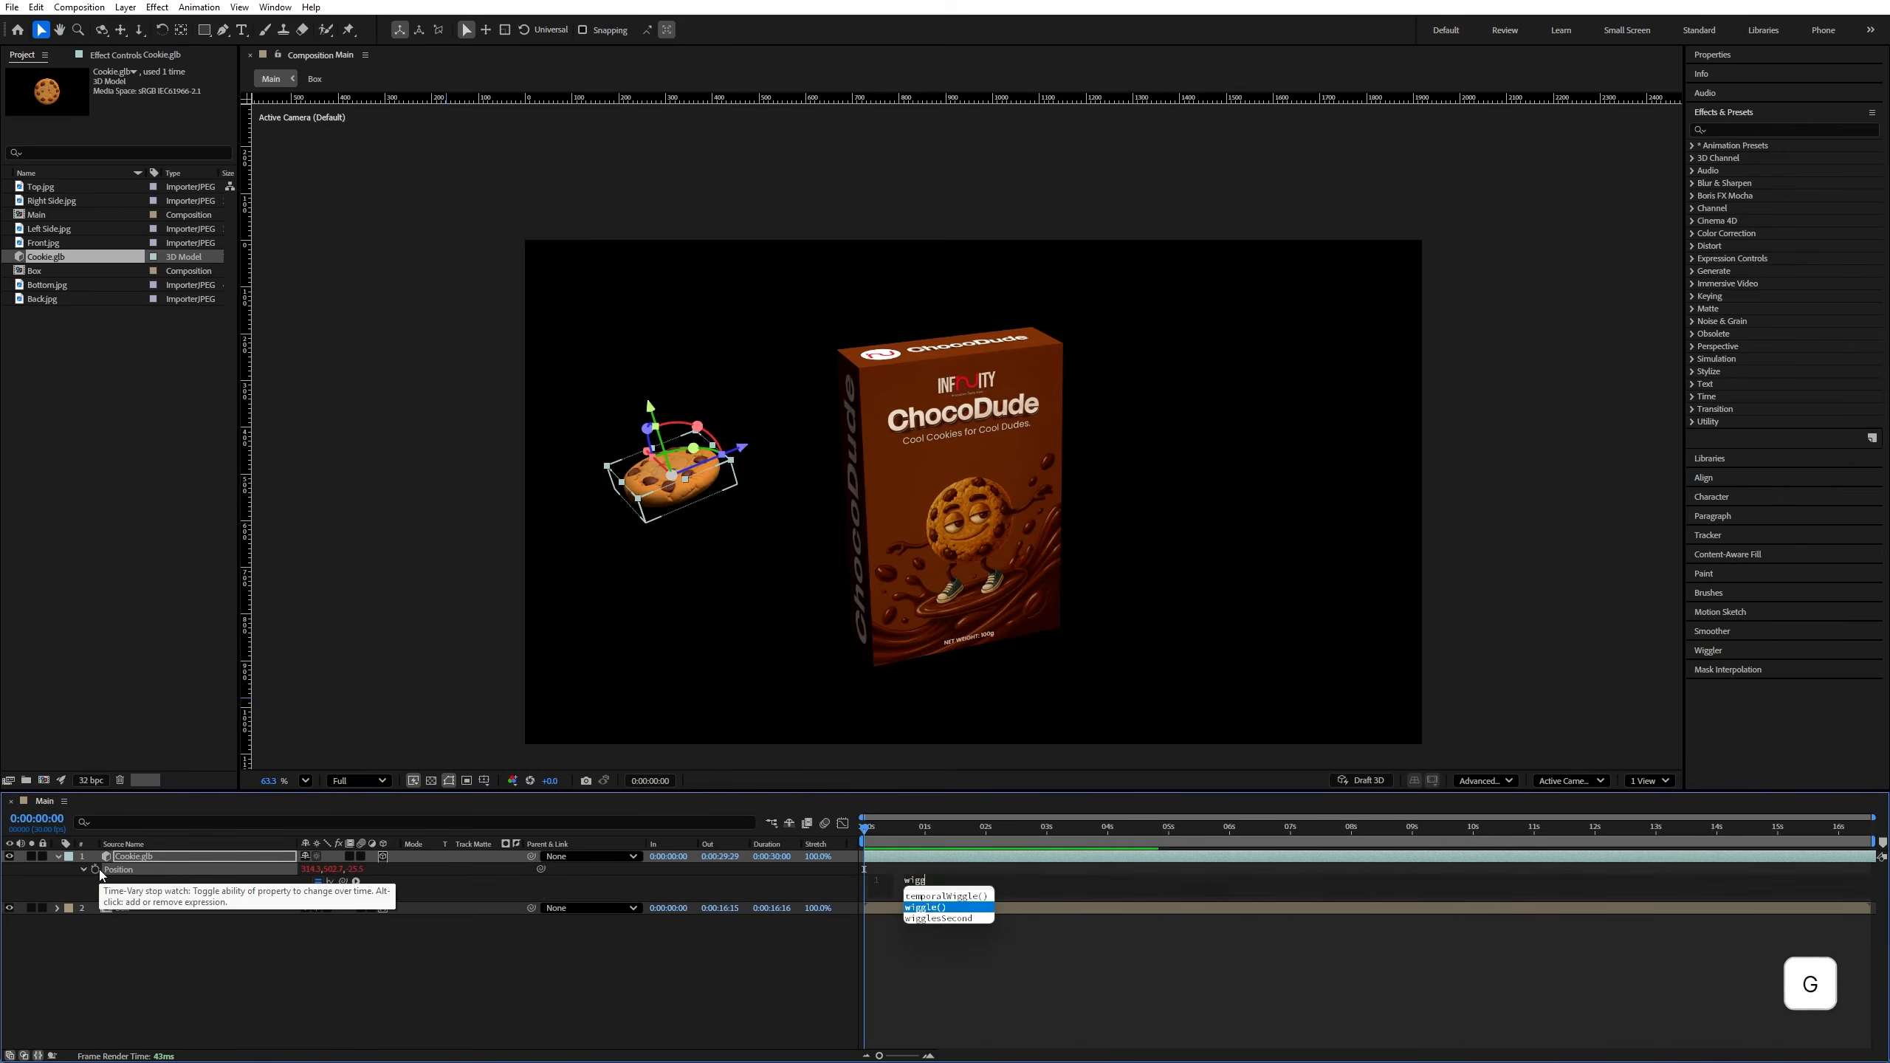
pyautogui.write('g')
pyautogui.press('Return')
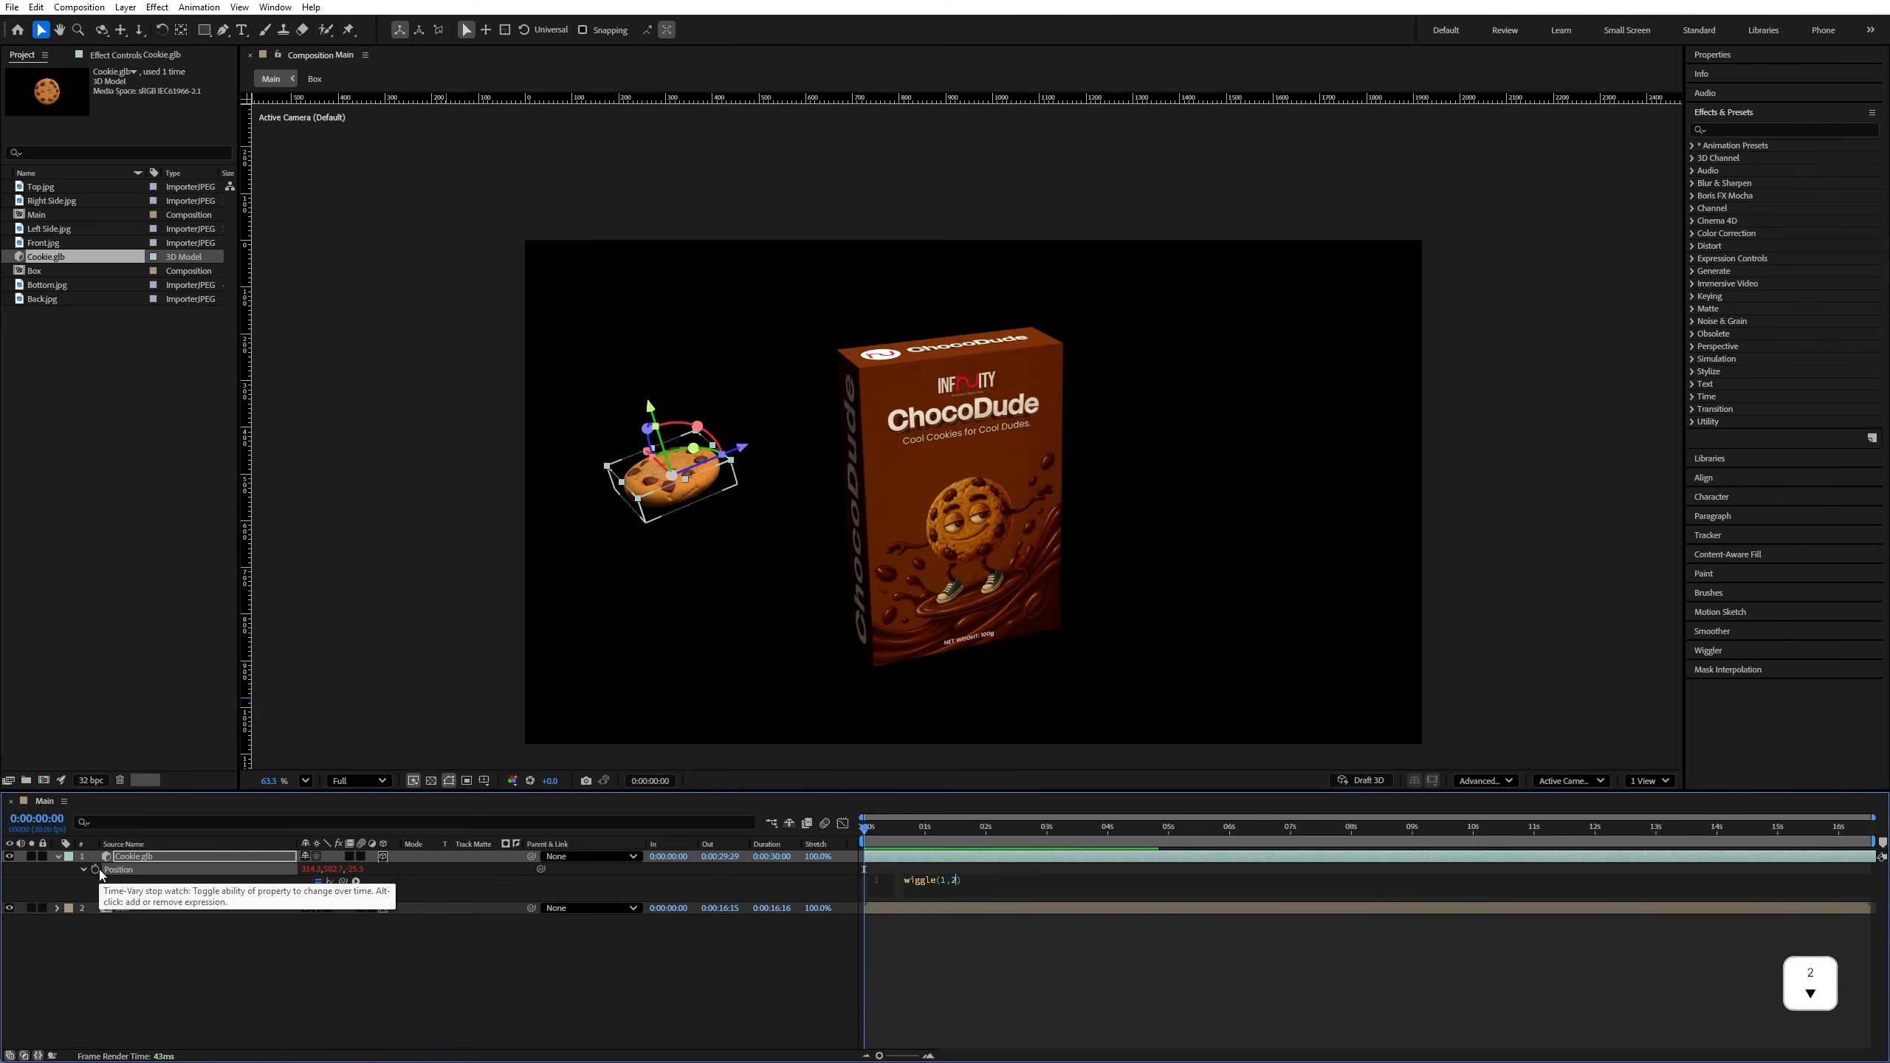
pyautogui.click(867, 818)
# Step: Preview the cookie's wiggling motion from the first frame, and collapse its layer properties
pyautogui.press('Home')
pyautogui.press('space')
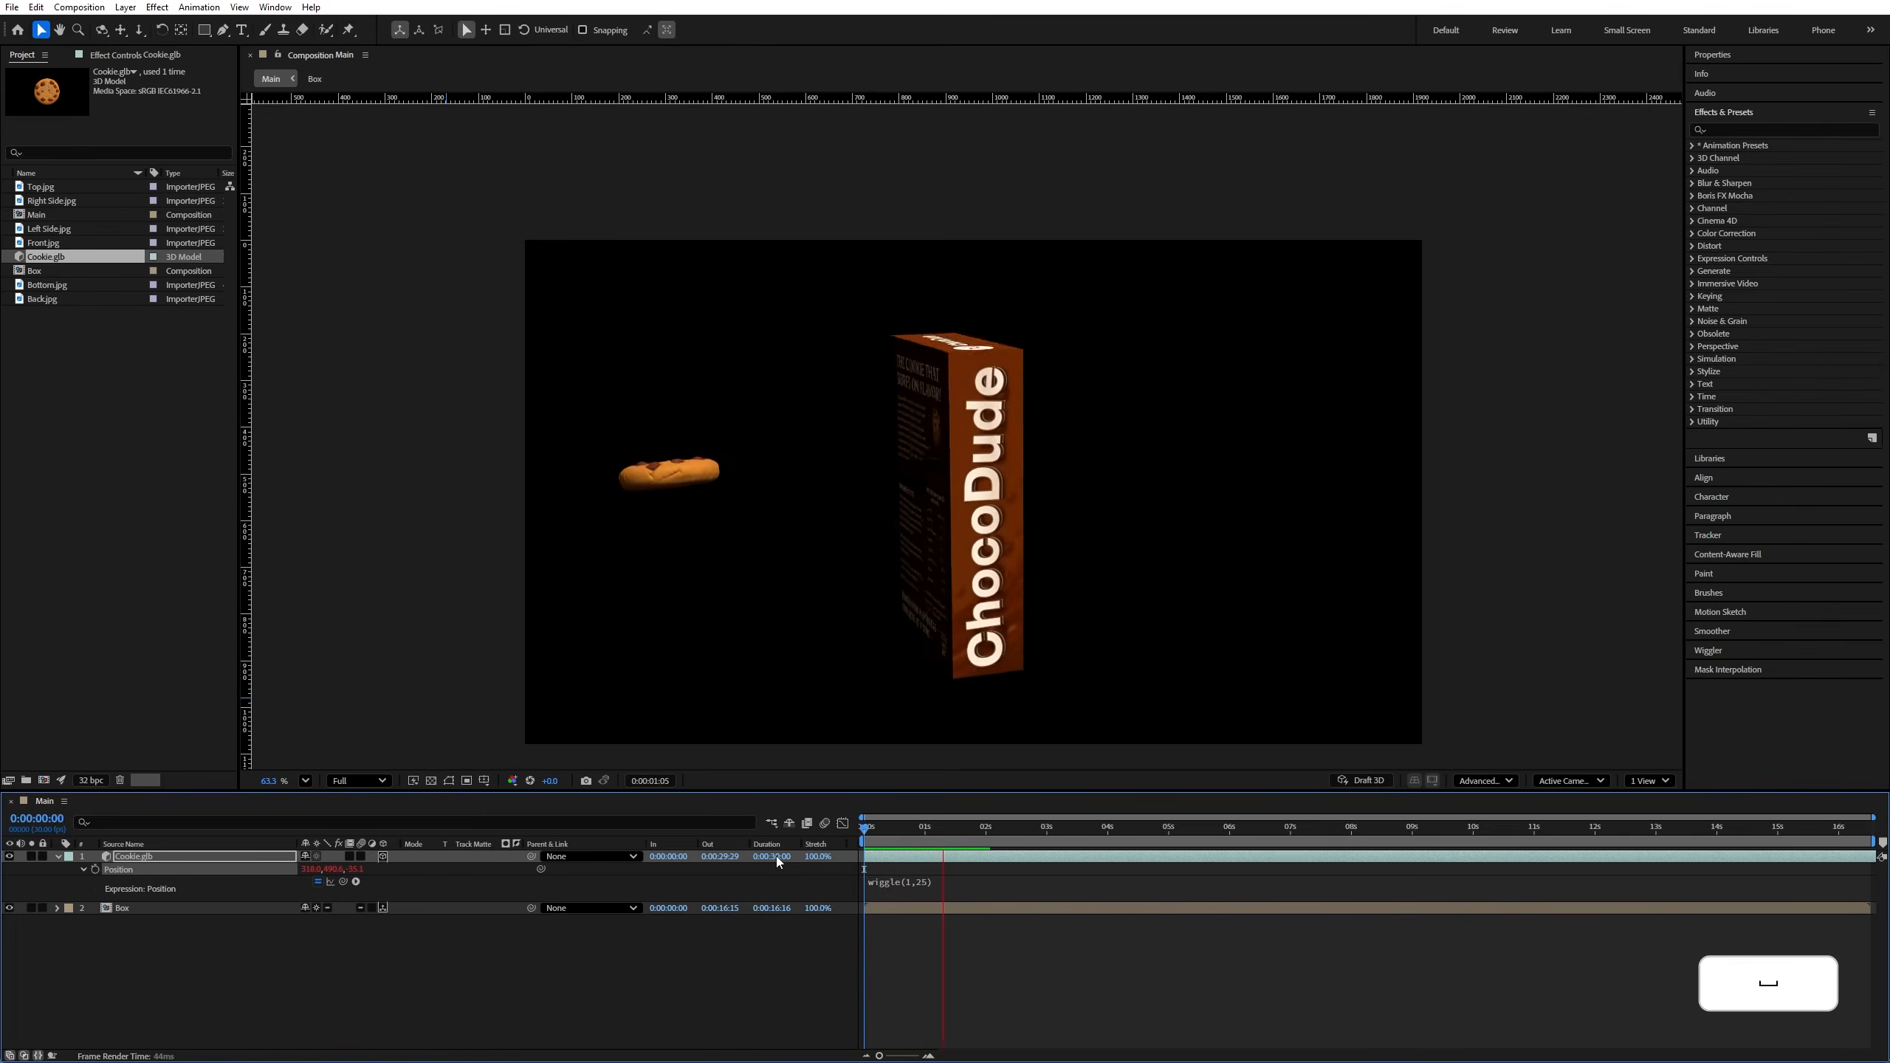
pyautogui.press('space')
pyautogui.click(59, 856)
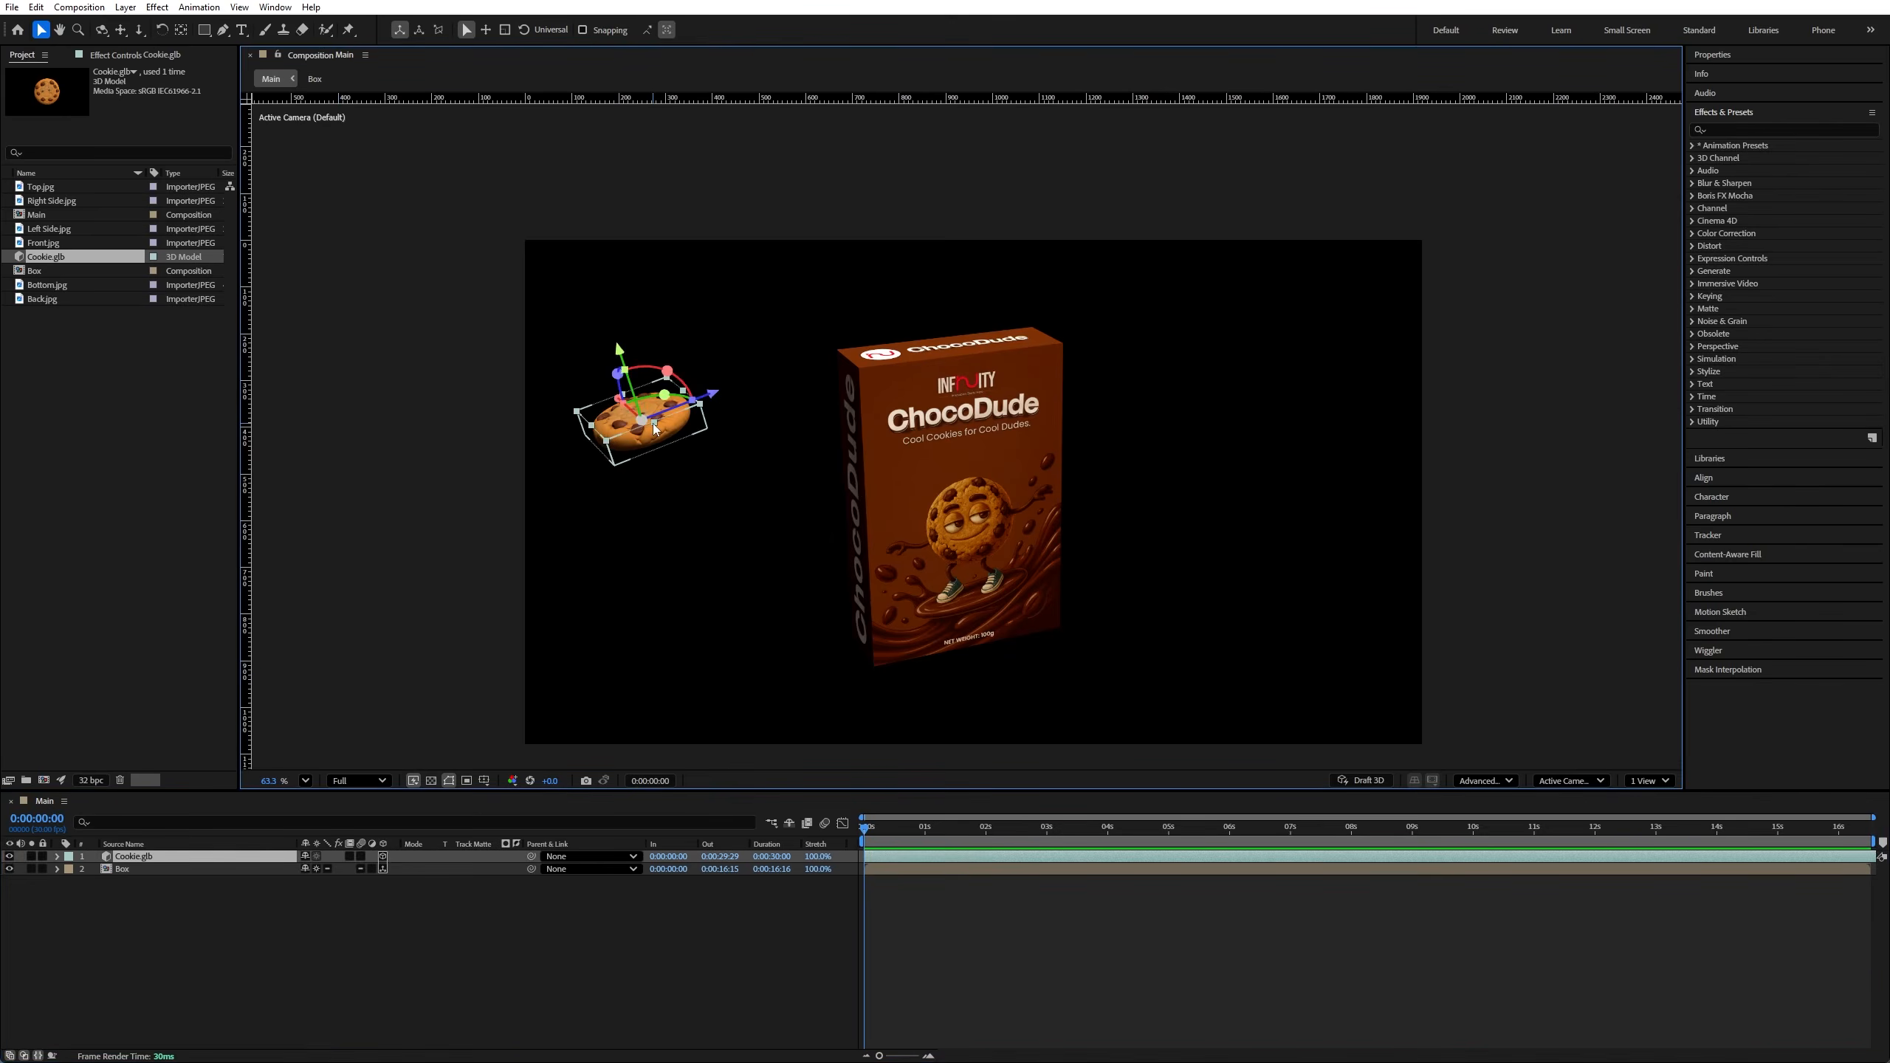
# Step: Duplicate the animated cookie five times, spreading copies along the top, right and bottom edges of the frame
pyautogui.hotkey('ctrl', 'd')
pyautogui.moveTo(650, 411); pyautogui.dragTo(1149, 726)
pyautogui.hotkey('ctrl', 'd')
pyautogui.hotkey('ctrl', 'd')
pyautogui.hotkey('ctrl', 'd')
pyautogui.hotkey('ctrl', 'd')
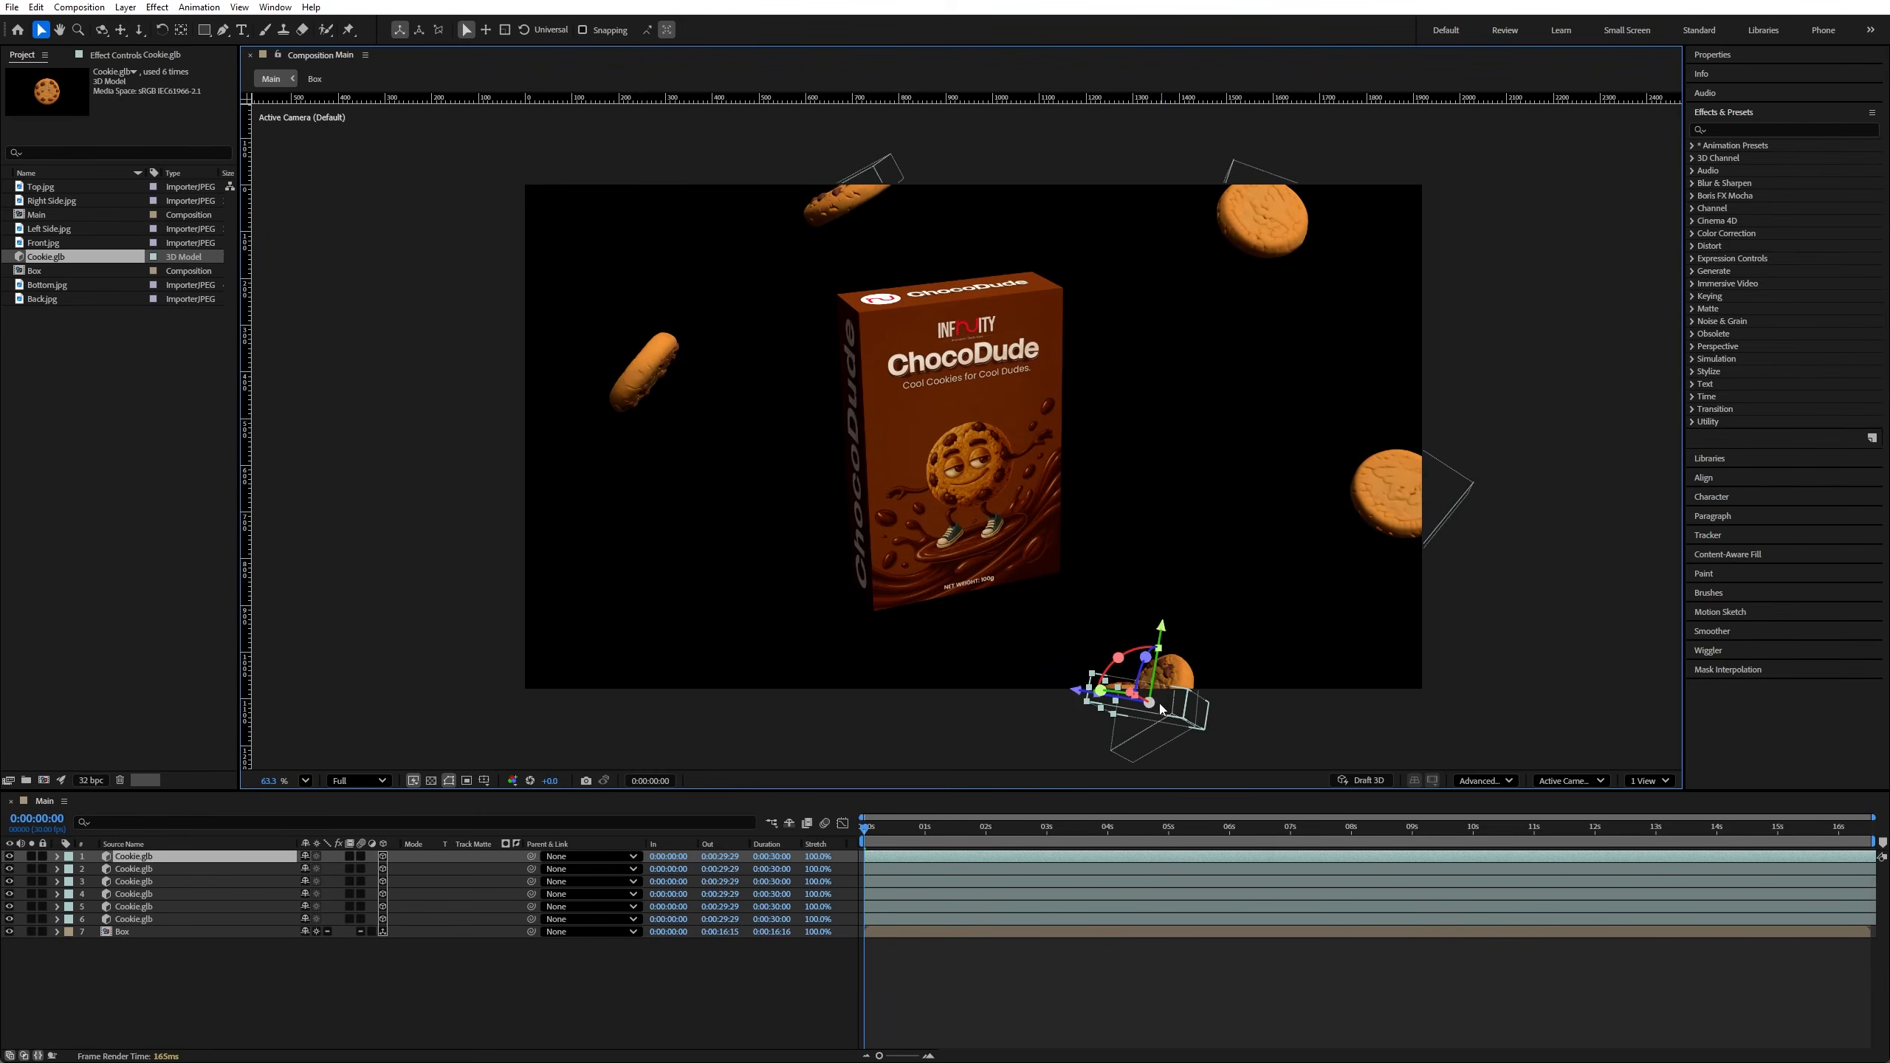
# Step: Duplicate the cookie four more times, filling the lower corners, left edge, upper-left corner and the space right of the box
pyautogui.moveTo(1170, 694); pyautogui.dragTo(1211, 436)
pyautogui.hotkey('ctrl', 'd')
pyautogui.hotkey('ctrl', 'd')
pyautogui.hotkey('ctrl', 'd')
pyautogui.hotkey('ctrl', 'd')
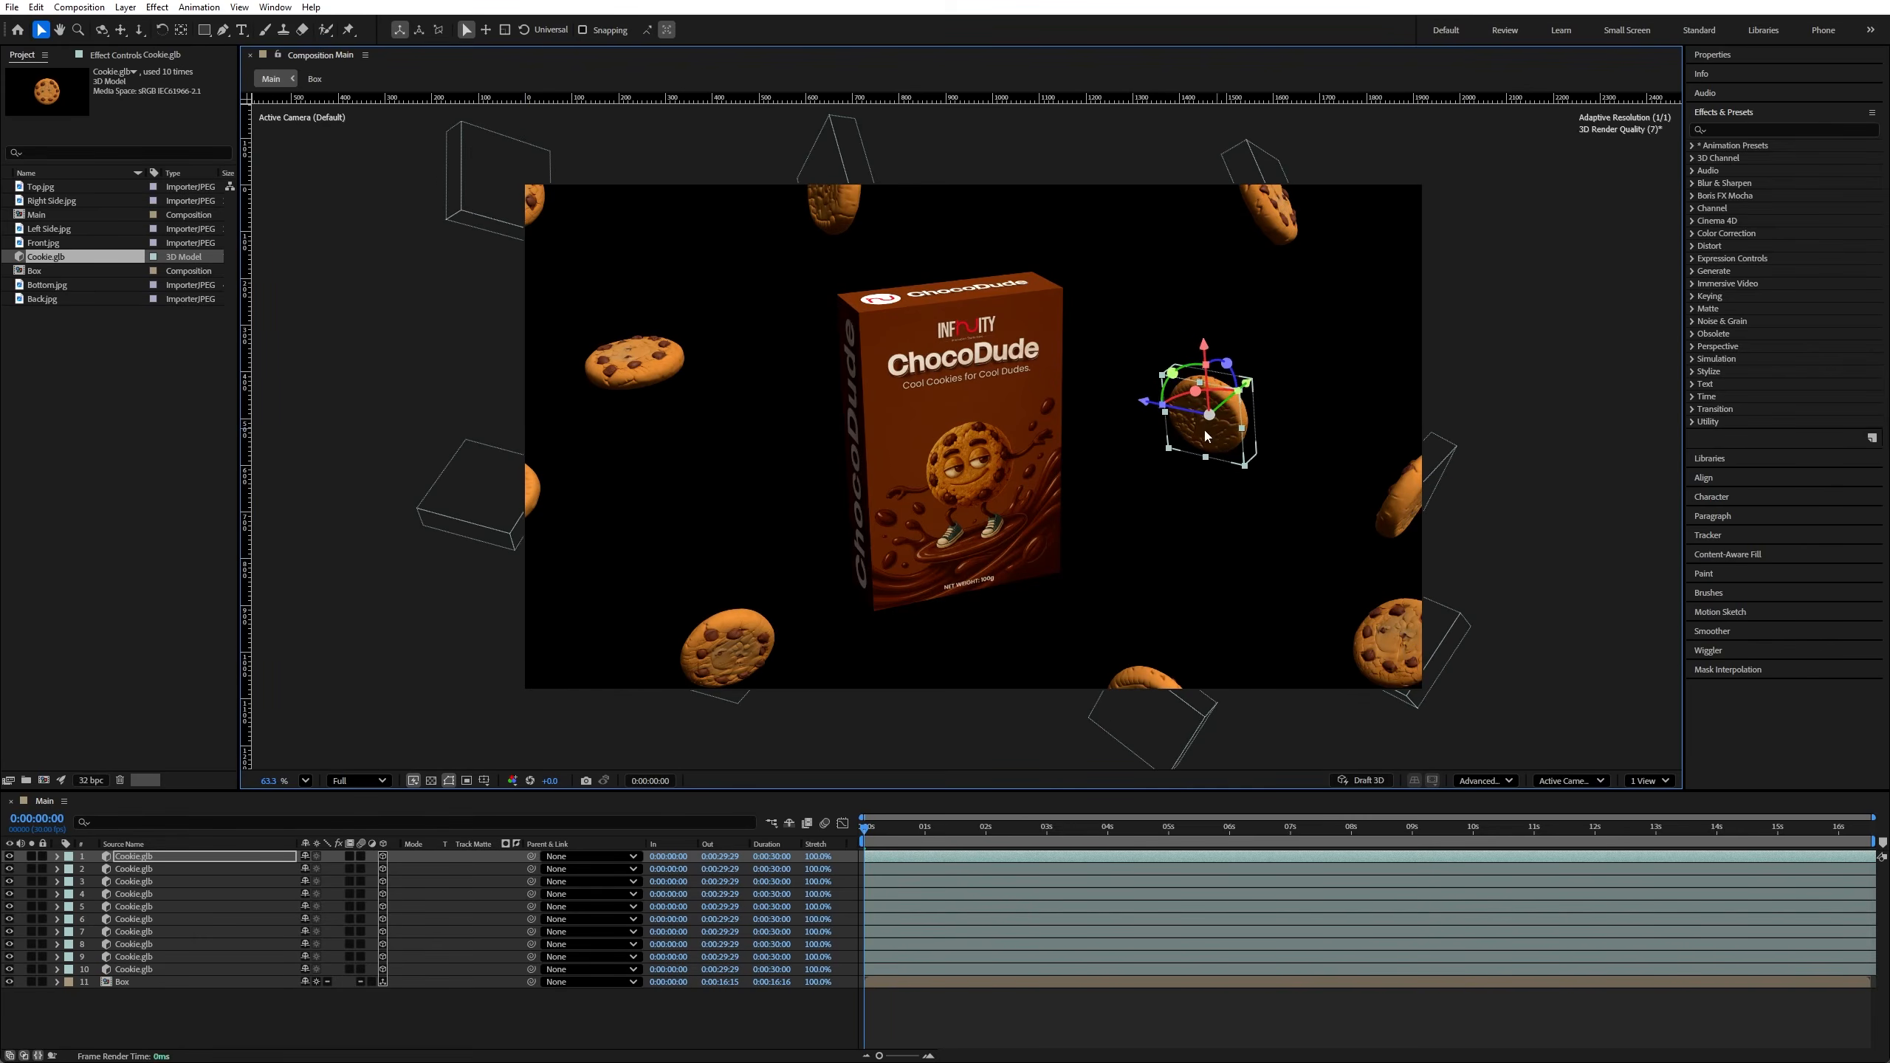
# Step: Duplicate the cookie beside the box twice, placing one copy at the upper-right edge and the other left of the box
pyautogui.hotkey('ctrl', 'd')
pyautogui.moveTo(1220, 426); pyautogui.dragTo(1453, 266)
pyautogui.click(1226, 415)
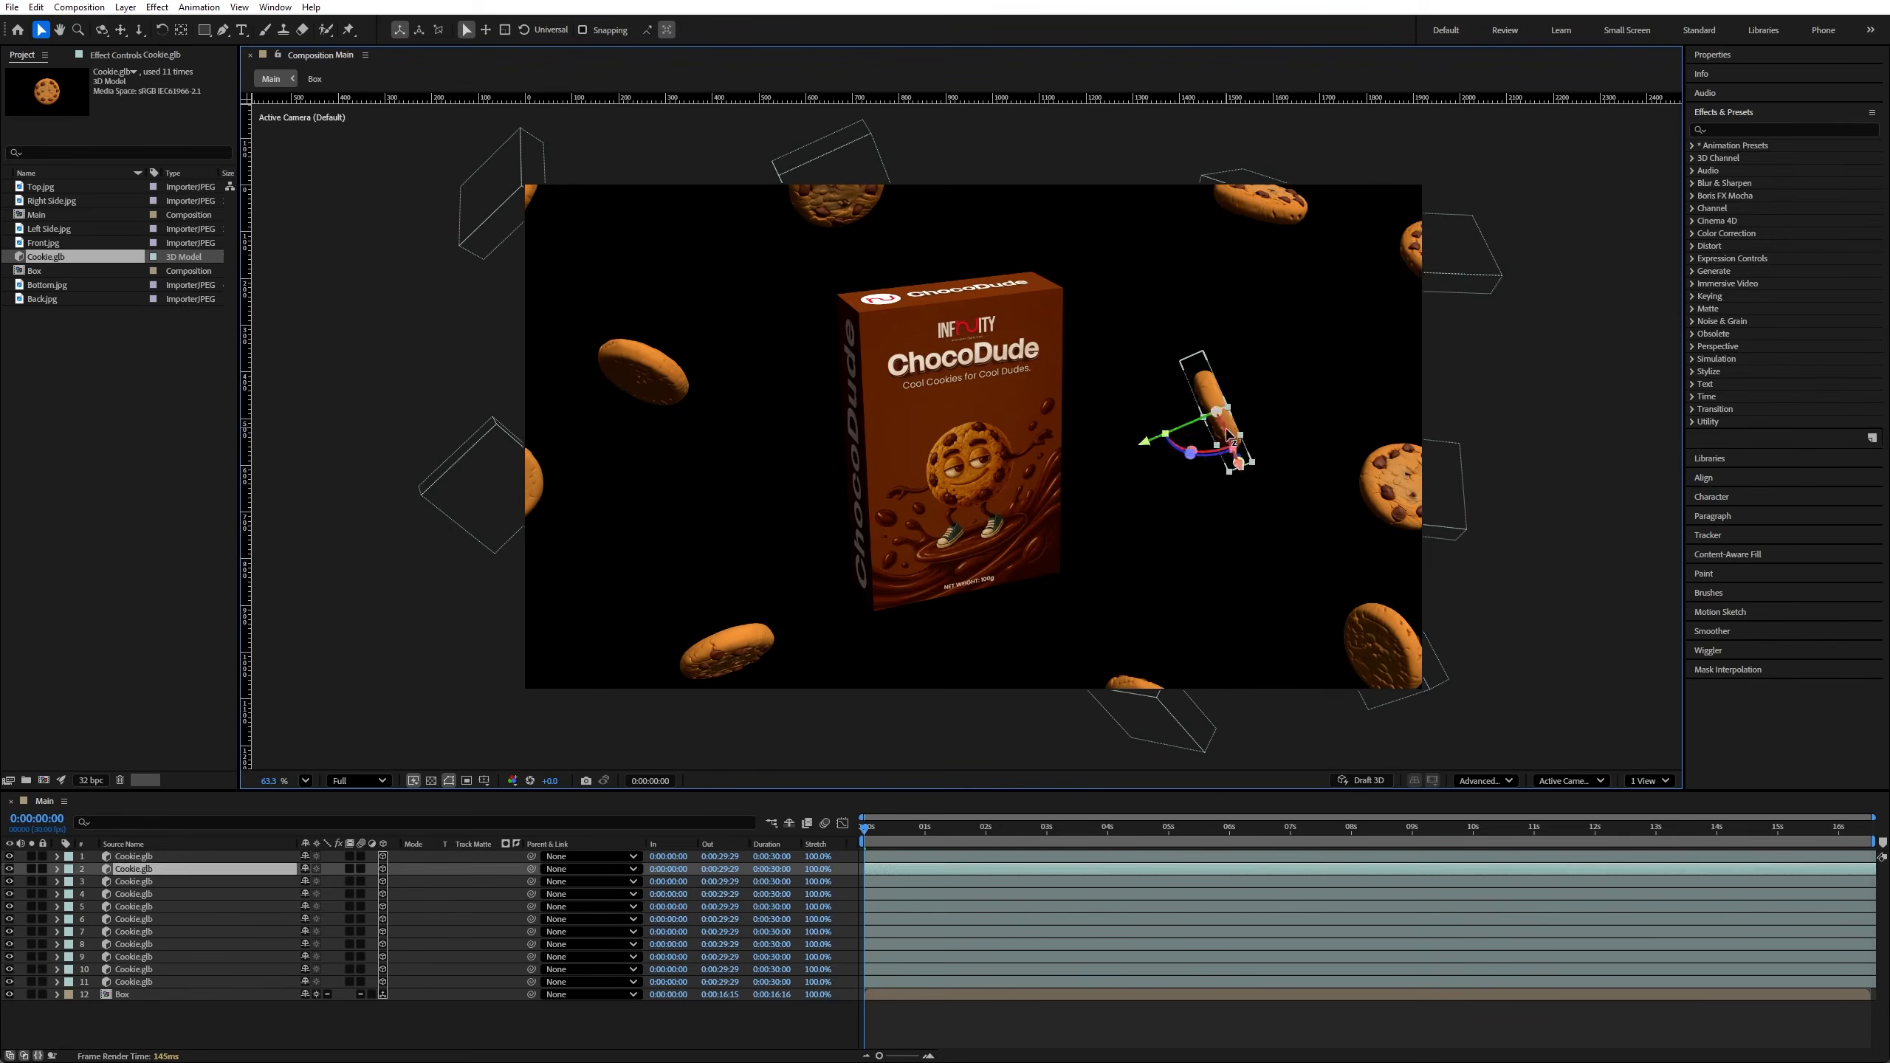
pyautogui.hotkey('ctrl', 'd')
pyautogui.moveTo(1235, 411); pyautogui.dragTo(708, 521)
# Step: Reposition the cookies left of the box to space them evenly from the upper left down to the lower edge
pyautogui.moveTo(717, 660); pyautogui.dragTo(702, 686)
pyautogui.moveTo(654, 382); pyautogui.dragTo(674, 305)
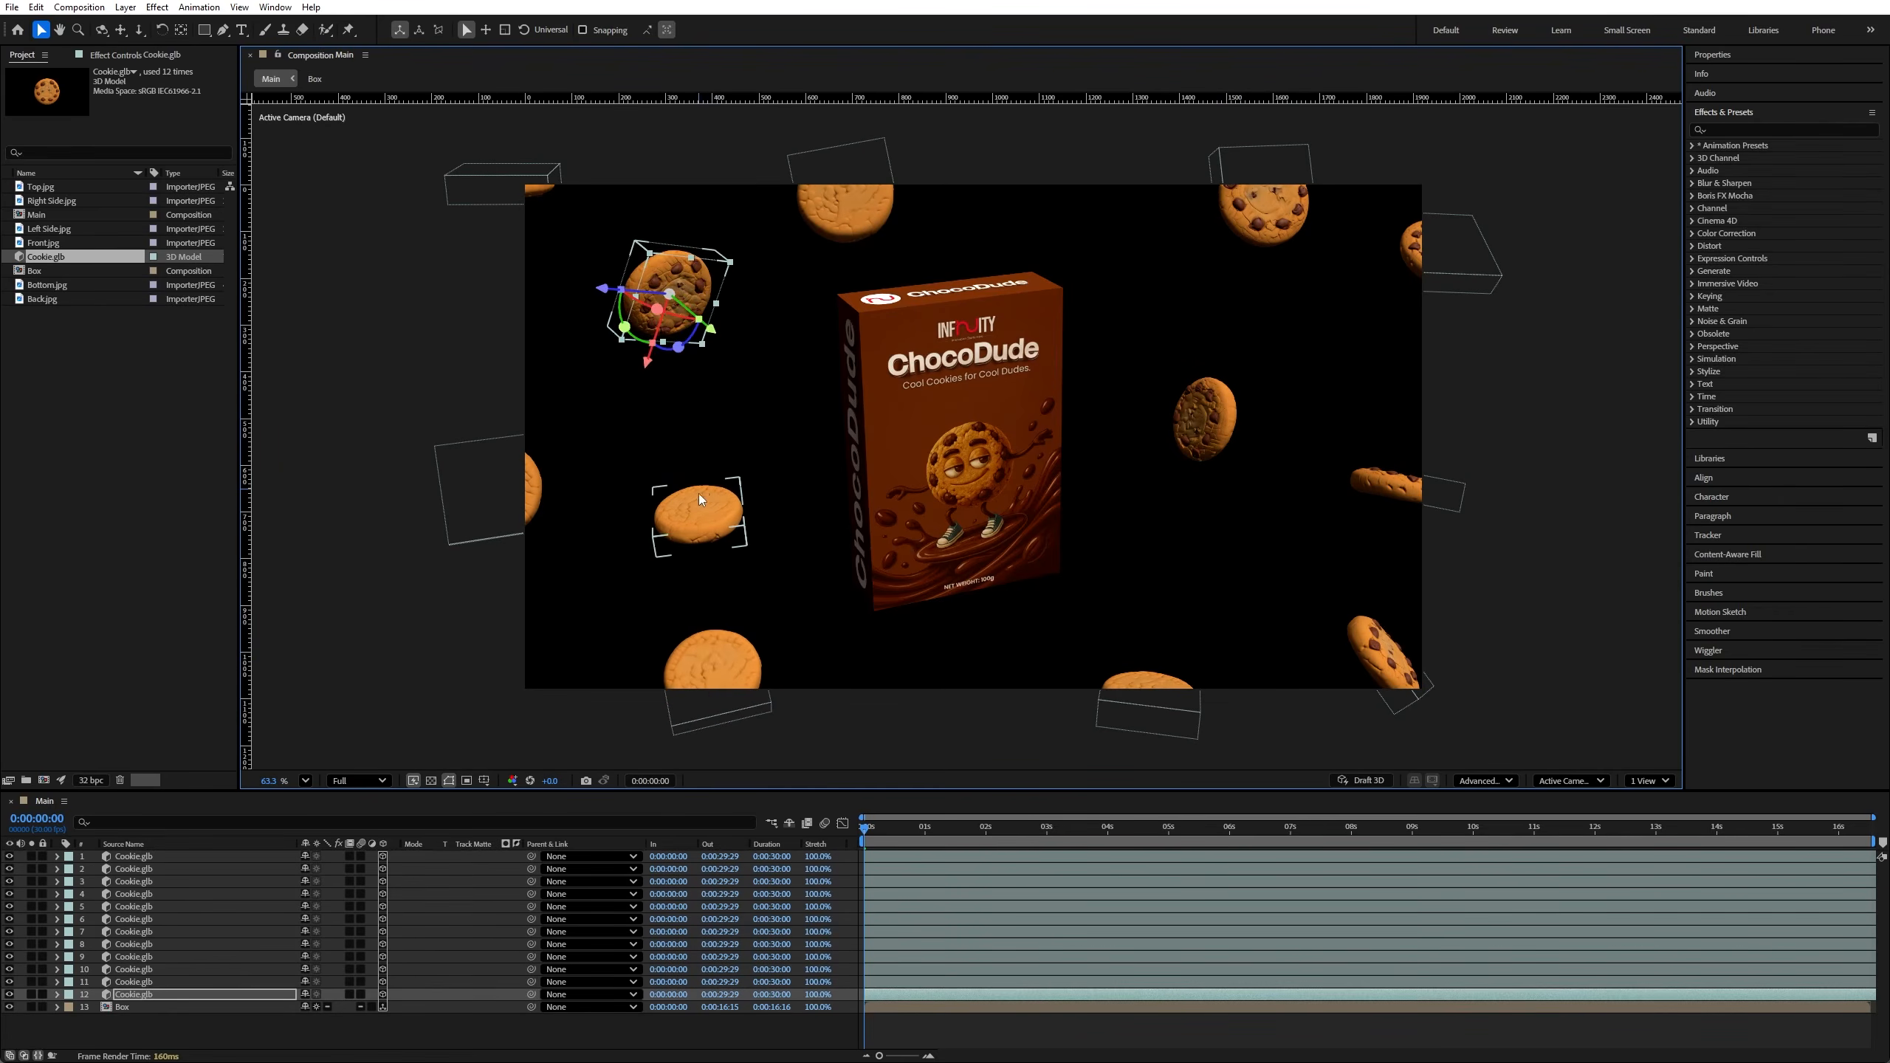
pyautogui.moveTo(698, 494); pyautogui.dragTo(733, 482)
pyautogui.moveTo(534, 487); pyautogui.dragTo(524, 505)
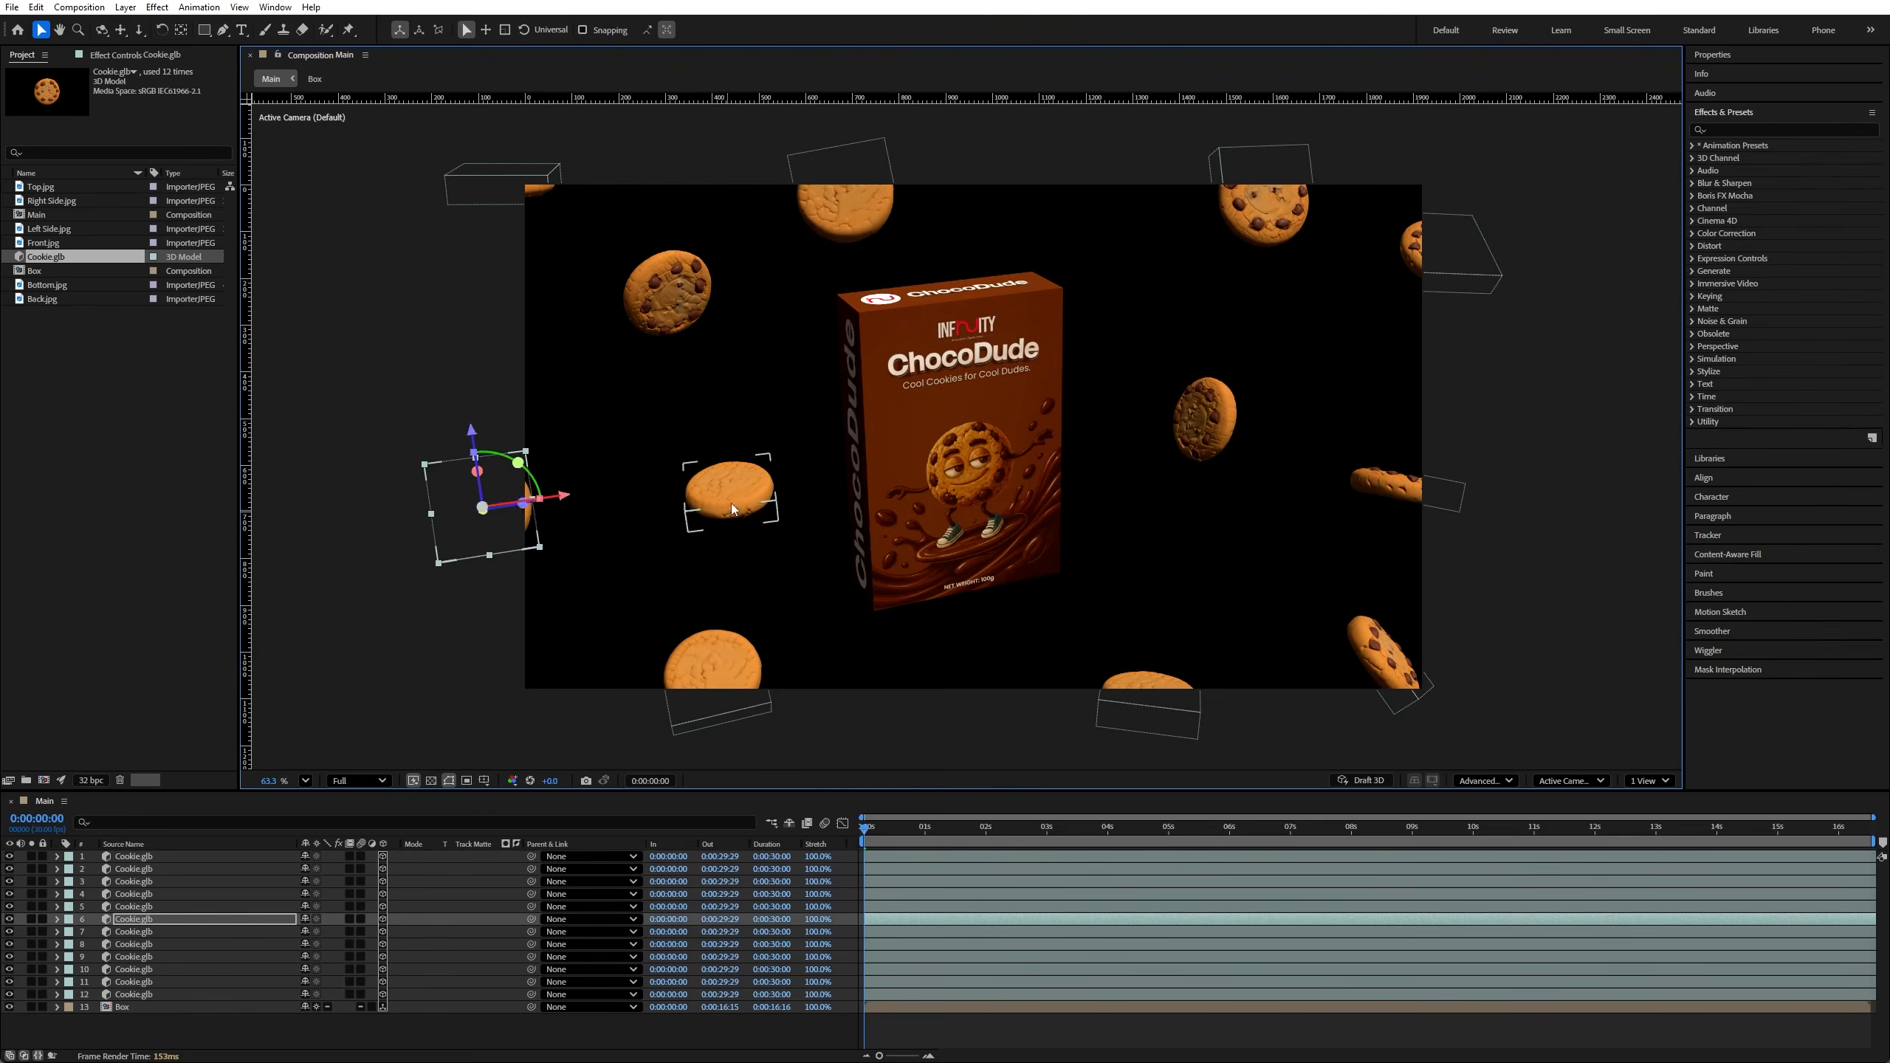
pyautogui.moveTo(729, 505); pyautogui.dragTo(696, 508)
pyautogui.click(705, 648)
pyautogui.moveTo(704, 648); pyautogui.dragTo(687, 644)
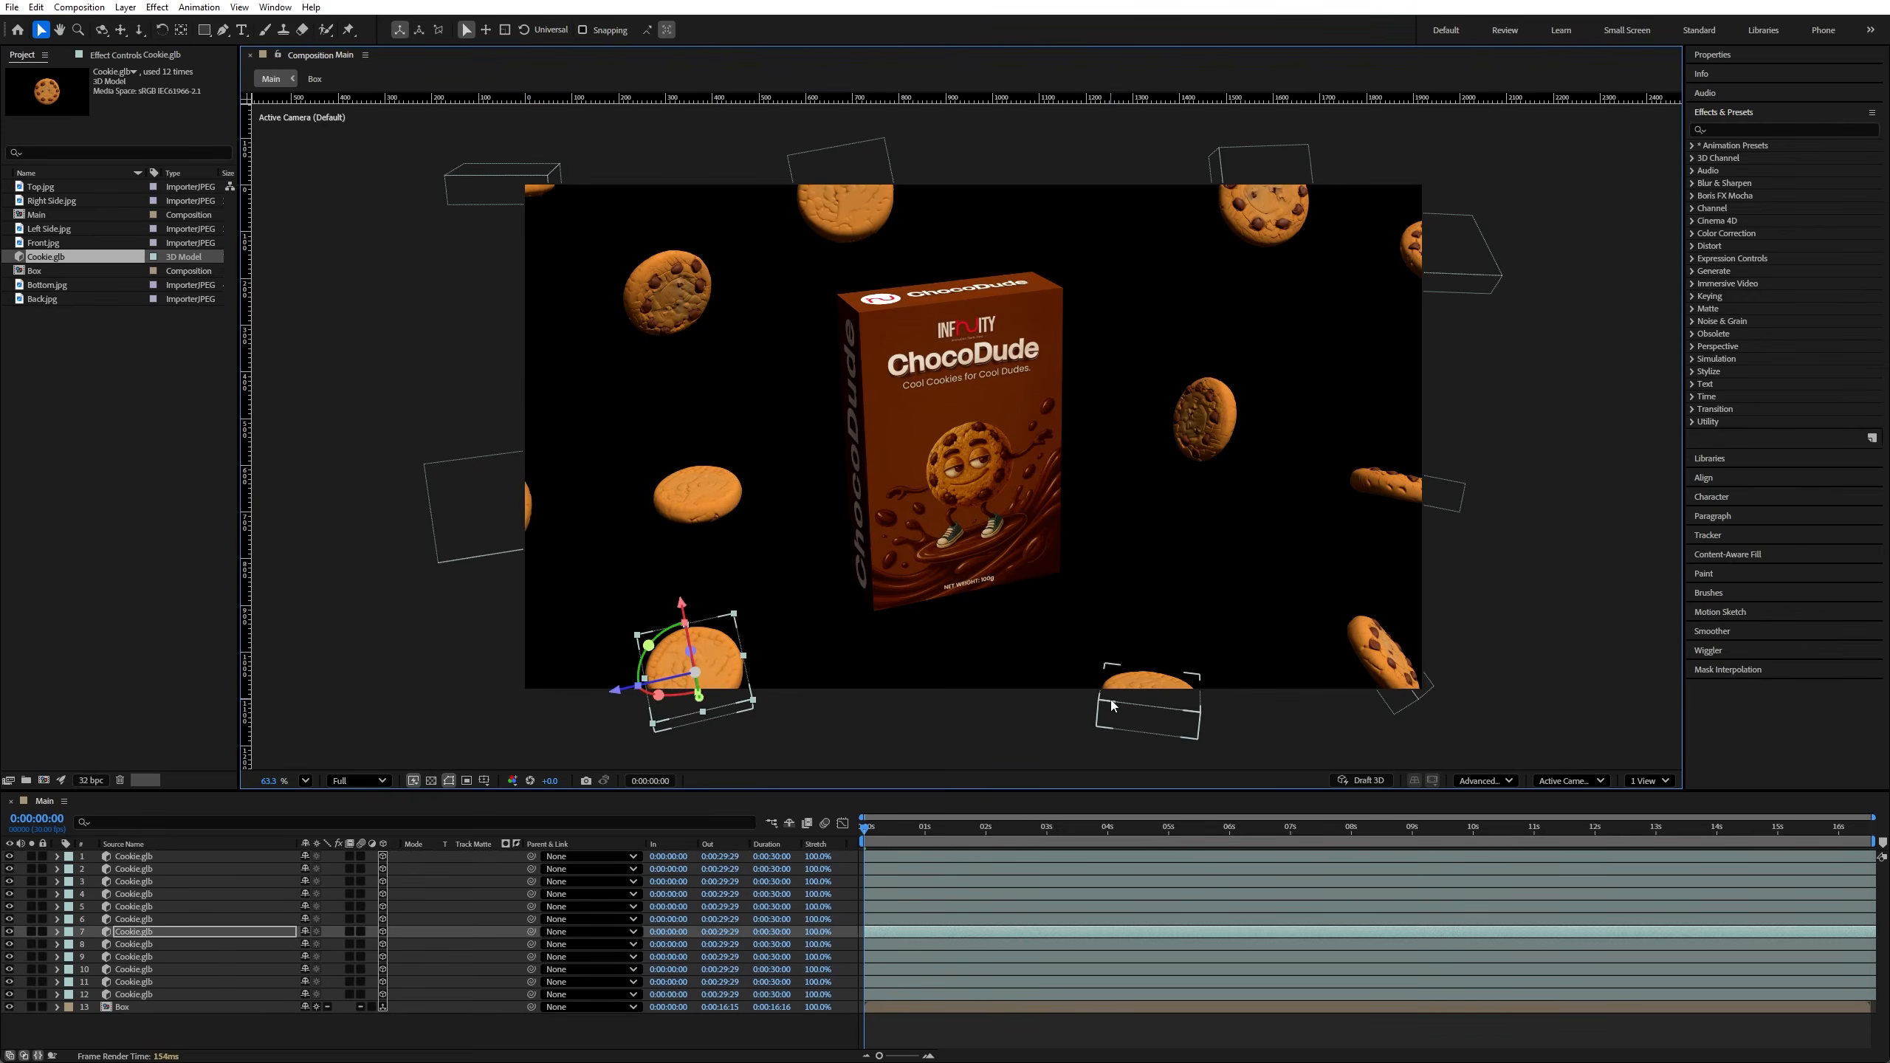
# Step: Switch the viewport to the Top view and spread the cookies in front and to the left of the box across different depths
pyautogui.click(1550, 785)
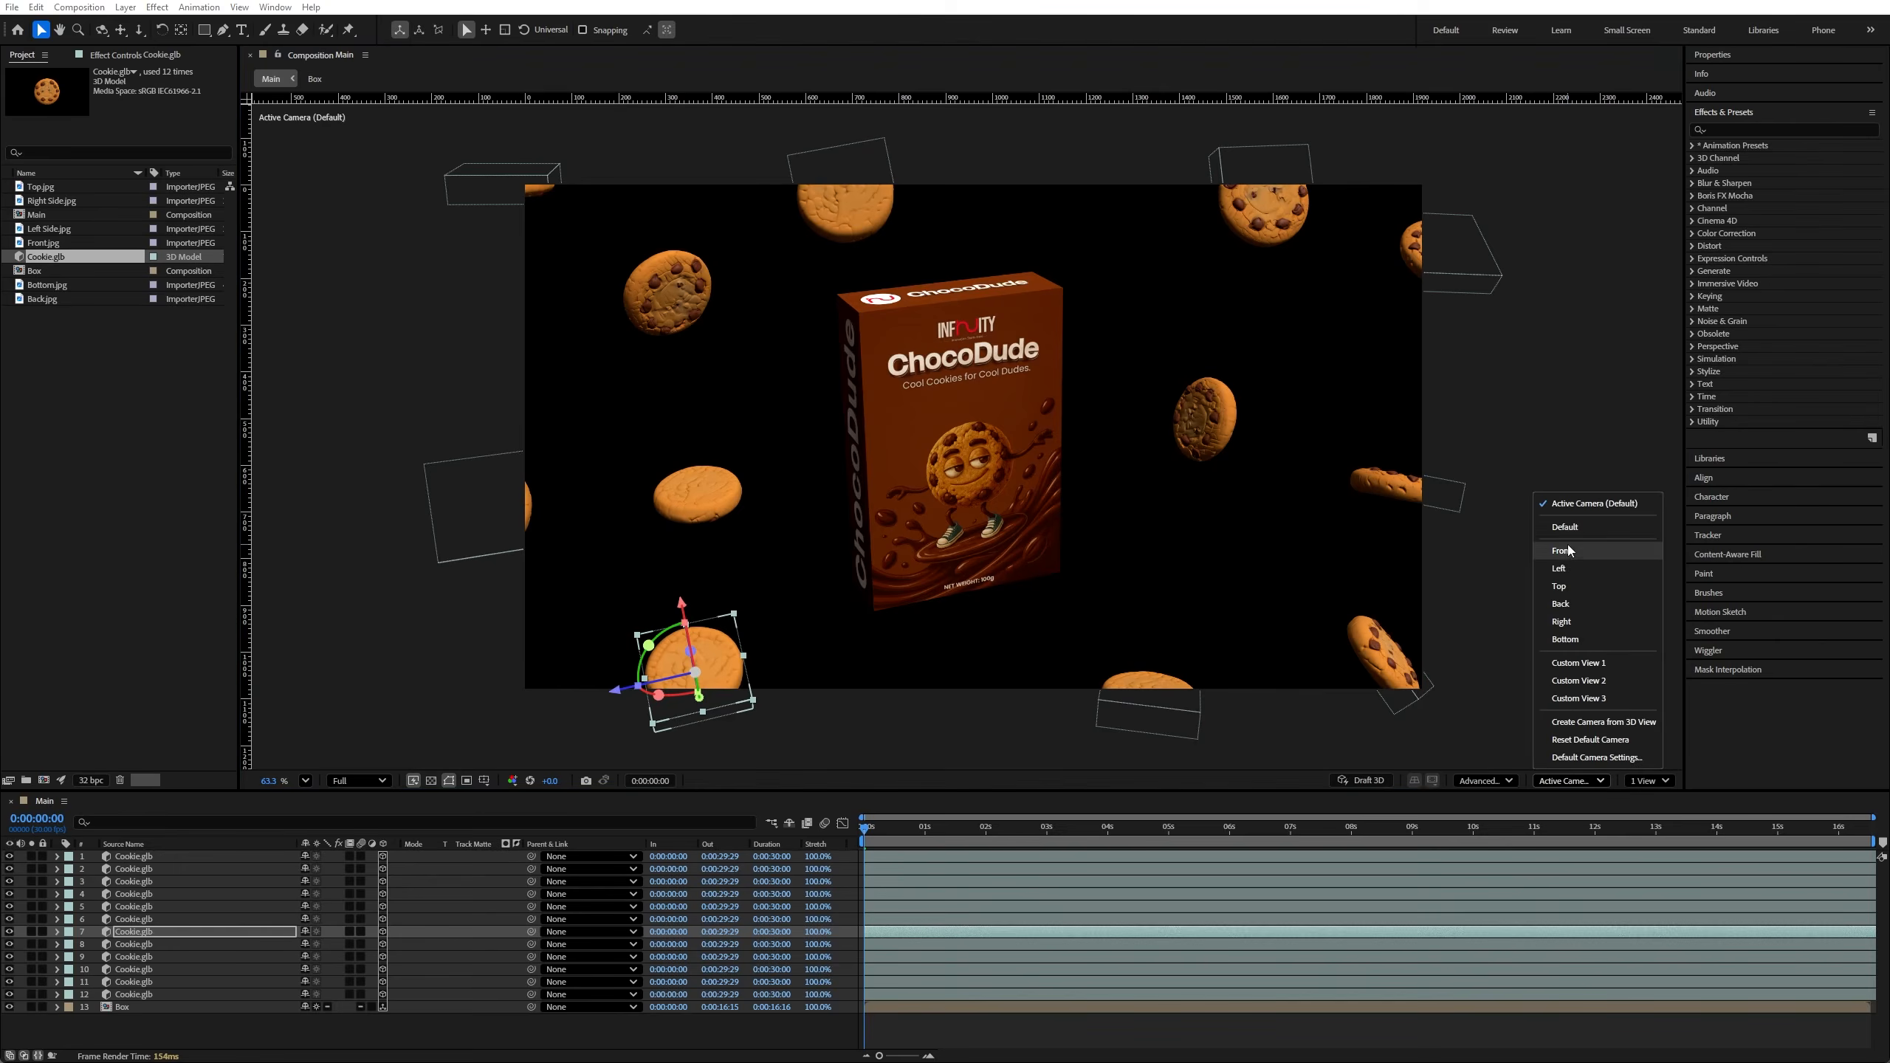
pyautogui.click(1560, 587)
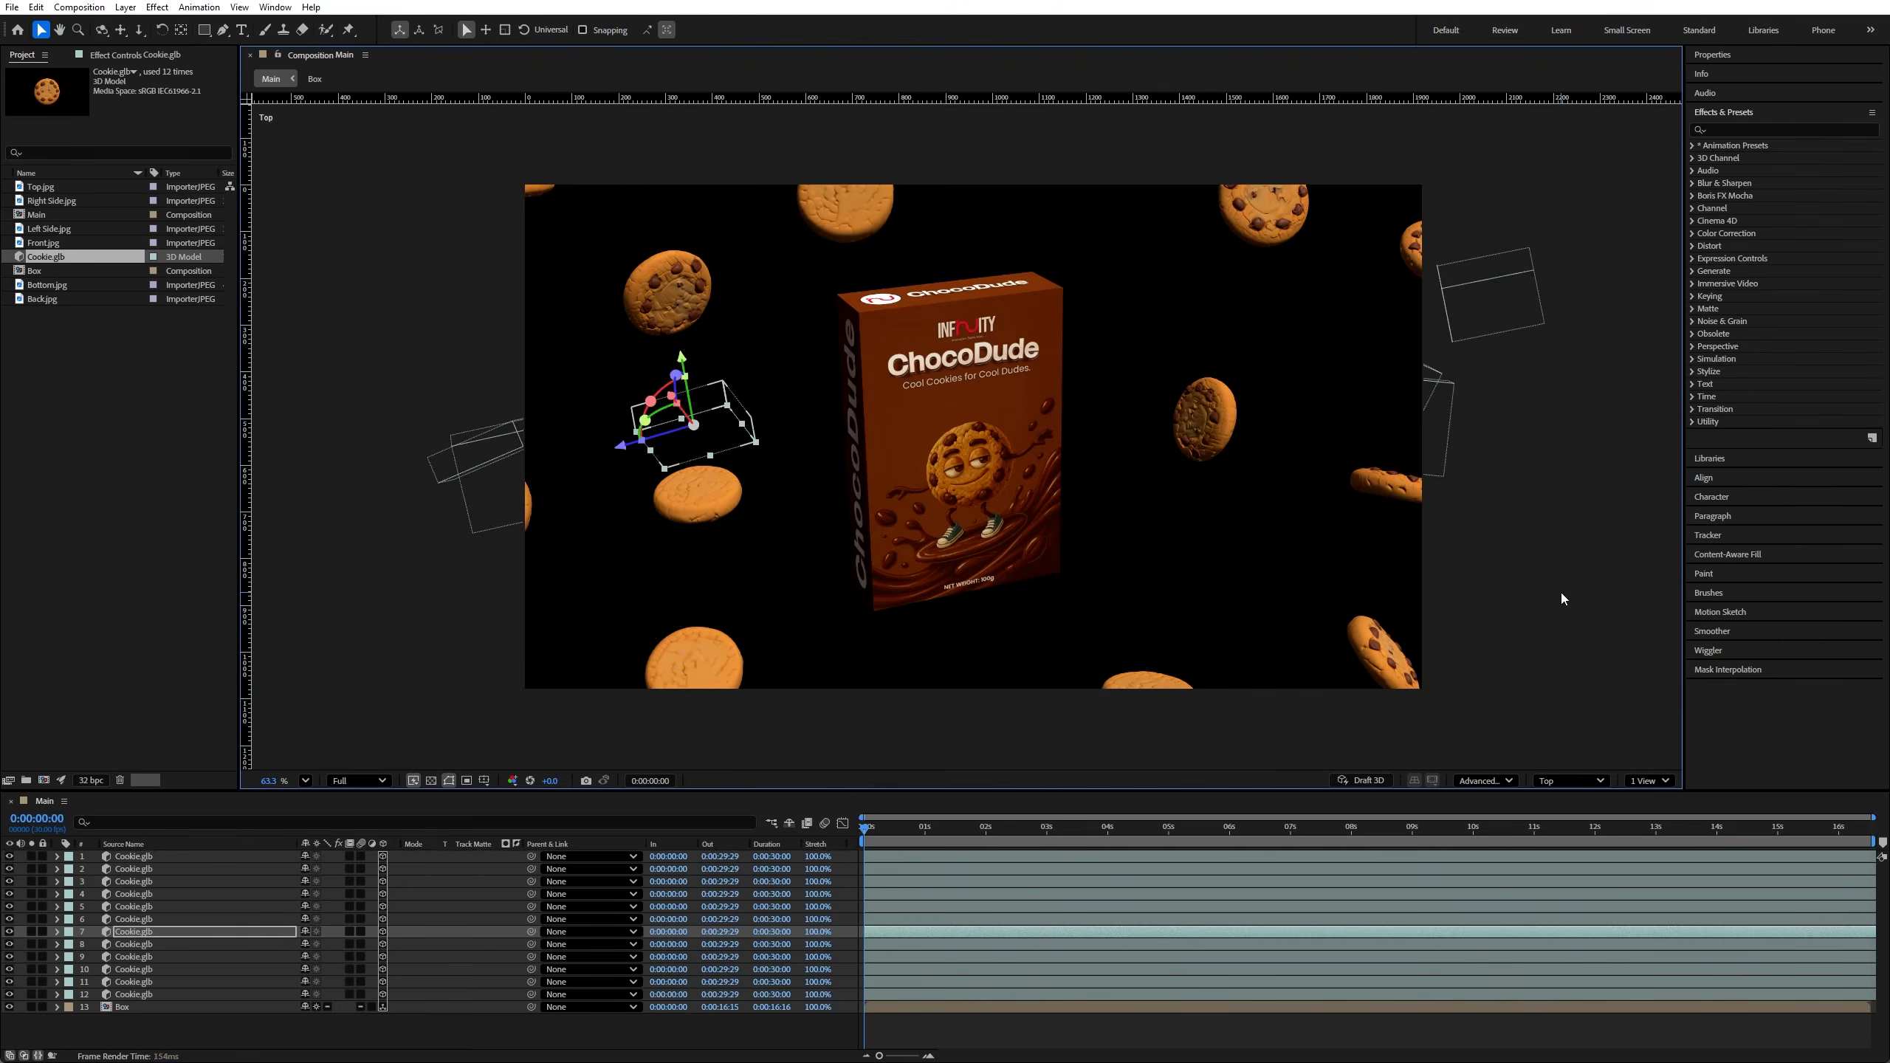
pyautogui.scroll(-2, 884, 572)
pyautogui.moveTo(859, 498); pyautogui.dragTo(862, 593)
pyautogui.click(739, 536)
pyautogui.moveTo(738, 536)
pyautogui.mouseDown()
pyautogui.moveTo(741, 497)
pyautogui.moveTo(734, 539)
pyautogui.mouseUp()
pyautogui.moveTo(737, 387); pyautogui.dragTo(743, 258)
pyautogui.moveTo(753, 462); pyautogui.dragTo(746, 378)
pyautogui.moveTo(635, 509); pyautogui.dragTo(595, 555)
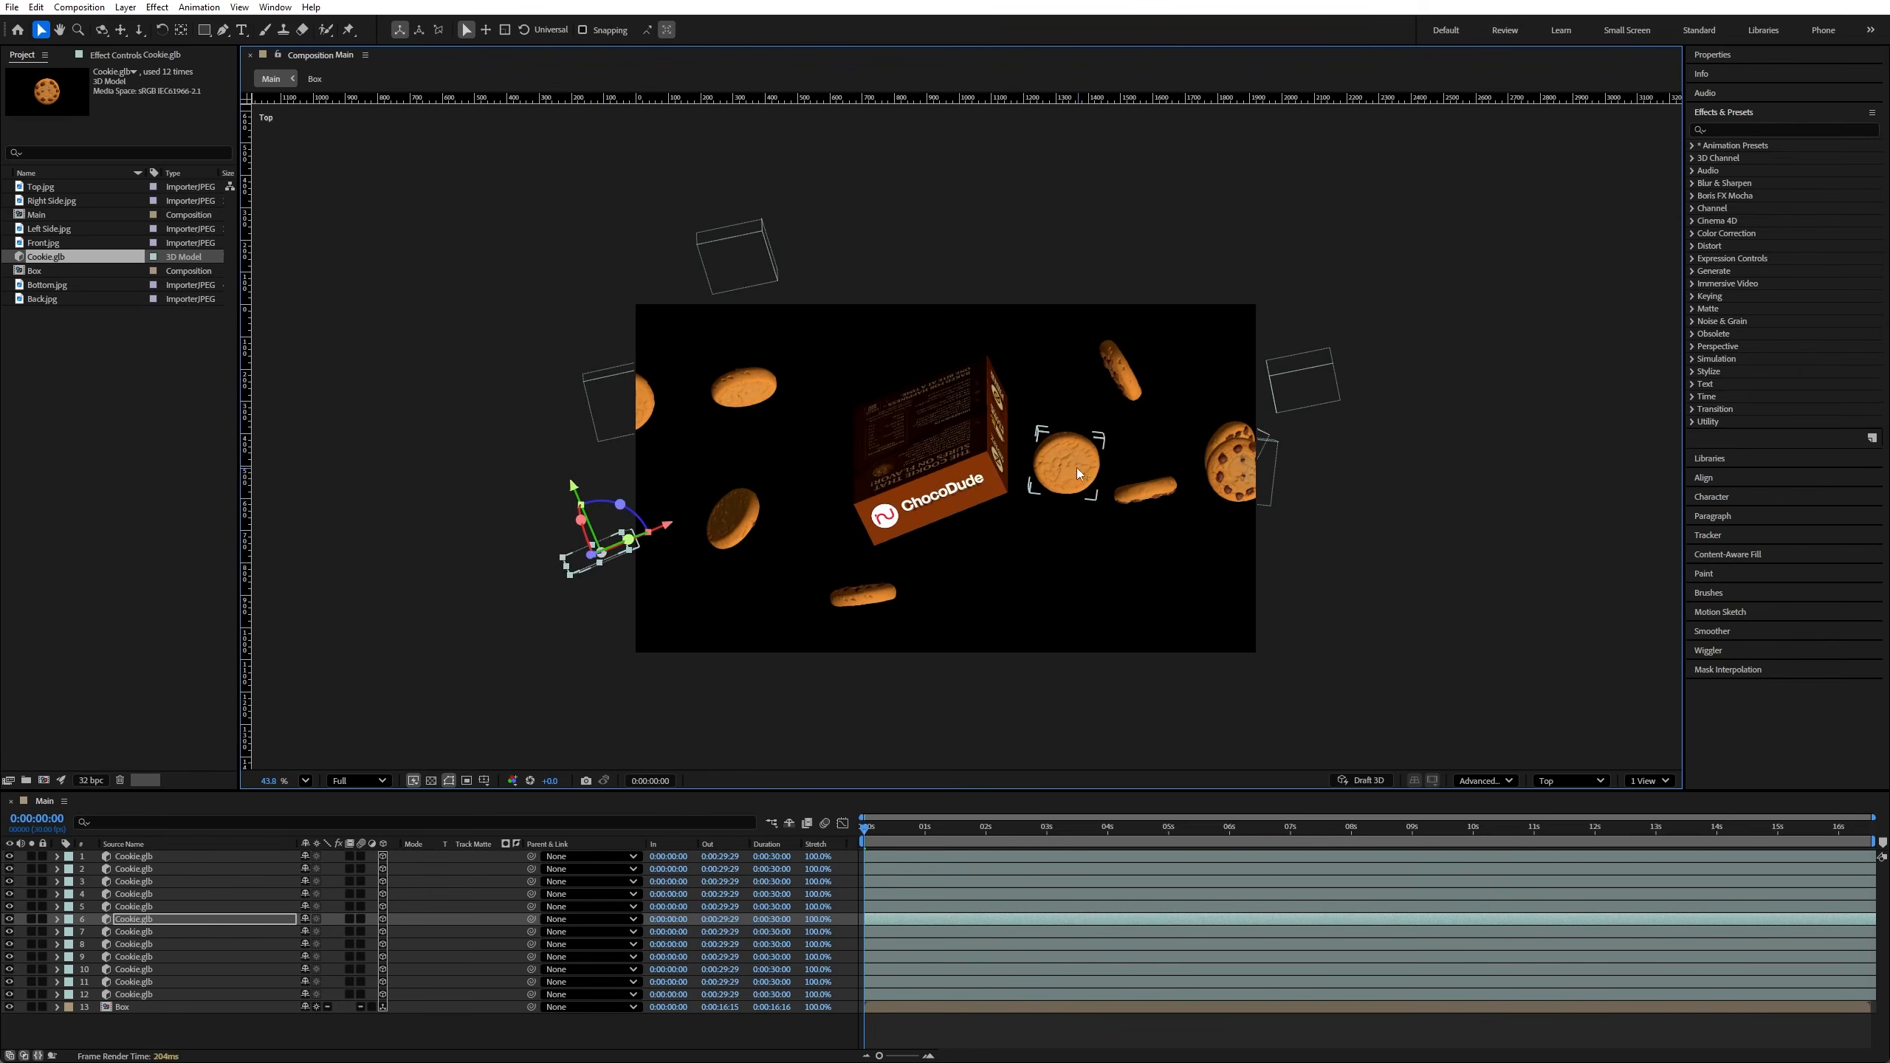
# Step: Move the cookies right of the box to different depths, one toward the front and two toward the back
pyautogui.moveTo(1079, 472); pyautogui.dragTo(1058, 541)
pyautogui.moveTo(1133, 378); pyautogui.dragTo(1106, 323)
pyautogui.moveTo(1241, 470); pyautogui.dragTo(1222, 334)
pyautogui.moveTo(1247, 469); pyautogui.dragTo(1232, 483)
# Step: Duplicate two of the right-hand cookies and place the copies behind the box, one centrally and one toward the back right
pyautogui.hotkey('ctrl', 'd')
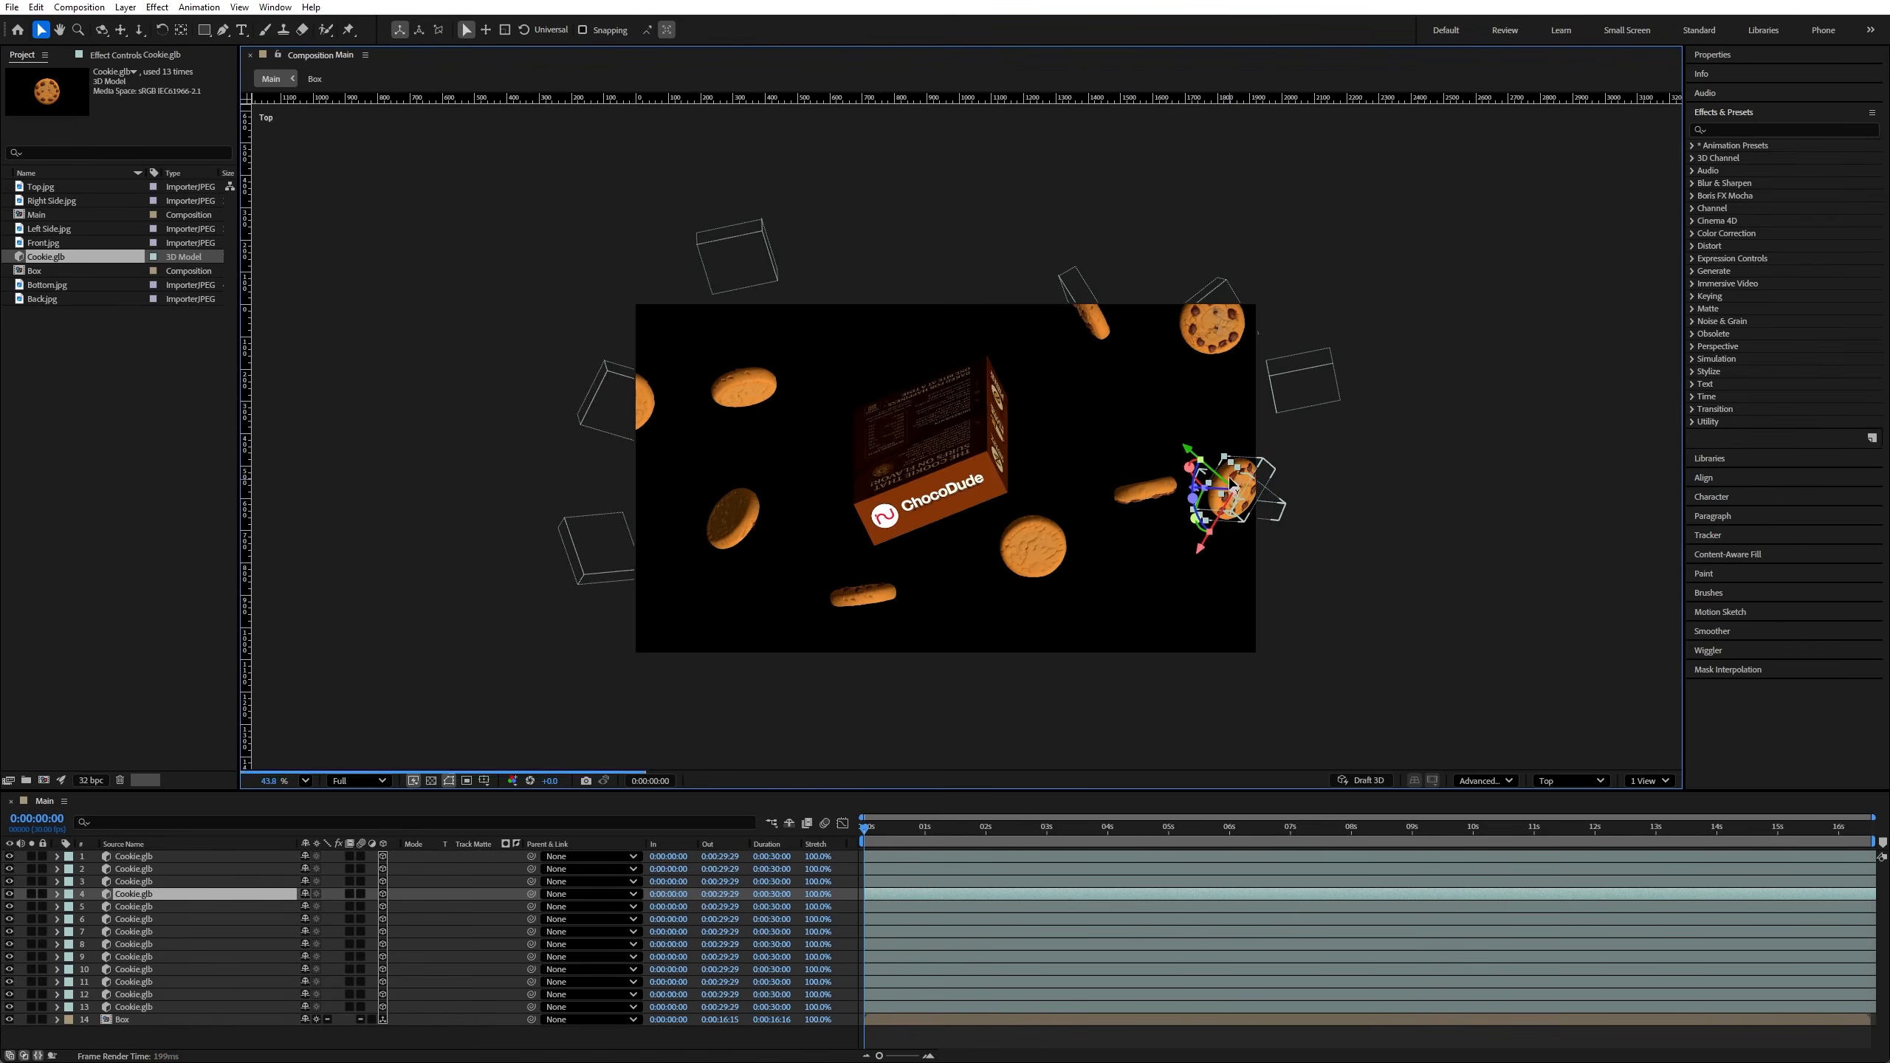
pyautogui.moveTo(1229, 478); pyautogui.dragTo(967, 257)
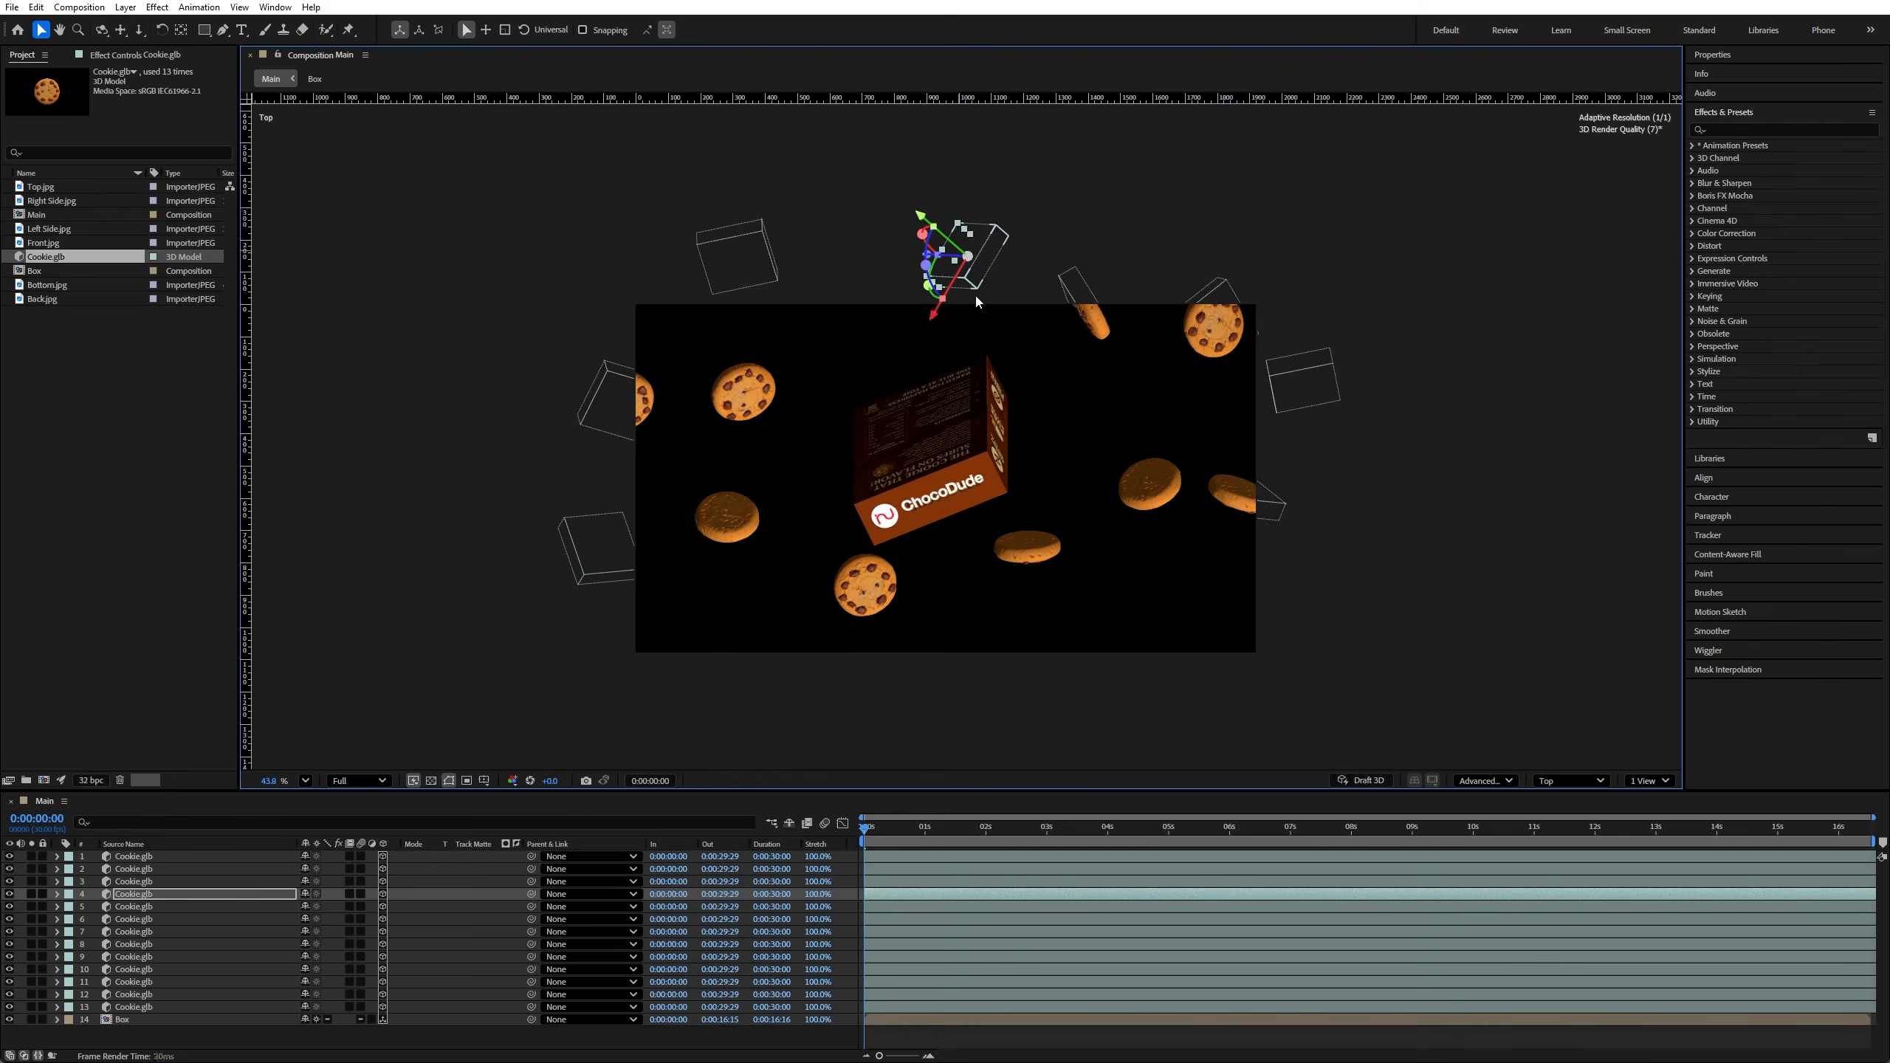
pyautogui.click(1158, 482)
pyautogui.hotkey('ctrl', 'd')
pyautogui.moveTo(1142, 472); pyautogui.dragTo(1137, 262)
# Step: Duplicate the cookie right of the box twice, placing one copy at the front right and one far behind the box
pyautogui.click(1145, 464)
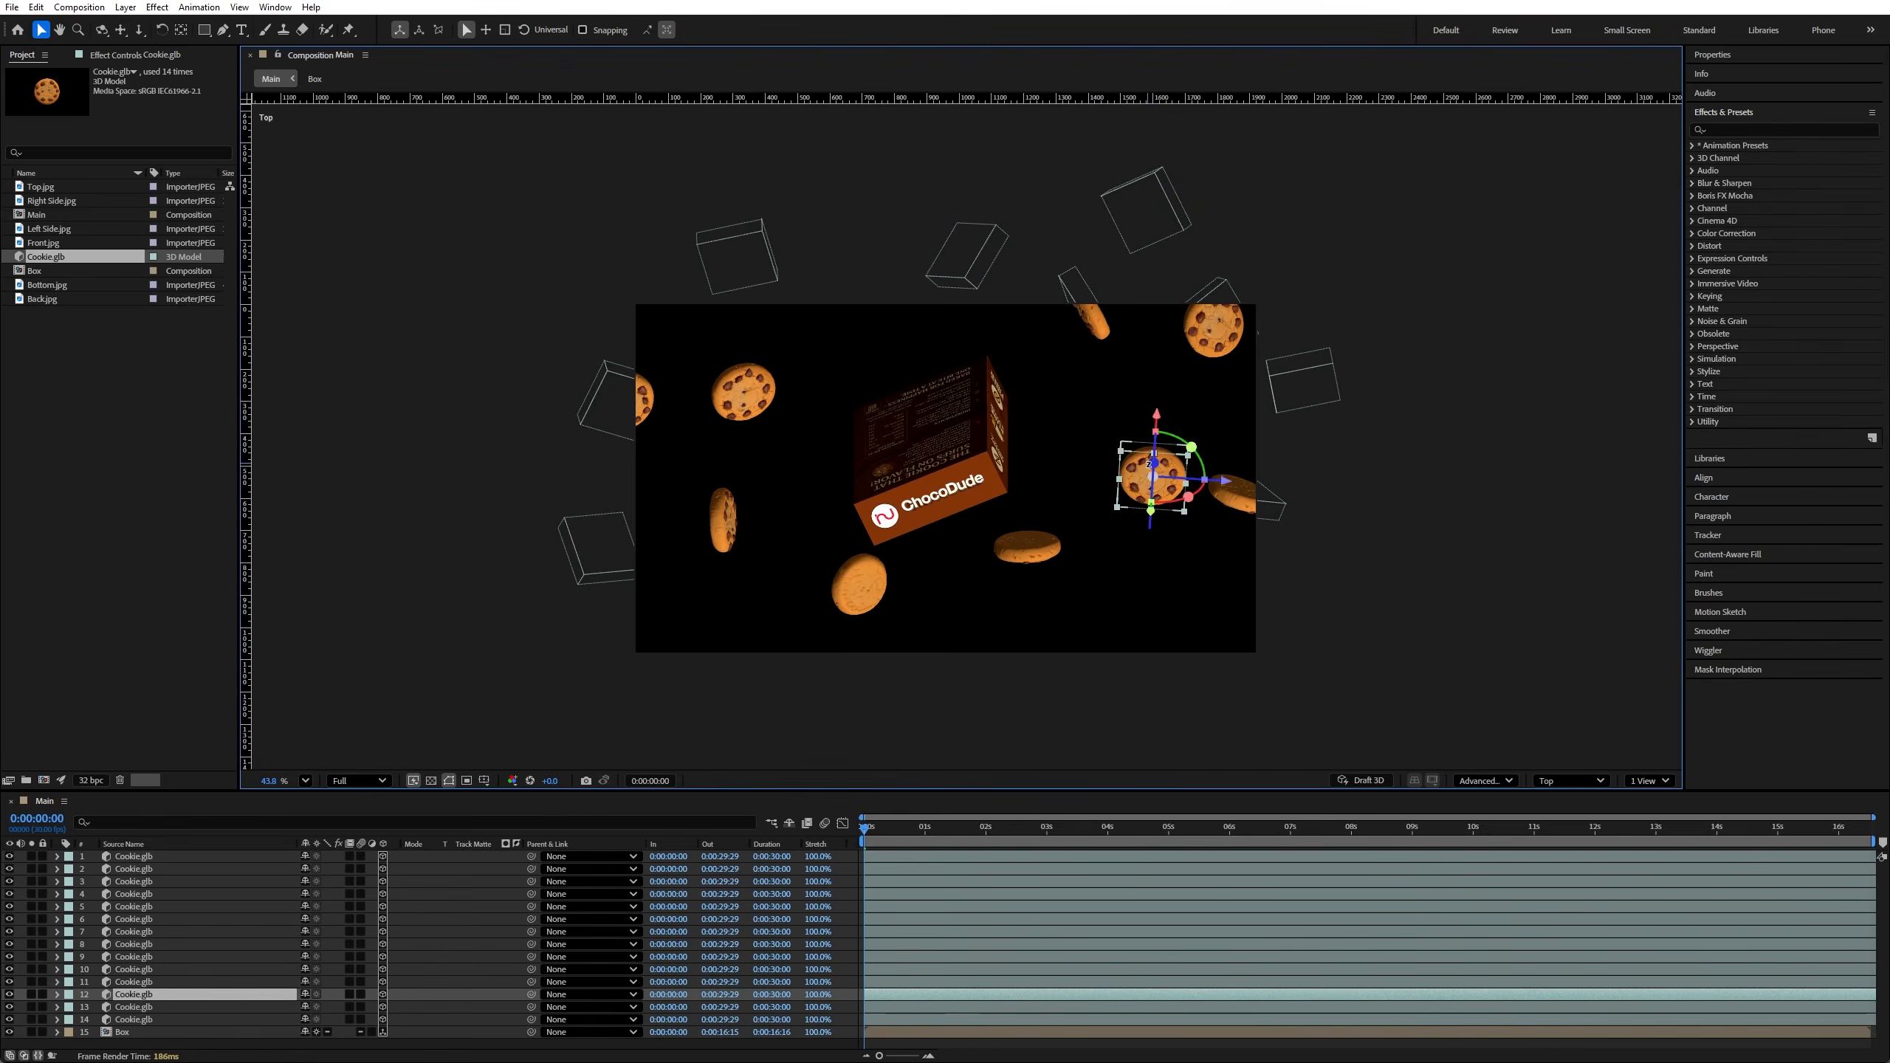
pyautogui.hotkey('ctrl', 'd')
pyautogui.hotkey('ctrl', 'd')
pyautogui.moveTo(1133, 482); pyautogui.dragTo(845, 206)
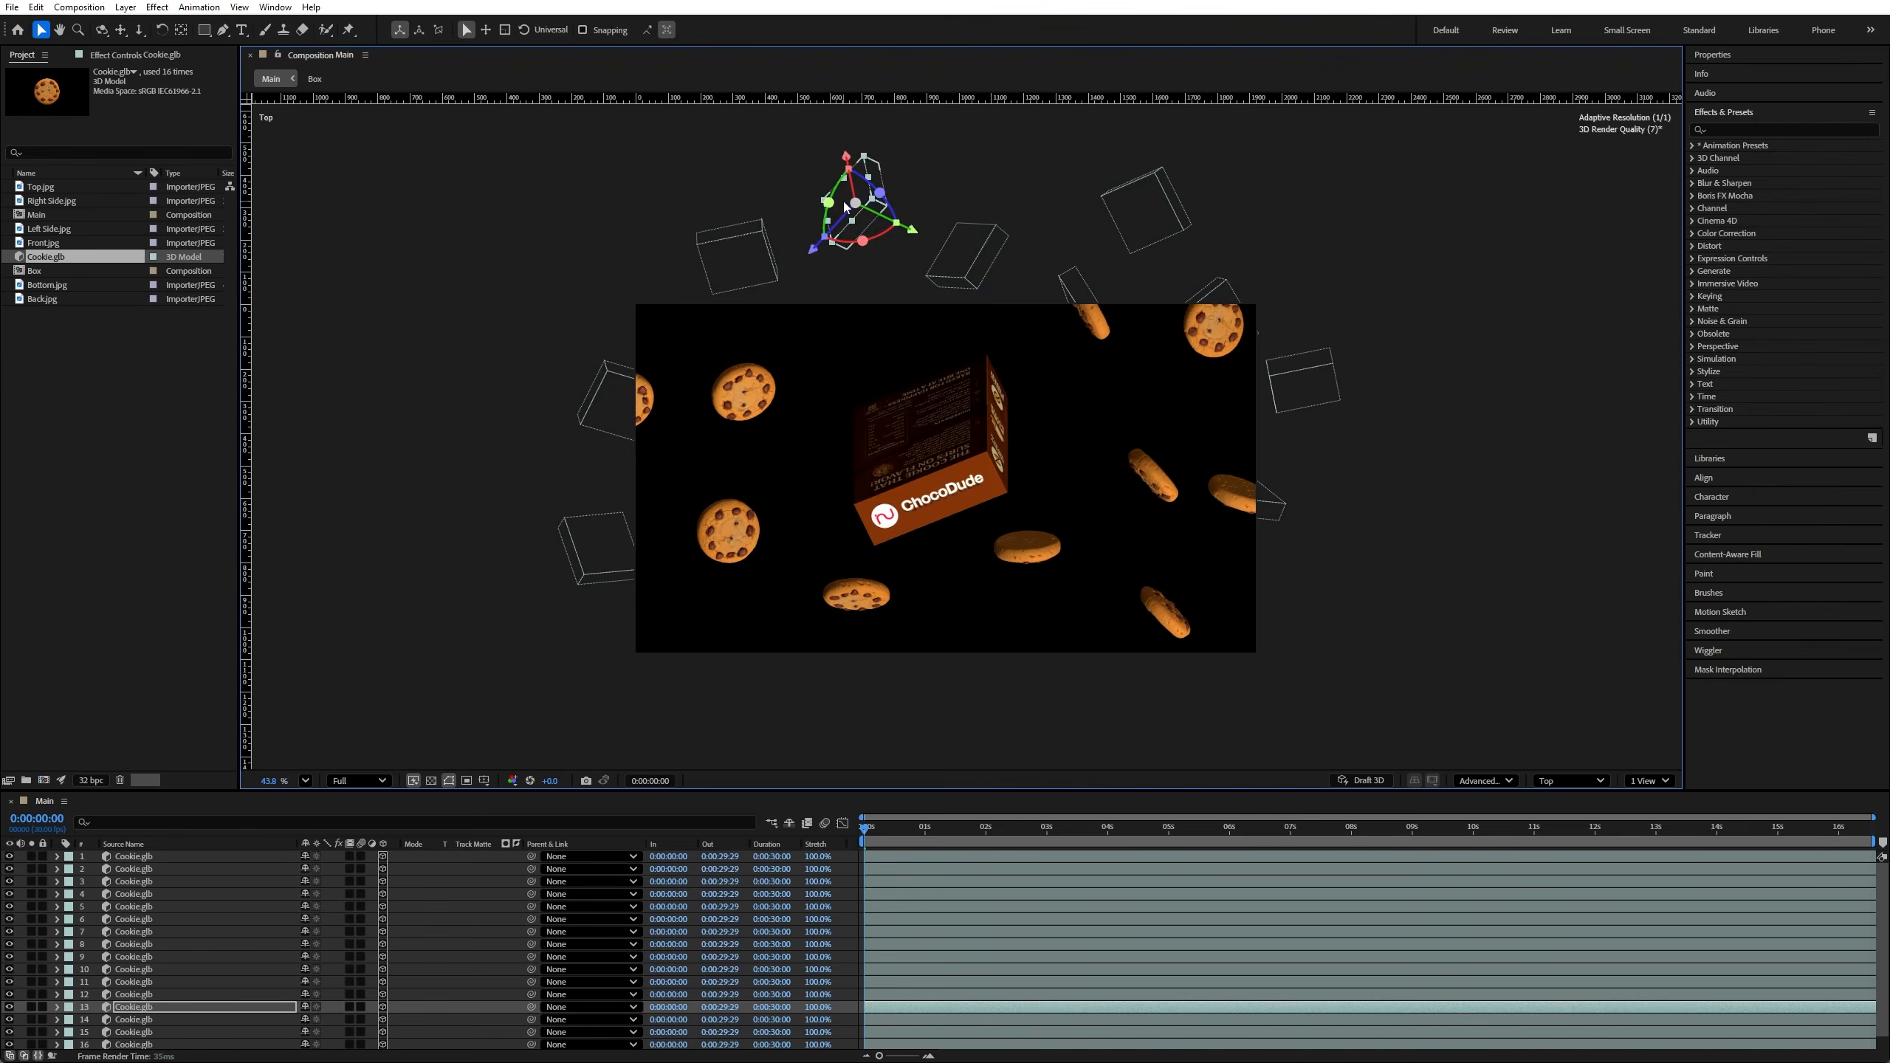
# Step: Duplicate the front cookie twice, place the copies at the far back left and directly behind the box, and nudge the rear cookies farther back
pyautogui.click(1029, 552)
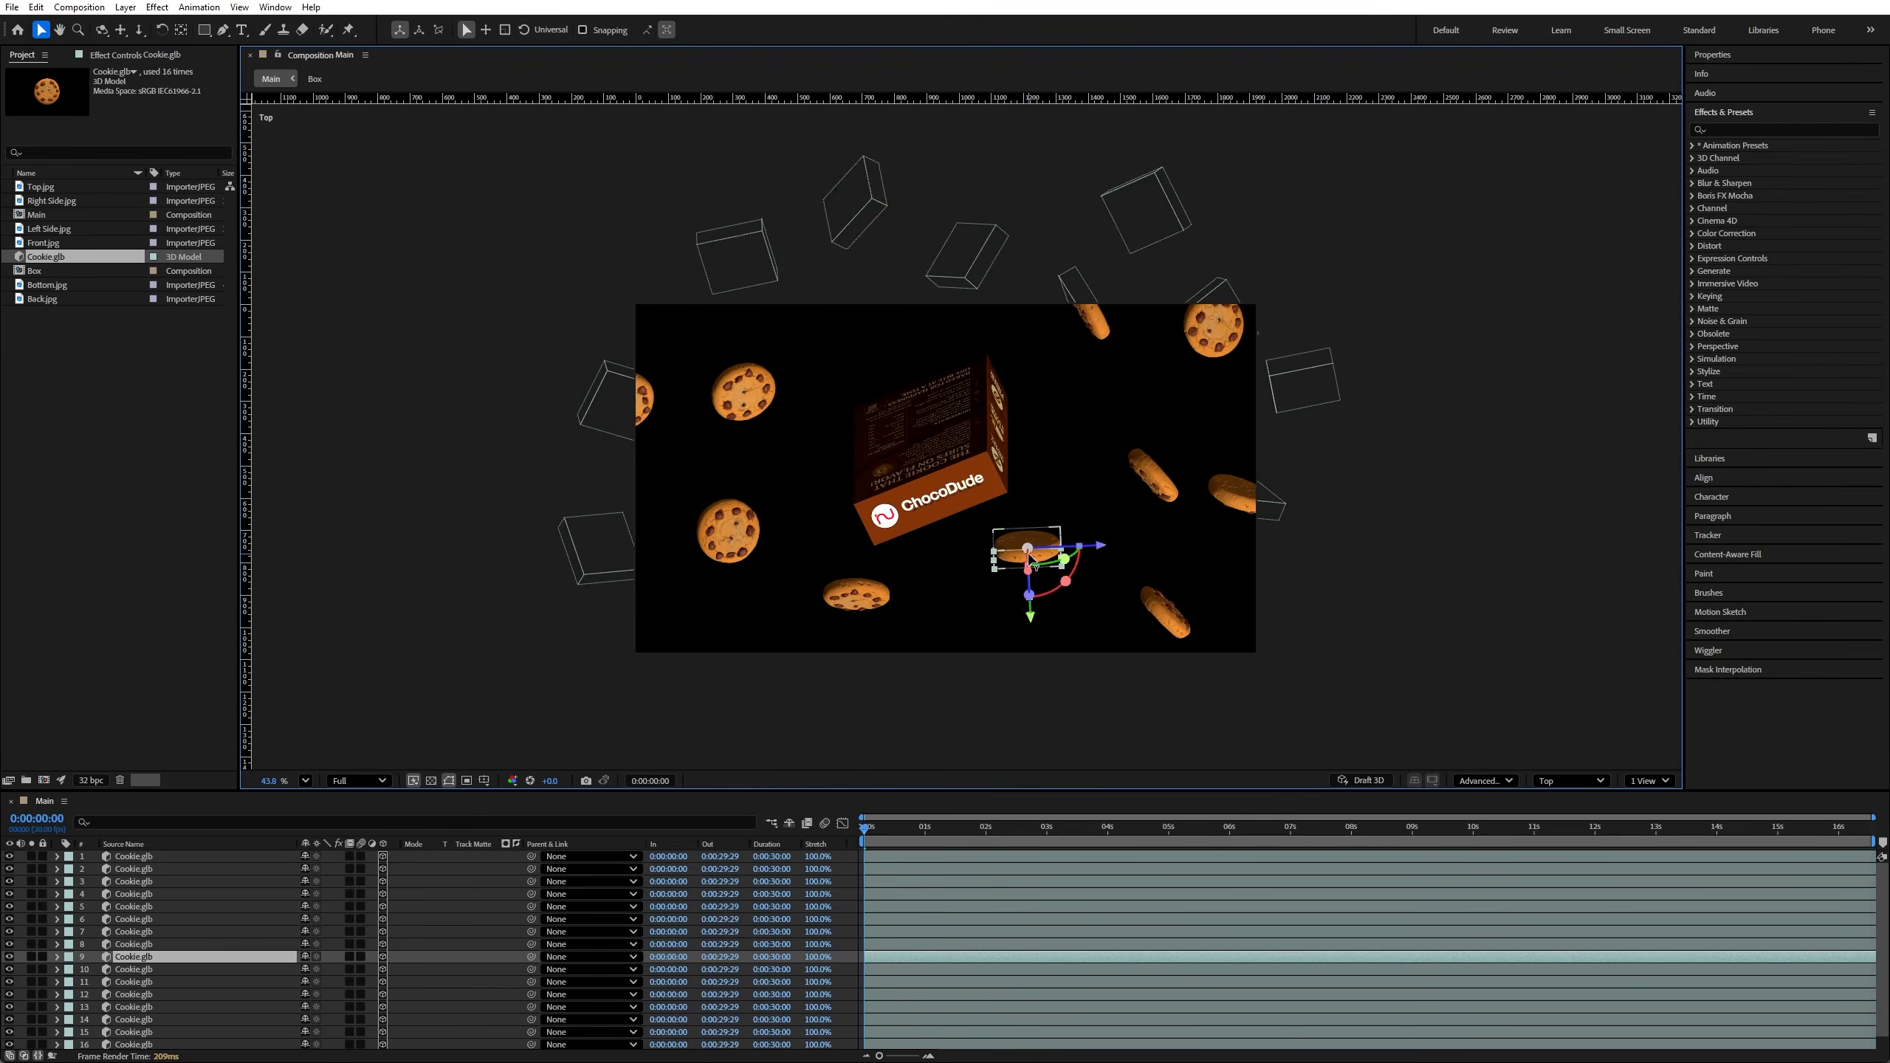
pyautogui.hotkey('ctrl', 'd')
pyautogui.moveTo(1020, 565); pyautogui.dragTo(611, 219)
pyautogui.click(1025, 551)
pyautogui.hotkey('ctrl', 'd')
pyautogui.moveTo(1026, 551); pyautogui.dragTo(847, 323)
pyautogui.moveTo(854, 214); pyautogui.dragTo(849, 193)
pyautogui.moveTo(967, 257); pyautogui.dragTo(977, 231)
# Step: Duplicate the frontmost cookie and place the copy at the front-left corner of the scene
pyautogui.click(720, 529)
pyautogui.click(870, 592)
pyautogui.hotkey('ctrl', 'd')
pyautogui.moveTo(863, 591); pyautogui.dragTo(671, 664)
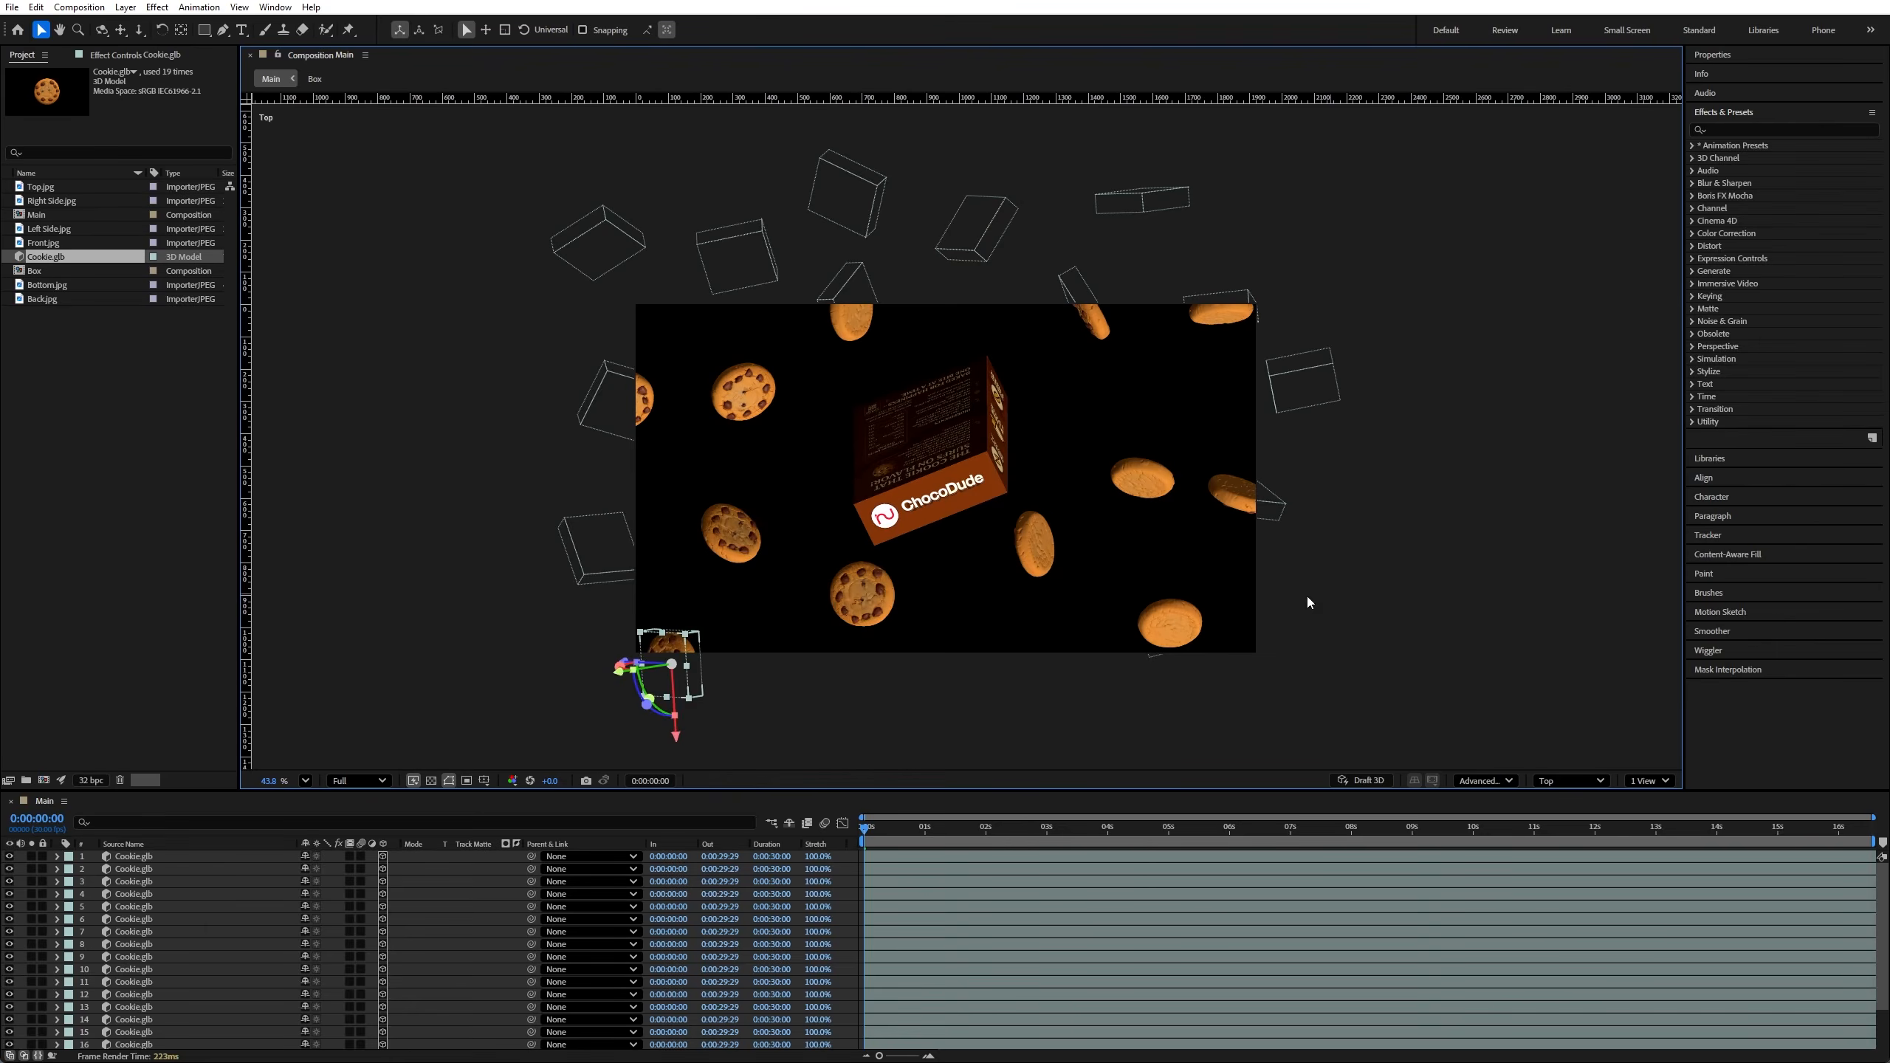
# Step: Return to the Active Camera view and rearrange the cookies on the left half of the frame into an even spread around the box
pyautogui.click(1544, 783)
pyautogui.click(1577, 506)
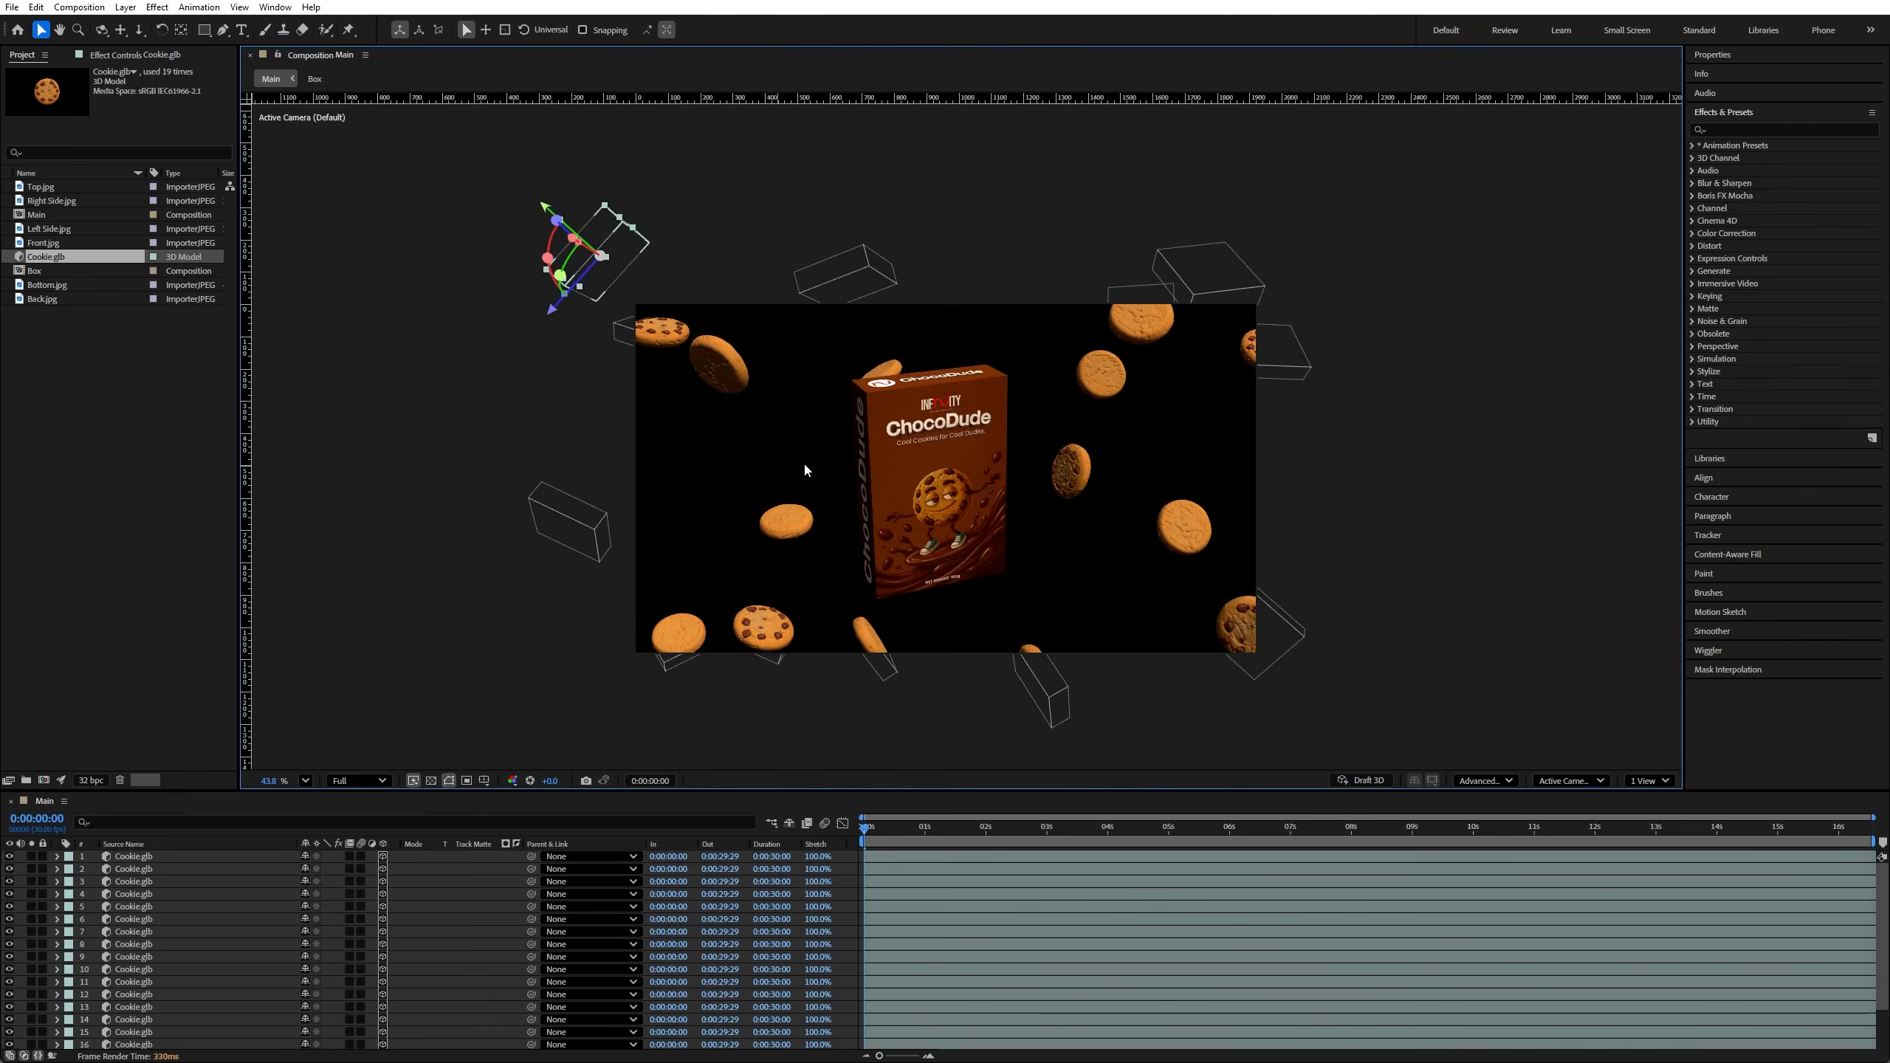
pyautogui.moveTo(659, 342); pyautogui.dragTo(637, 409)
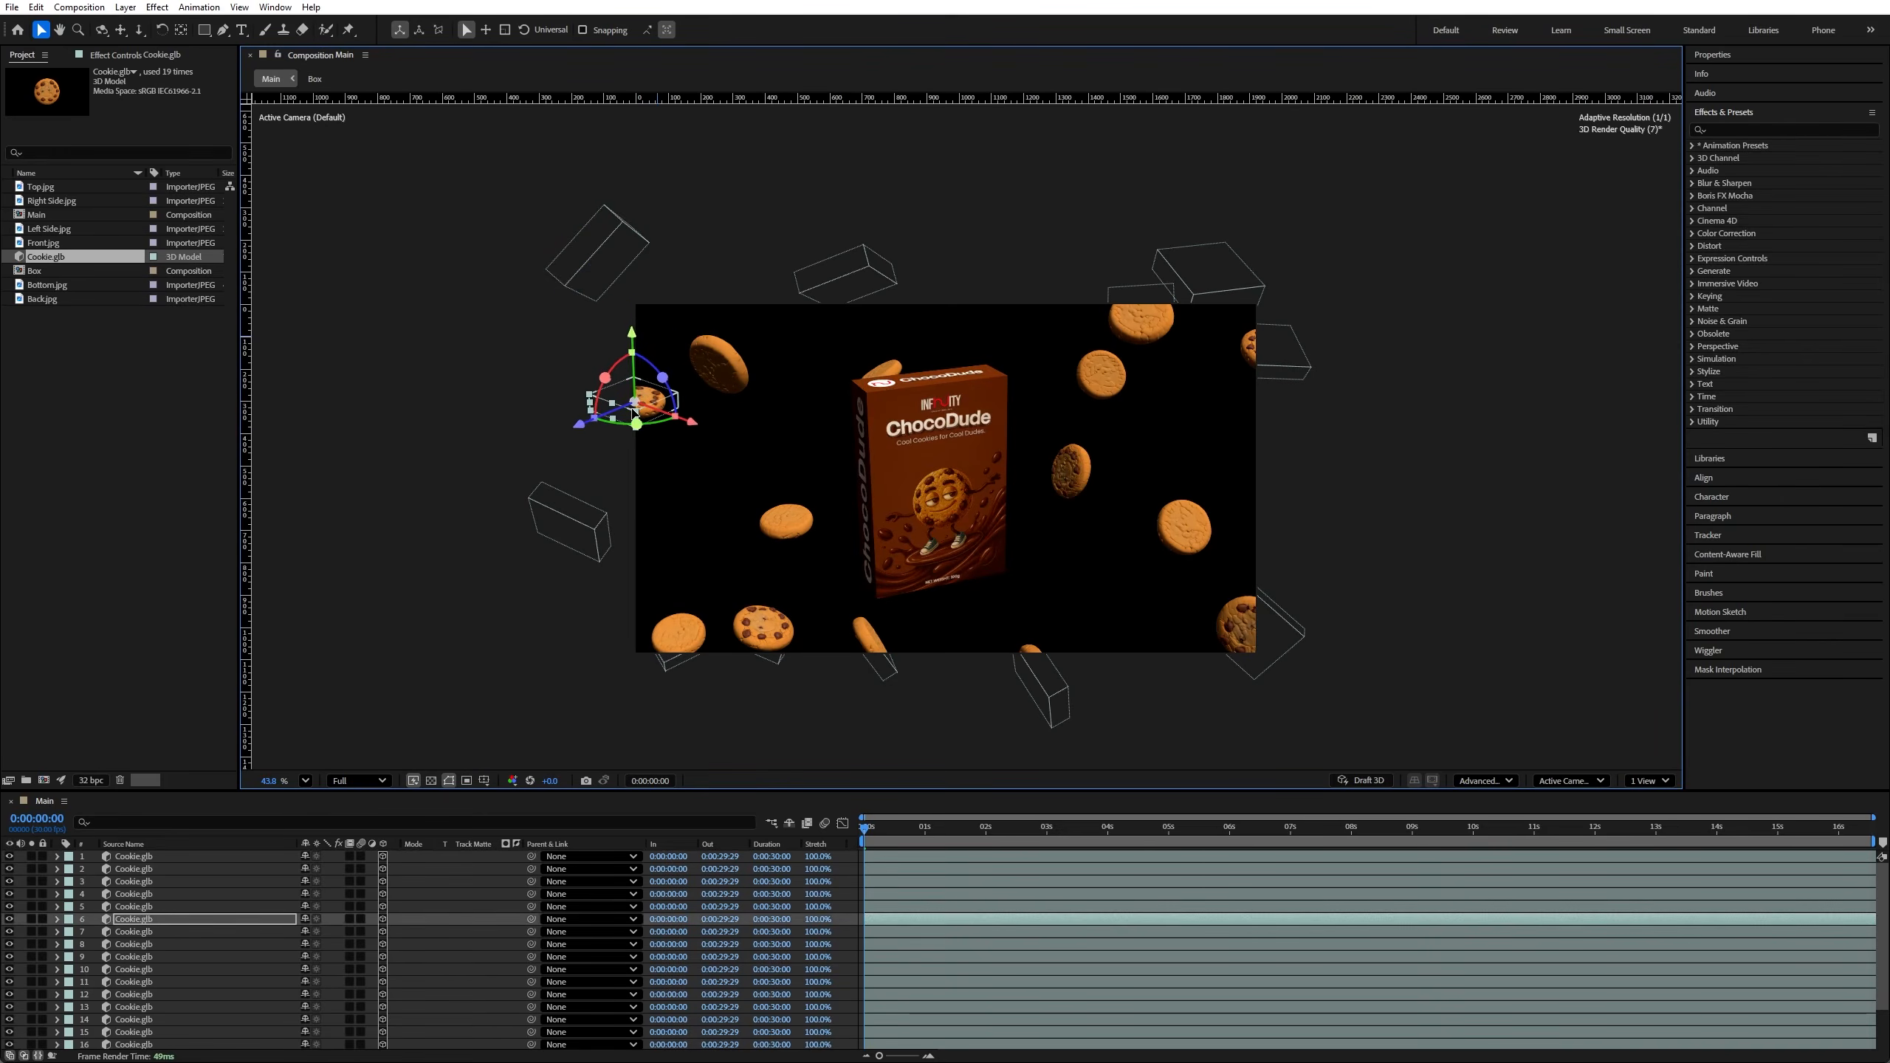
pyautogui.moveTo(726, 360); pyautogui.dragTo(789, 422)
pyautogui.click(639, 406)
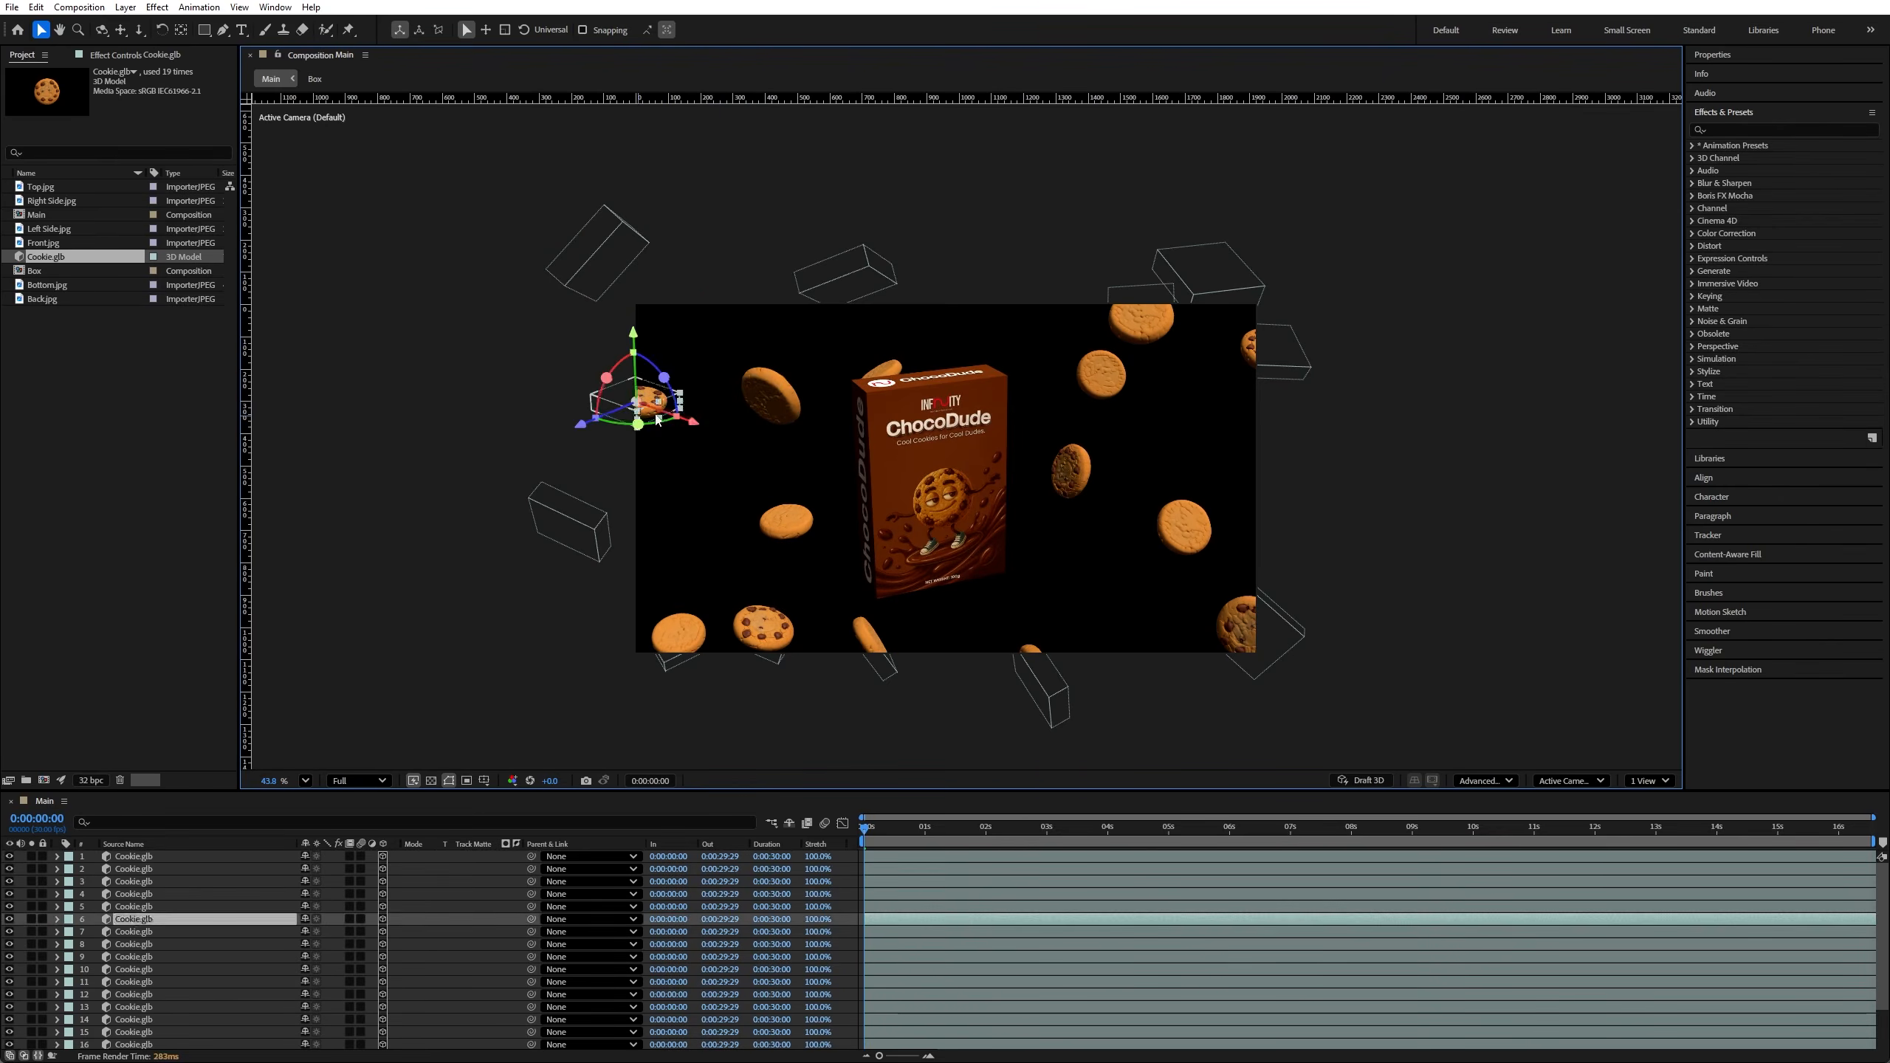
pyautogui.moveTo(785, 521); pyautogui.dragTo(751, 482)
pyautogui.click(767, 629)
pyautogui.moveTo(767, 629)
pyautogui.mouseDown()
pyautogui.moveTo(779, 577)
pyautogui.moveTo(775, 596)
pyautogui.mouseUp()
pyautogui.moveTo(678, 631); pyautogui.dragTo(649, 629)
pyautogui.moveTo(575, 542); pyautogui.dragTo(617, 510)
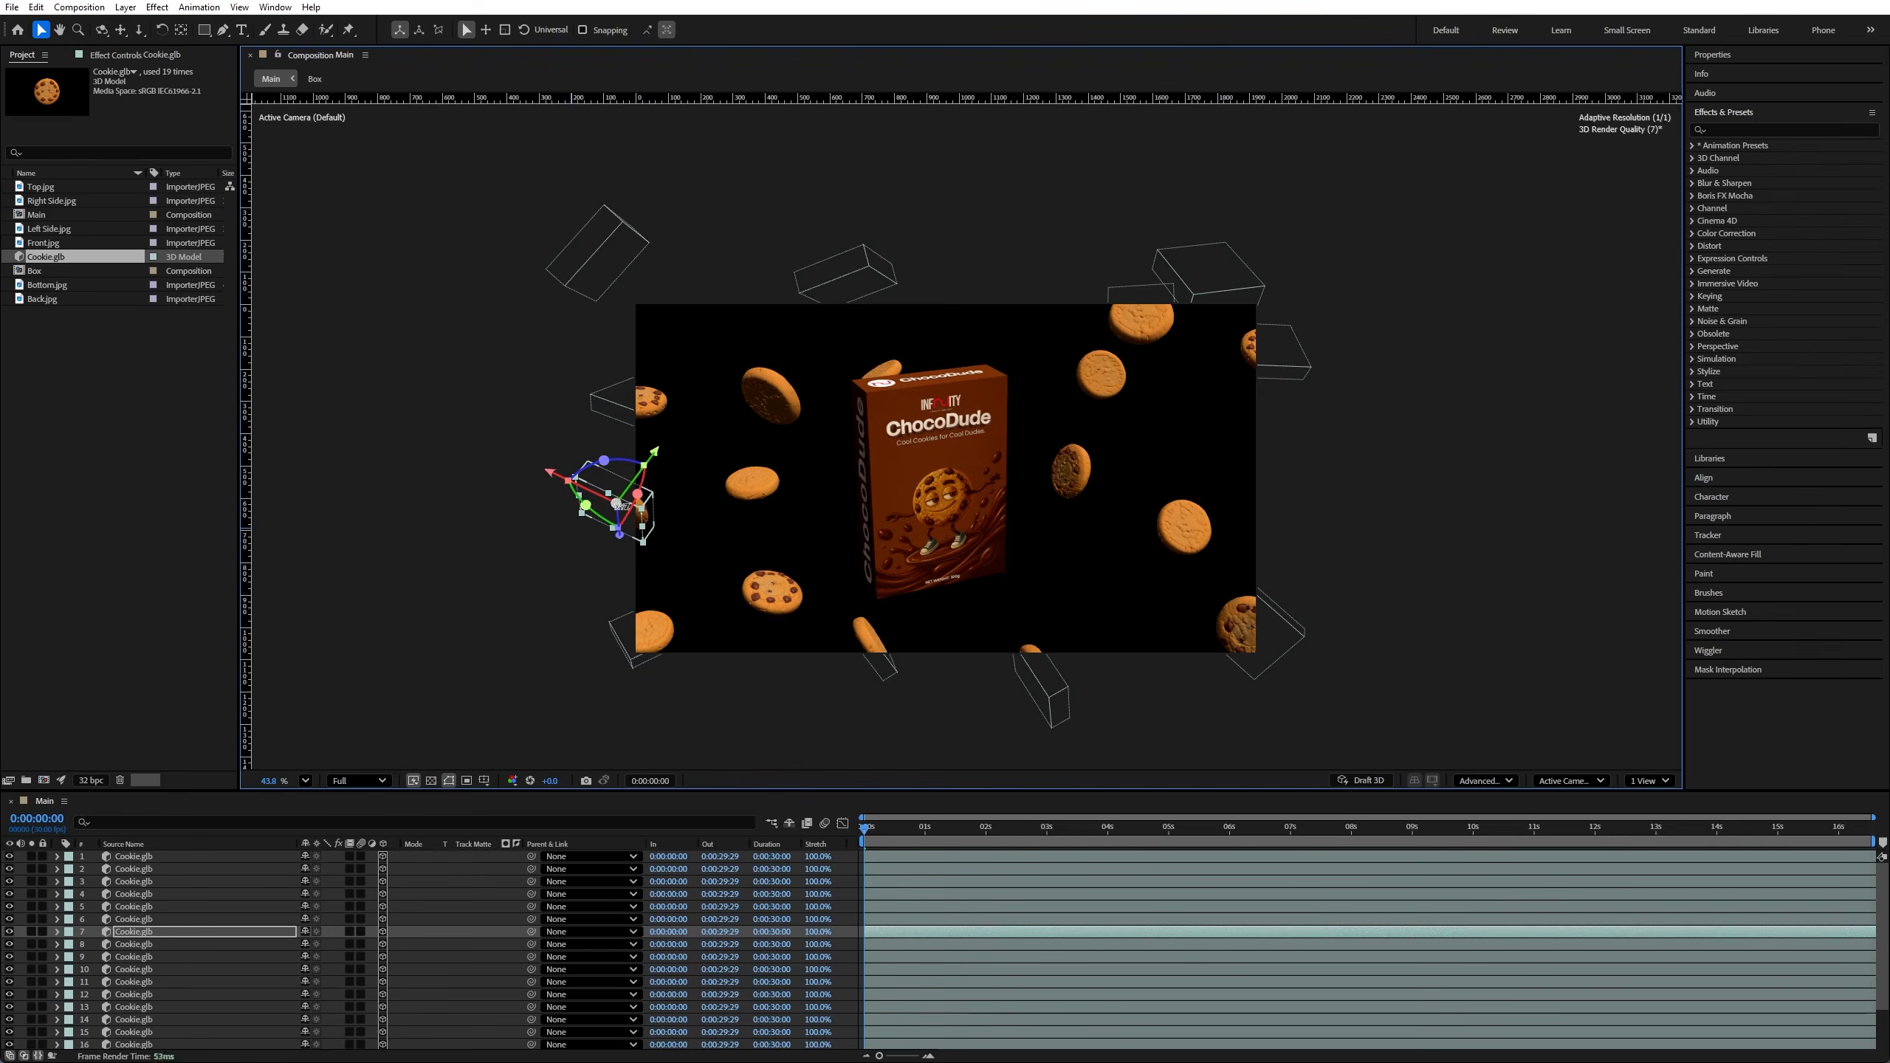
# Step: Reposition the cookies above and right of the box, and bring the off-frame upper-left cookie closer to the frame
pyautogui.moveTo(786, 406); pyautogui.dragTo(896, 343)
pyautogui.click(1059, 432)
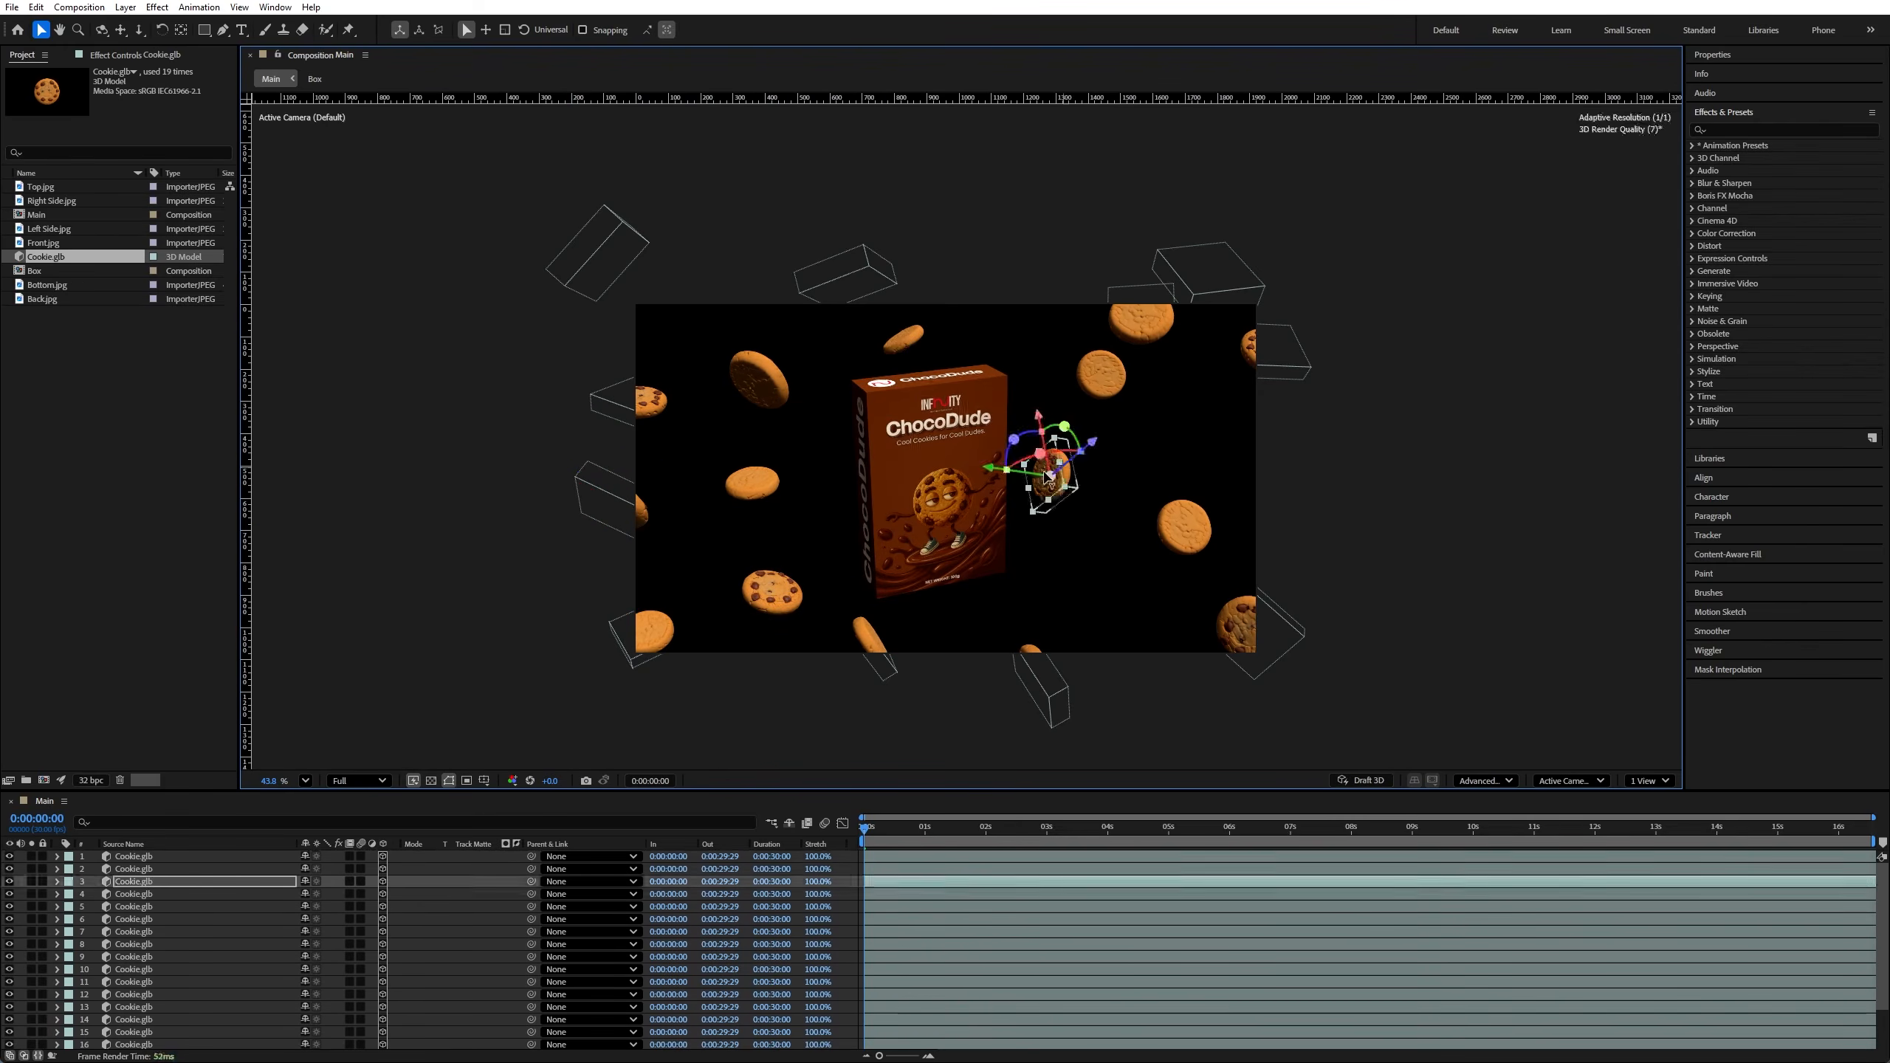
pyautogui.click(1056, 327)
pyautogui.moveTo(595, 254); pyautogui.dragTo(659, 268)
pyautogui.moveTo(1235, 626); pyautogui.dragTo(1218, 627)
pyautogui.moveTo(1253, 350); pyautogui.dragTo(1274, 449)
# Step: Fine-tune the cookies at the upper-right corner, along the bottom edge, above the box, and at its lower left and lower right
pyautogui.click(1220, 298)
pyautogui.moveTo(1220, 297); pyautogui.dragTo(1265, 320)
pyautogui.click(1034, 648)
pyautogui.moveTo(1034, 648); pyautogui.dragTo(1075, 640)
pyautogui.moveTo(774, 592); pyautogui.dragTo(796, 622)
pyautogui.click(905, 339)
pyautogui.moveTo(752, 482); pyautogui.dragTo(785, 515)
pyautogui.click(1145, 536)
pyautogui.moveTo(1146, 536); pyautogui.dragTo(1175, 549)
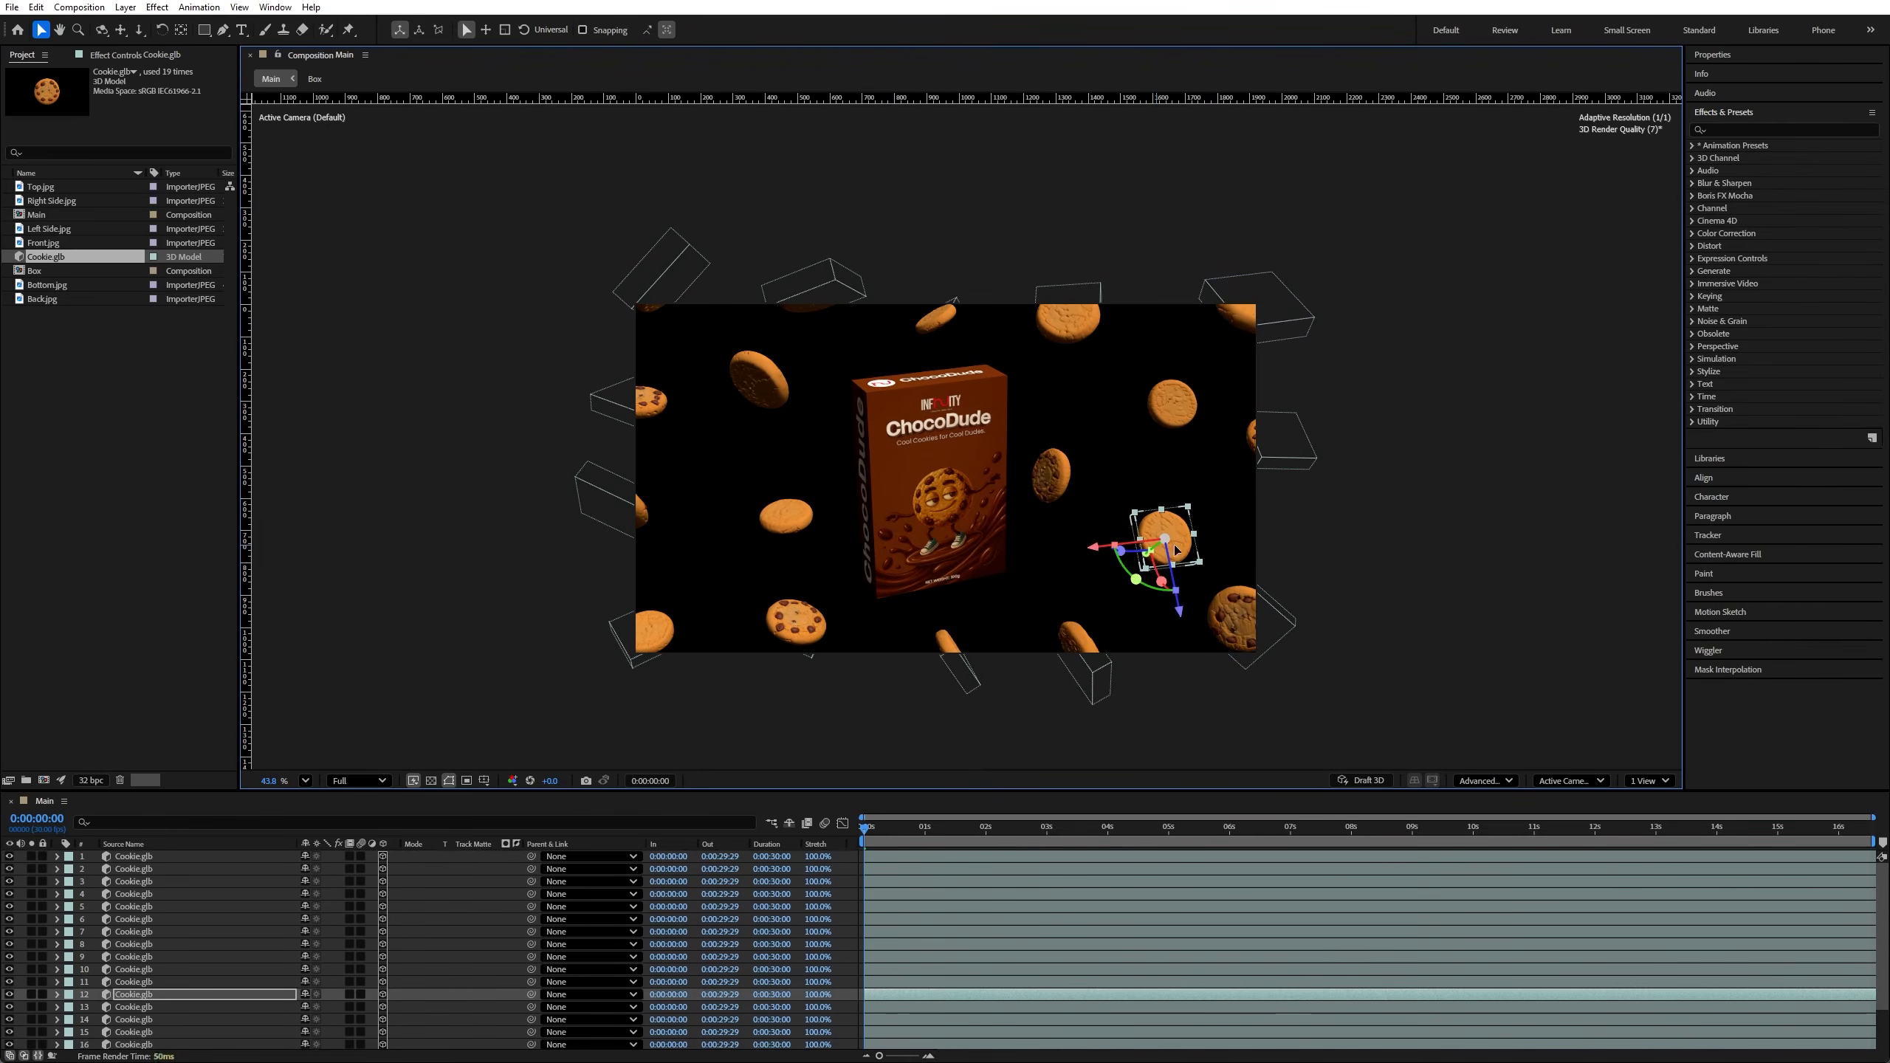
# Step: Nudge the upper-left corner cookie down, and set the scale of the cookie at the box's lower right to 25%
pyautogui.moveTo(665, 307); pyautogui.dragTo(664, 321)
pyautogui.click(459, 296)
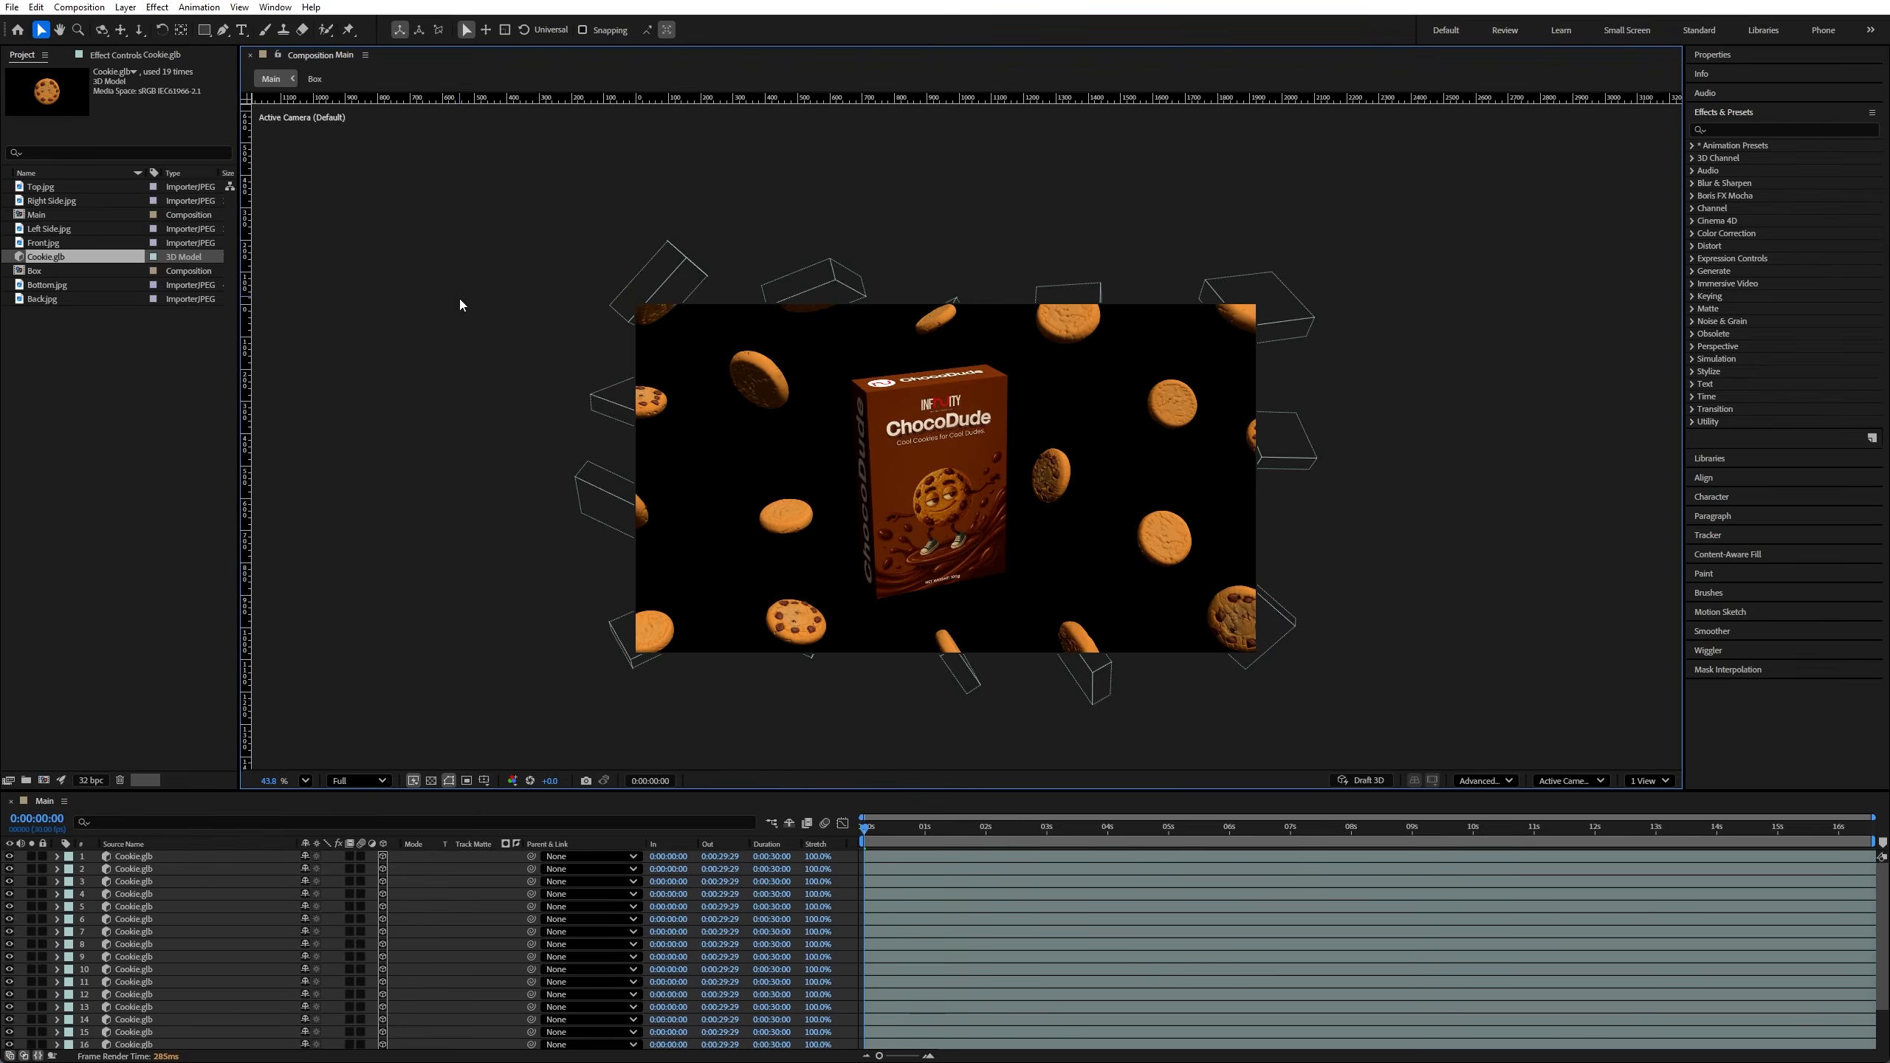
pyautogui.click(1166, 529)
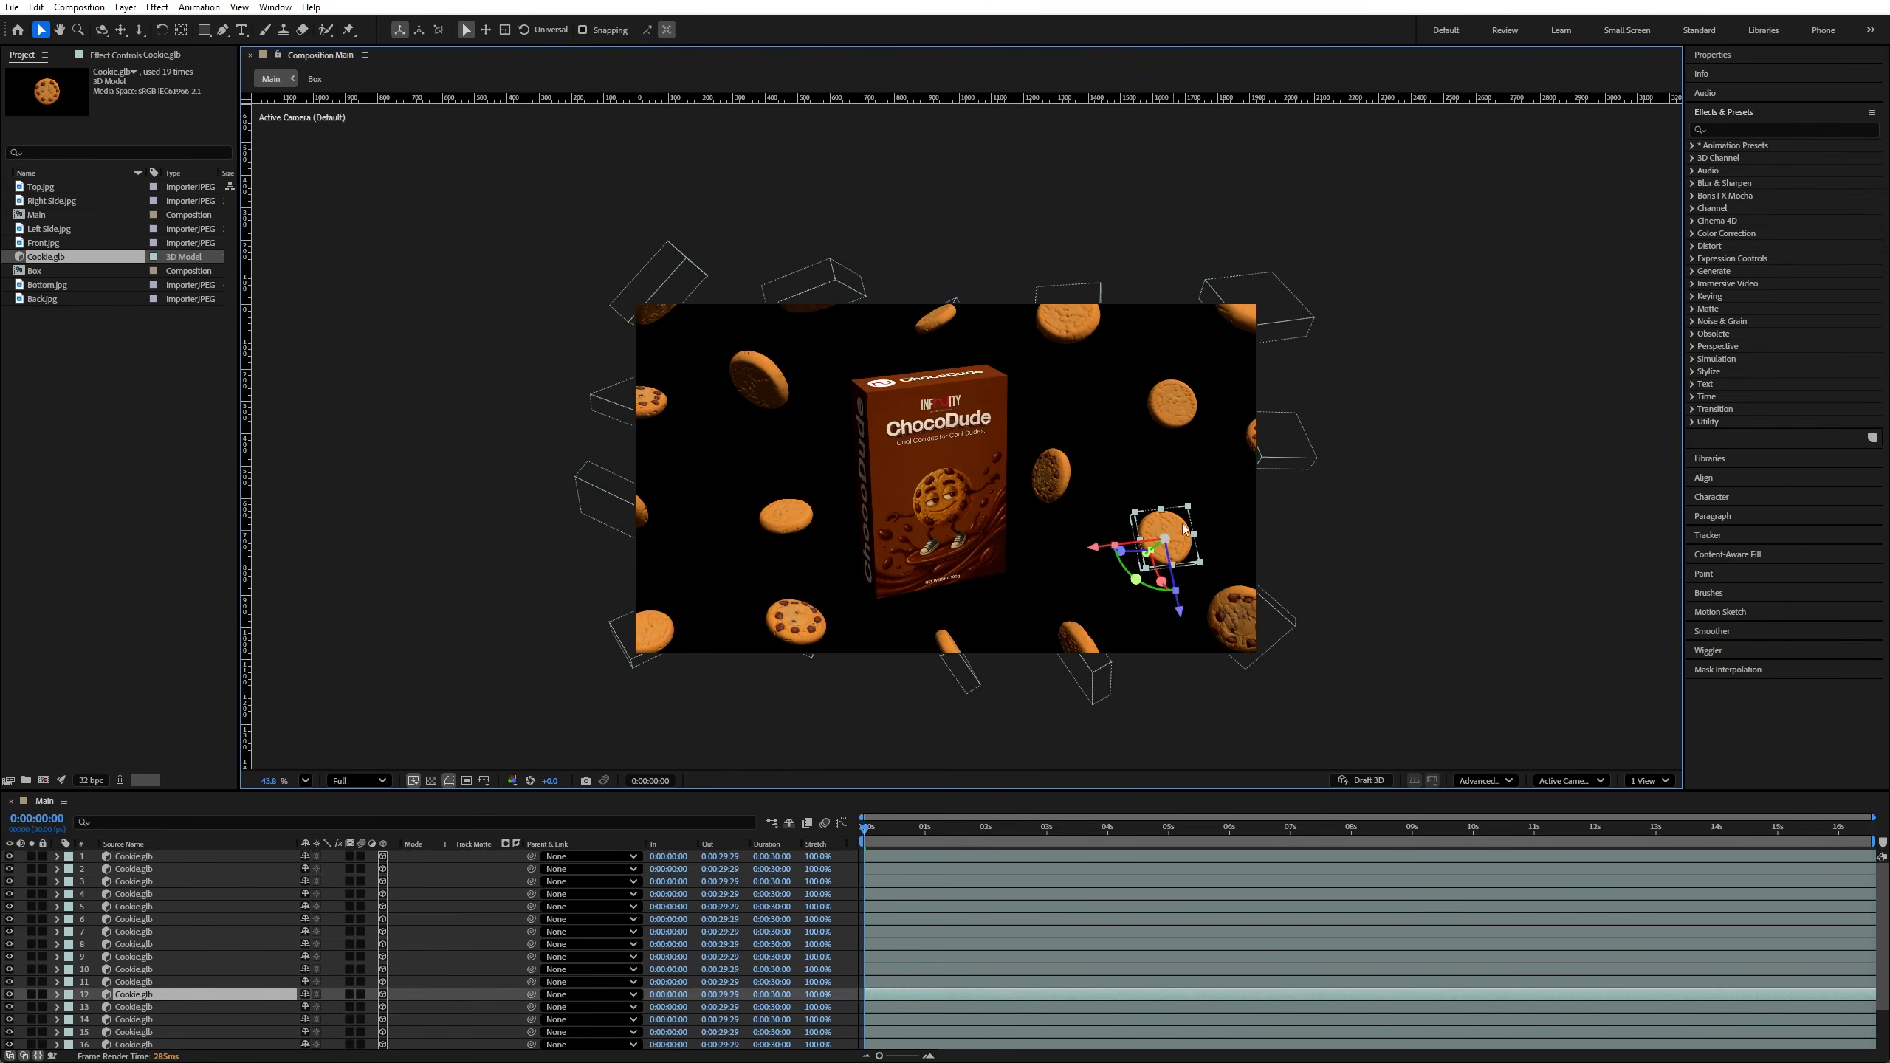
pyautogui.press('s')
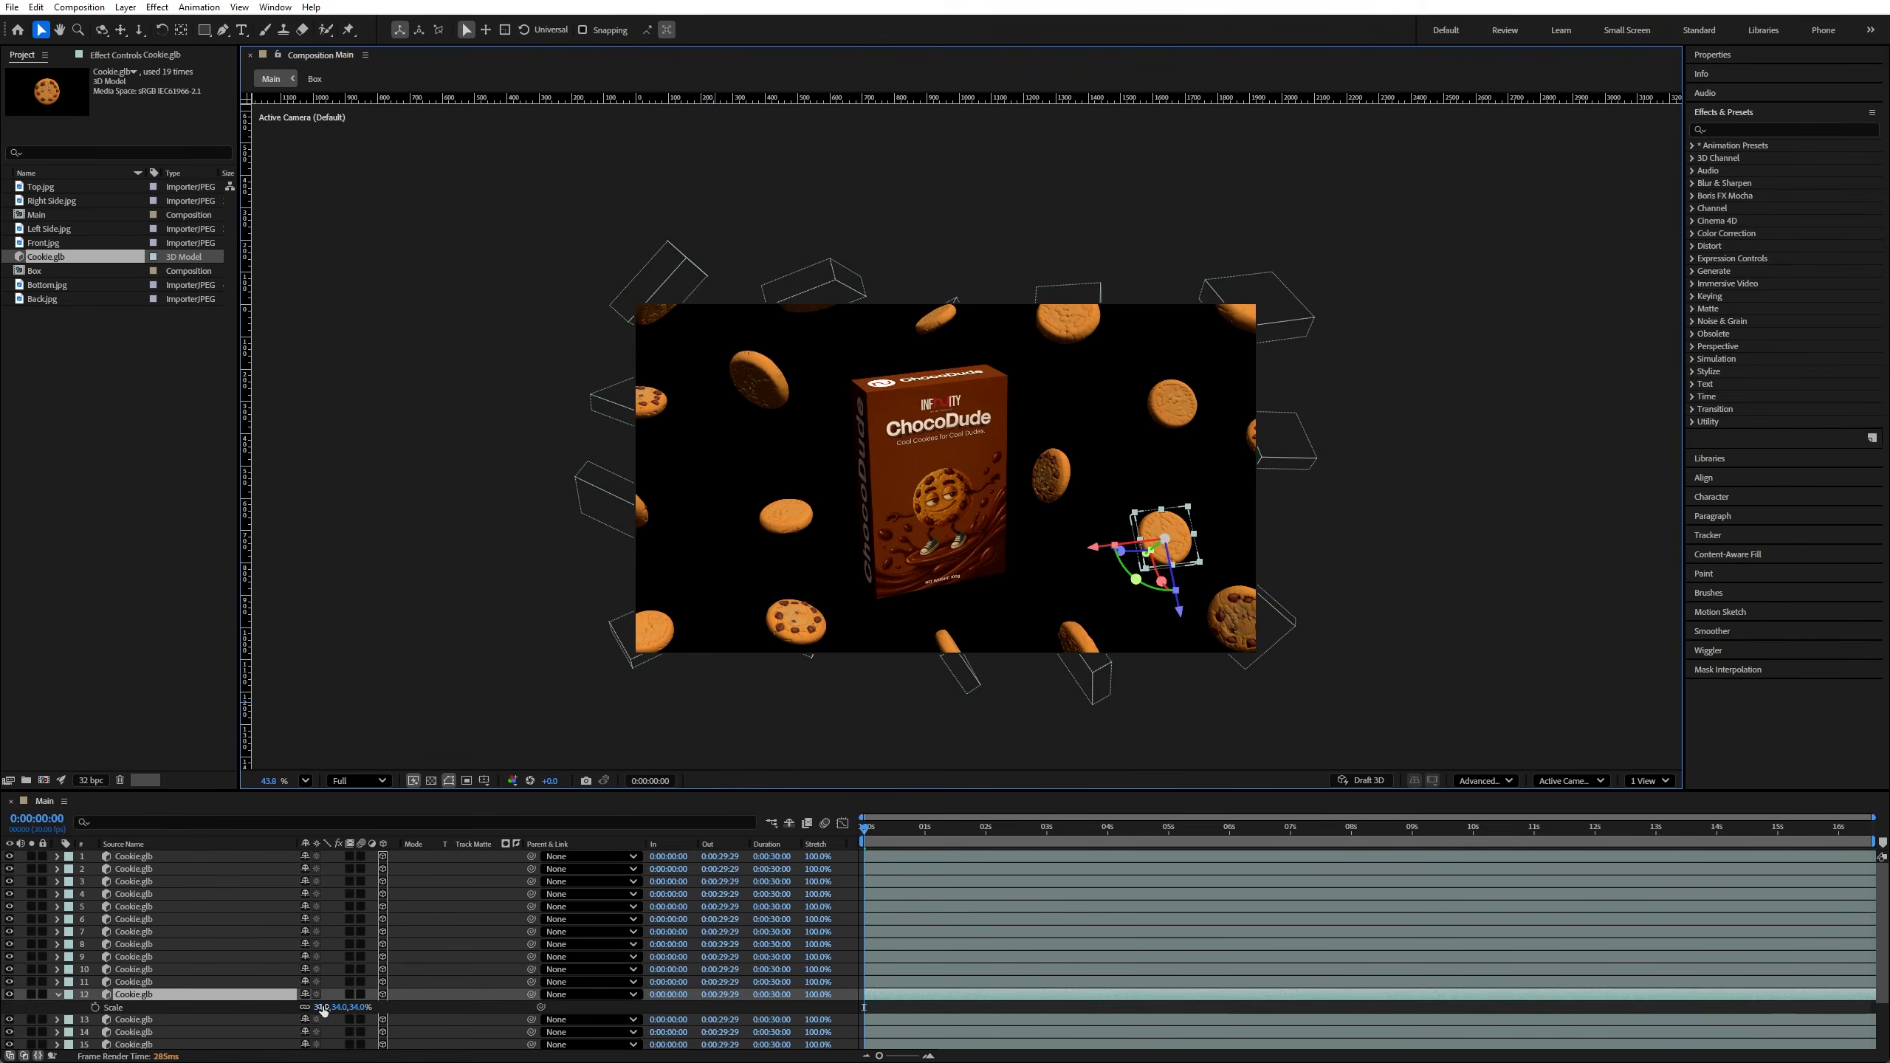
pyautogui.click(321, 1006)
pyautogui.write('31')
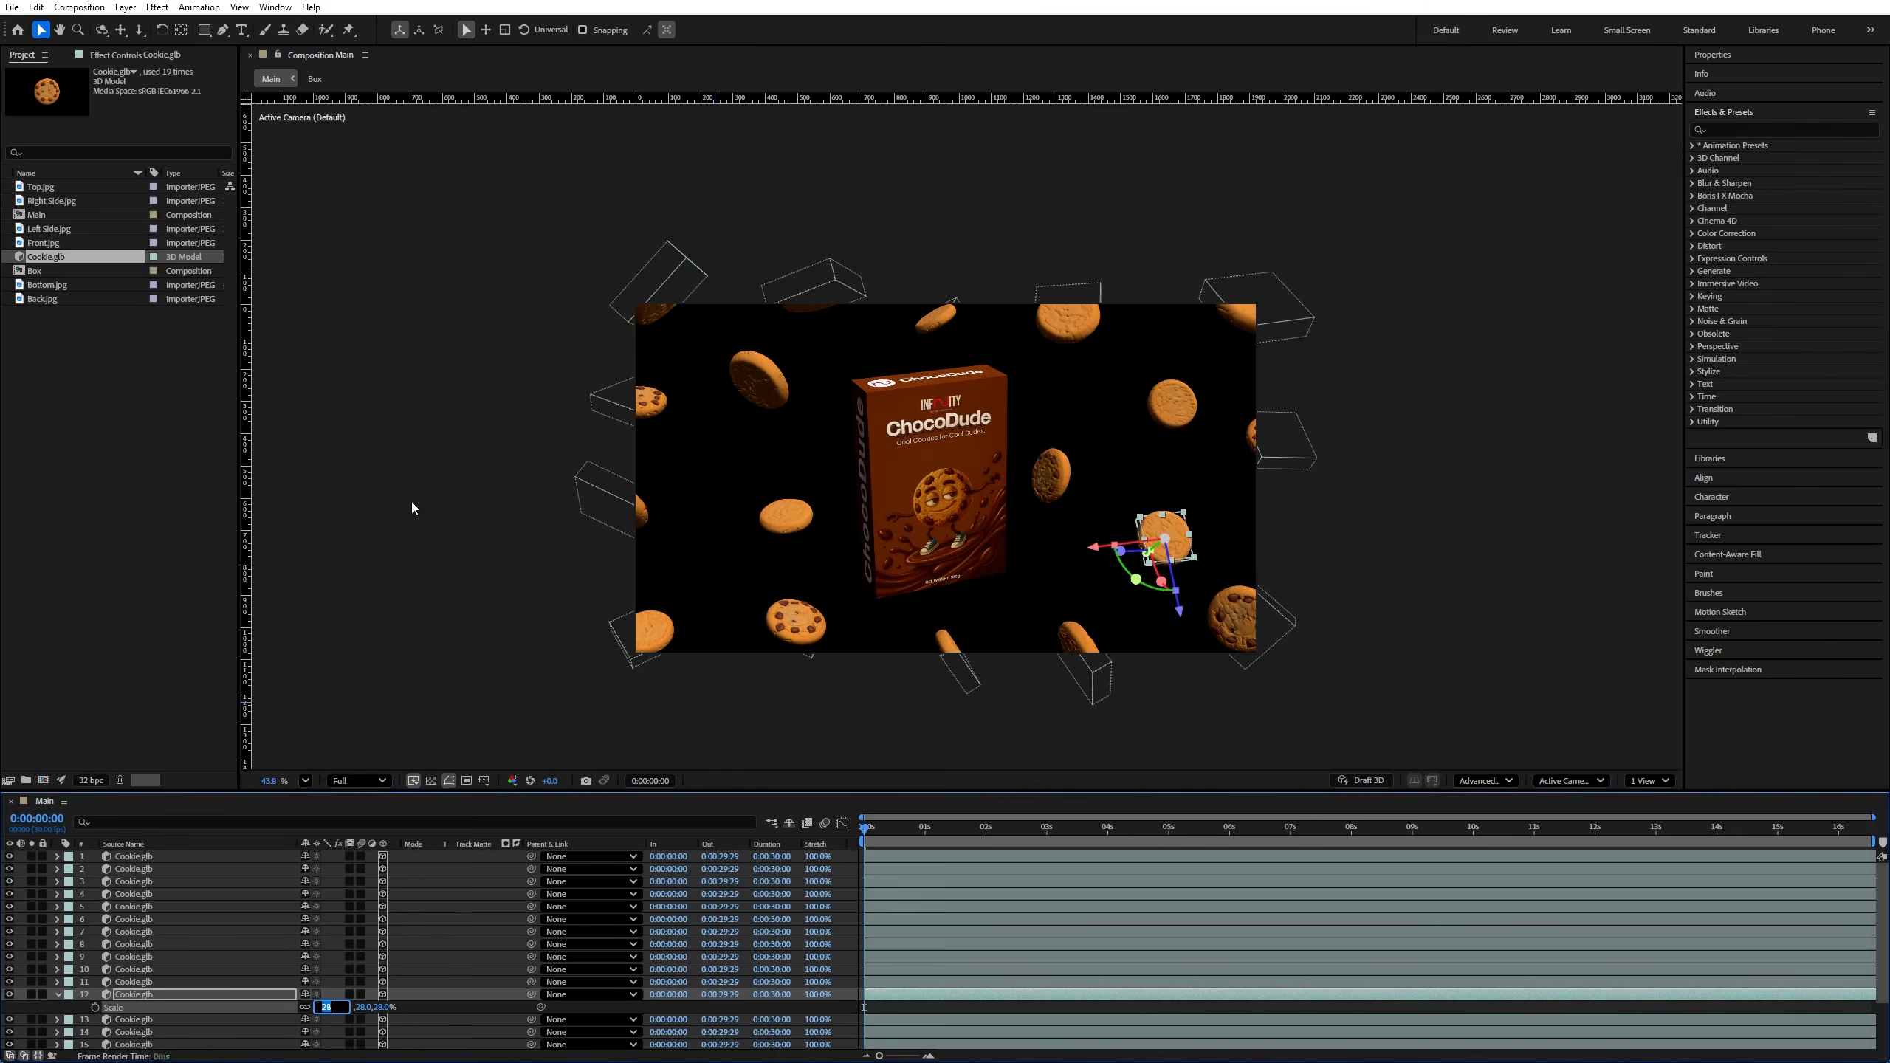
pyautogui.write('25')
pyautogui.press('Return')
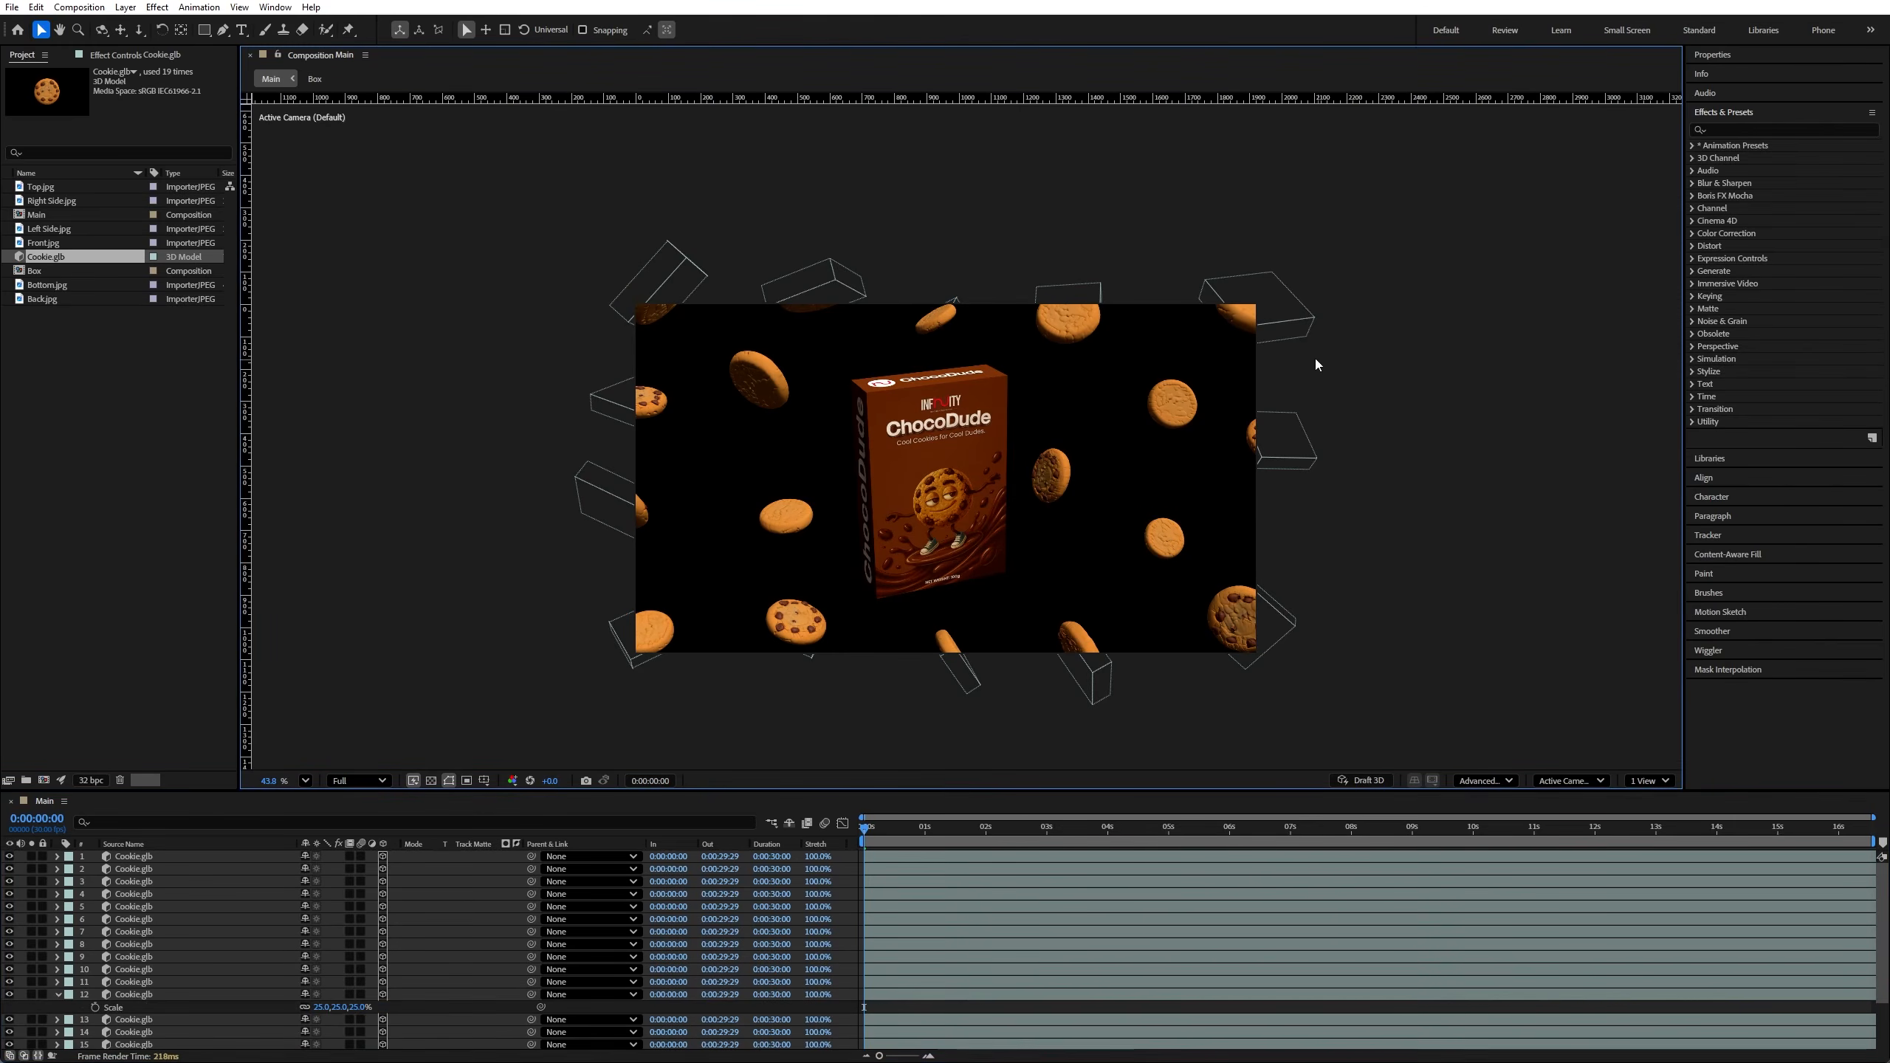
# Step: Scale the cookie at the top edge right of the box to 22% and the upper left-edge cookie to 23%
pyautogui.click(1064, 314)
pyautogui.press('s')
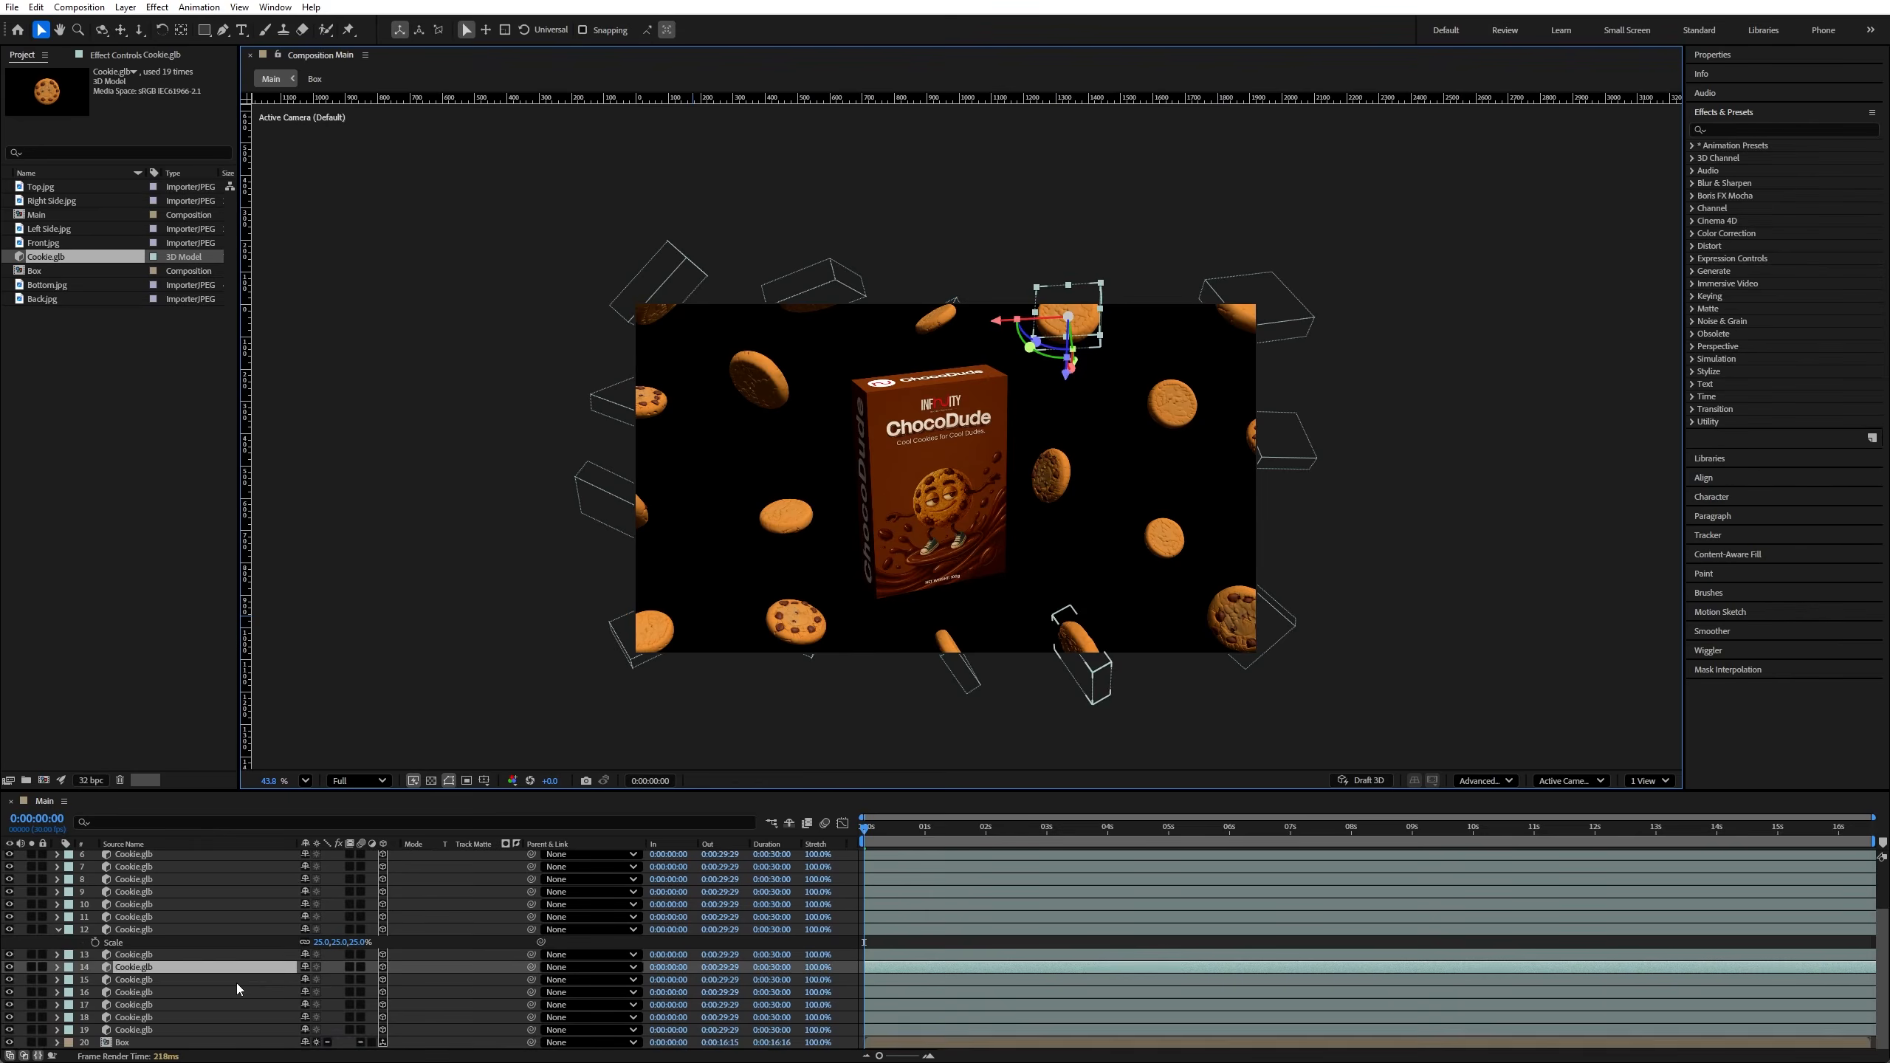
pyautogui.moveTo(321, 978); pyautogui.dragTo(320, 979)
pyautogui.click(638, 401)
pyautogui.press('s')
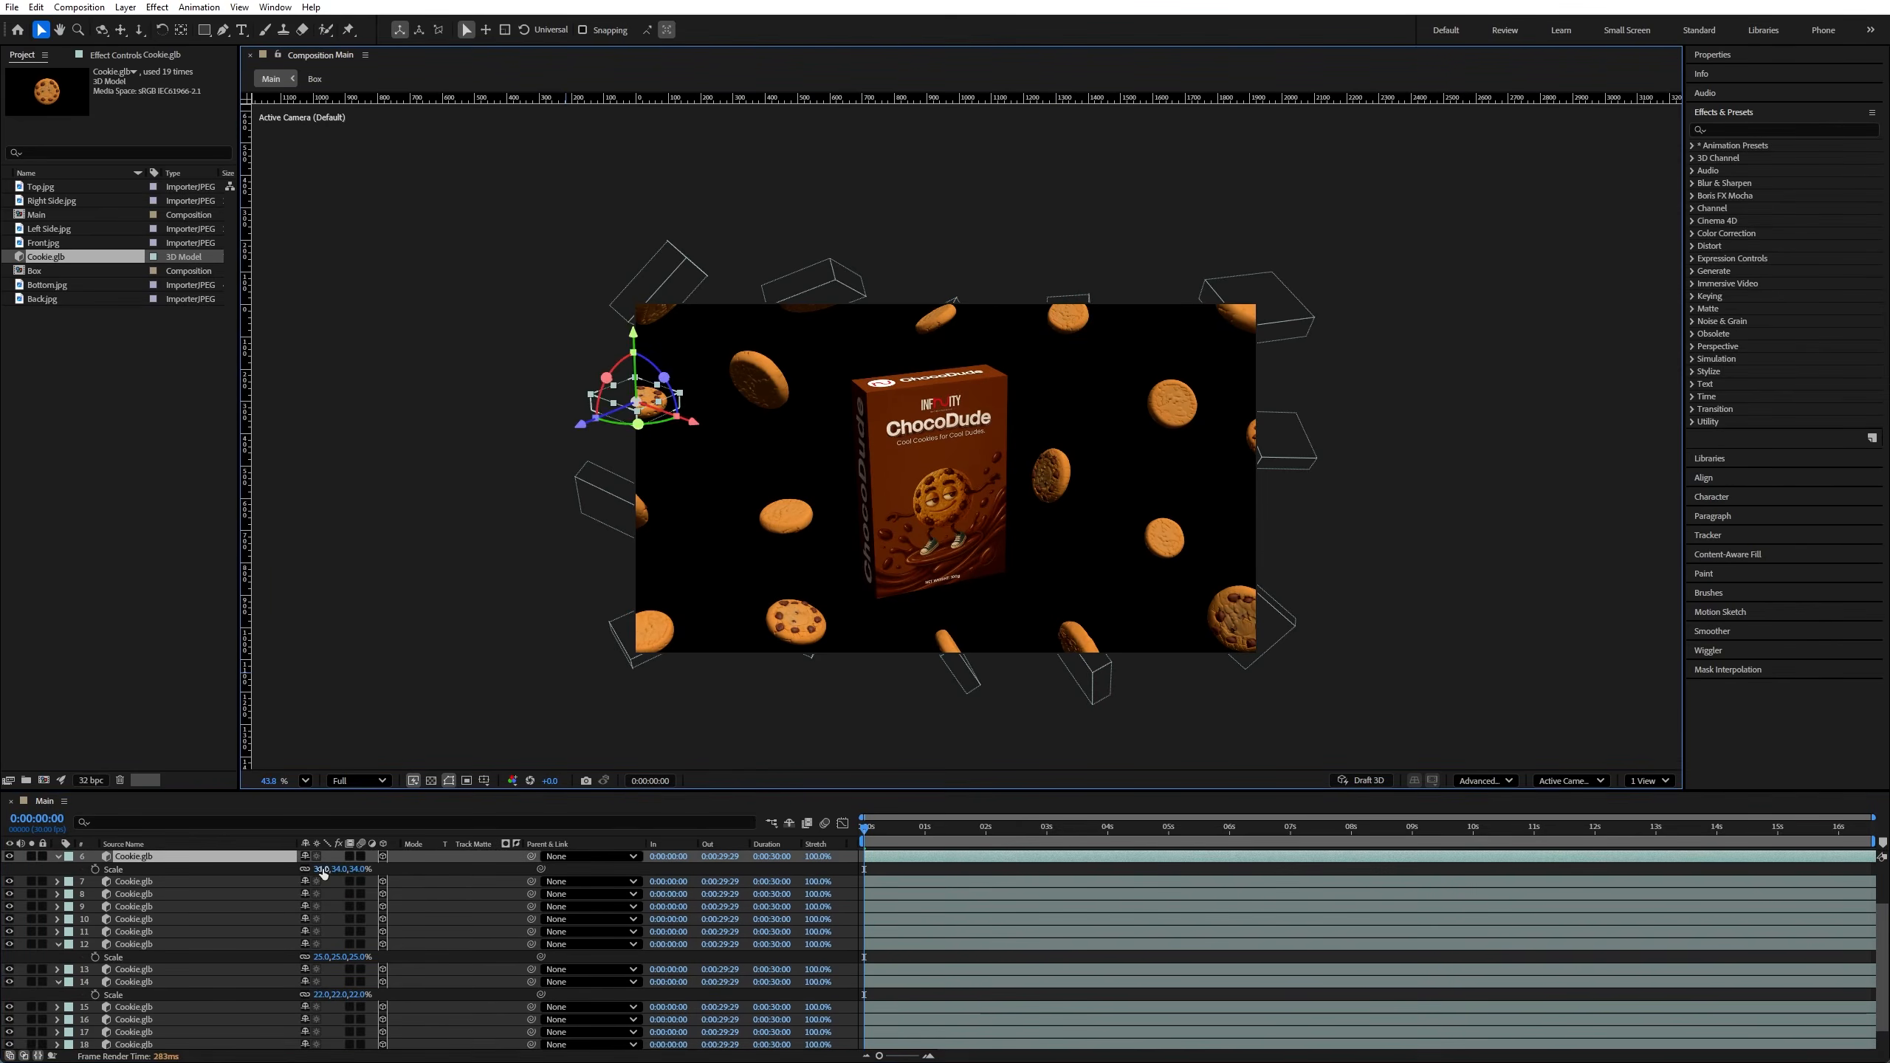
pyautogui.click(760, 387)
# Step: Set the cookie below the box to 50° X Rotation and -254° Z Rotation, and move it slightly up and right
pyautogui.click(950, 644)
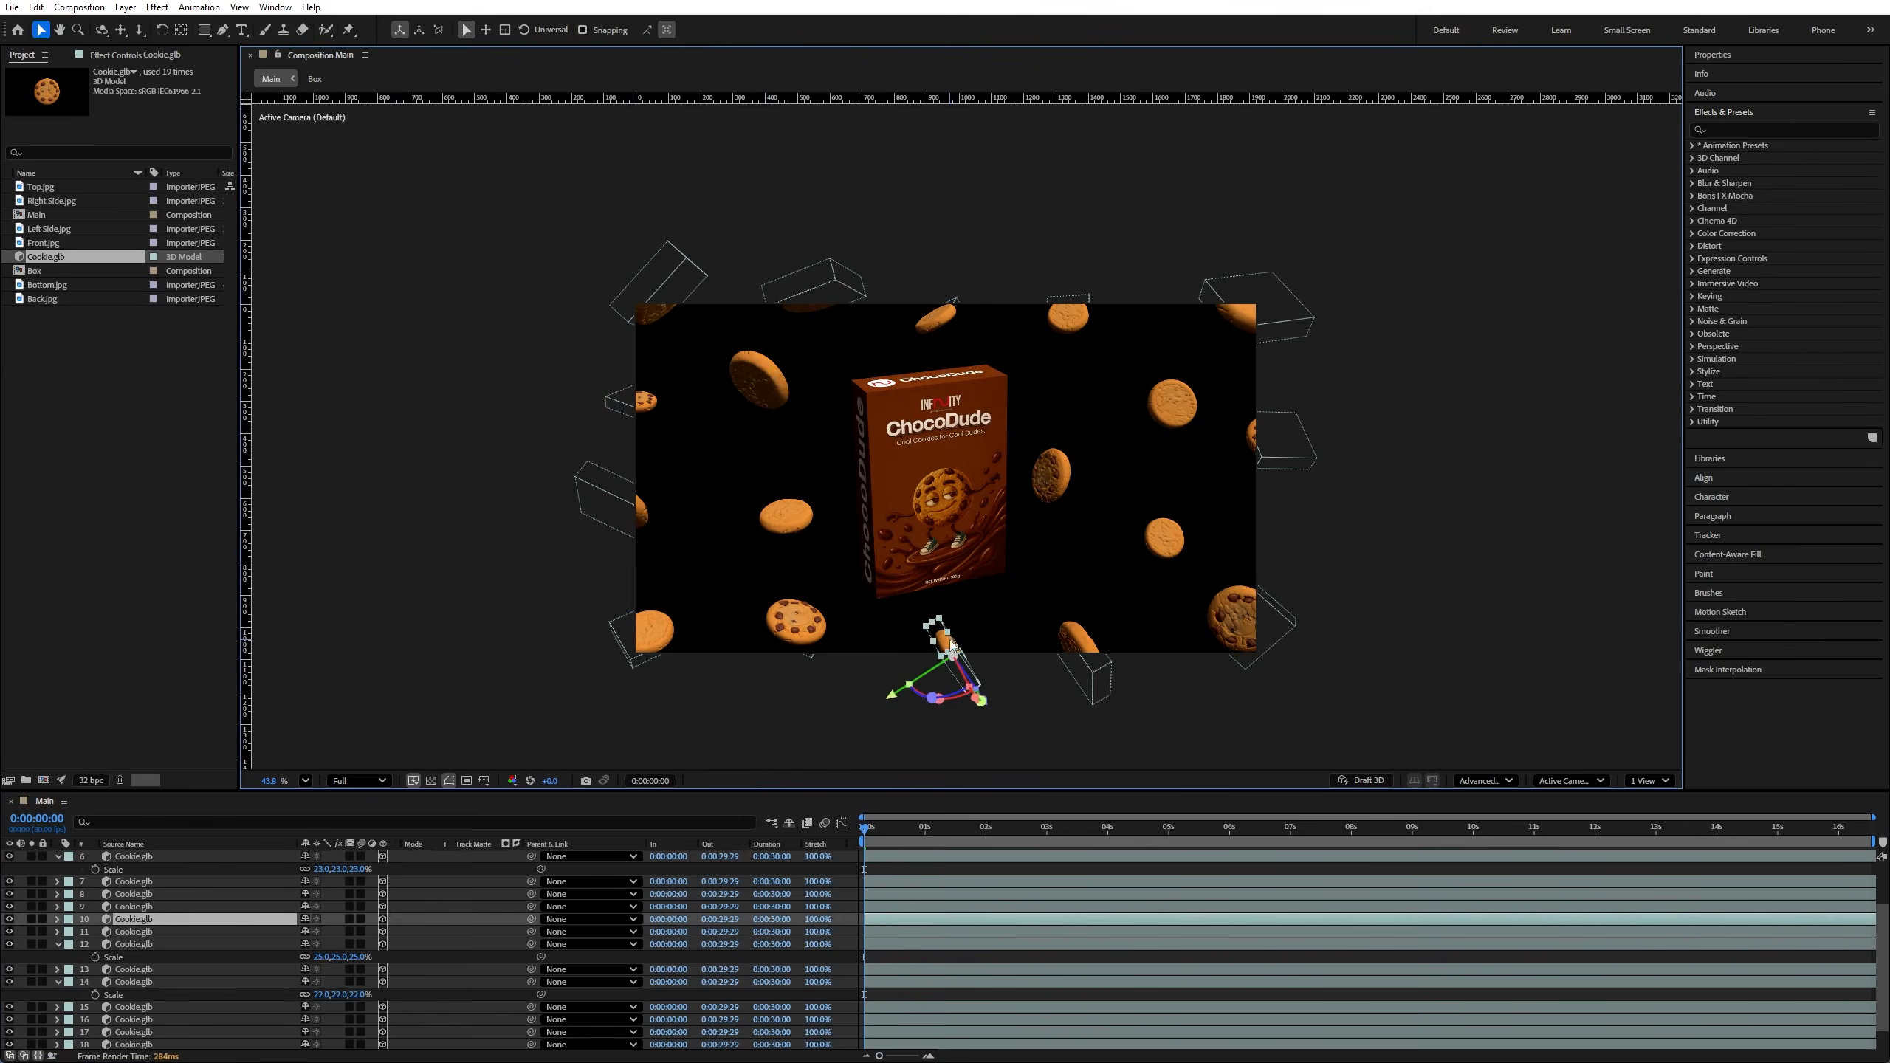
pyautogui.press('r')
pyautogui.moveTo(315, 944); pyautogui.dragTo(179, 1013)
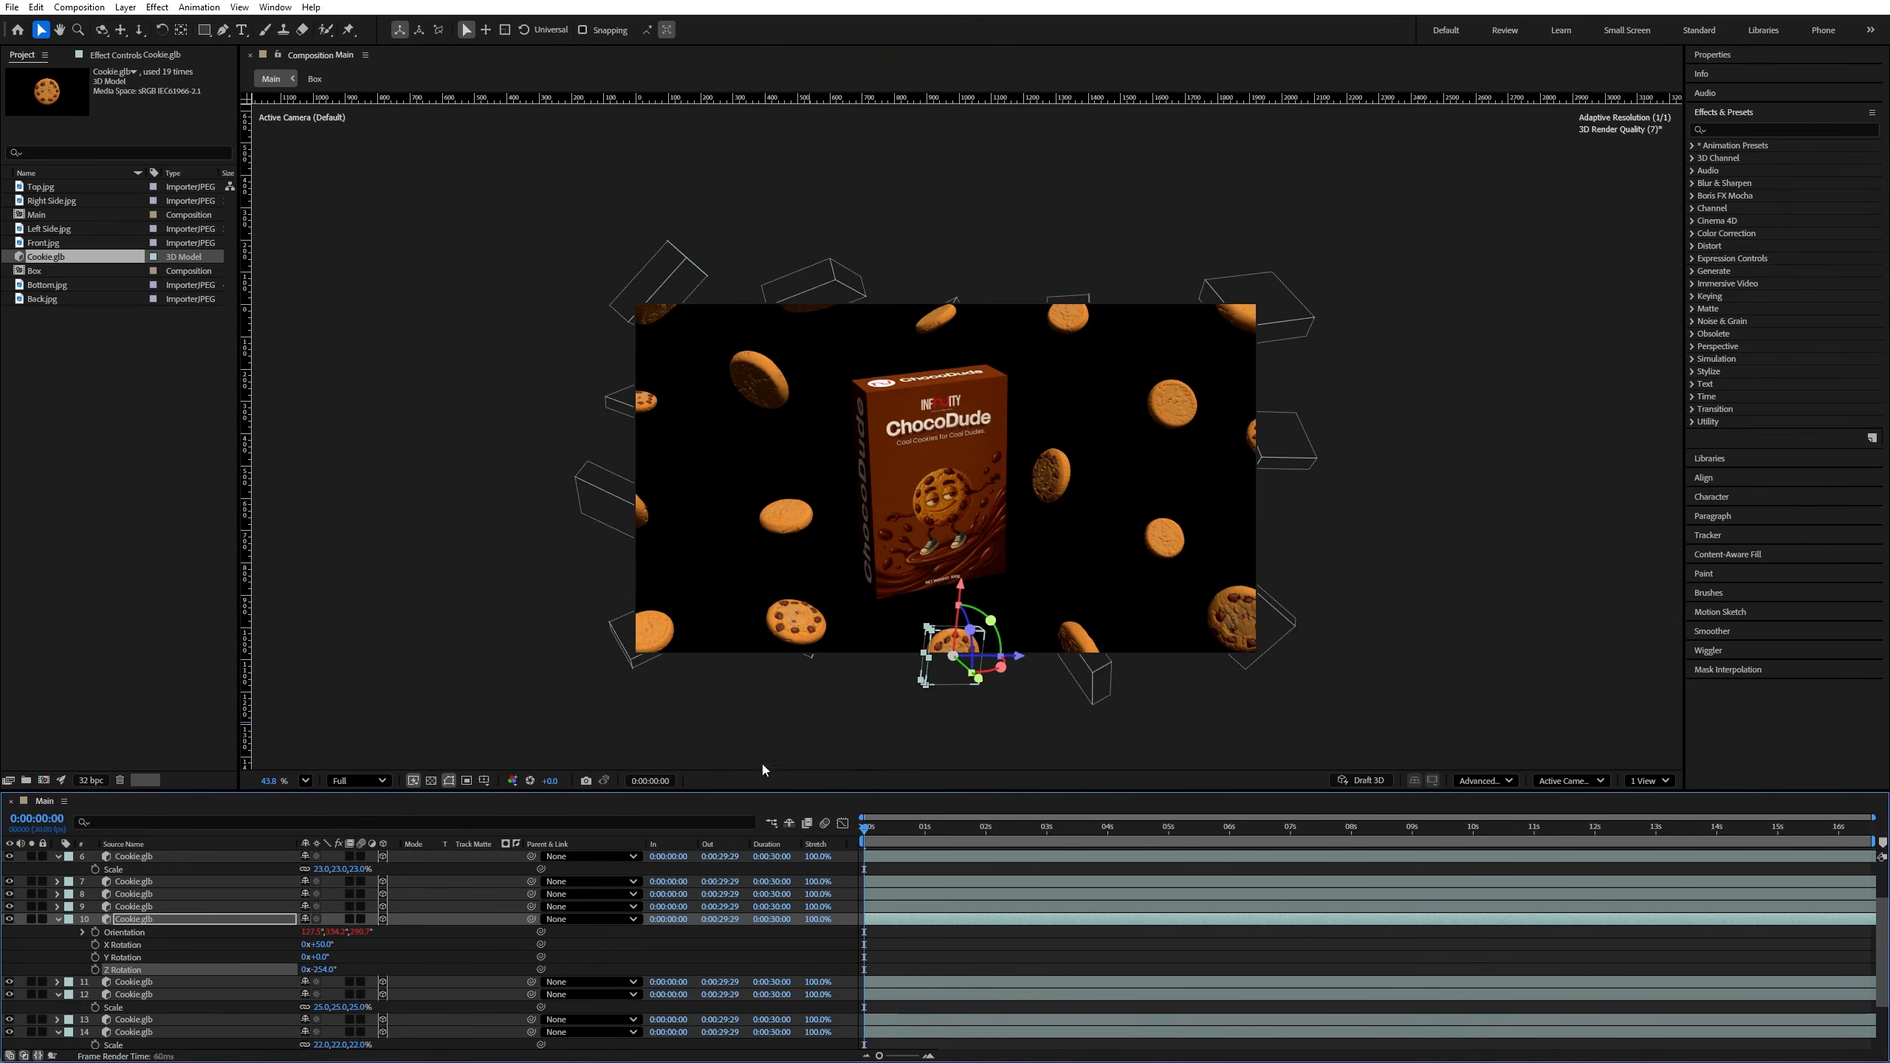
pyautogui.moveTo(945, 652); pyautogui.dragTo(976, 626)
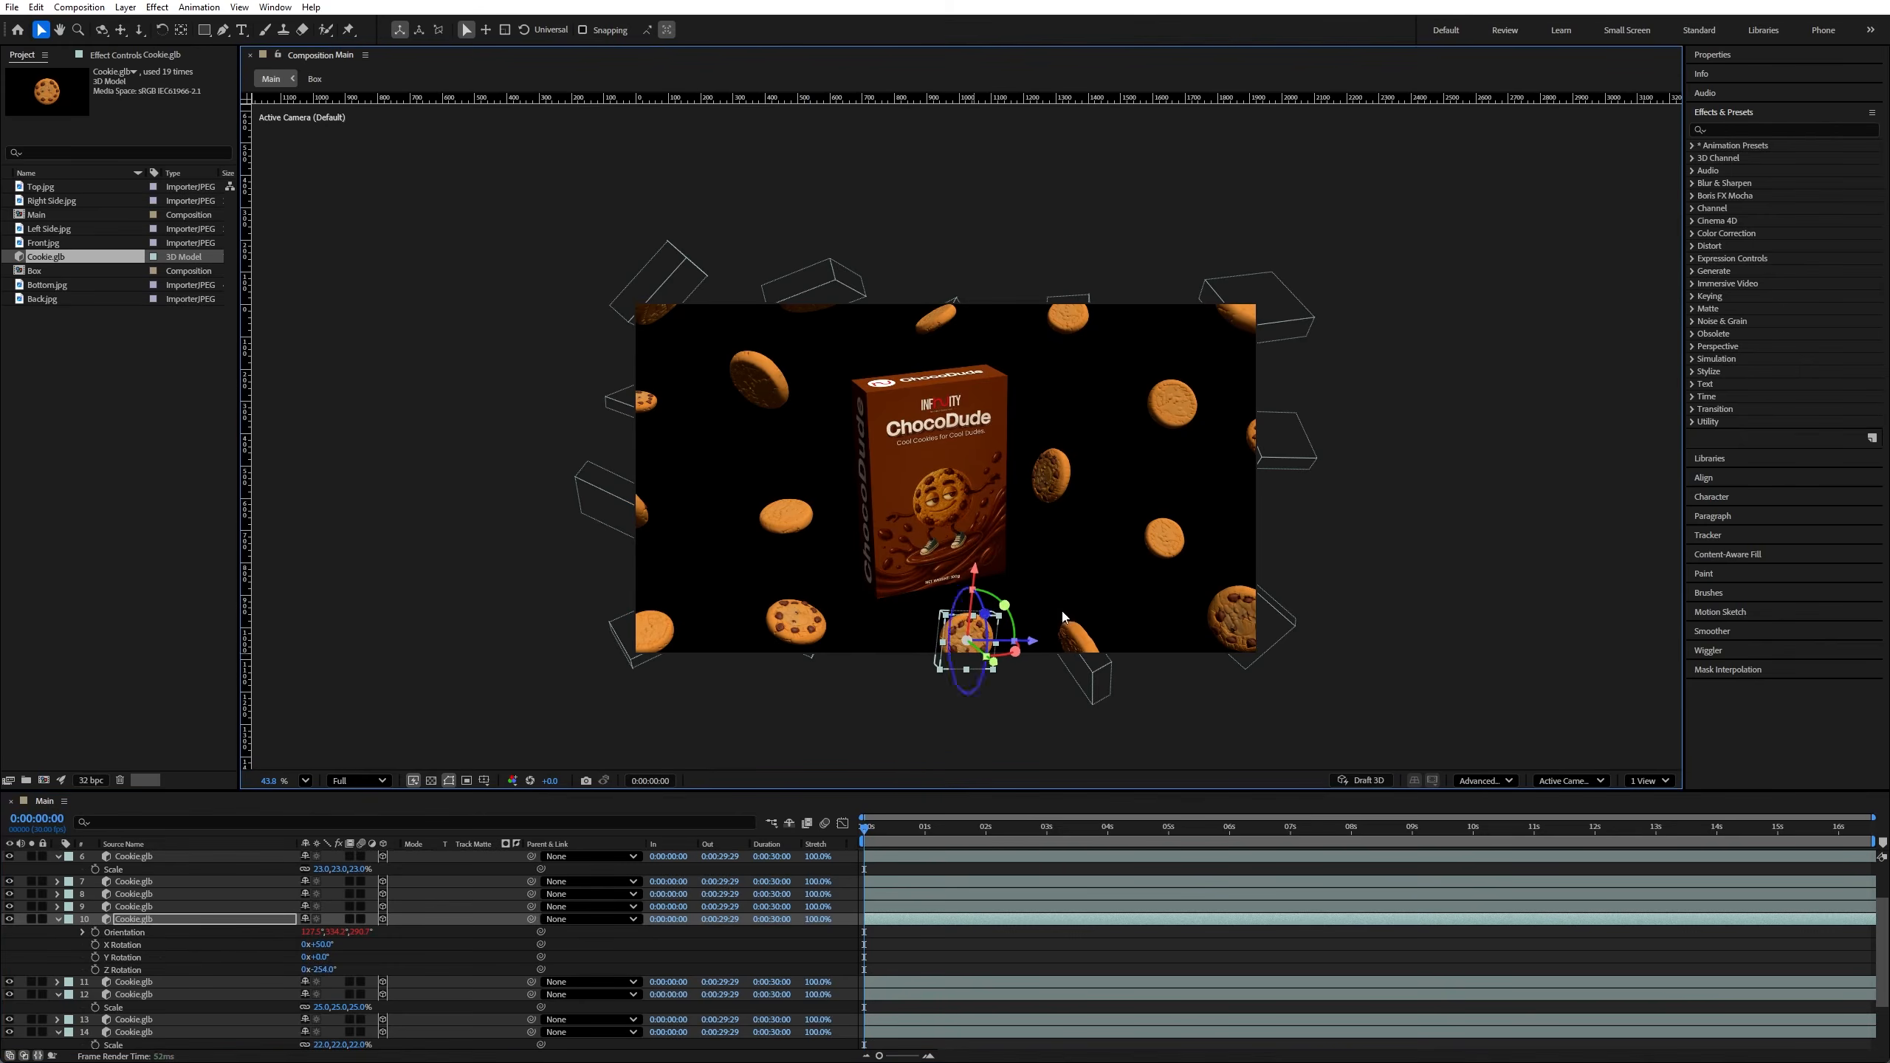
# Step: Set the Z Rotation of the cookie at the box's upper right to -136°
pyautogui.click(1191, 403)
pyautogui.scroll(-2, 245, 955)
pyautogui.press('r')
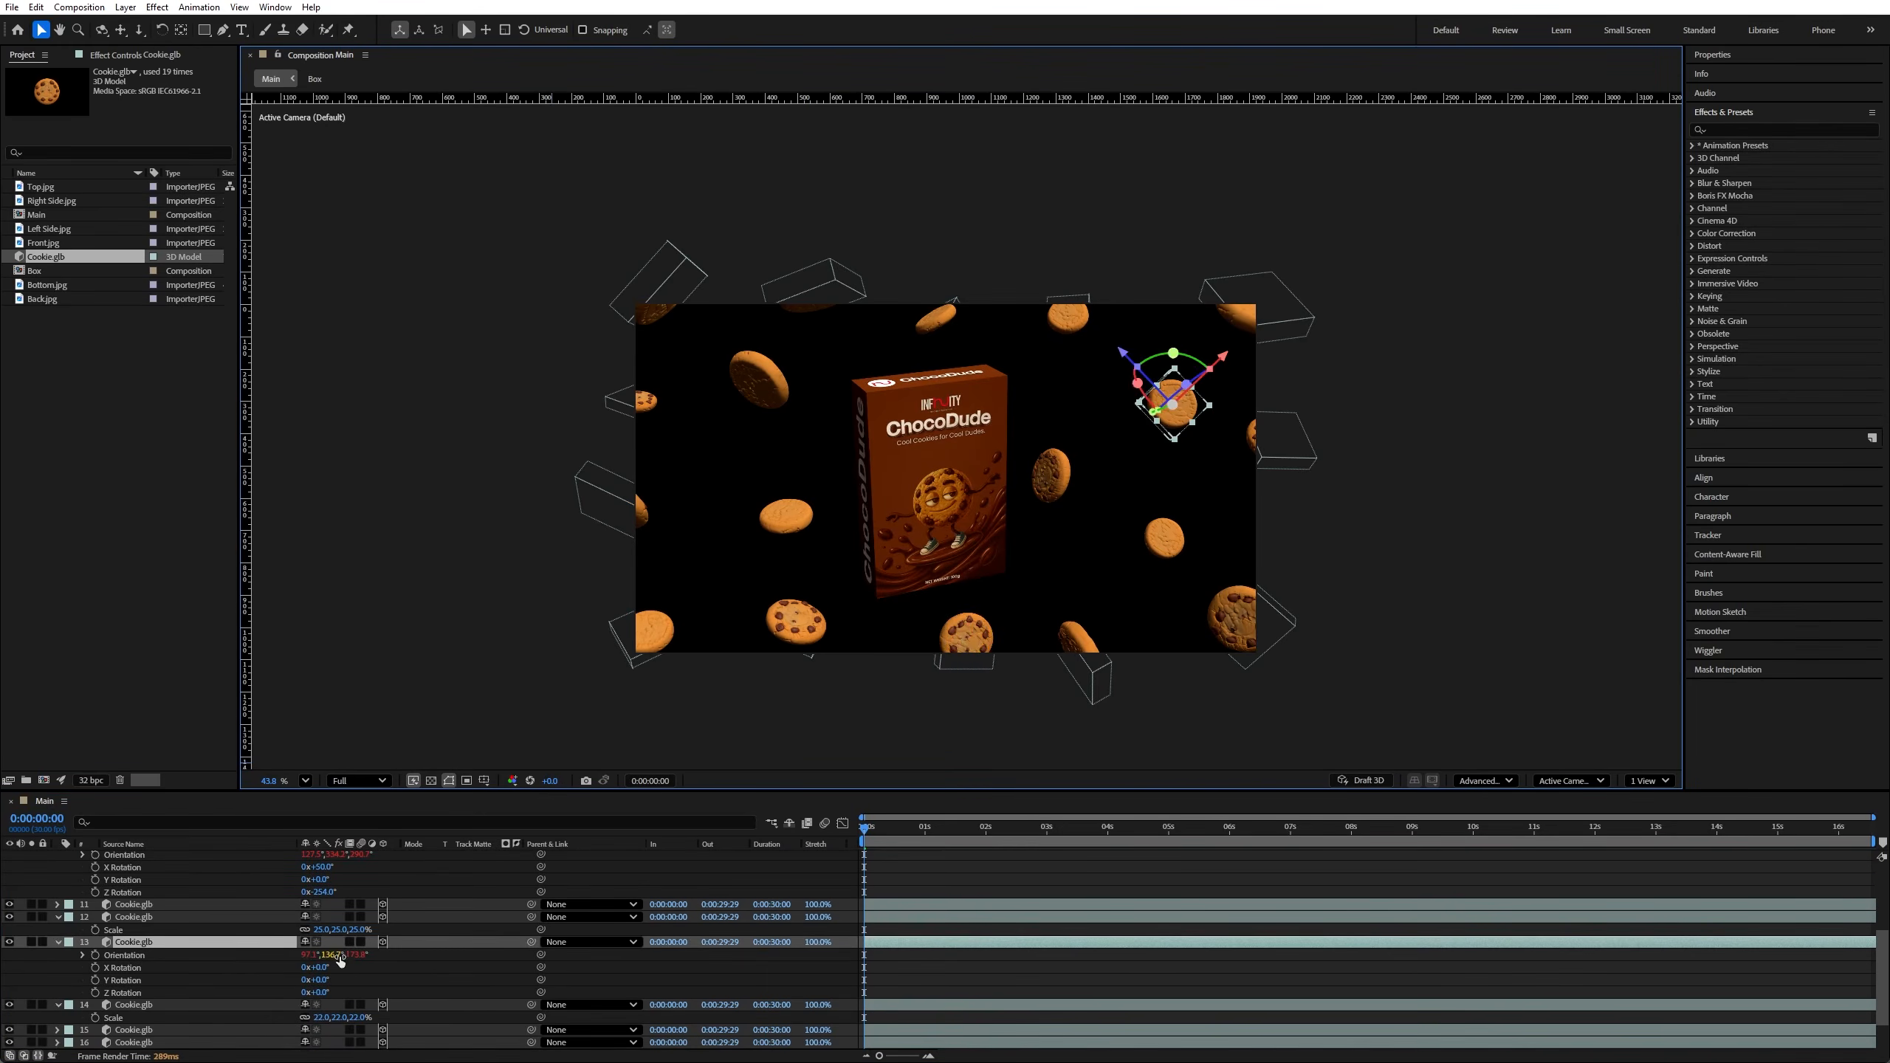
pyautogui.moveTo(324, 992); pyautogui.dragTo(217, 992)
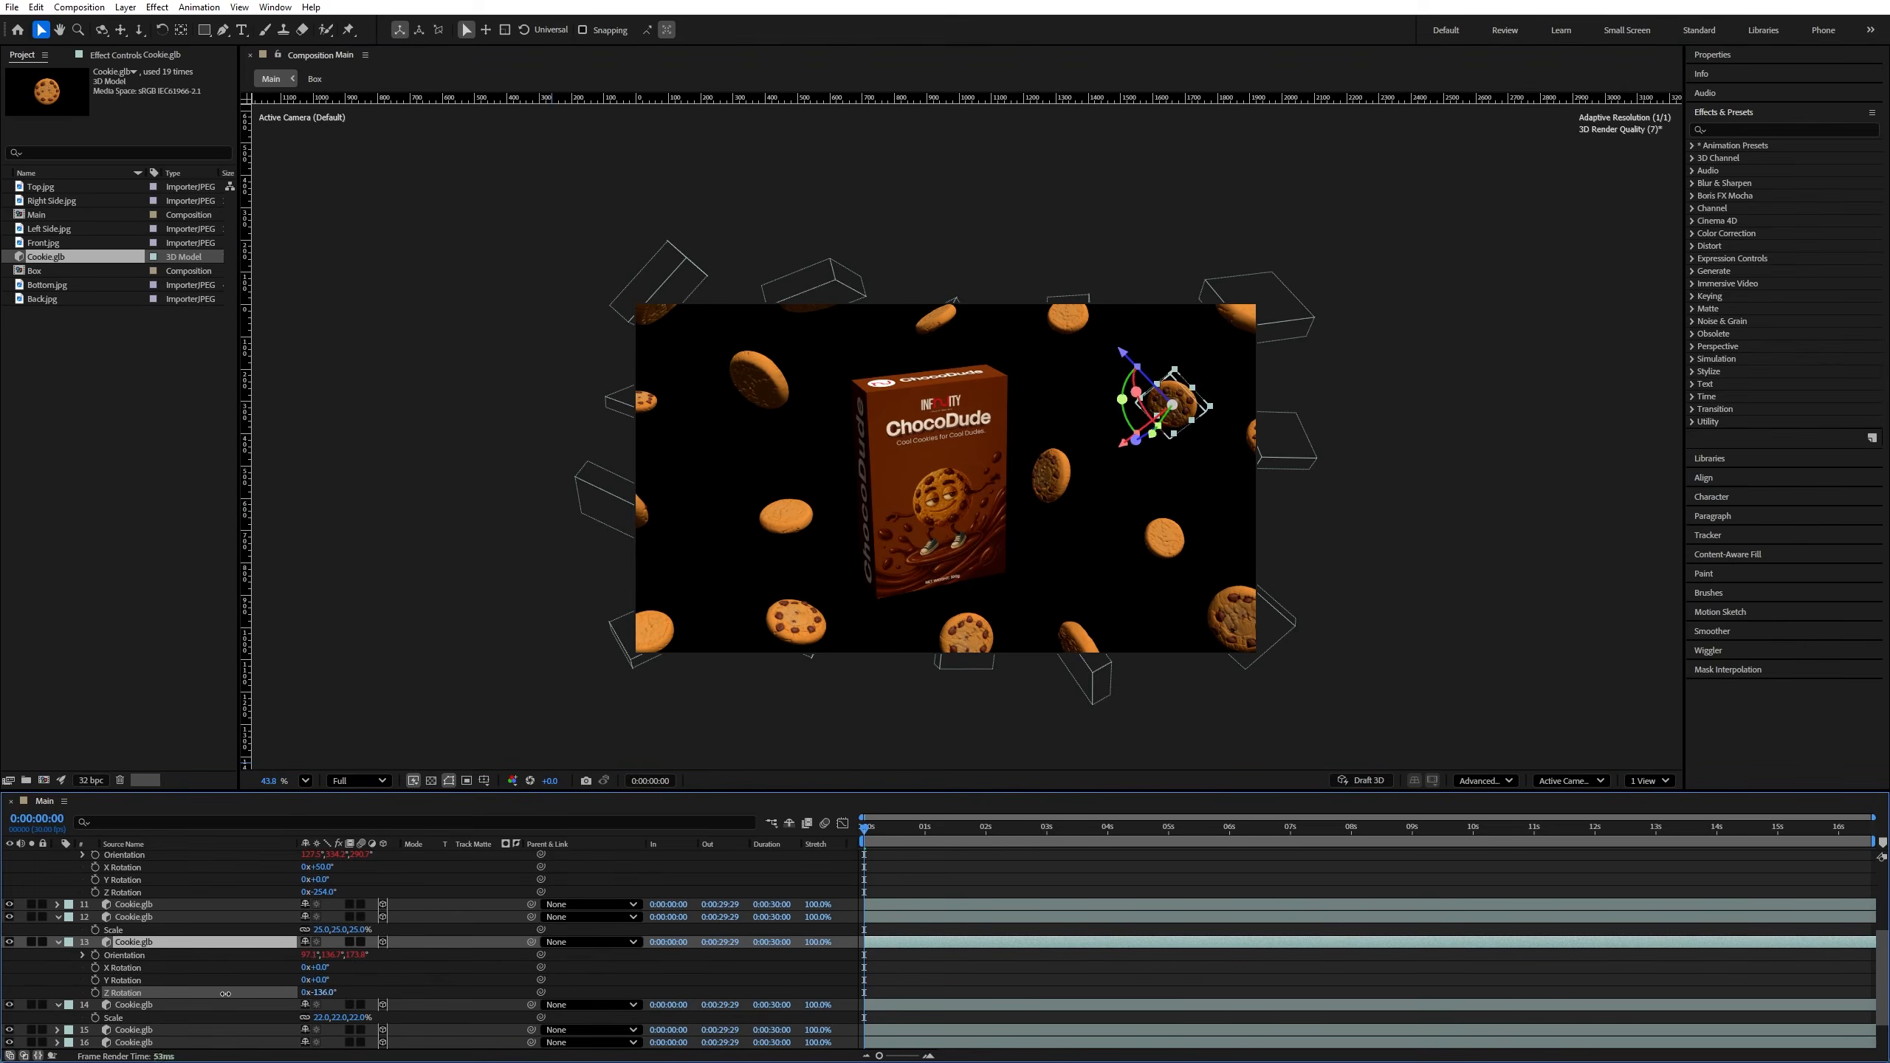
pyautogui.click(1323, 537)
# Step: Nudge the two cookies left of the box, moving the lower one slightly left and the upper one slightly down
pyautogui.click(787, 521)
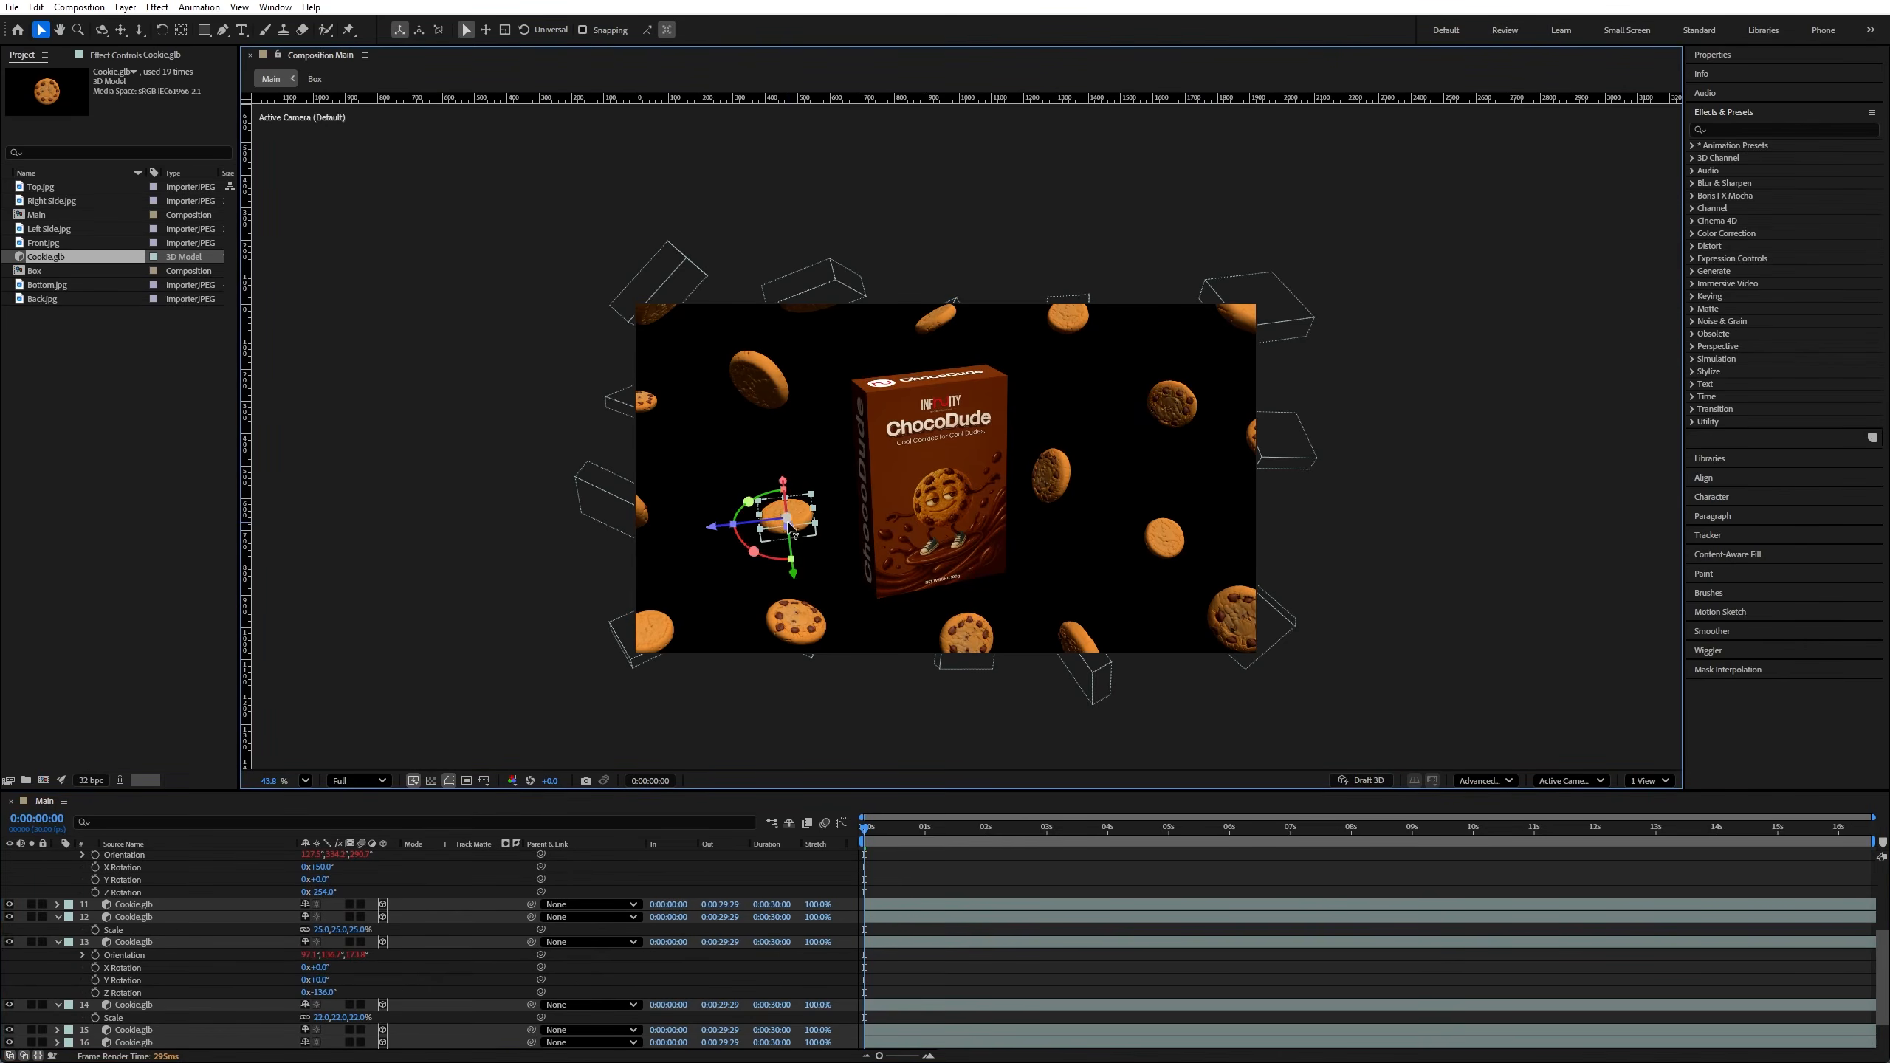
pyautogui.moveTo(772, 520); pyautogui.dragTo(761, 490)
pyautogui.moveTo(746, 371); pyautogui.dragTo(742, 388)
# Step: Bring the lower left-edge cookie into the frame and scale it to 19%
pyautogui.click(603, 545)
pyautogui.click(635, 523)
pyautogui.moveTo(638, 526); pyautogui.dragTo(688, 530)
pyautogui.press('s')
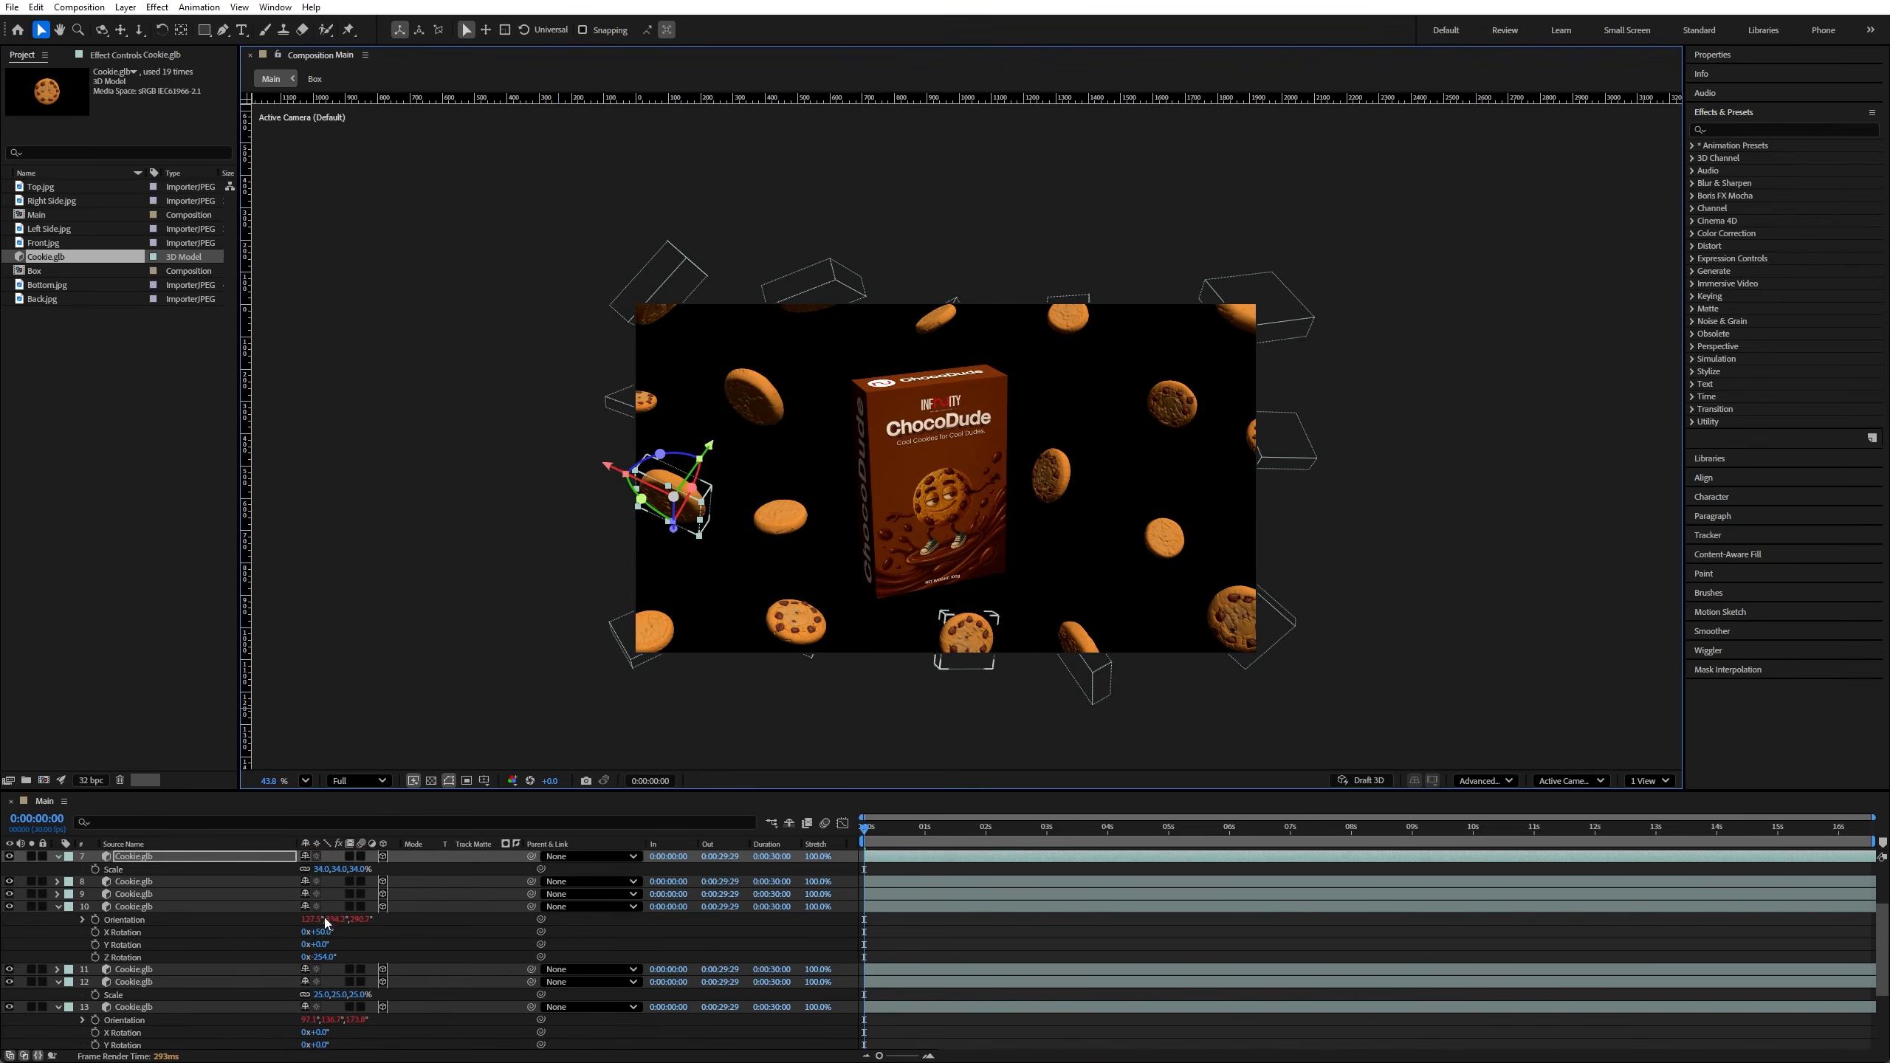
pyautogui.moveTo(327, 870); pyautogui.dragTo(307, 869)
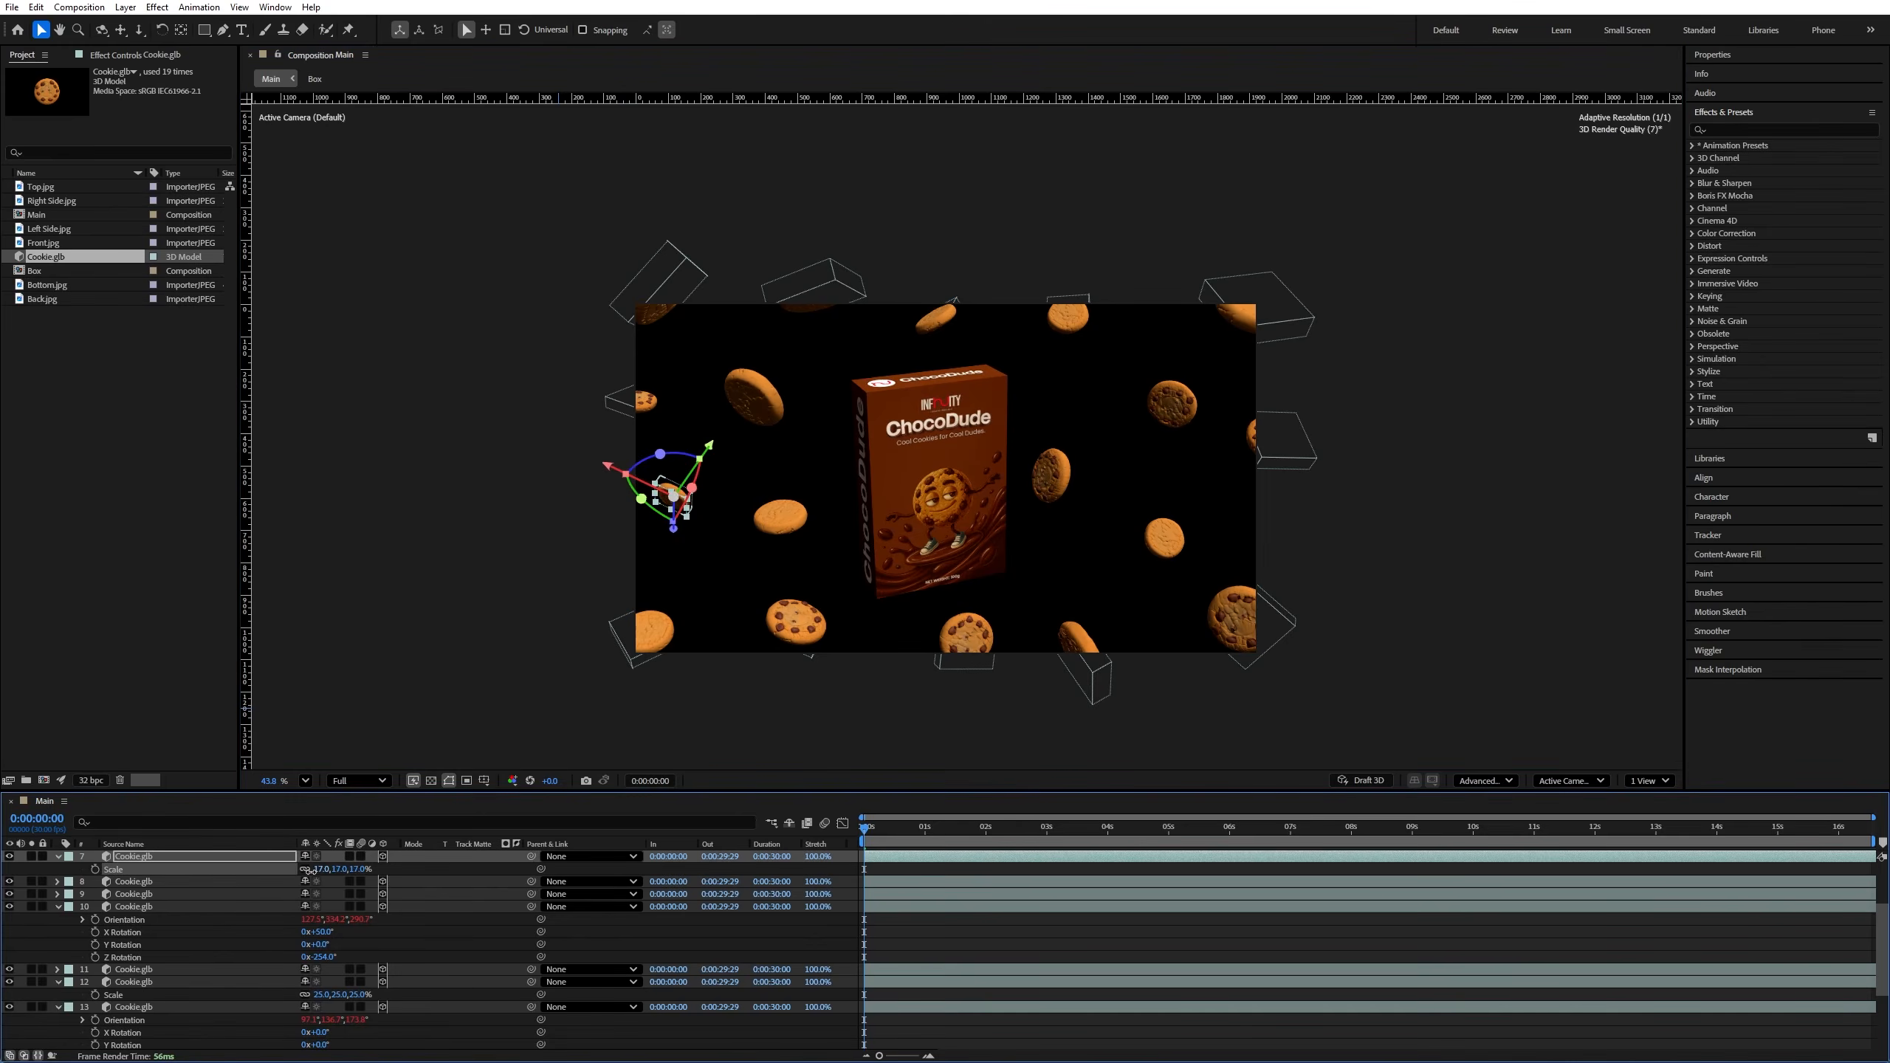
pyautogui.click(496, 507)
# Step: Fine-tune the positions of the cookies on the left half of the frame and of the one below the box
pyautogui.moveTo(668, 494); pyautogui.dragTo(654, 498)
pyautogui.moveTo(811, 306); pyautogui.dragTo(811, 318)
pyautogui.moveTo(751, 393); pyautogui.dragTo(746, 394)
pyautogui.moveTo(769, 515); pyautogui.dragTo(798, 513)
pyautogui.moveTo(796, 626); pyautogui.dragTo(778, 626)
pyautogui.moveTo(967, 647); pyautogui.dragTo(952, 649)
pyautogui.click(773, 744)
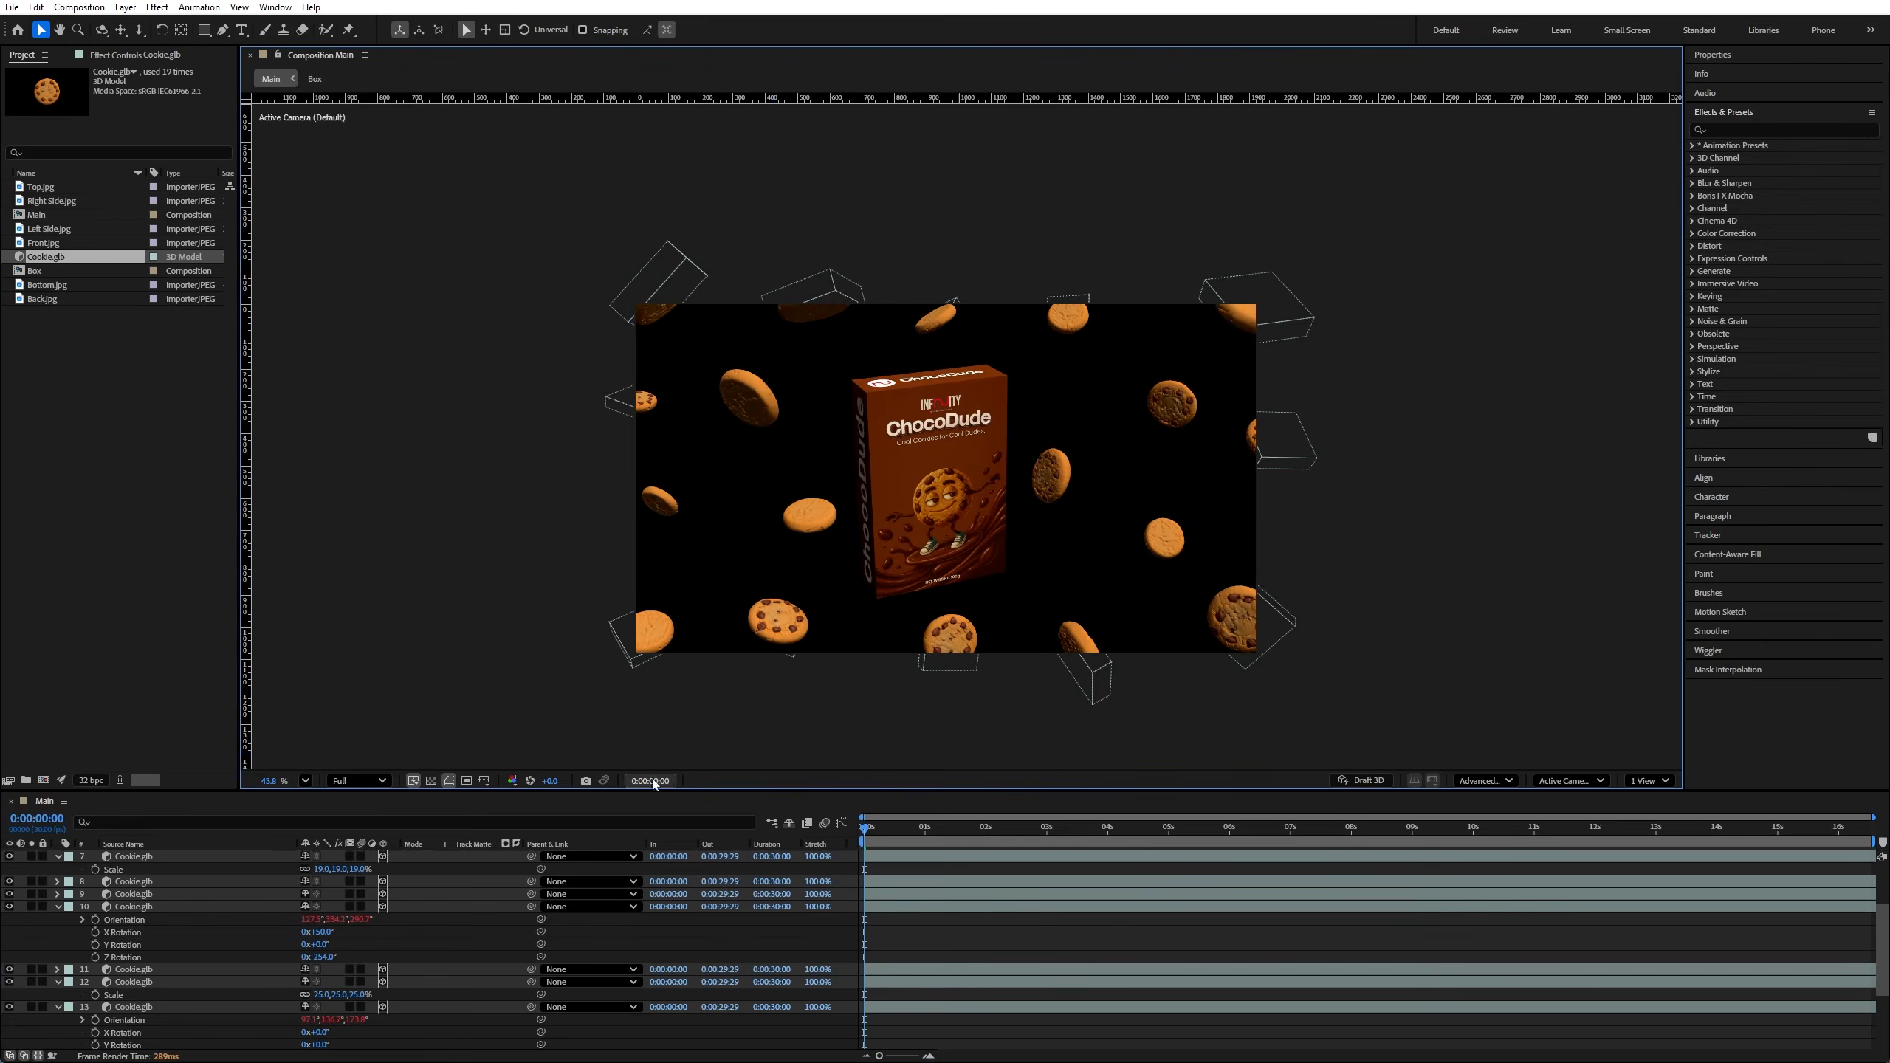
# Step: Fit the composition in the viewer, play a short preview, and lower the preview resolution to Quarter
pyautogui.click(306, 782)
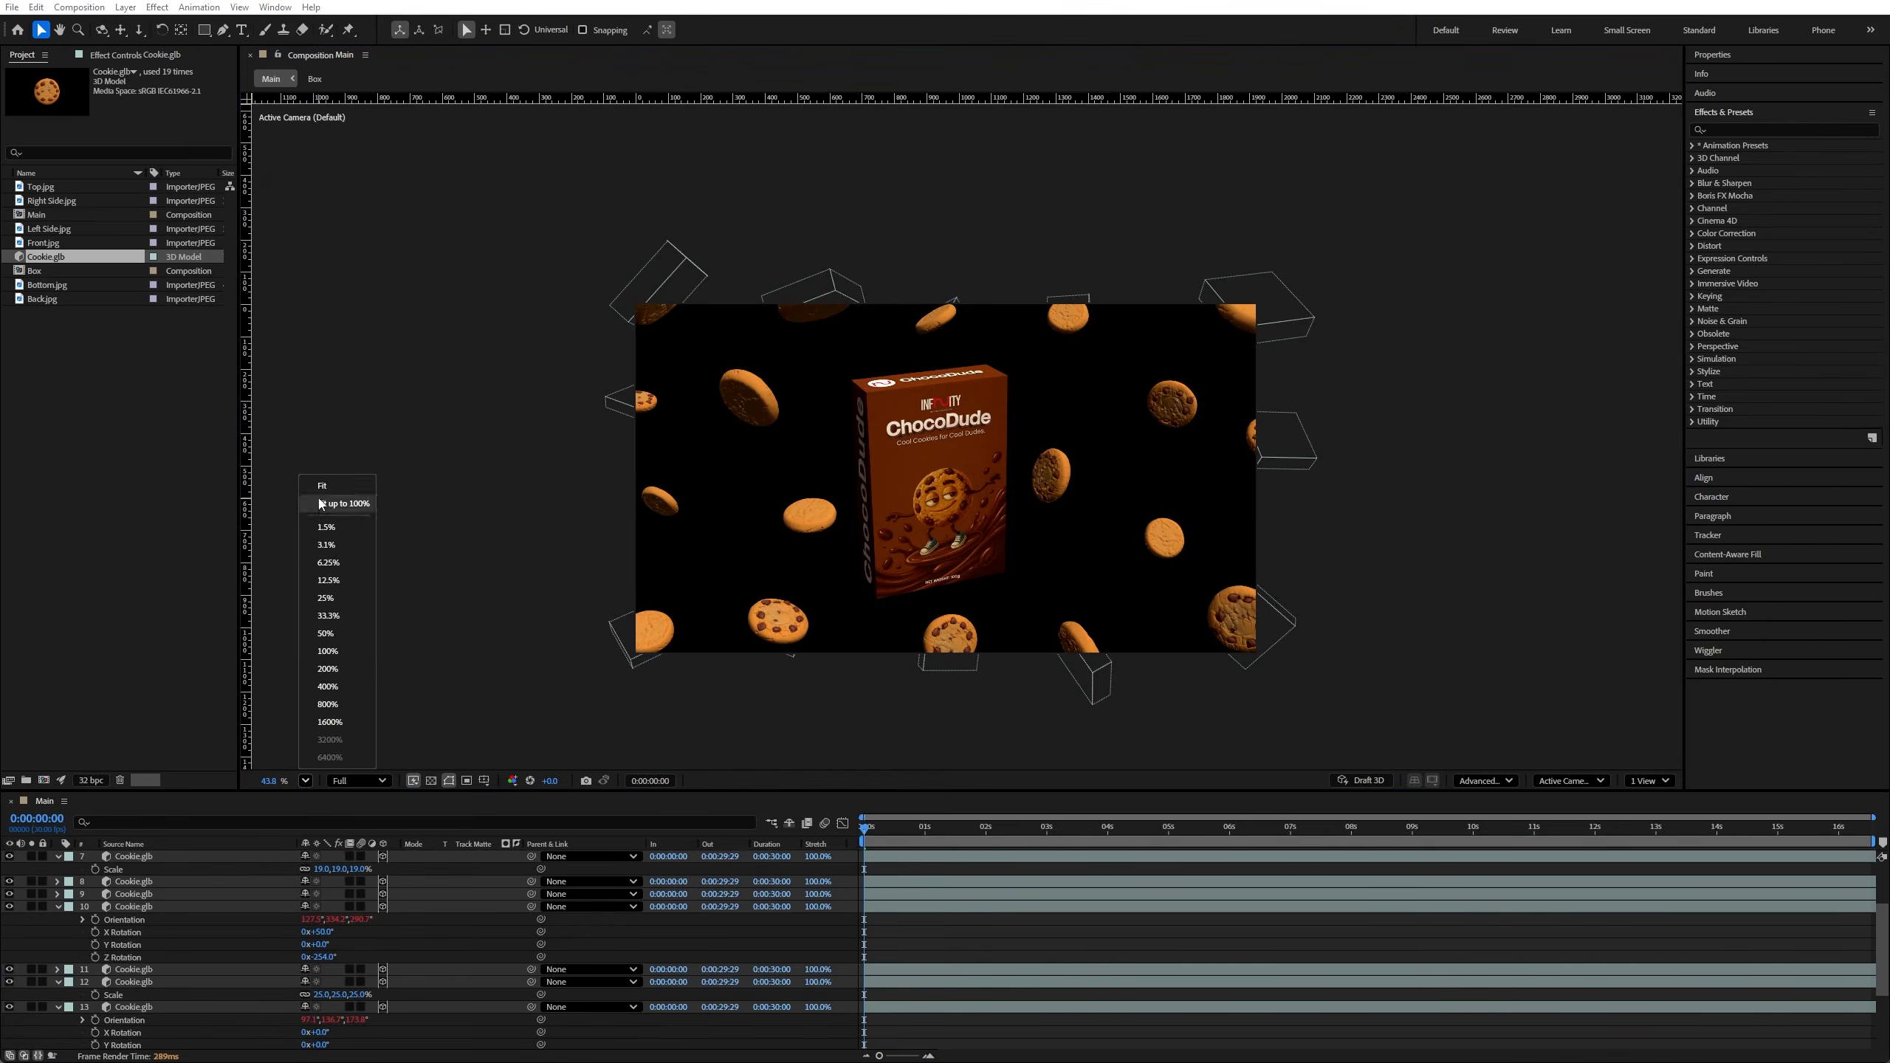
pyautogui.click(337, 495)
pyautogui.press('space')
pyautogui.press('space')
pyautogui.click(340, 780)
pyautogui.click(359, 881)
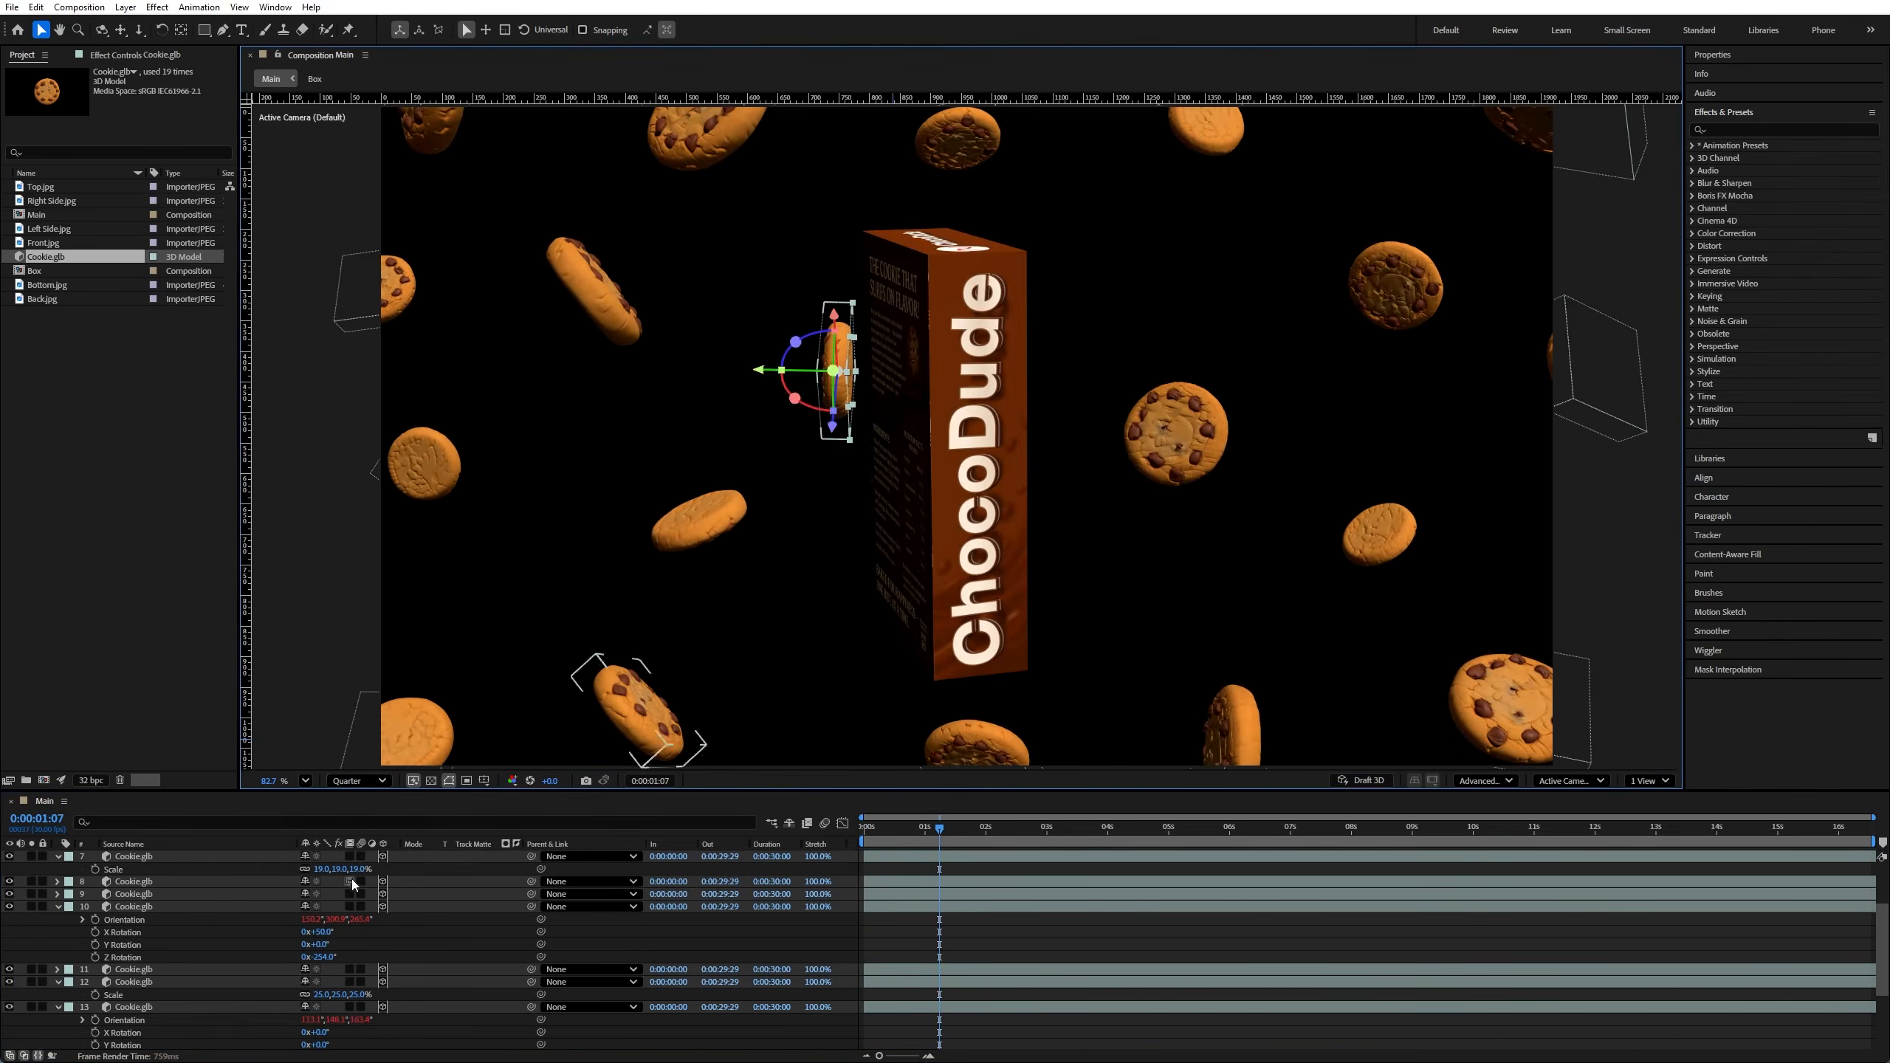
# Step: Play the animation from the start to check the cookies' sizes and spacing around the rotating box
pyautogui.moveTo(921, 832); pyautogui.dragTo(848, 842)
pyautogui.press('space')
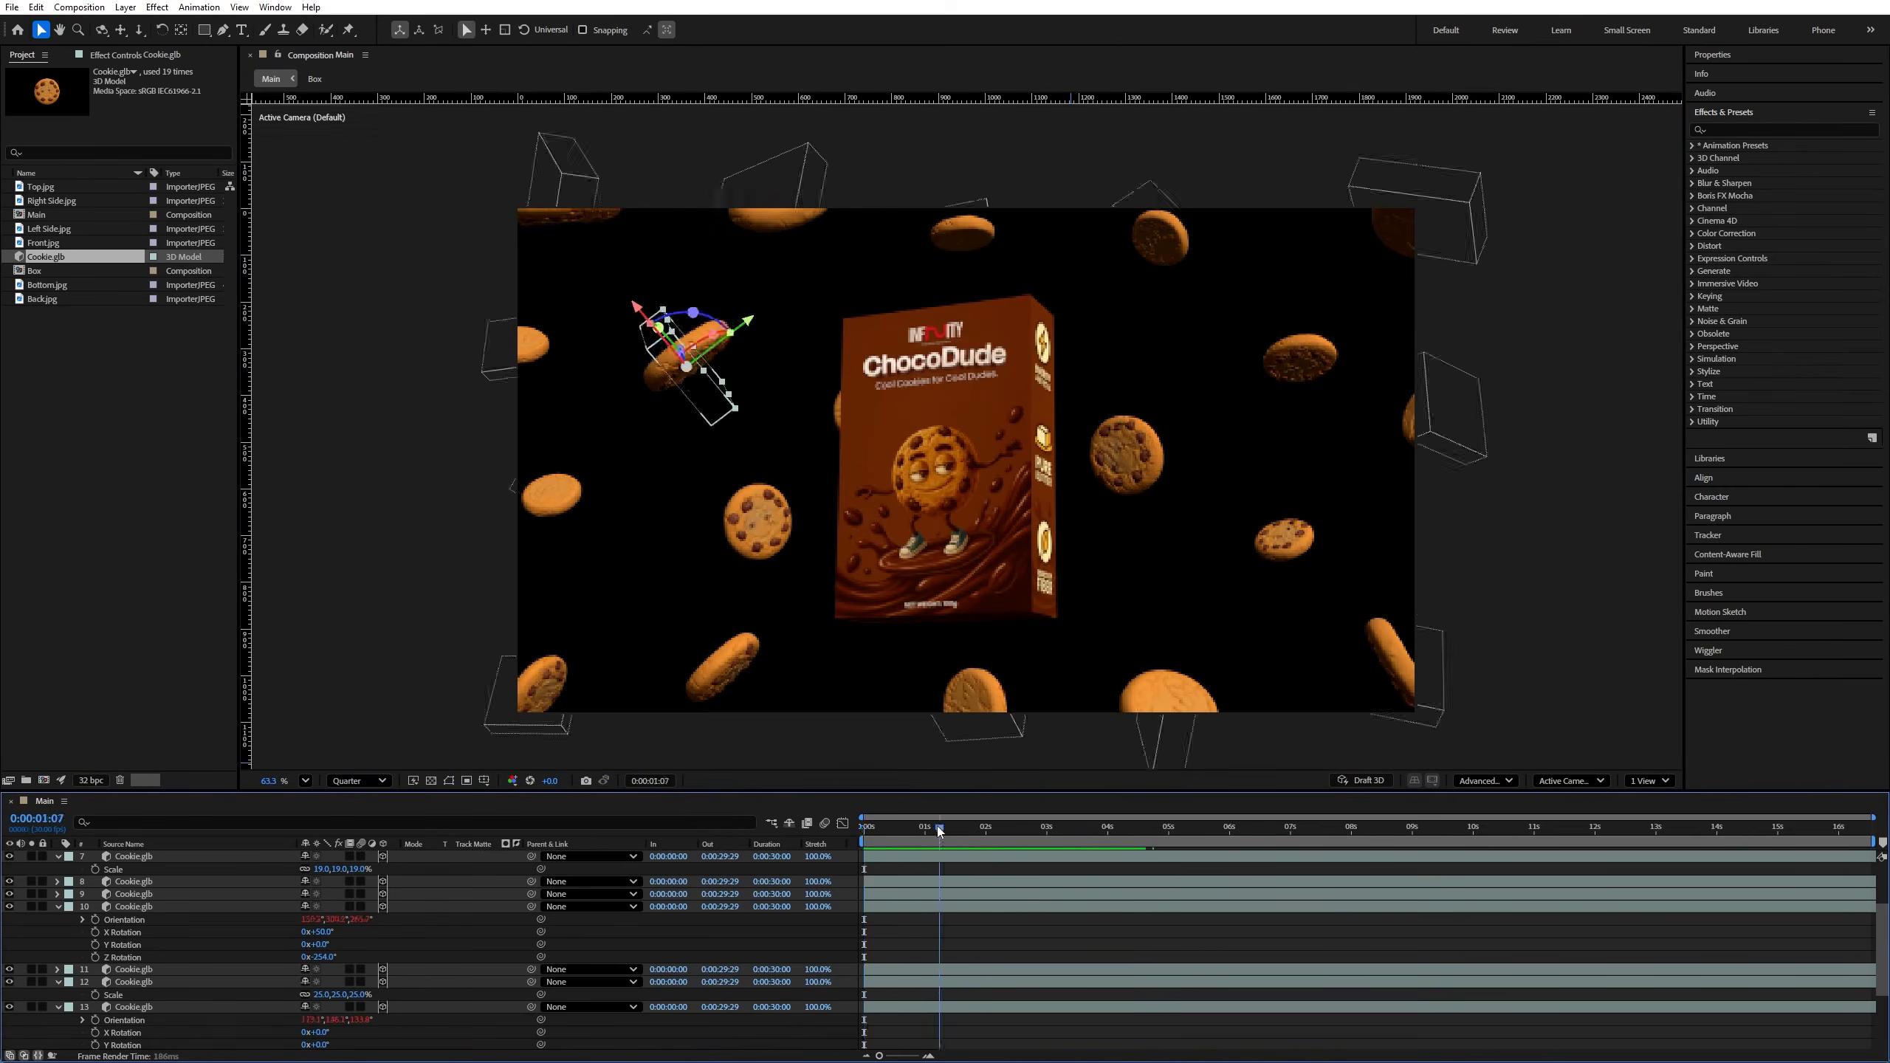
pyautogui.moveTo(937, 829); pyautogui.dragTo(850, 834)
pyautogui.press('space')
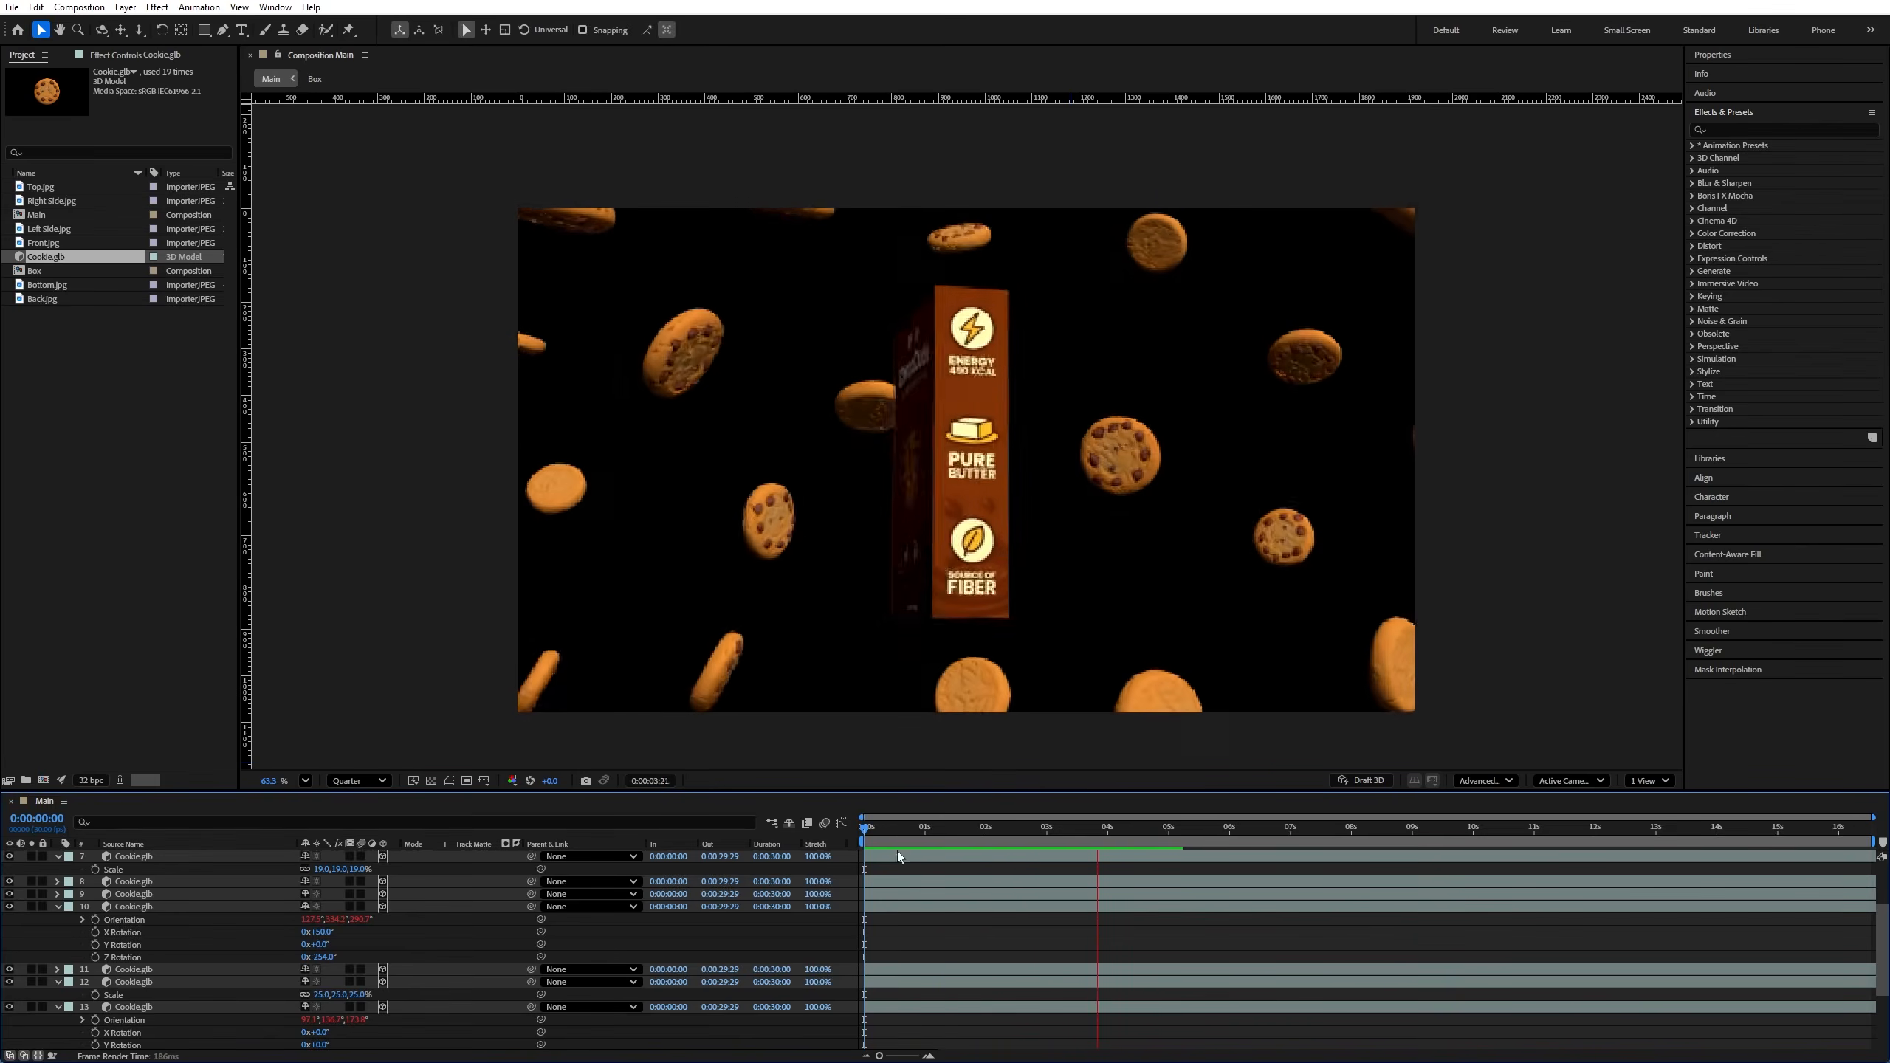
pyautogui.press('space')
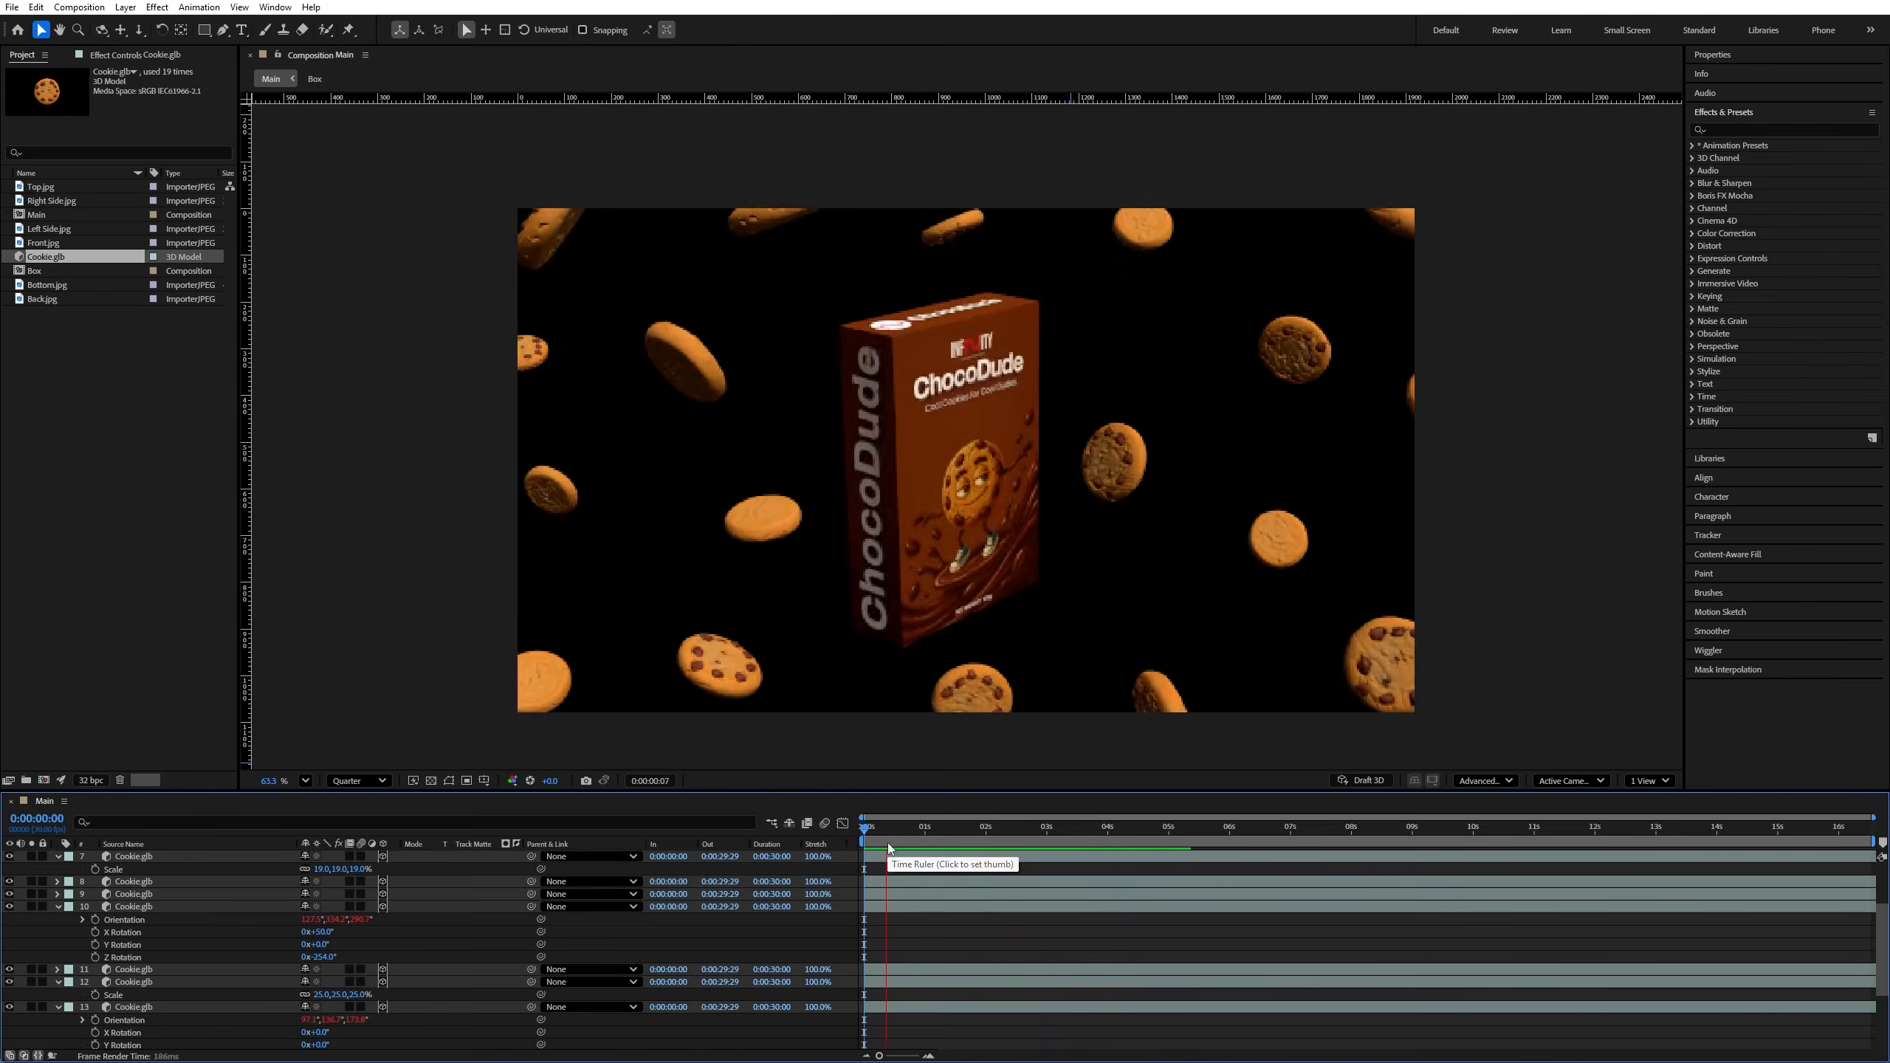
pyautogui.press('space')
pyautogui.press('space')
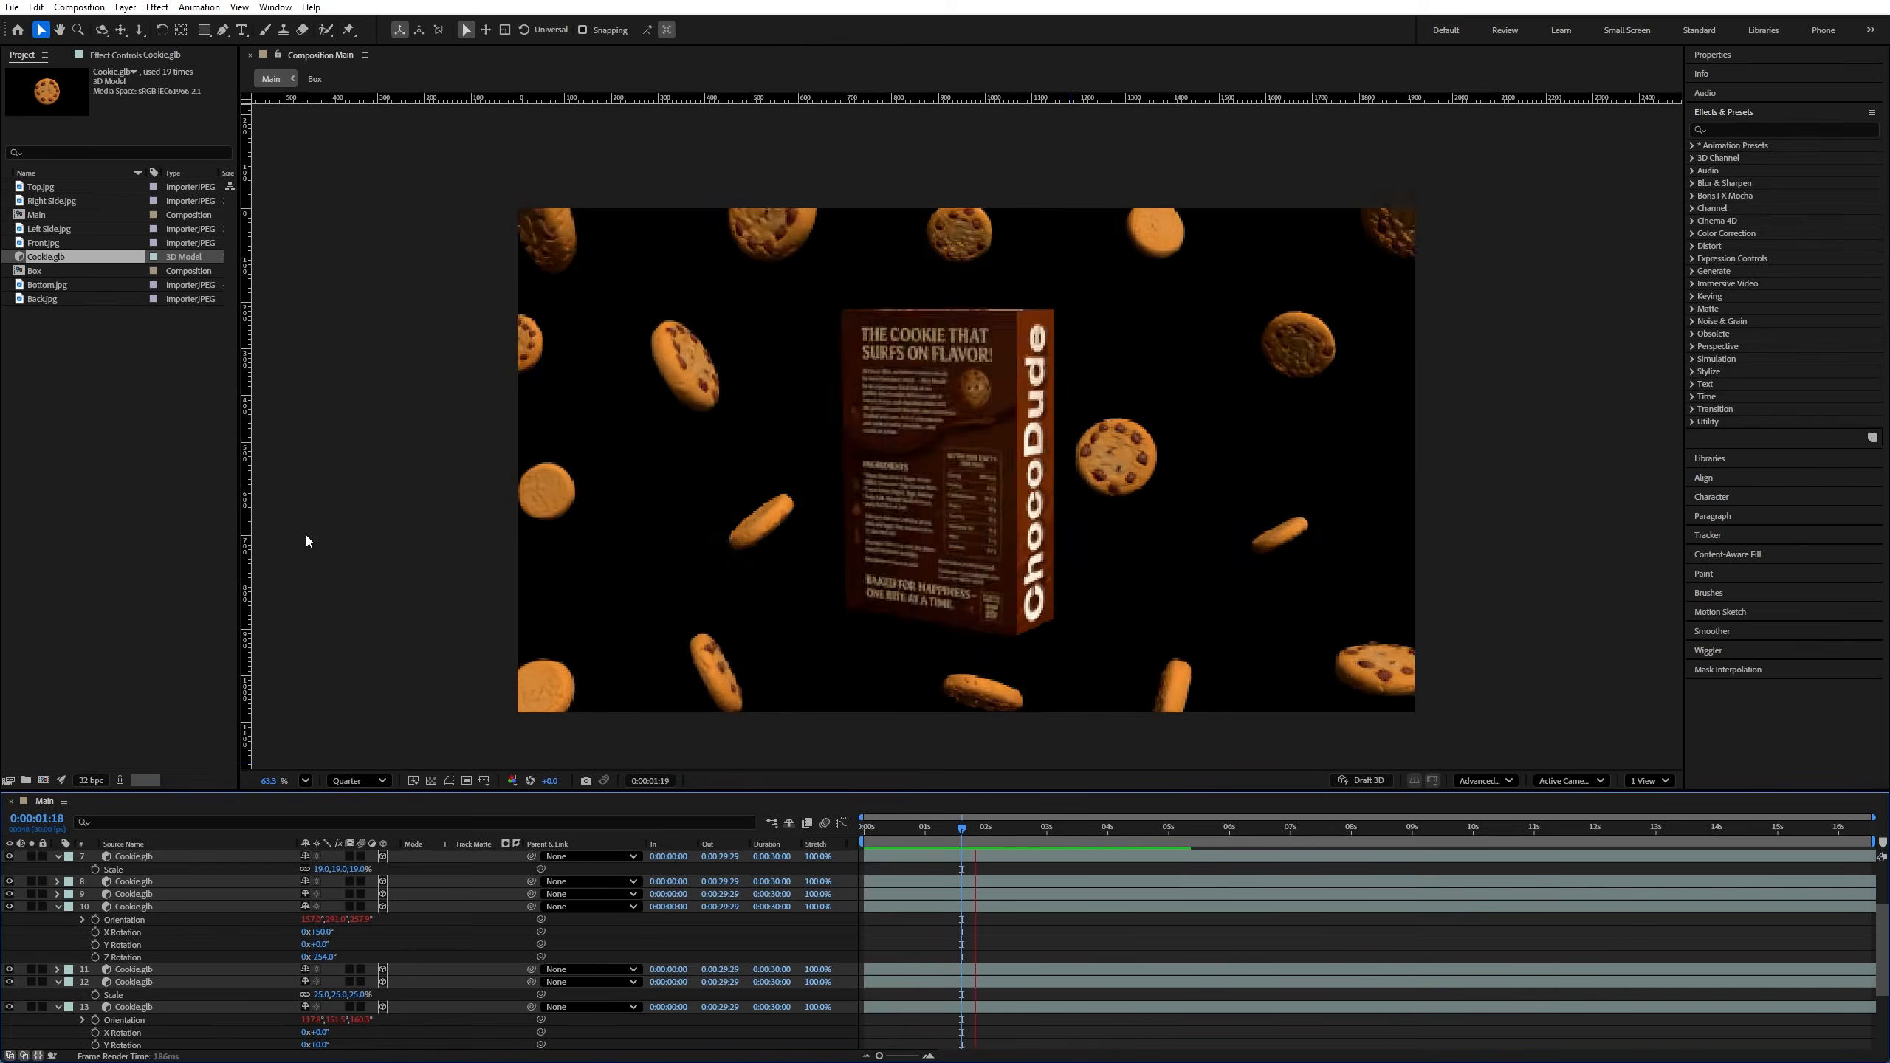
pyautogui.press('space')
# Step: Scale the cookie at the box's upper left to 24%
pyautogui.click(670, 382)
pyautogui.scroll(2, 218, 949)
pyautogui.scroll(-4, 219, 950)
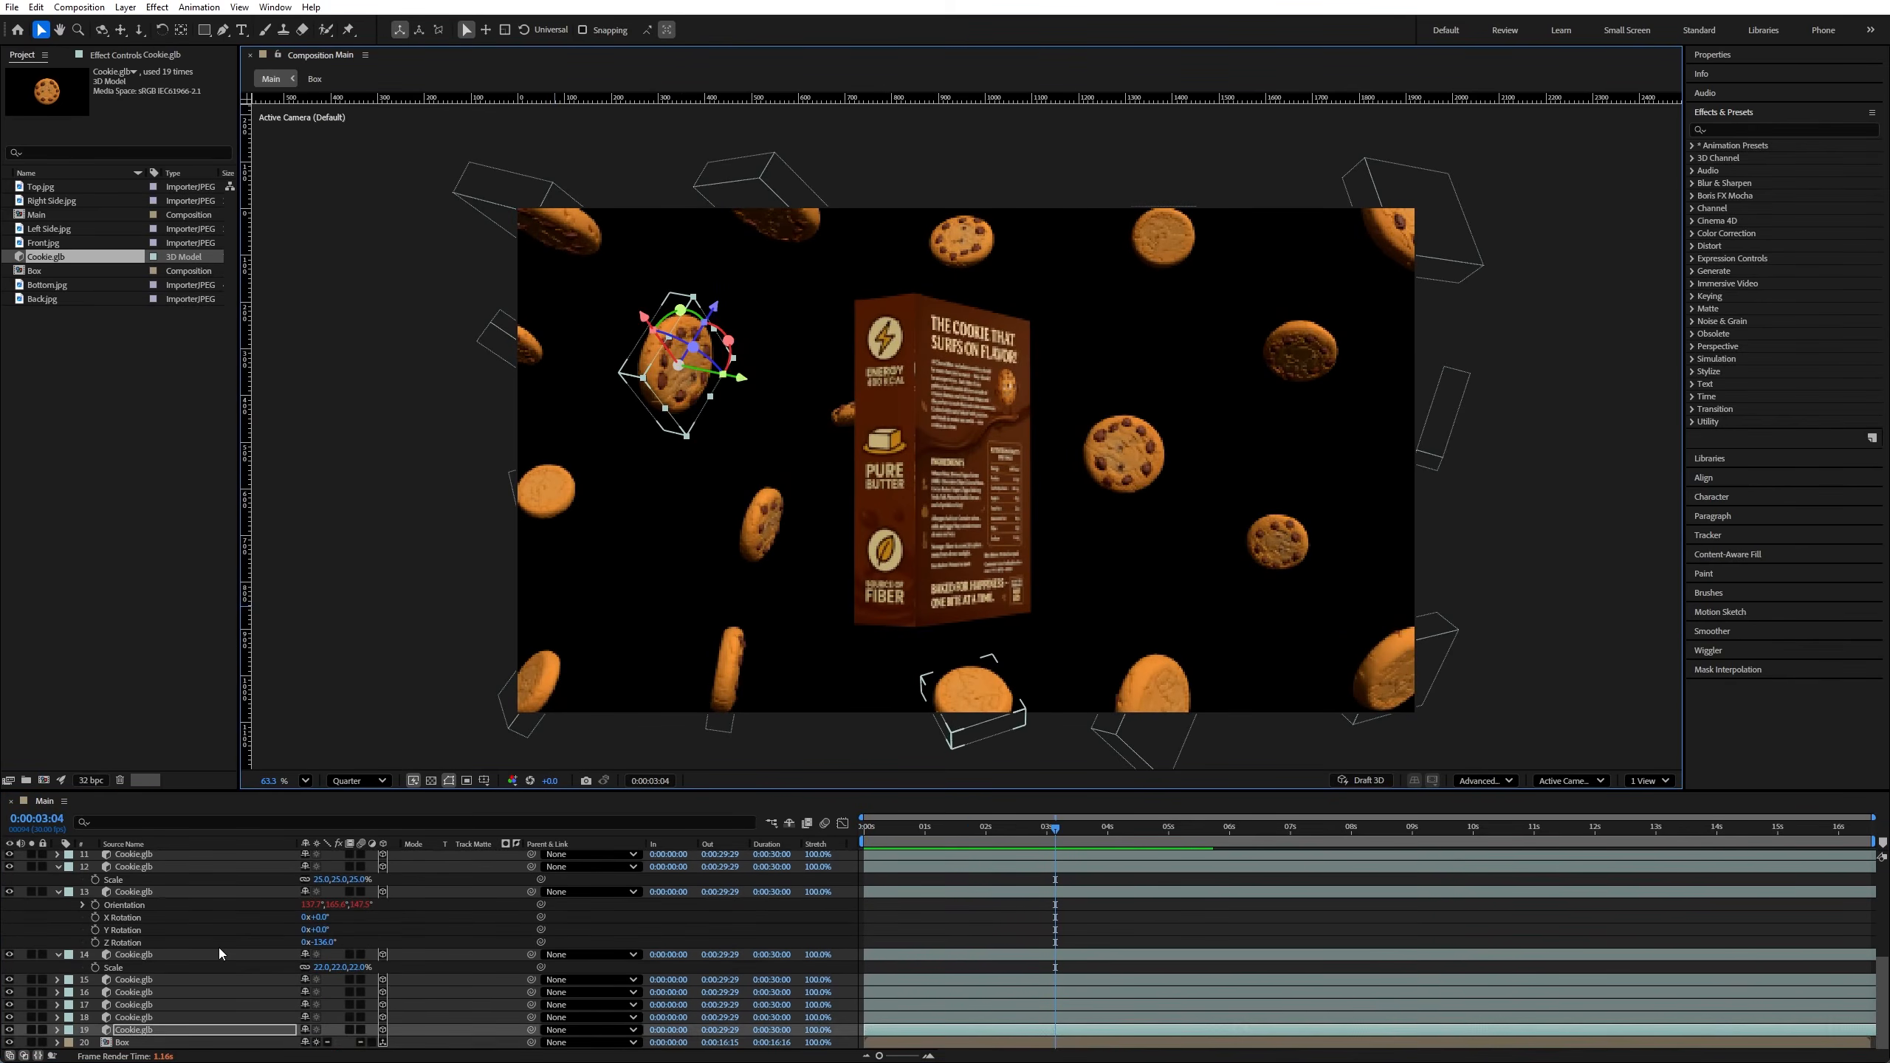
pyautogui.click(165, 1030)
pyautogui.press('s')
pyautogui.moveTo(321, 1042); pyautogui.dragTo(320, 1043)
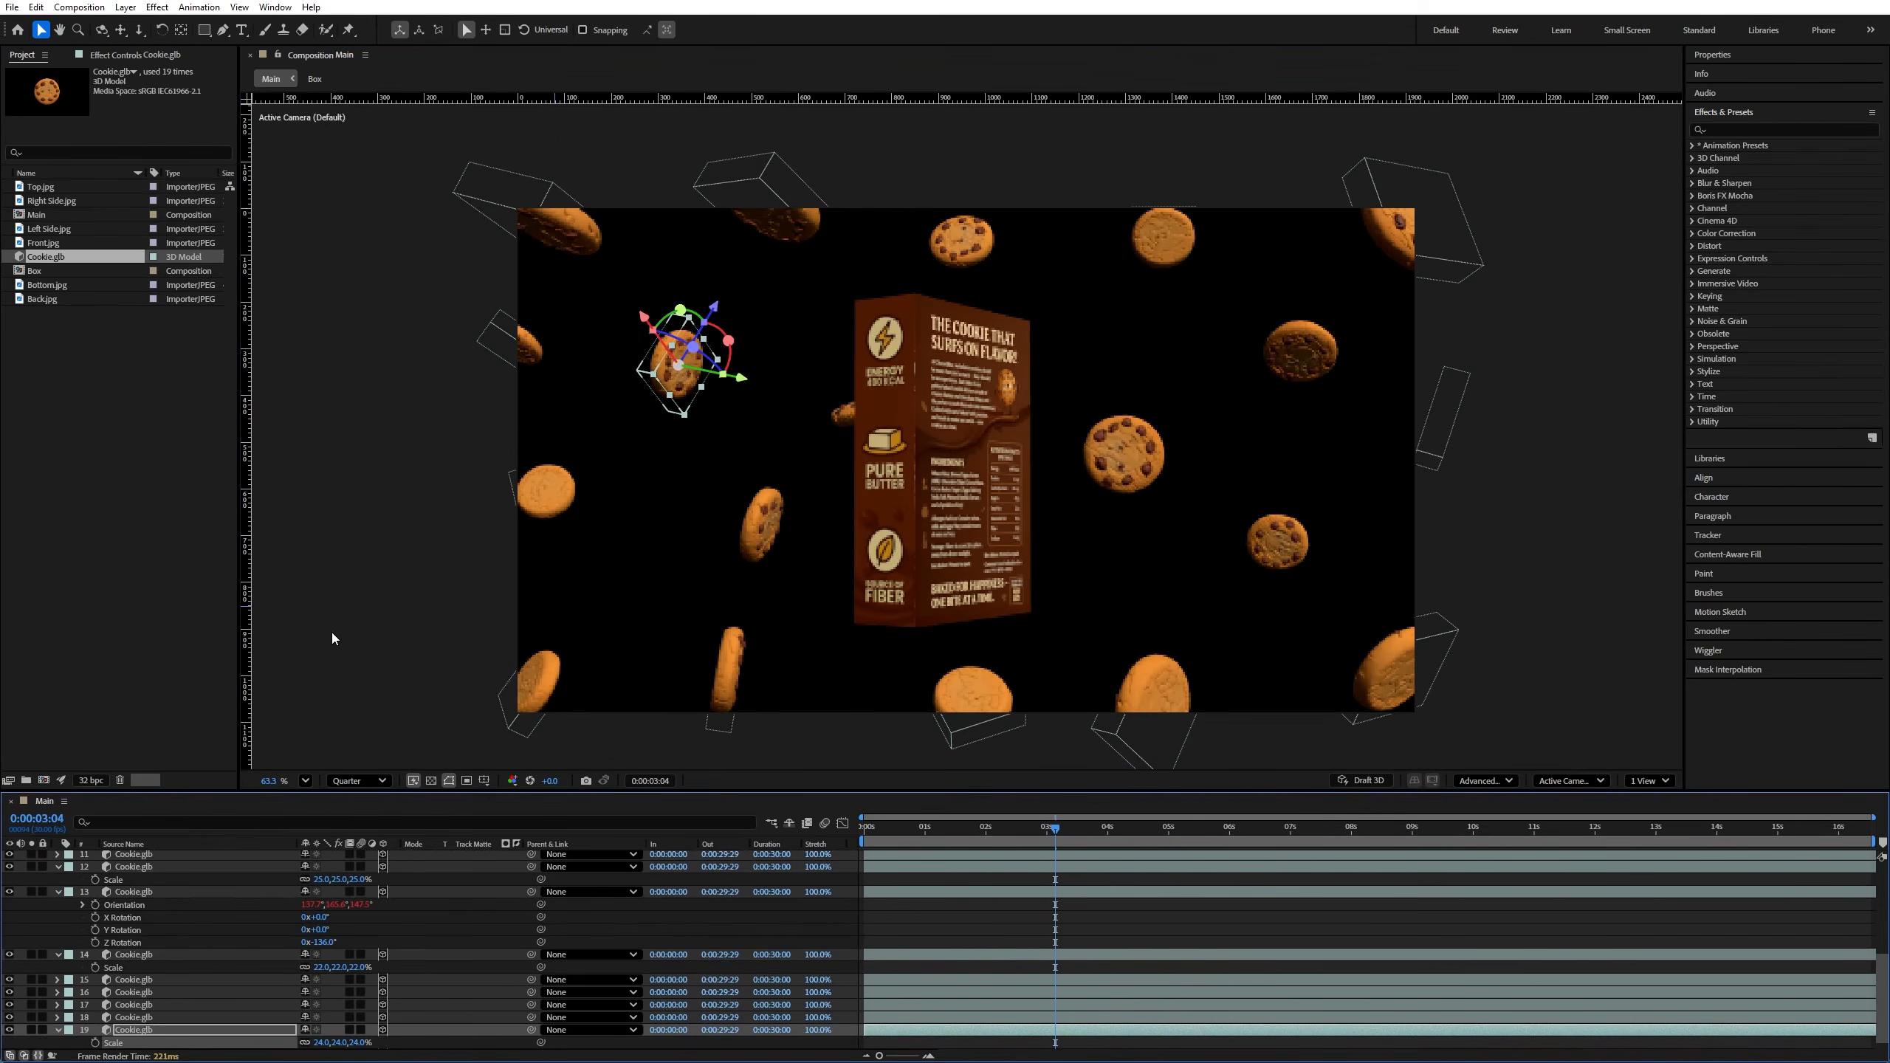
pyautogui.click(333, 634)
# Step: Set the X Rotation of the cookie at the bottom edge right of the box to 136°
pyautogui.click(1155, 700)
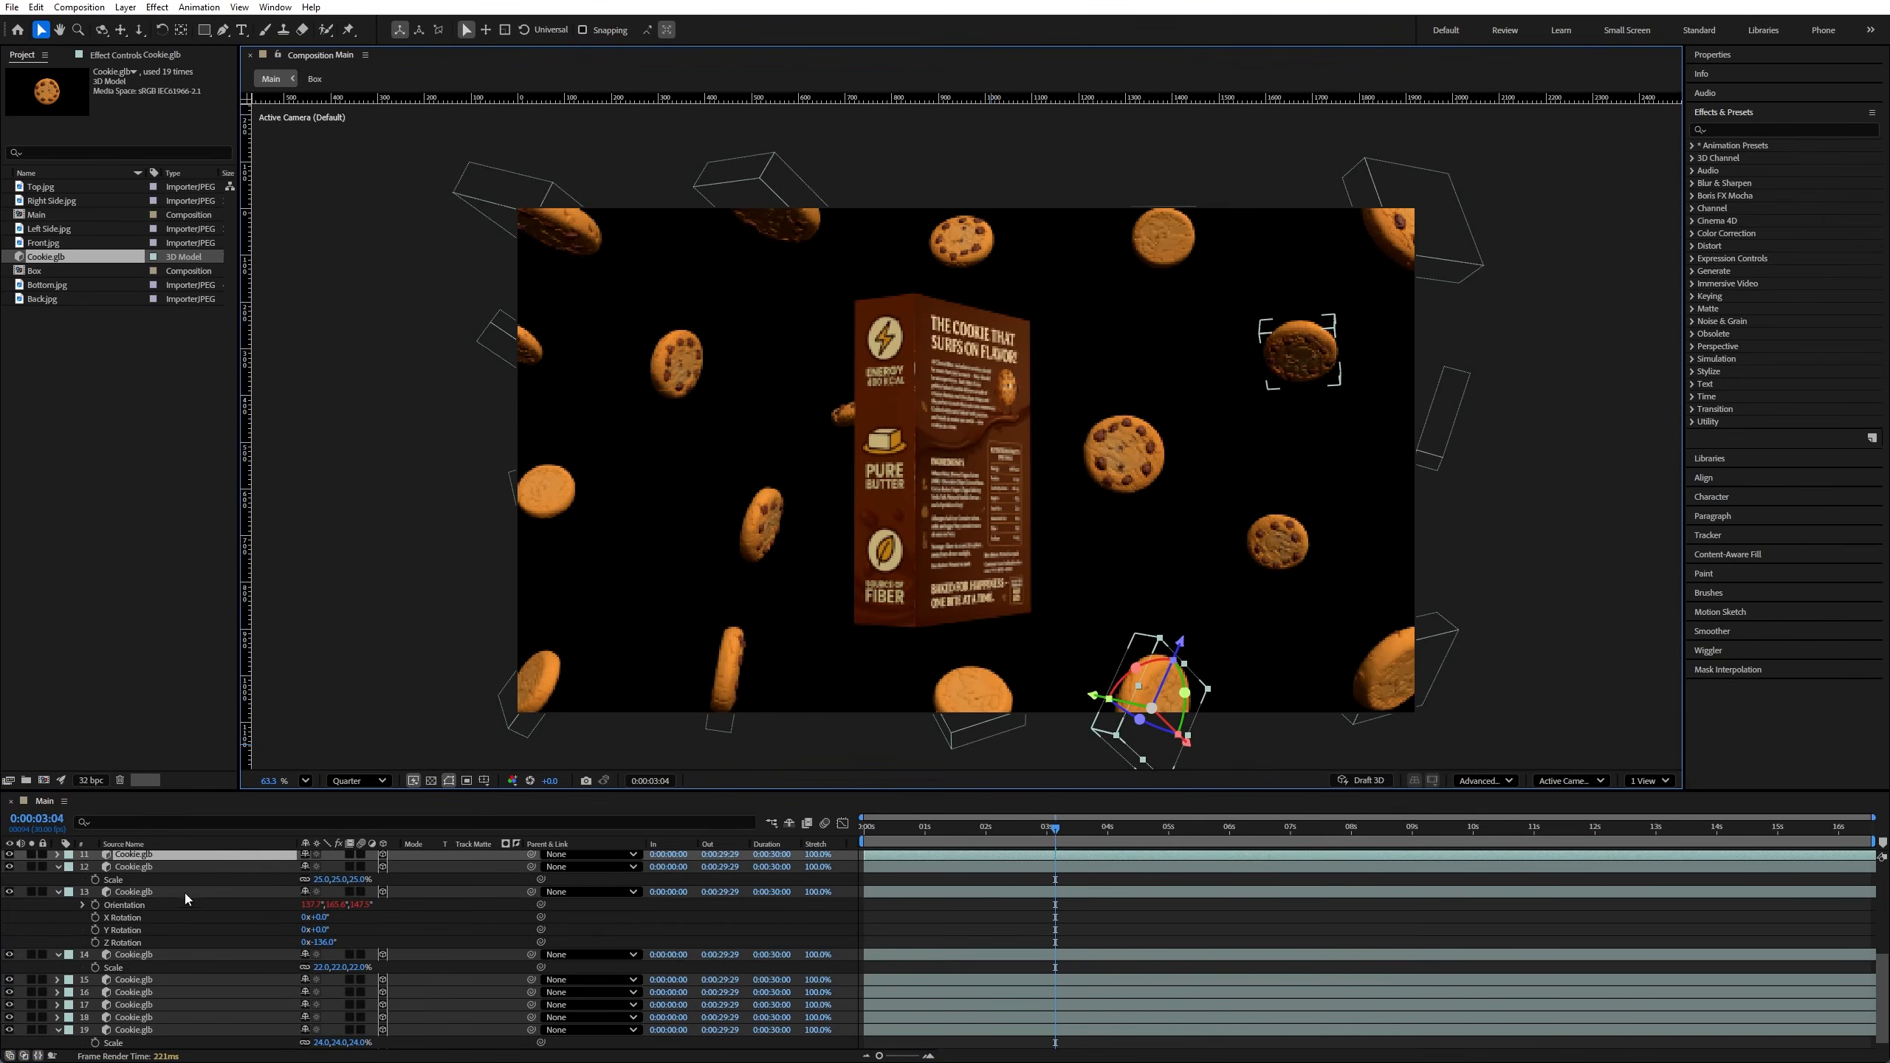
pyautogui.press('r')
pyautogui.moveTo(316, 894); pyautogui.dragTo(421, 883)
pyautogui.hotkey('ctrl', 'z')
pyautogui.click(413, 613)
pyautogui.click(1170, 689)
pyautogui.click(373, 562)
# Step: Fit the composition in the viewer and collapse the open properties of all layers
pyautogui.click(305, 781)
pyautogui.click(313, 505)
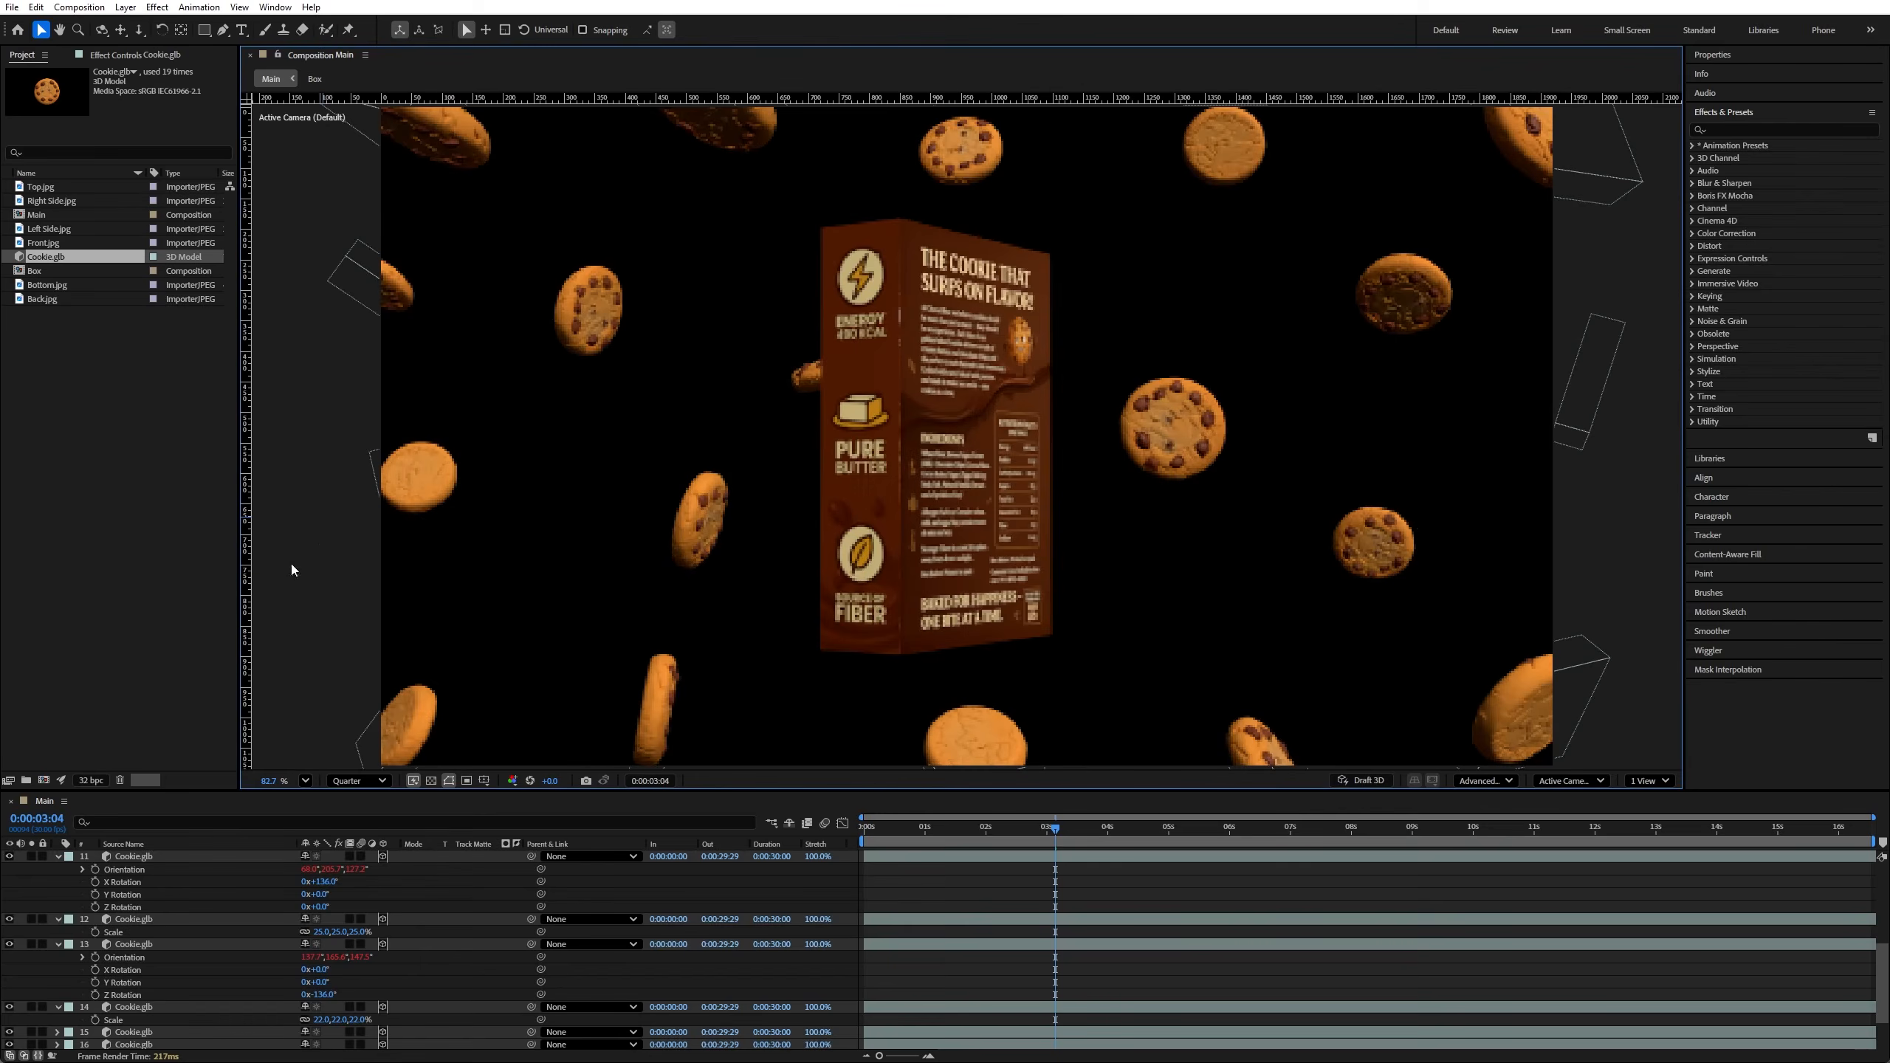
pyautogui.hotkey('ctrl', 'a')
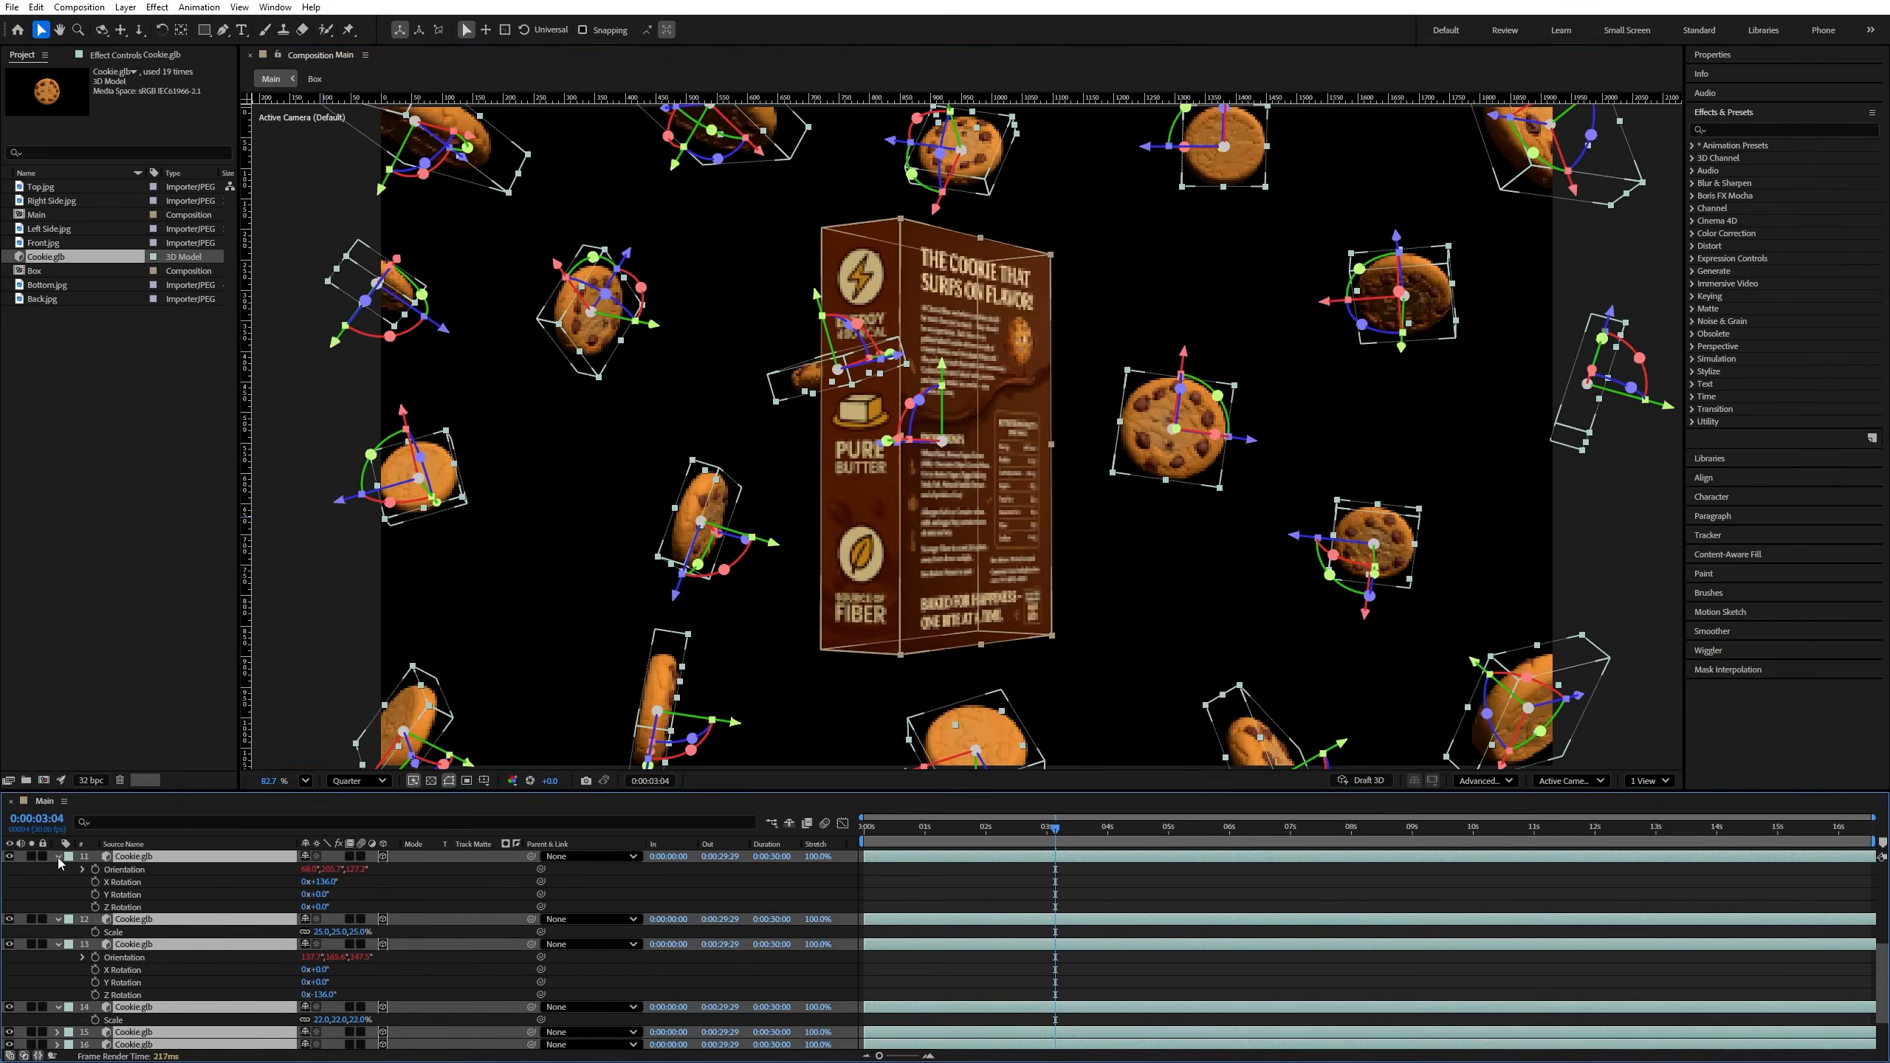
pyautogui.click(58, 857)
pyautogui.click(315, 627)
# Step: Create a two-node camera with the 35mm preset and fit the composition in the viewer
pyautogui.scroll(-3, 596, 510)
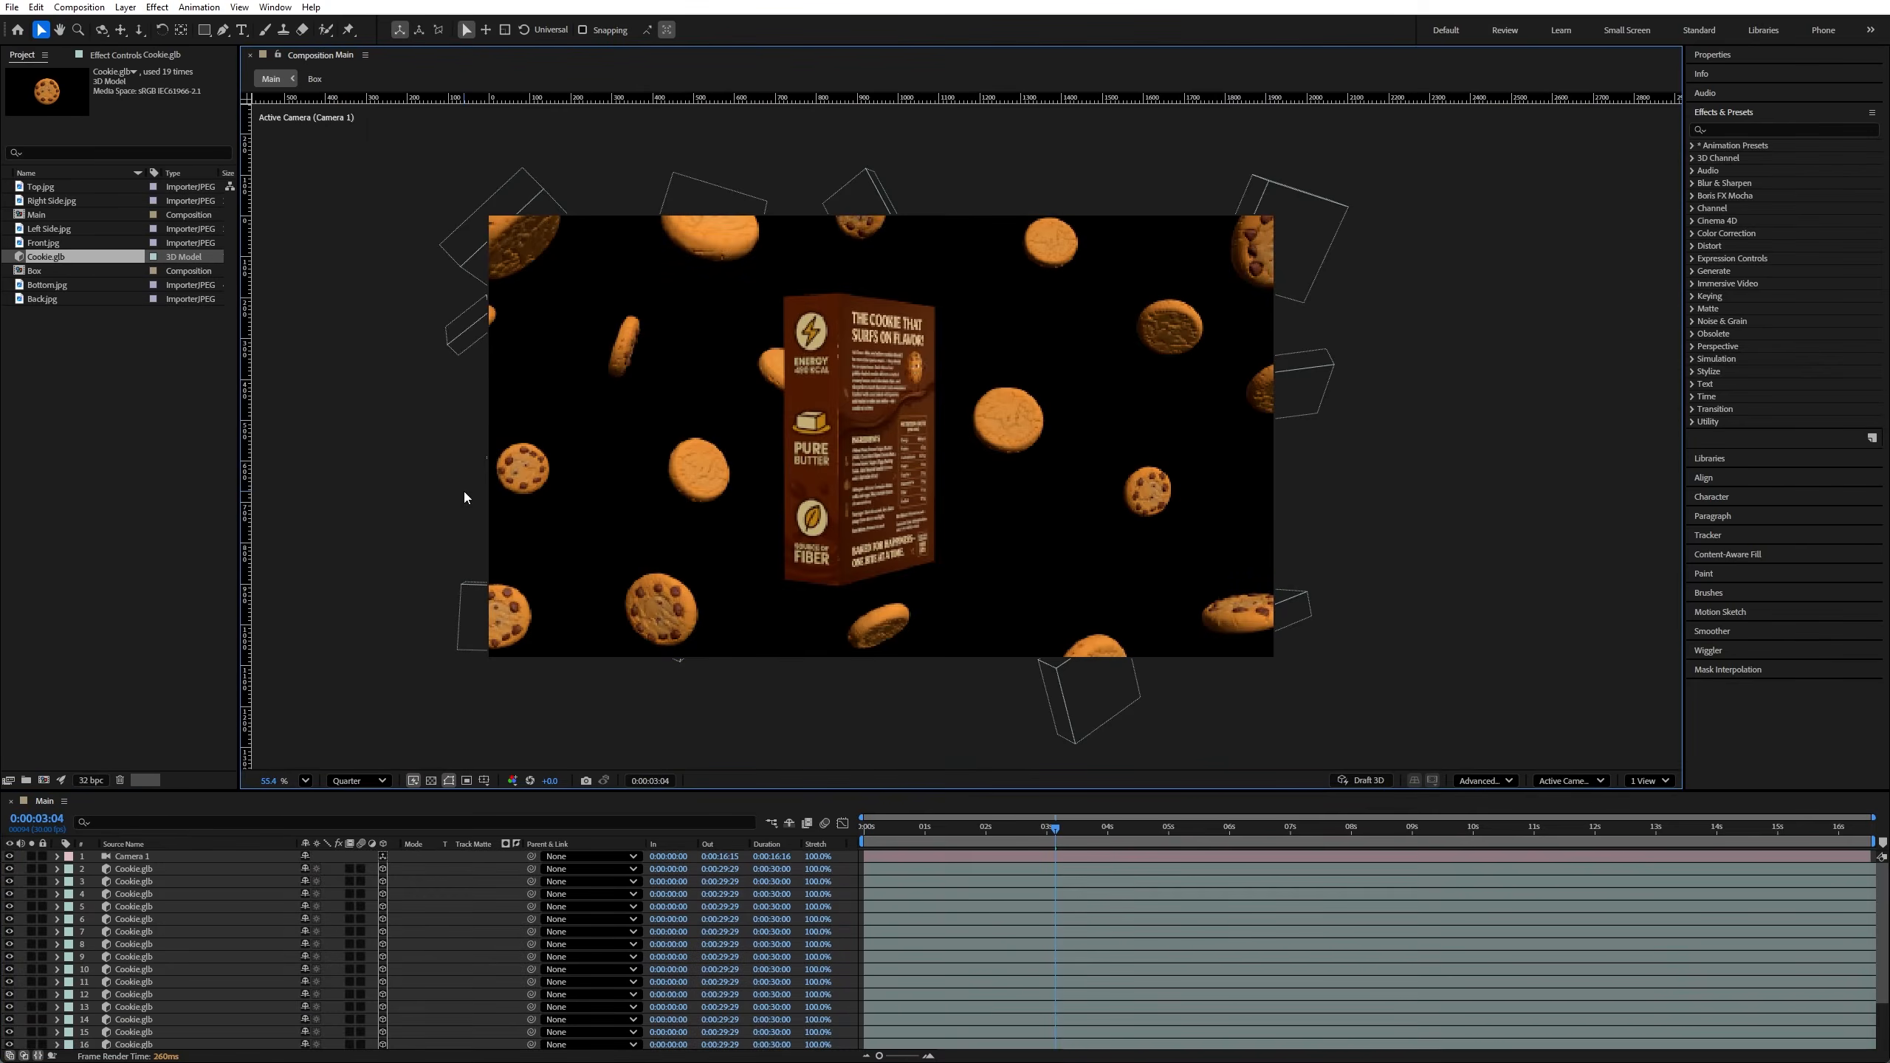
pyautogui.rightClick(398, 462)
pyautogui.moveTo(446, 472)
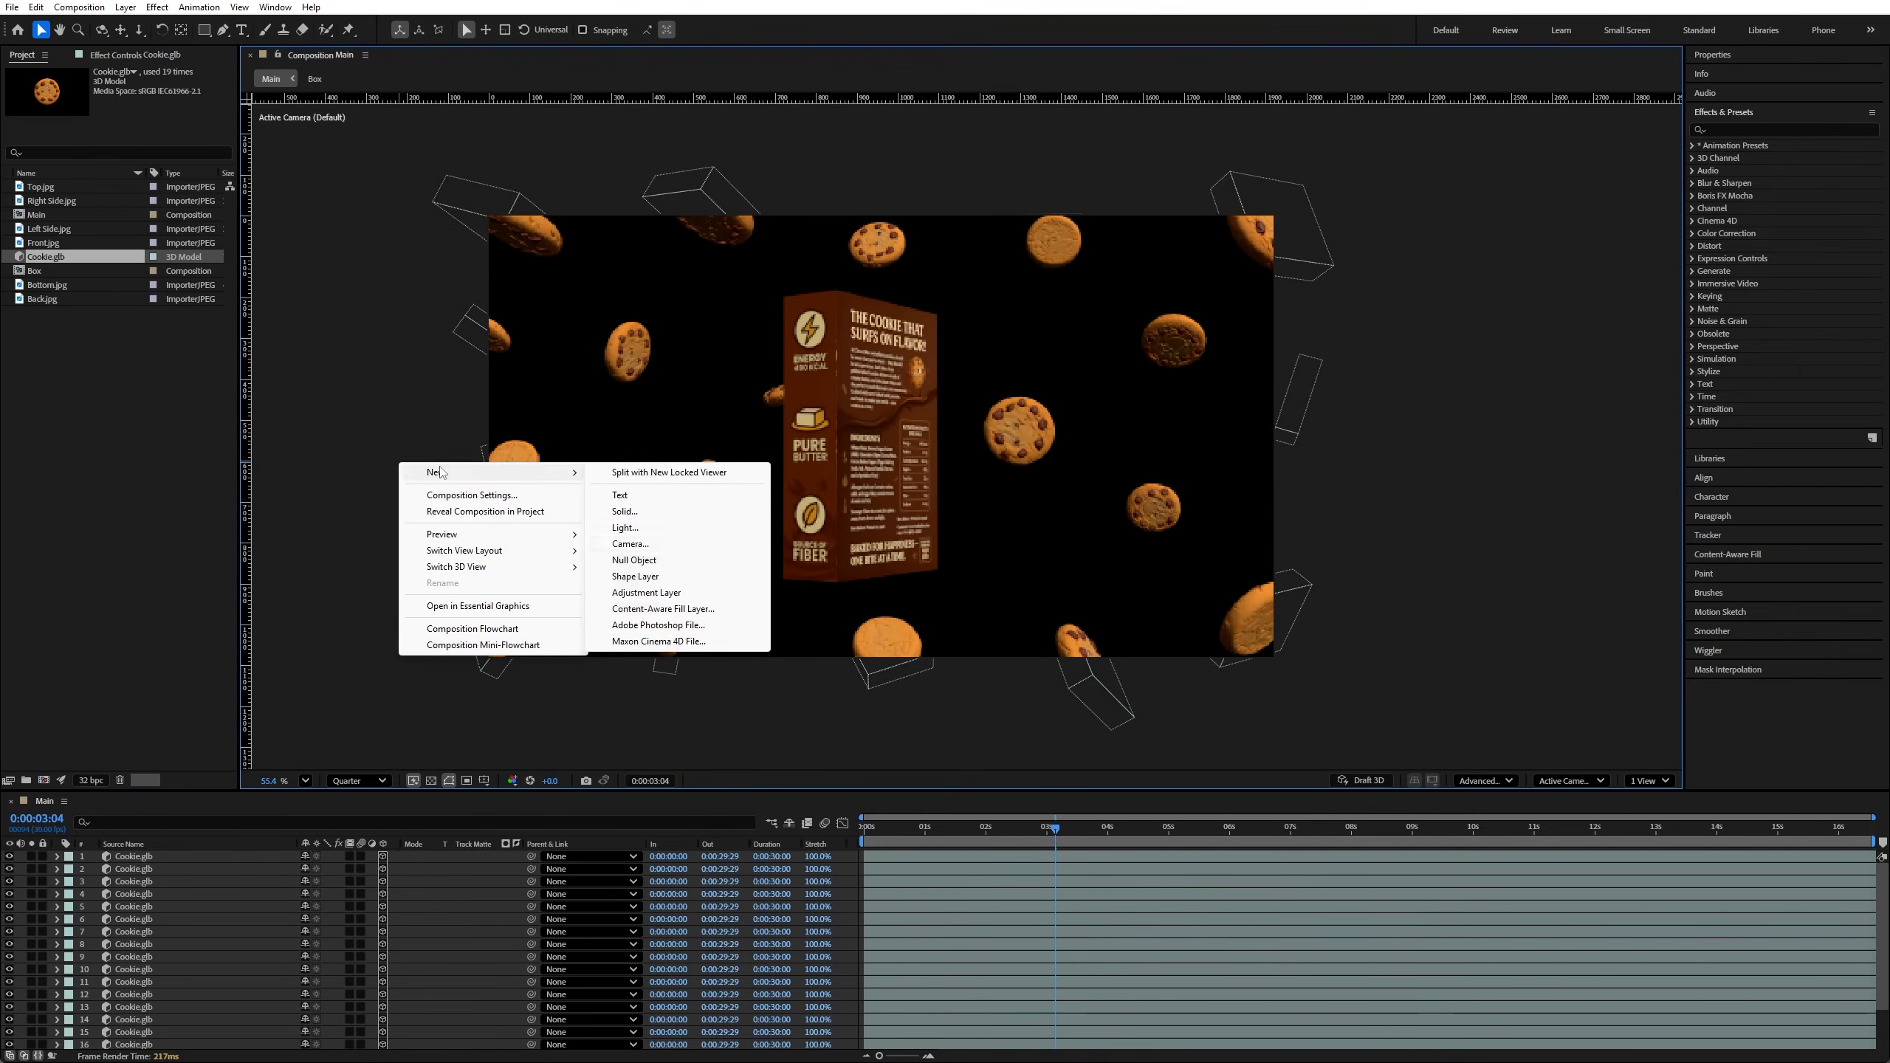
pyautogui.click(630, 544)
pyautogui.click(1016, 415)
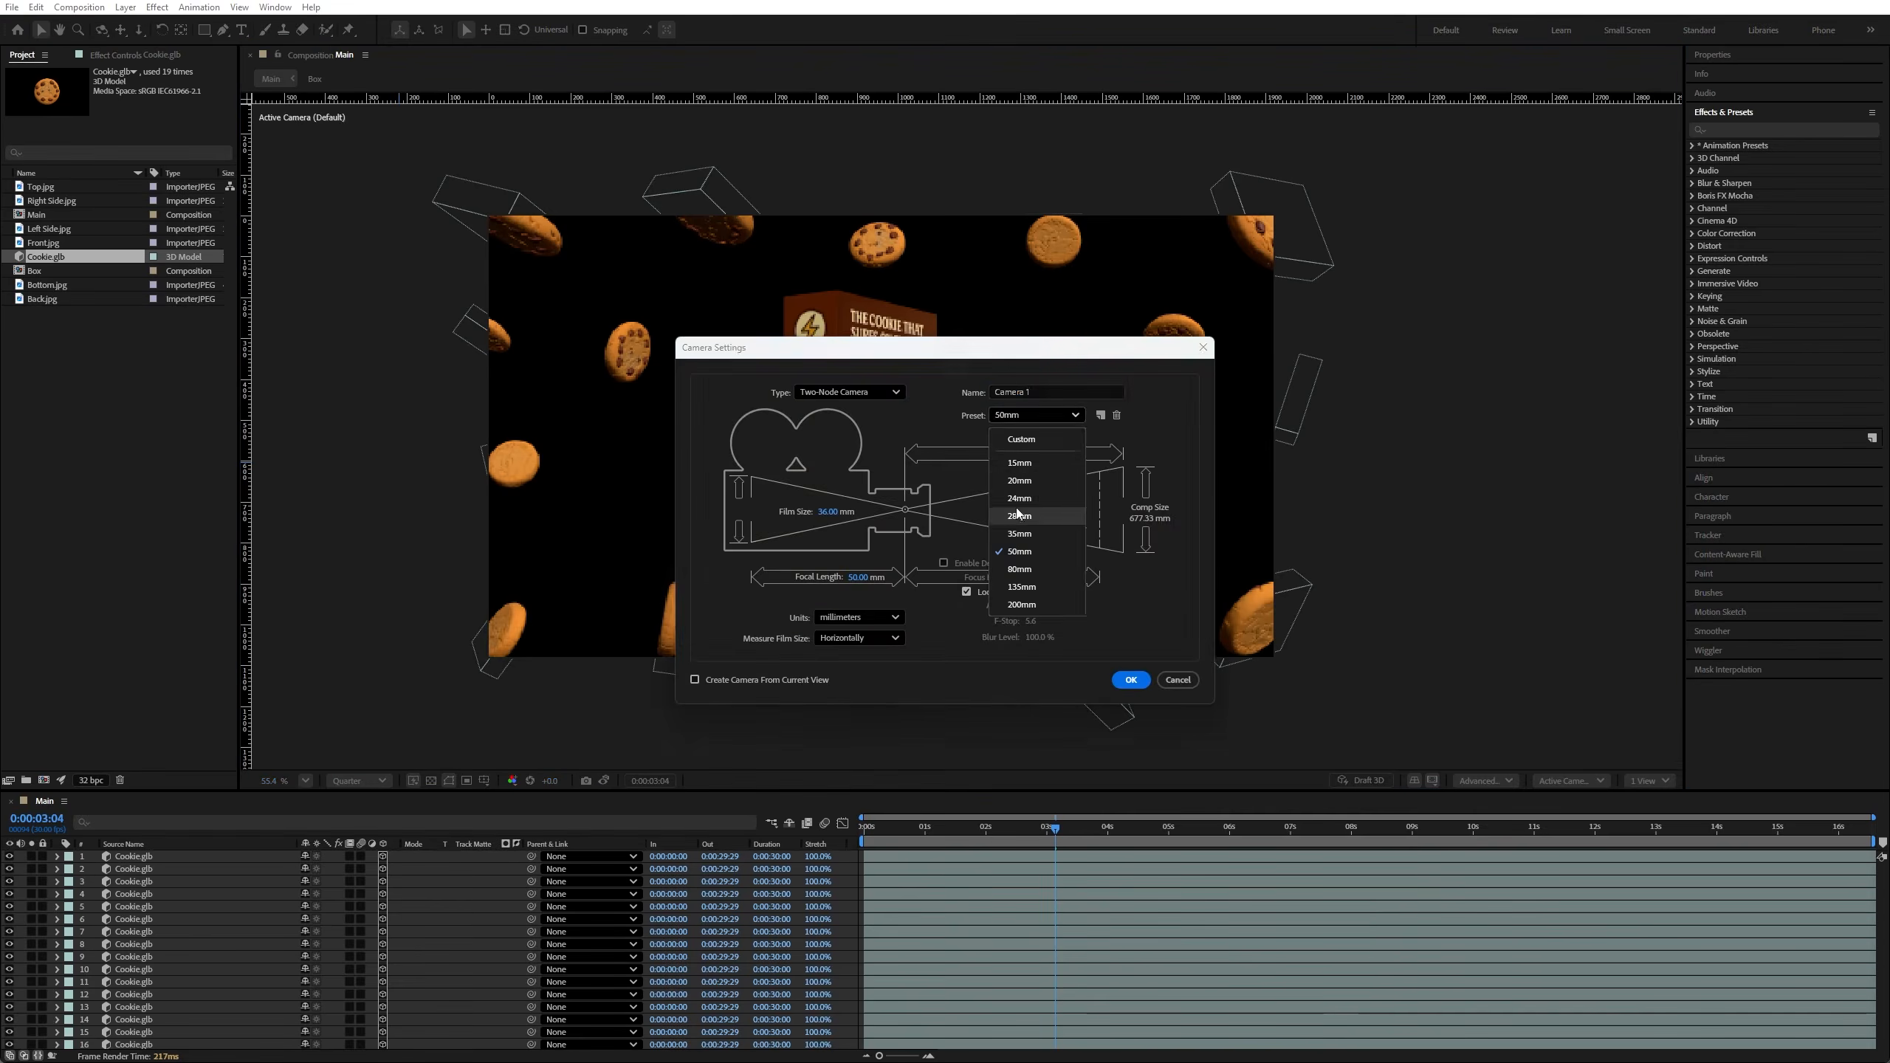
pyautogui.click(1019, 535)
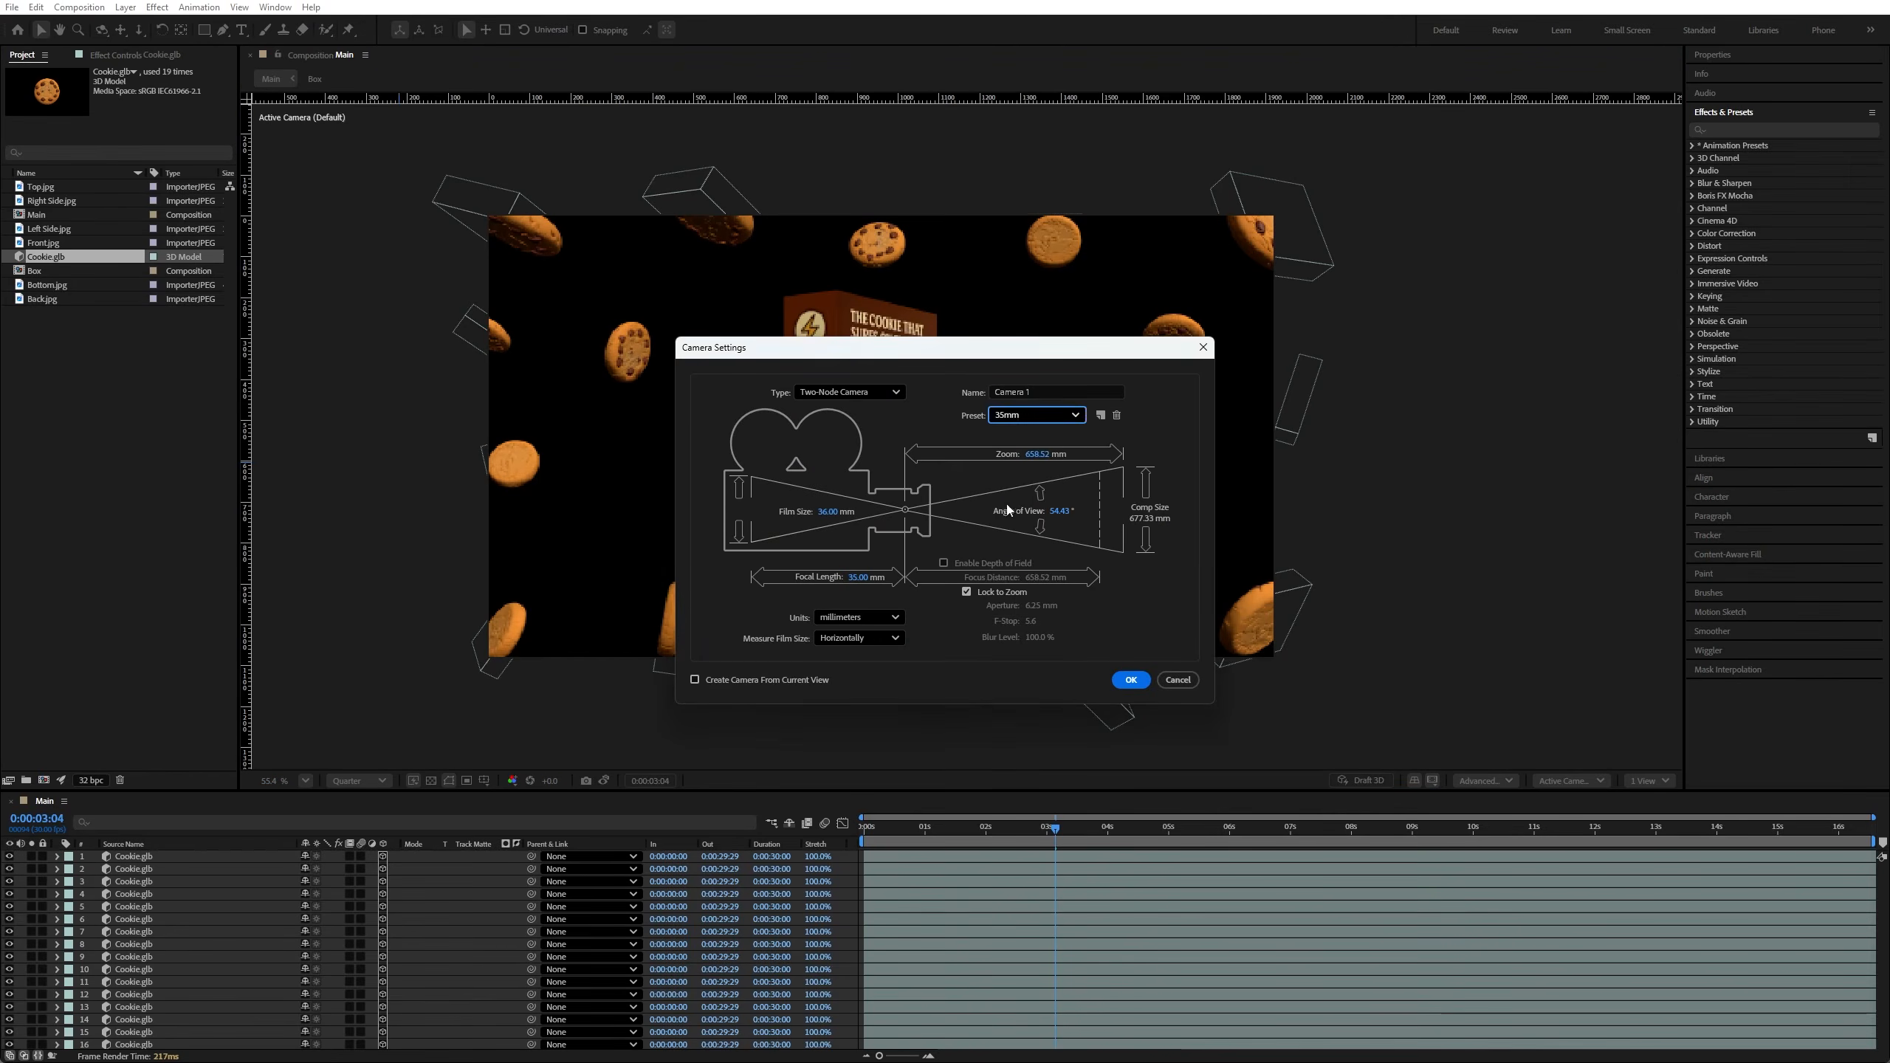
pyautogui.click(1130, 679)
pyautogui.click(305, 780)
pyautogui.click(311, 512)
pyautogui.scroll(-1, 156, 885)
pyautogui.scroll(1, 156, 885)
# Step: Add a null object above the camera layer and rename it "Camera Controller"
pyautogui.click(147, 857)
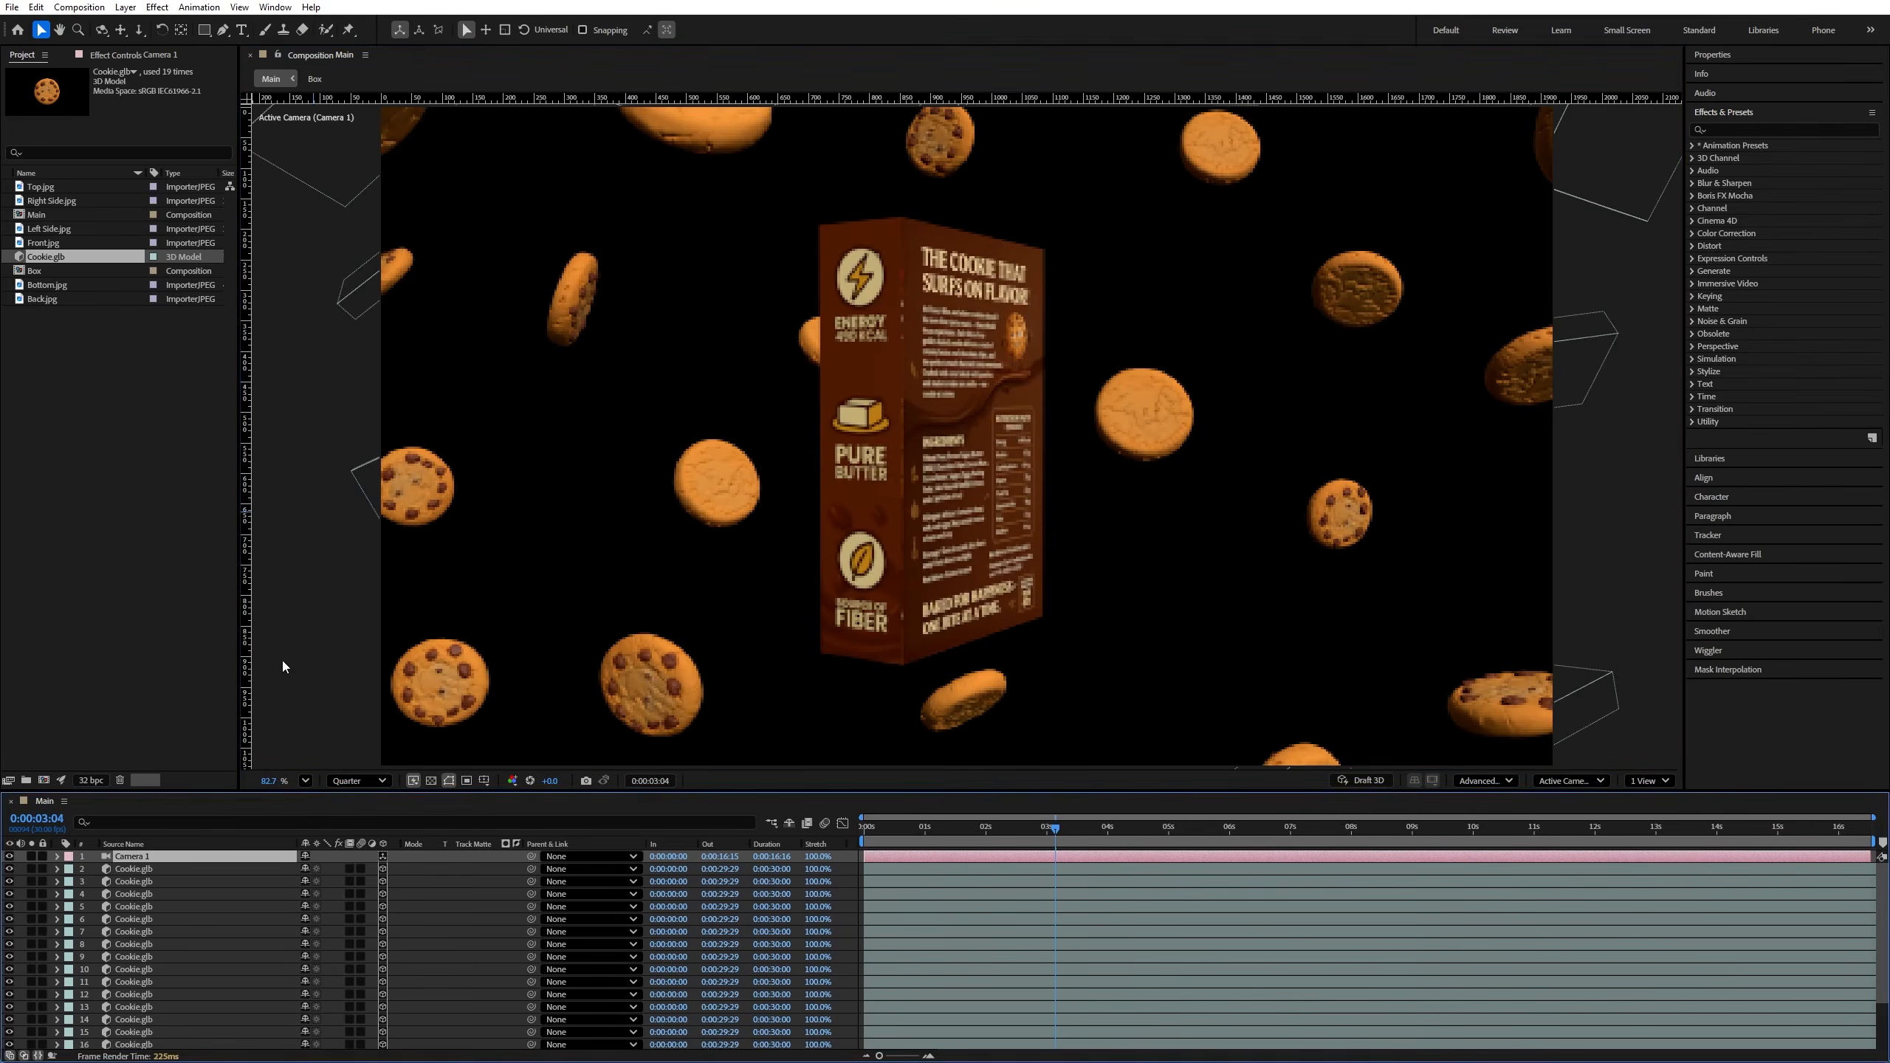
pyautogui.rightClick(330, 587)
pyautogui.moveTo(447, 595)
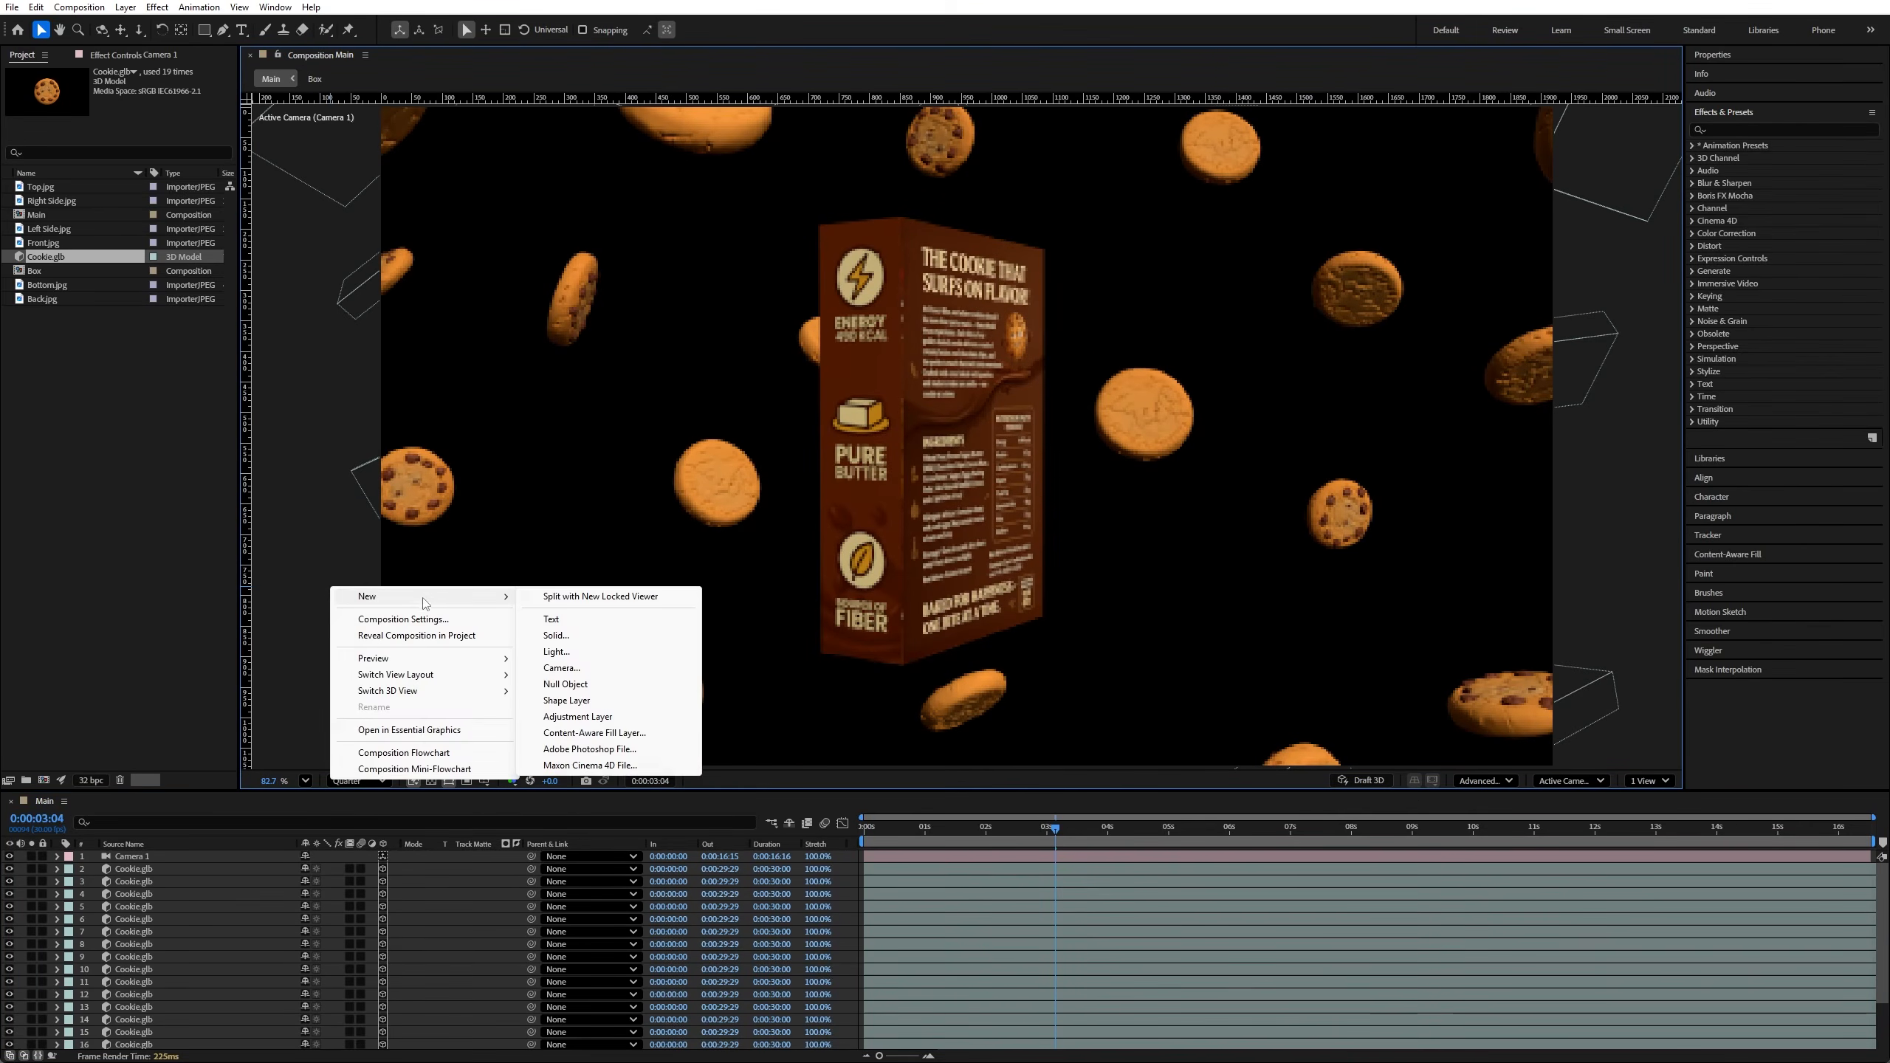
pyautogui.click(571, 685)
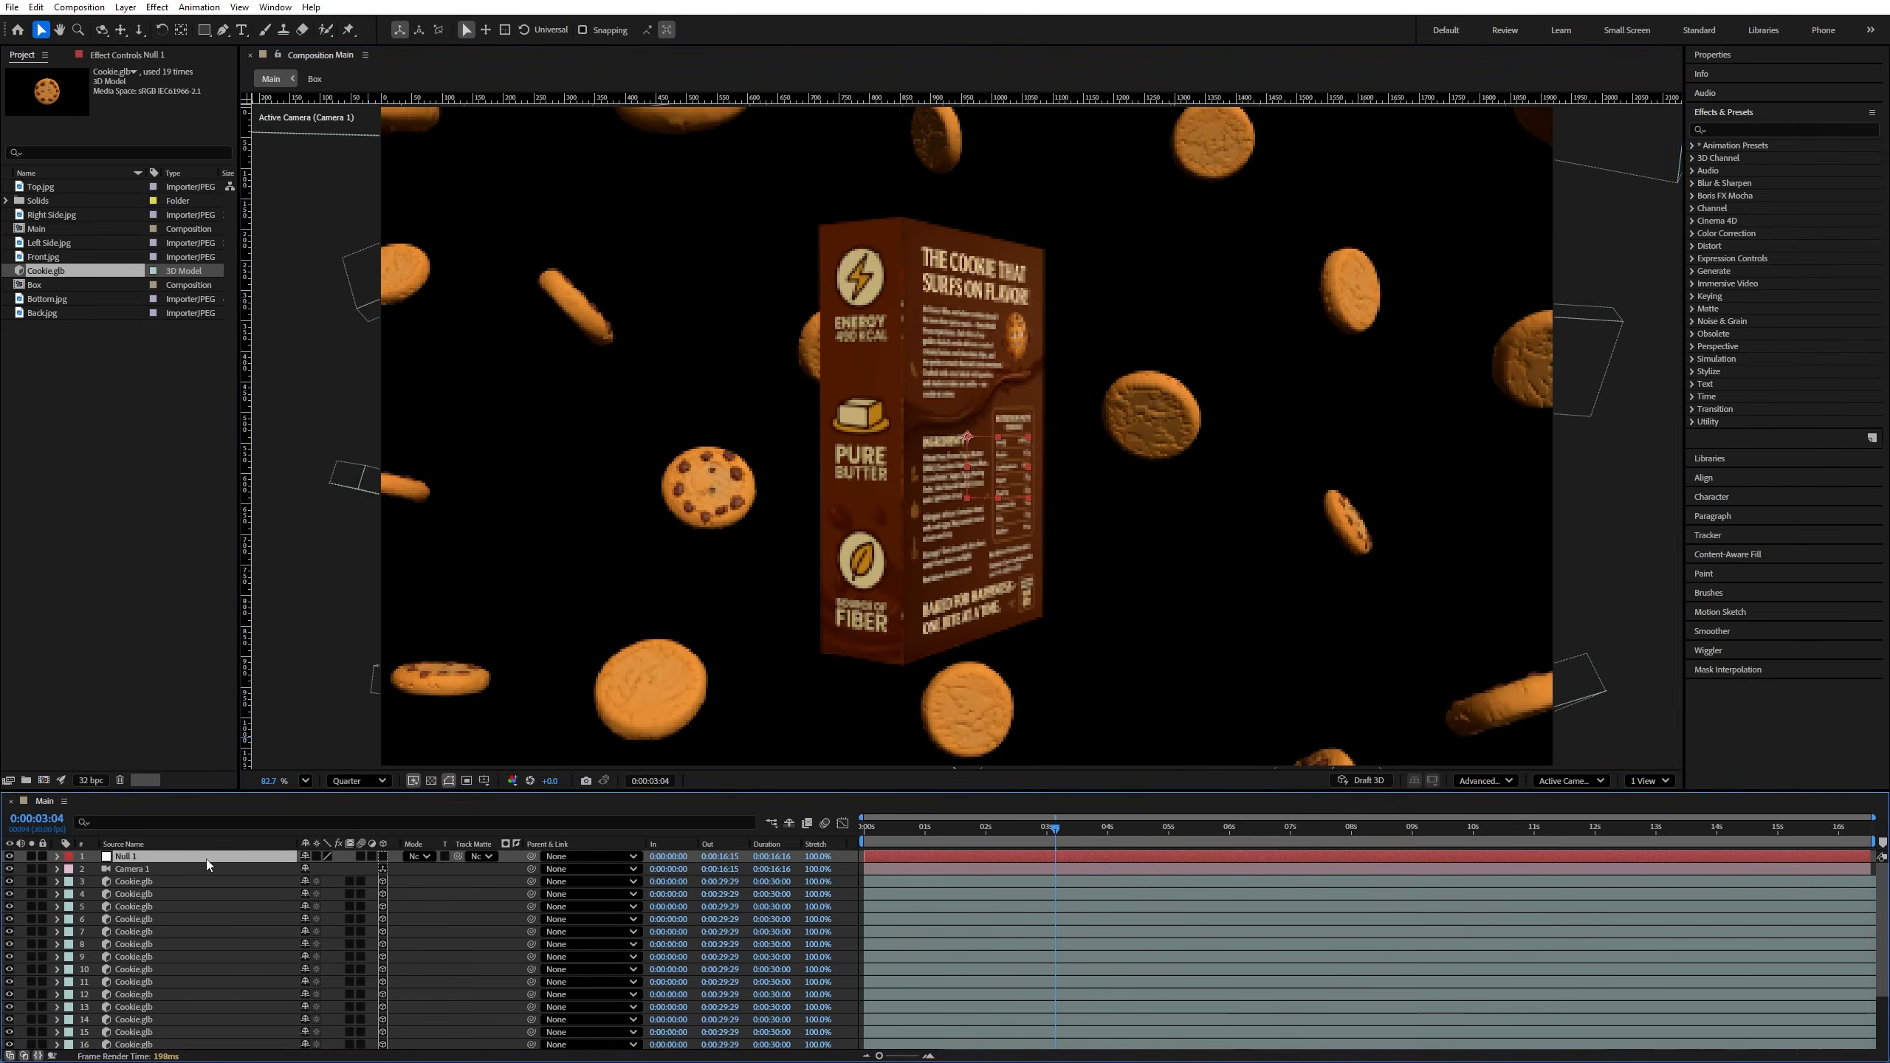
pyautogui.press('Return')
pyautogui.write('Camera Controller')
pyautogui.press('Return')
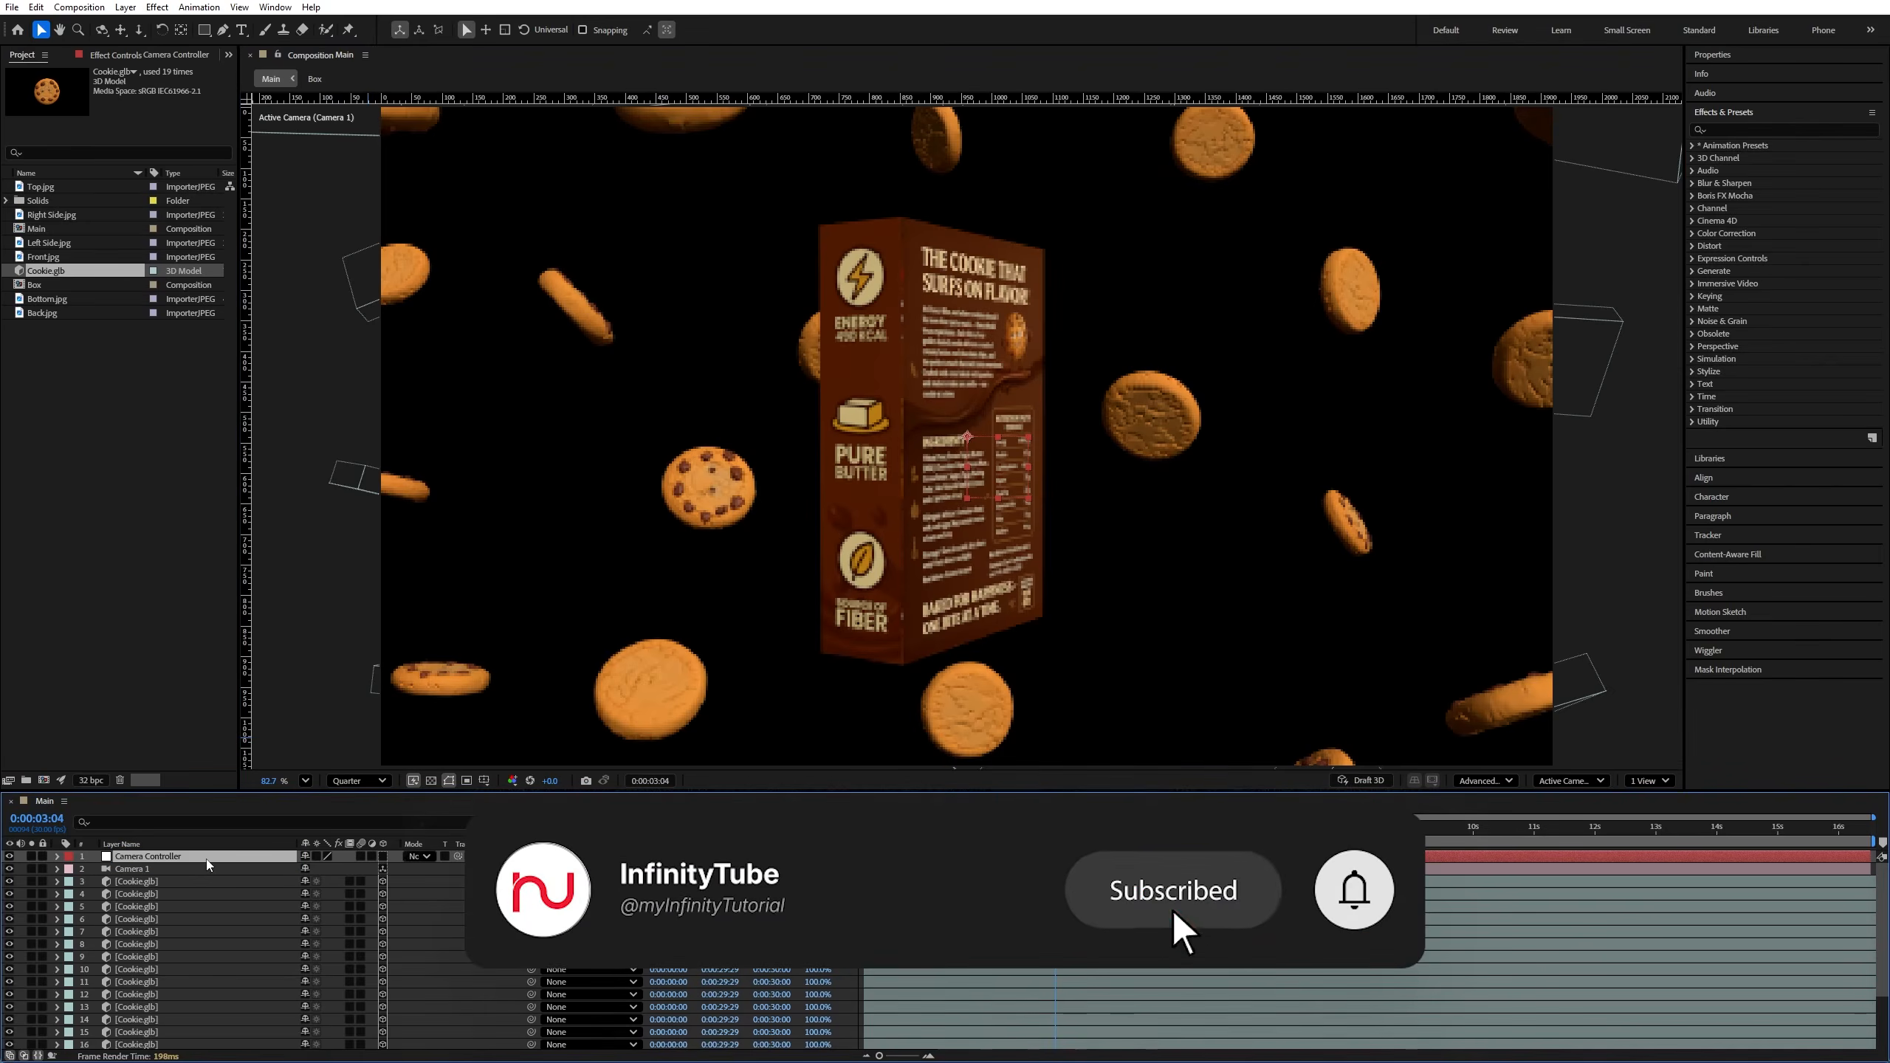
# Step: Make the Camera Controller null a 3D layer and parent Camera 1 to it
pyautogui.click(383, 857)
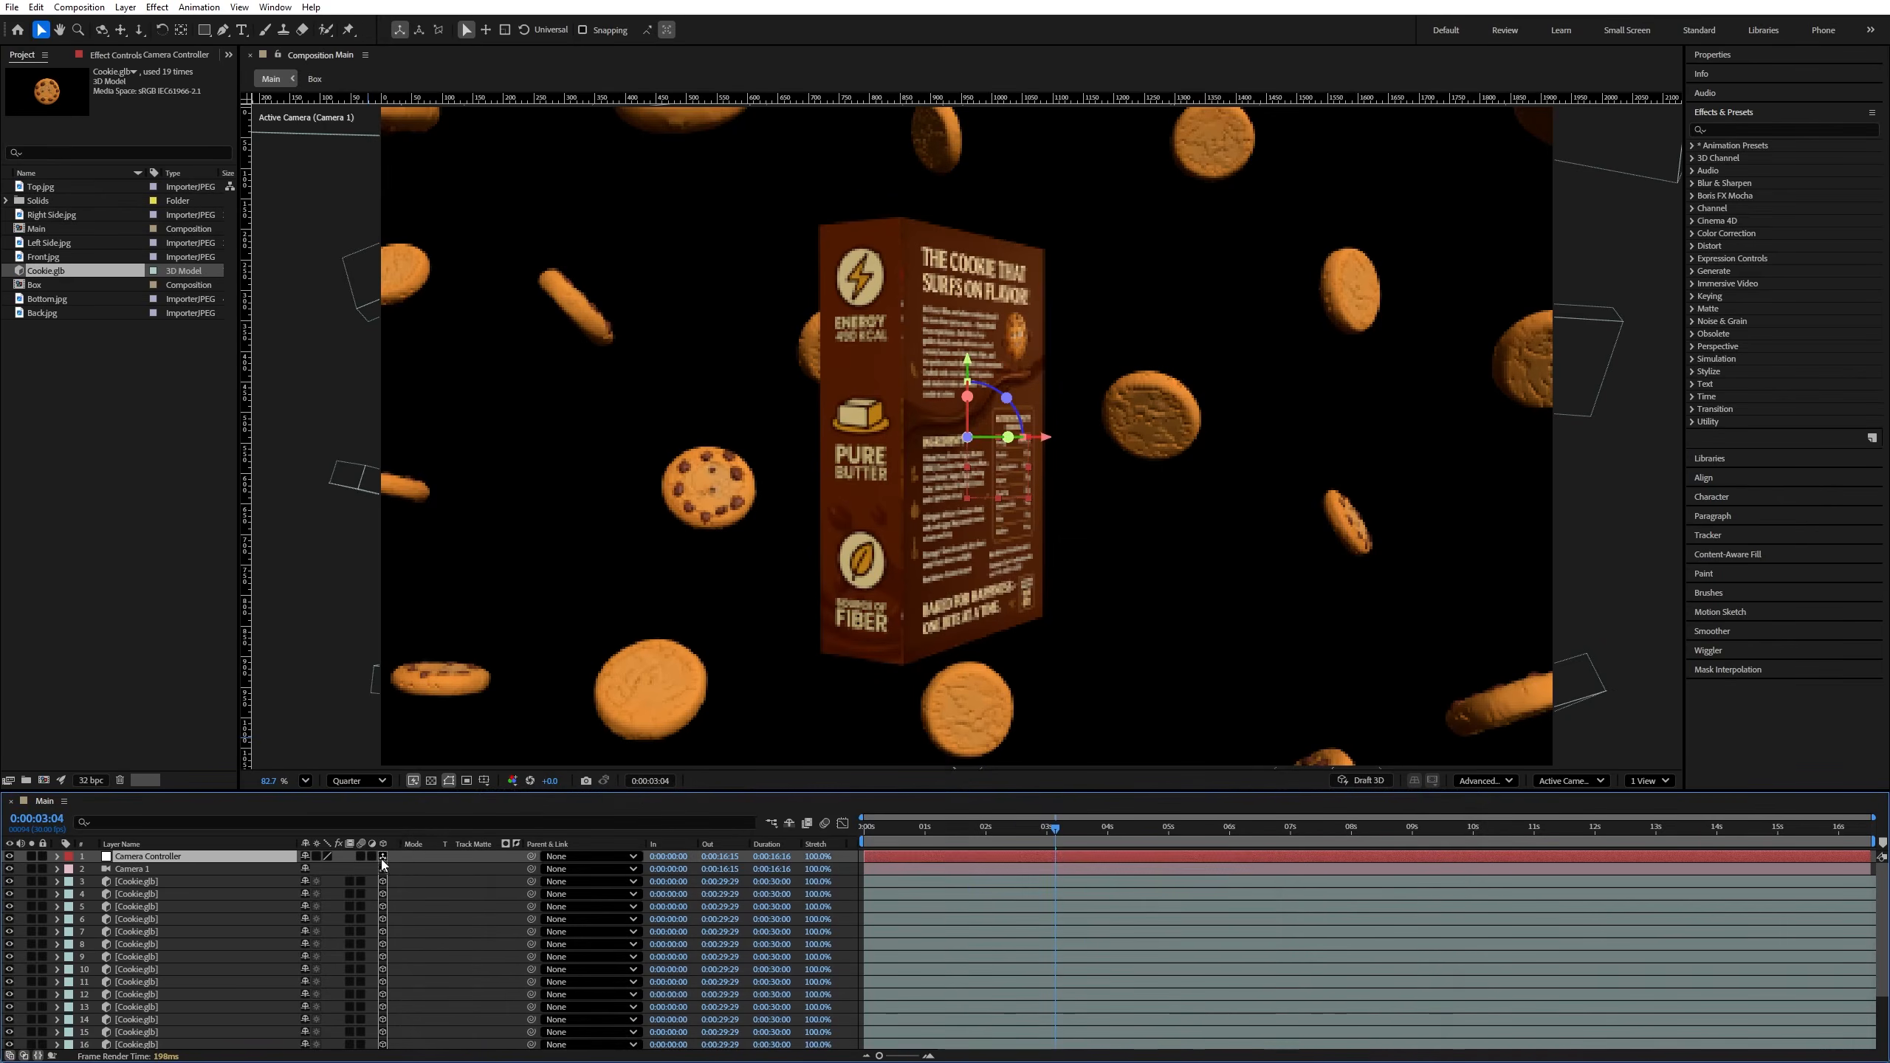
pyautogui.click(198, 869)
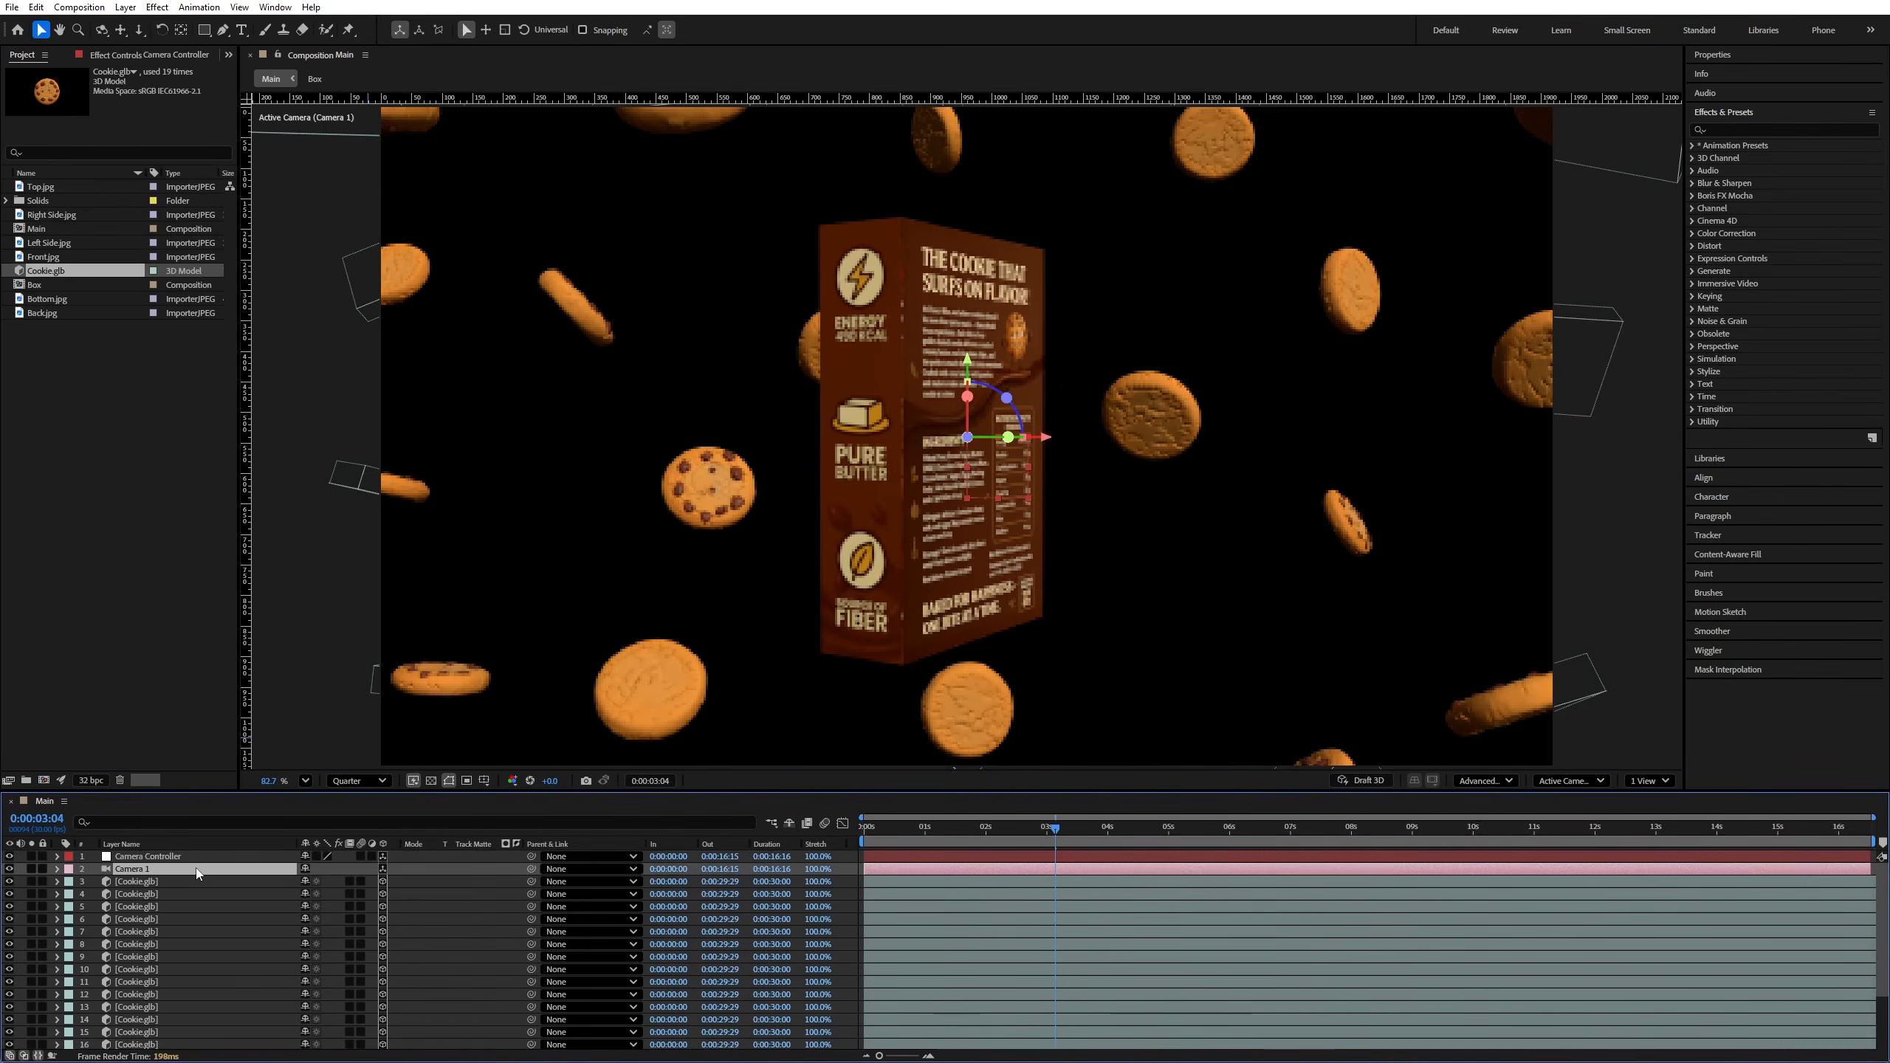
pyautogui.moveTo(531, 868); pyautogui.dragTo(150, 857)
pyautogui.click(151, 857)
# Step: Add a Position keyframe to the Camera Controller at 0:00:01:17
pyautogui.scroll(-2, 525, 640)
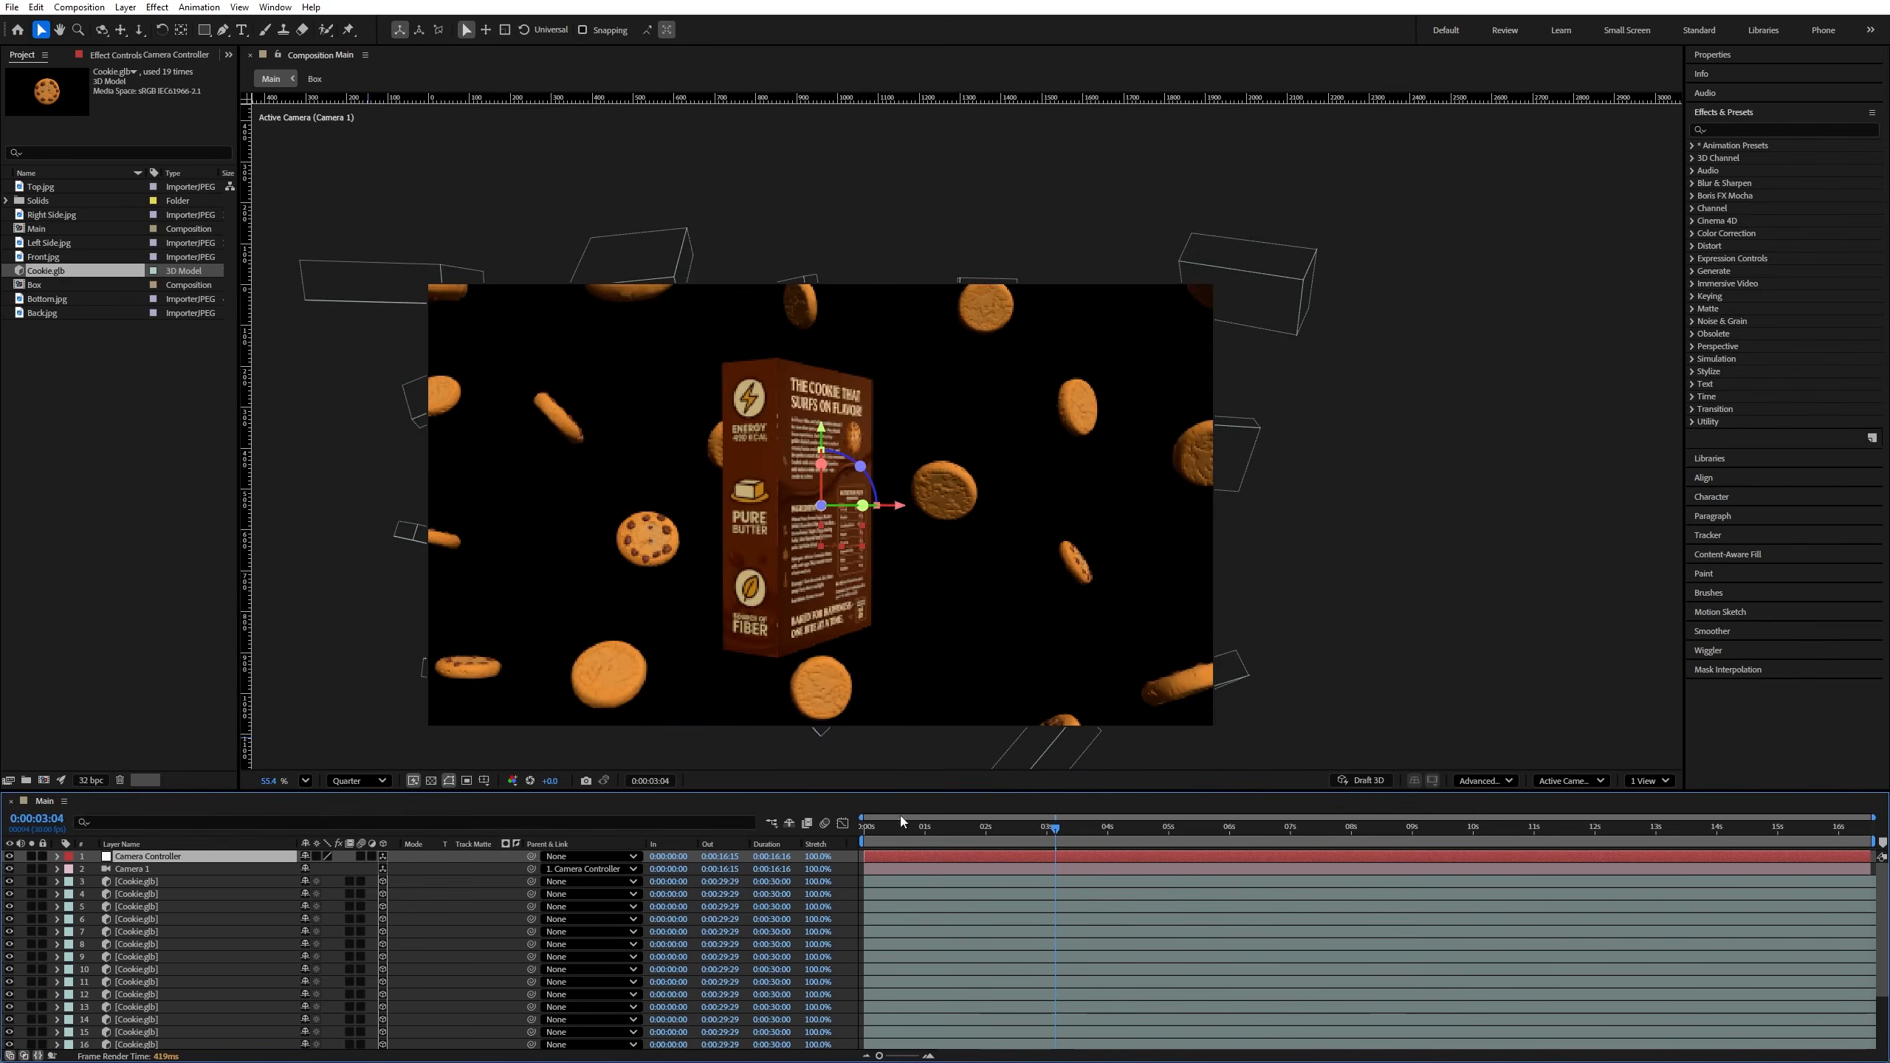
pyautogui.moveTo(941, 827); pyautogui.dragTo(958, 832)
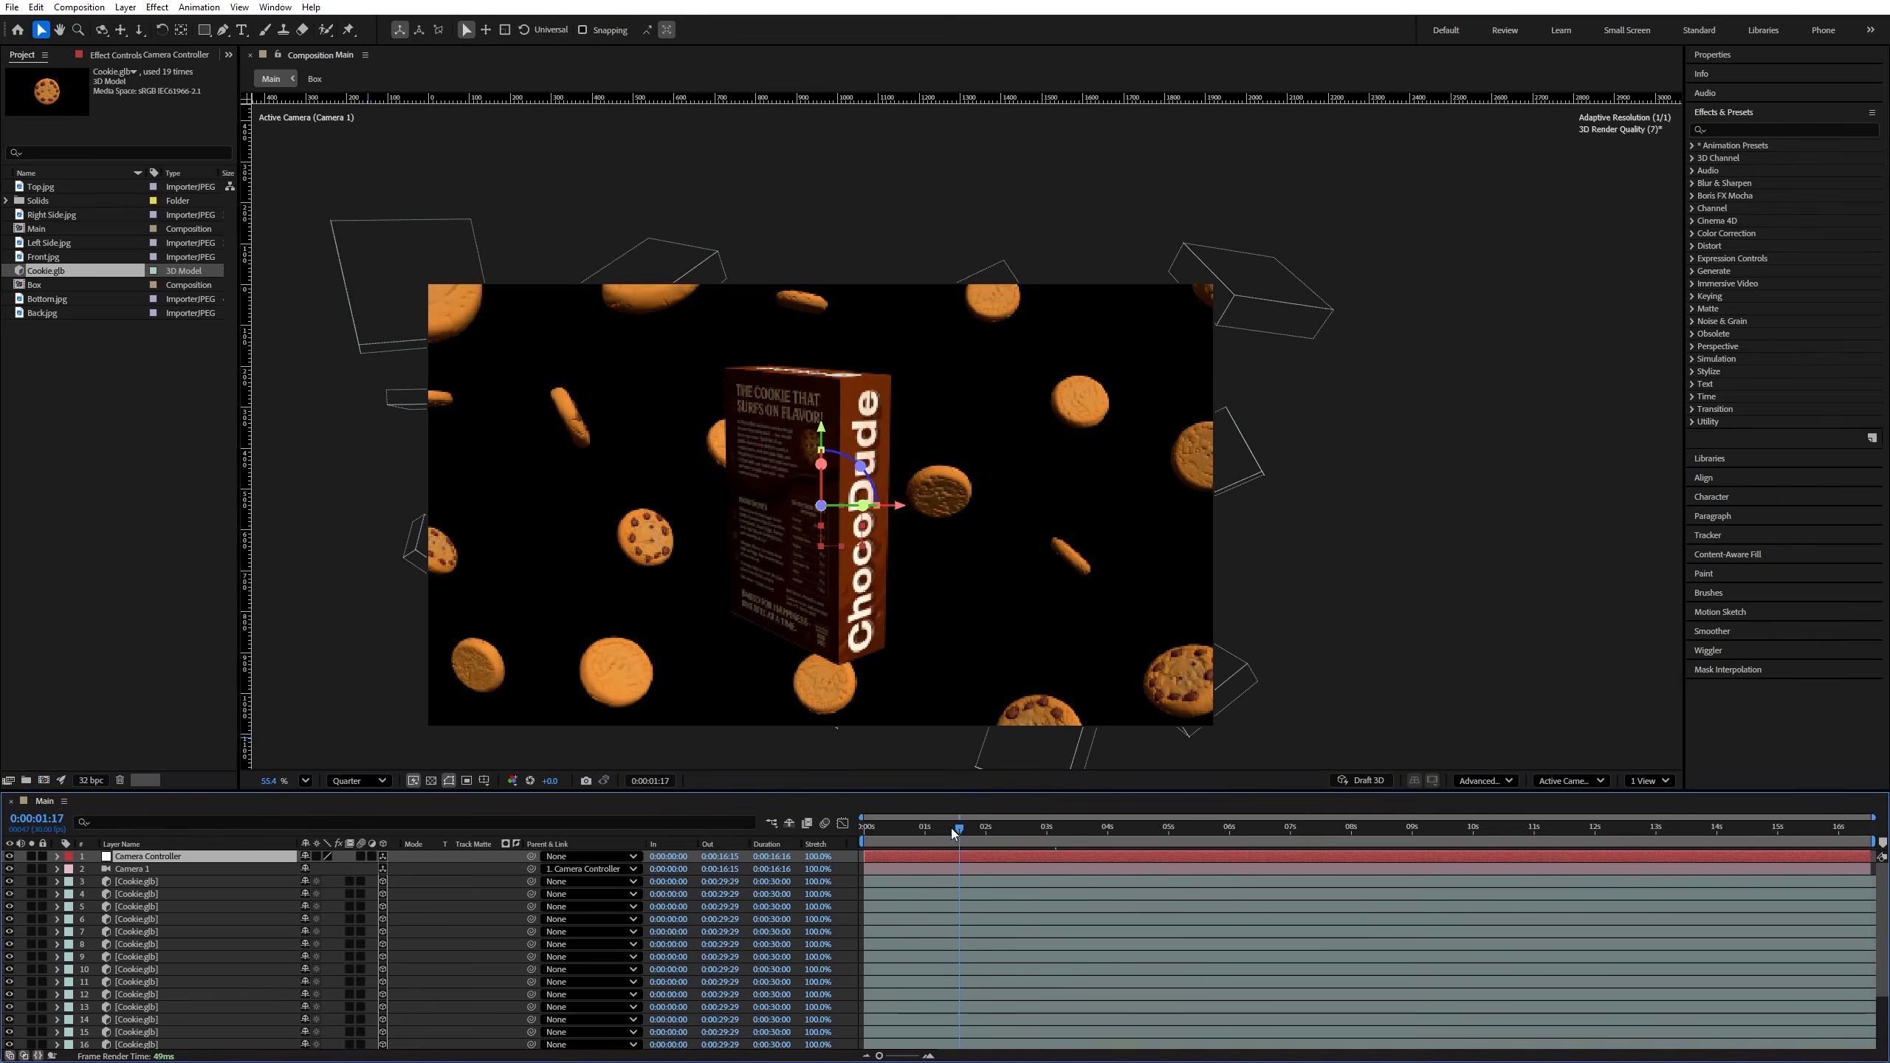
pyautogui.press('p')
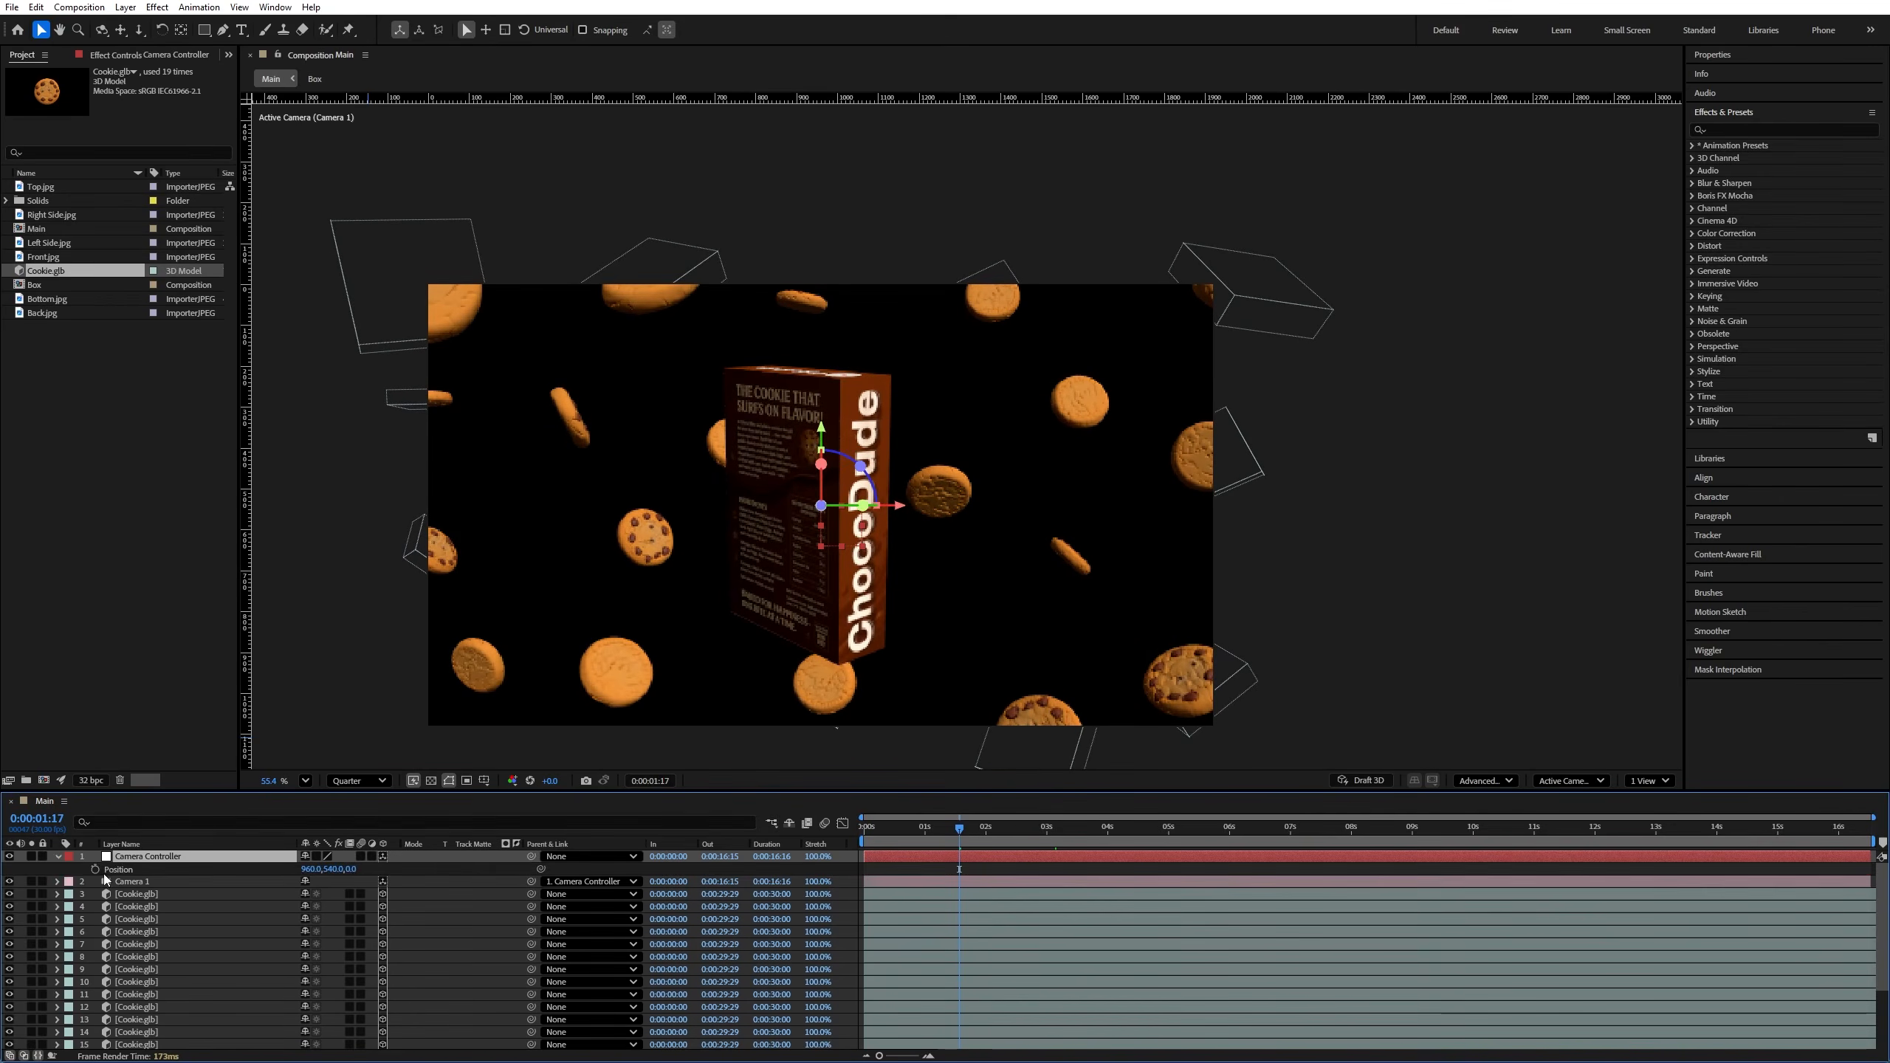
pyautogui.click(95, 867)
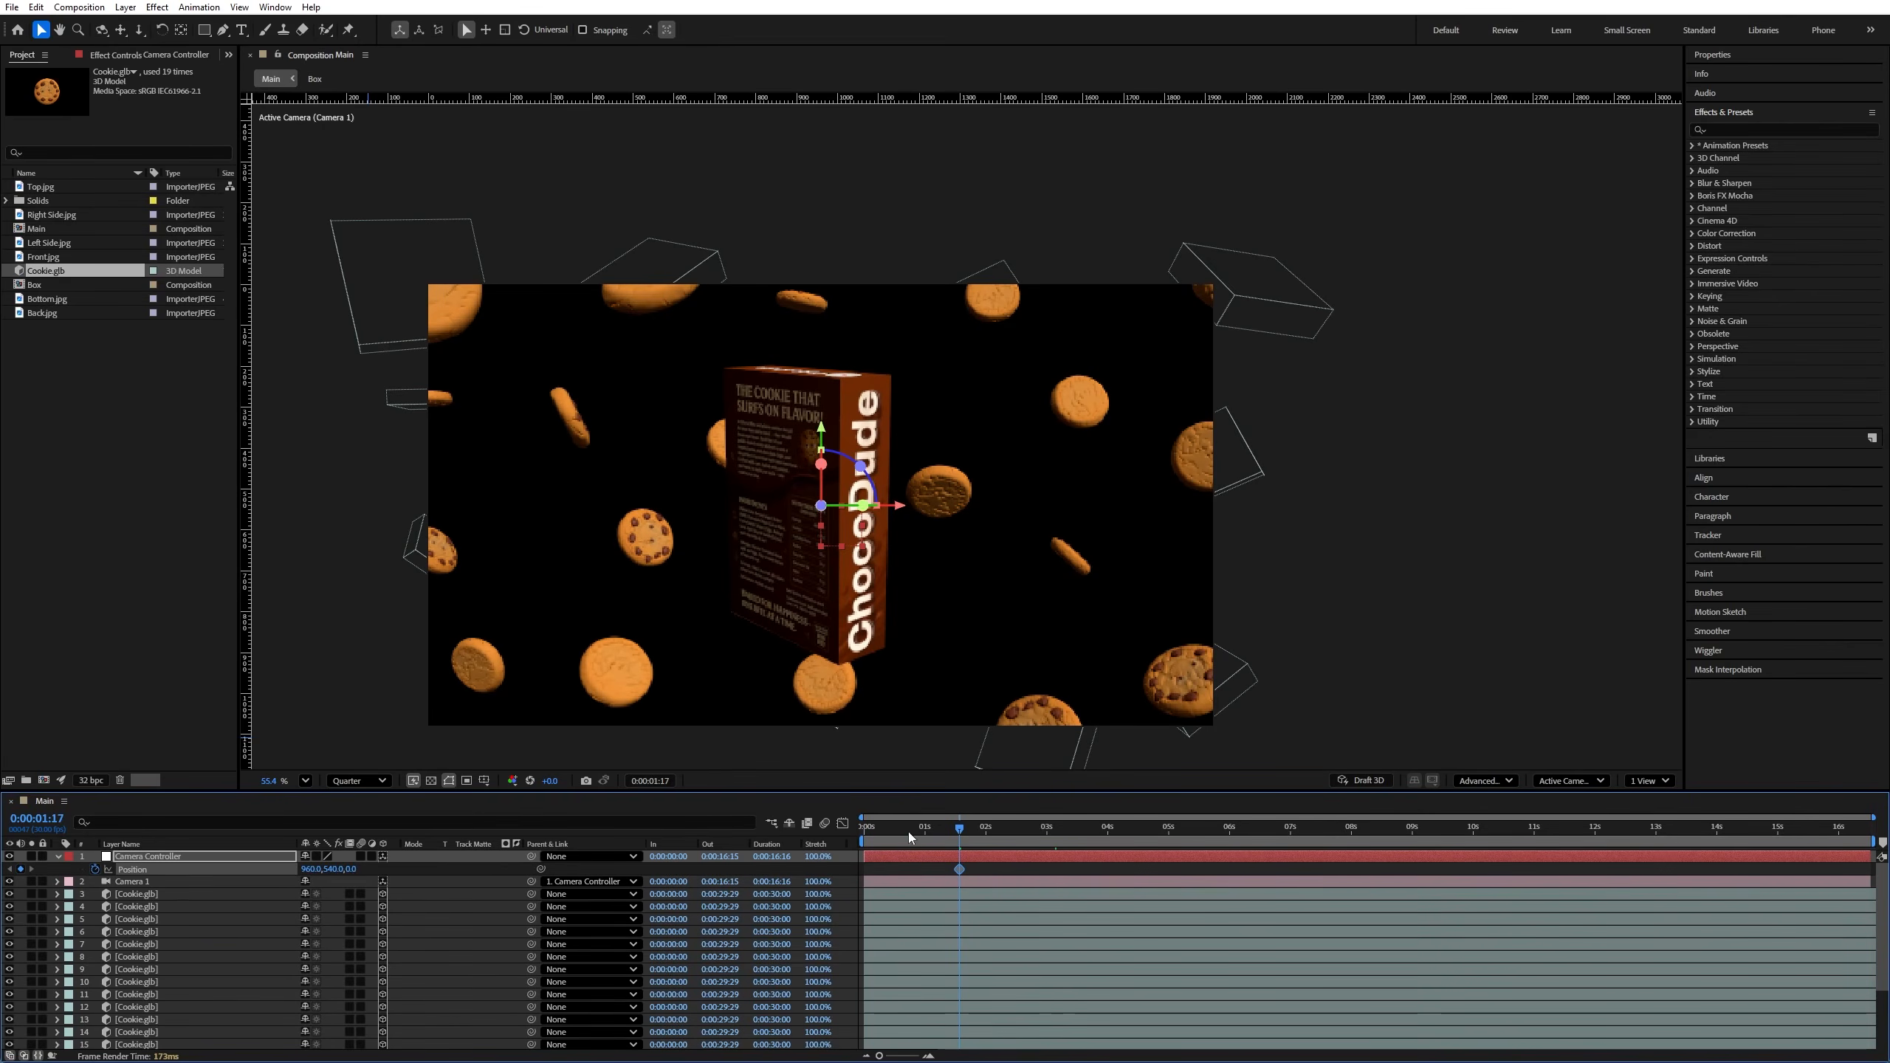
# Step: Keyframe the Camera Controller's Z position at -1009 on the first frame to pull the camera back
pyautogui.press('Home')
pyautogui.moveTo(350, 869); pyautogui.dragTo(27, 912)
pyautogui.moveTo(354, 871); pyautogui.dragTo(12, 908)
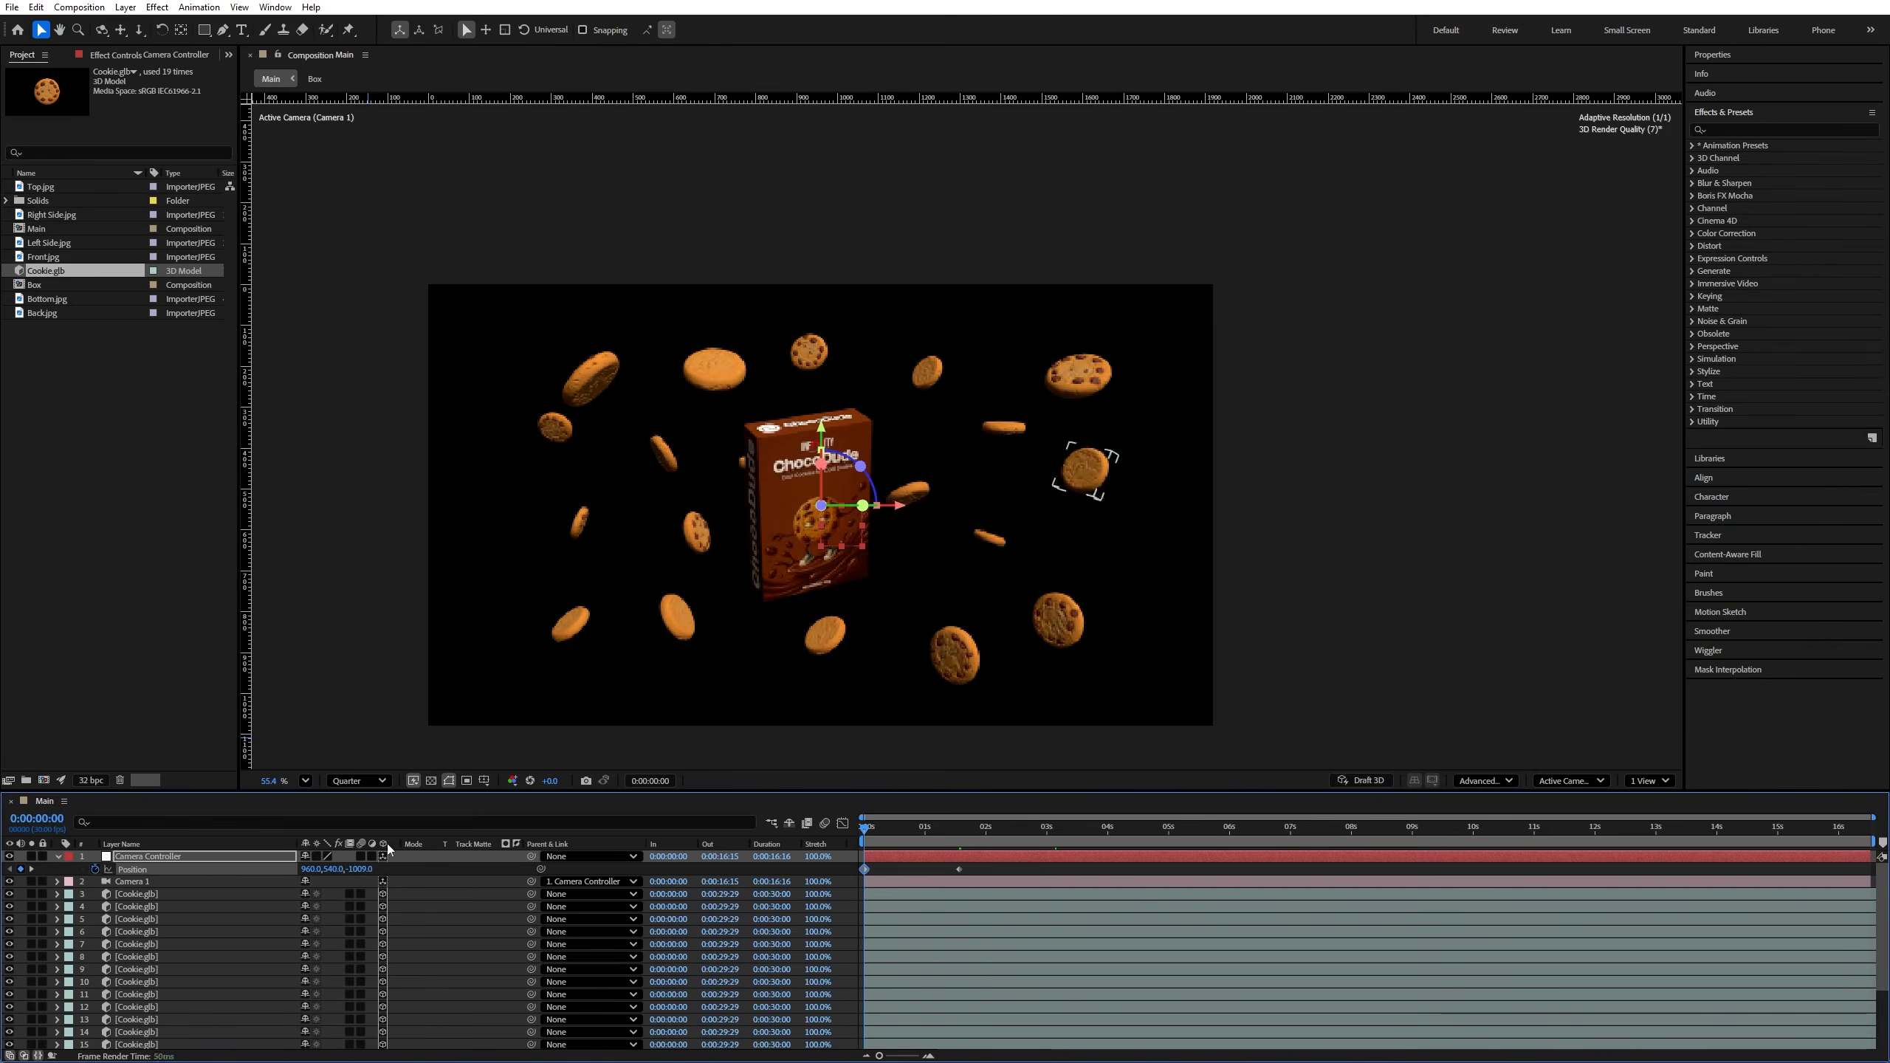
pyautogui.click(396, 866)
# Step: Fit the composition in the viewer and set the preview resolution to Full
pyautogui.click(305, 781)
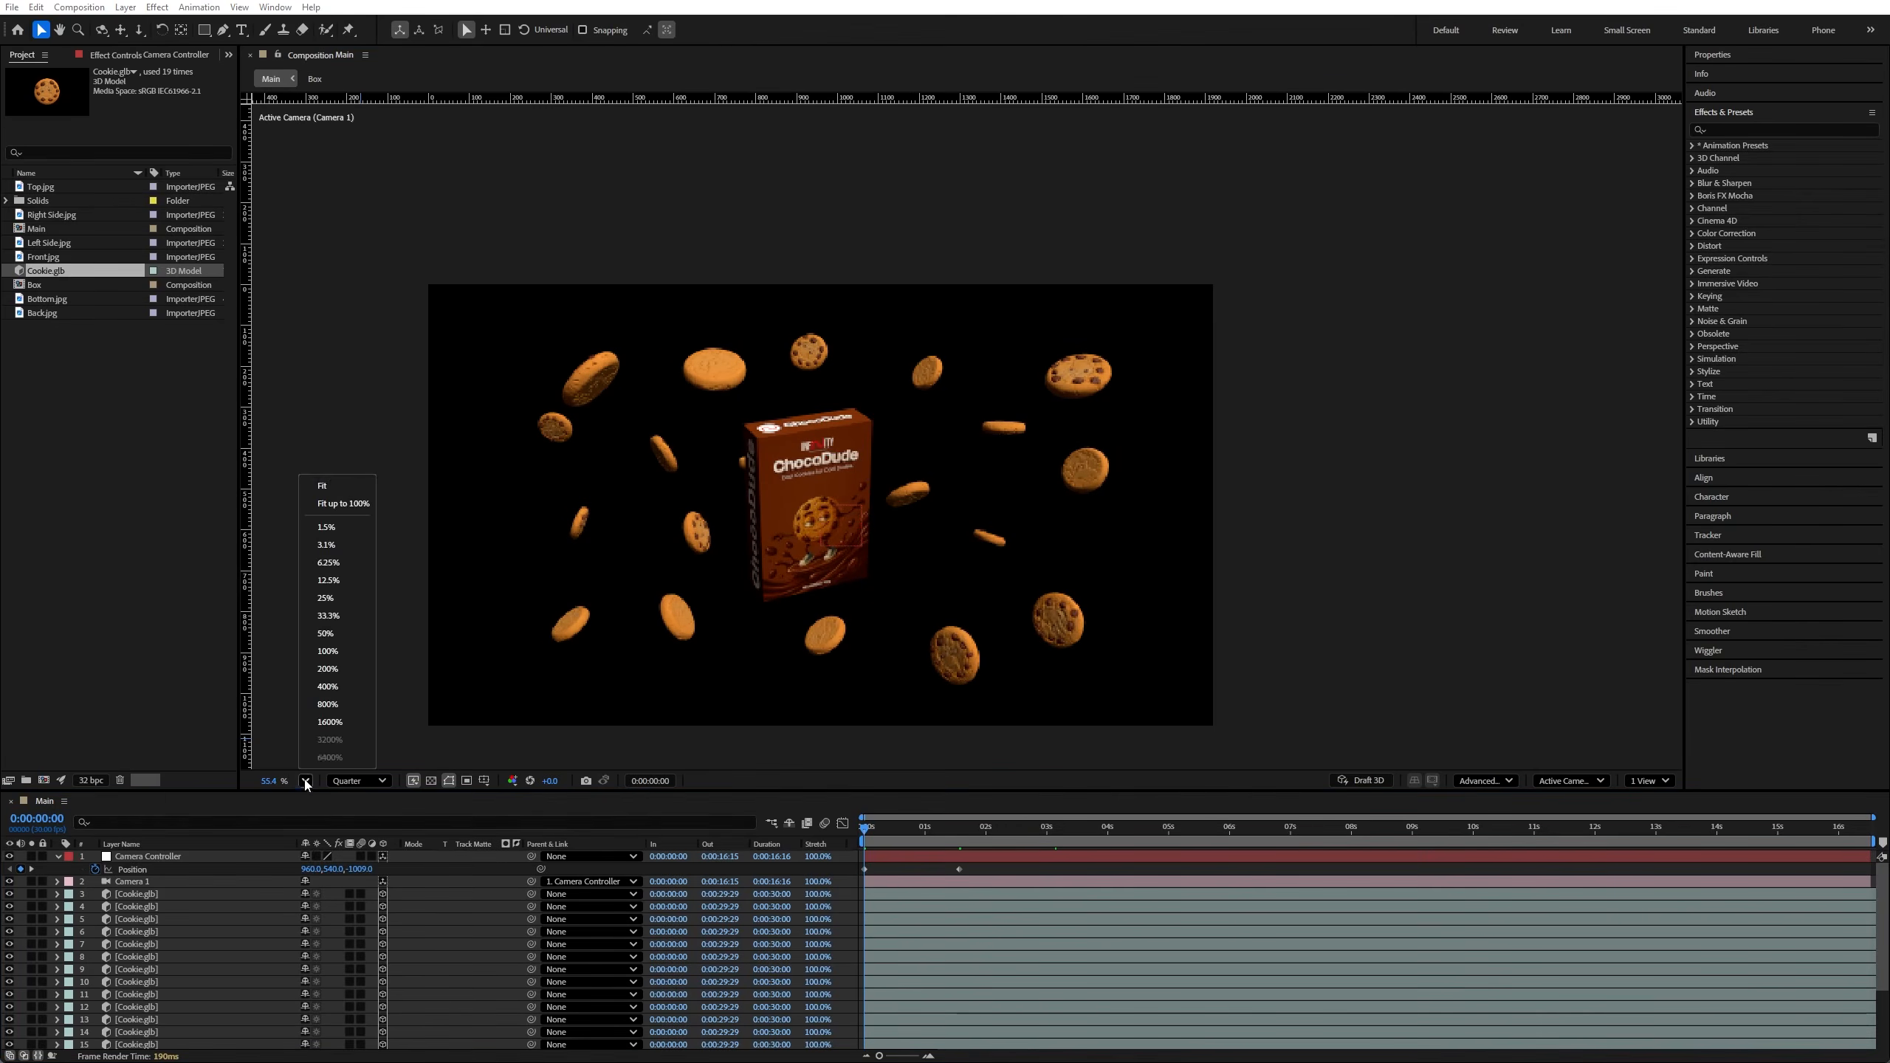
pyautogui.click(331, 485)
pyautogui.click(381, 782)
pyautogui.click(381, 809)
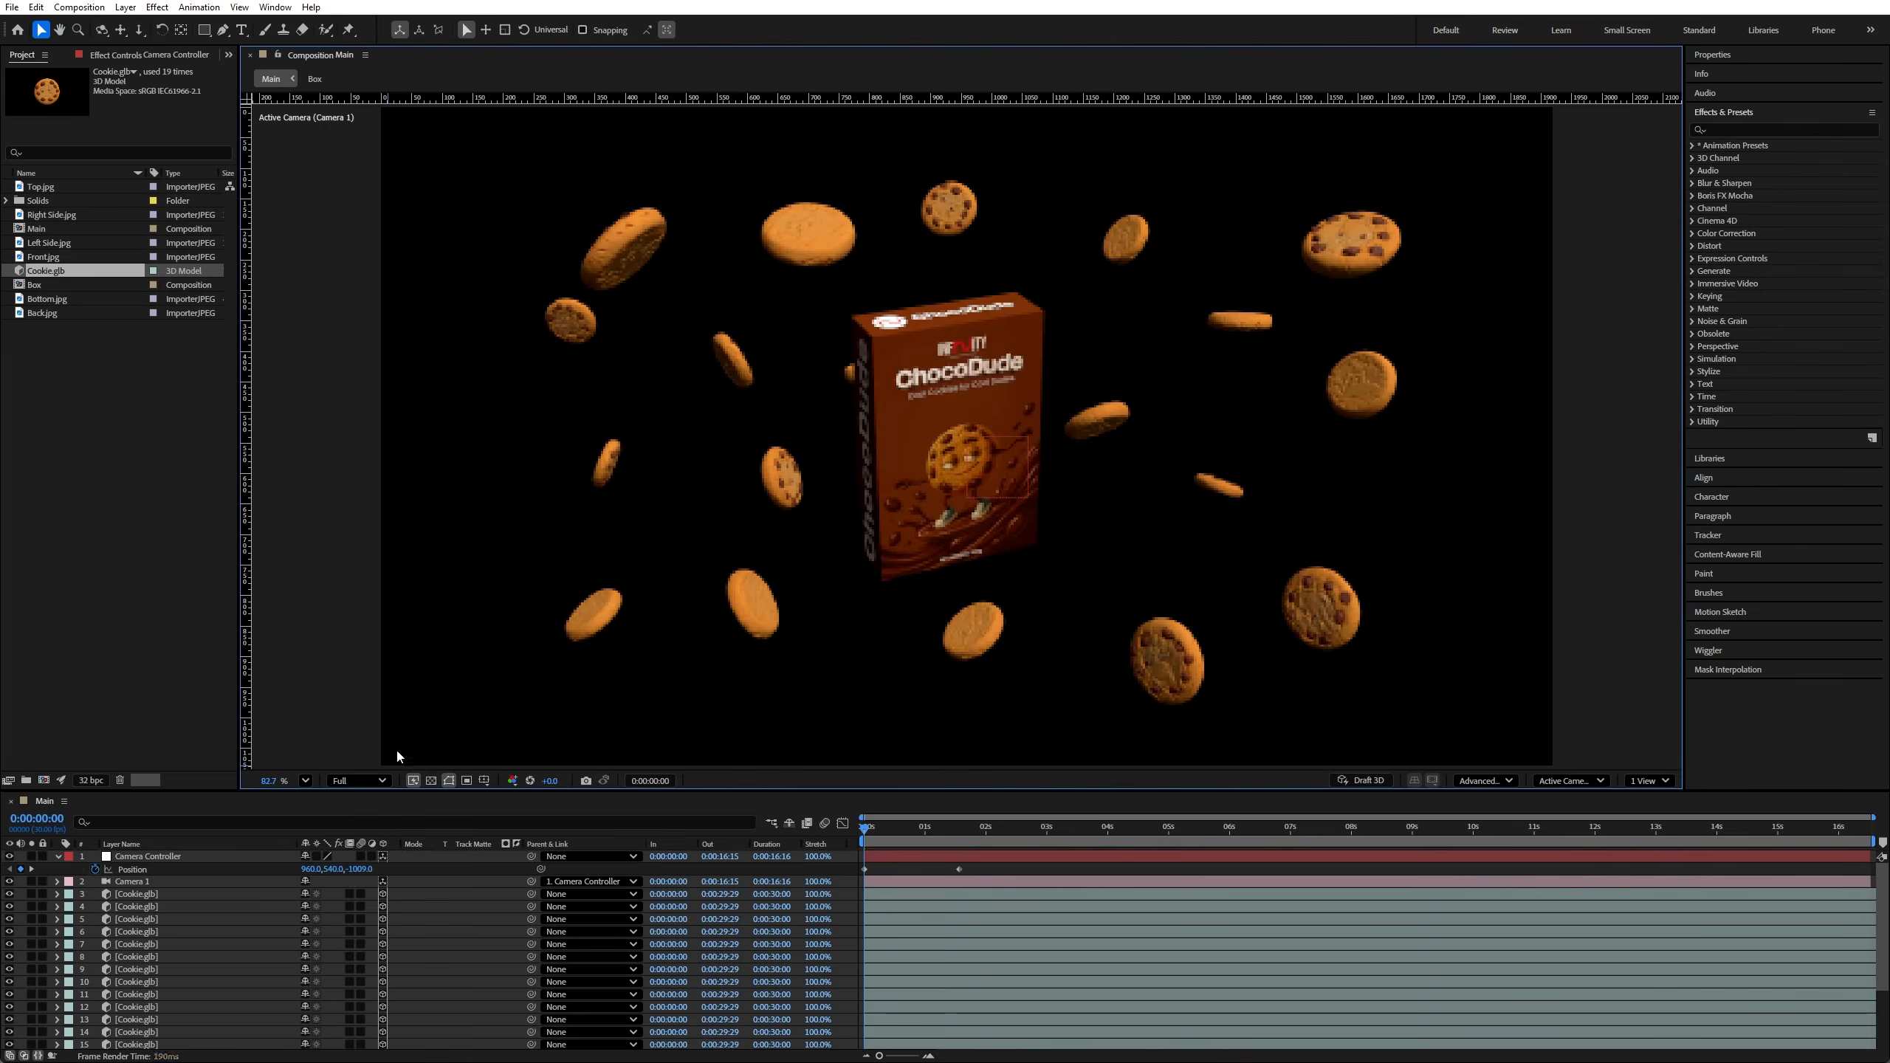
# Step: Nudge the upper-left cookie upward, then duplicate the small cookie below it and place the copy near the frame's left edge
pyautogui.moveTo(624, 247); pyautogui.dragTo(641, 219)
pyautogui.click(572, 319)
pyautogui.hotkey('ctrl', 'd')
pyautogui.moveTo(573, 337); pyautogui.dragTo(446, 411)
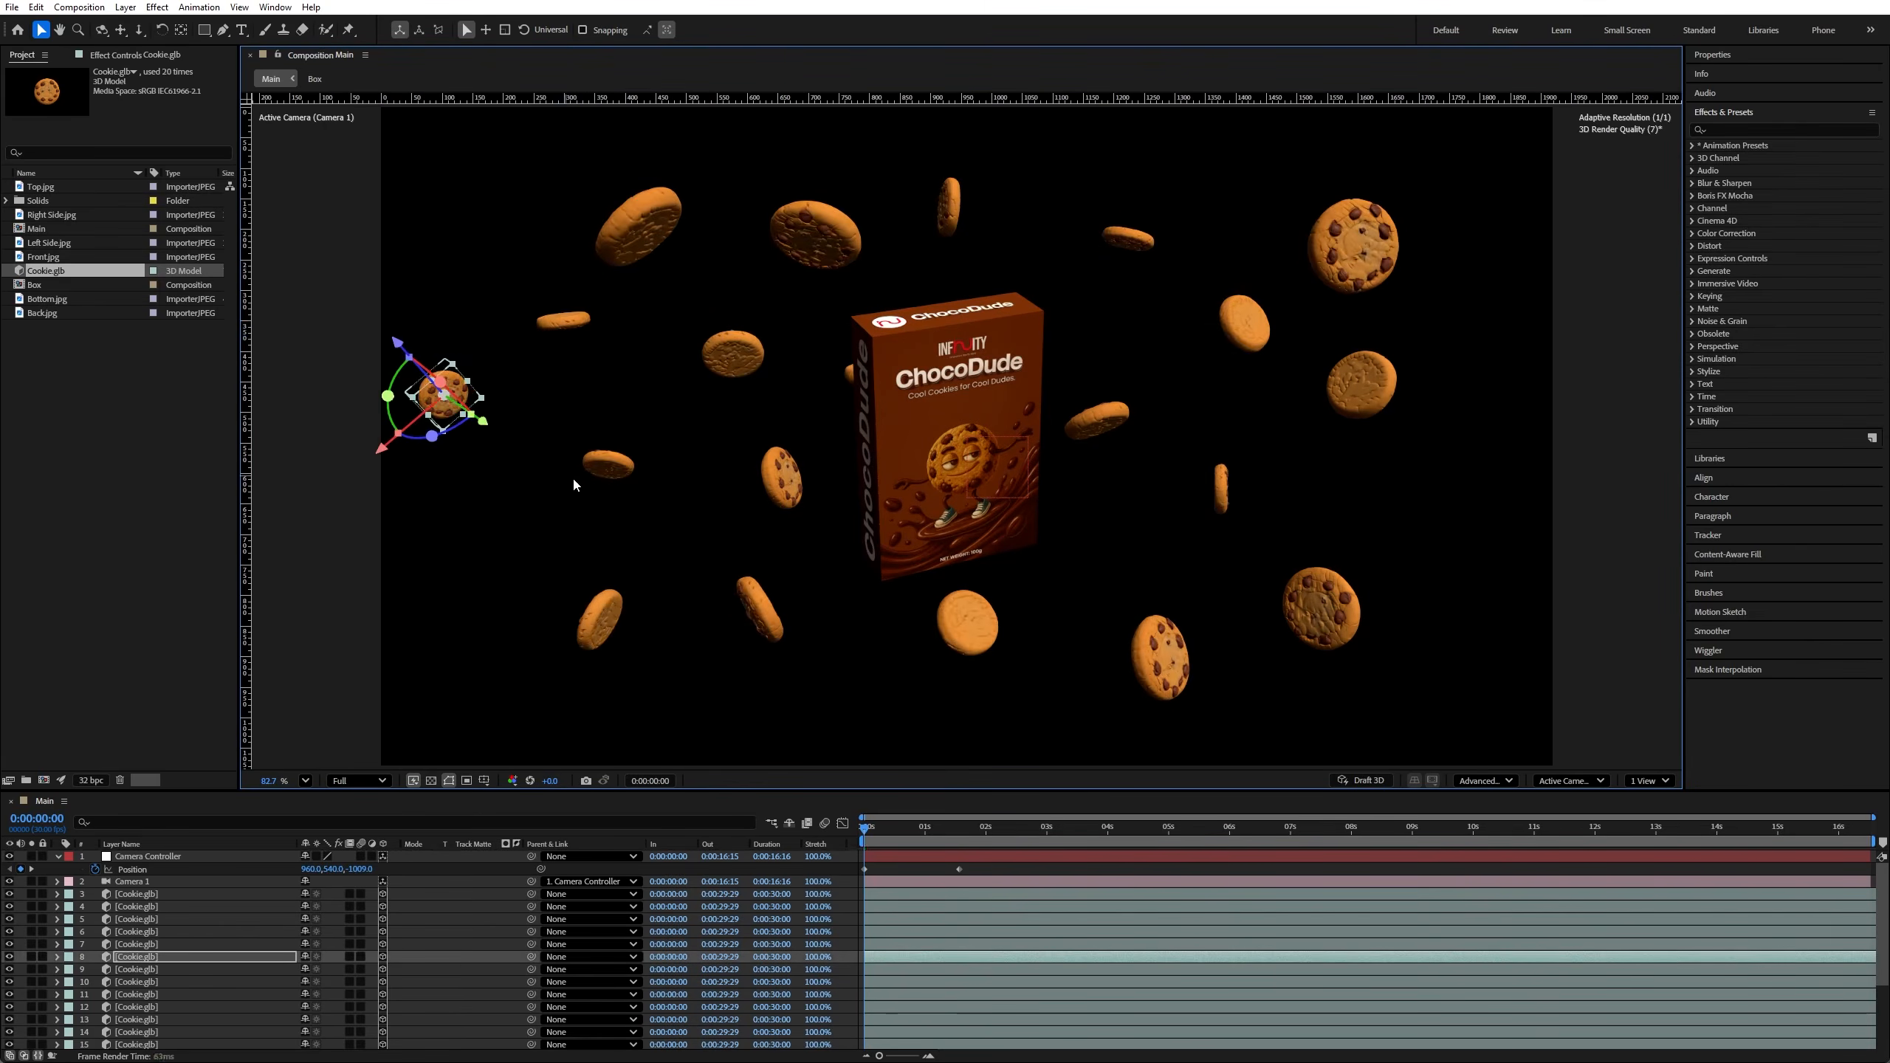
# Step: Duplicate the two lower cookies left of the box and place the copies near the left edge and lower-left corner
pyautogui.click(607, 465)
pyautogui.hotkey('ctrl', 'd')
pyautogui.moveTo(587, 469); pyautogui.dragTo(428, 530)
pyautogui.click(581, 626)
pyautogui.hotkey('ctrl', 'd')
pyautogui.moveTo(549, 640); pyautogui.dragTo(405, 724)
# Step: Duplicate the large upper-left cookie onto the frame's left edge and the left-edge cookie onto the top edge
pyautogui.click(641, 237)
pyautogui.hotkey('ctrl', 'd')
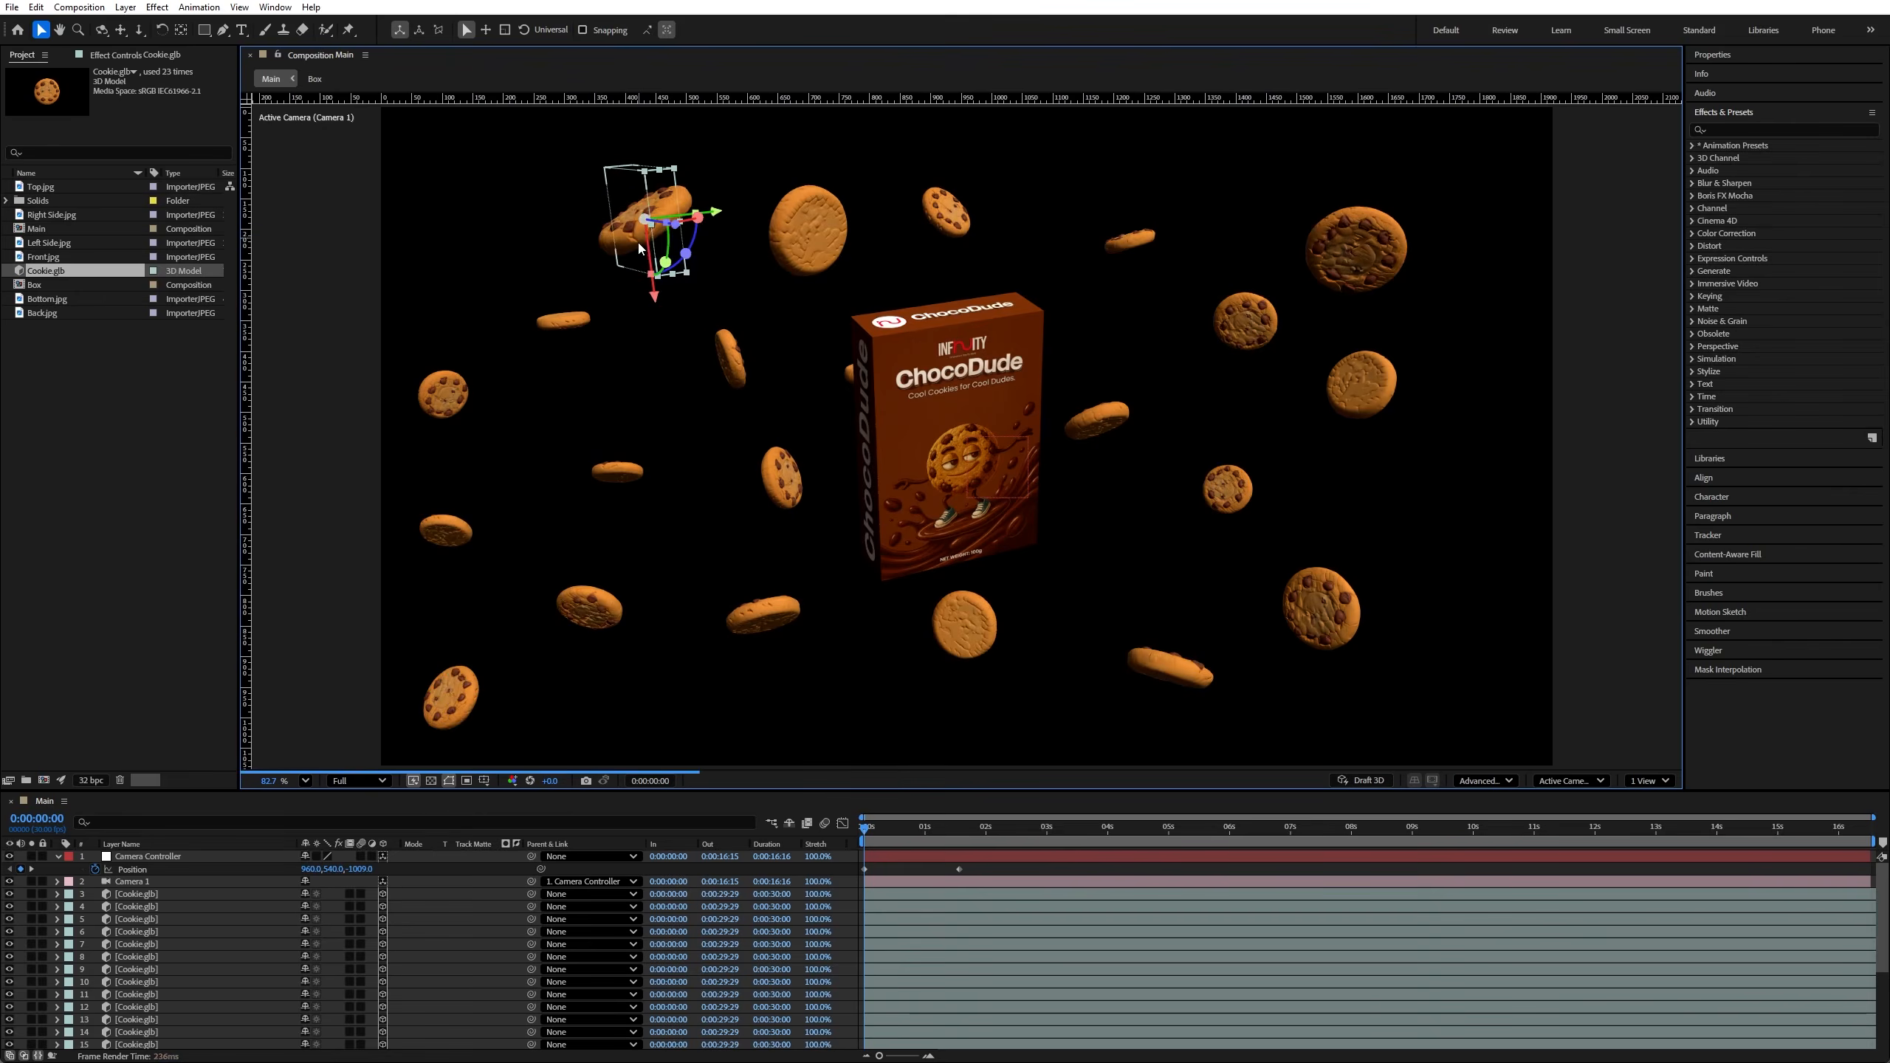
pyautogui.moveTo(636, 203); pyautogui.dragTo(356, 186)
pyautogui.click(445, 388)
pyautogui.hotkey('ctrl', 'd')
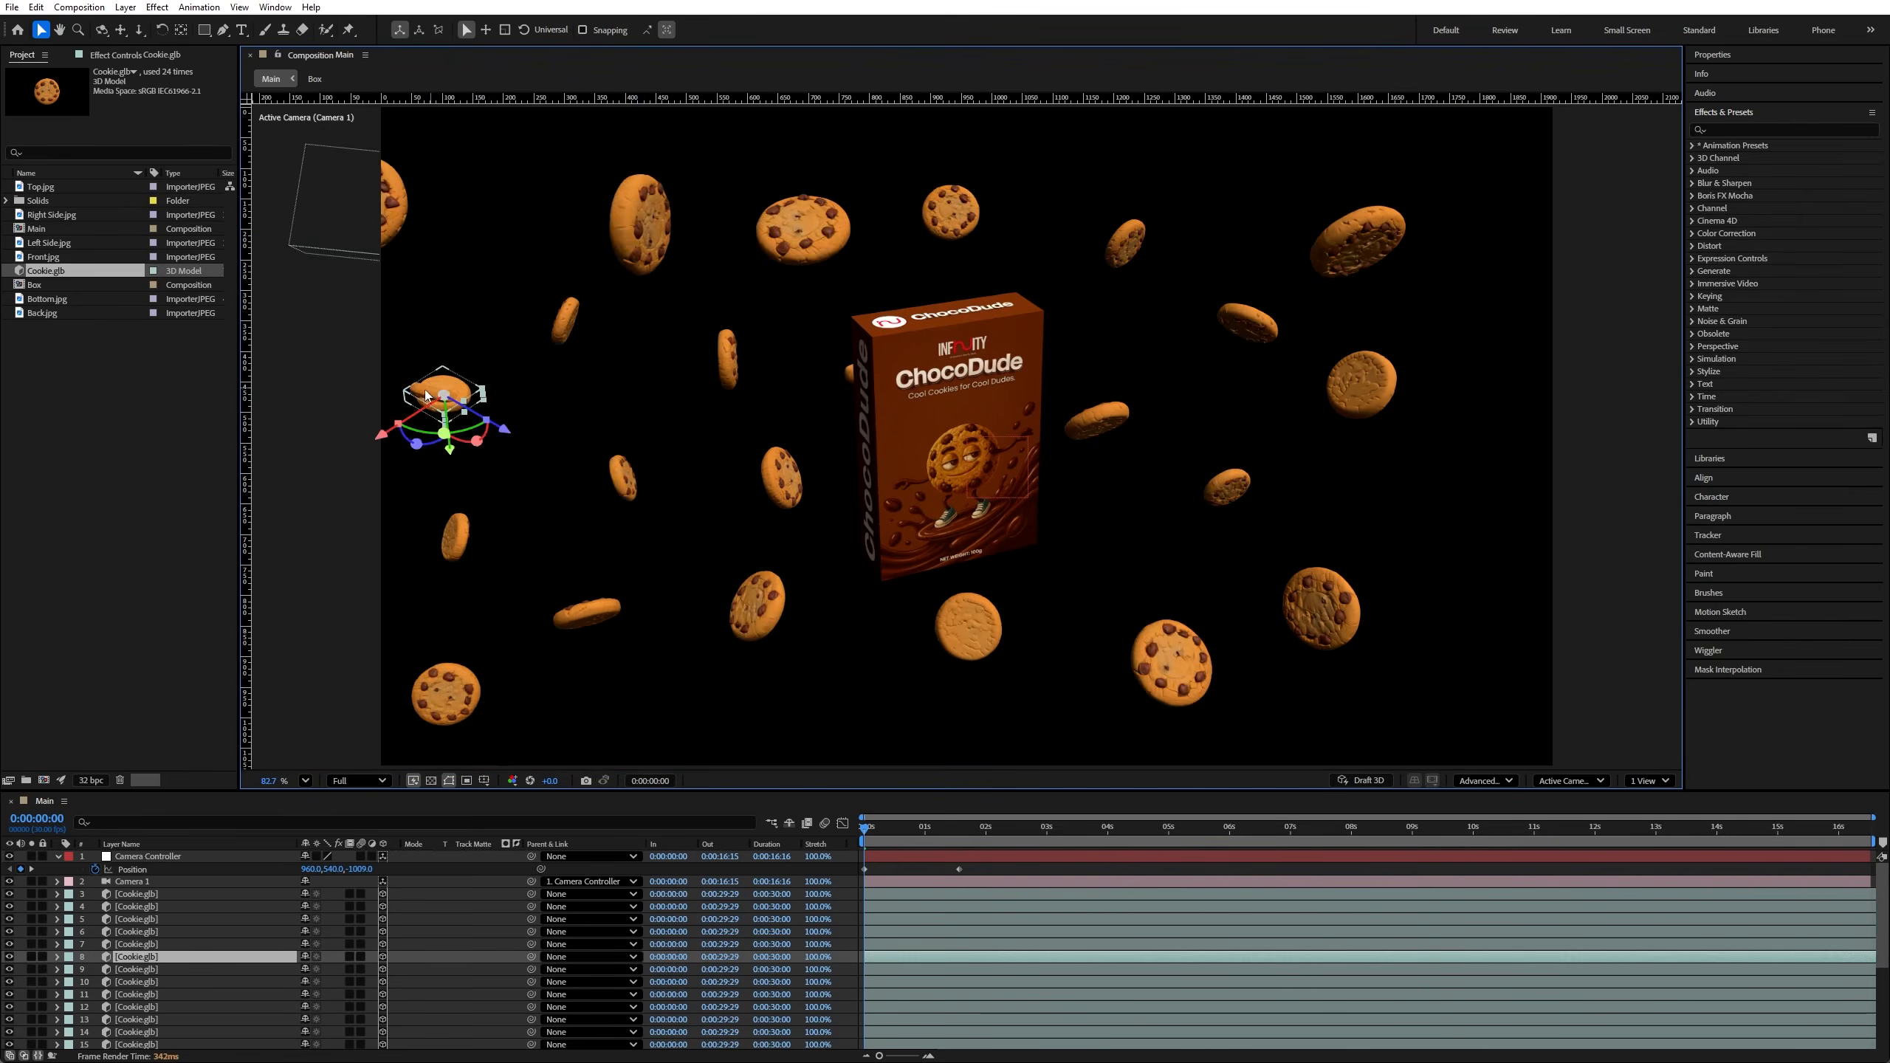
pyautogui.moveTo(445, 388); pyautogui.dragTo(523, 119)
# Step: Set the Z Rotation of the lower cookie near the frame's left edge to 41°
pyautogui.scroll(-1, 507, 182)
pyautogui.click(463, 490)
pyautogui.press('r')
pyautogui.click(322, 1021)
pyautogui.click(322, 1032)
pyautogui.scroll(-1, 321, 1032)
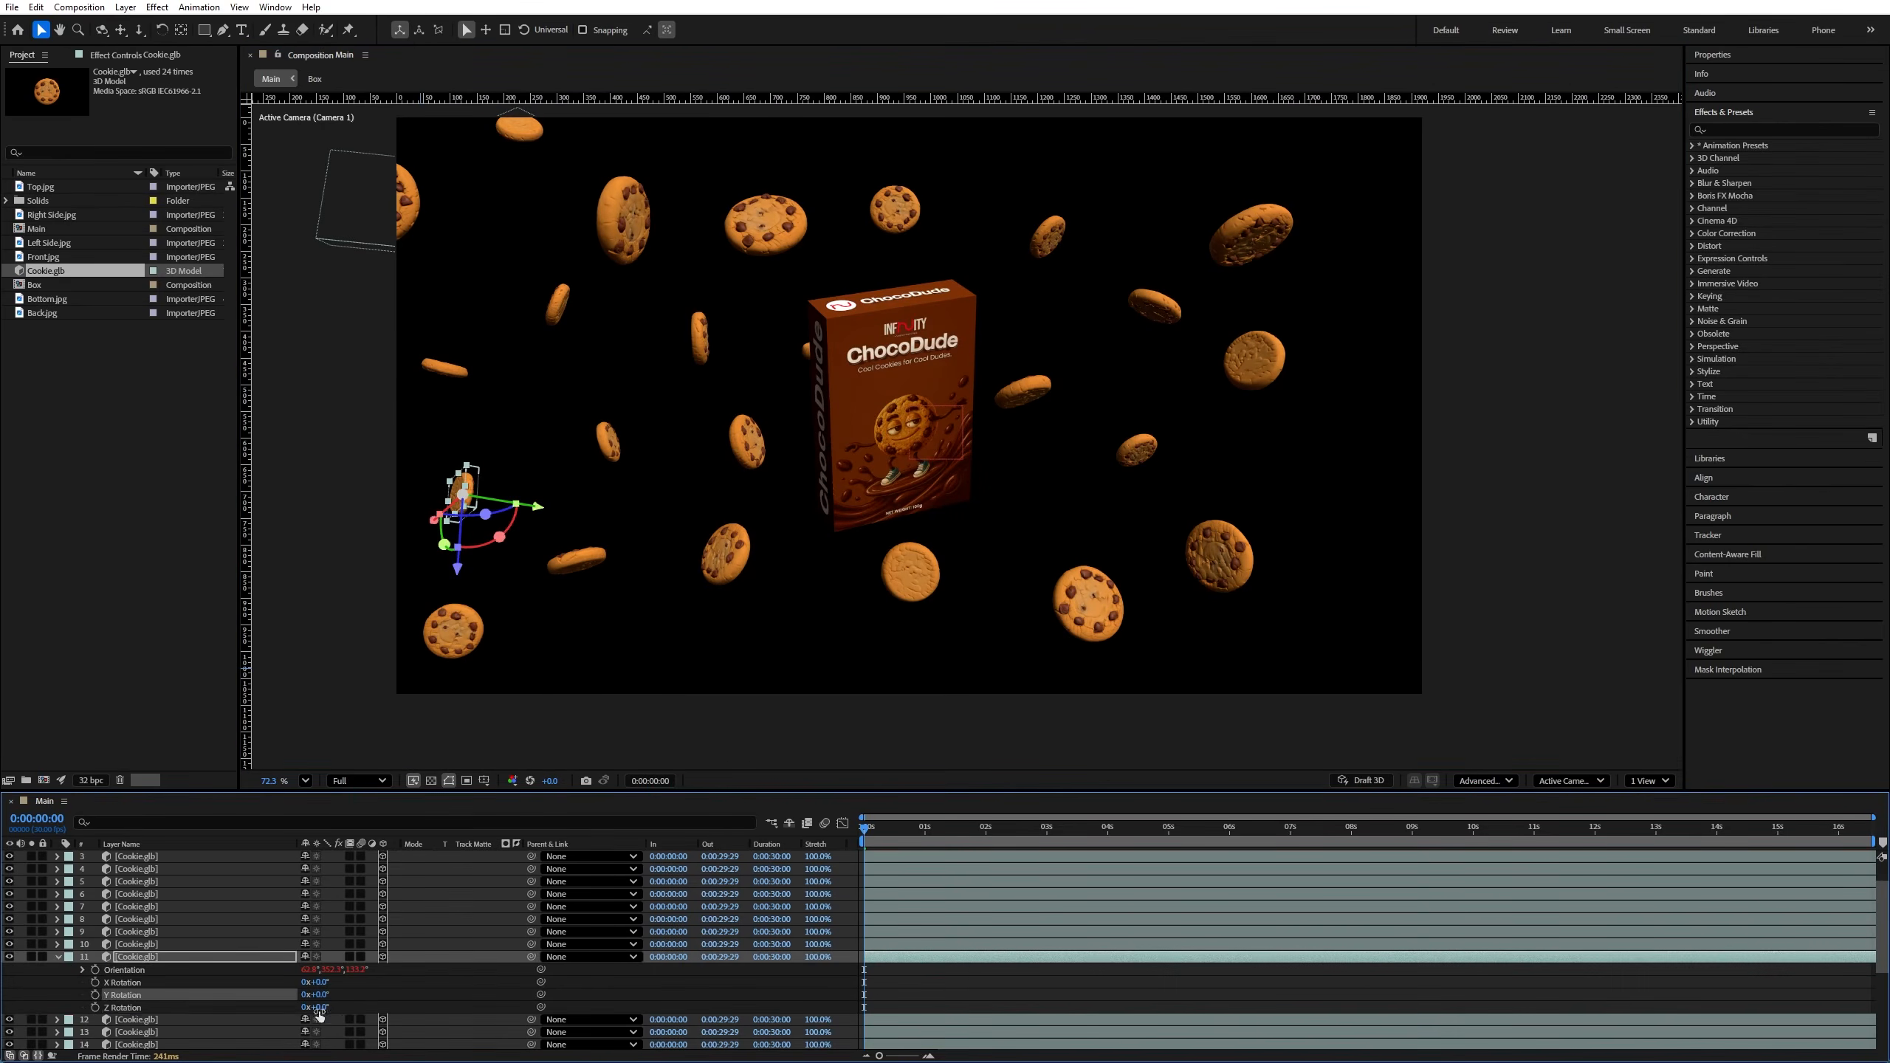
pyautogui.moveTo(320, 1008); pyautogui.dragTo(365, 1007)
# Step: Duplicate the cookies at the lower left of and directly below the box, placing the copies along the bottom edge
pyautogui.click(629, 208)
pyautogui.click(715, 558)
pyautogui.hotkey('ctrl', 'd')
pyautogui.moveTo(713, 553); pyautogui.dragTo(632, 704)
pyautogui.click(909, 570)
pyautogui.hotkey('ctrl', 'd')
pyautogui.moveTo(910, 570); pyautogui.dragTo(812, 686)
# Step: Duplicate the lower-right cookies and place the copies along the bottom edge, in the lower-right corner and on the right edge
pyautogui.click(1086, 607)
pyautogui.hotkey('ctrl', 'd')
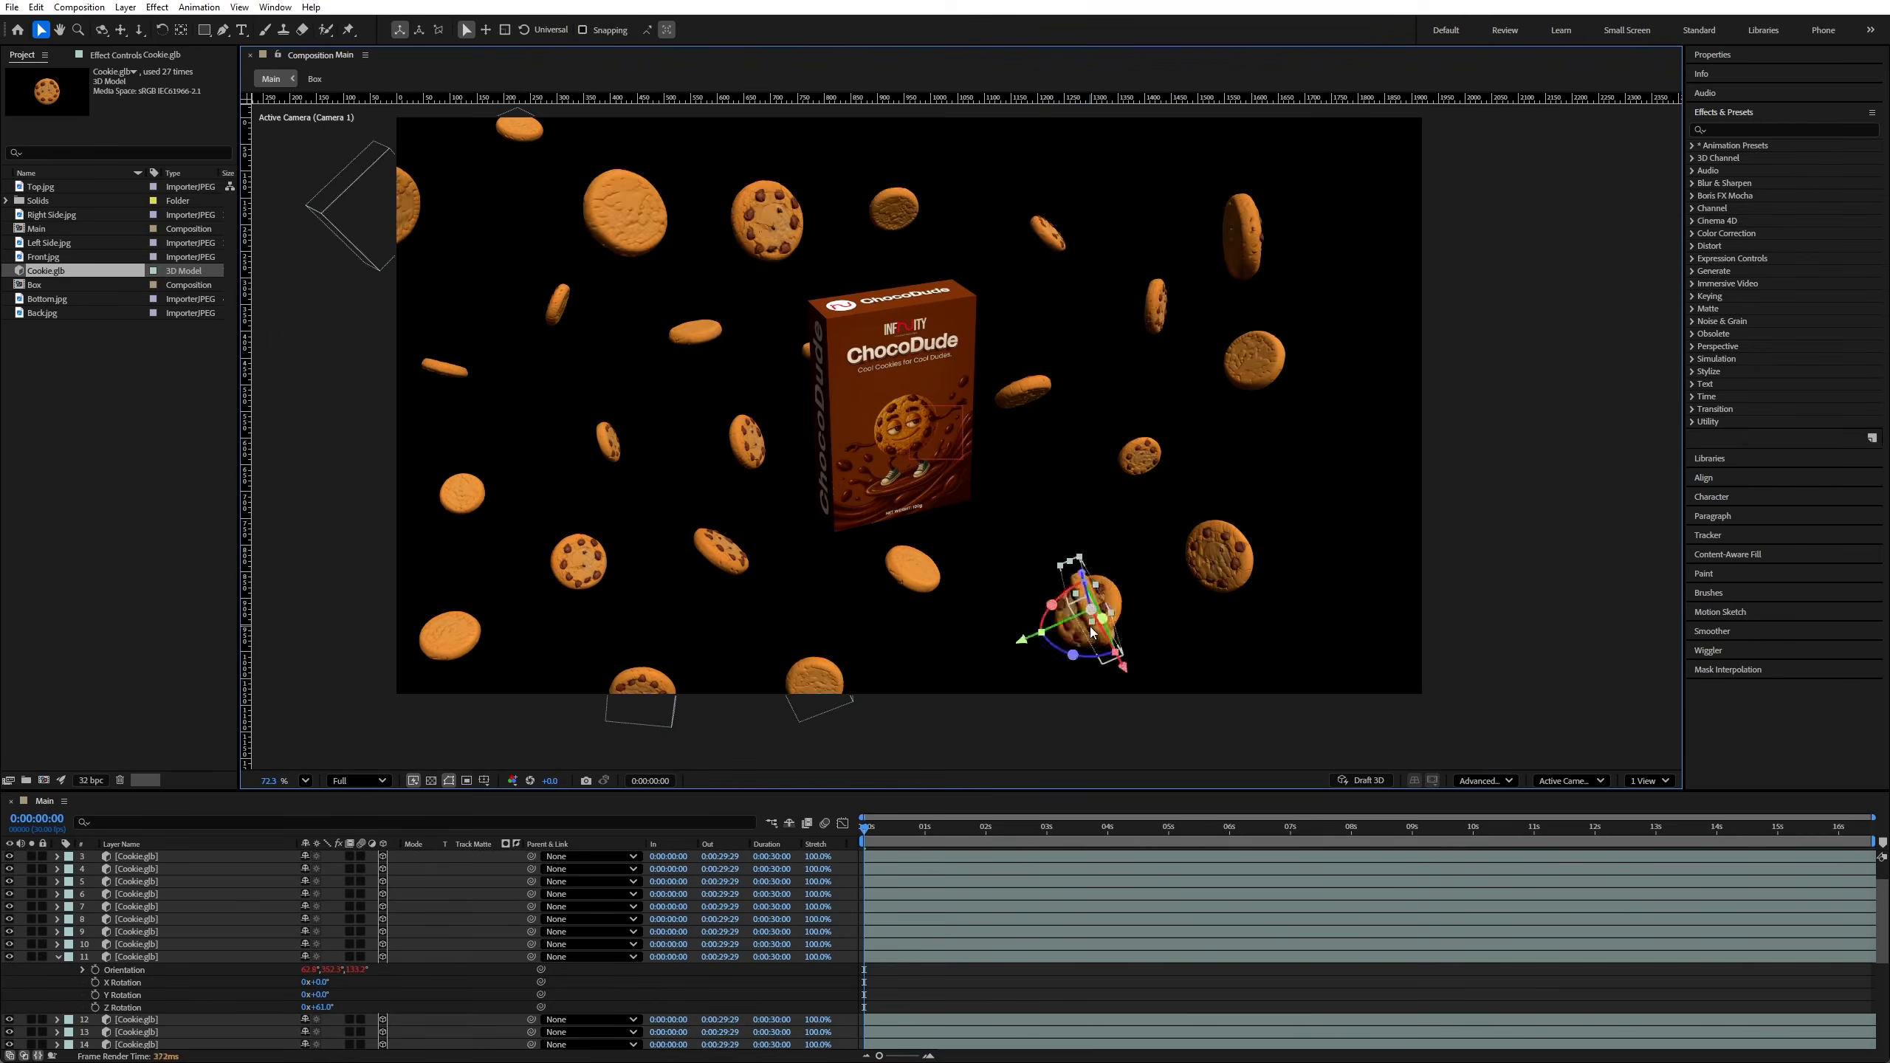
pyautogui.moveTo(1086, 607); pyautogui.dragTo(990, 678)
pyautogui.click(1215, 555)
pyautogui.moveTo(1360, 690); pyautogui.dragTo(1185, 701)
pyautogui.hotkey('ctrl', 'd')
pyautogui.moveTo(1185, 701); pyautogui.dragTo(1371, 453)
# Step: Add two duplicated cookies to the upper right, one on the right edge and one near the top-right corner
pyautogui.click(1151, 308)
pyautogui.hotkey('ctrl', 'd')
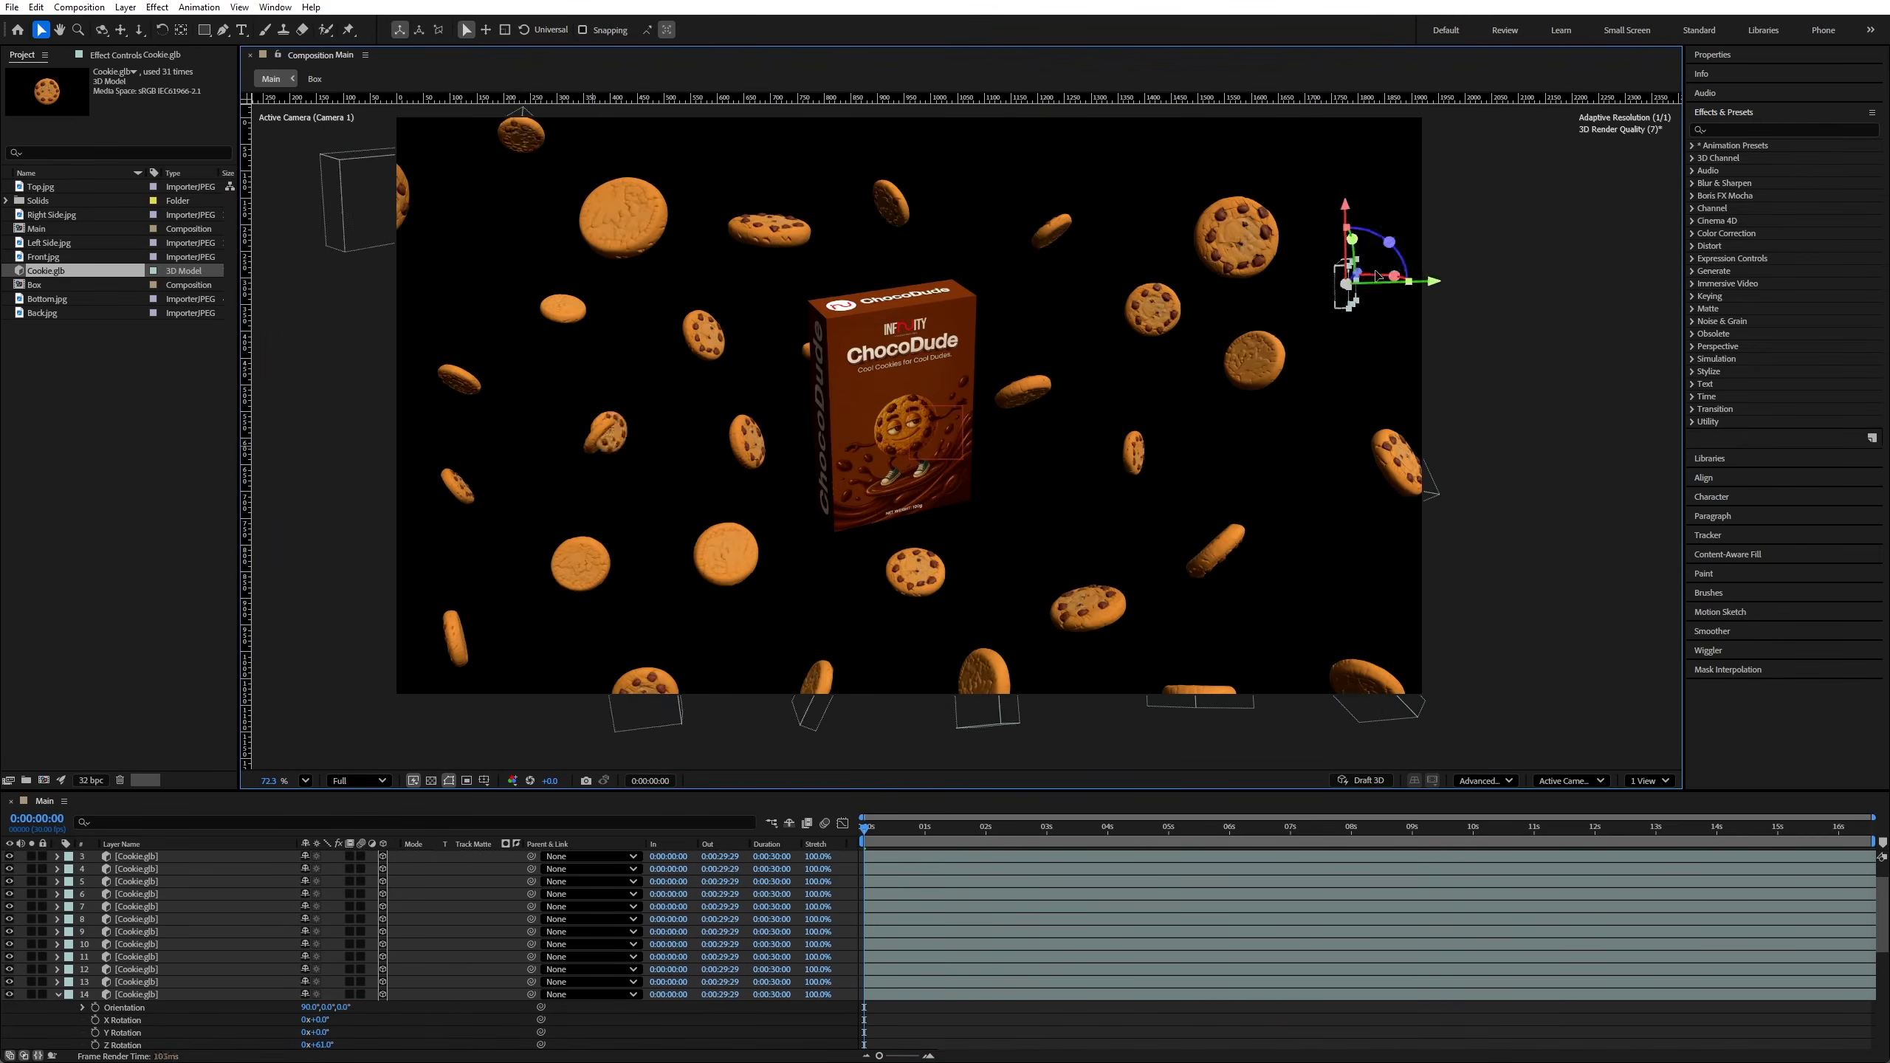
pyautogui.moveTo(1152, 308); pyautogui.dragTo(1423, 249)
pyautogui.click(450, 374)
pyautogui.hotkey('ctrl', 'd')
pyautogui.moveTo(456, 378); pyautogui.dragTo(1382, 165)
# Step: Duplicate cookies above and right of the box and spread three copies along the frame's top edge
pyautogui.click(1044, 261)
pyautogui.hotkey('ctrl', 'd')
pyautogui.moveTo(1044, 261); pyautogui.dragTo(1141, 154)
pyautogui.click(1270, 255)
pyautogui.hotkey('ctrl', 'd')
pyautogui.moveTo(1271, 254); pyautogui.dragTo(895, 224)
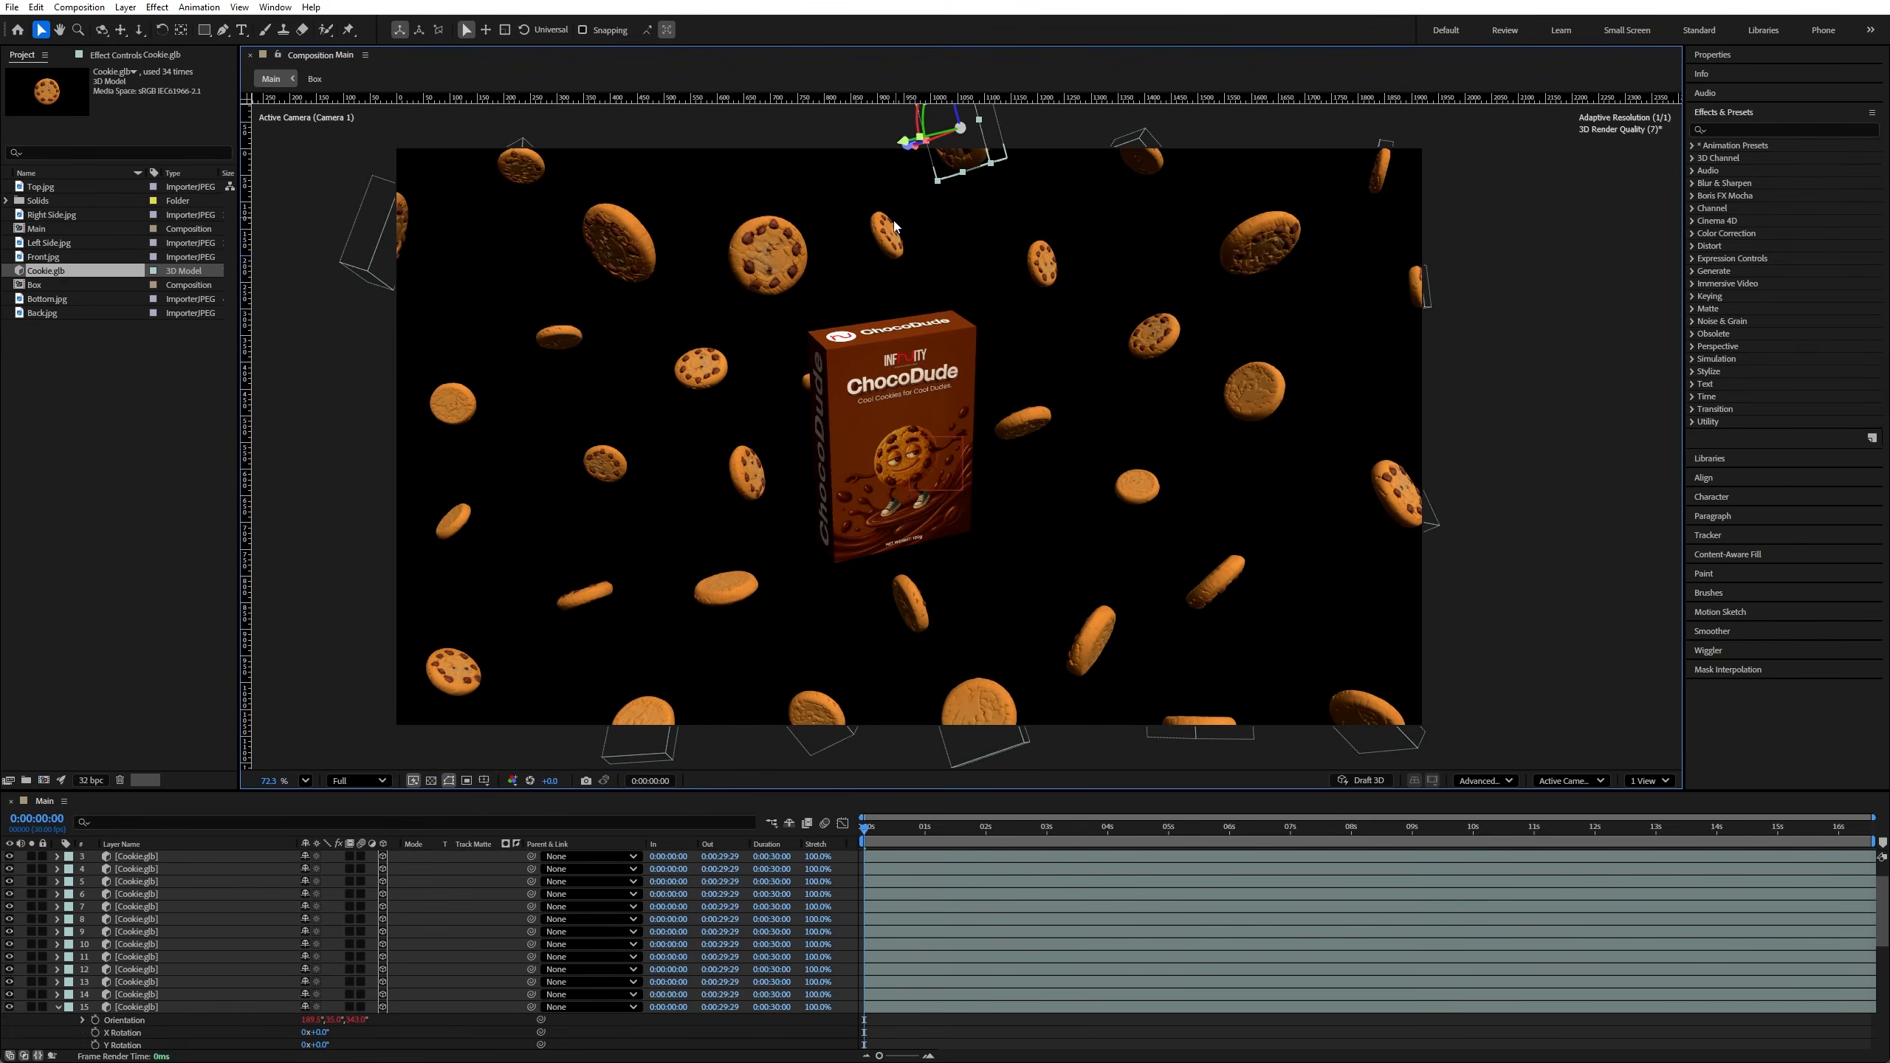
pyautogui.click(1041, 262)
pyautogui.hotkey('ctrl', 'd')
pyautogui.moveTo(1038, 265); pyautogui.dragTo(691, 145)
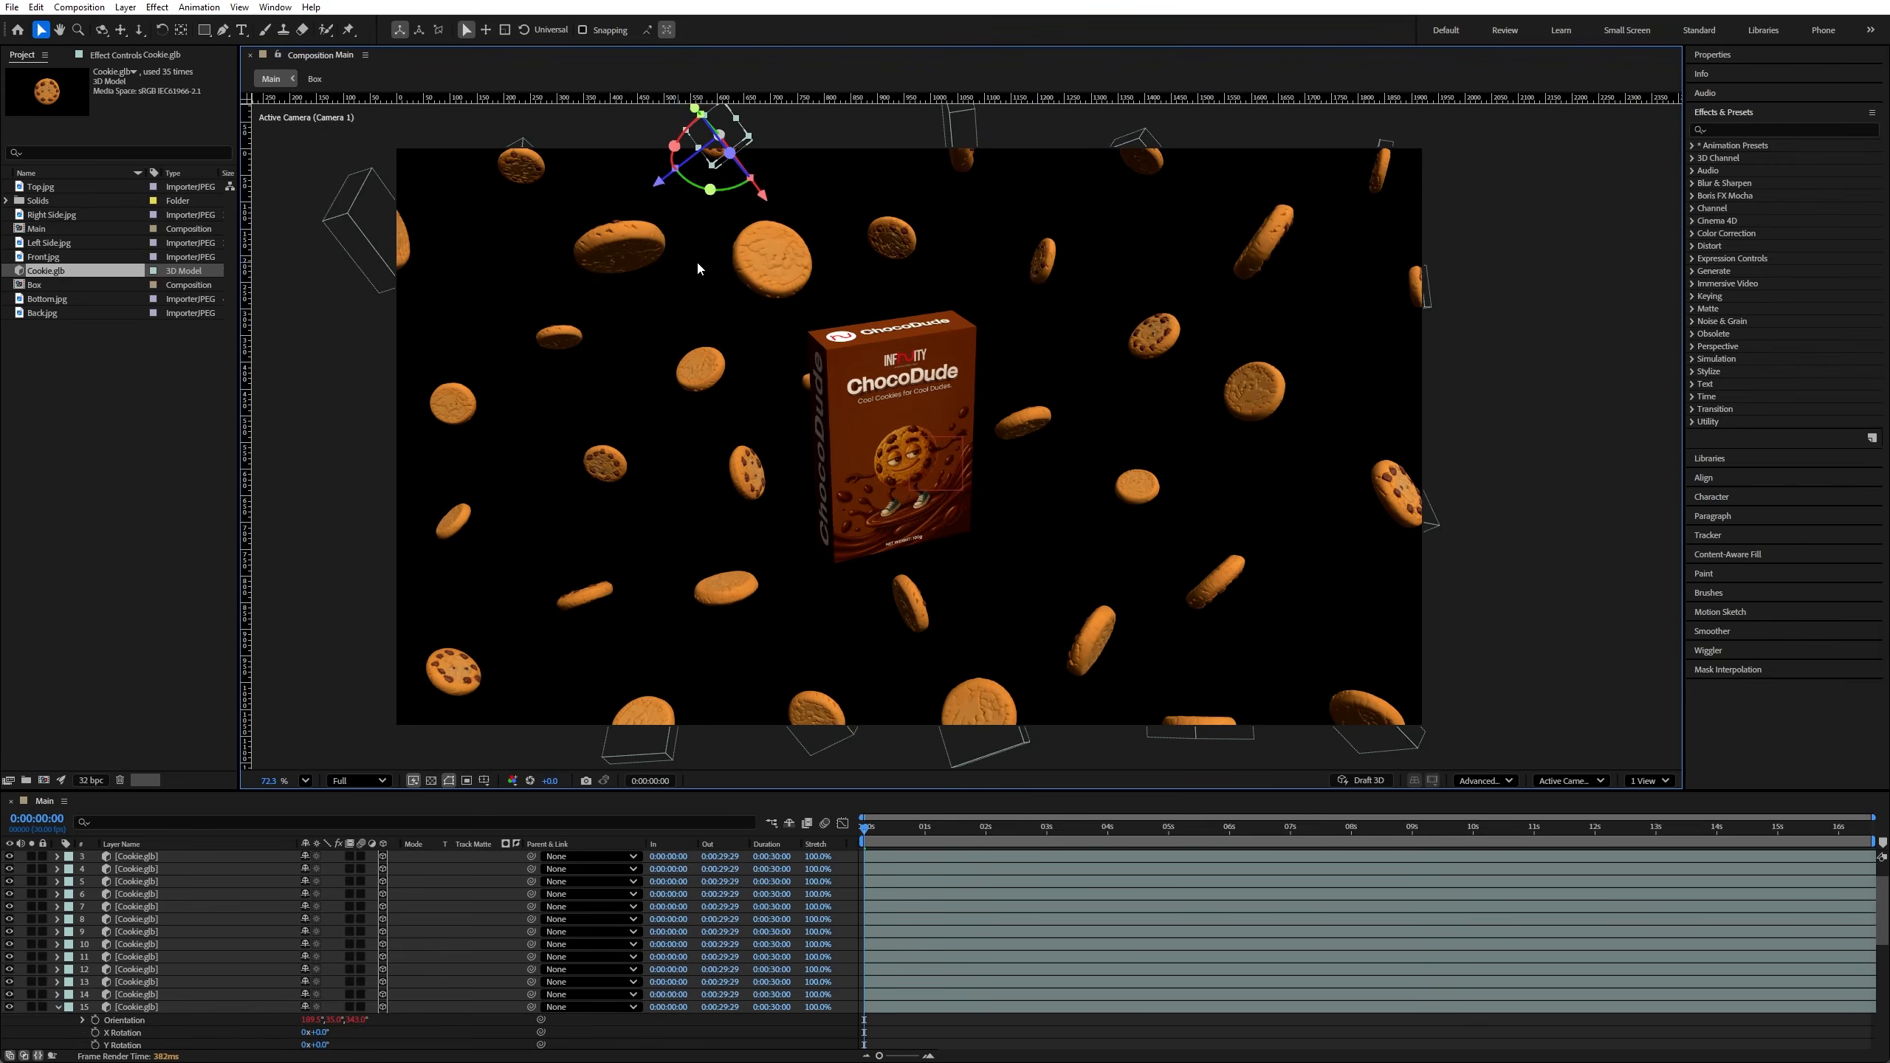
# Step: Scale down the large cookie at the upper left of the box and deselect it
pyautogui.click(622, 259)
pyautogui.scroll(-5, 148, 972)
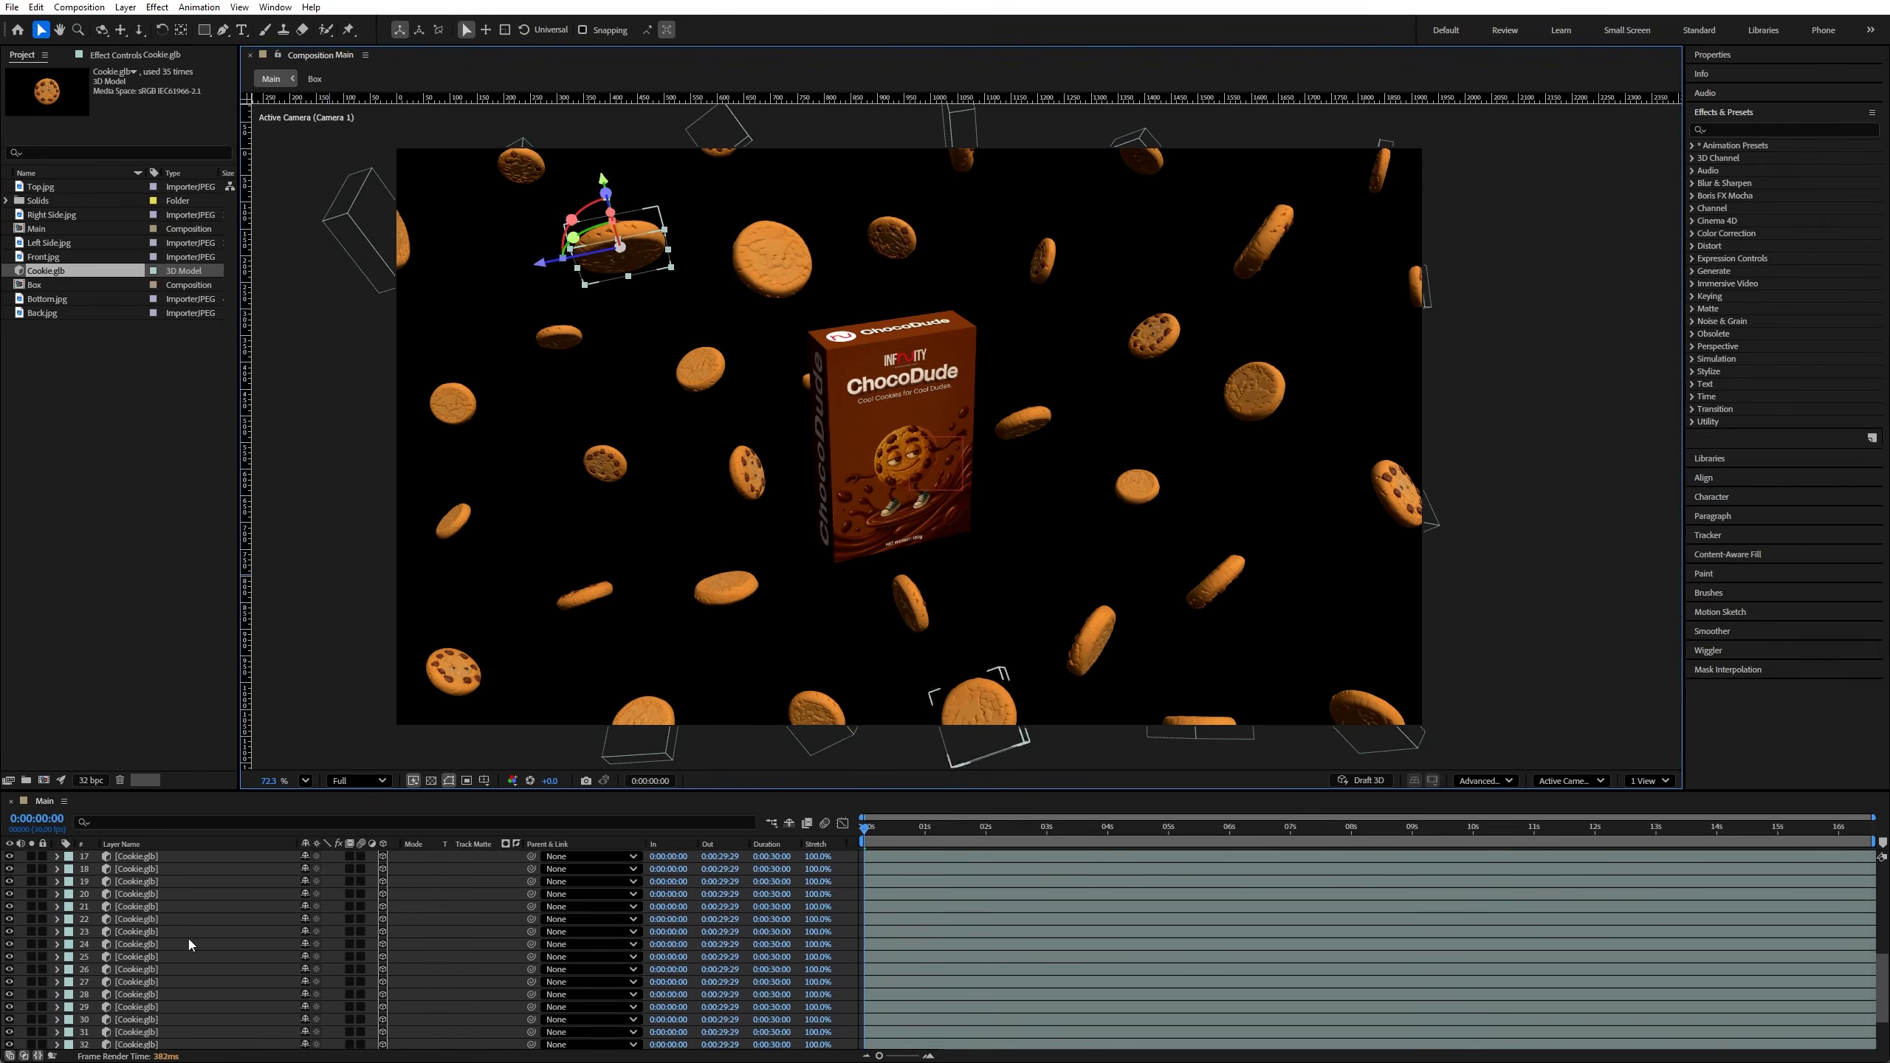
pyautogui.press('s')
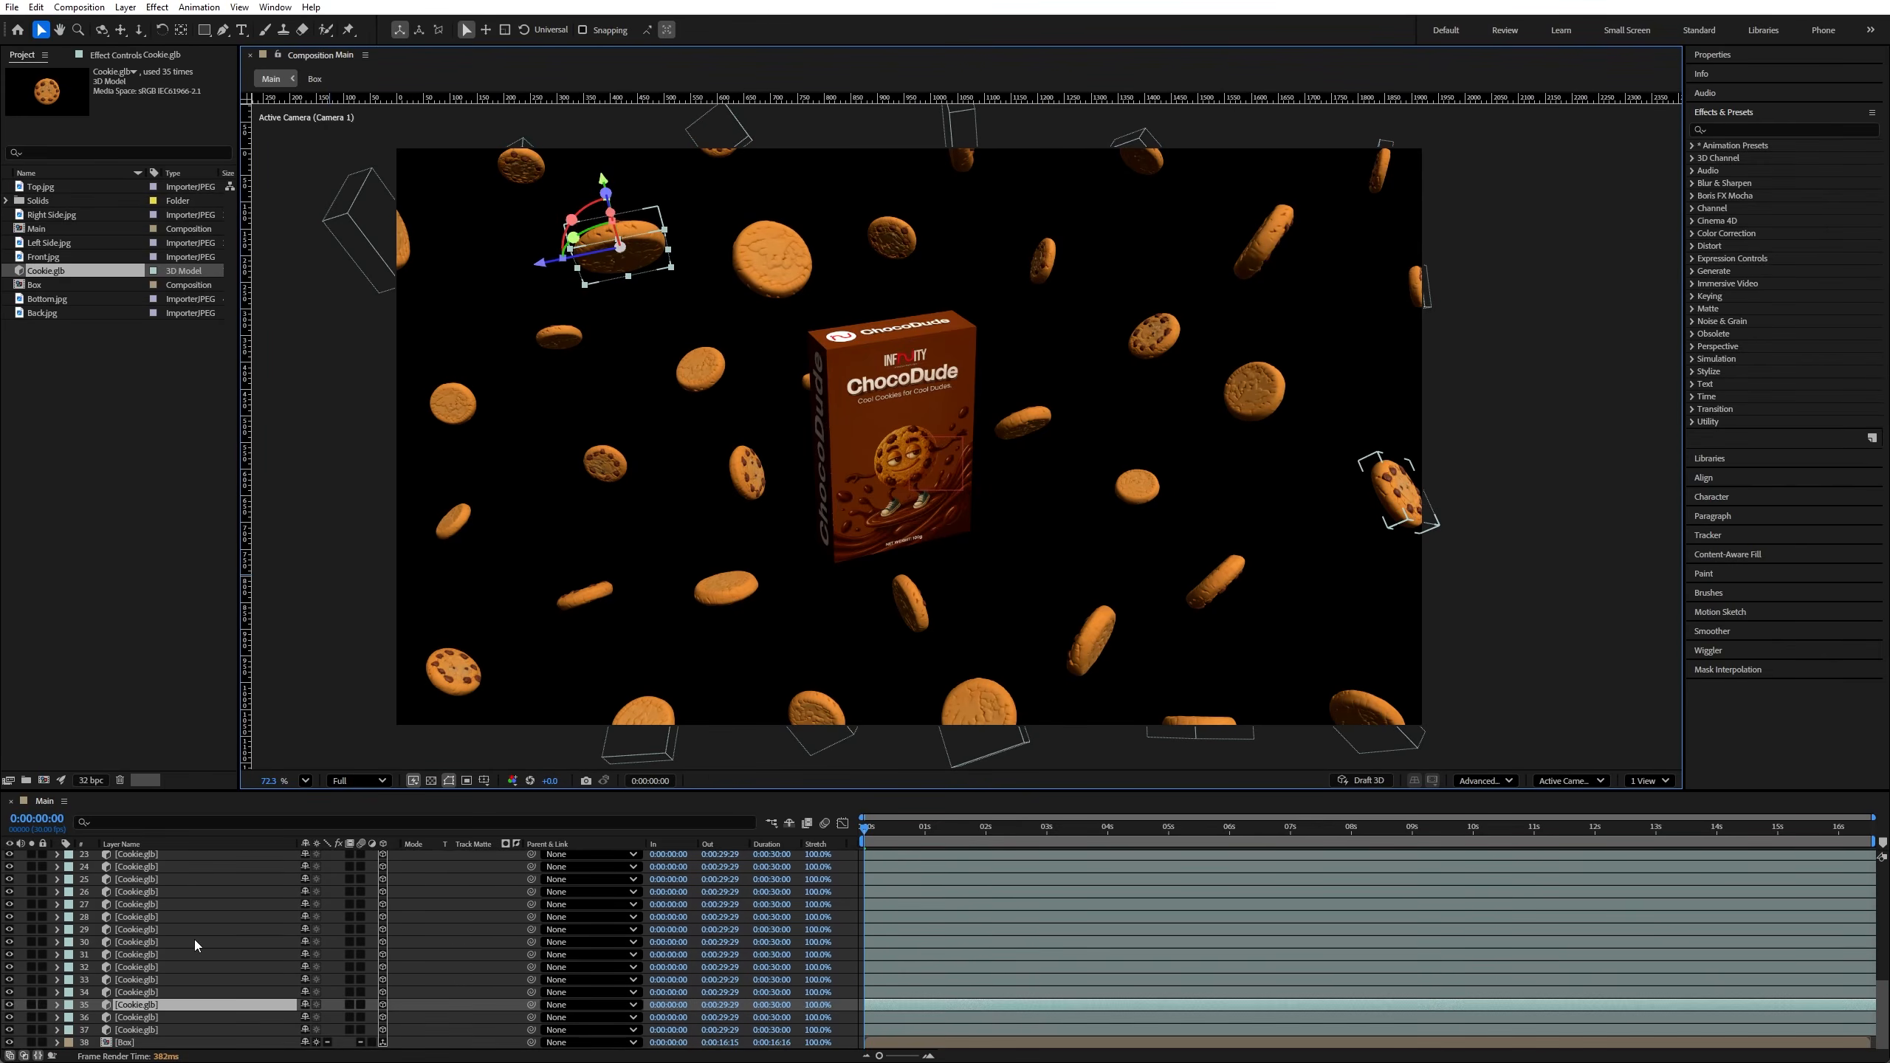
pyautogui.moveTo(321, 1016); pyautogui.dragTo(319, 1018)
pyautogui.click(1231, 589)
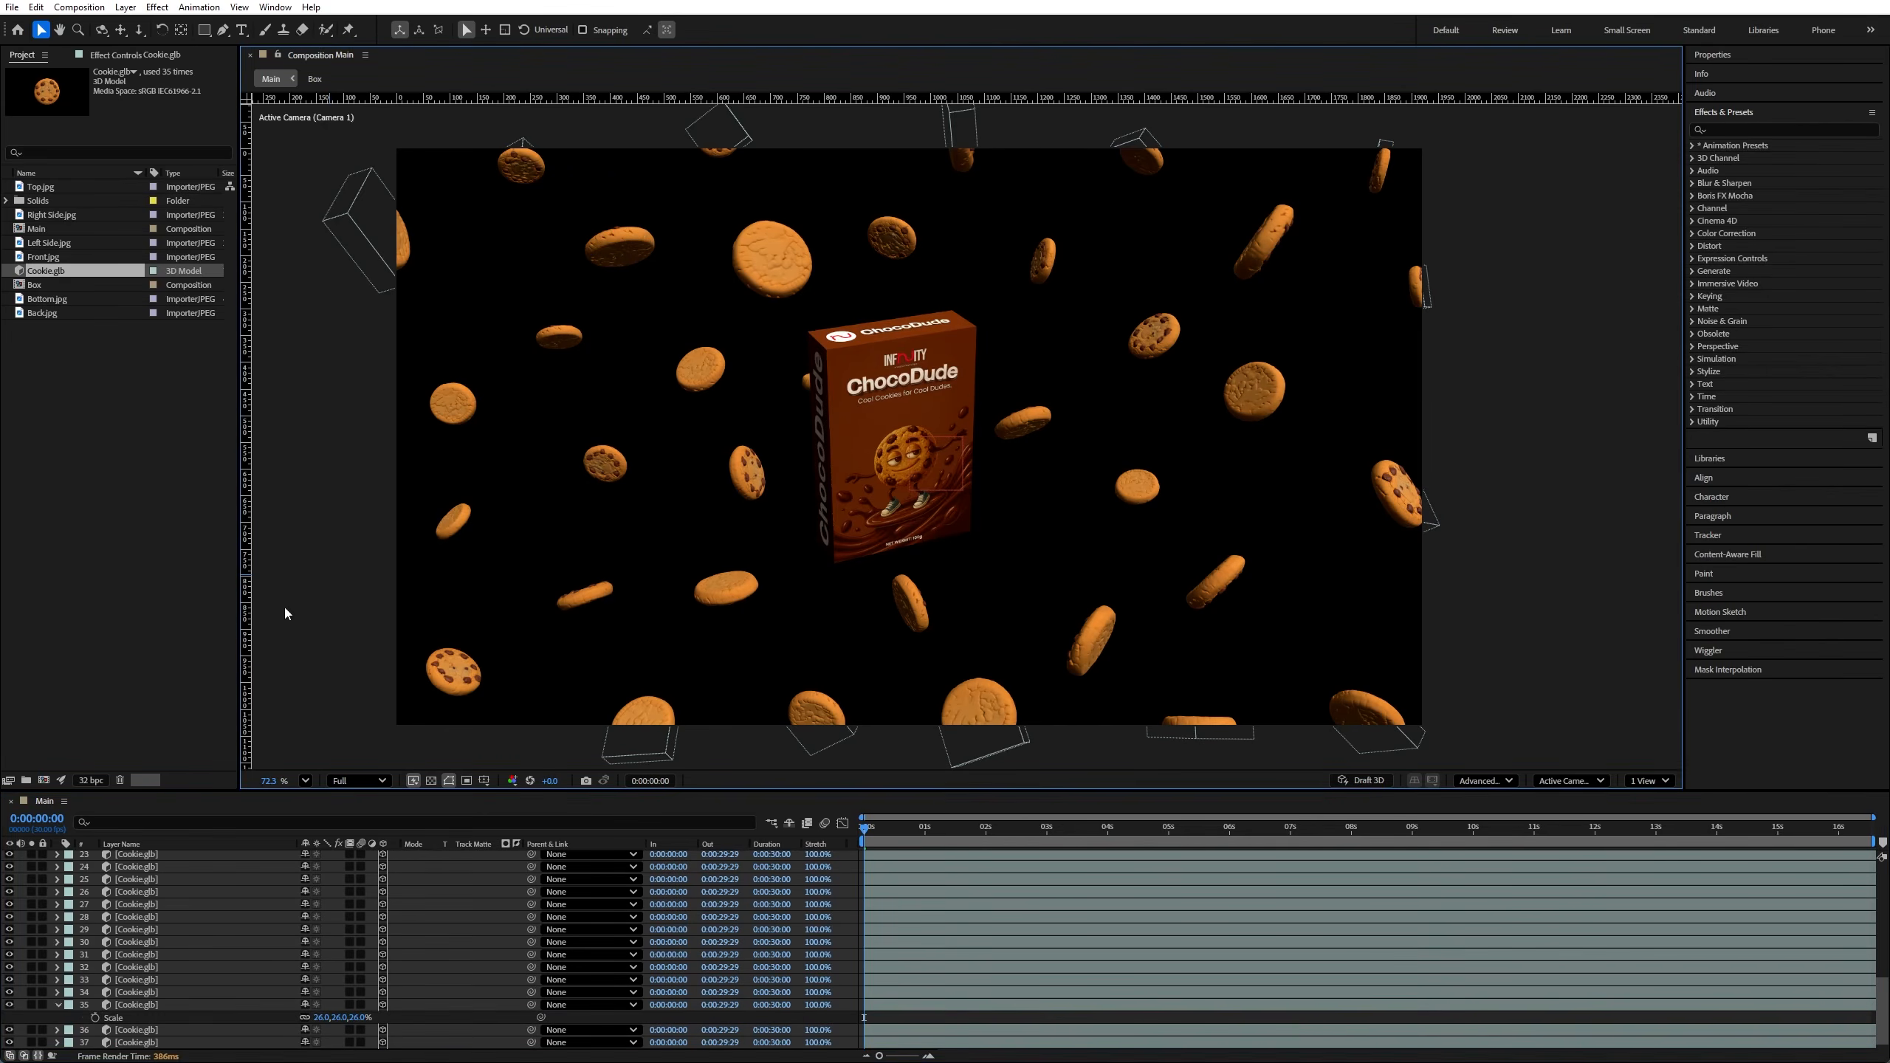
pyautogui.click(1084, 629)
# Step: Fit the composition in the viewer and preview the camera pull-in with the added cookies
pyautogui.click(305, 780)
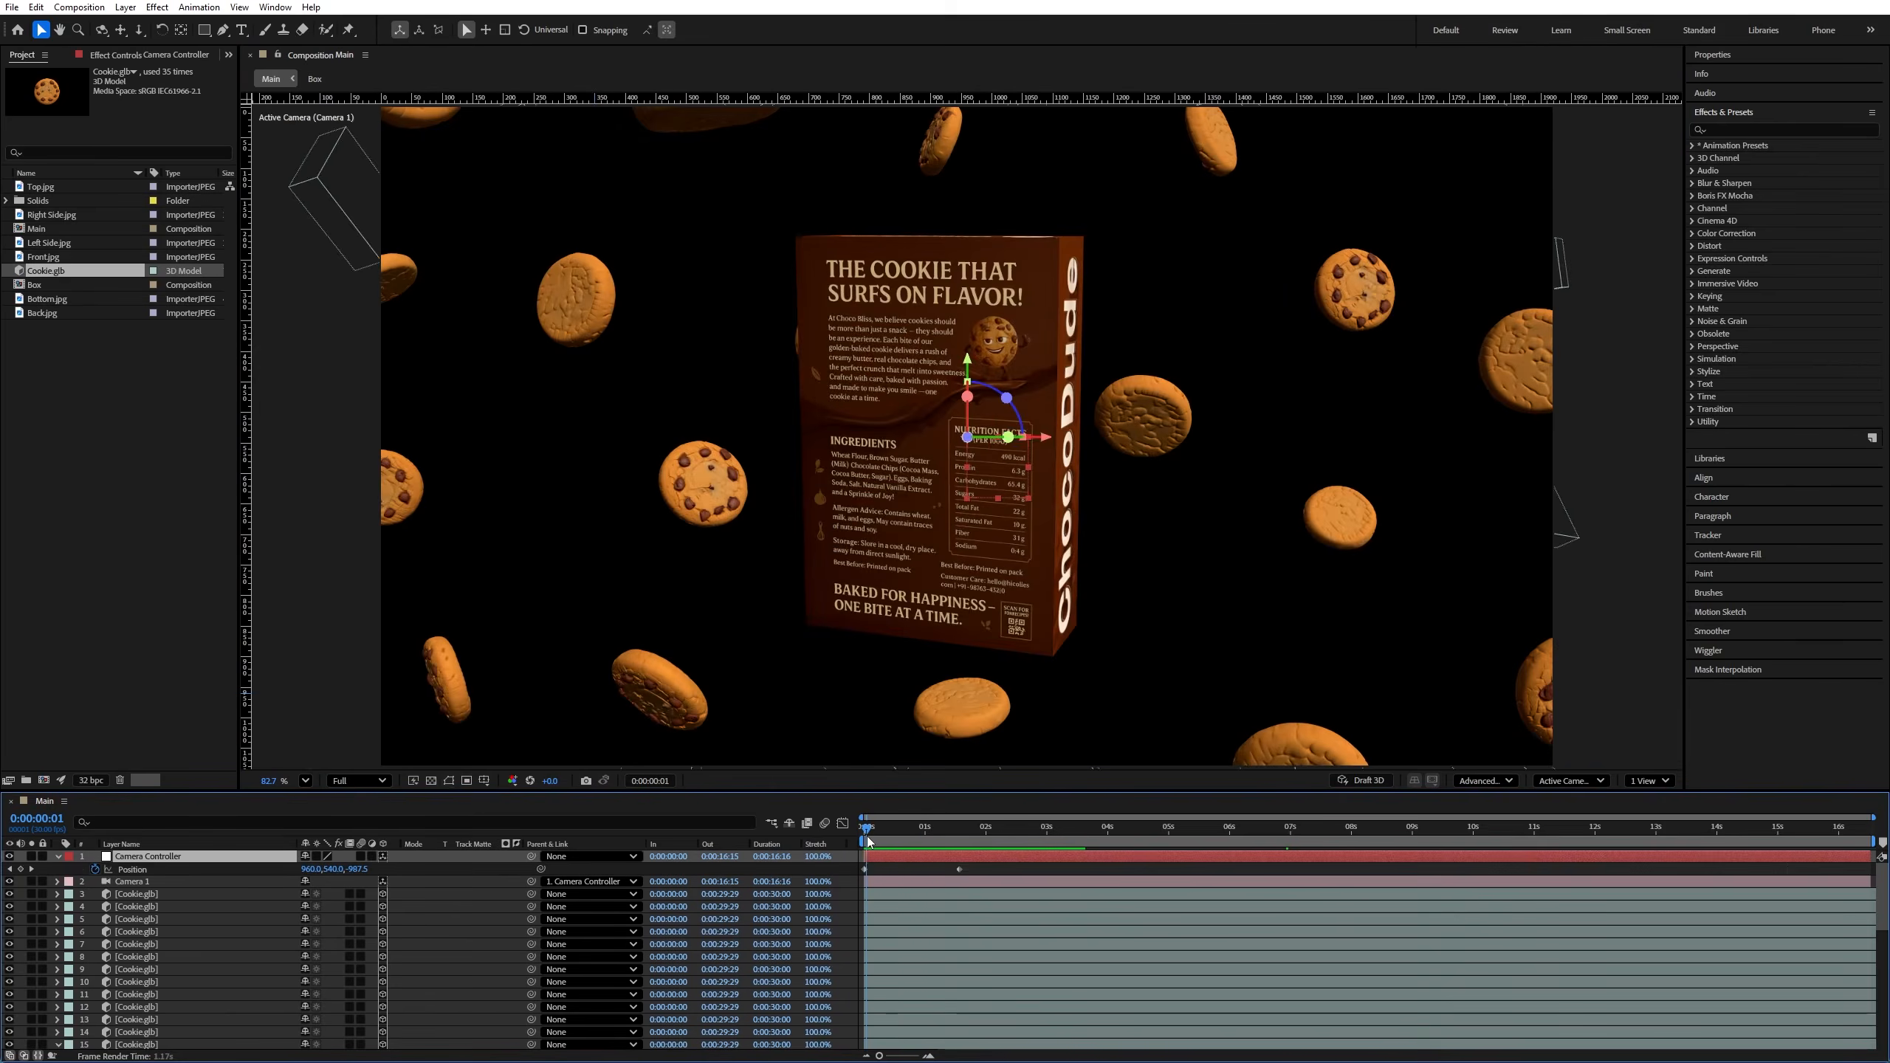
pyautogui.press('space')
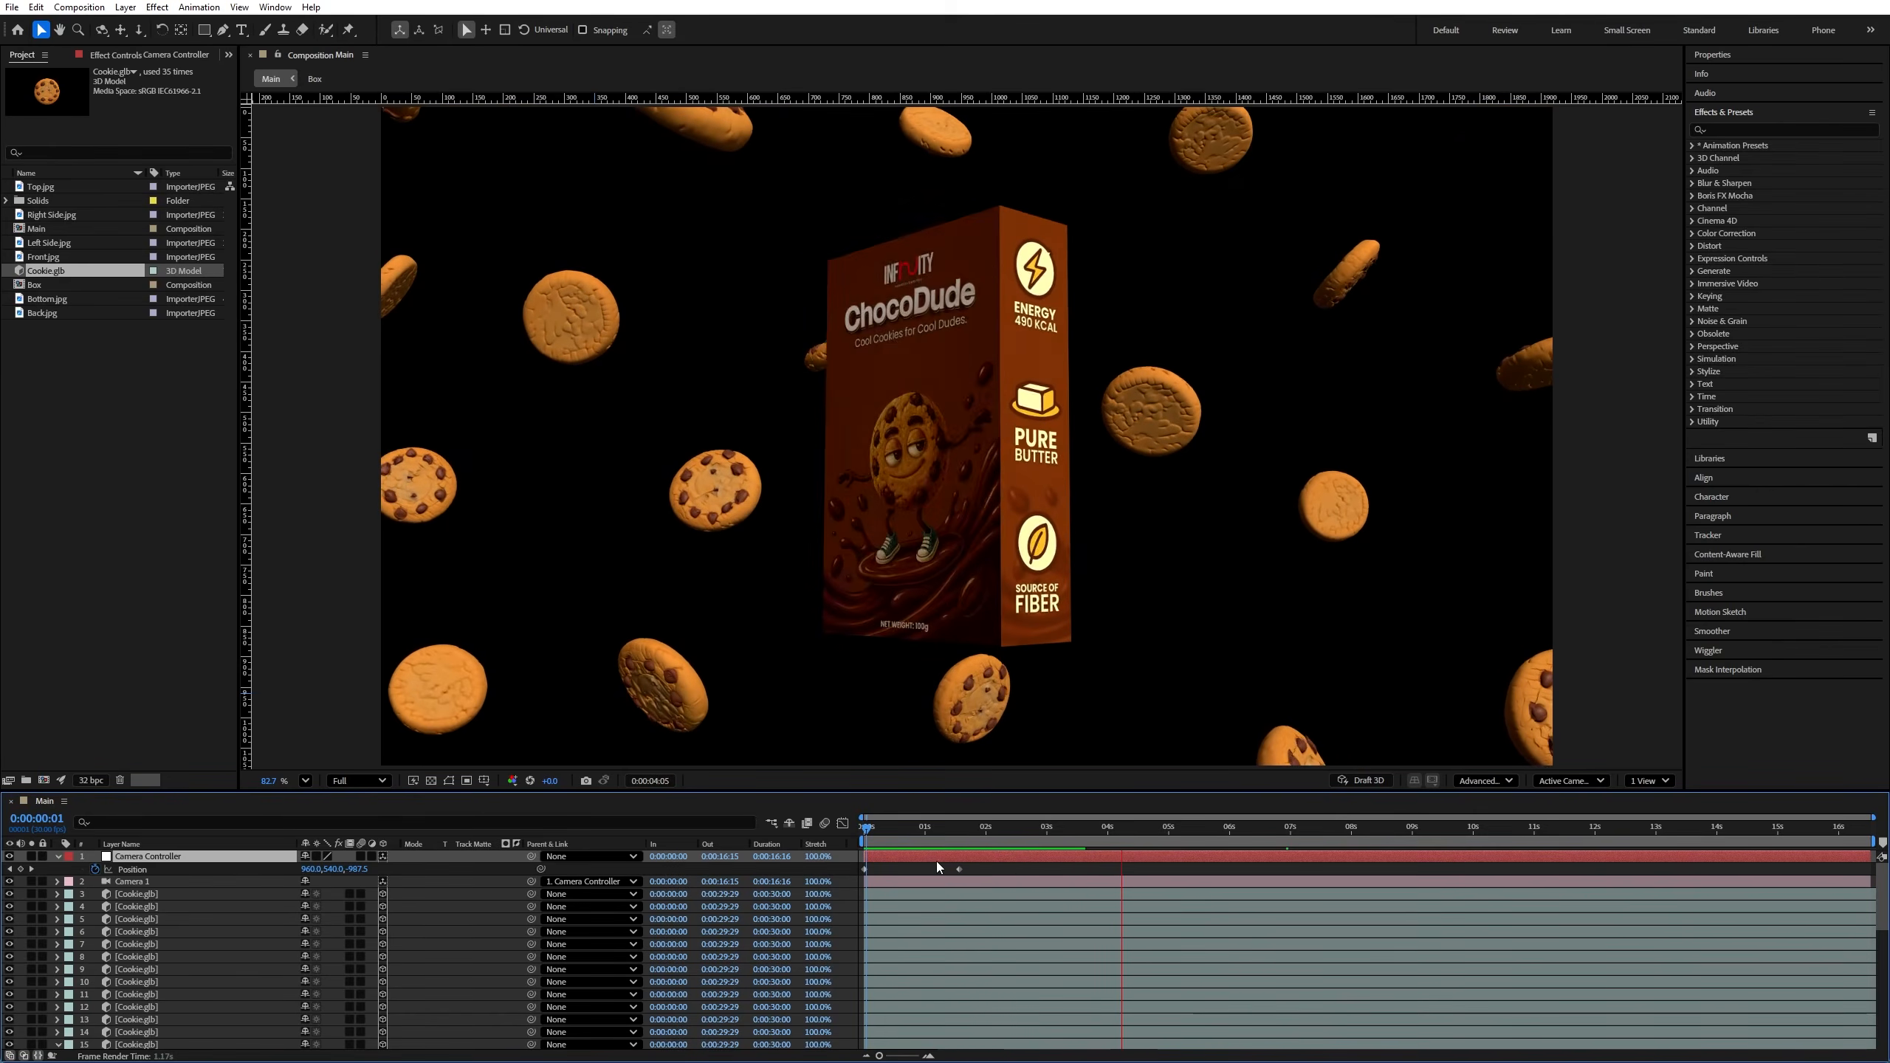
pyautogui.press('space')
pyautogui.scroll(-5, 56, 864)
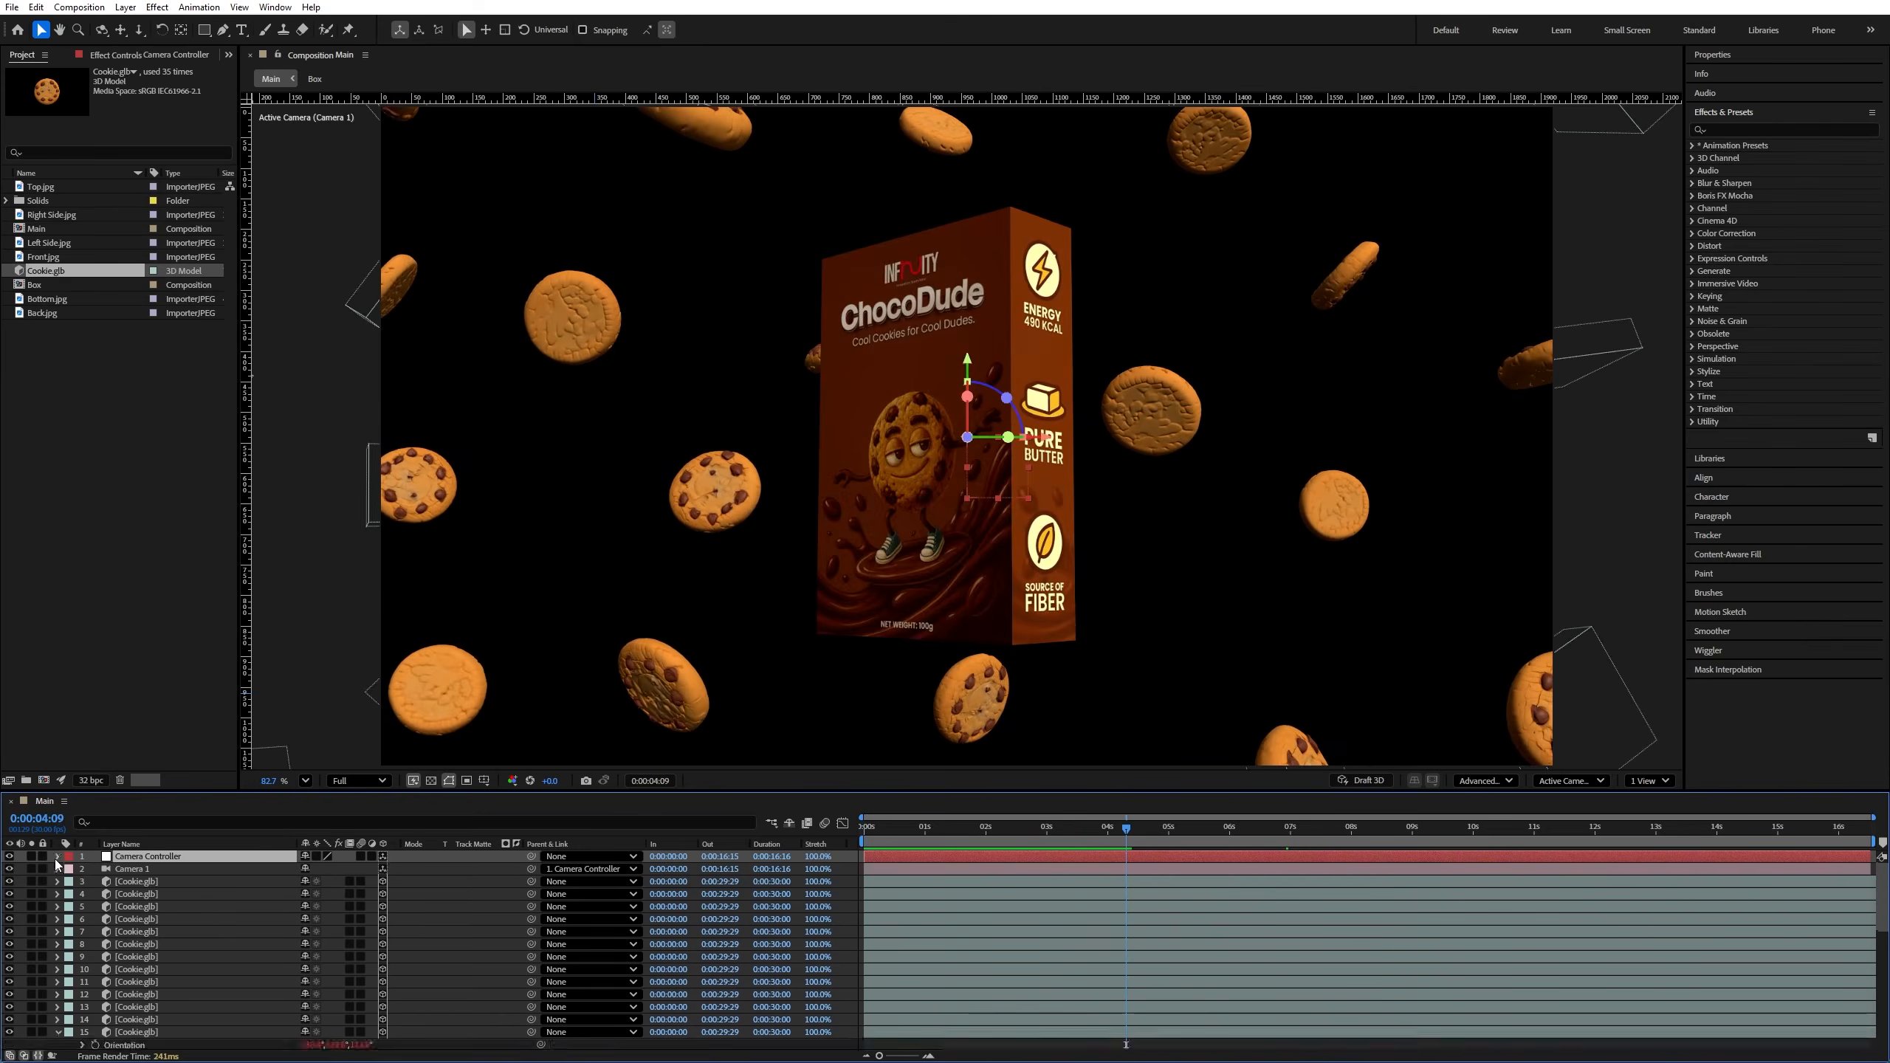
# Step: Hide the rulers and add a composition-sized rectangle shape layer with a radial gradient fill
pyautogui.scroll(-2, 775, 474)
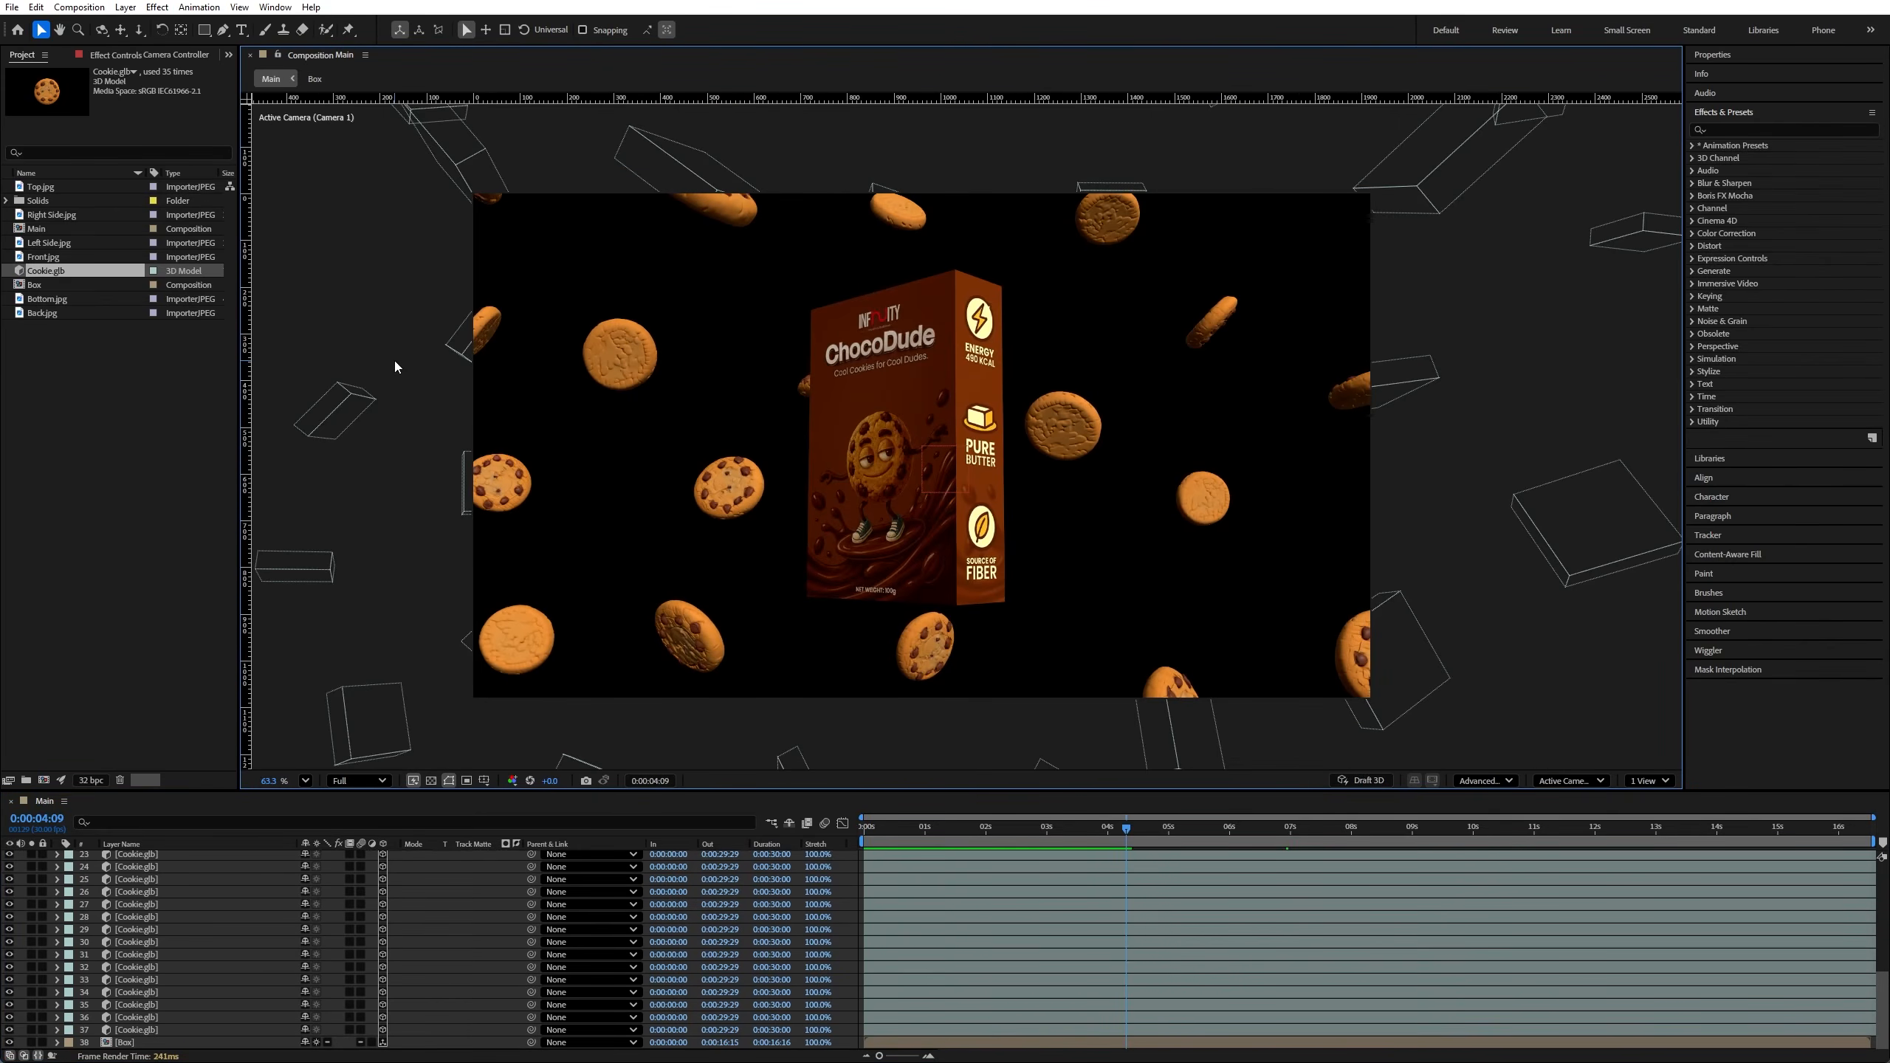
pyautogui.hotkey('ctrl', 'r')
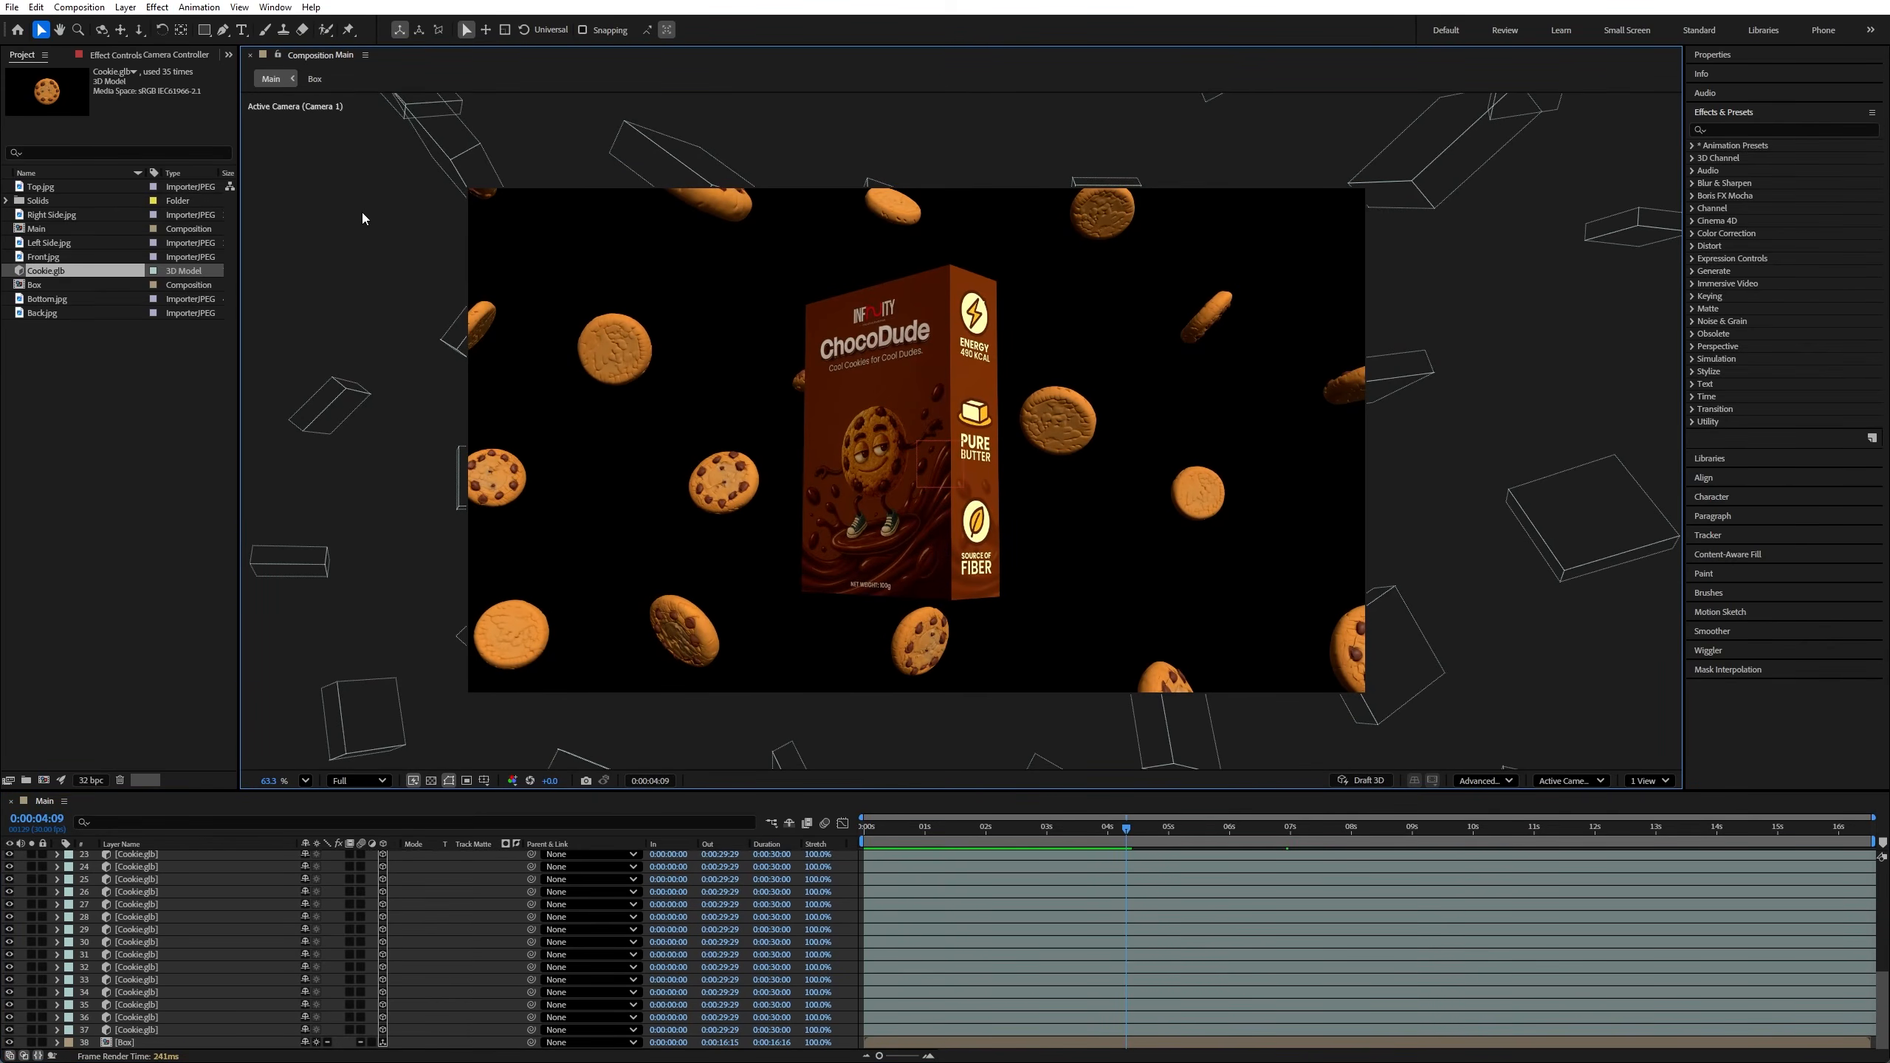
pyautogui.doubleClick(207, 30)
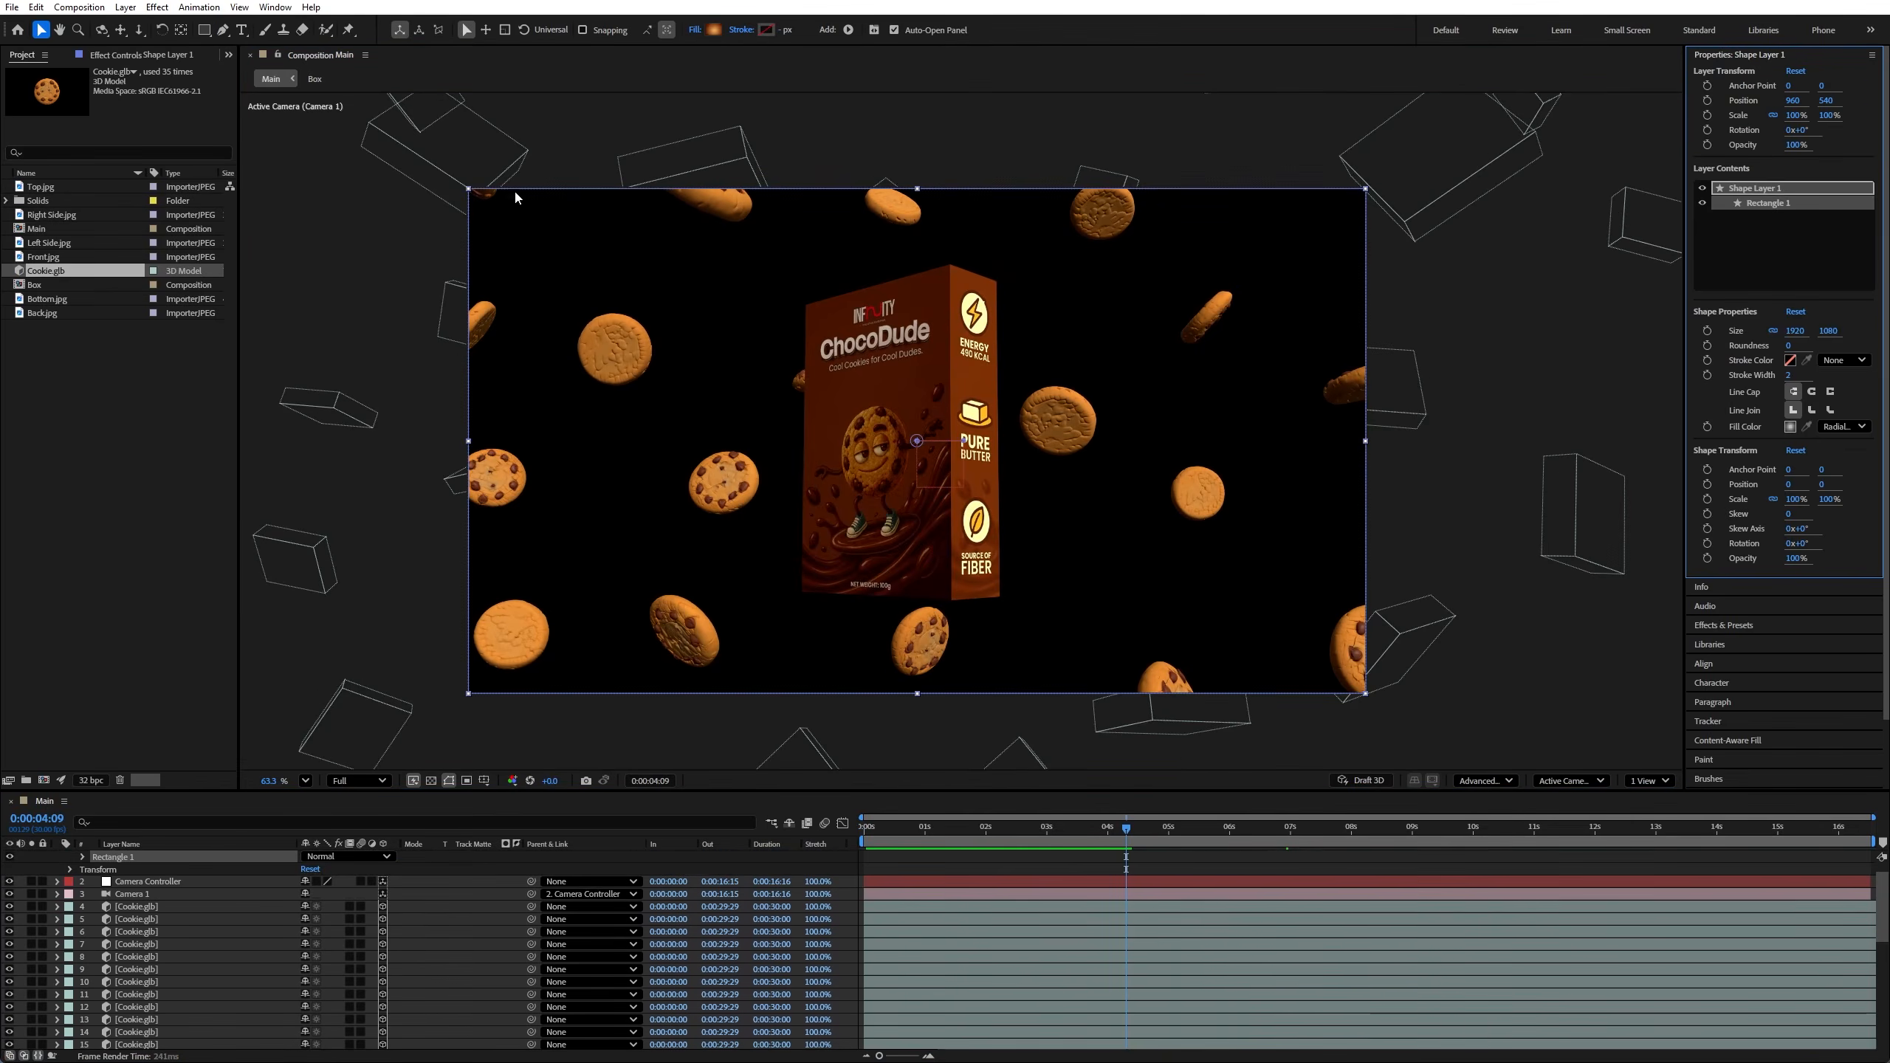
pyautogui.click(694, 30)
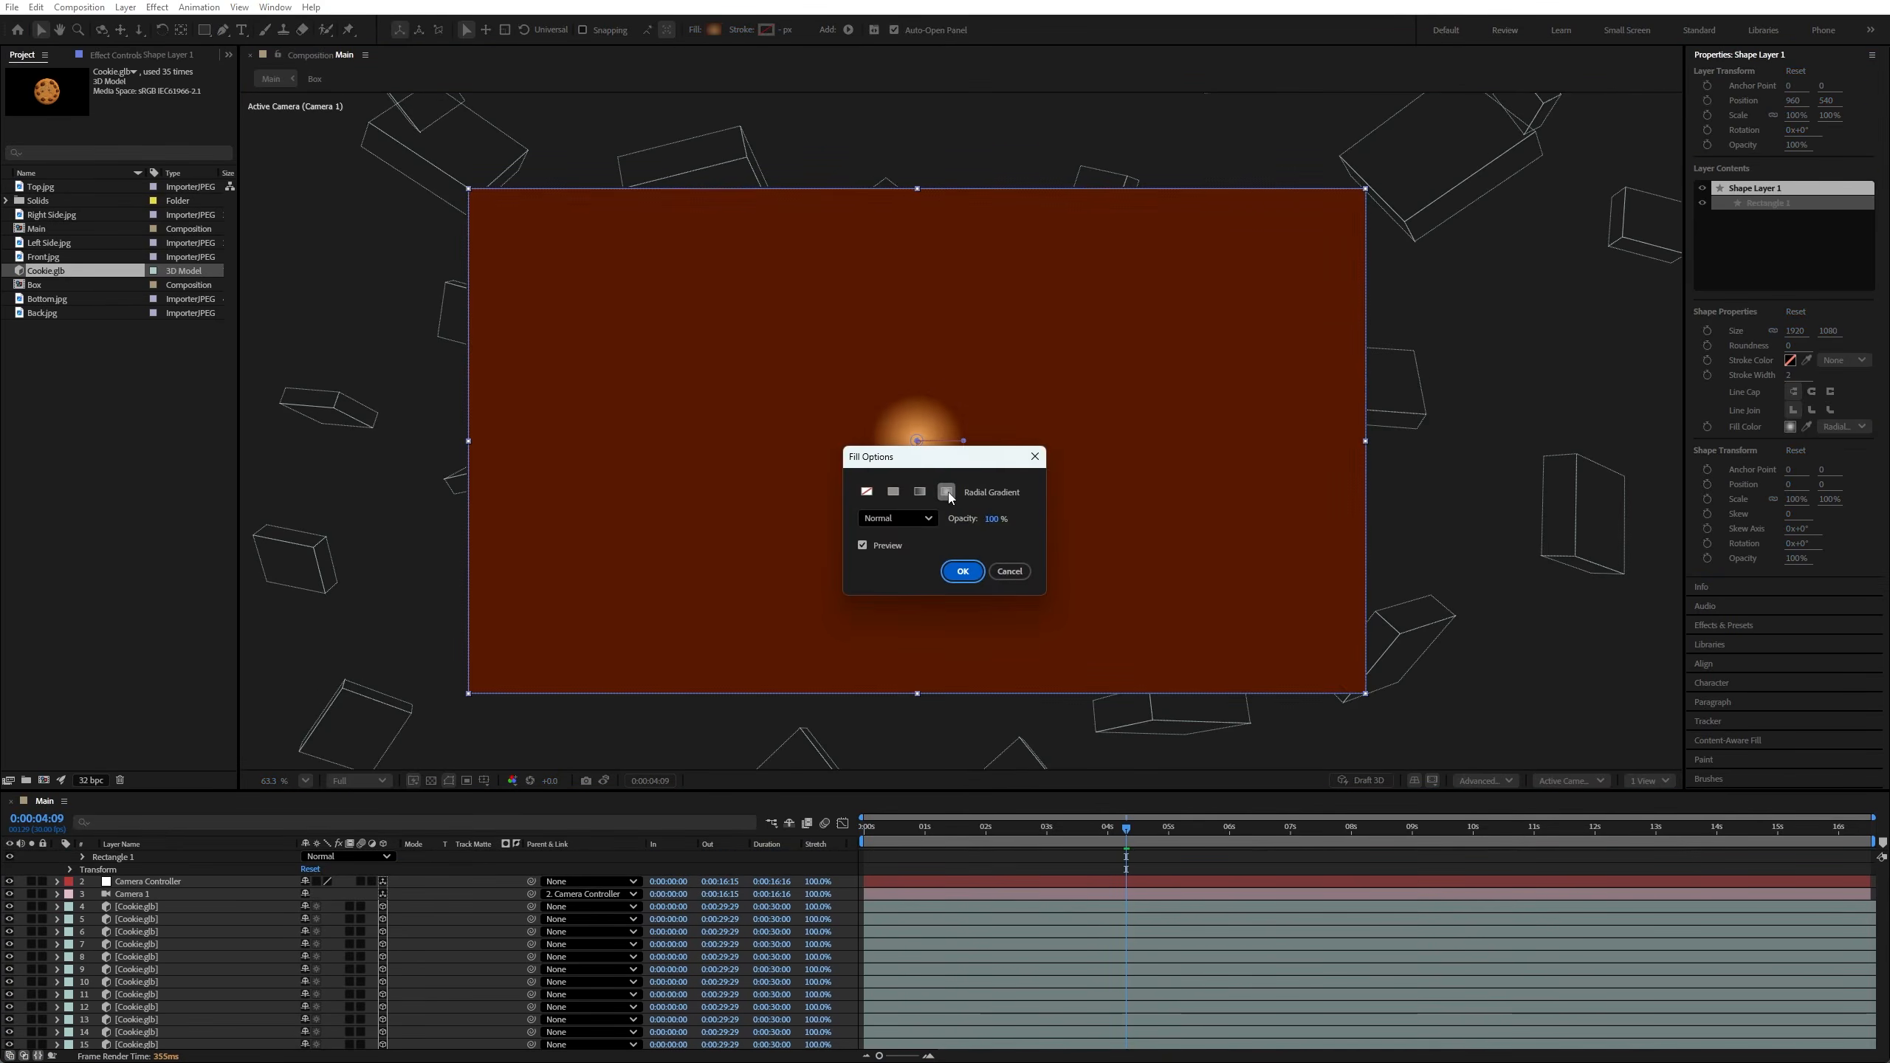
pyautogui.click(962, 571)
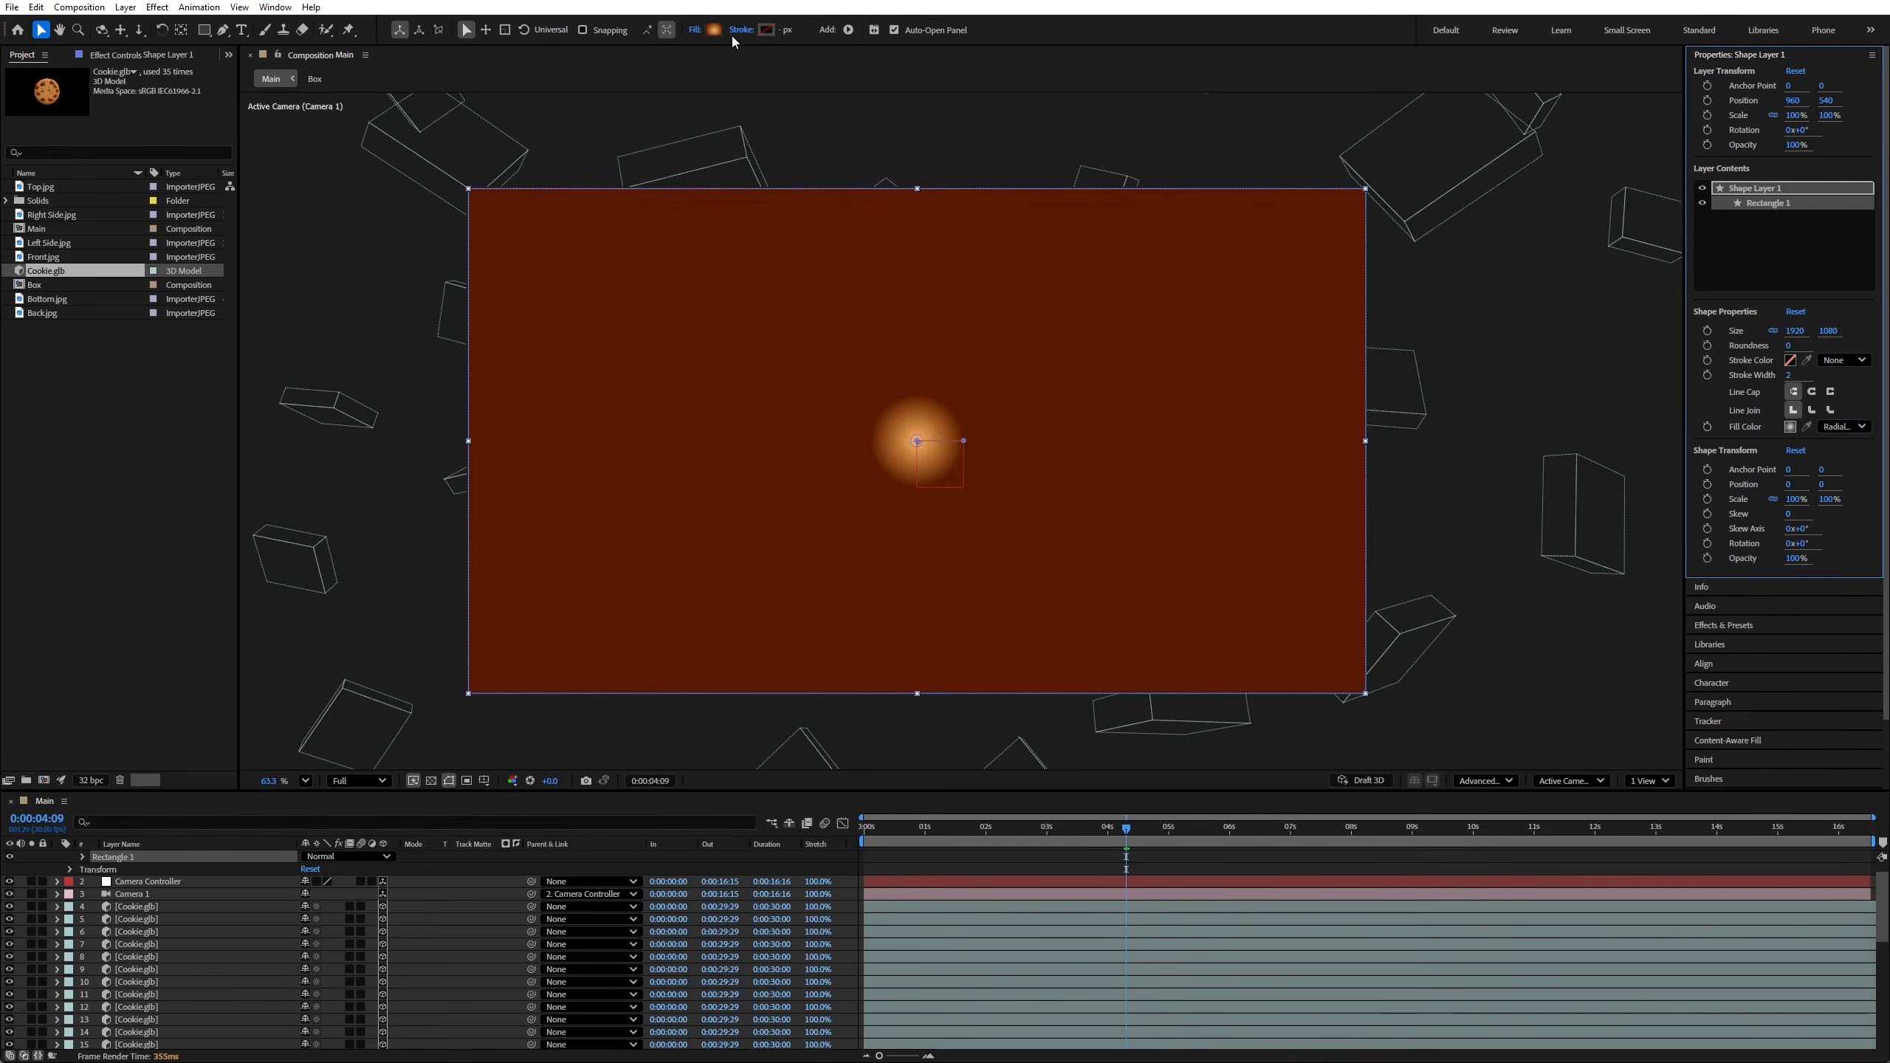
# Step: Set the gradient colors to FFB668 at the center and 612506 outside, and extend its end point past the frame's right edge
pyautogui.click(713, 34)
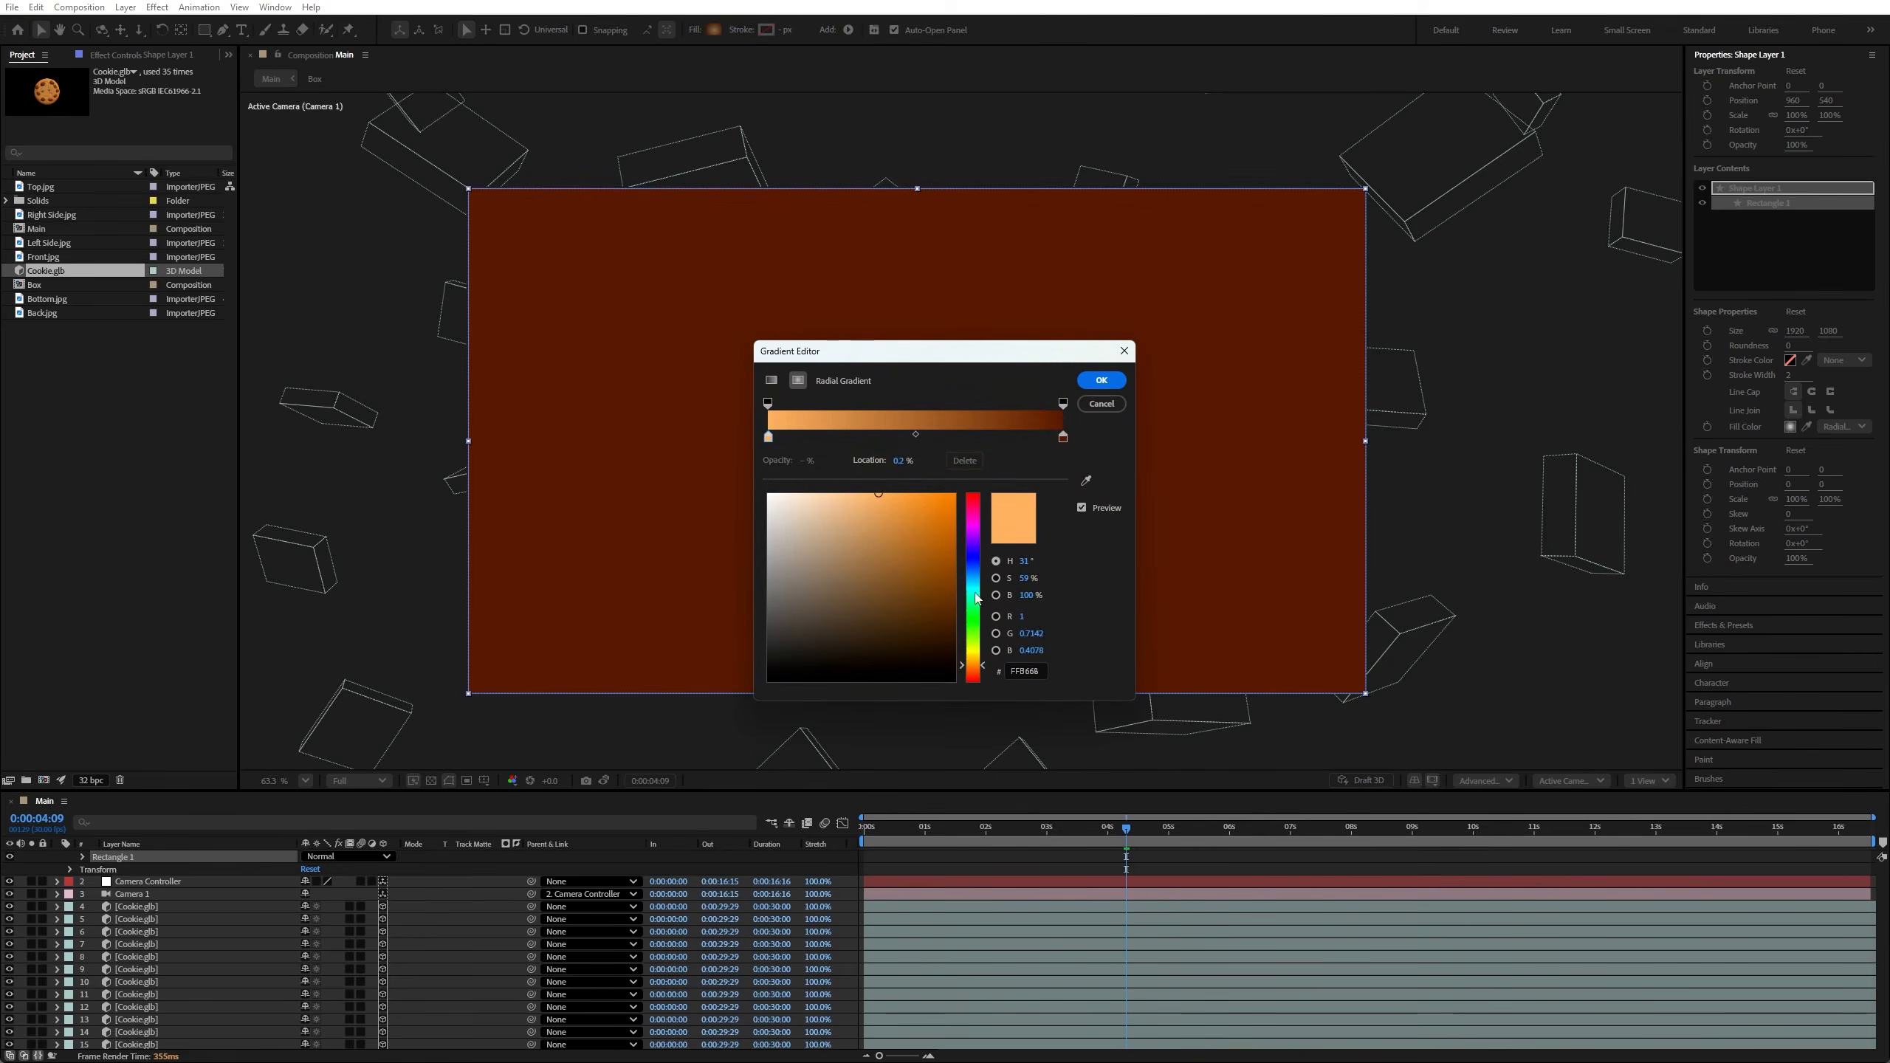
pyautogui.click(1019, 673)
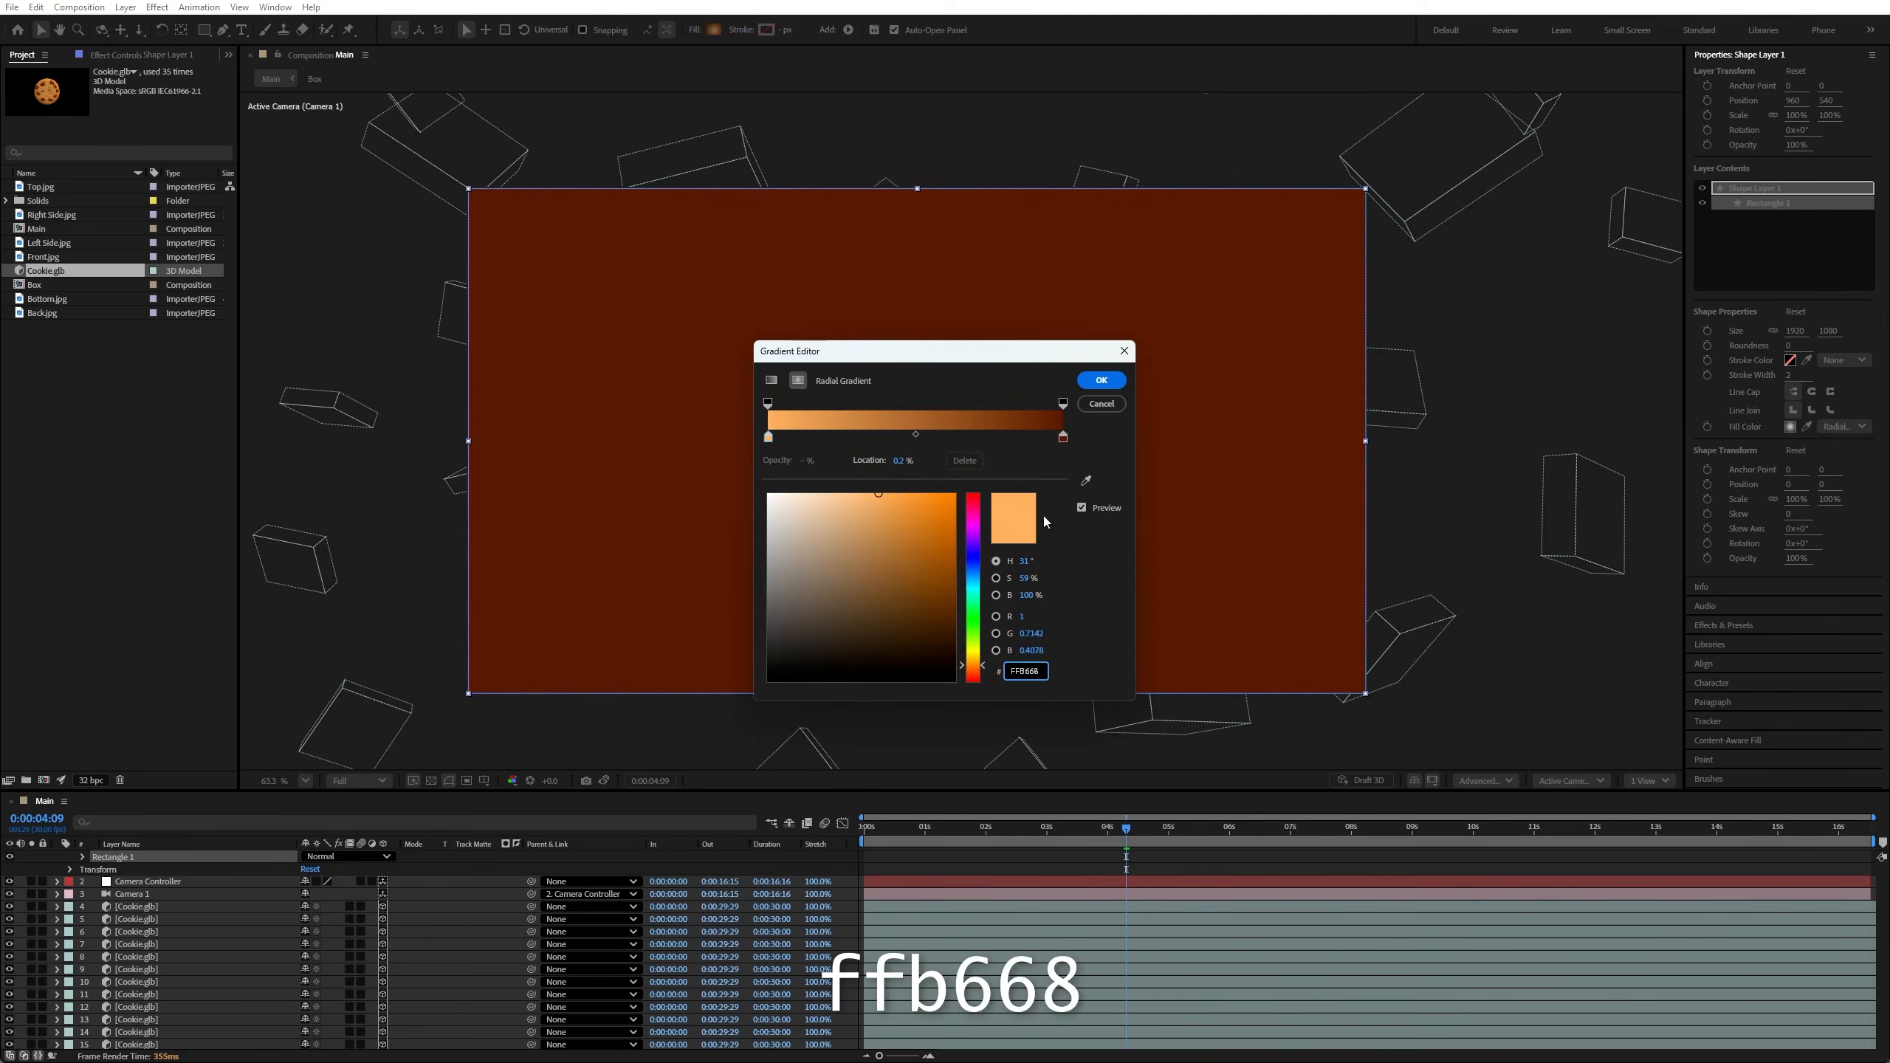
pyautogui.click(1061, 437)
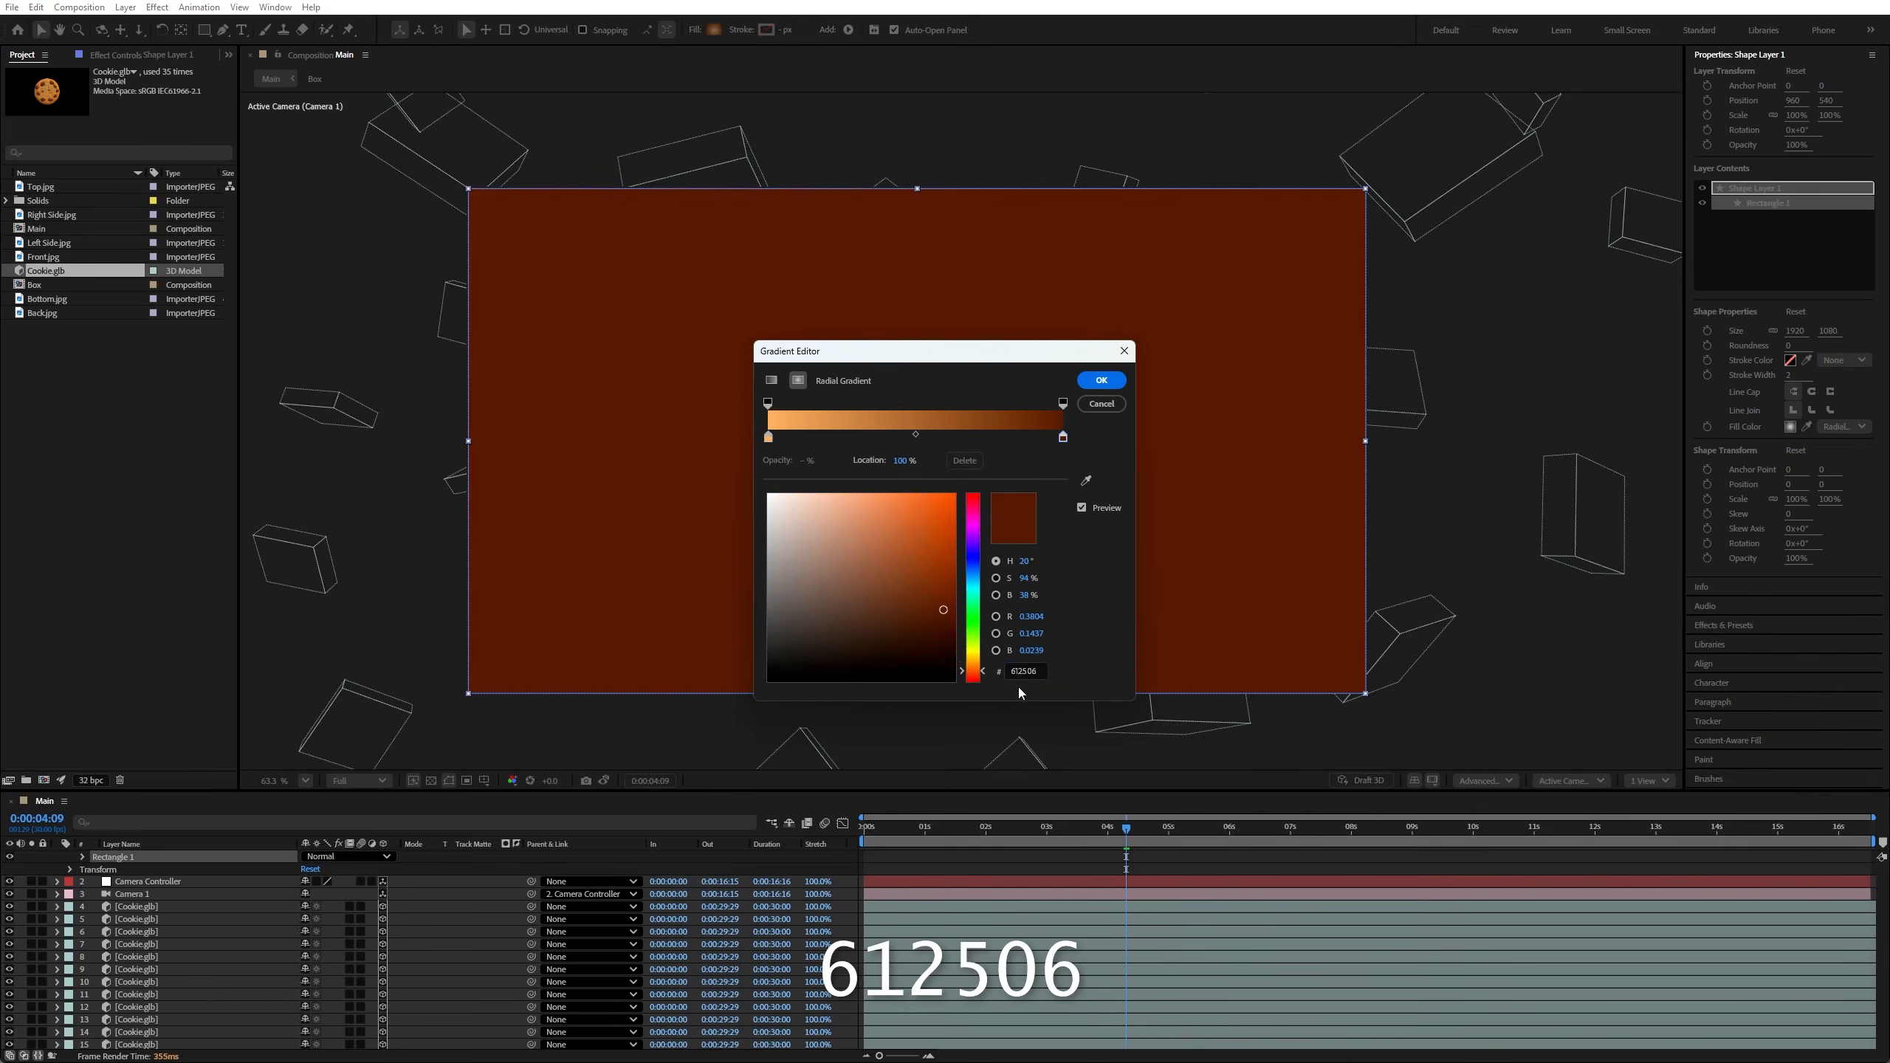
pyautogui.click(1101, 380)
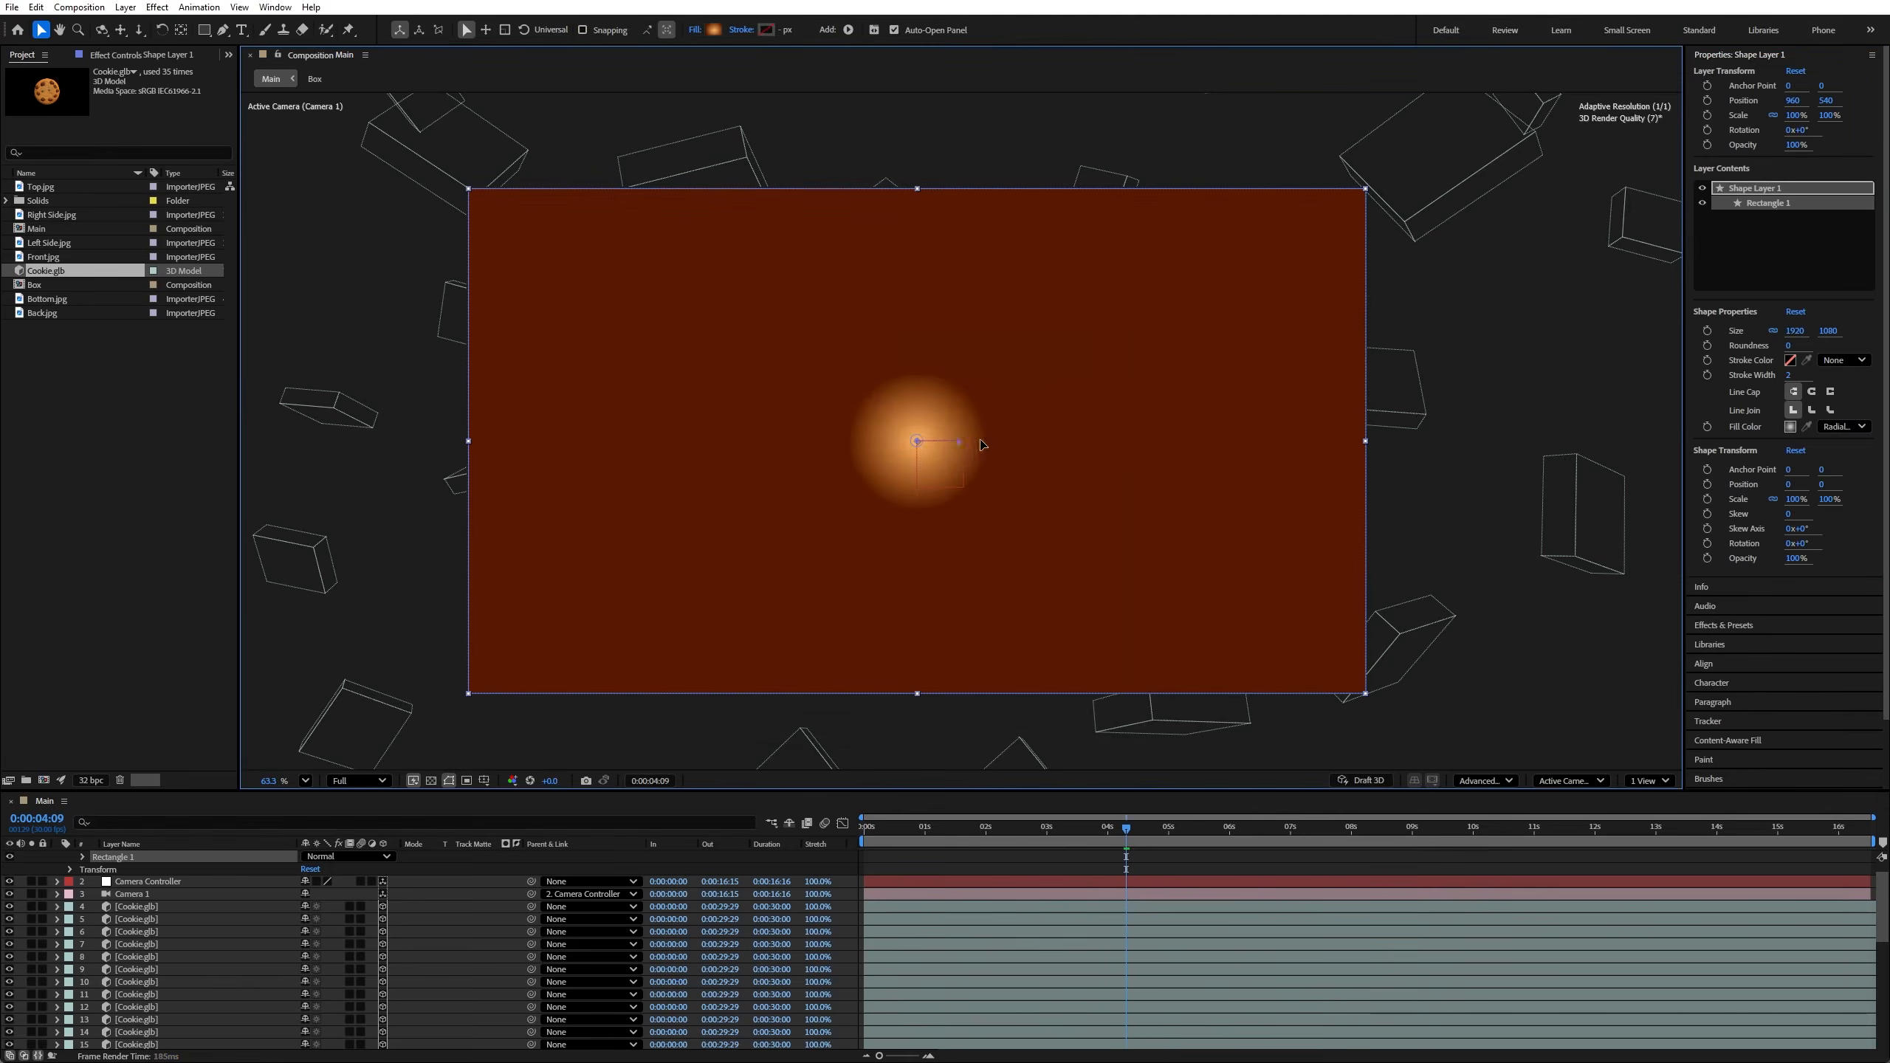
pyautogui.moveTo(965, 440); pyautogui.dragTo(1443, 415)
# Step: Rename the gradient shape layer "Background" and collapse its properties
pyautogui.scroll(1, 130, 914)
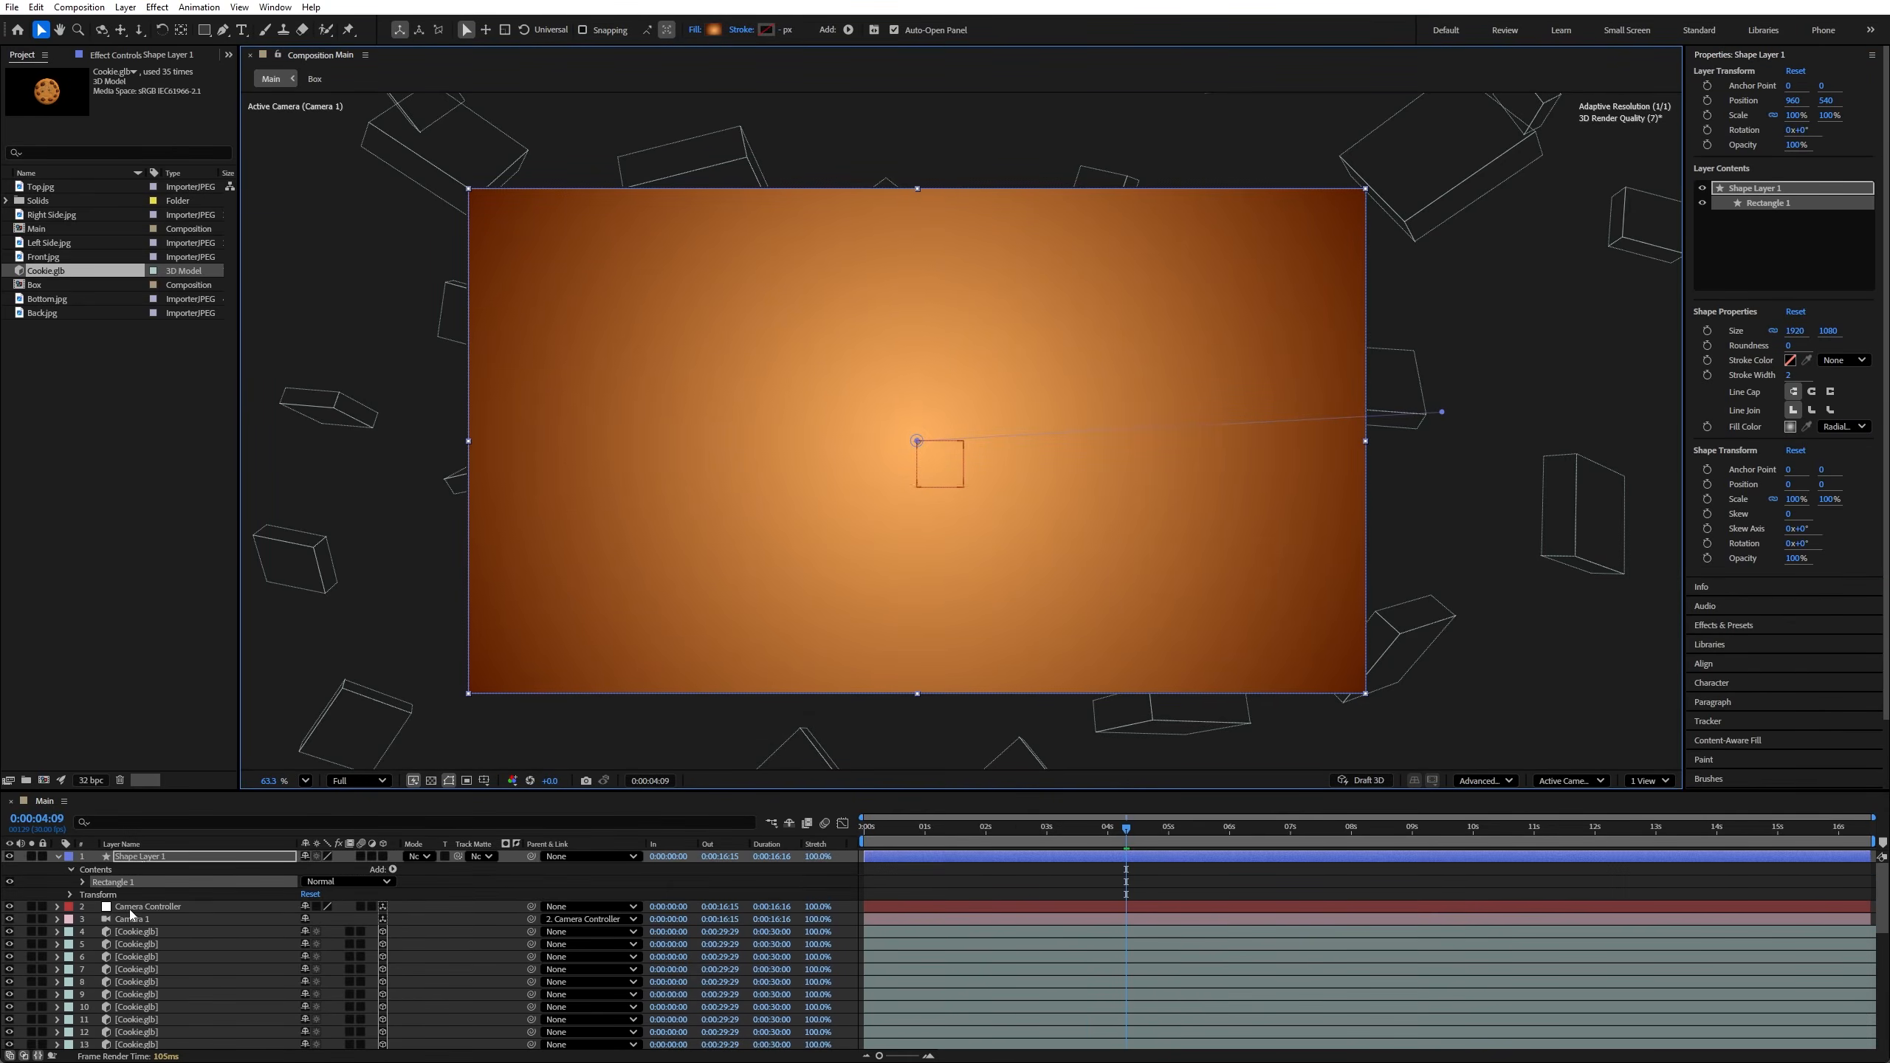
pyautogui.write('Background')
pyautogui.press('Return')
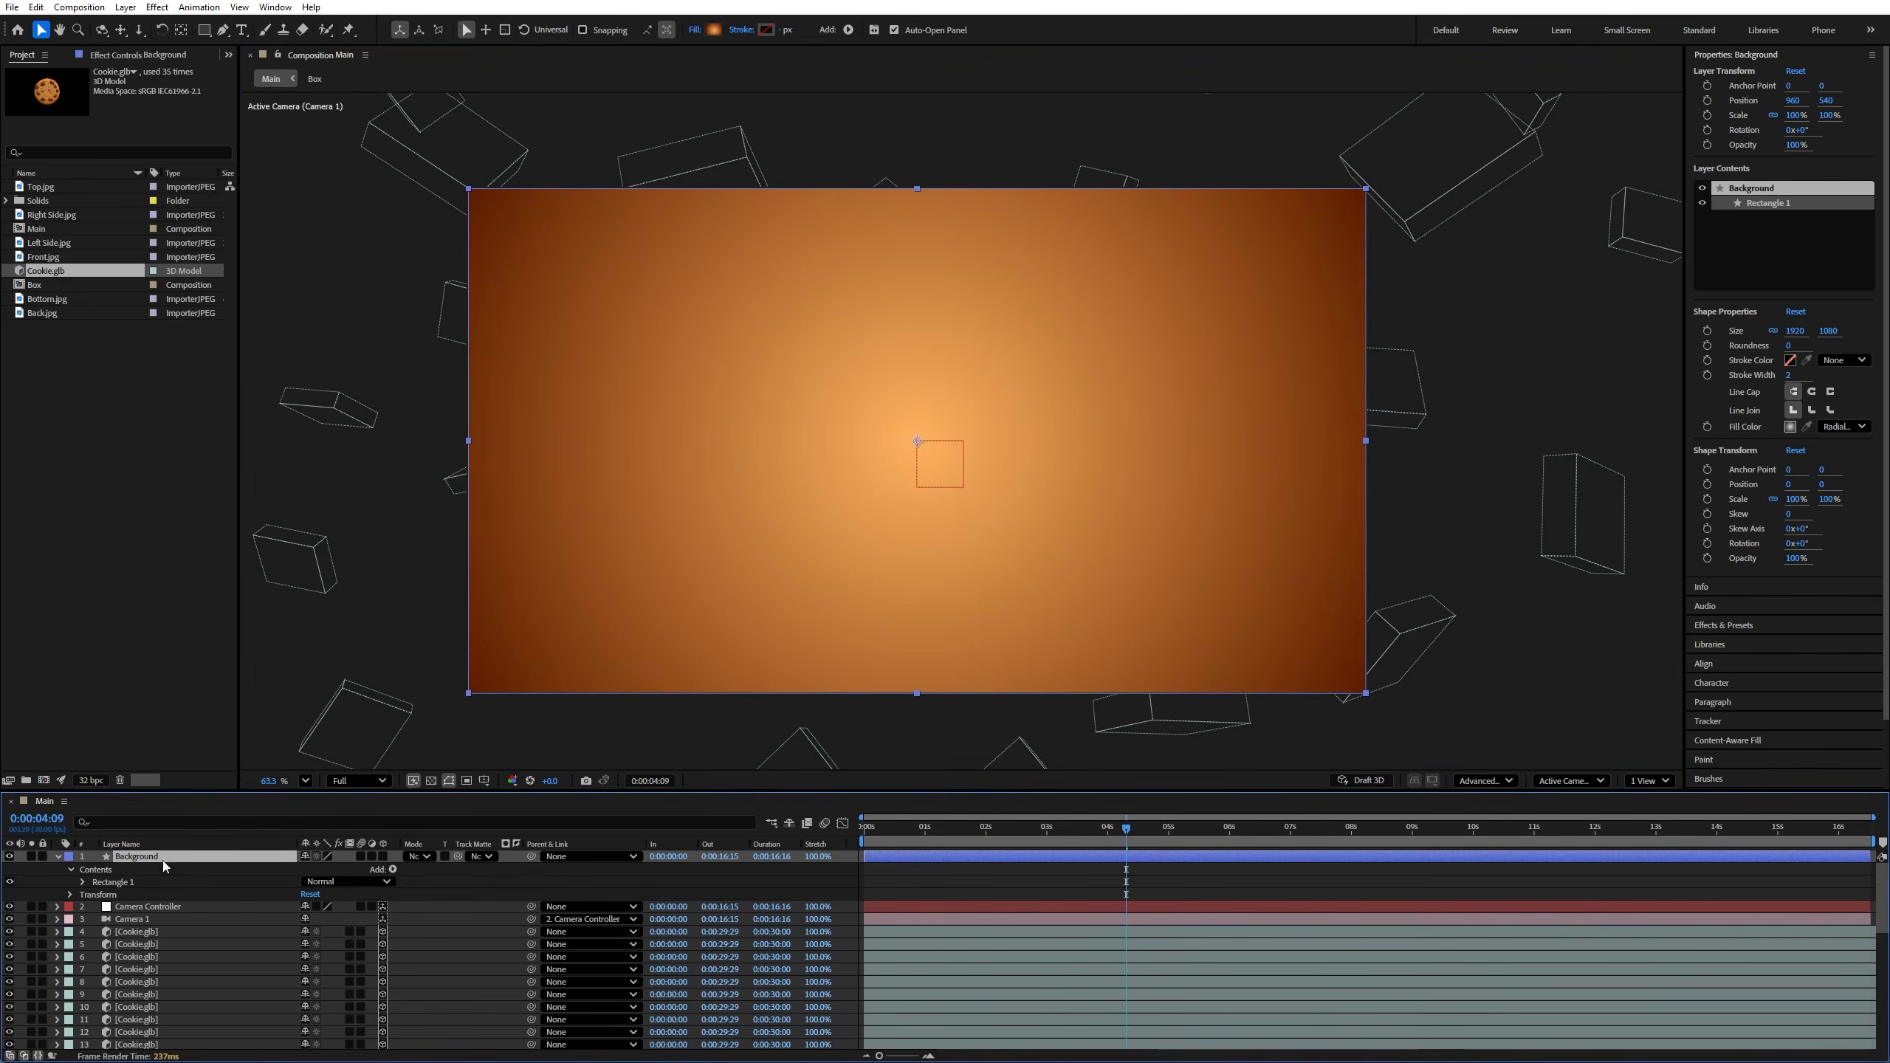
pyautogui.click(58, 856)
# Step: Draw a circle about 589 px wide near the frame's center on a new shape layer and give it a solid white fill
pyautogui.click(280, 679)
pyautogui.click(204, 29)
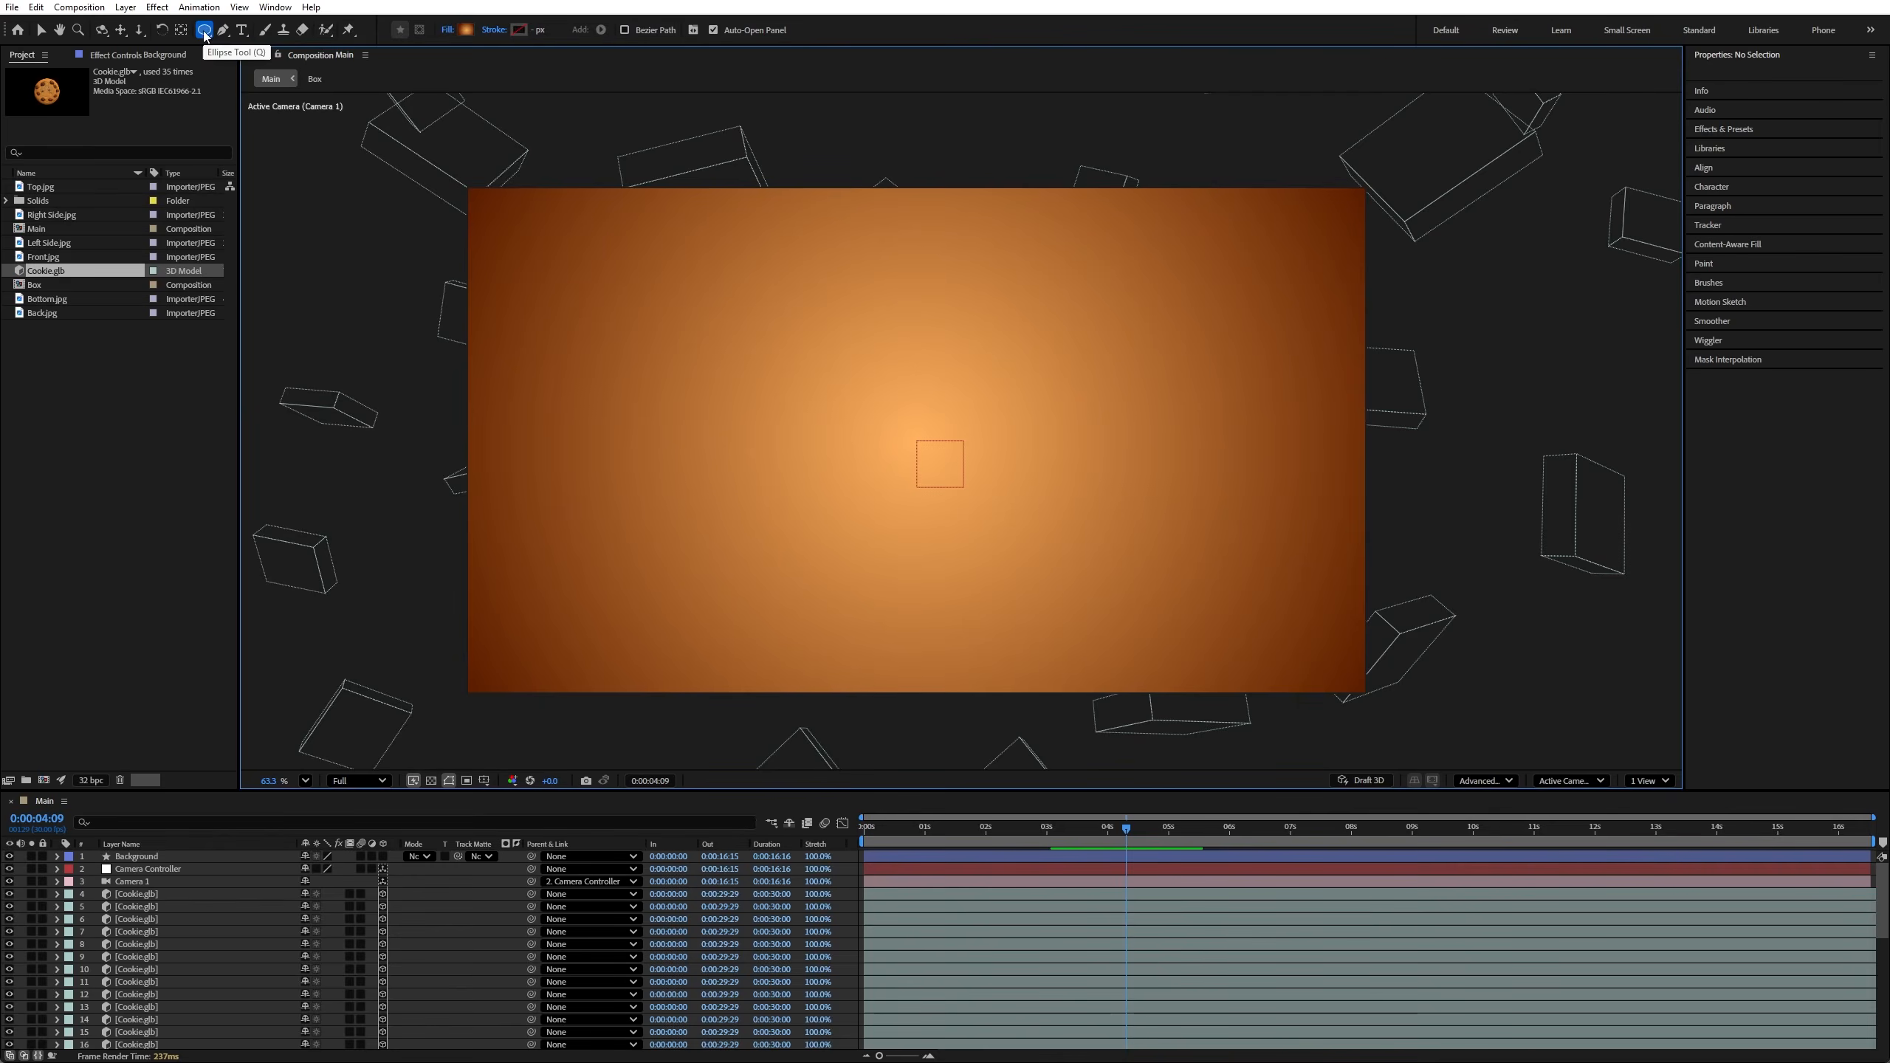
pyautogui.moveTo(785, 319); pyautogui.dragTo(1056, 556)
pyautogui.press('space')
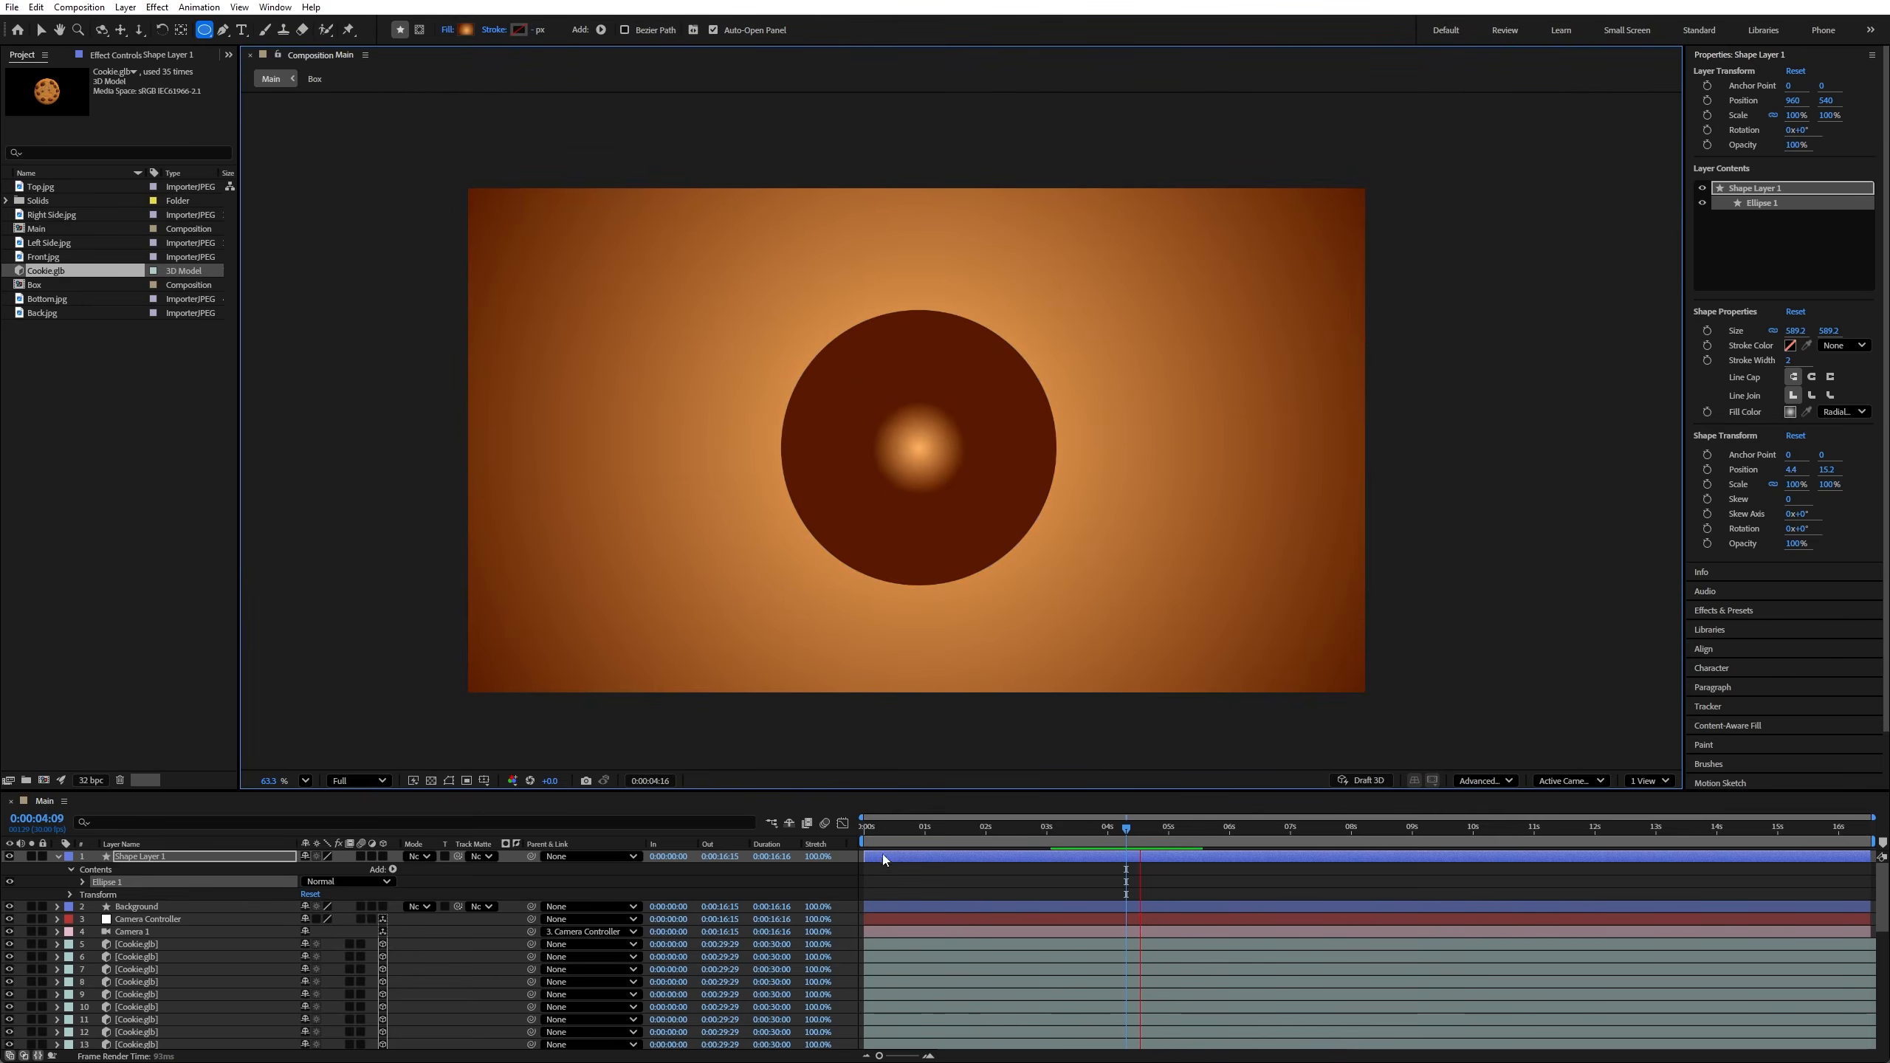
pyautogui.click(448, 29)
pyautogui.click(892, 492)
pyautogui.click(969, 572)
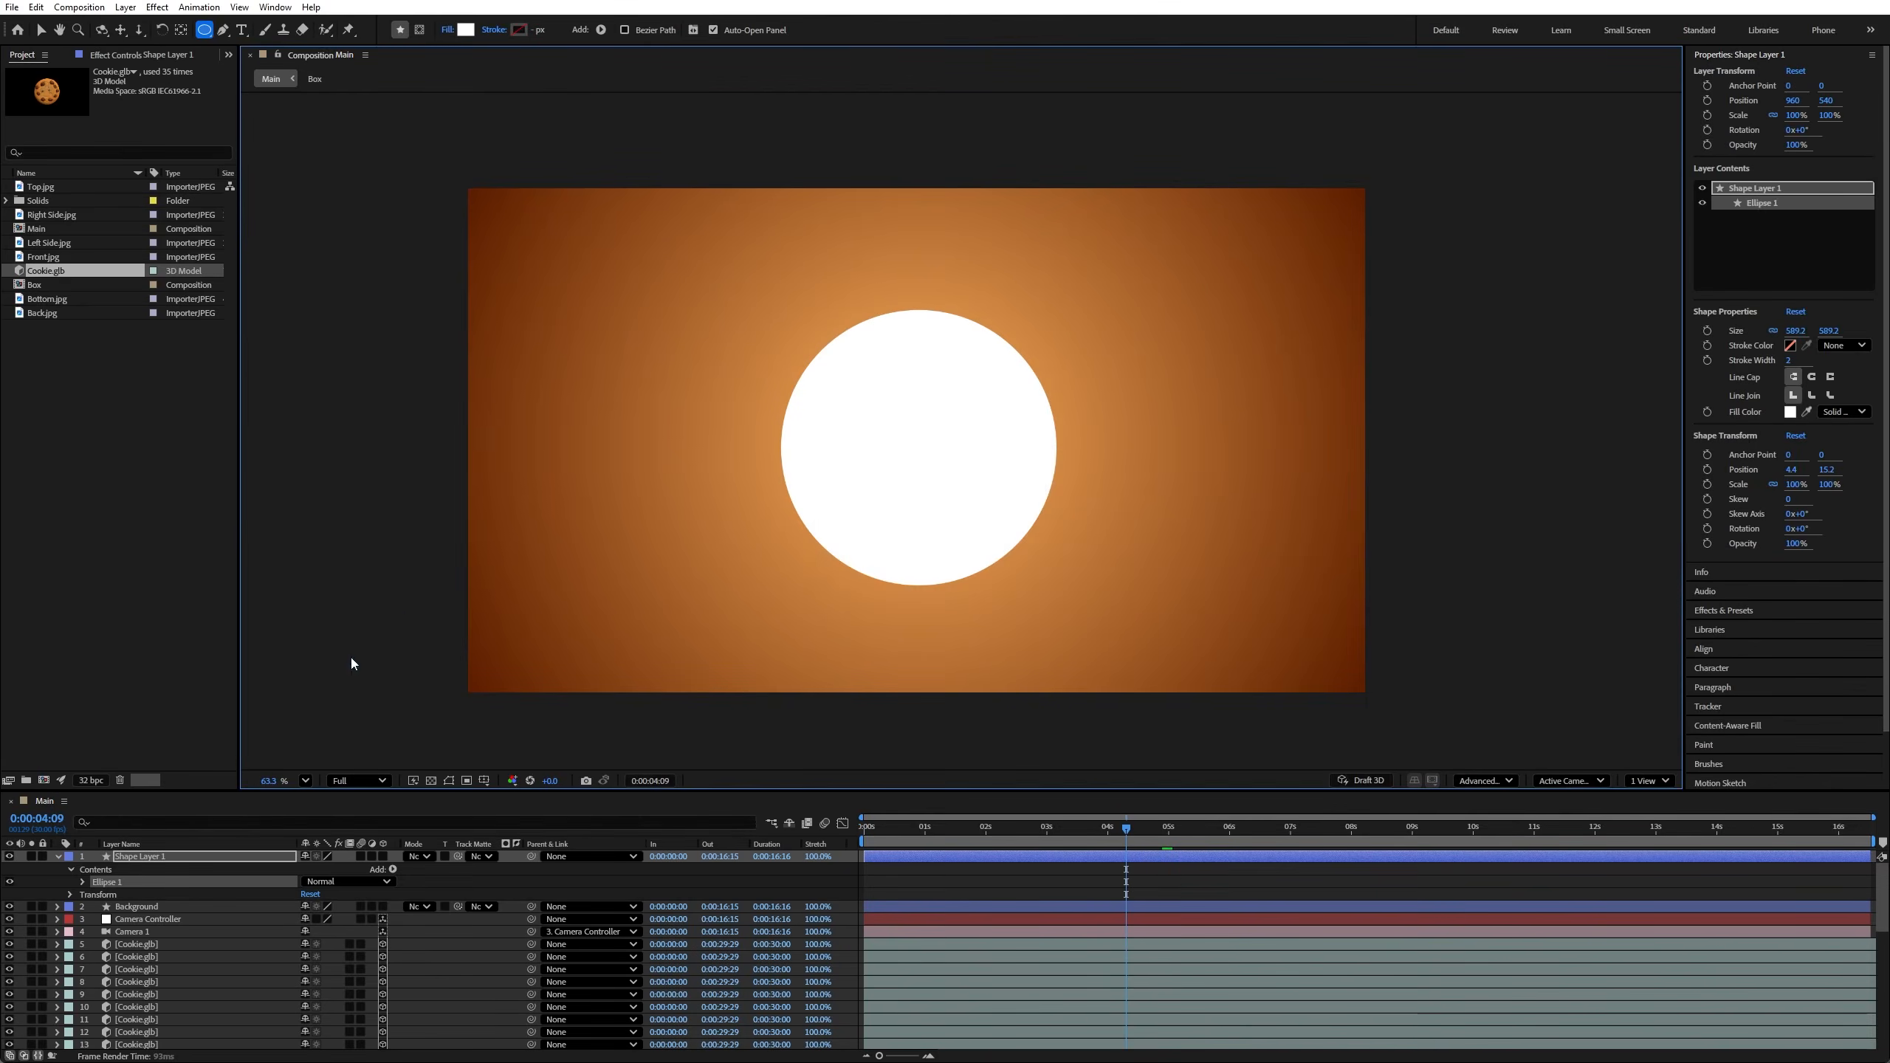
# Step: Pre-compose the white circle's layer as "Background glow", moving all attributes into the new composition
pyautogui.click(148, 857)
pyautogui.press('v')
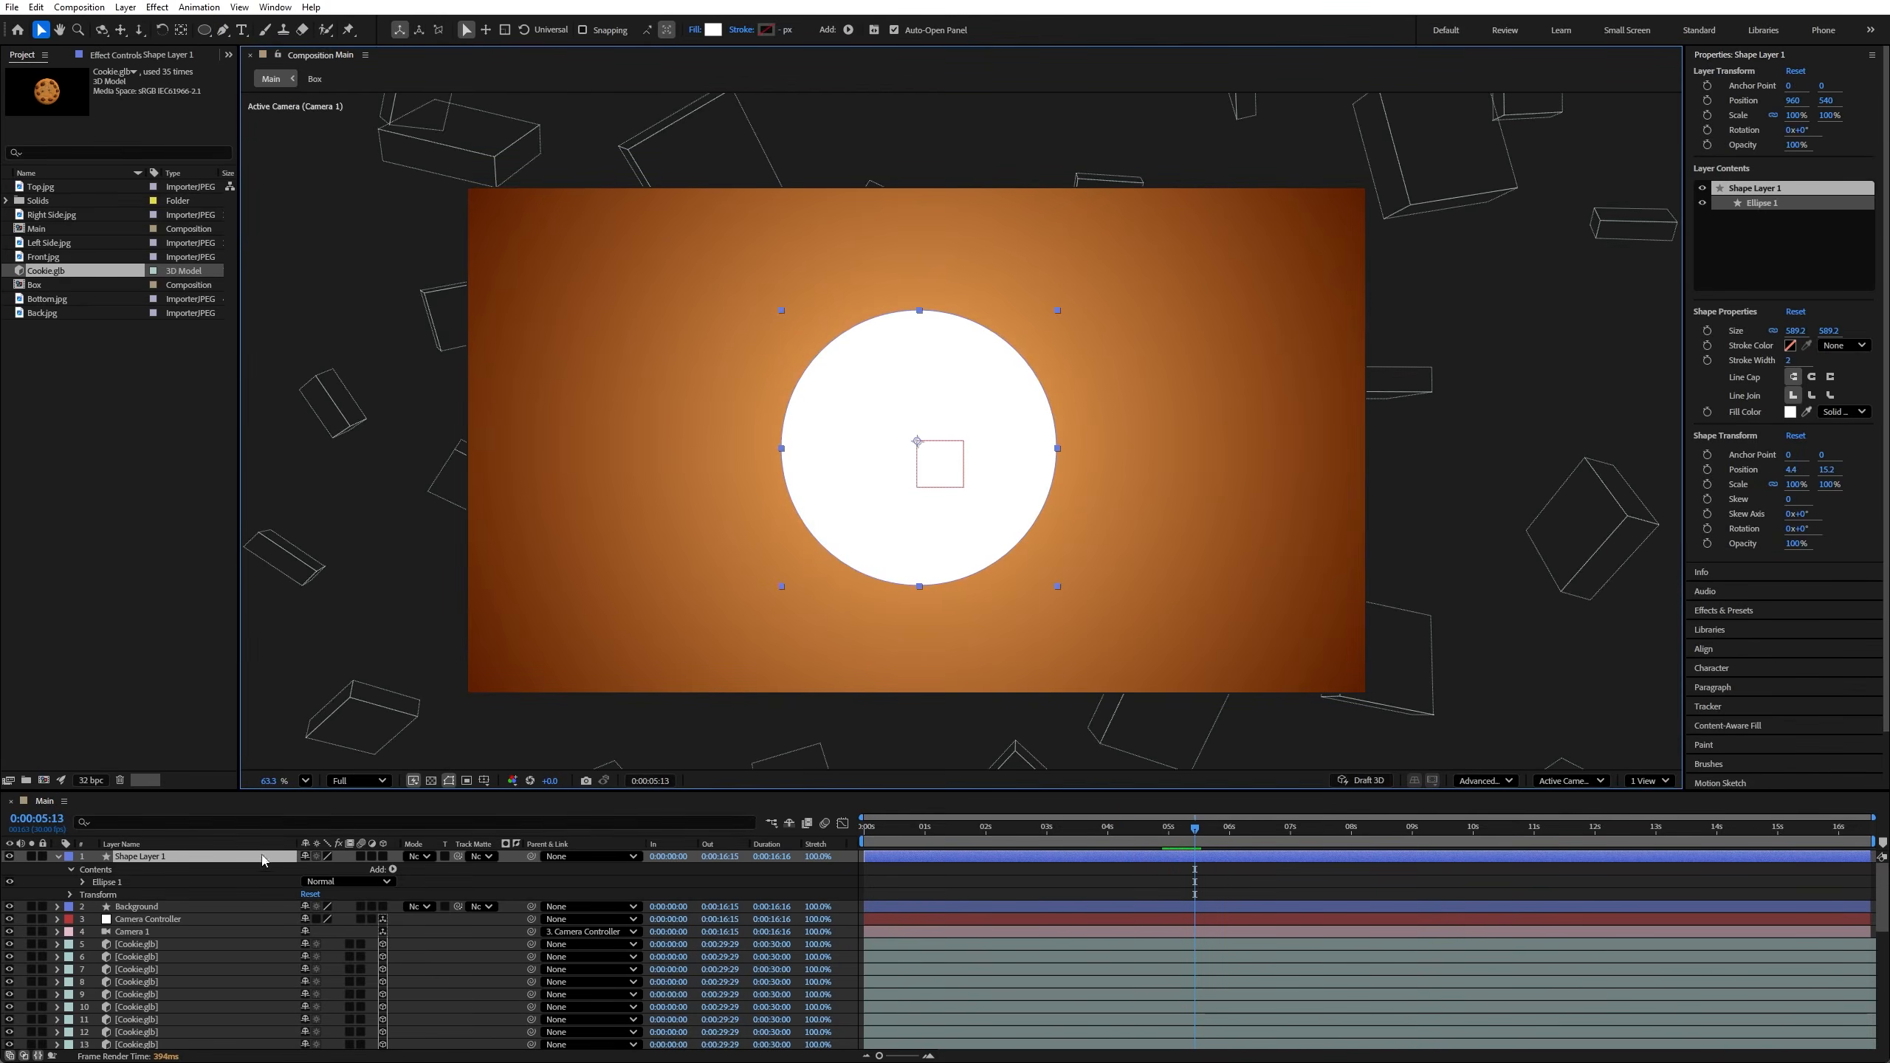
pyautogui.rightClick(263, 860)
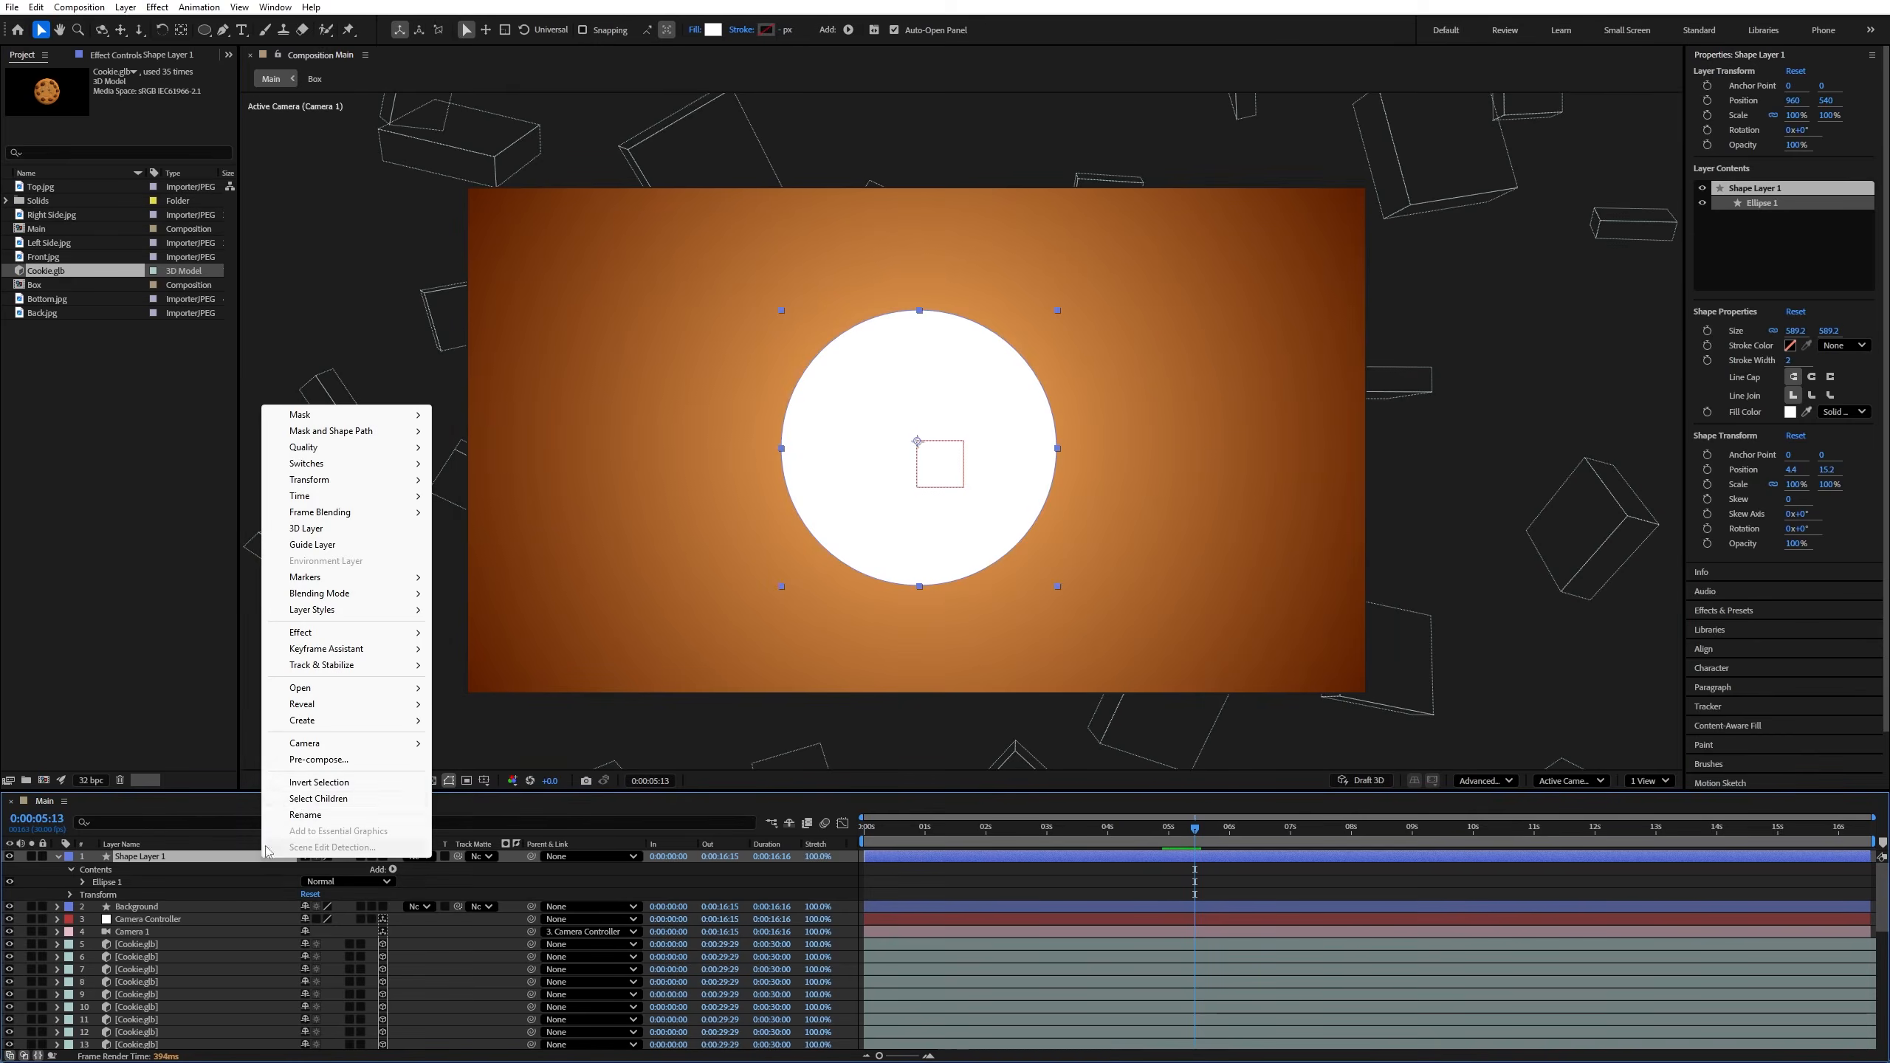
pyautogui.click(319, 760)
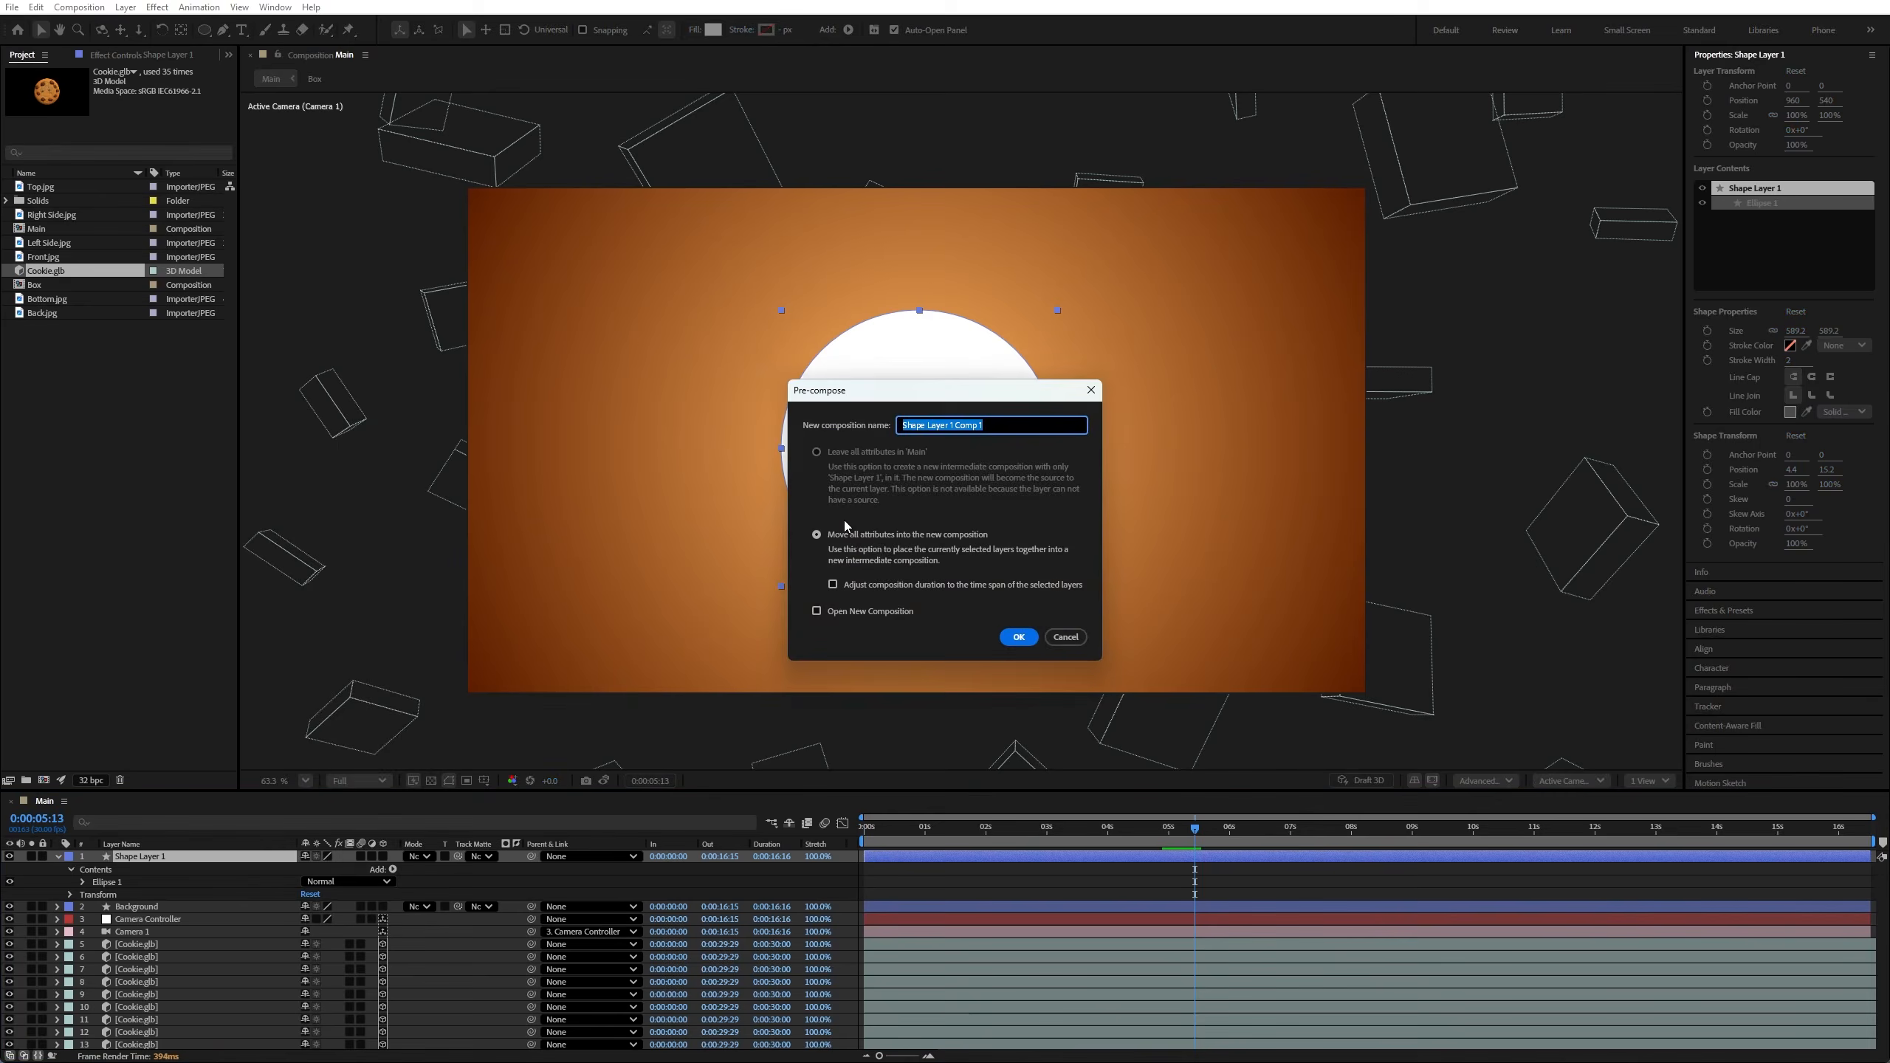
pyautogui.write('Background glow')
pyautogui.click(816, 534)
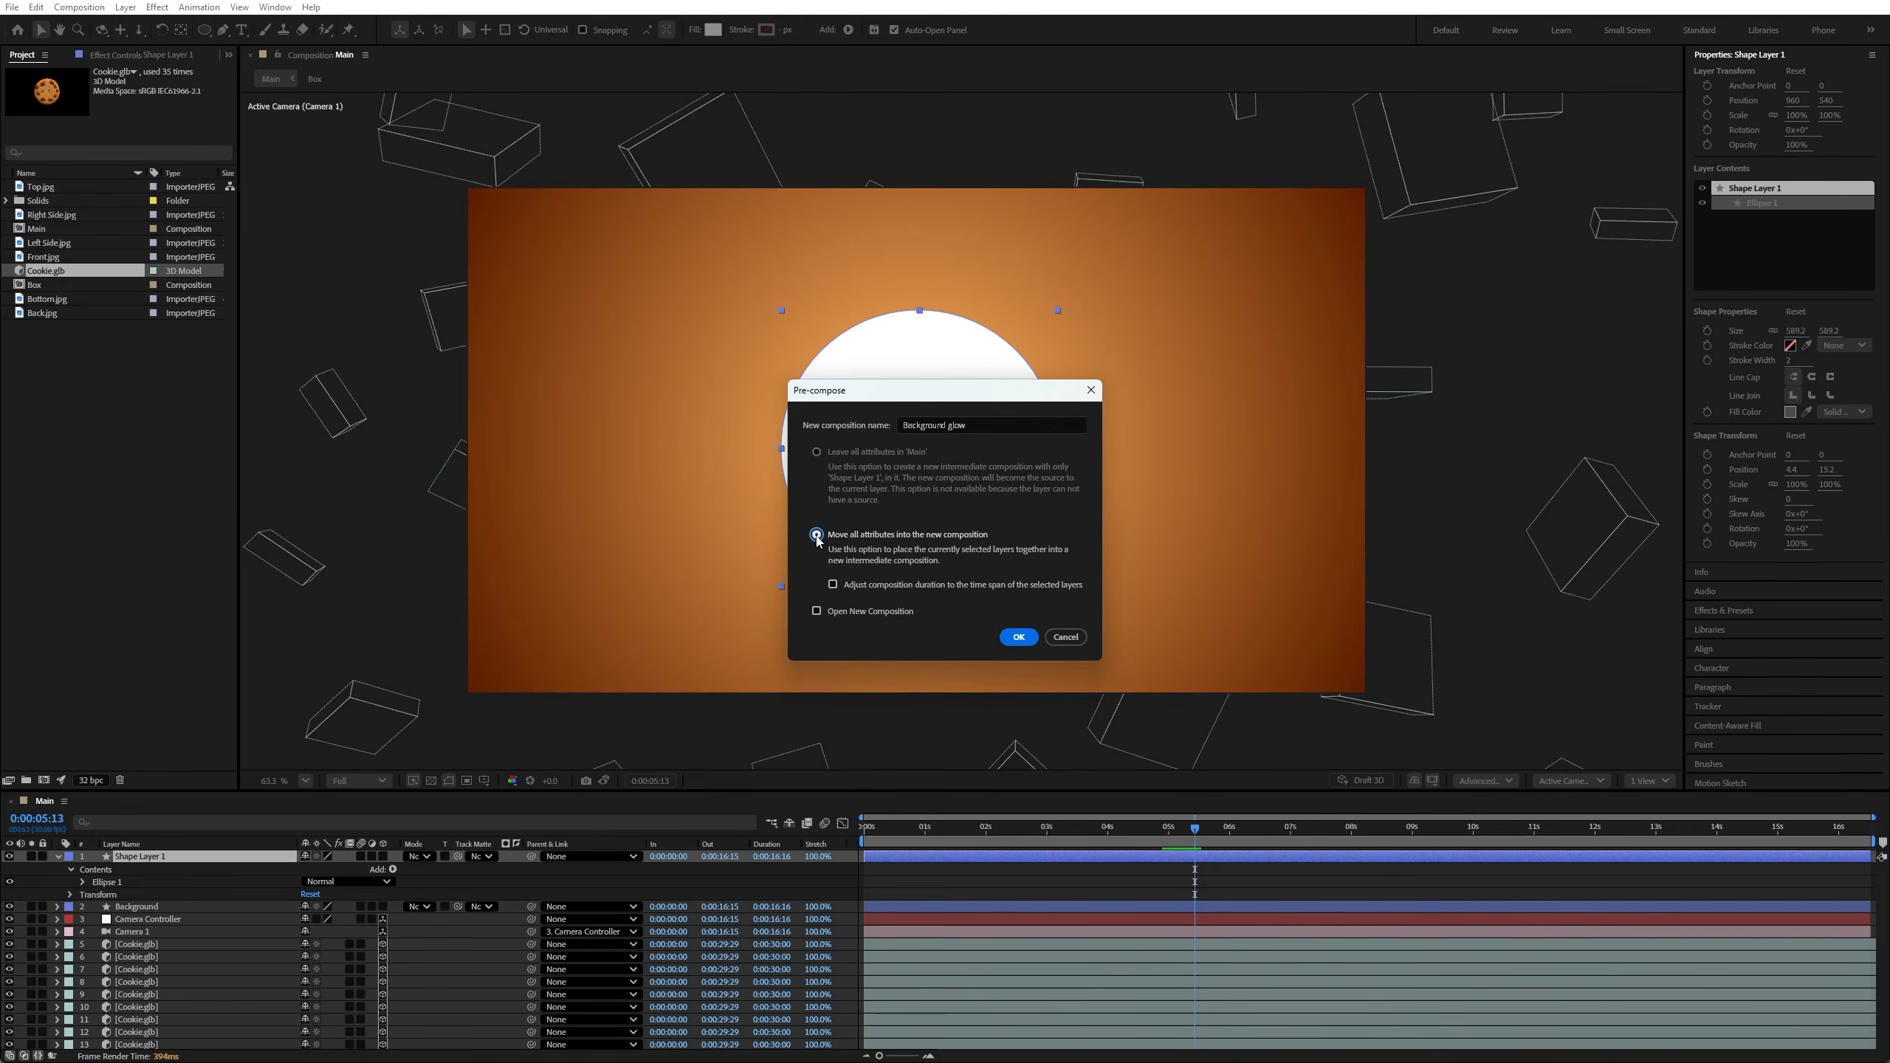
pyautogui.click(1019, 636)
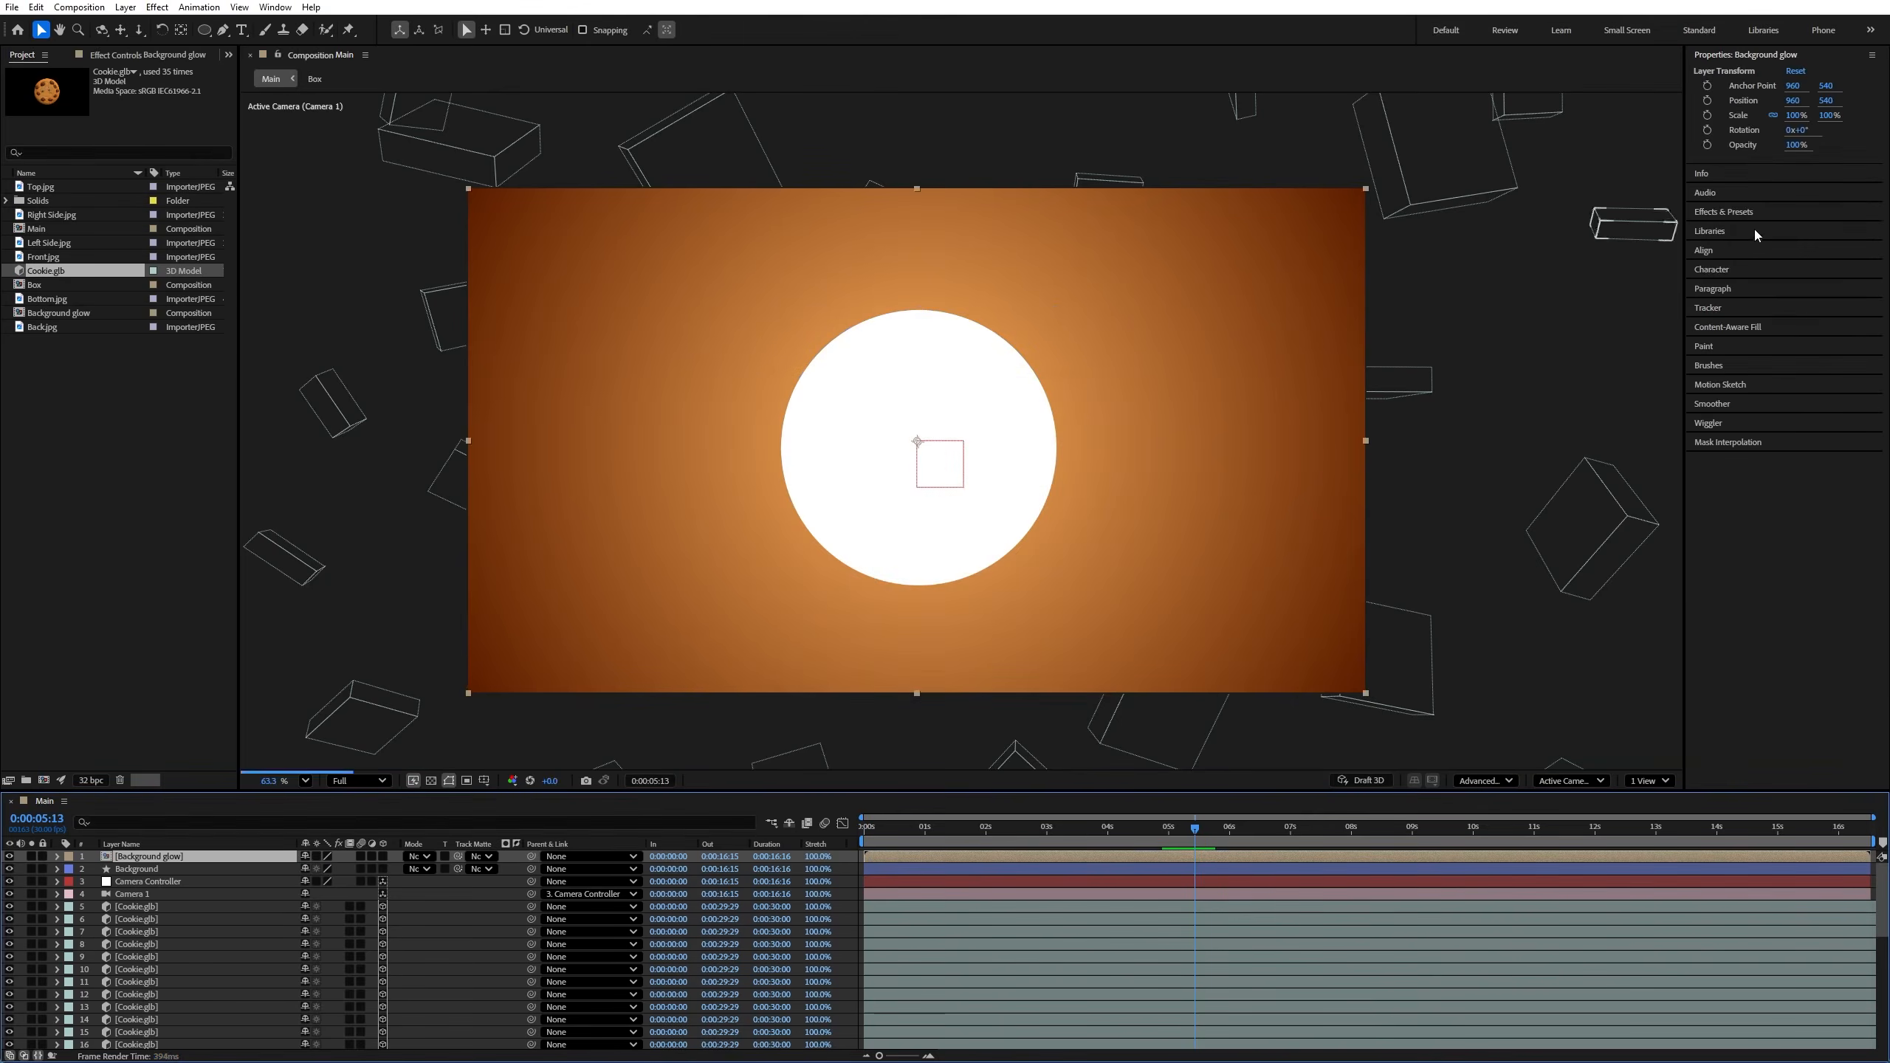
# Step: Find the Glow effect and apply it to the Background glow layer
pyautogui.click(1749, 220)
pyautogui.click(1736, 131)
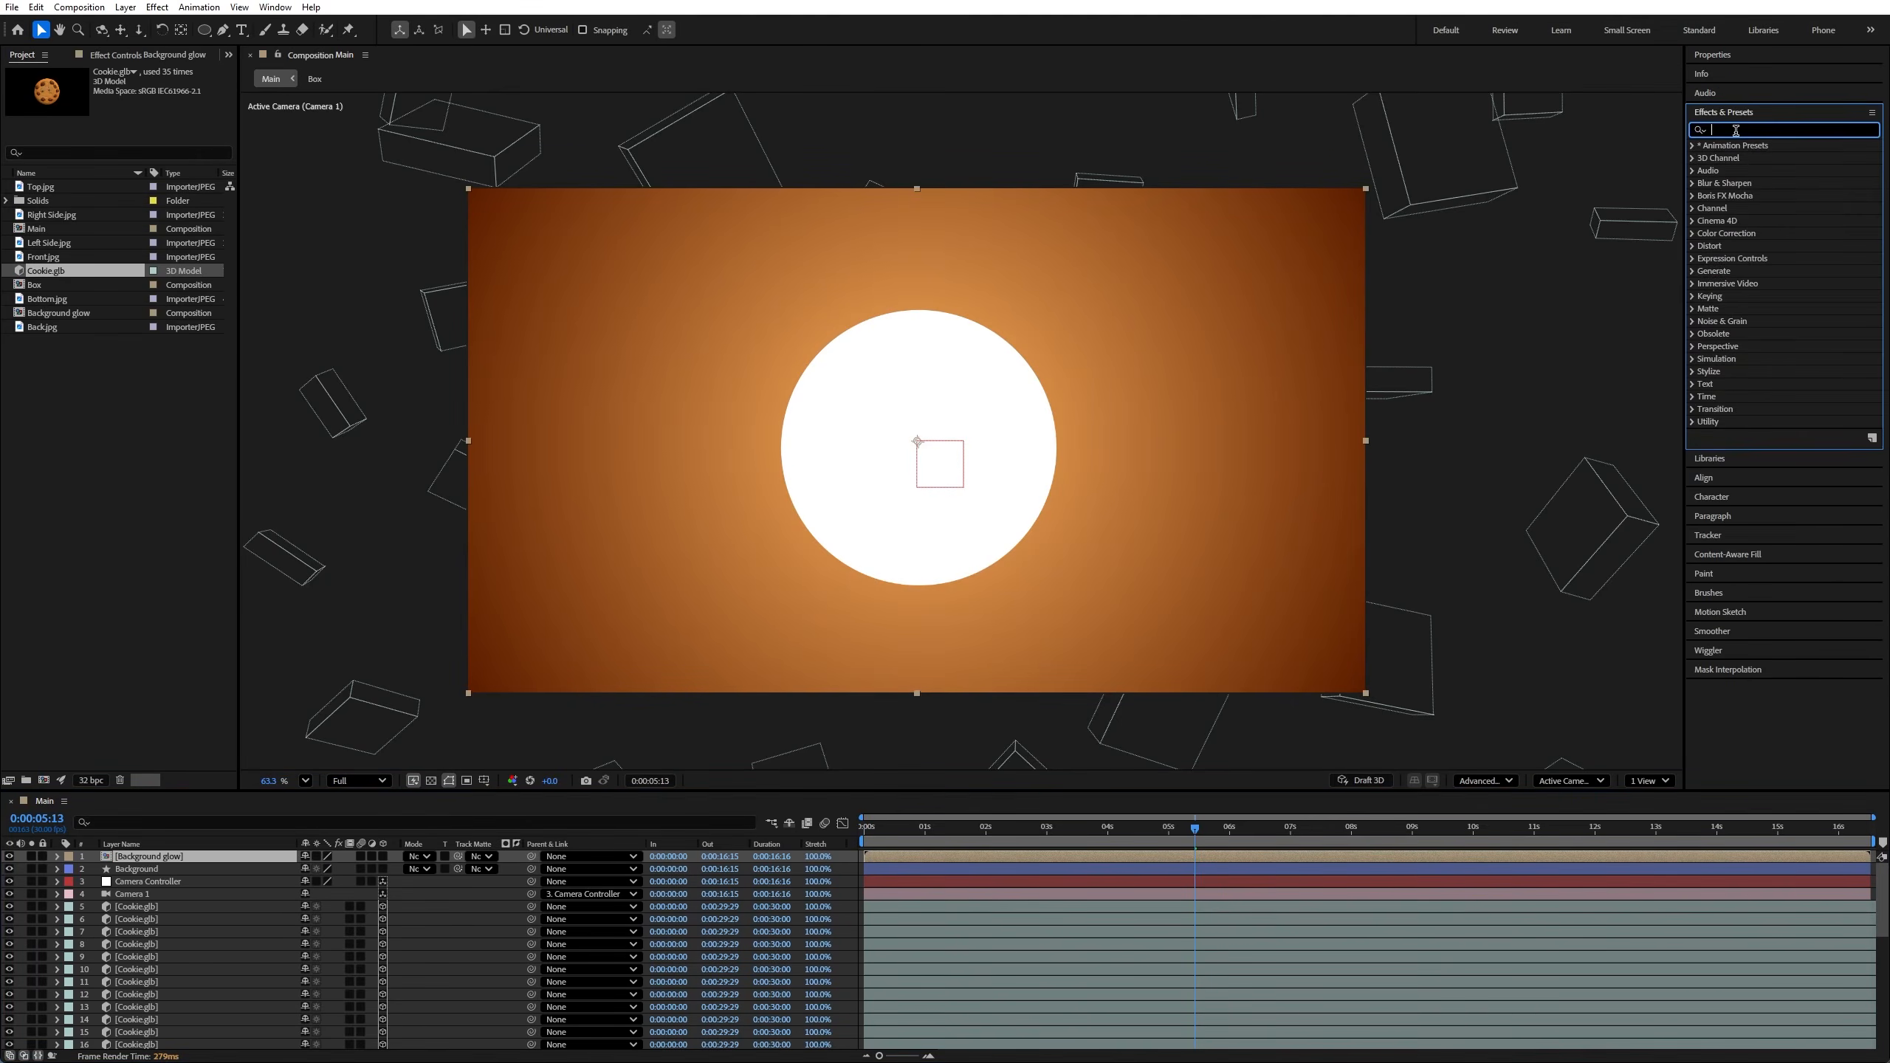
pyautogui.write('glow')
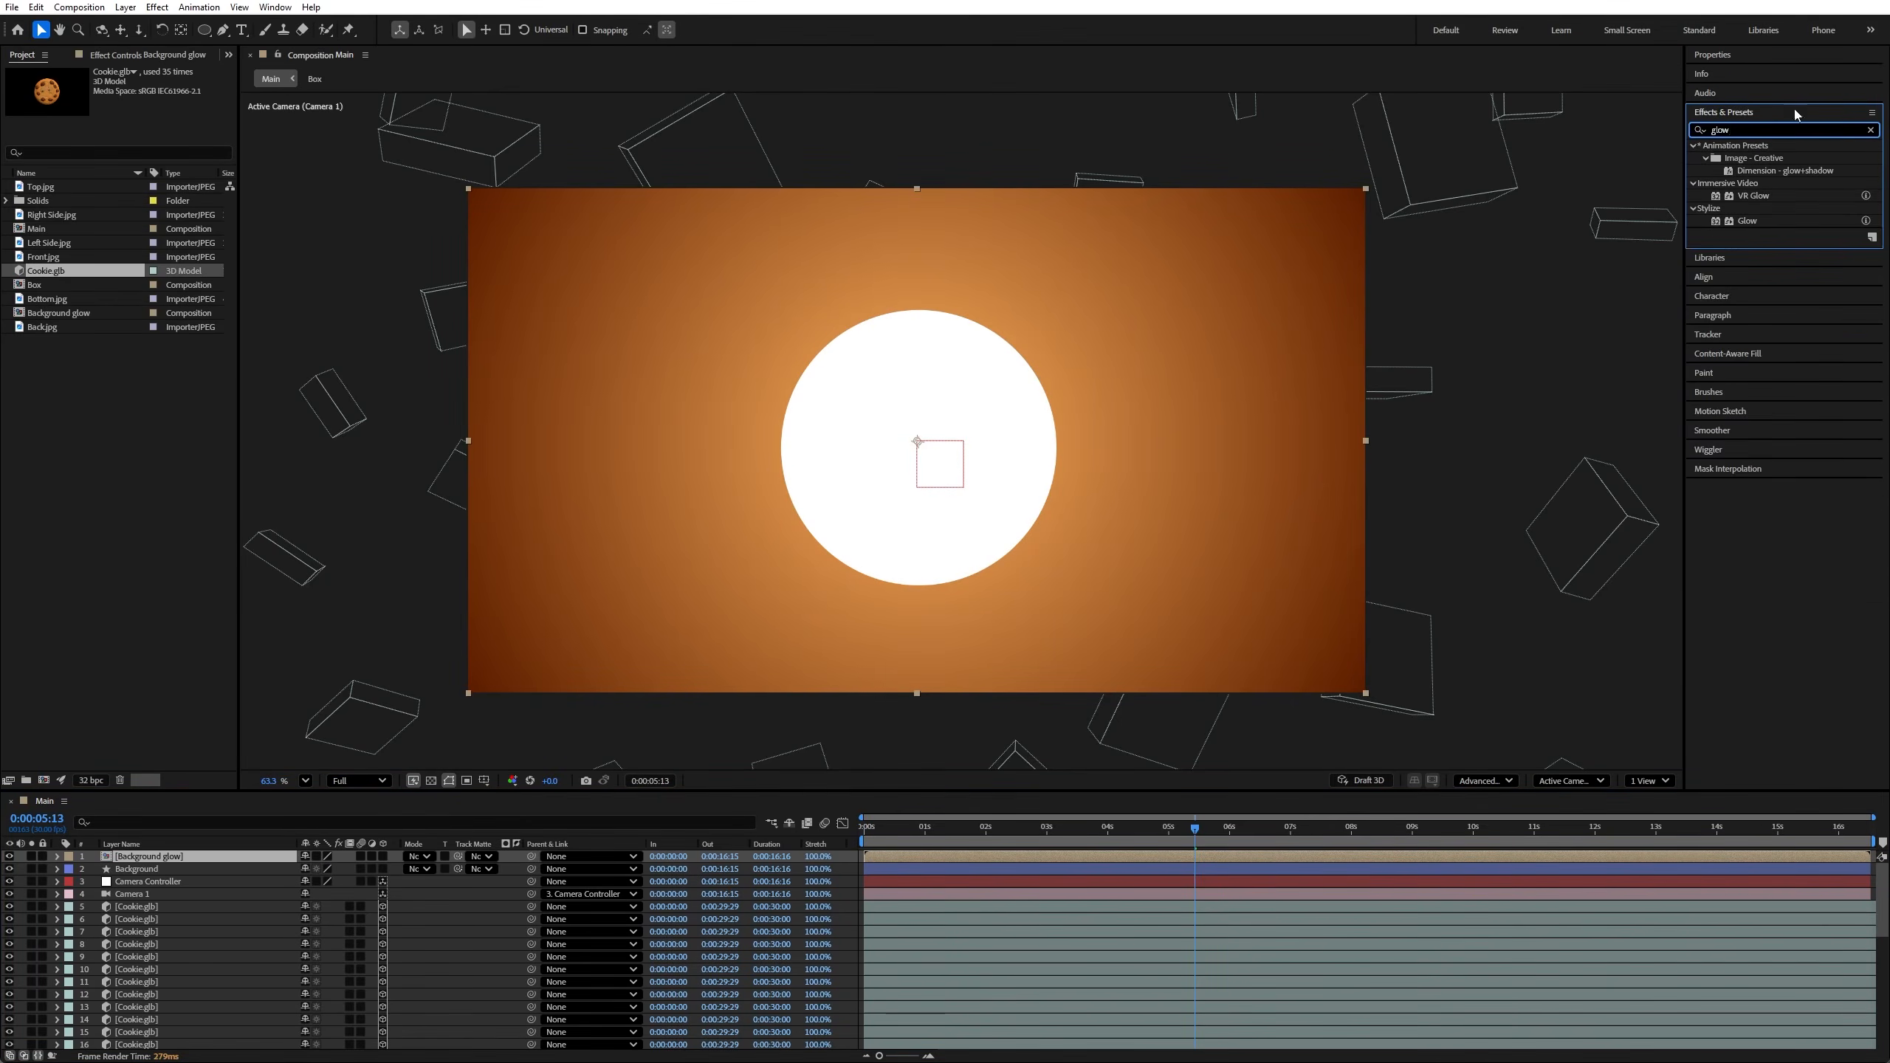
pyautogui.moveTo(1771, 219); pyautogui.dragTo(173, 860)
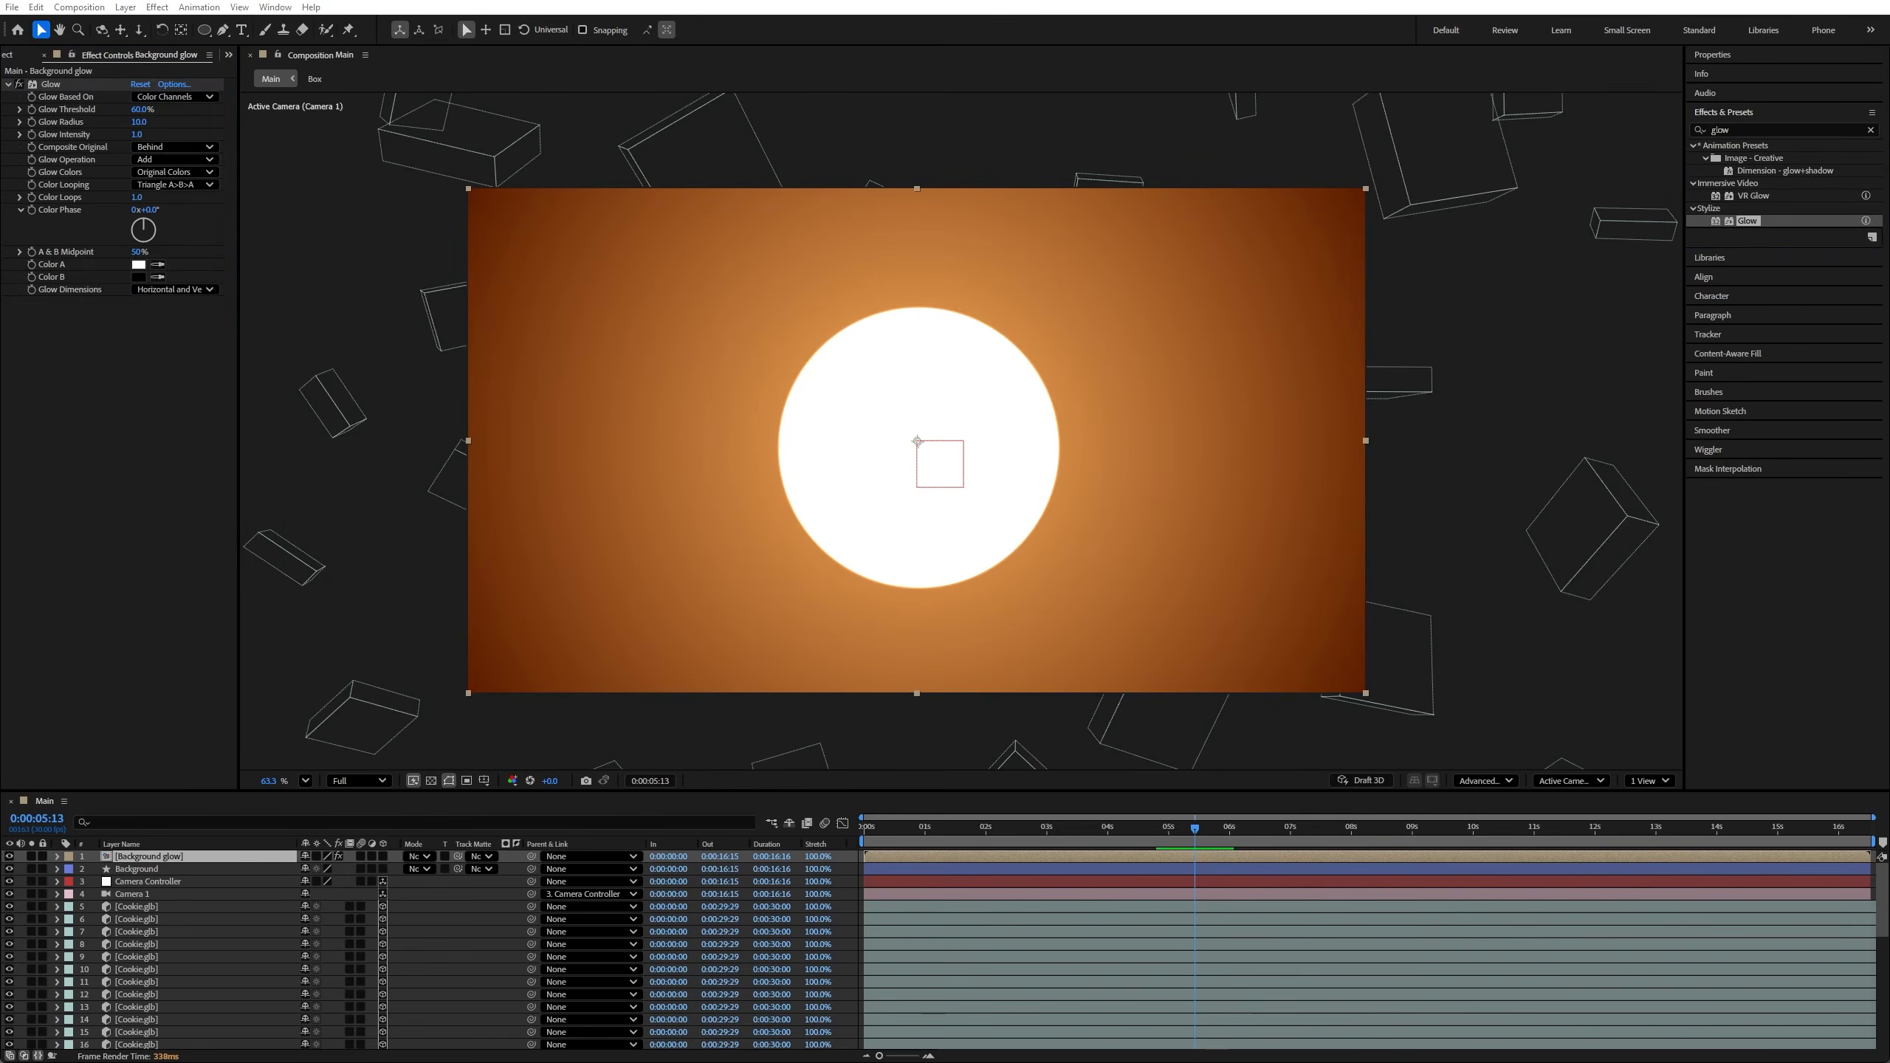
# Step: Set the Glow effect's threshold to 0%, its radius to 447 and its intensity to 2
pyautogui.click(138, 110)
pyautogui.write('0')
pyautogui.press('Return')
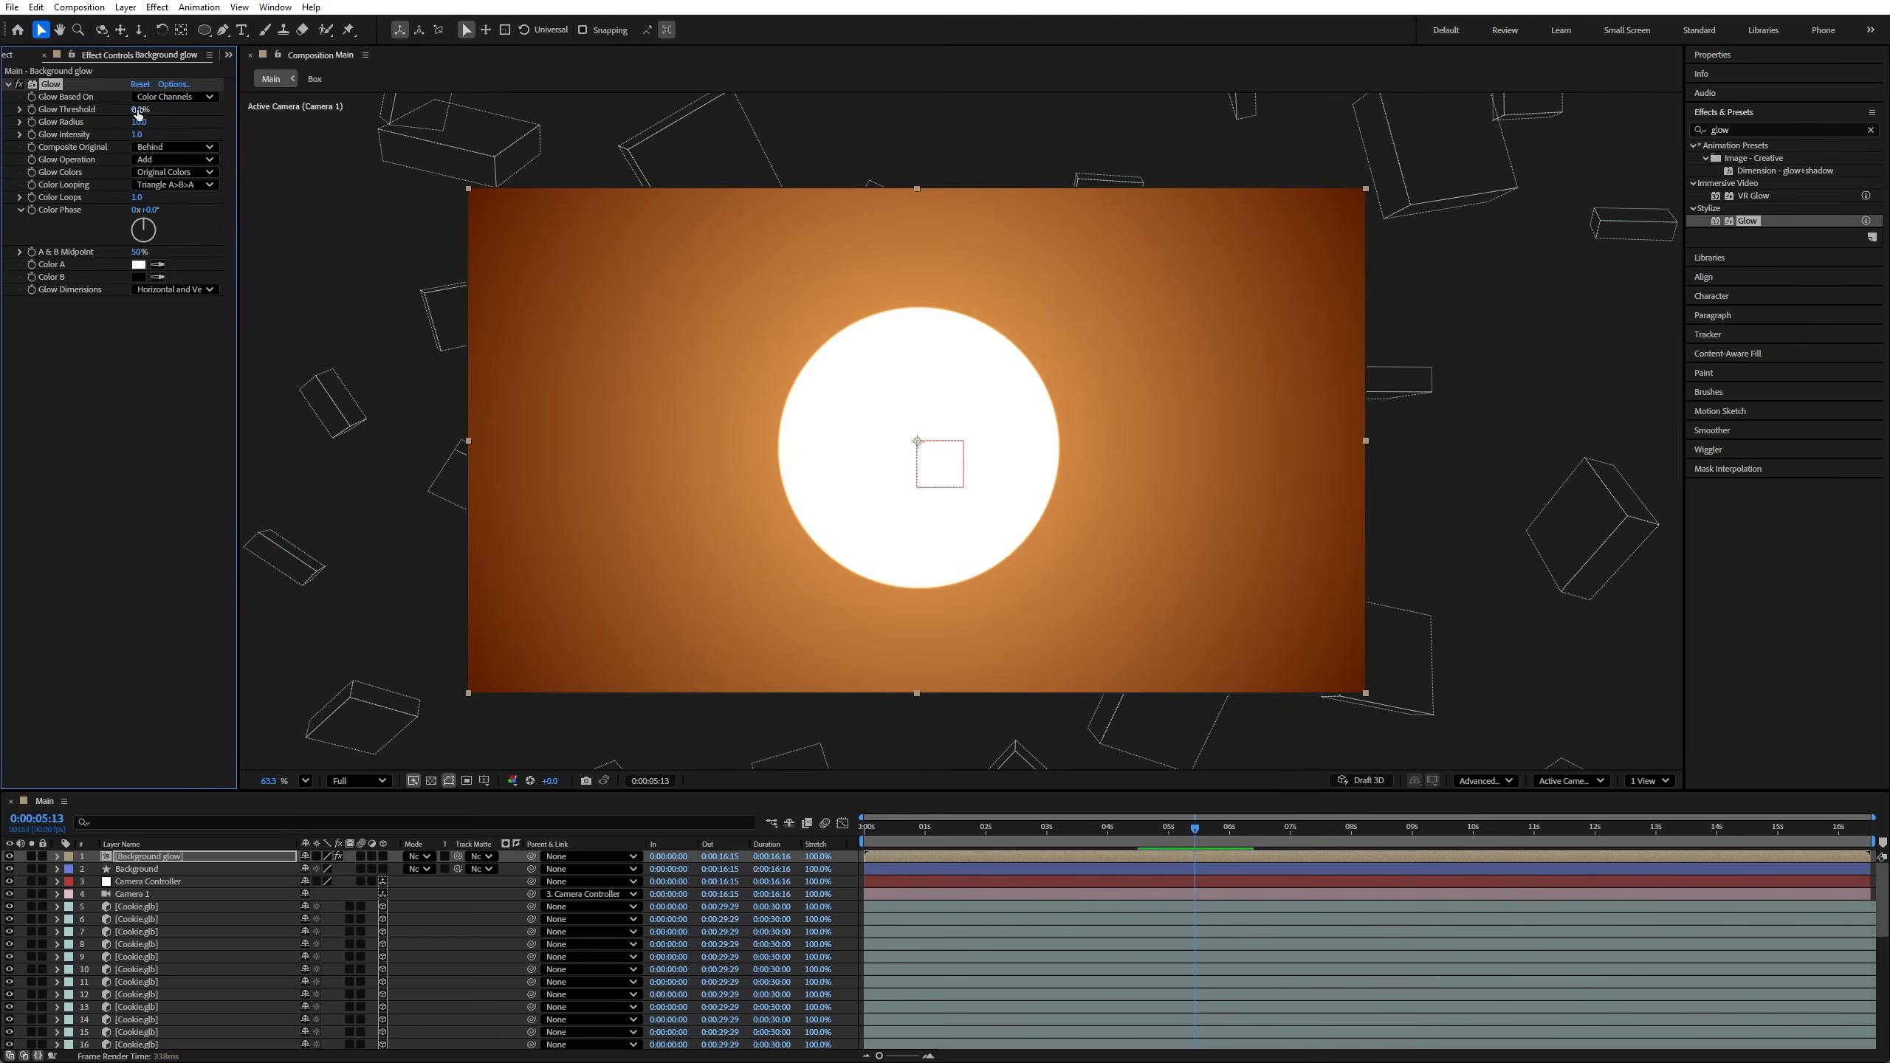
pyautogui.click(140, 121)
pyautogui.write('100')
pyautogui.press('Return')
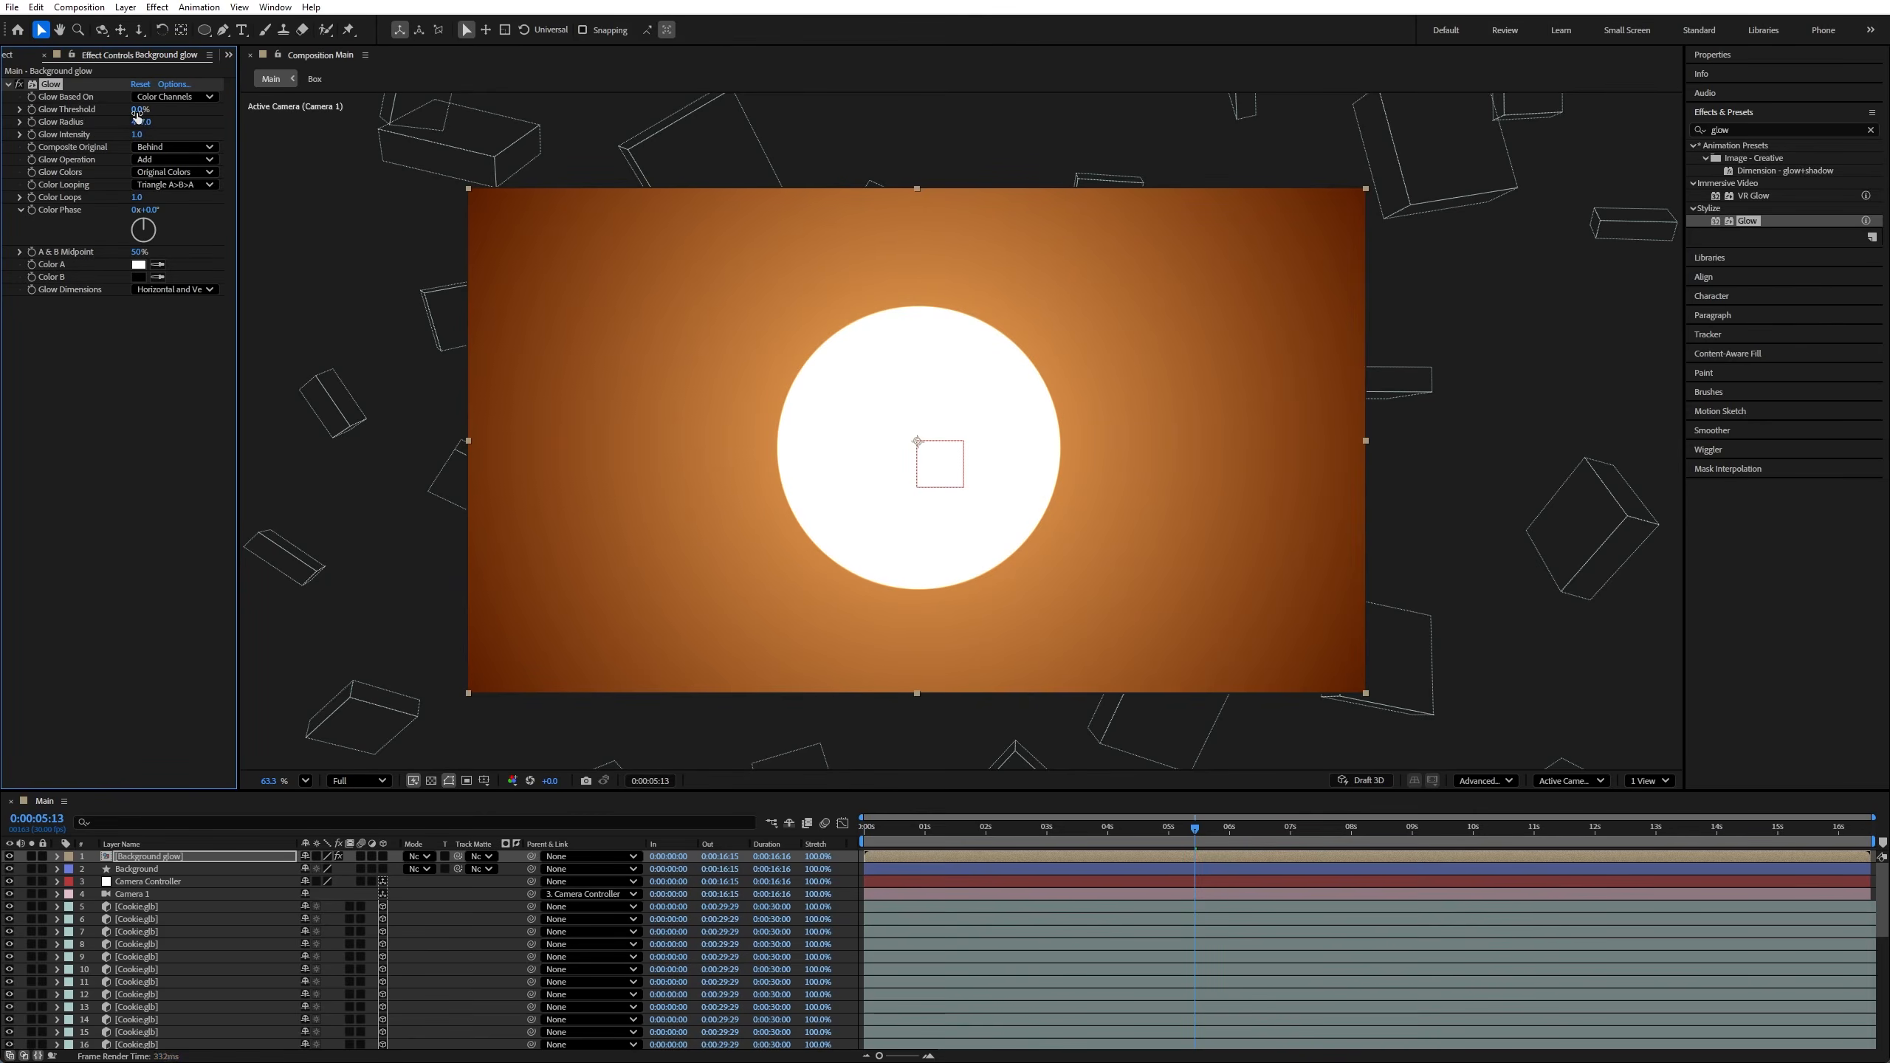
pyautogui.click(138, 134)
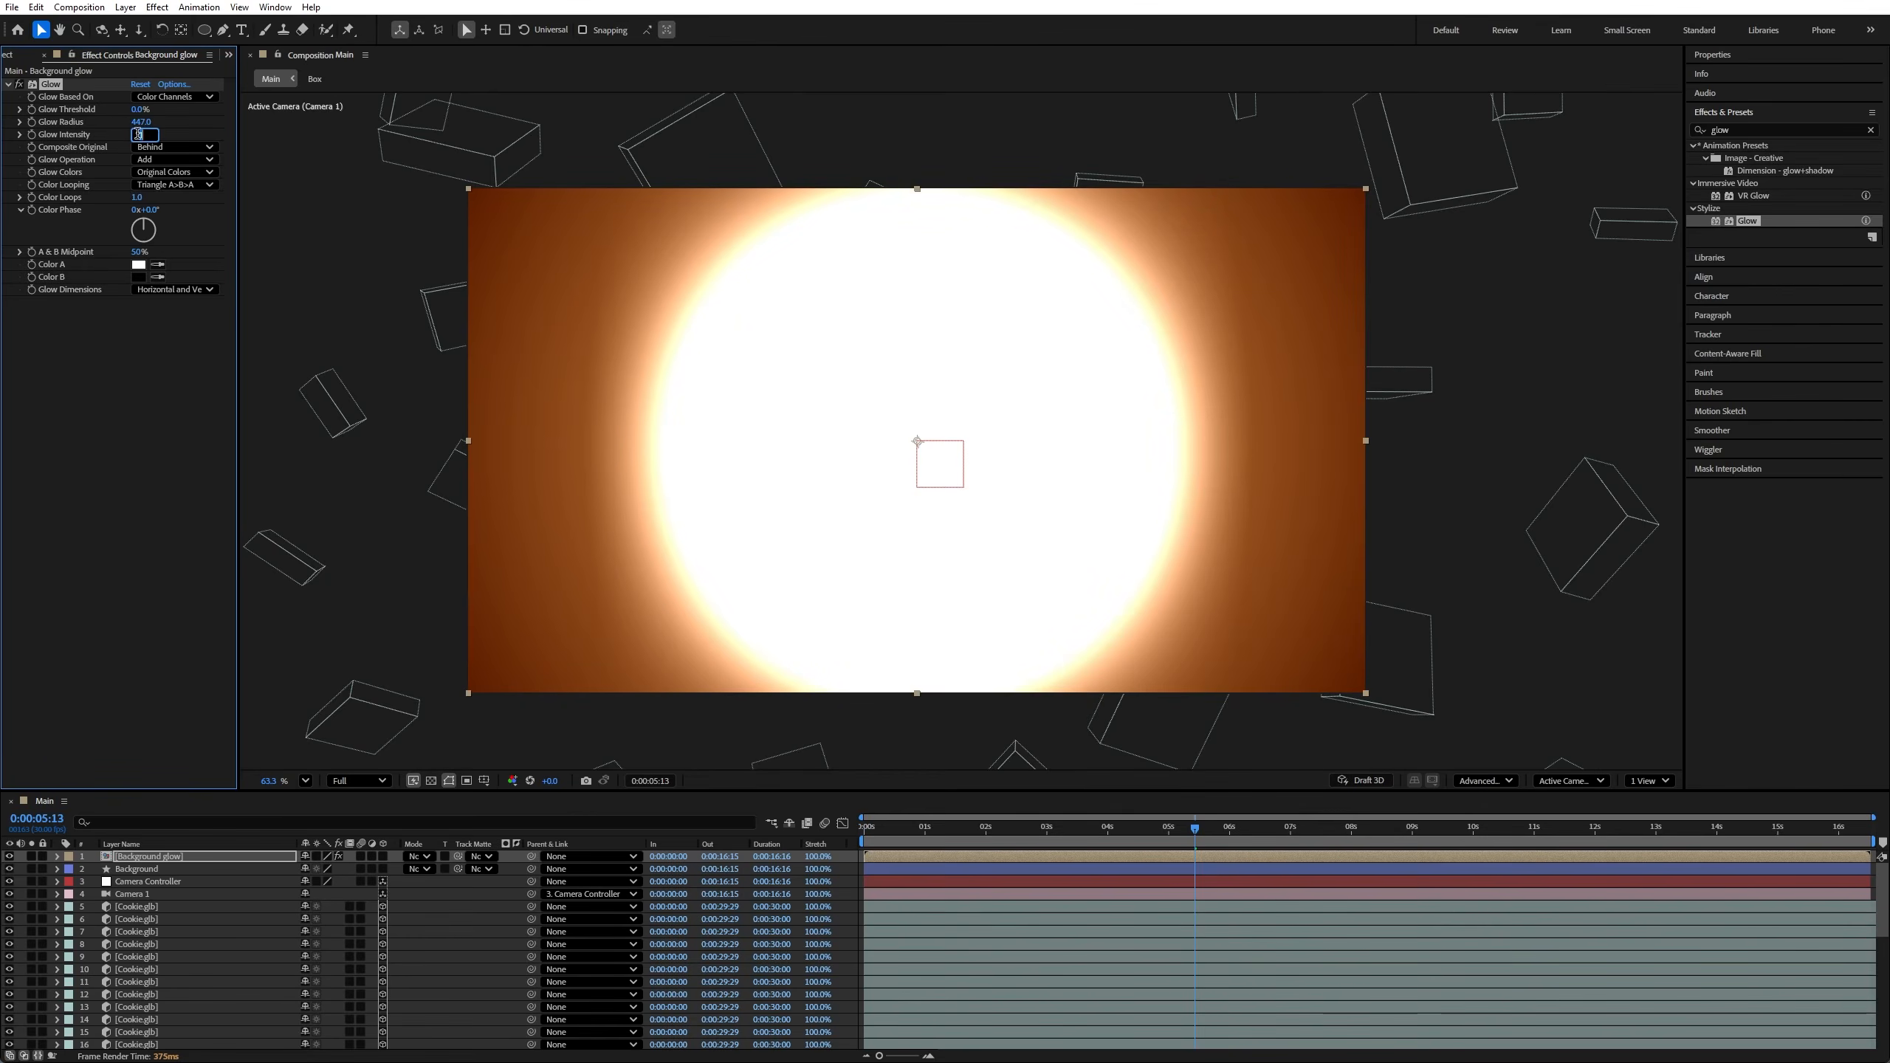
pyautogui.press('Return')
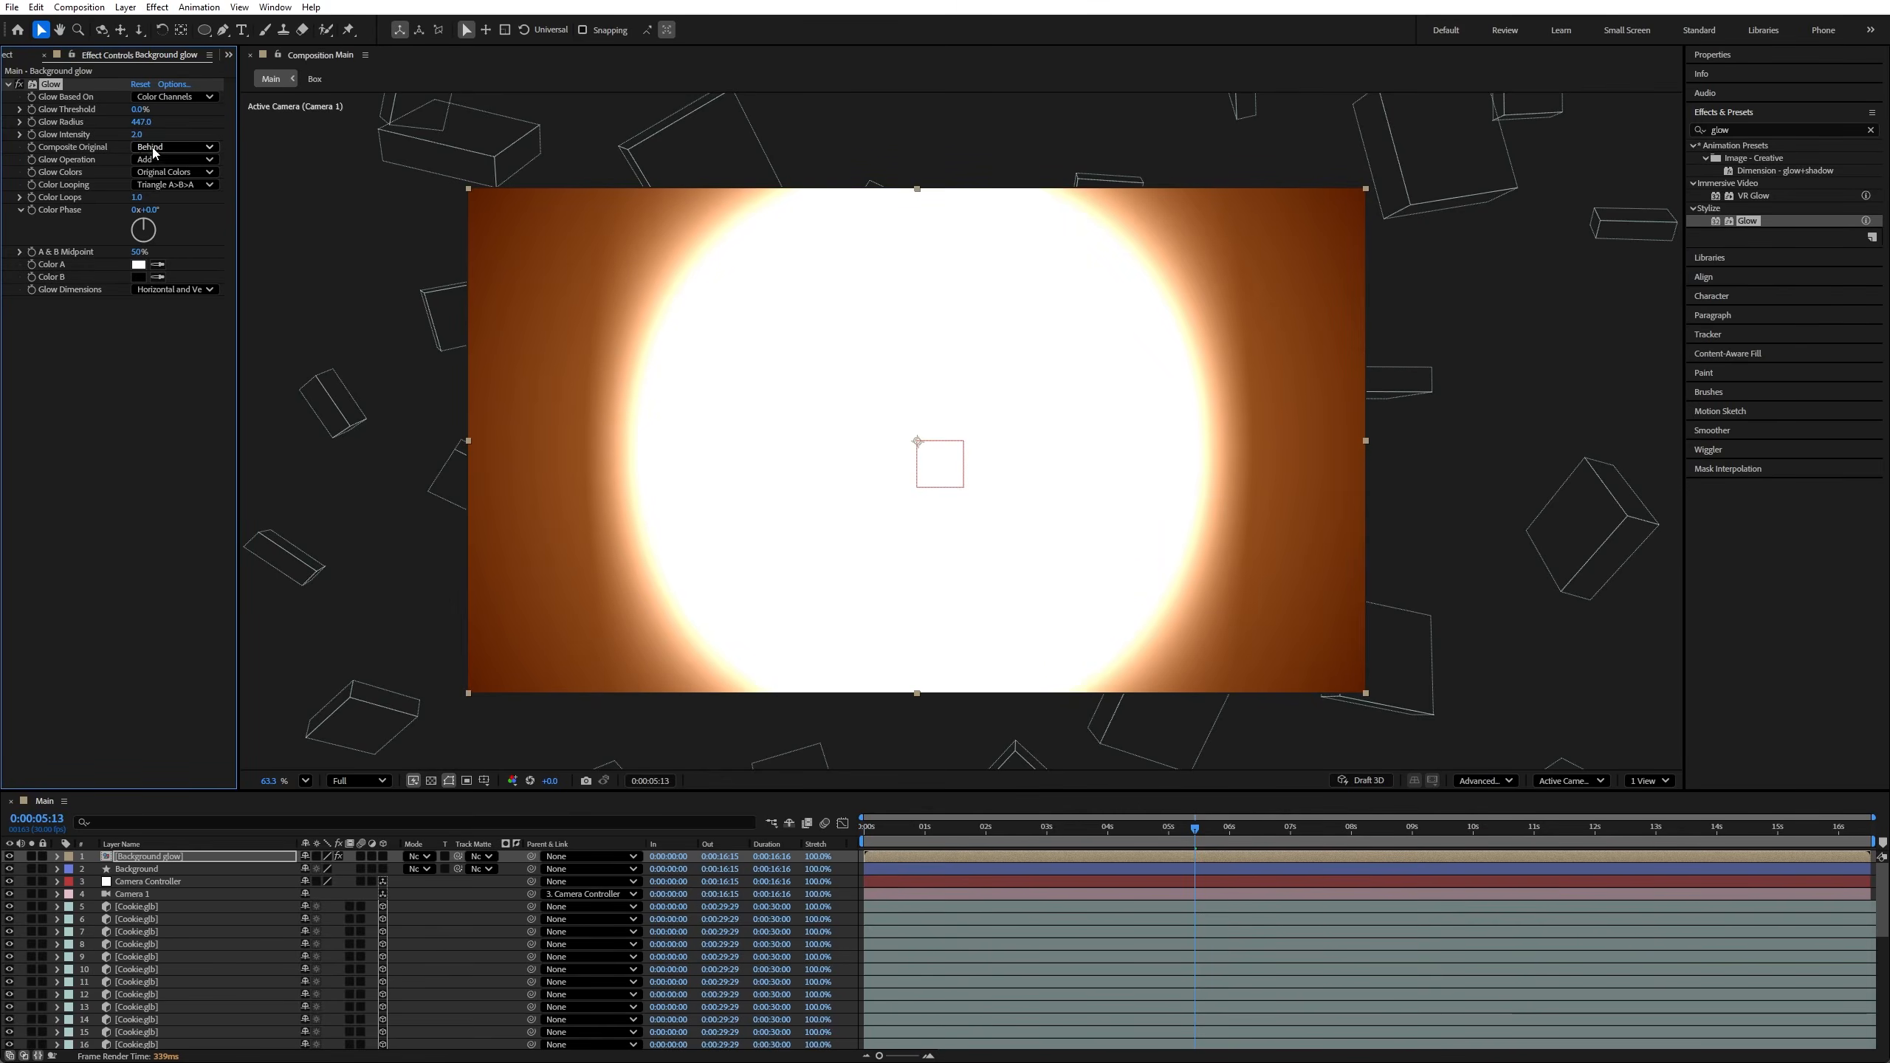
# Step: Set the glow's Composite Original and Glow Operation to None, Glow Colors to Arbitrary Map, and Color Loops to 13.5
pyautogui.click(154, 147)
pyautogui.click(169, 198)
pyautogui.click(160, 160)
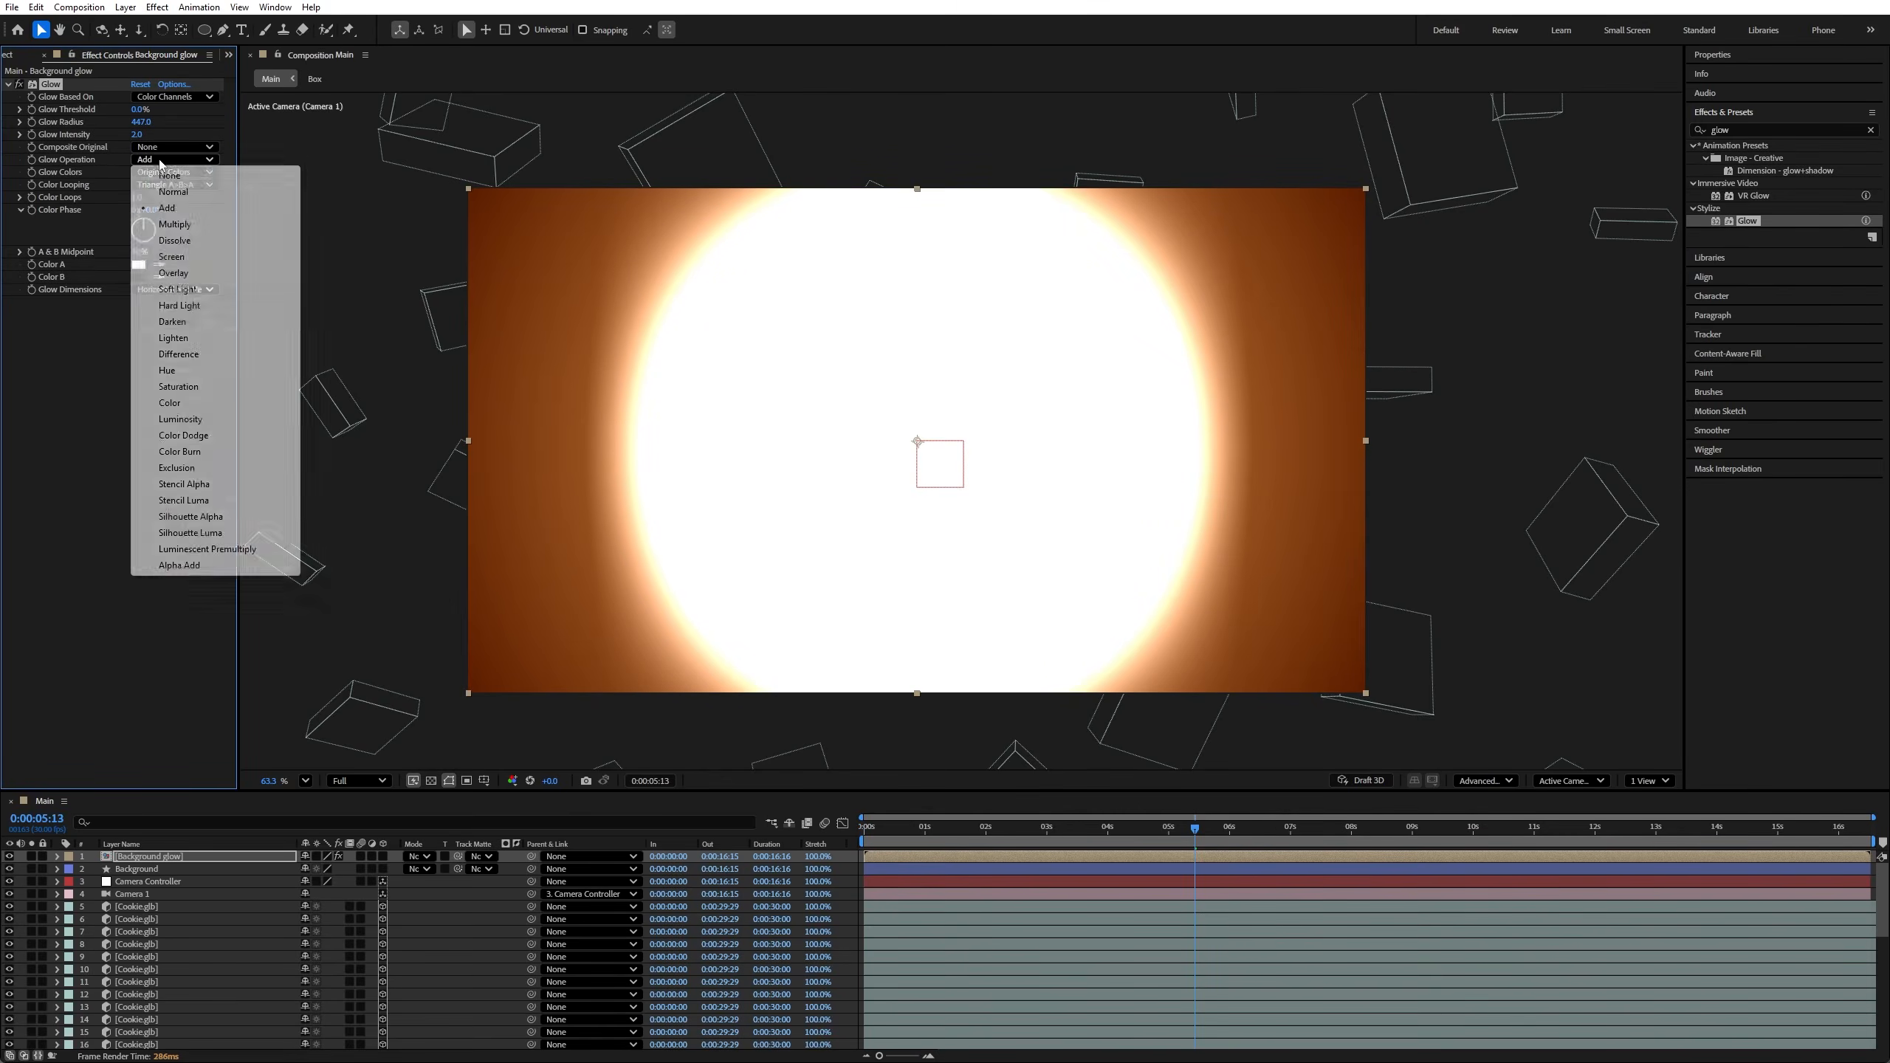
pyautogui.click(170, 179)
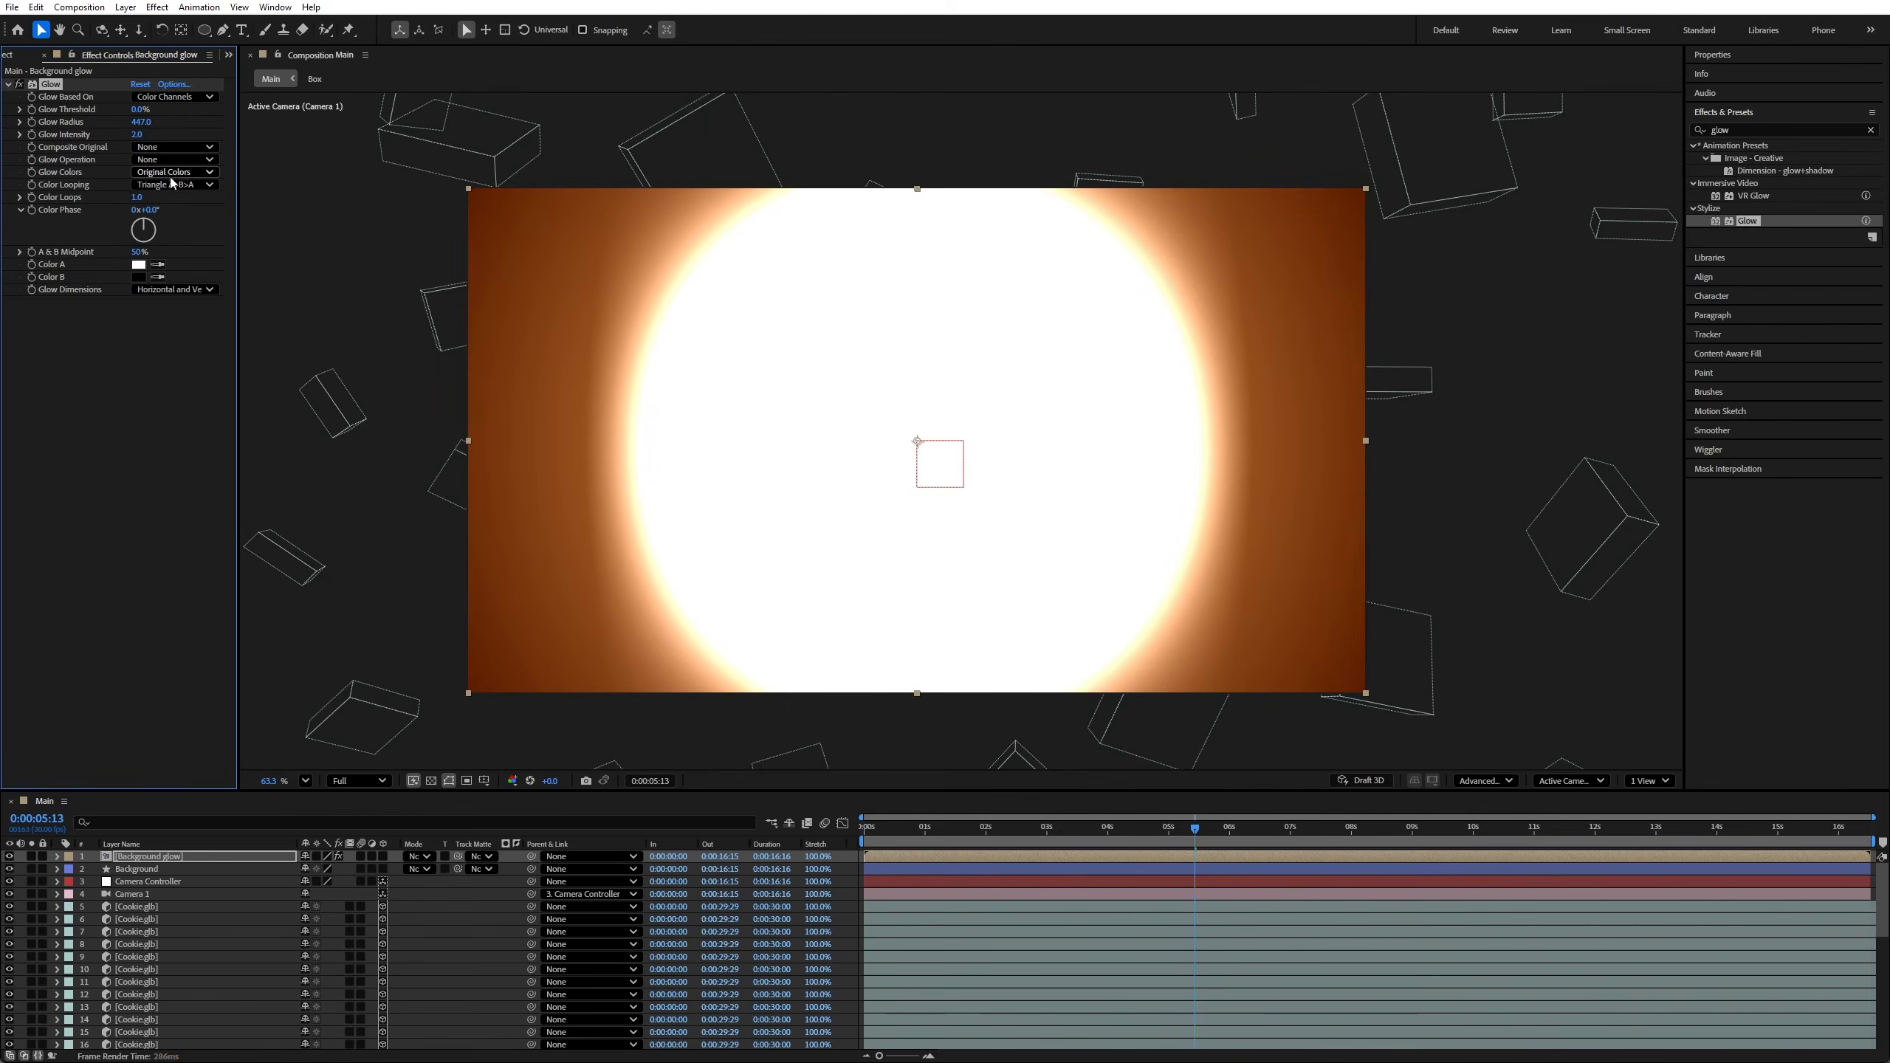
pyautogui.click(162, 172)
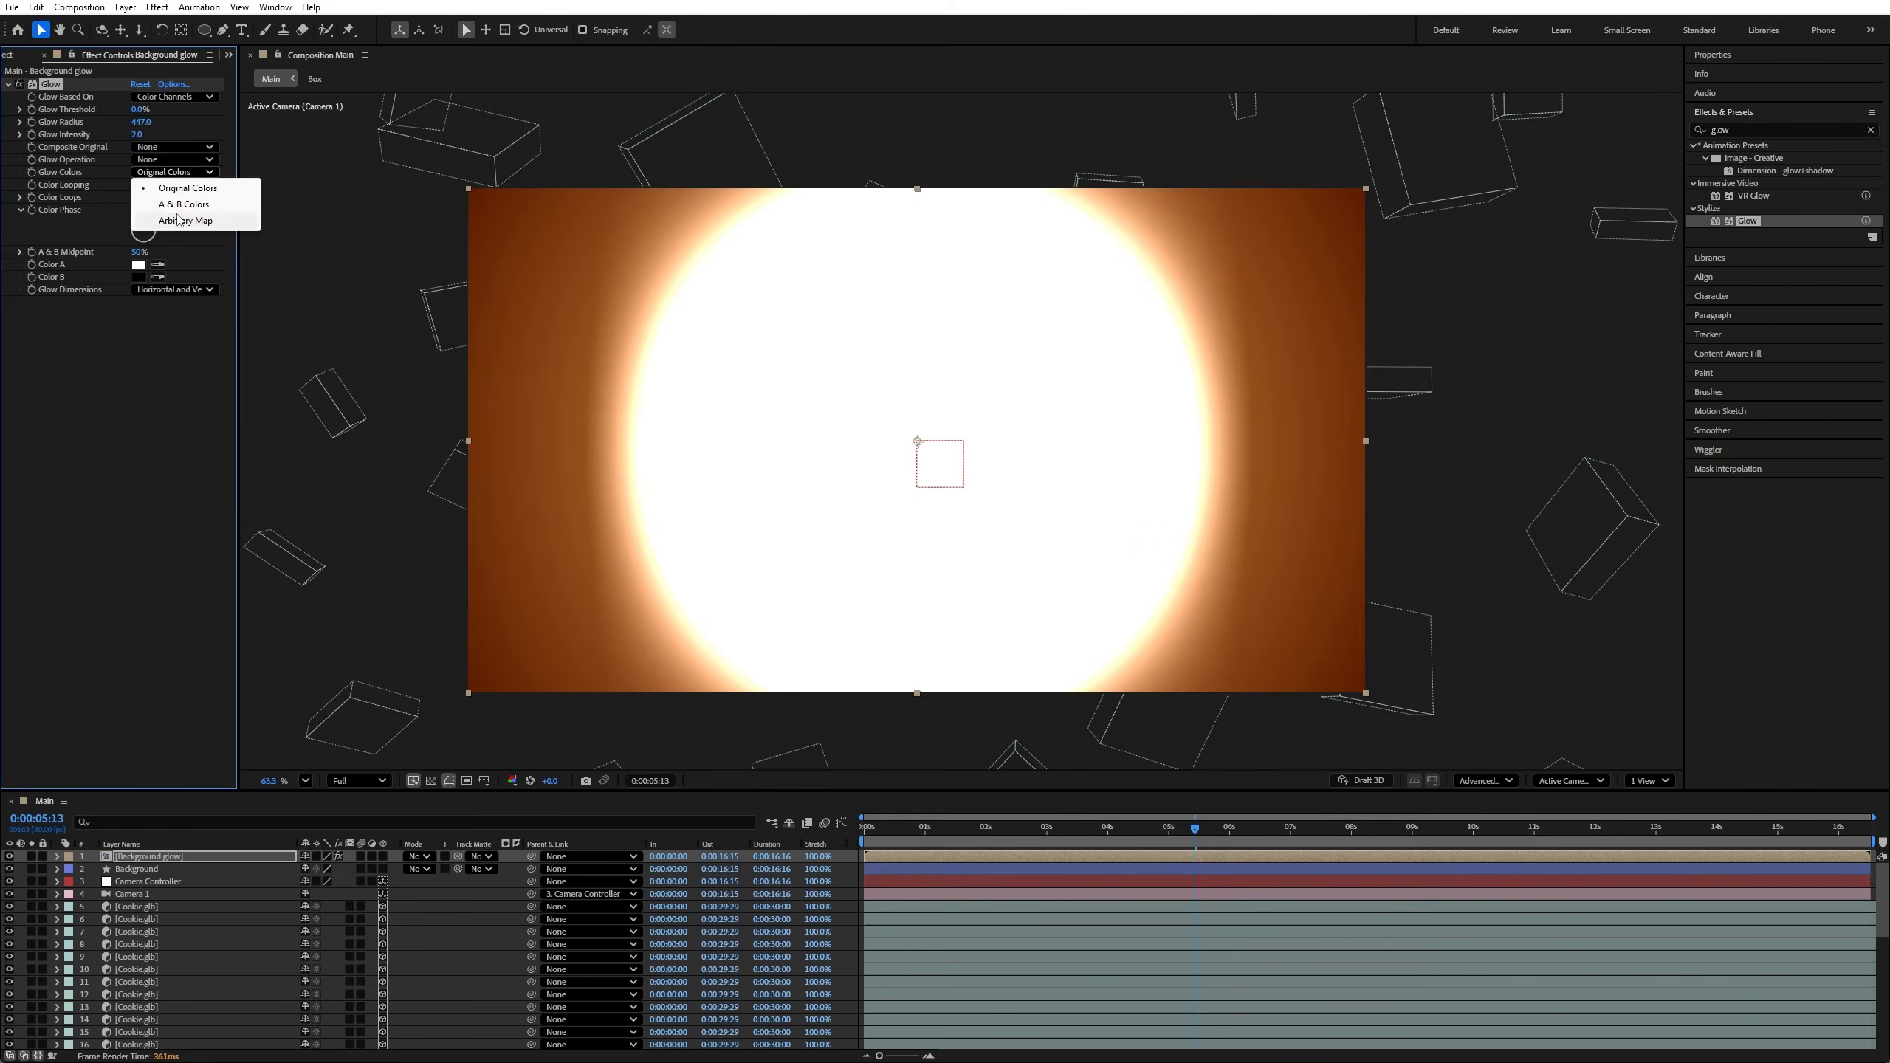
pyautogui.click(179, 219)
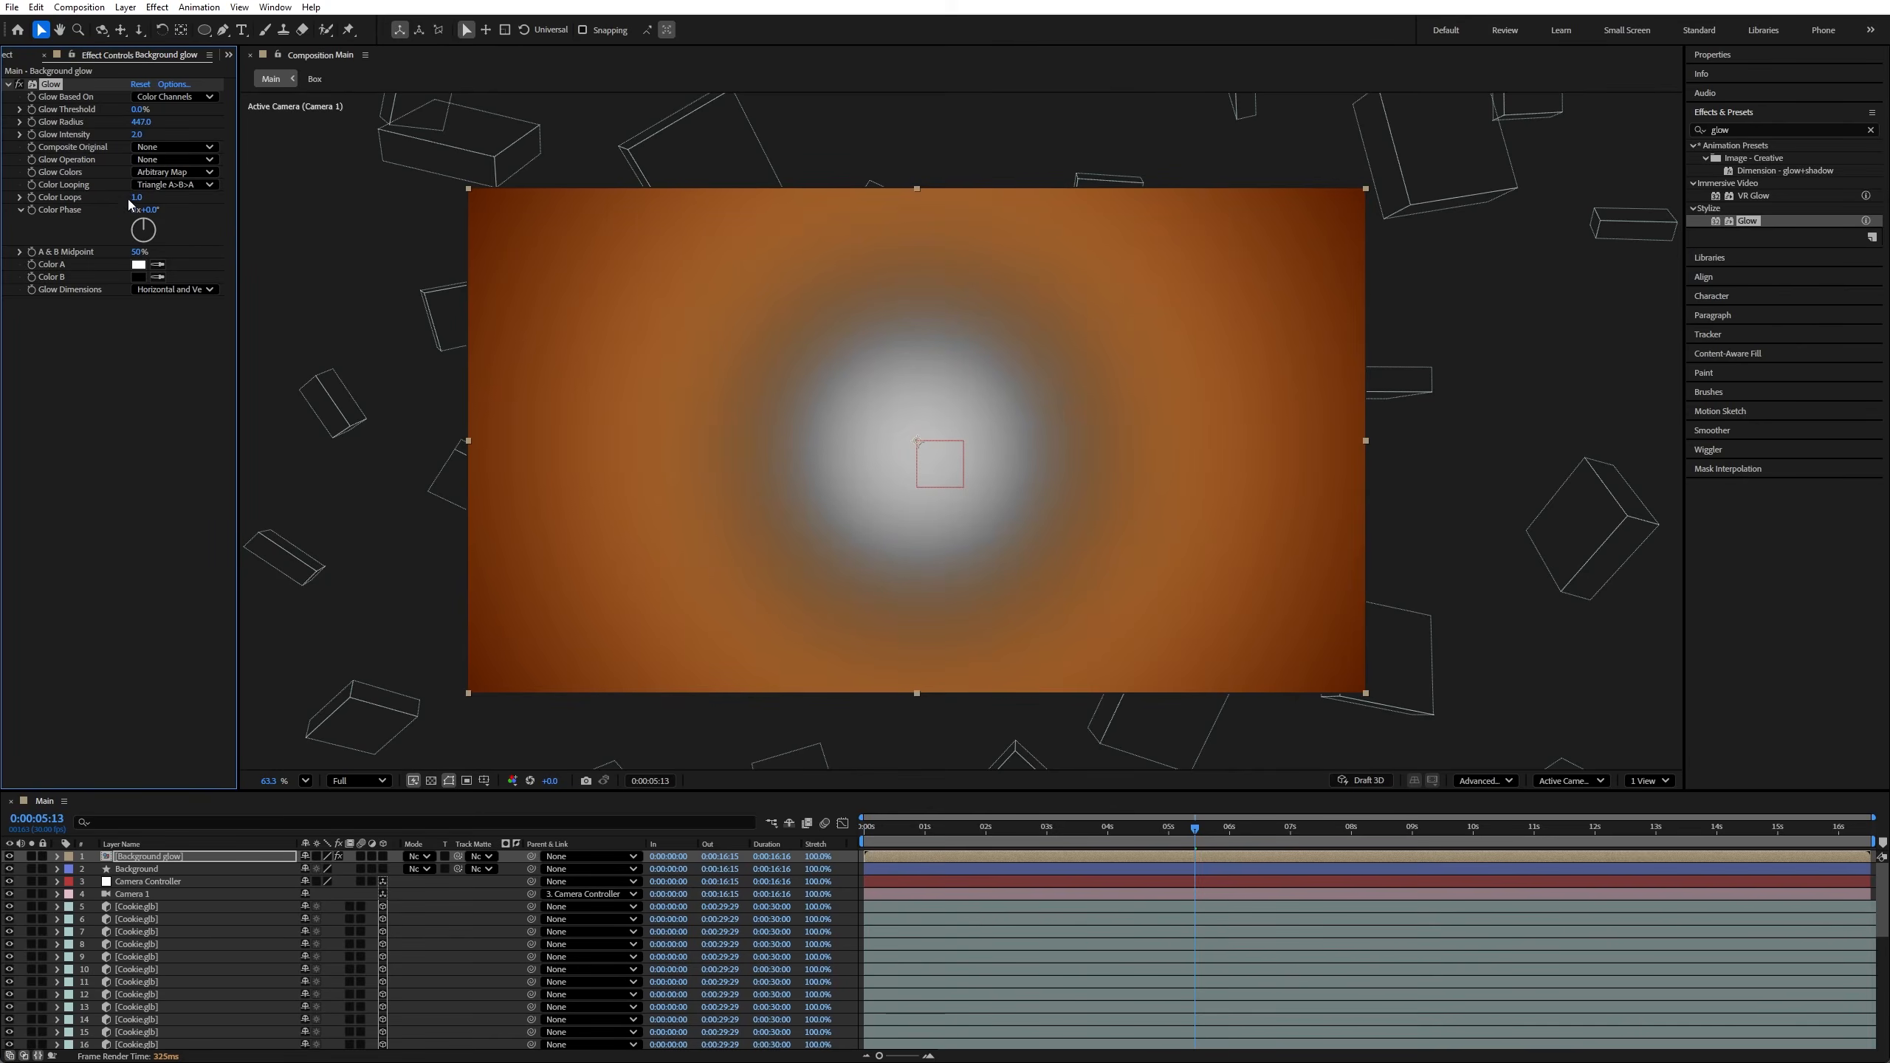
pyautogui.click(135, 196)
pyautogui.write('13.5')
pyautogui.press('Return')
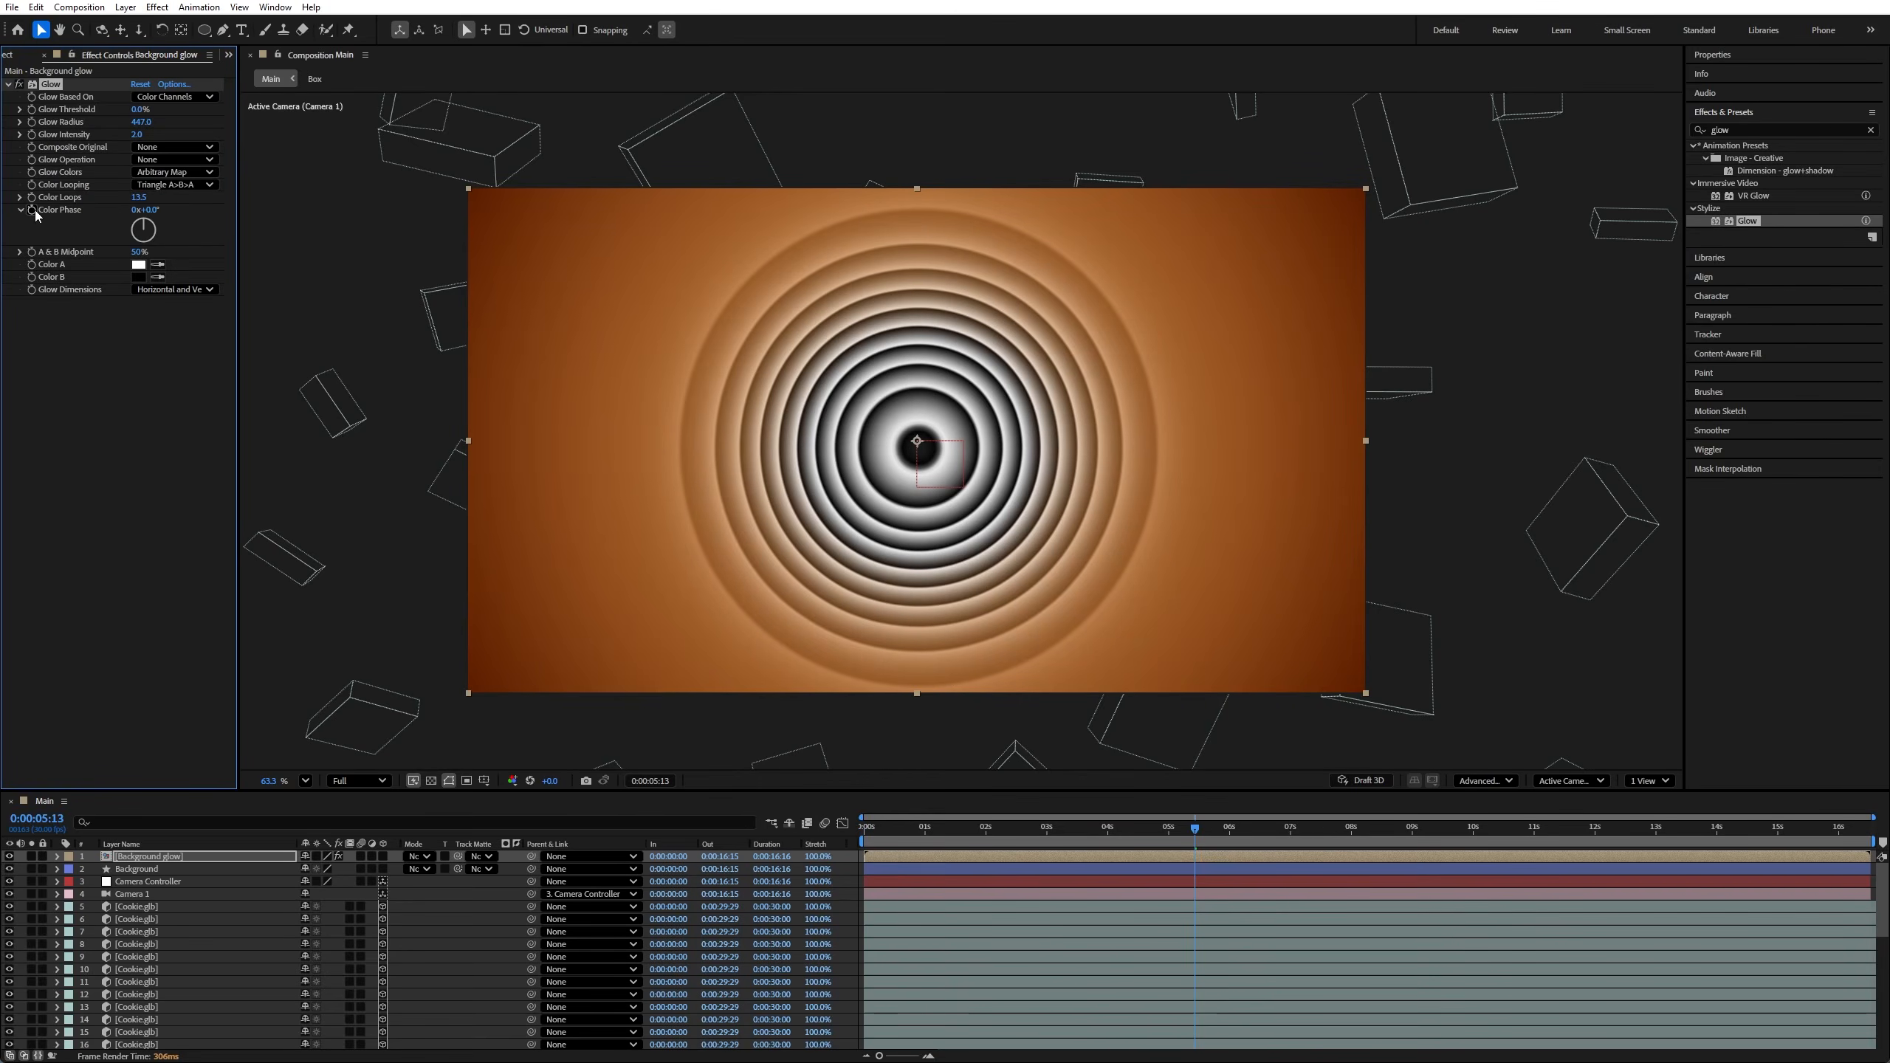
# Step: Animate the glow's Color Phase with the expression time*50 and scrub through the timeline to check the moving rings
pyautogui.moveTo(149, 217); pyautogui.dragTo(212, 218)
pyautogui.hotkey('ctrl', 'z')
pyautogui.keyDown('alt'); pyautogui.click(32, 210); pyautogui.keyUp('alt')
pyautogui.write('t')
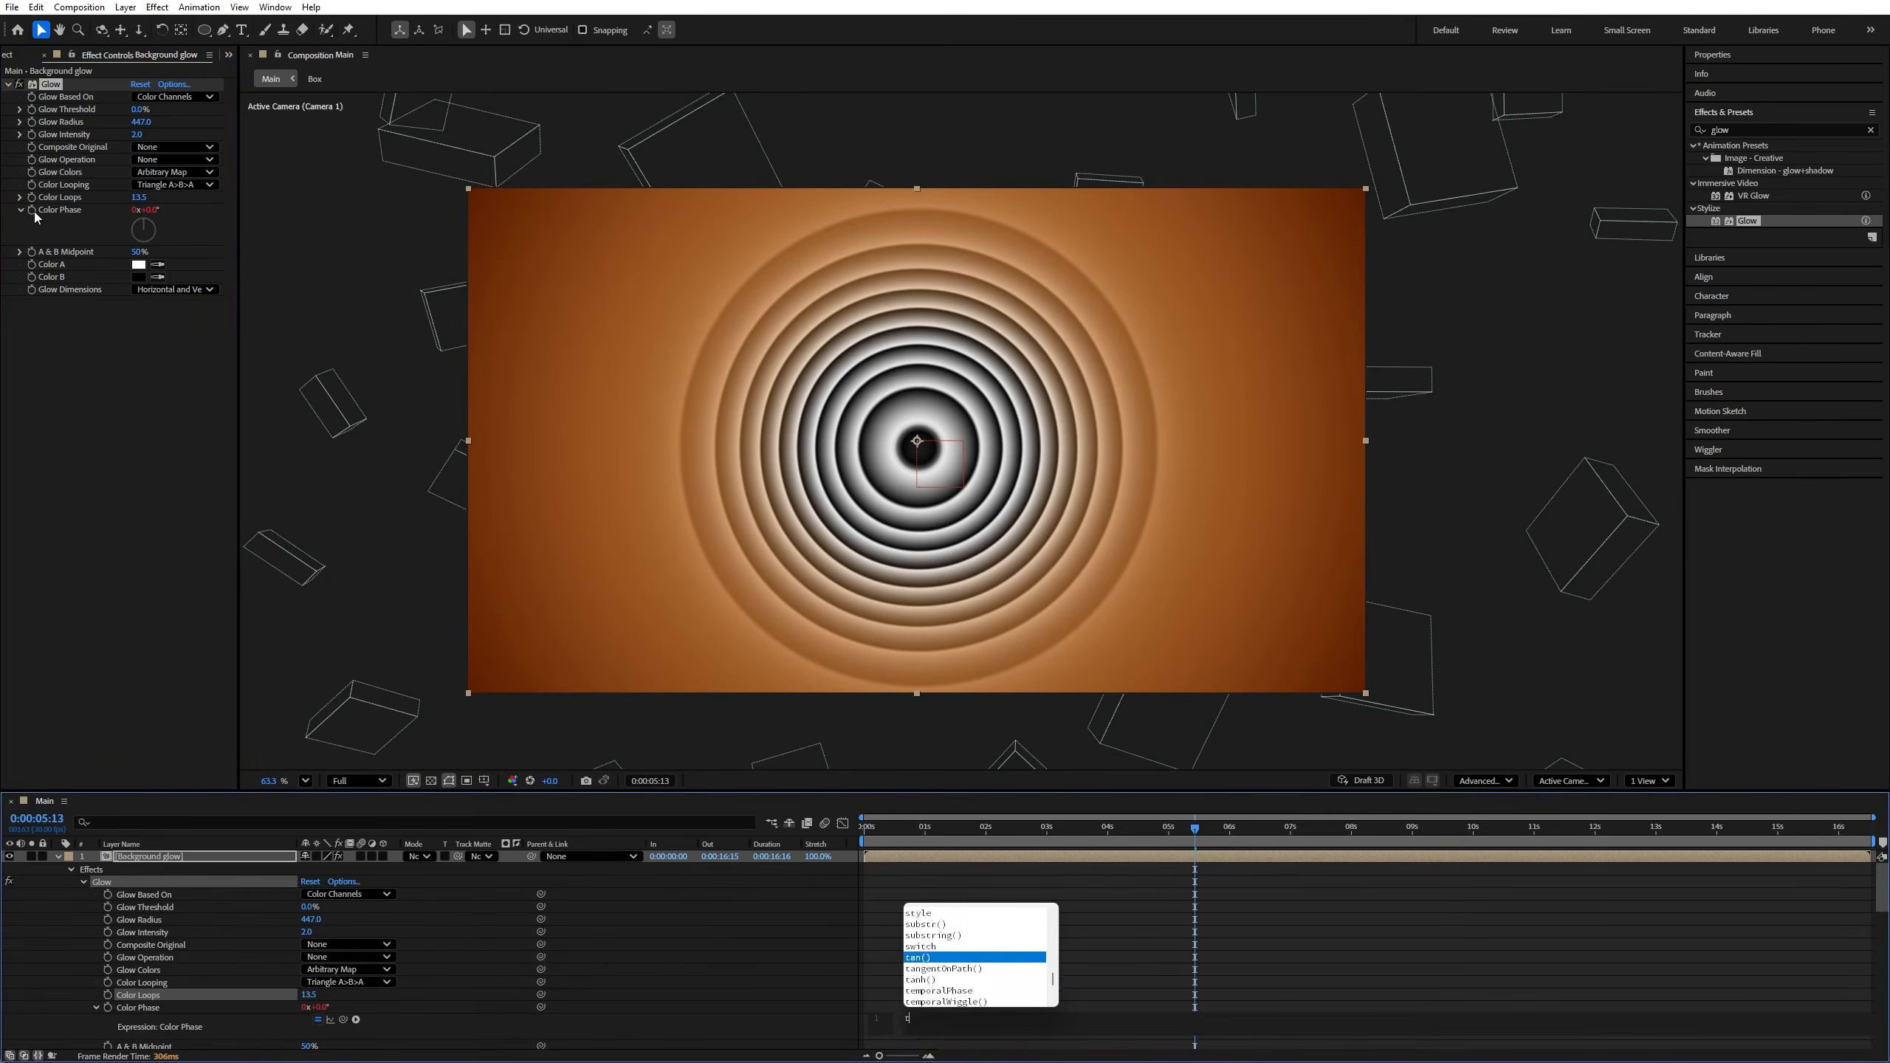
pyautogui.write('ime*')
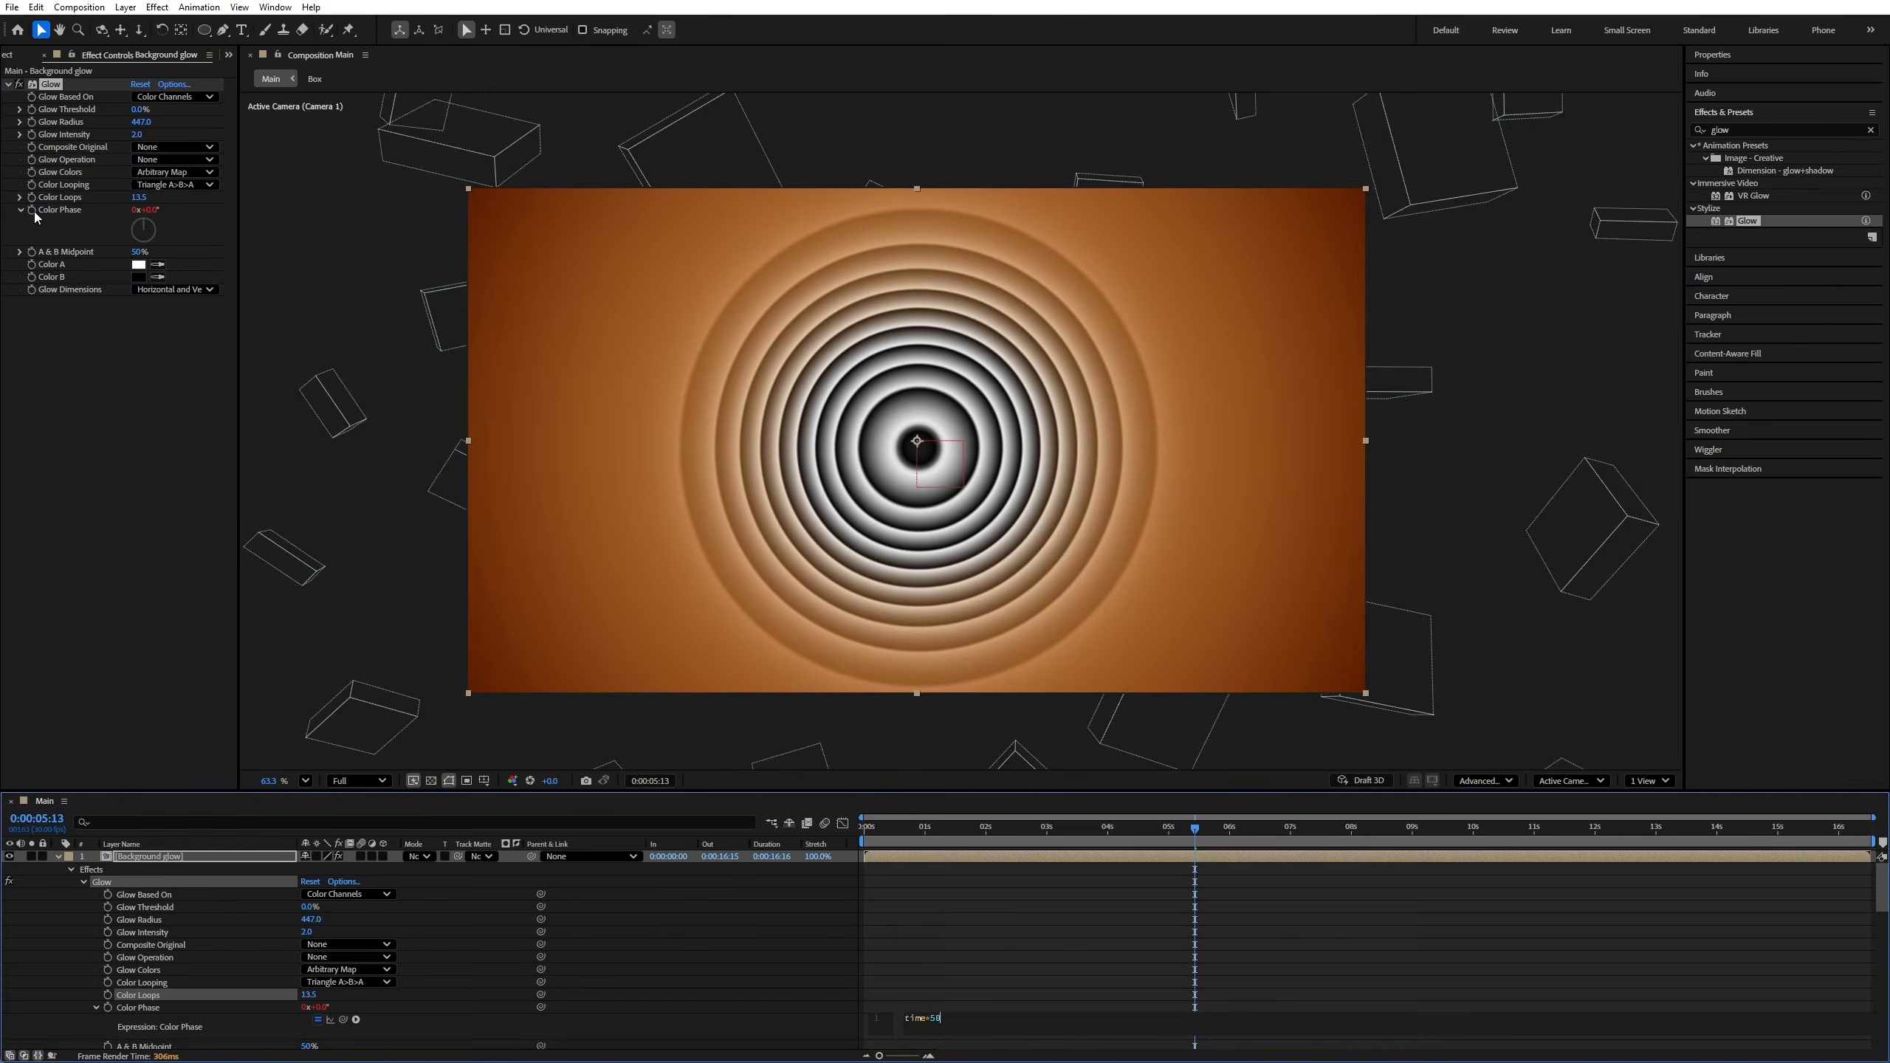
pyautogui.moveTo(924, 831); pyautogui.dragTo(1083, 830)
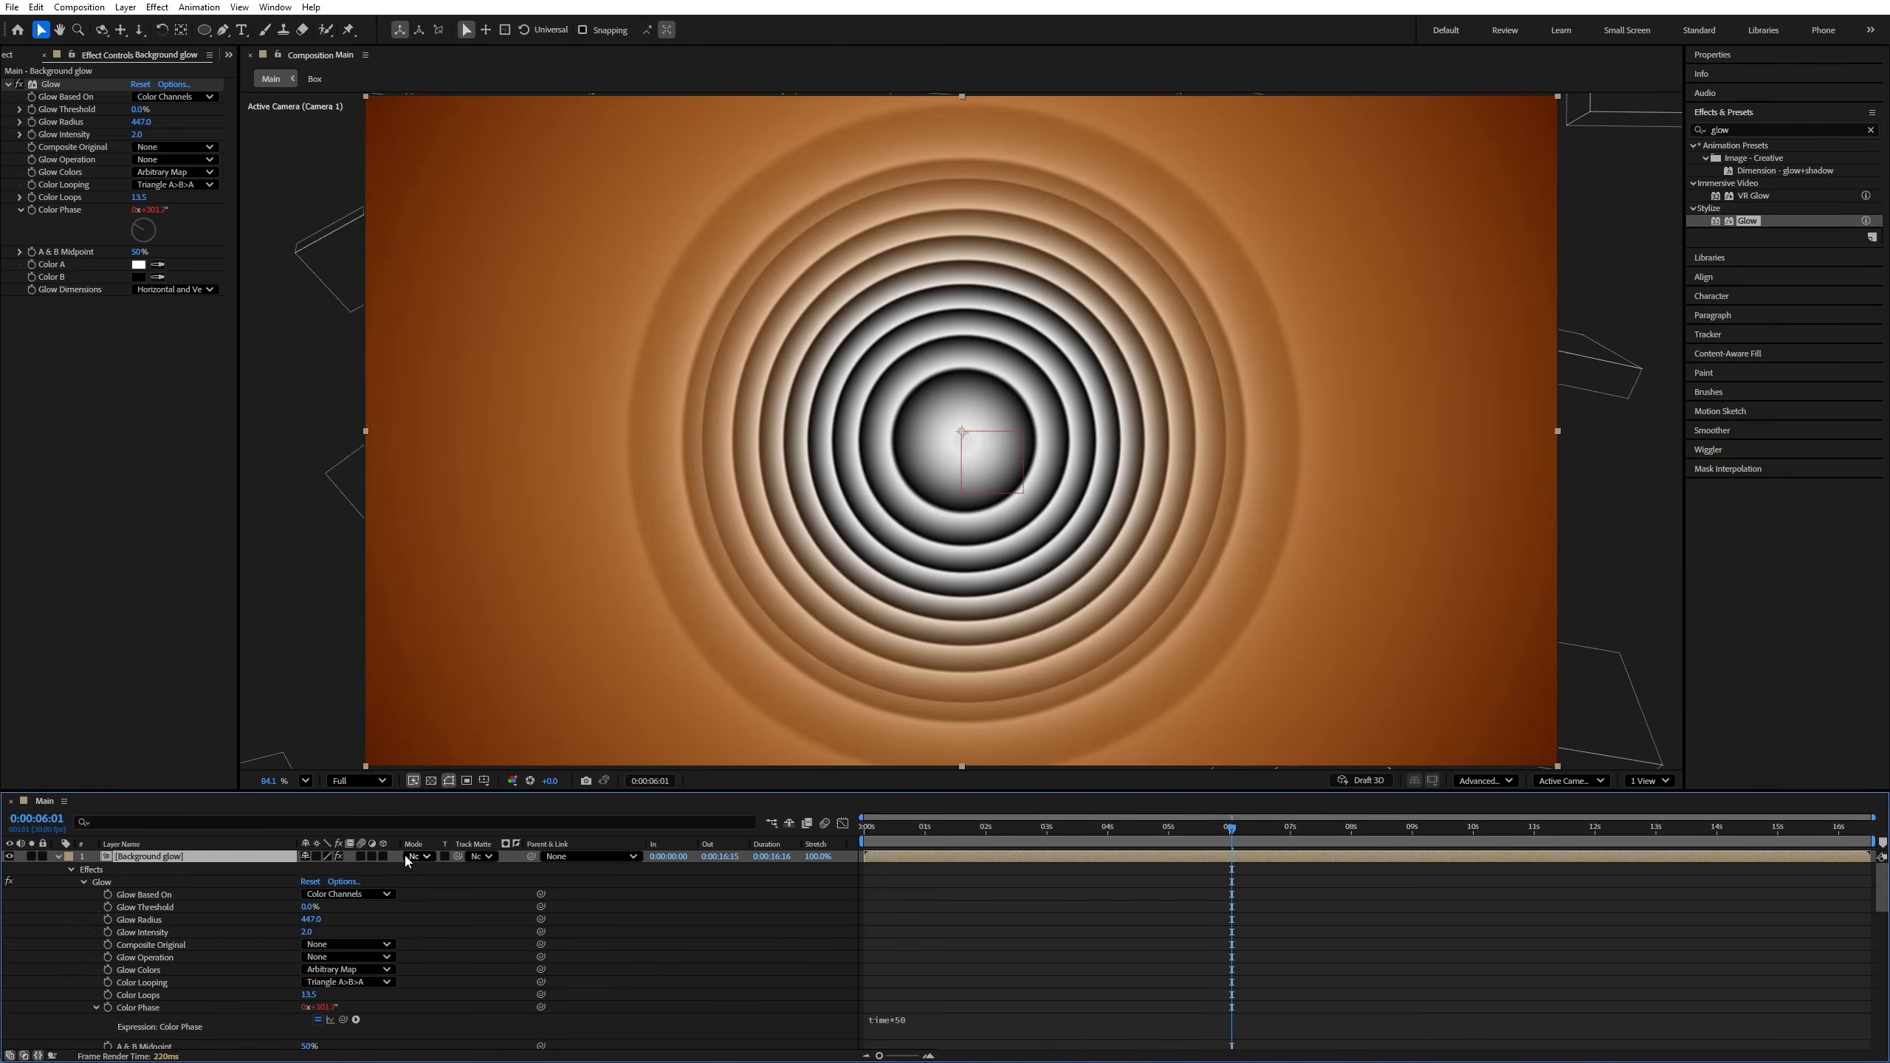
# Step: Set the Background glow layer's blending mode to Screen and lower its opacity to about 40%
pyautogui.click(416, 857)
pyautogui.click(451, 399)
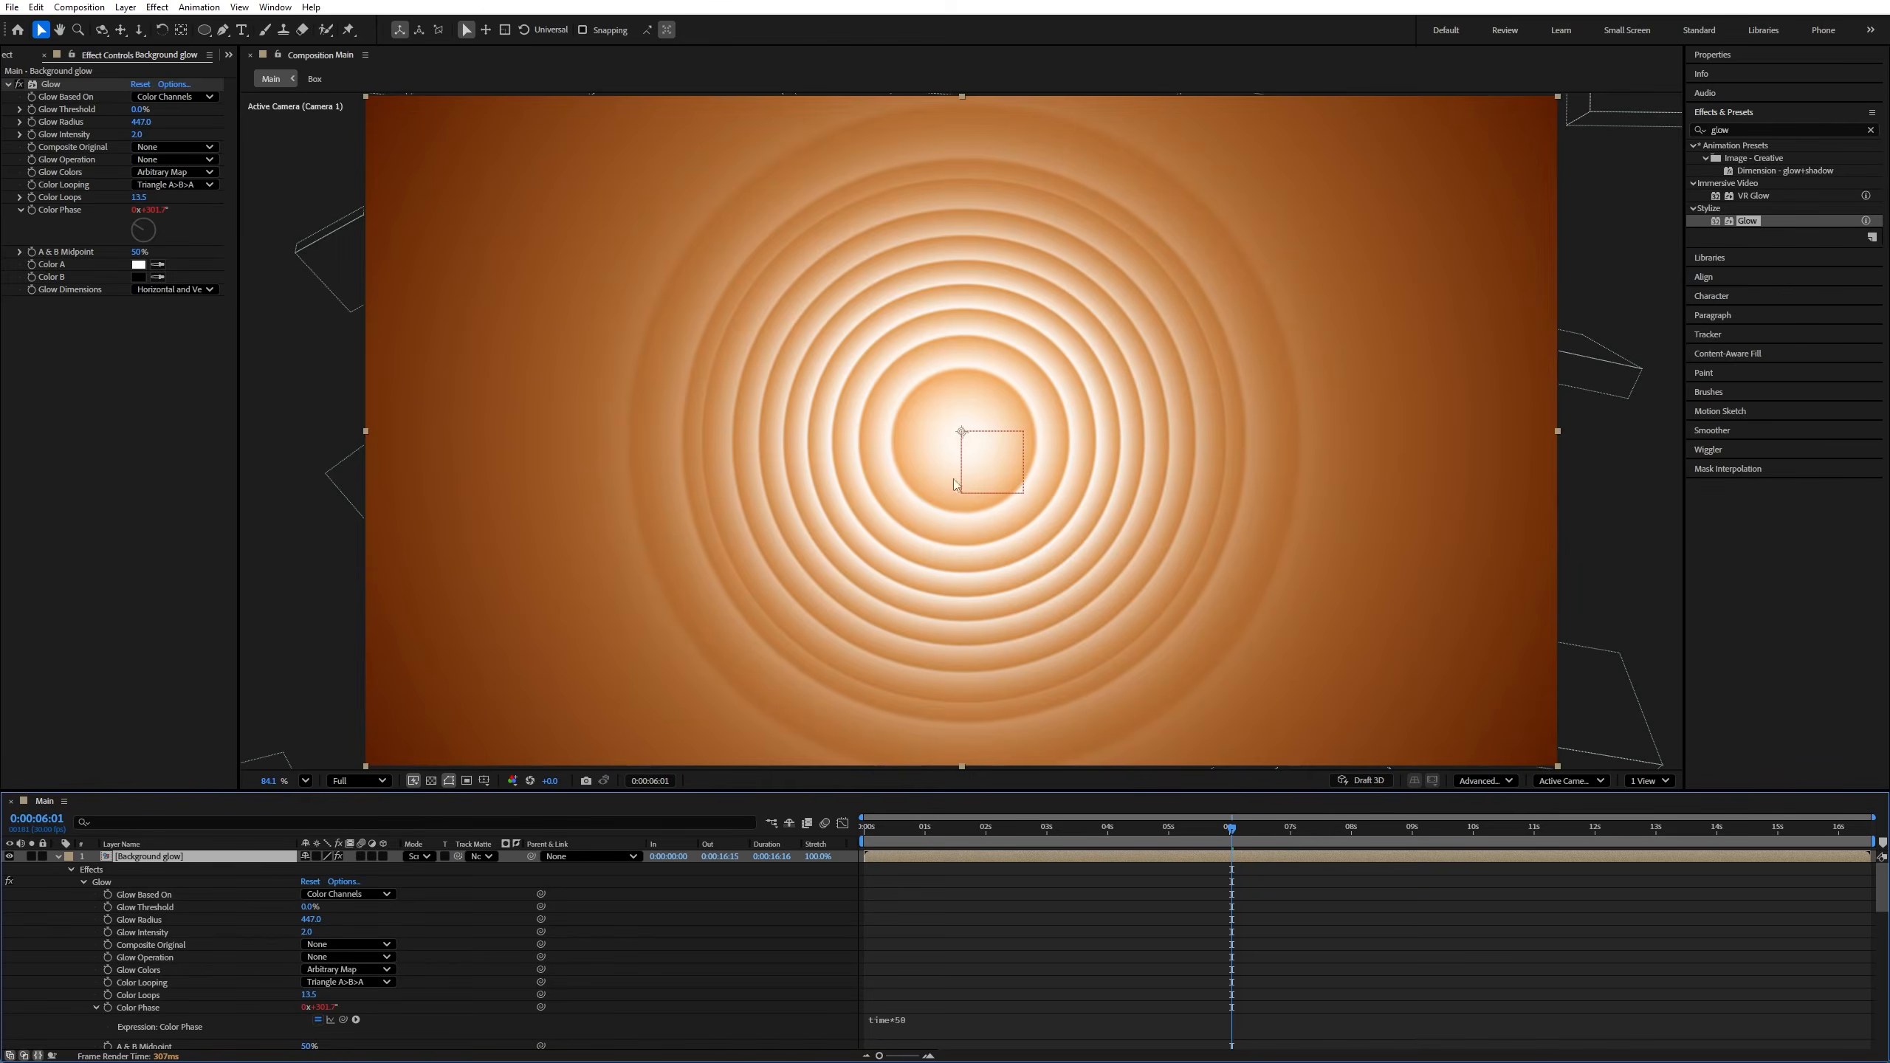
pyautogui.press('t')
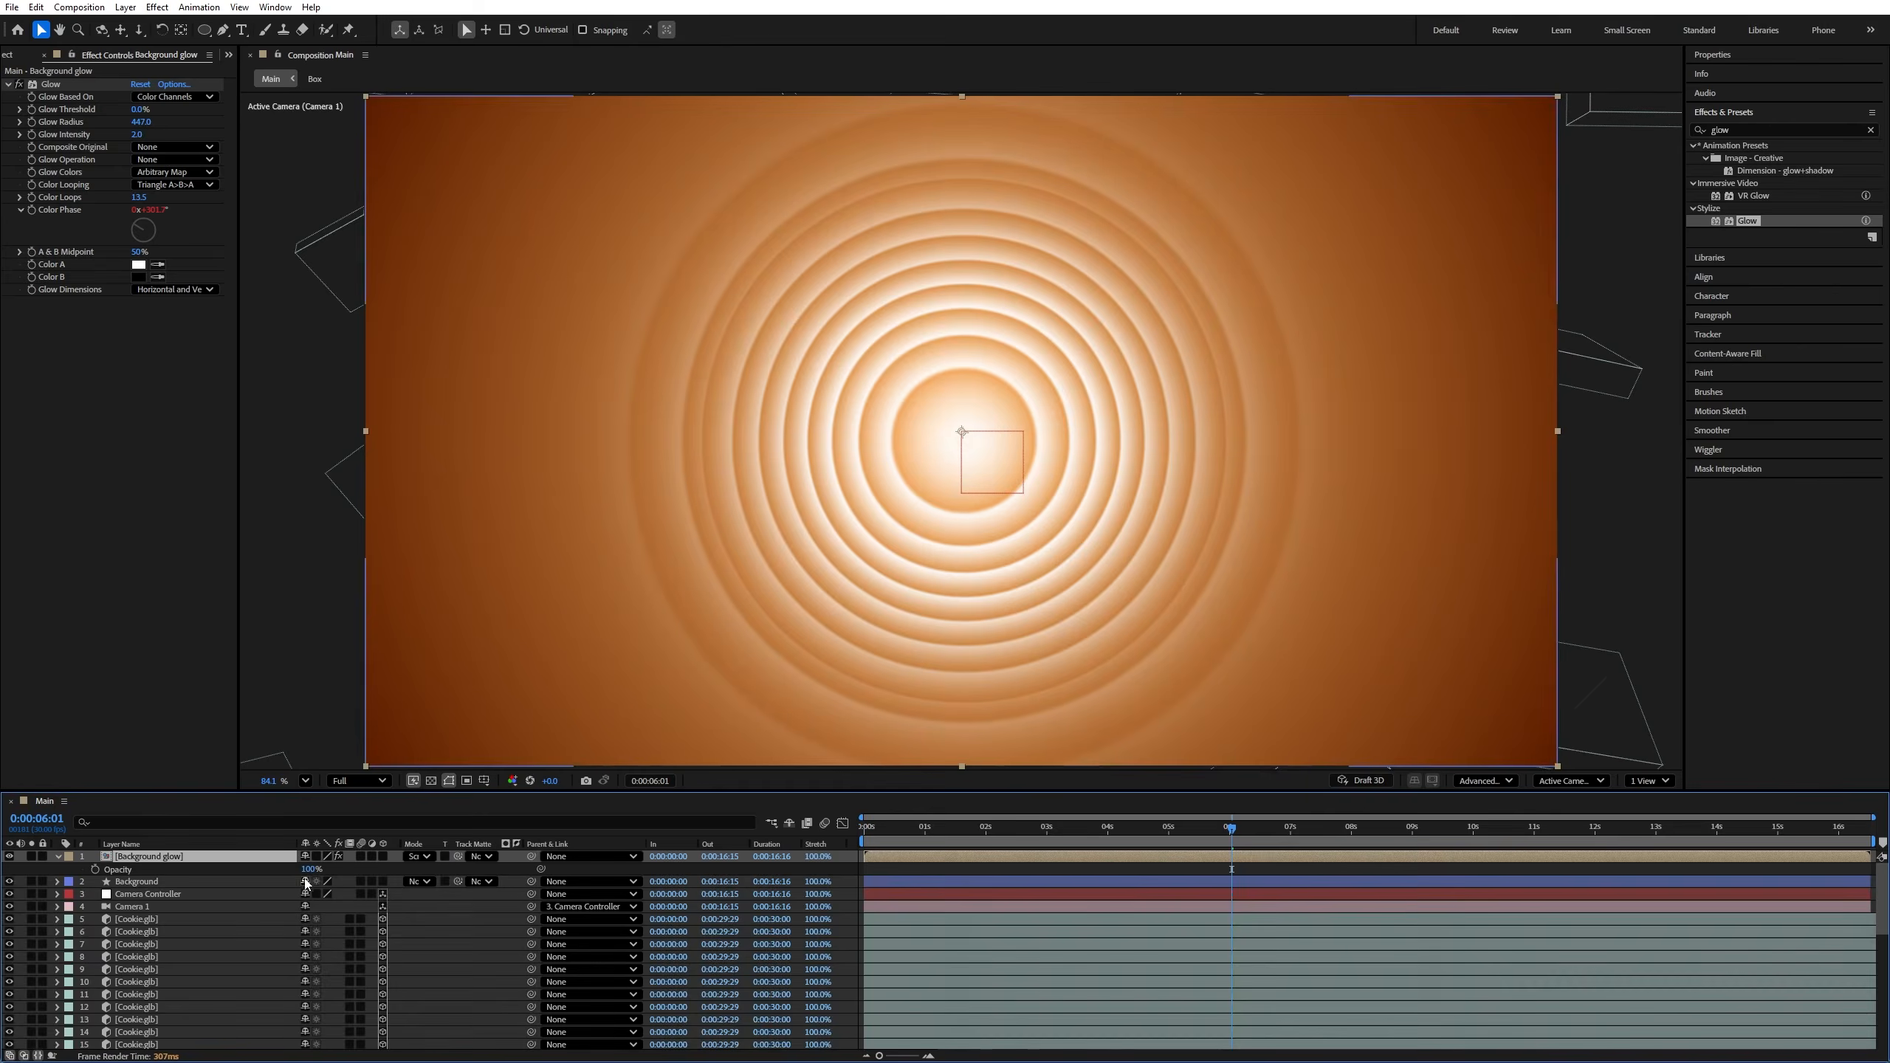
pyautogui.moveTo(257, 876); pyautogui.dragTo(247, 882)
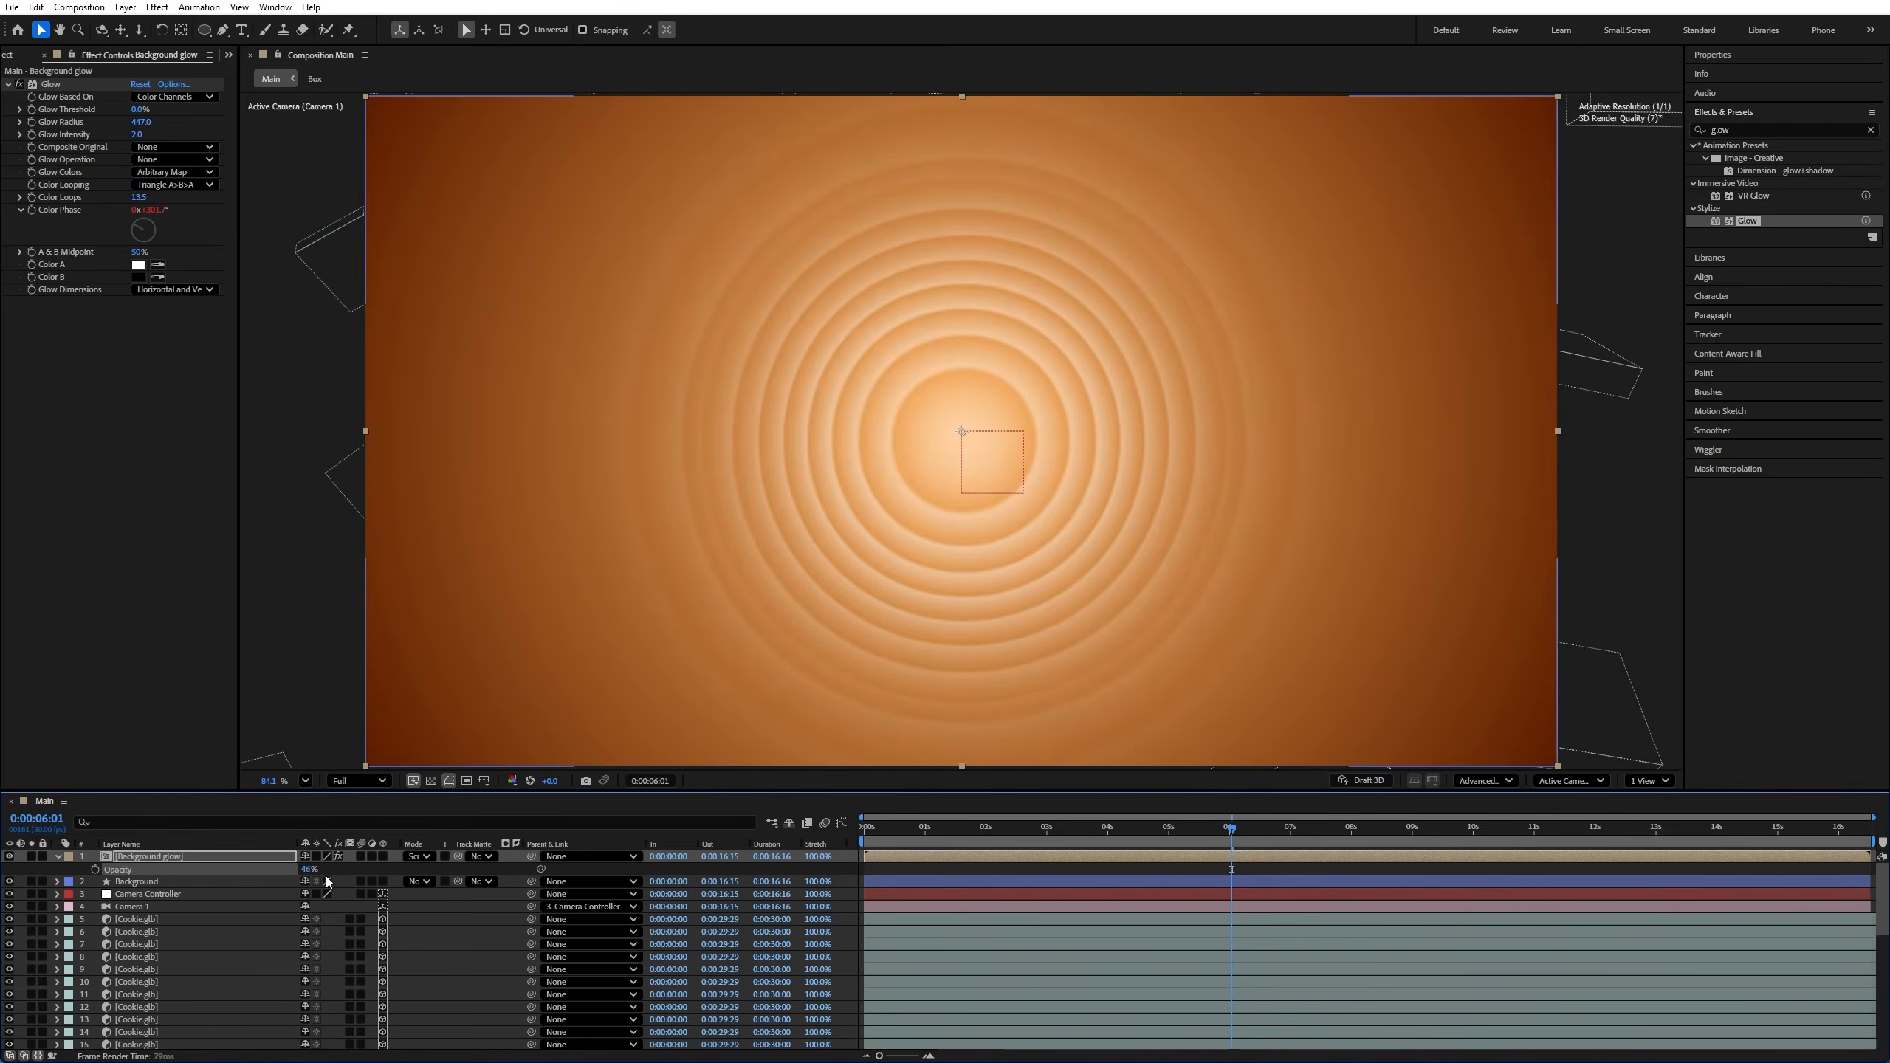
# Step: Keyframe the Background glow scale at 247% at 0:00:01:17, in line with the Camera Controller's second position keyframe
pyautogui.click(145, 895)
pyautogui.press('p')
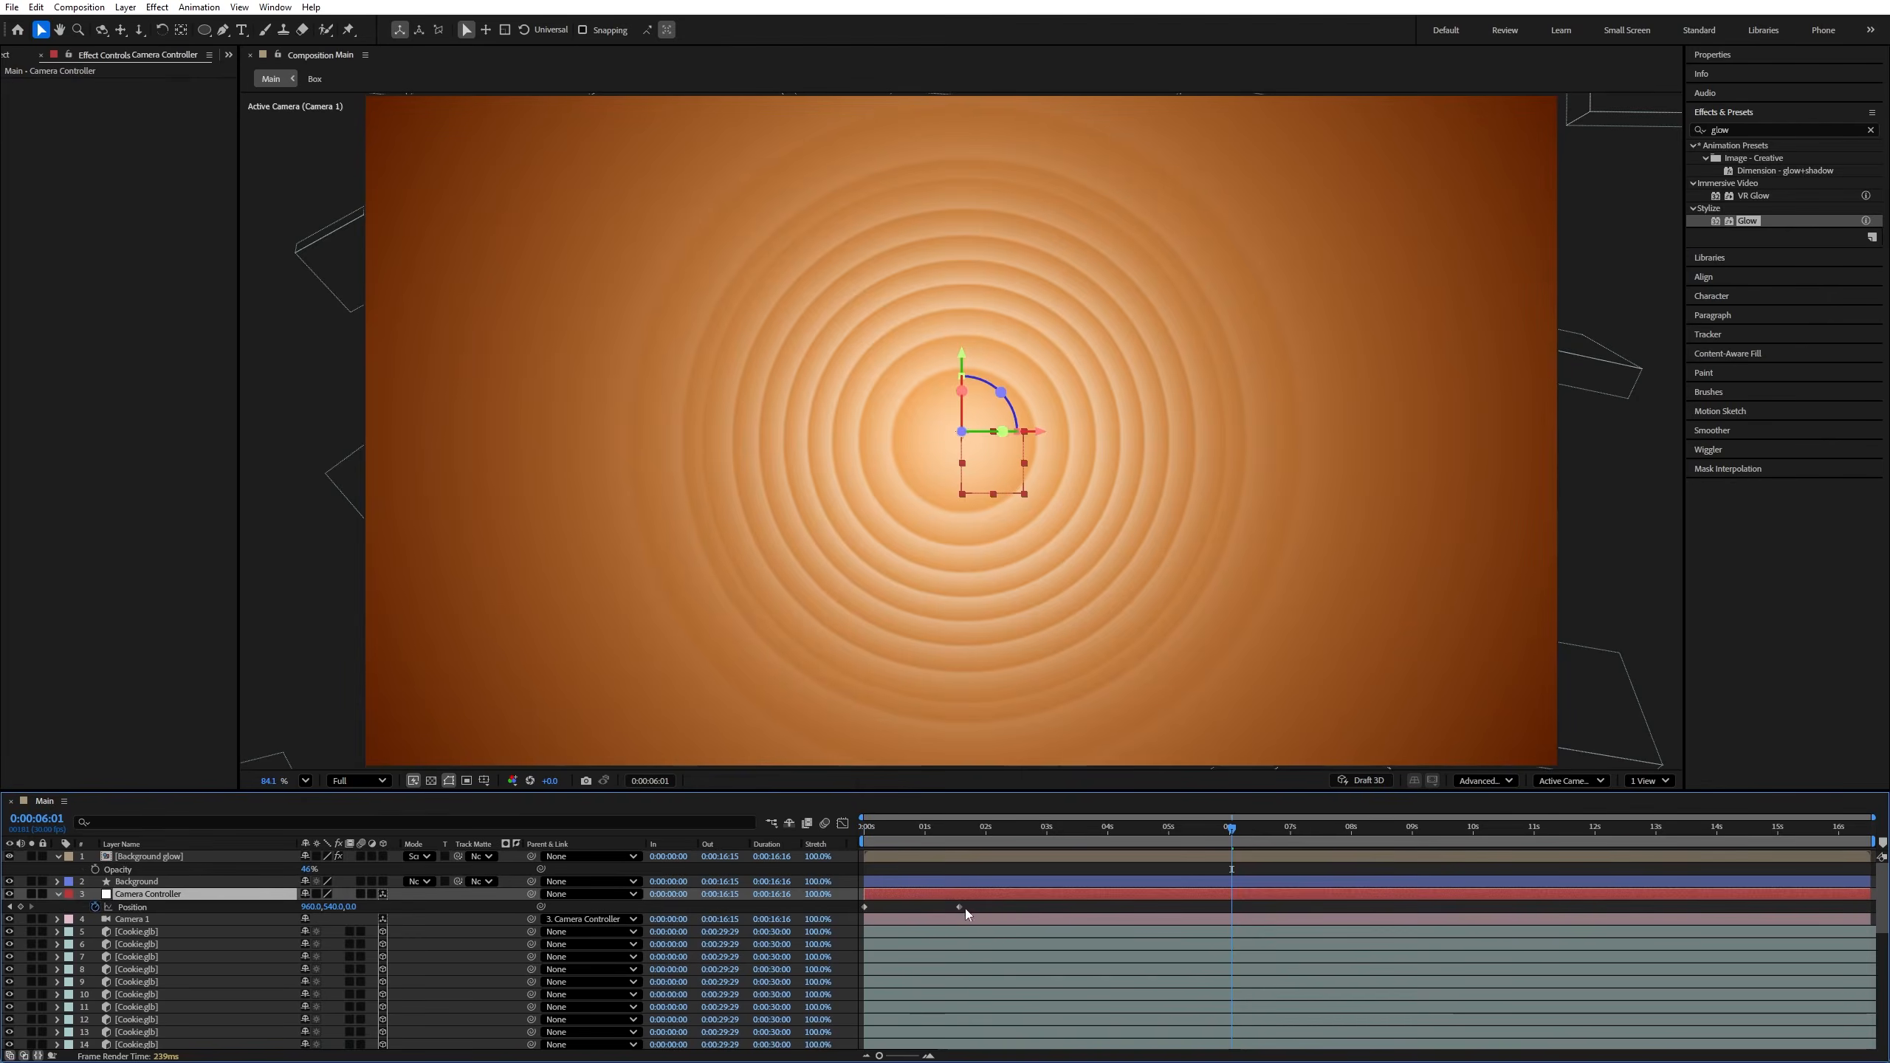
pyautogui.click(965, 827)
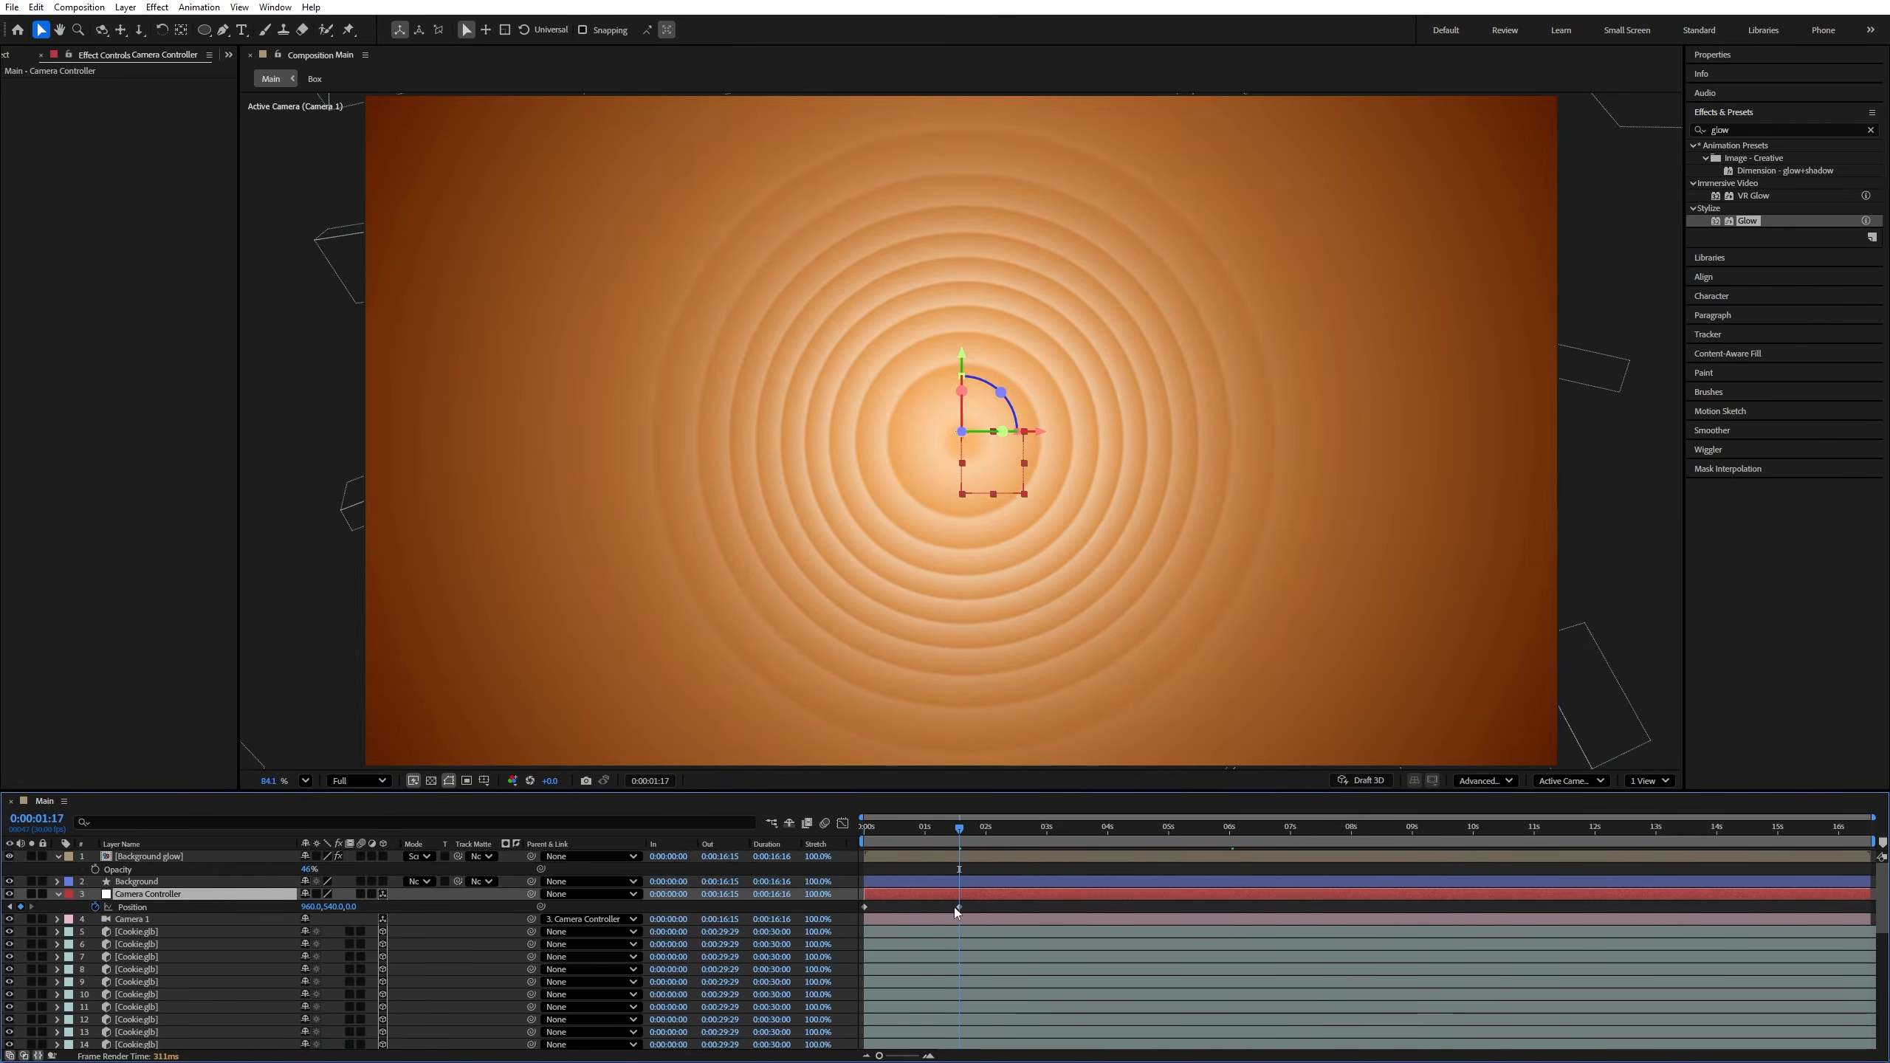
pyautogui.click(181, 858)
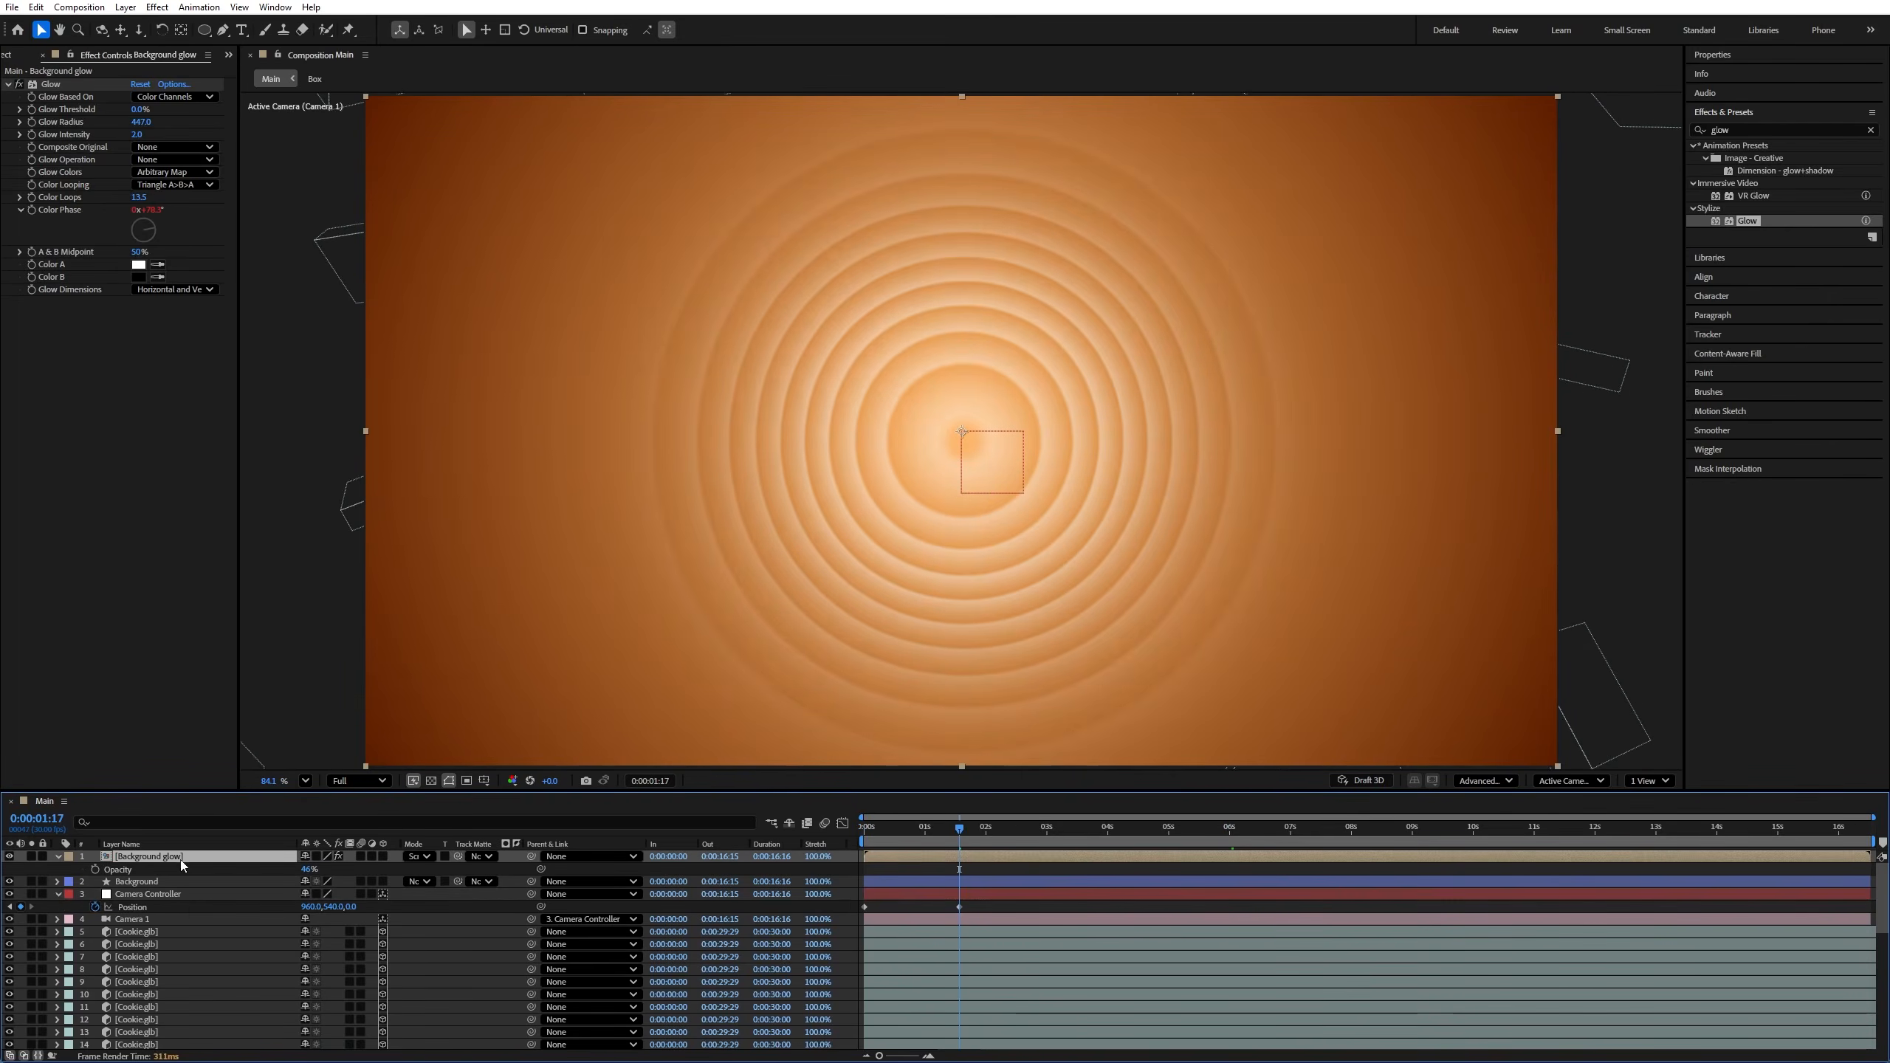
pyautogui.press('s')
pyautogui.moveTo(327, 869); pyautogui.dragTo(411, 899)
pyautogui.click(274, 857)
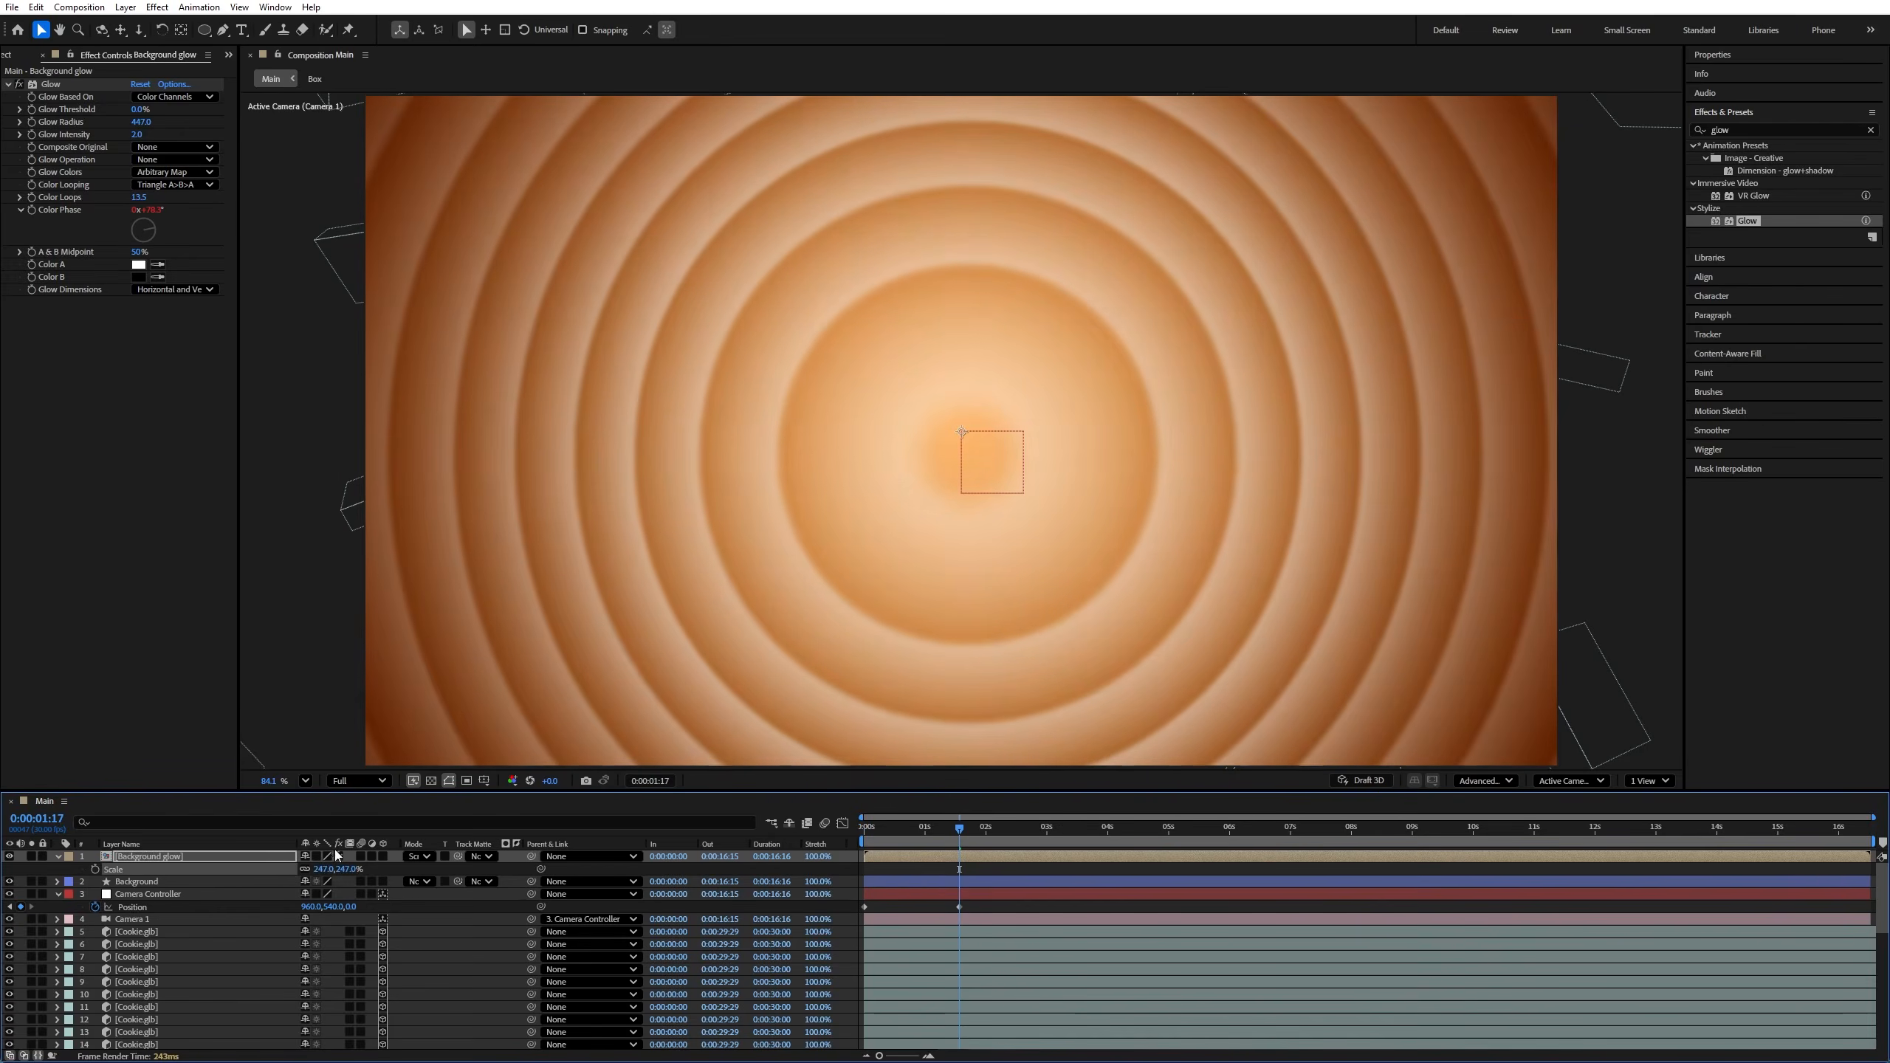
pyautogui.click(95, 869)
# Step: Keyframe the Background glow scale at 180% at 0:00:00:00 and collapse the layer's properties
pyautogui.moveTo(885, 830); pyautogui.dragTo(844, 846)
pyautogui.moveTo(322, 869); pyautogui.dragTo(268, 880)
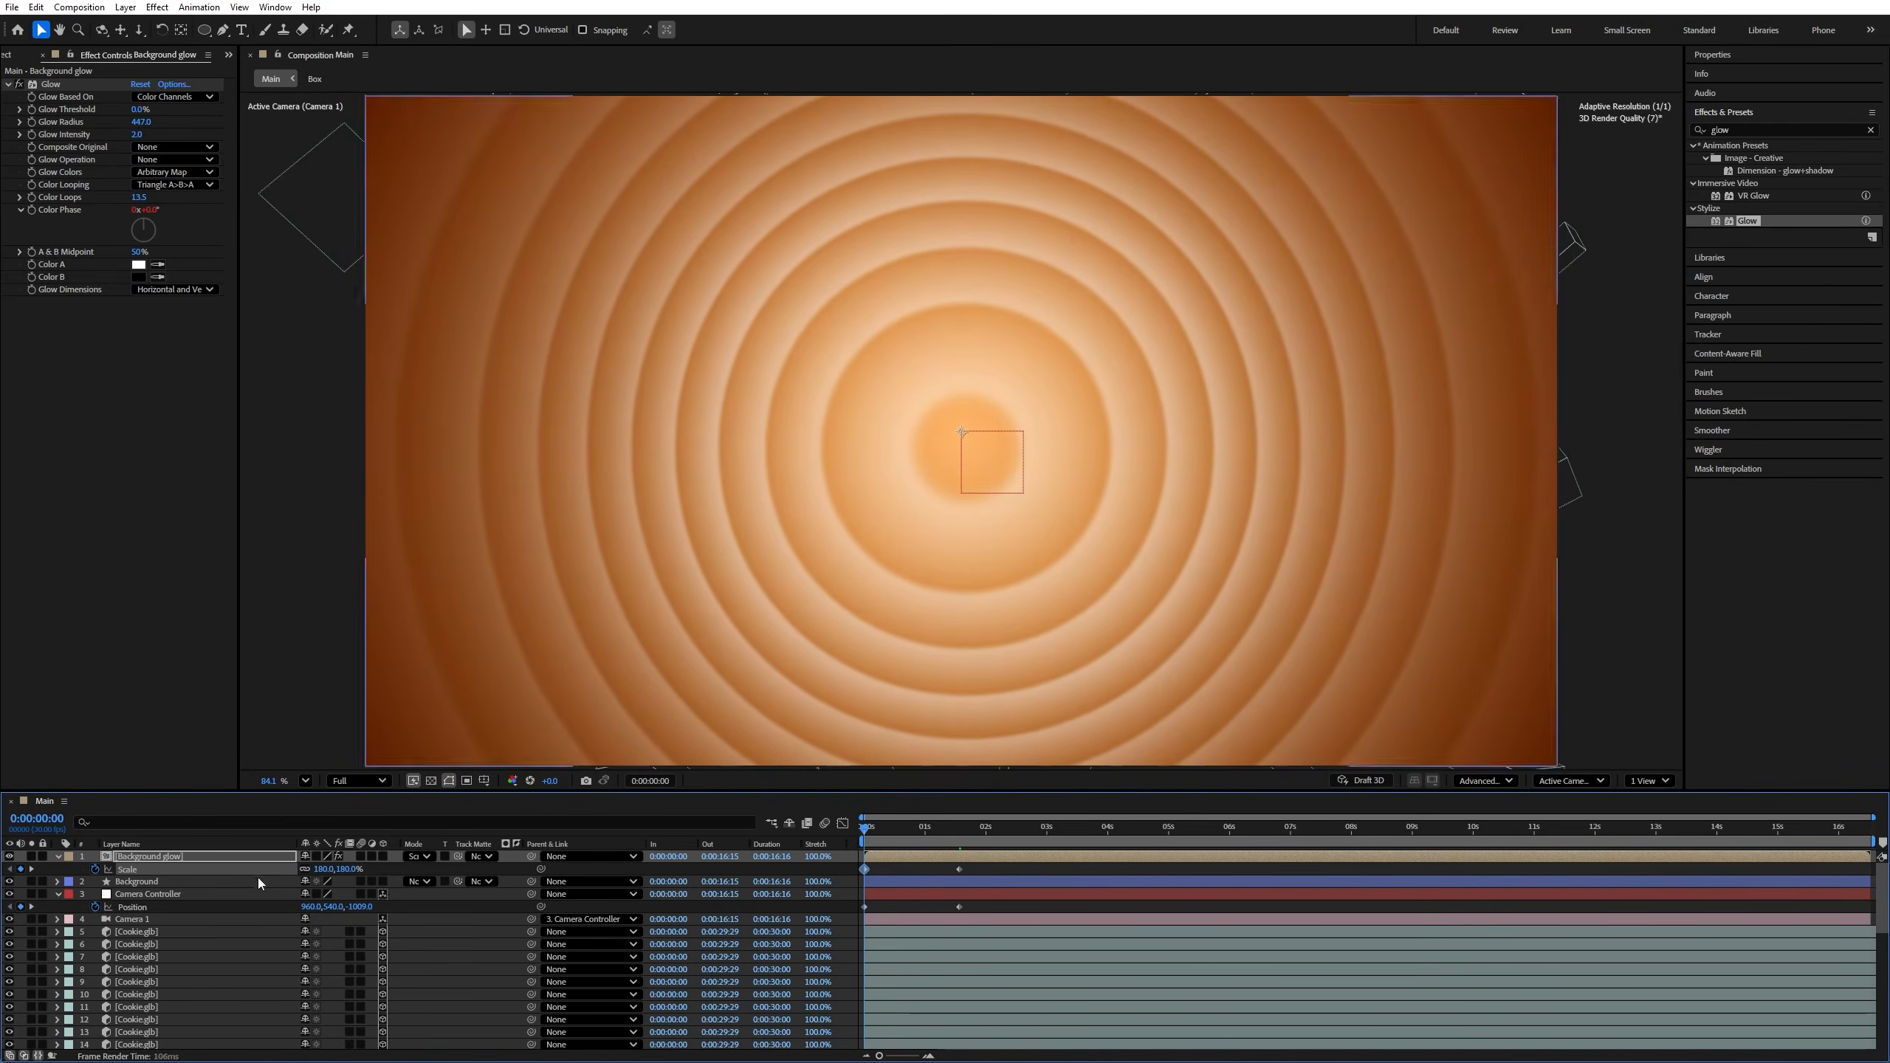
pyautogui.click(58, 857)
# Step: Move the Background glow and Background layers beneath the Box layer at the end of the stack and preview the animation
pyautogui.click(144, 871)
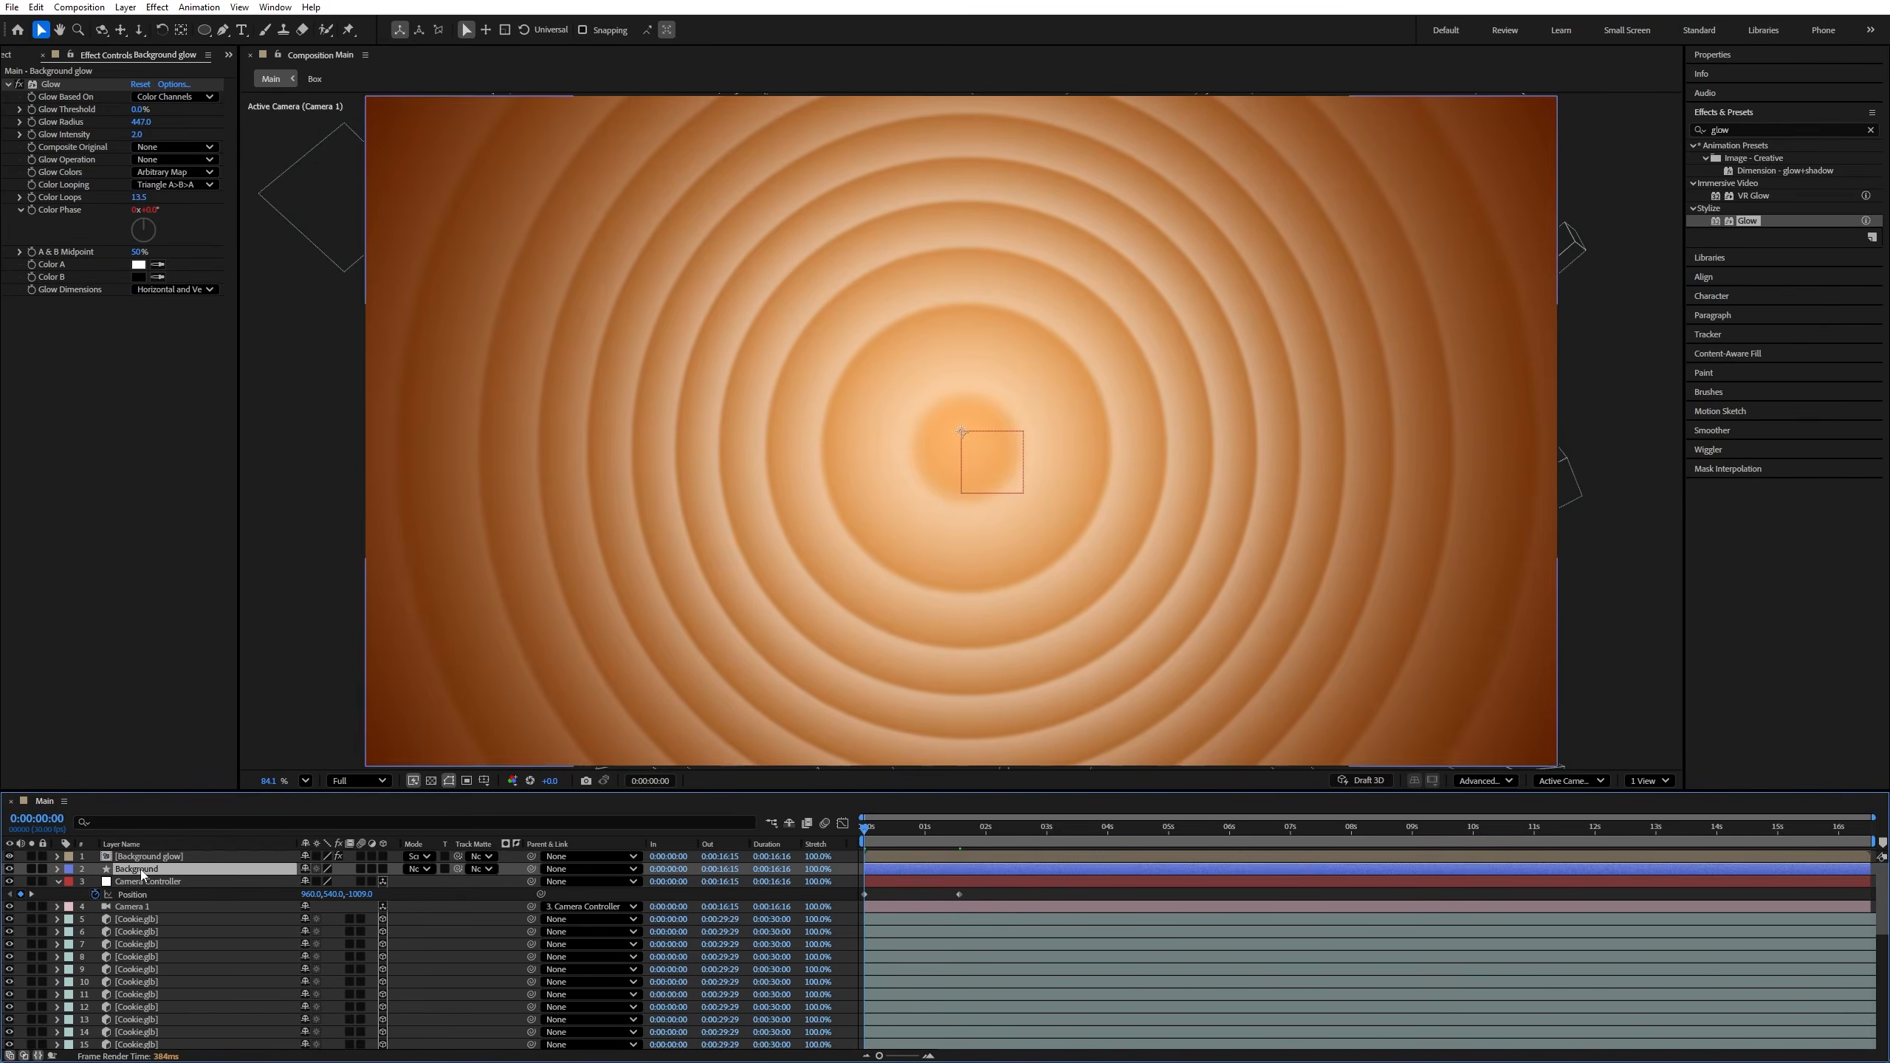
pyautogui.keyDown('shift'); pyautogui.click(137, 859); pyautogui.keyUp('shift')
pyautogui.moveTo(158, 862); pyautogui.dragTo(172, 1051)
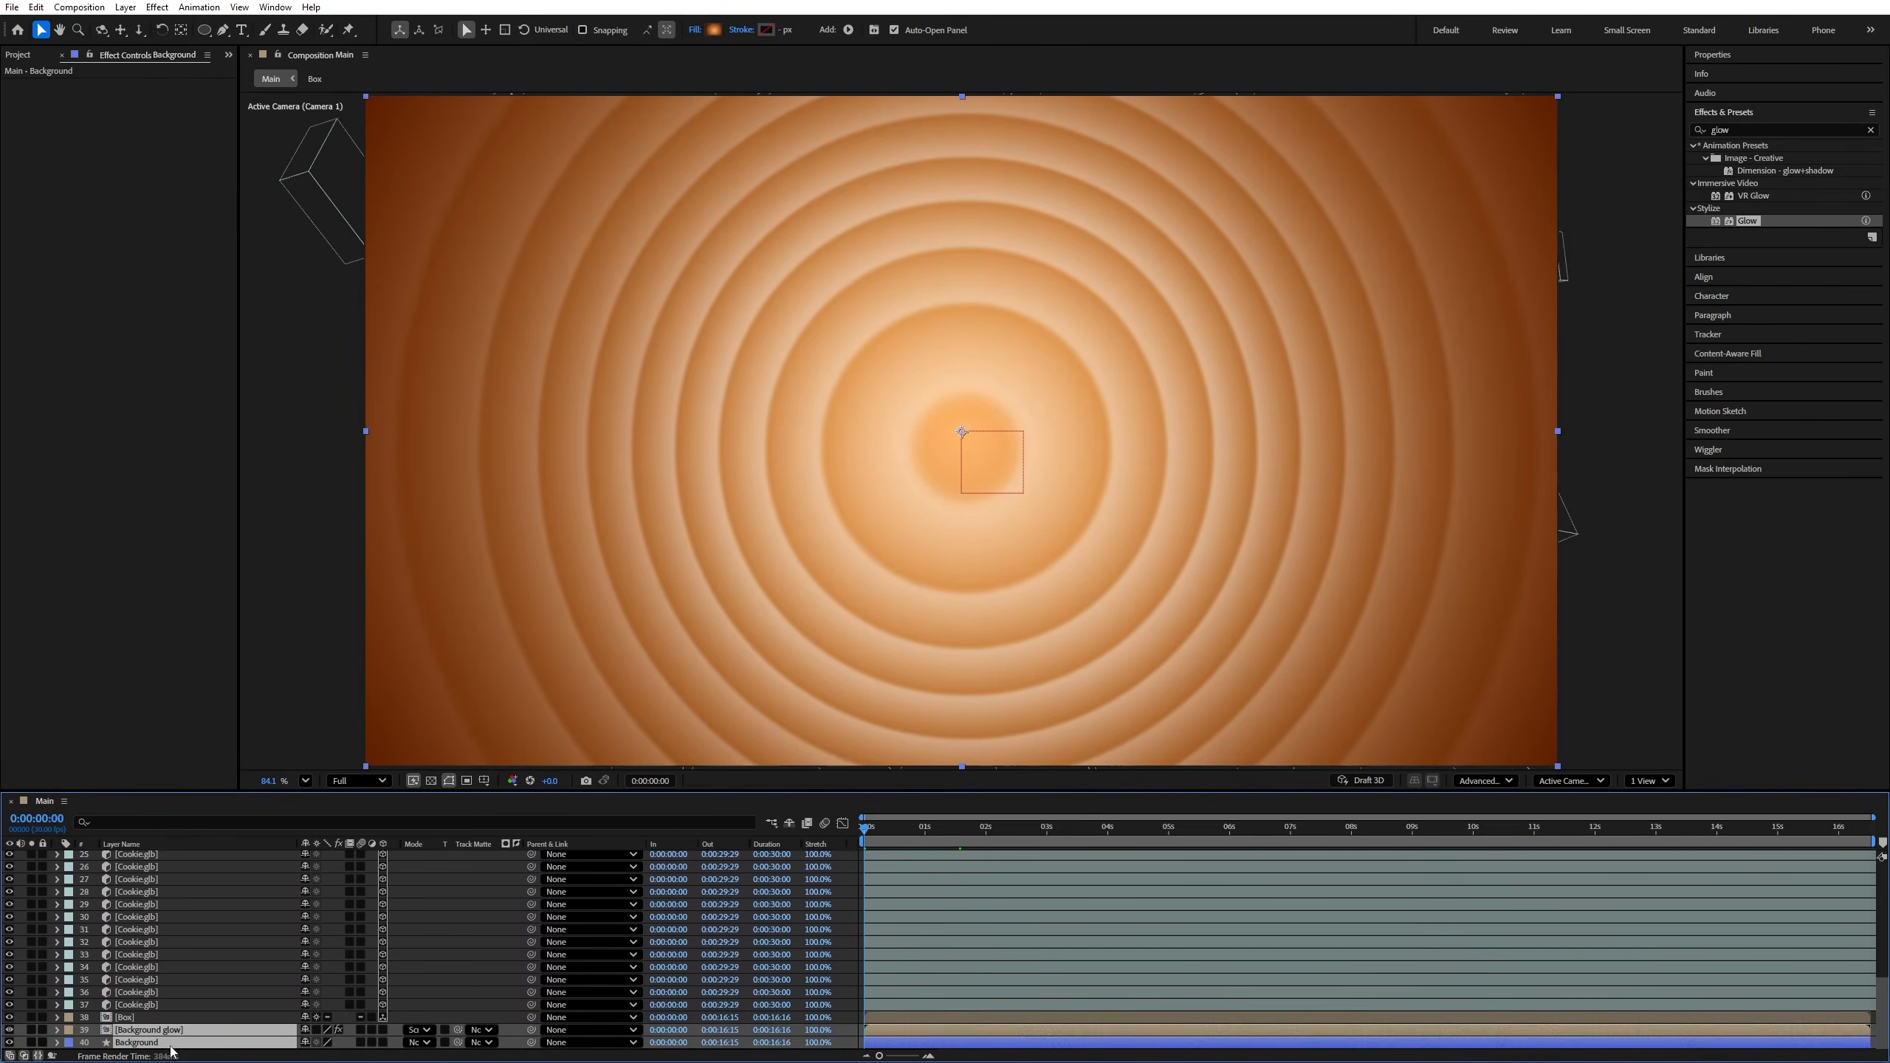
pyautogui.press('space')
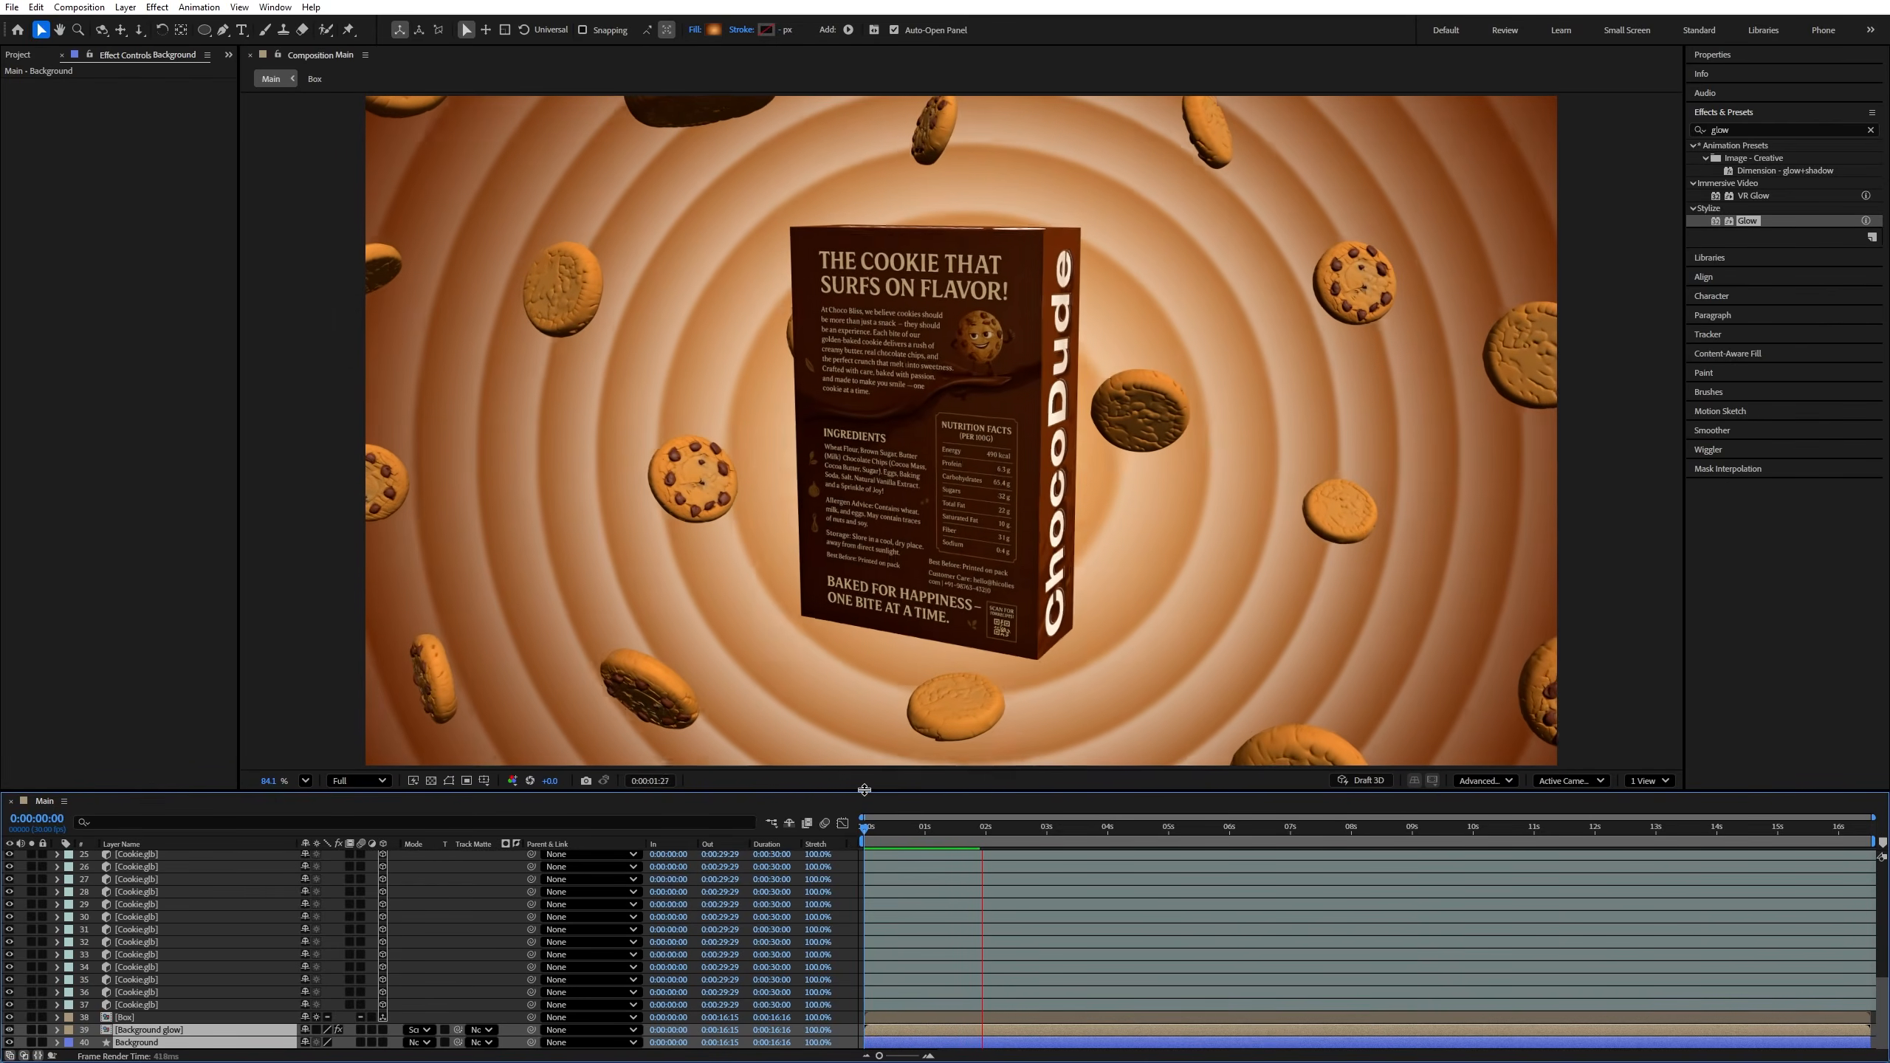
pyautogui.press('space')
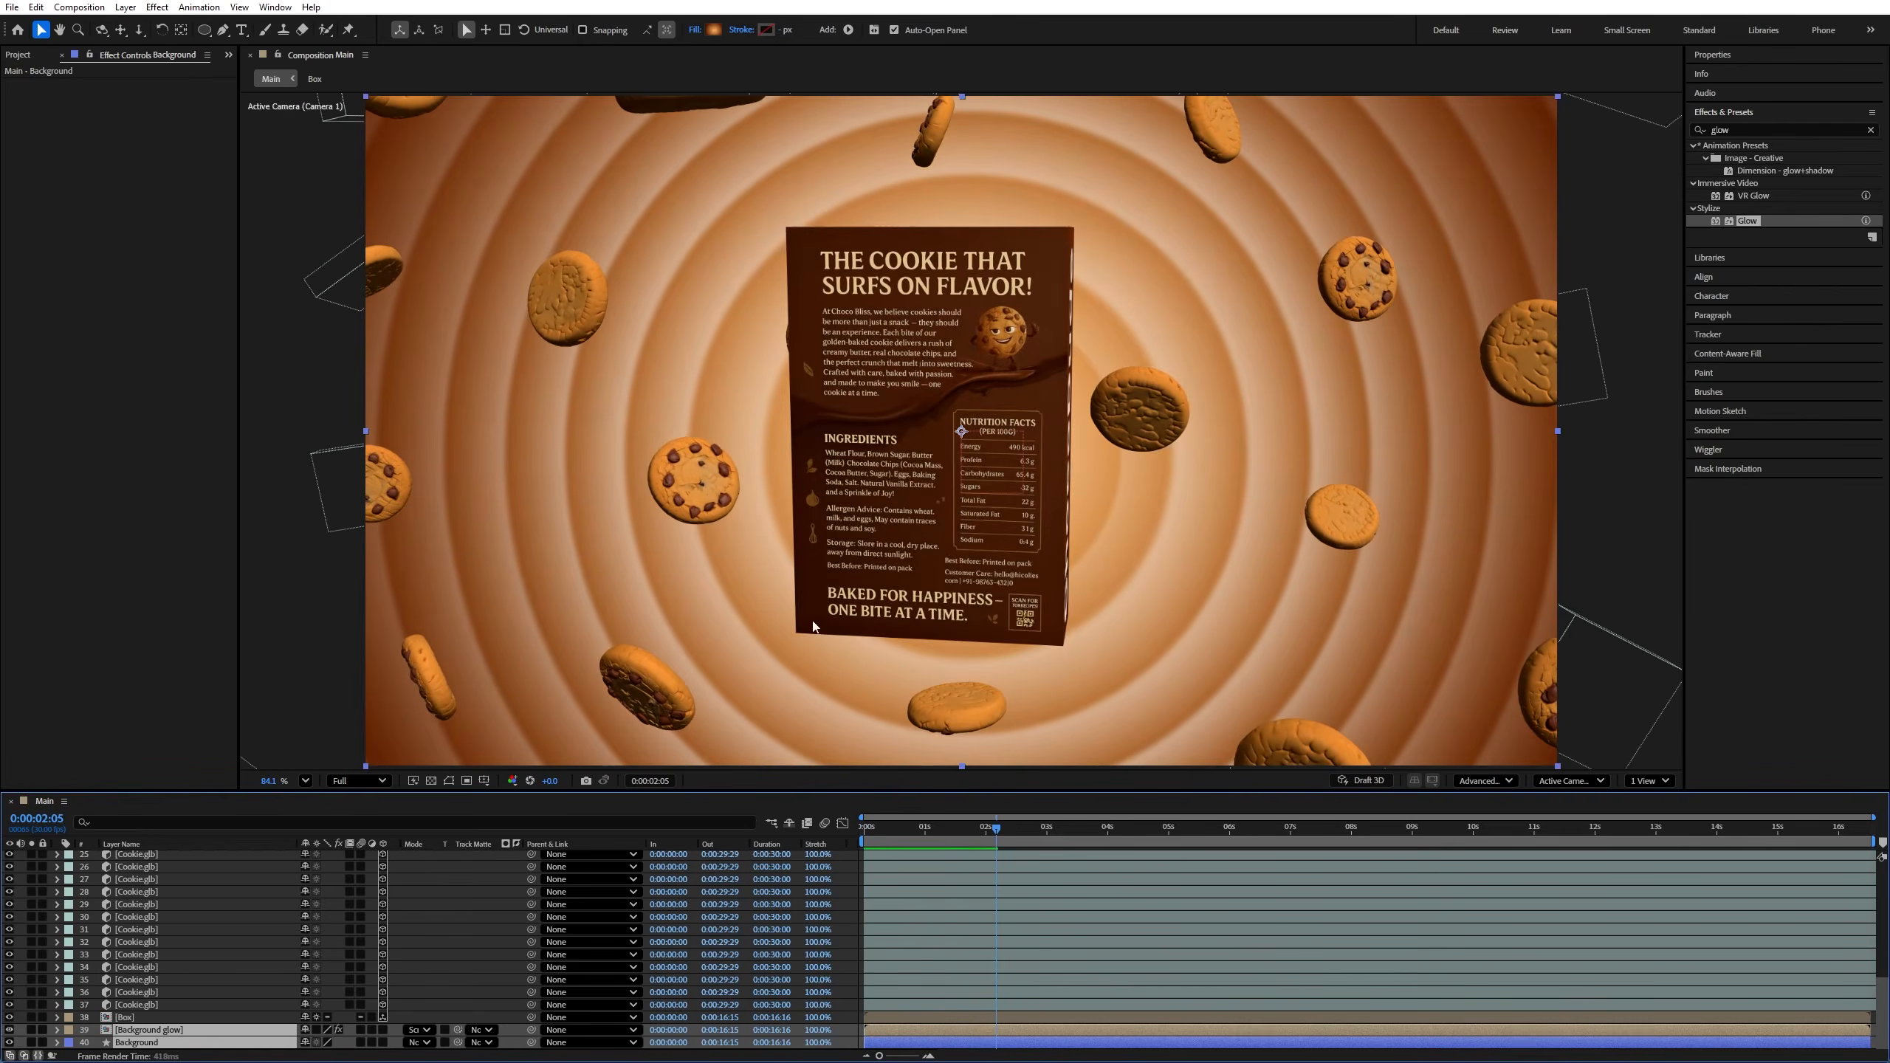
# Step: Add an Environment light to the Main composition with 100% intensity and Casts Shadows enabled
pyautogui.scroll(-2, 796, 629)
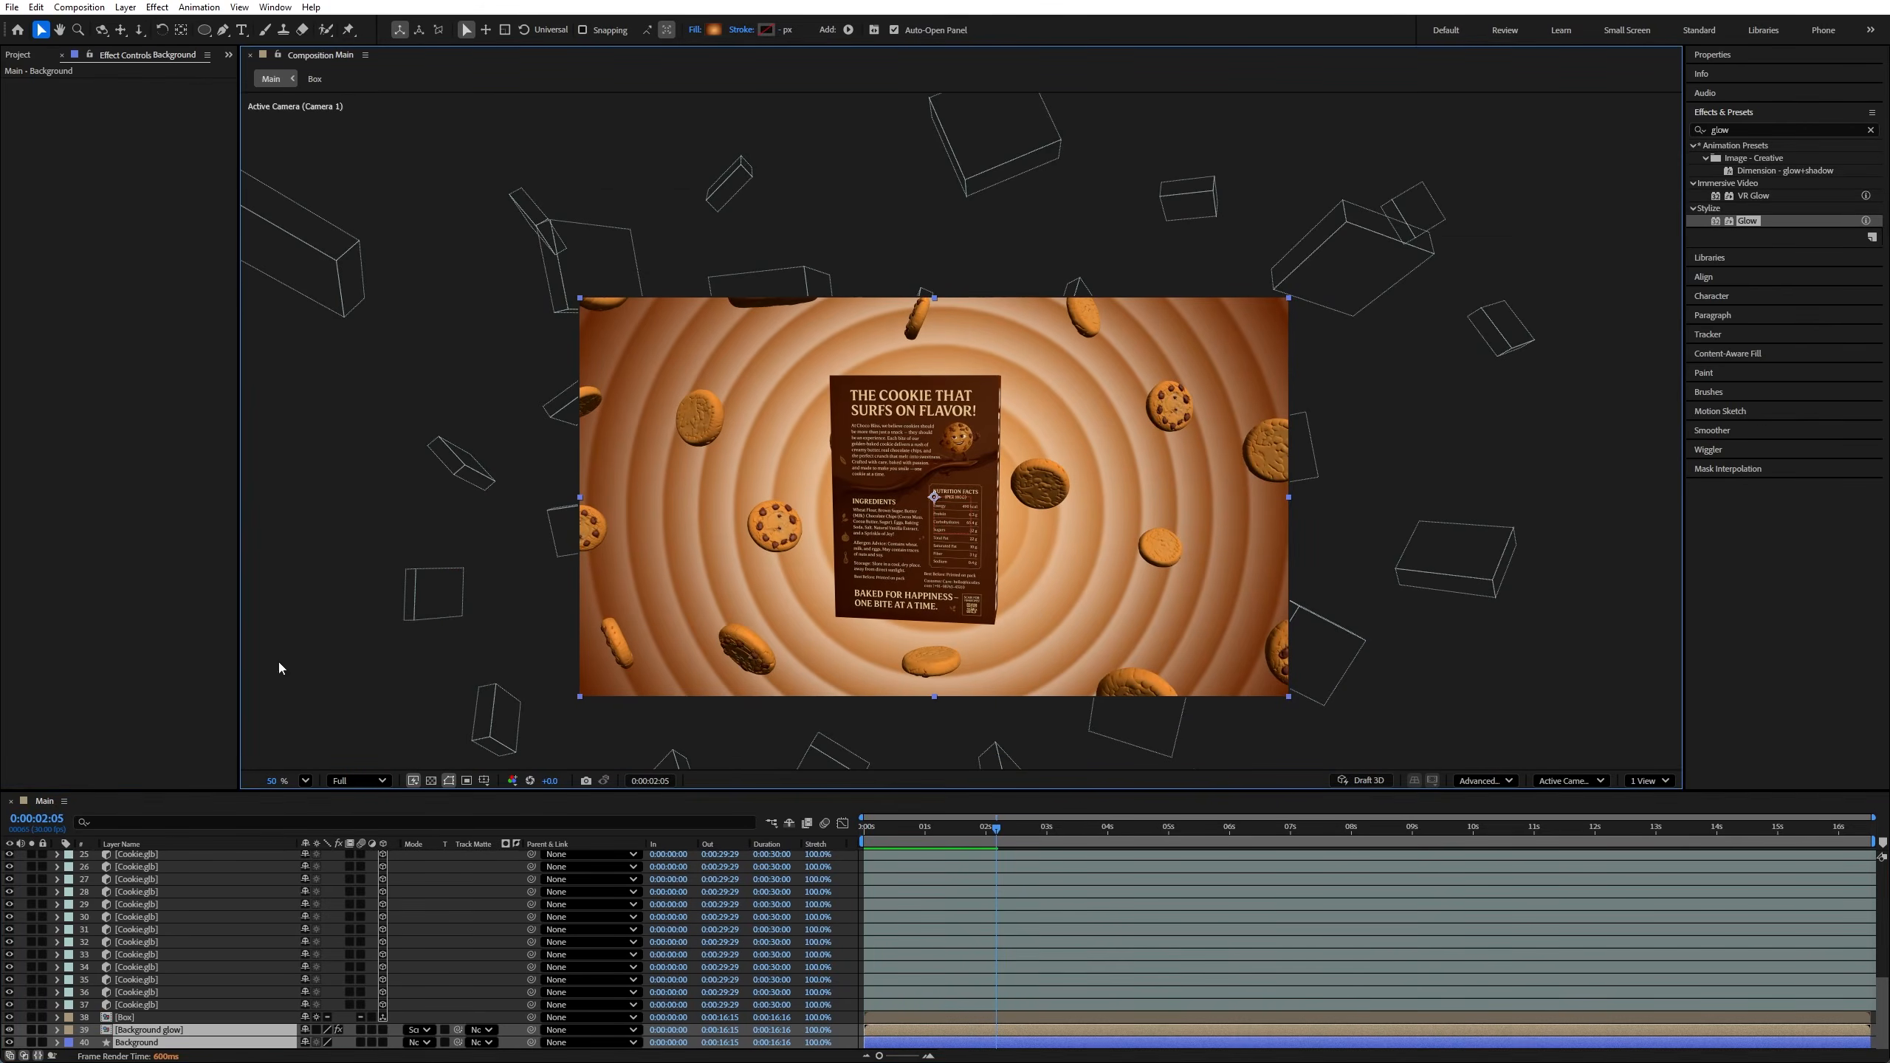
pyautogui.click(149, 1030)
pyautogui.scroll(8, 154, 926)
pyautogui.scroll(-3, 480, 584)
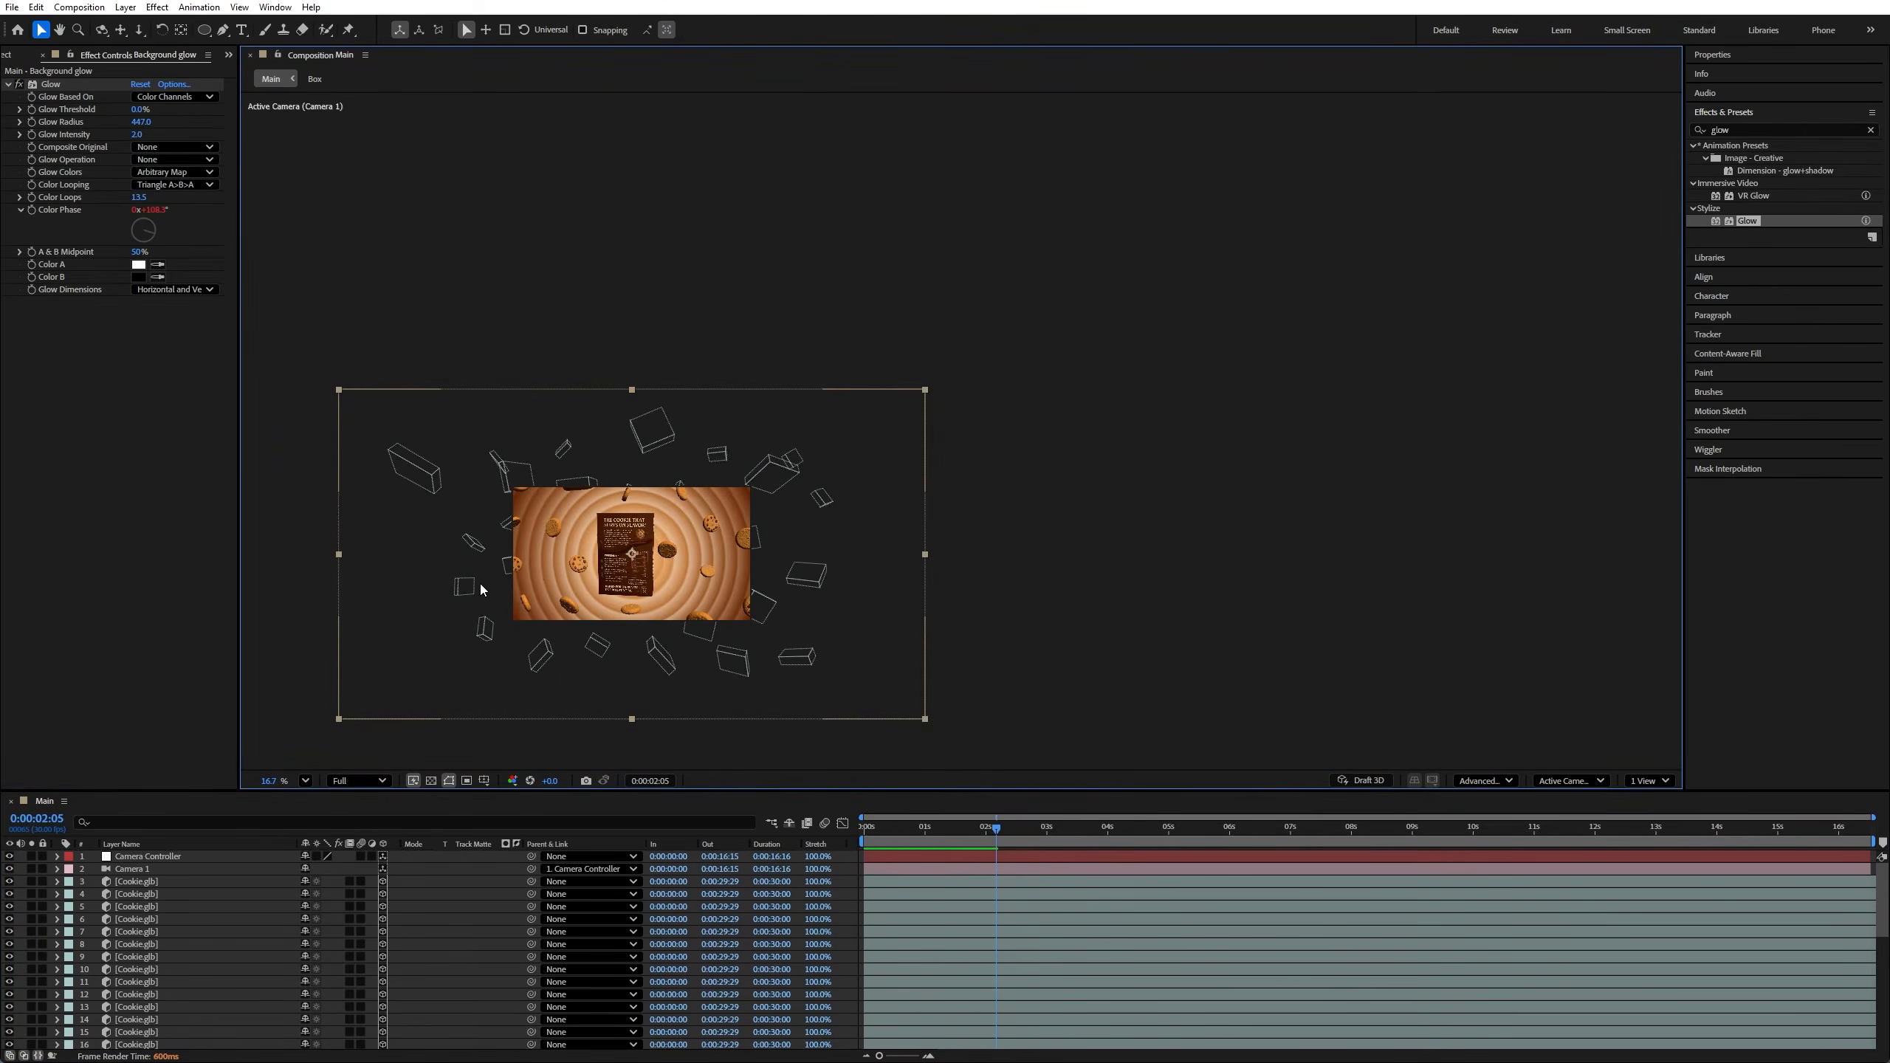
pyautogui.moveTo(484, 589); pyautogui.dragTo(626, 487)
pyautogui.rightClick(384, 546)
pyautogui.moveTo(420, 557)
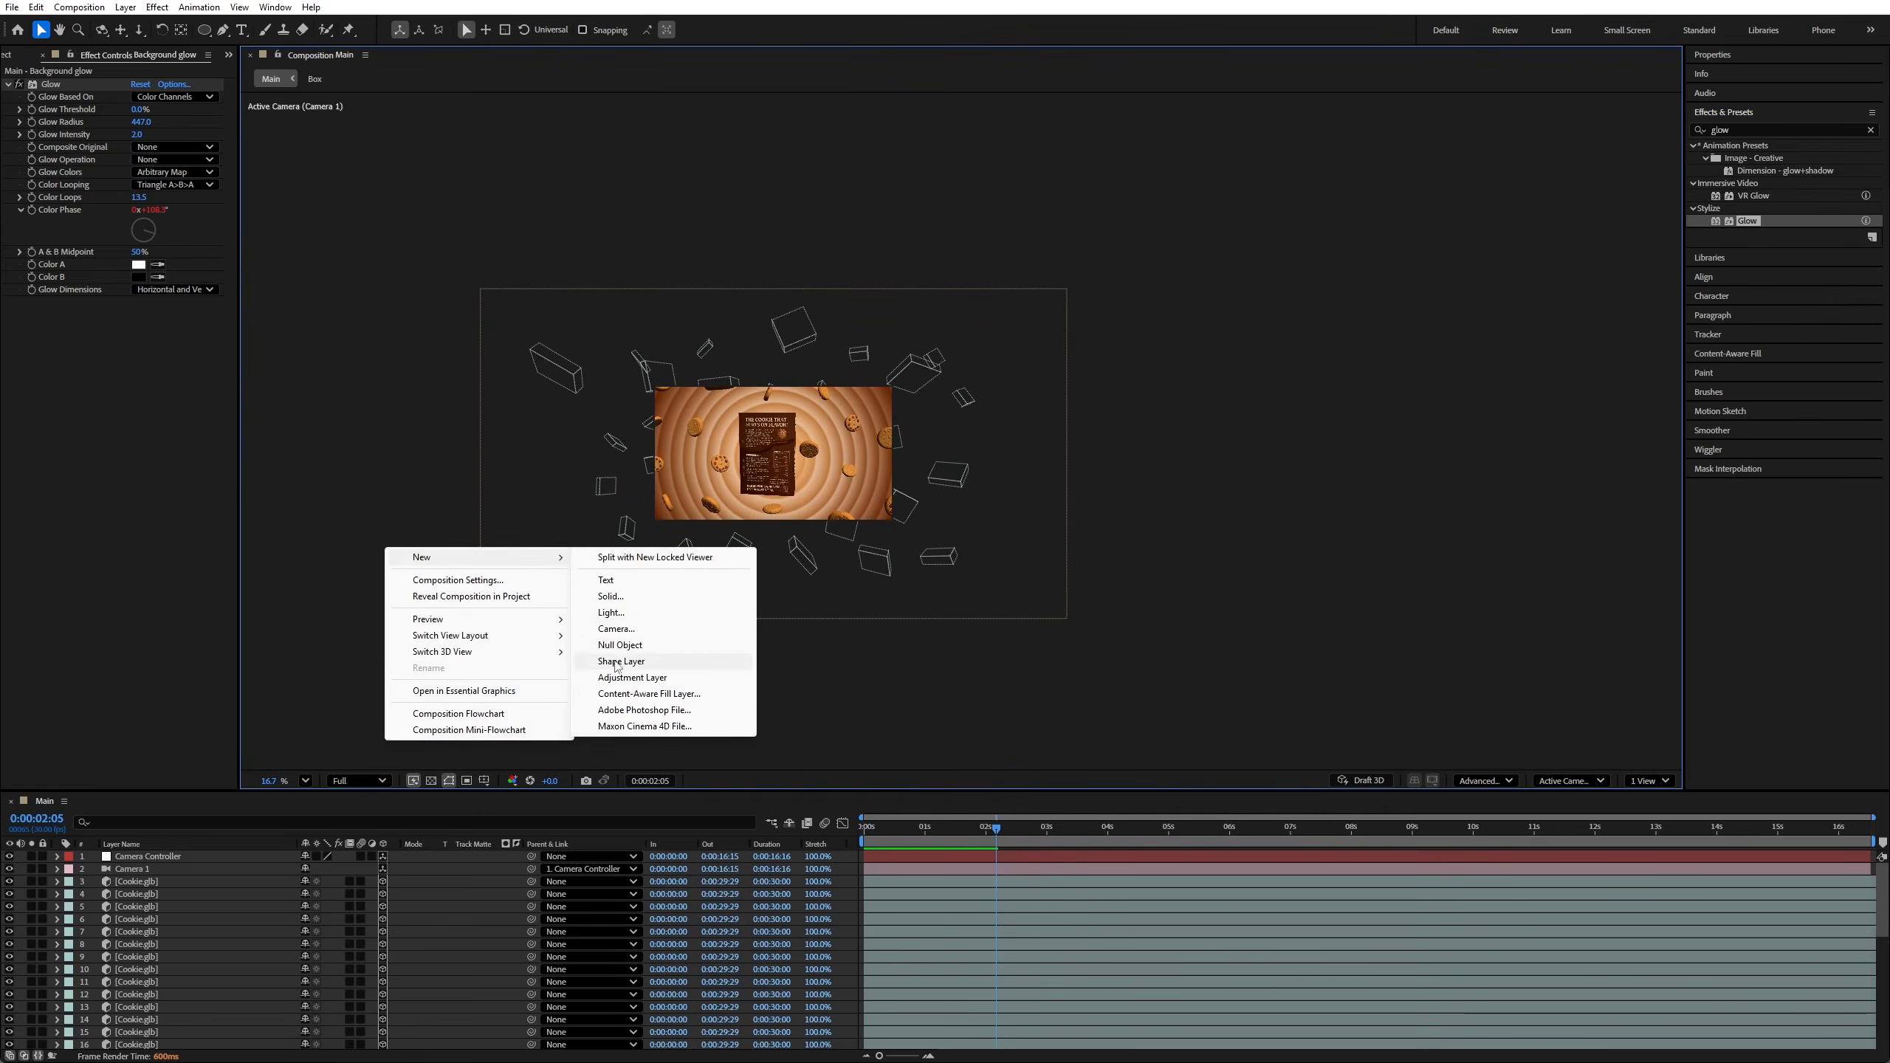
pyautogui.click(608, 612)
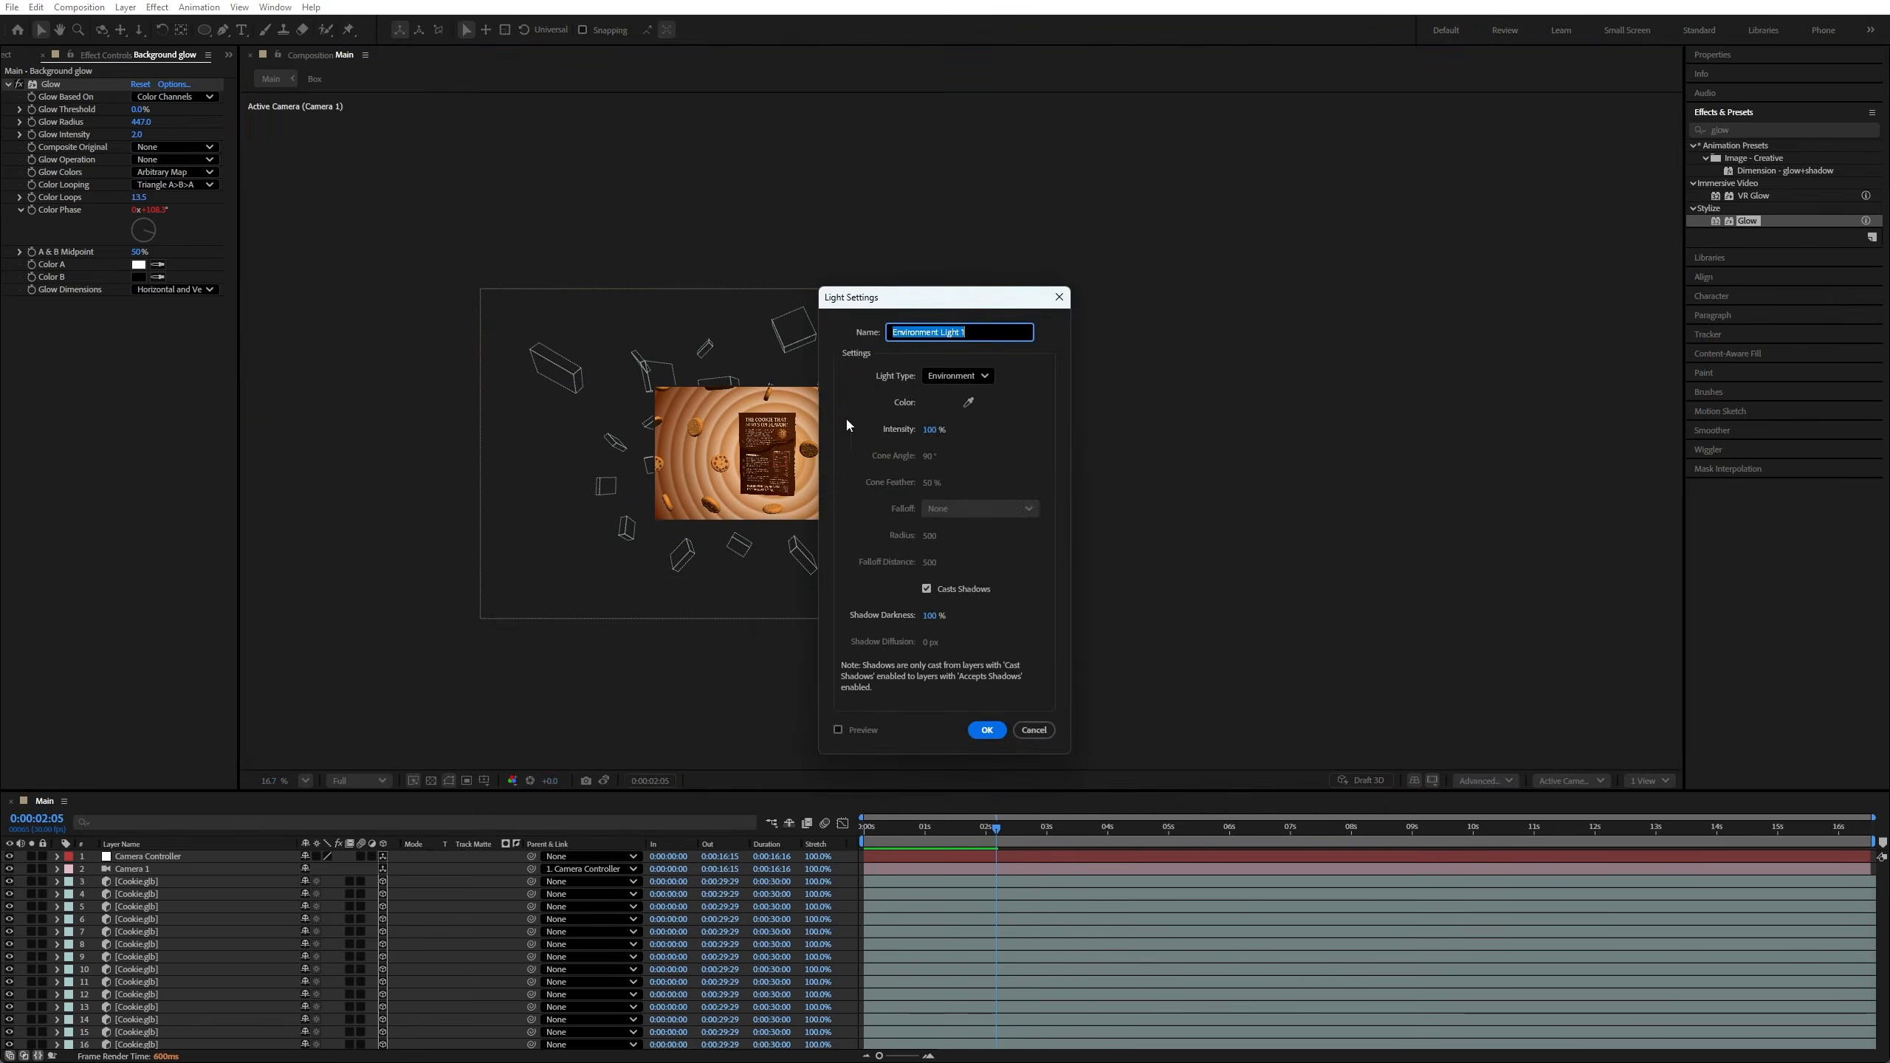
pyautogui.click(942, 378)
pyautogui.click(954, 486)
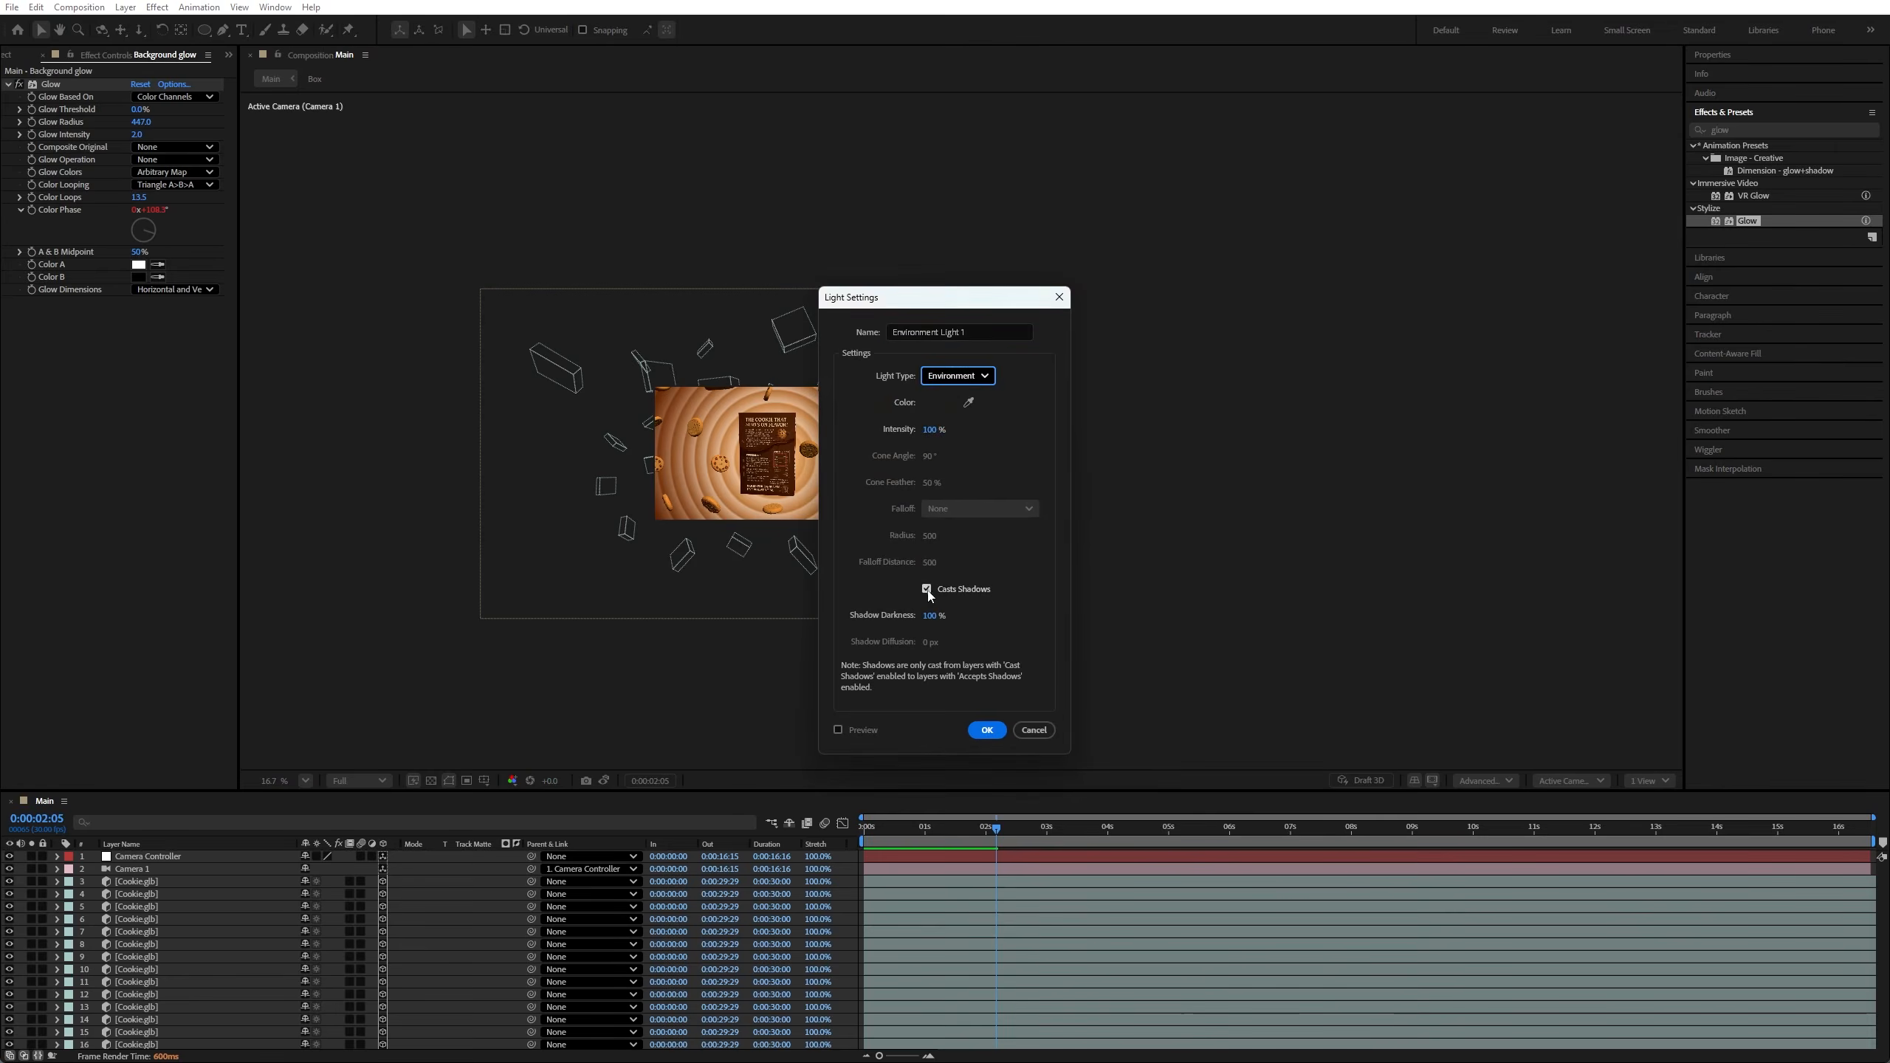
pyautogui.click(986, 729)
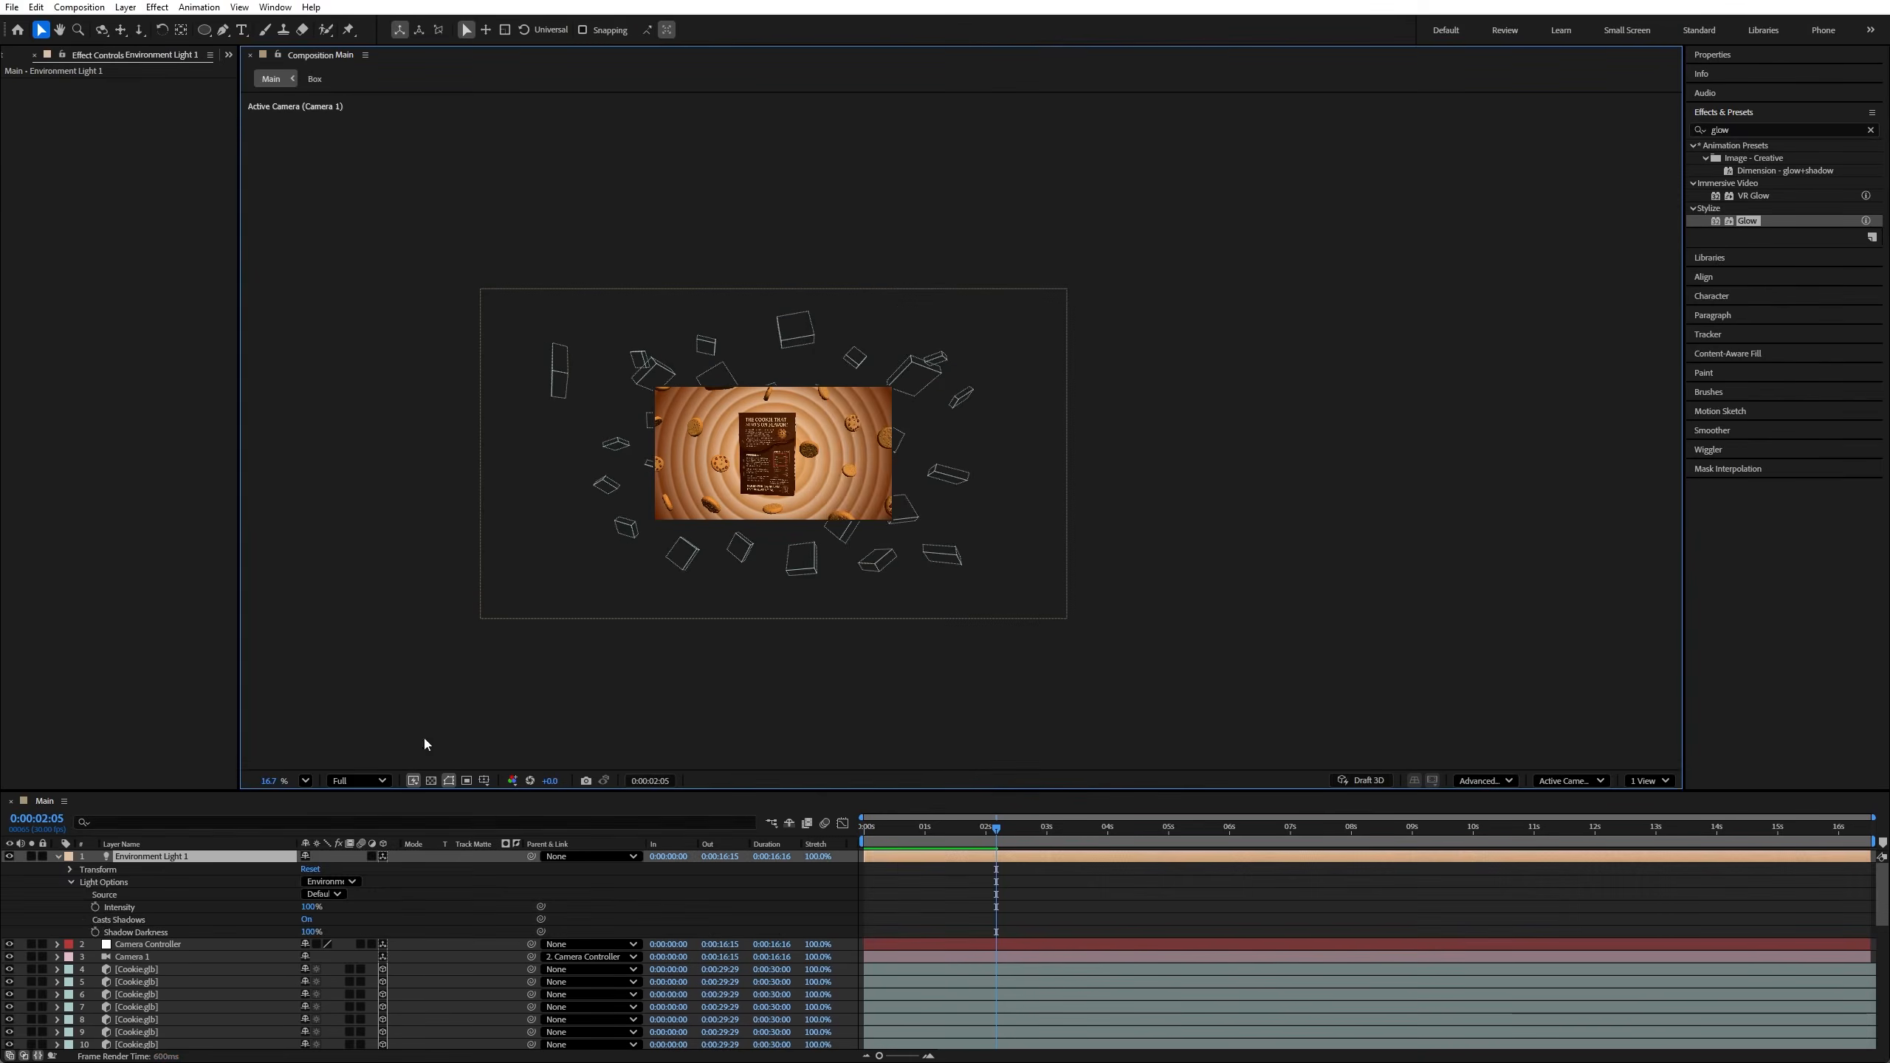
# Step: Fit the composition in the view and rotate Environment Light 1 to about 43° on its Y axis
pyautogui.click(305, 780)
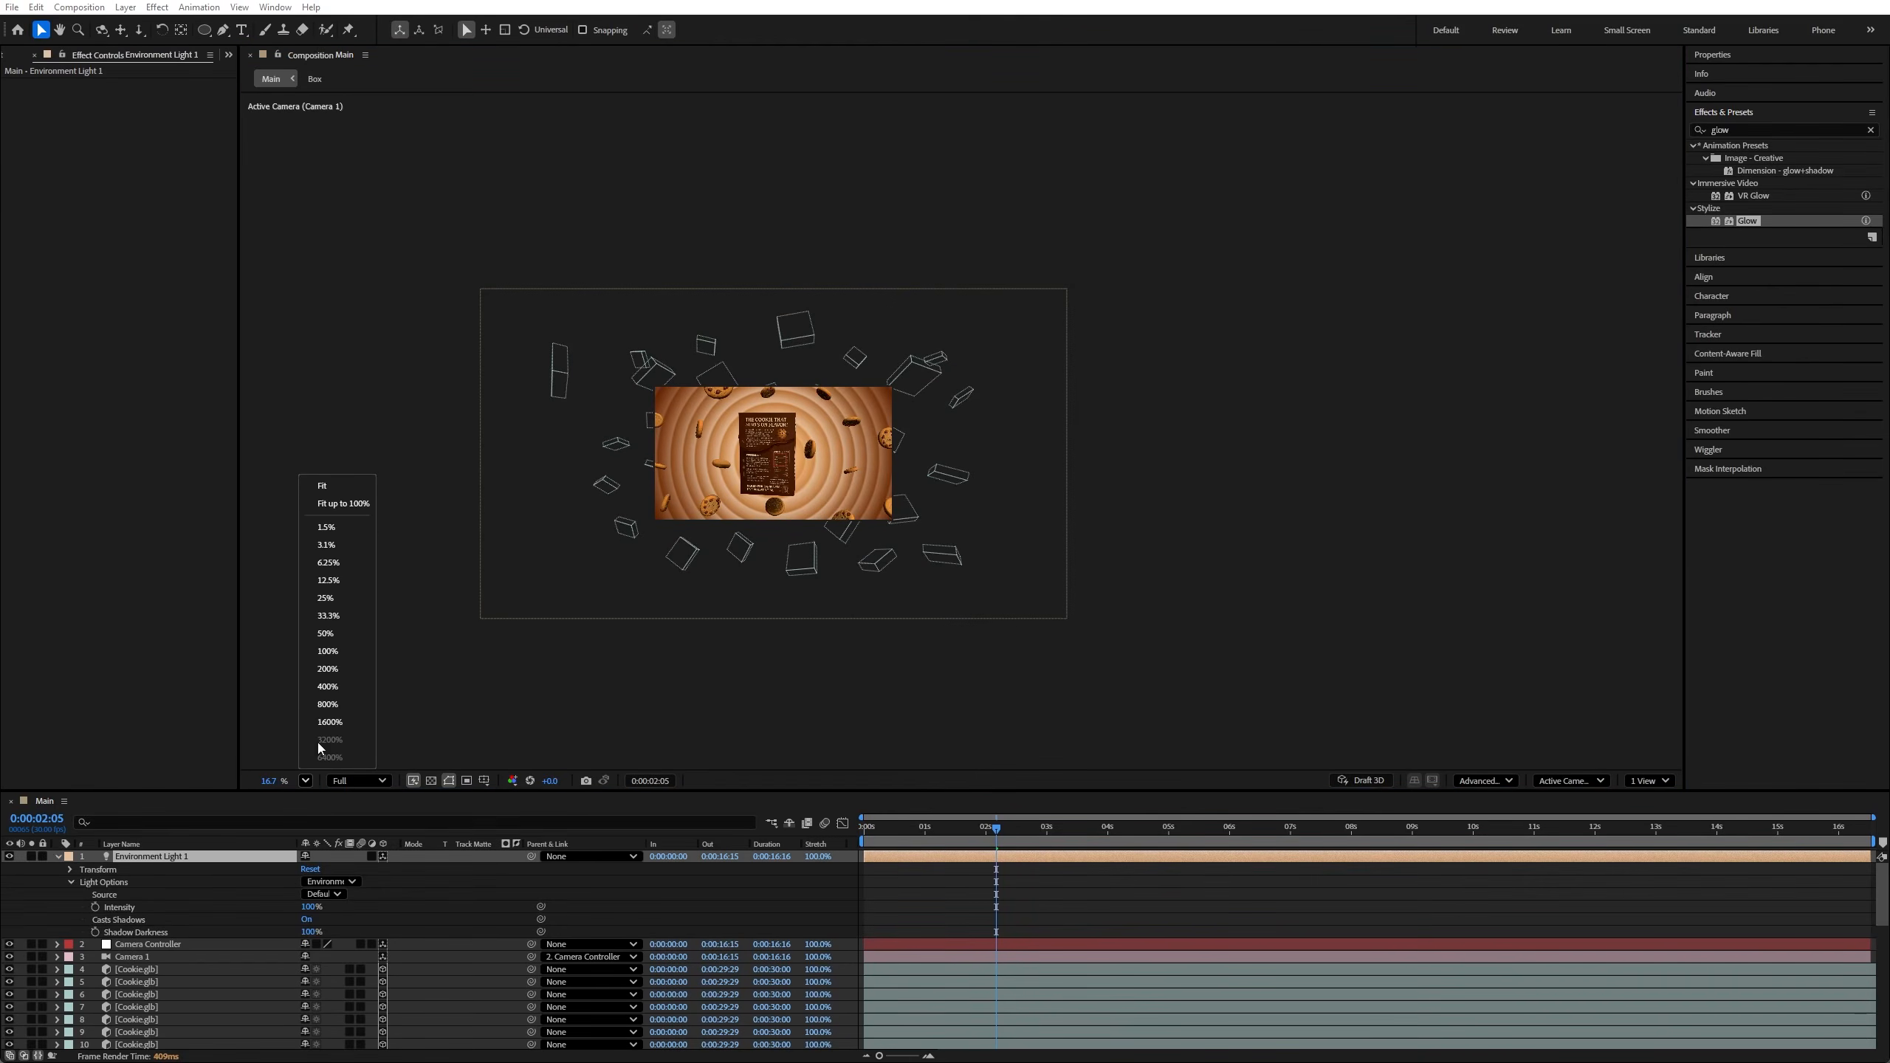
pyautogui.click(336, 497)
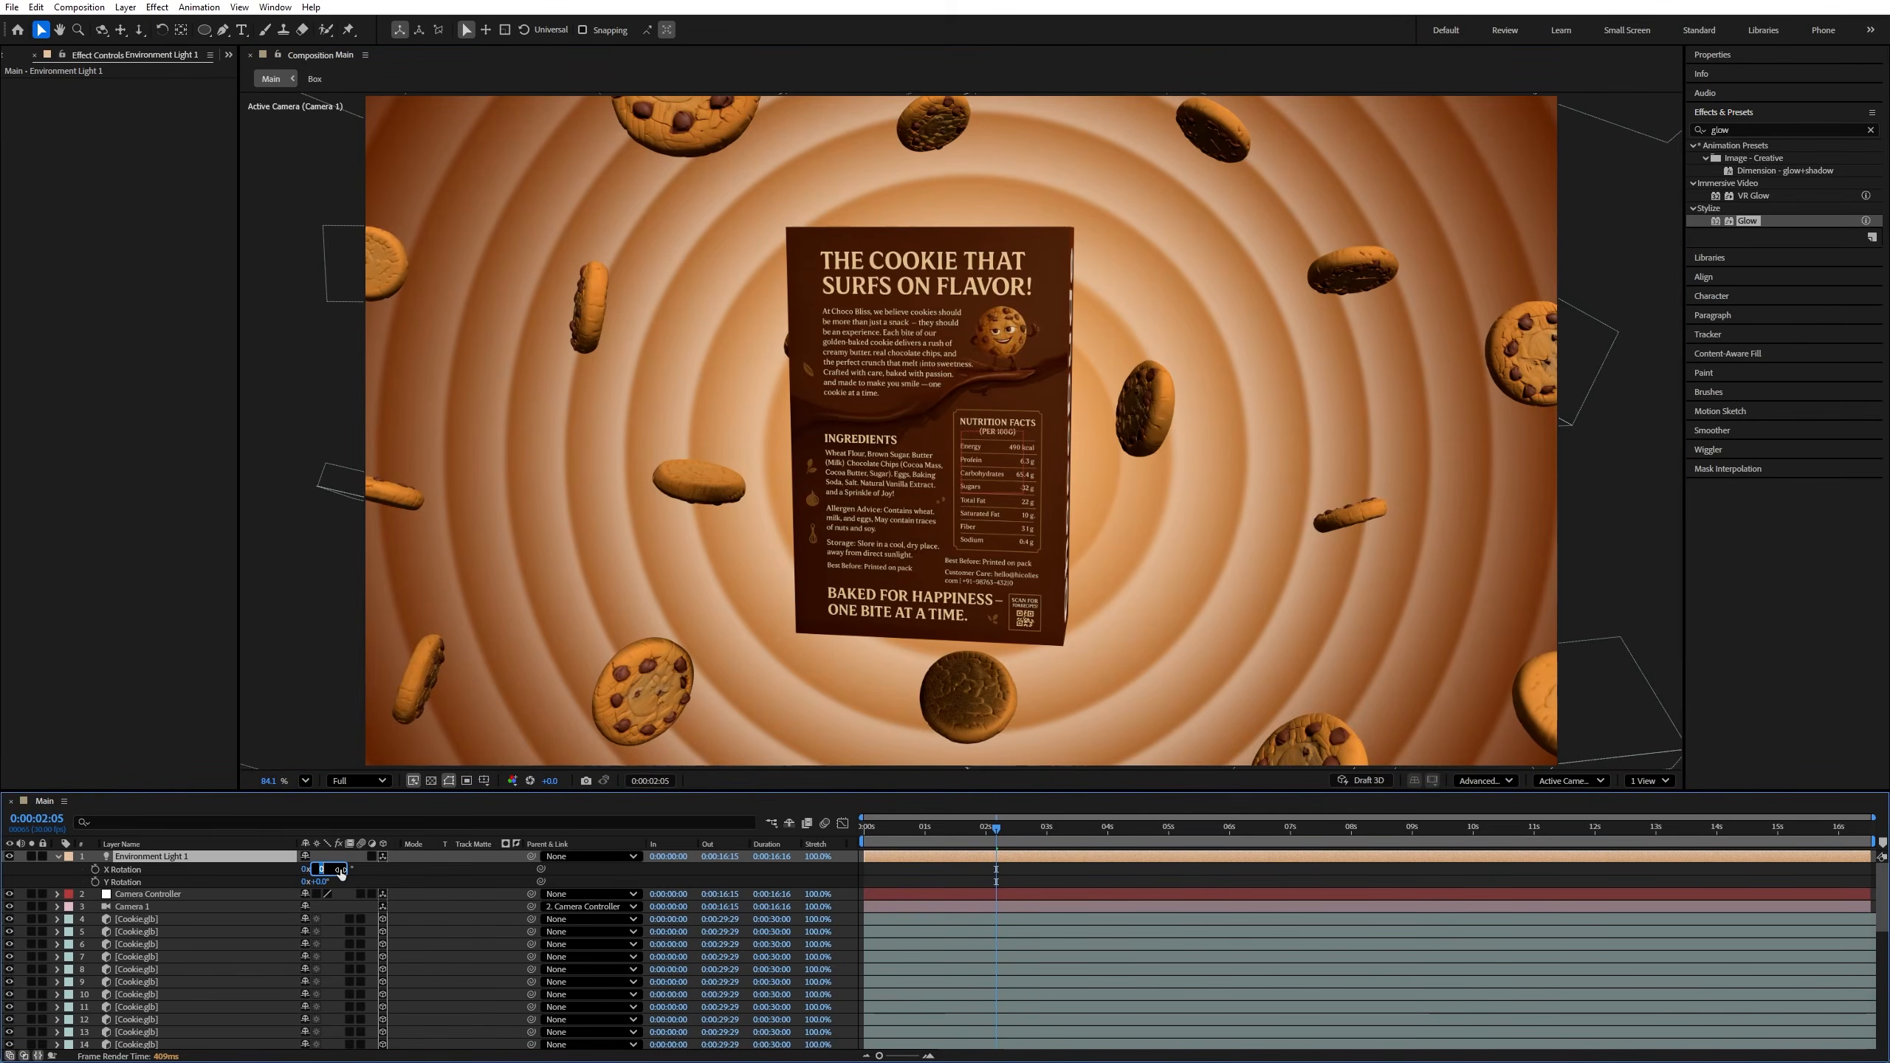
pyautogui.click(339, 871)
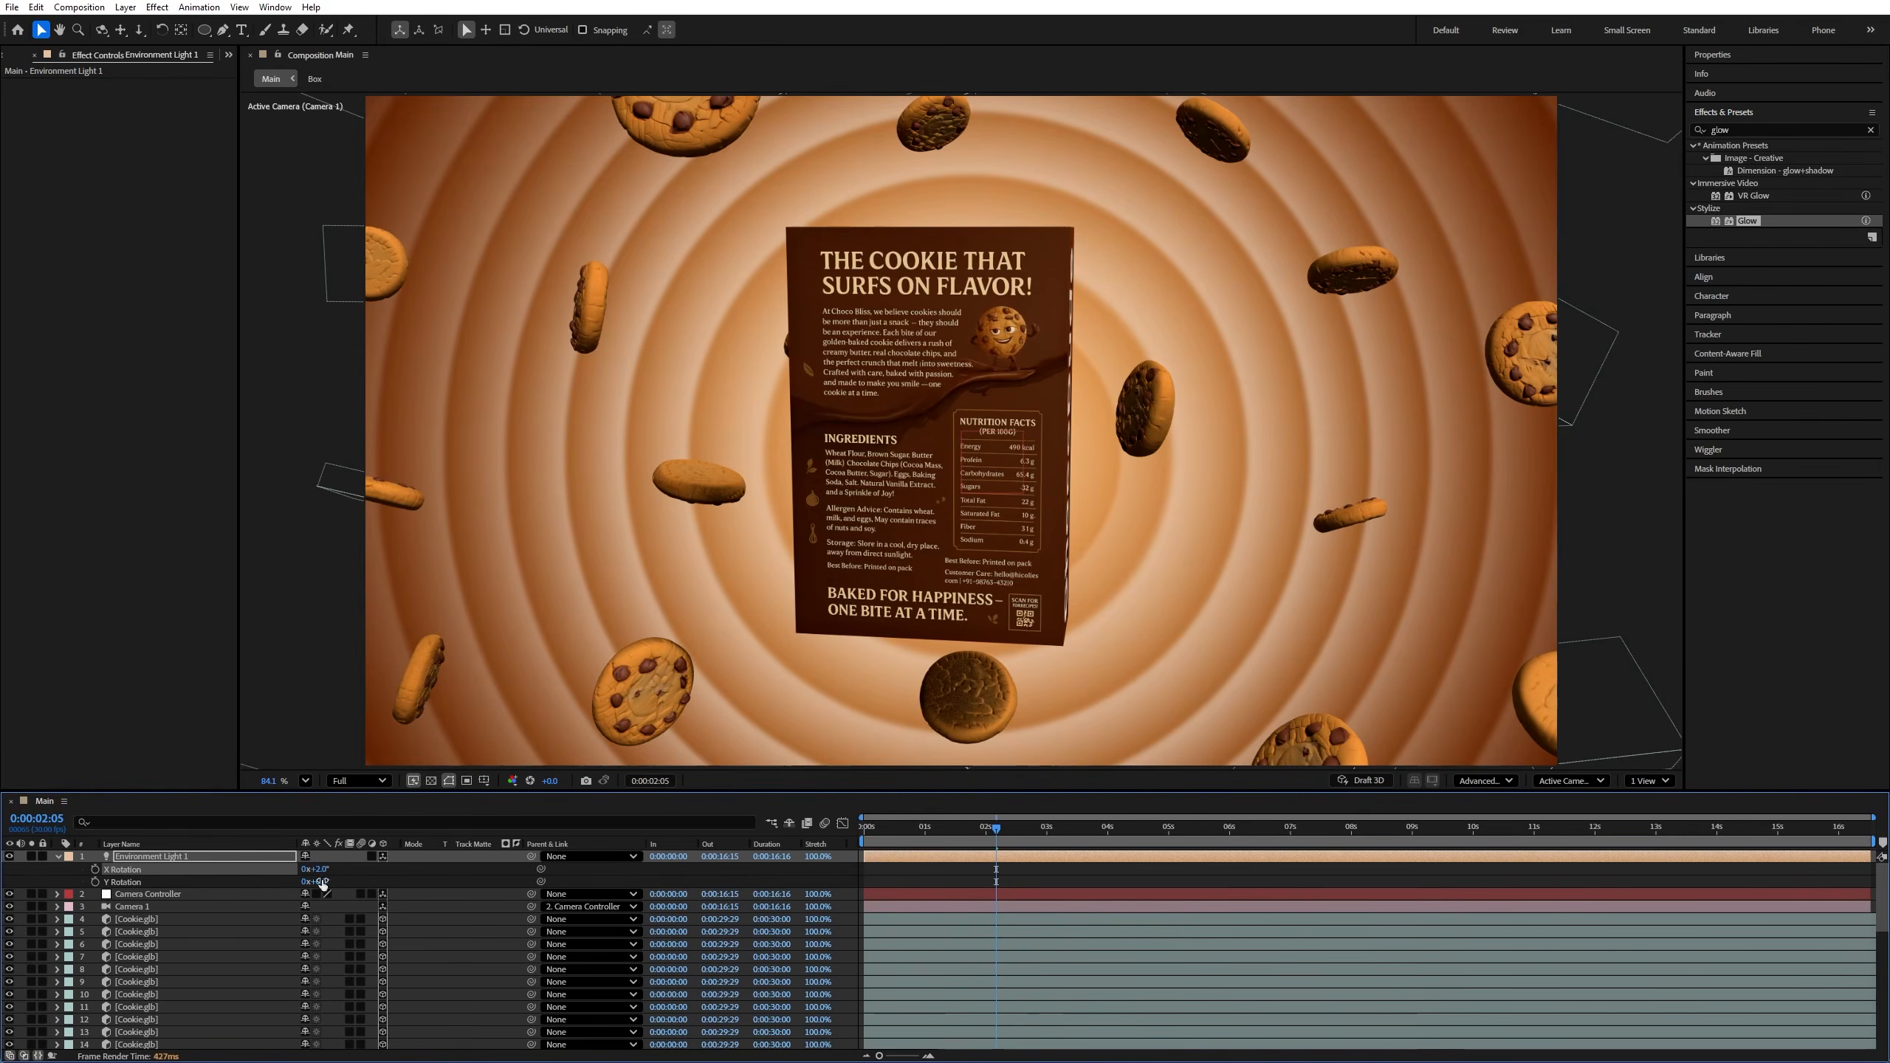
pyautogui.press('Return')
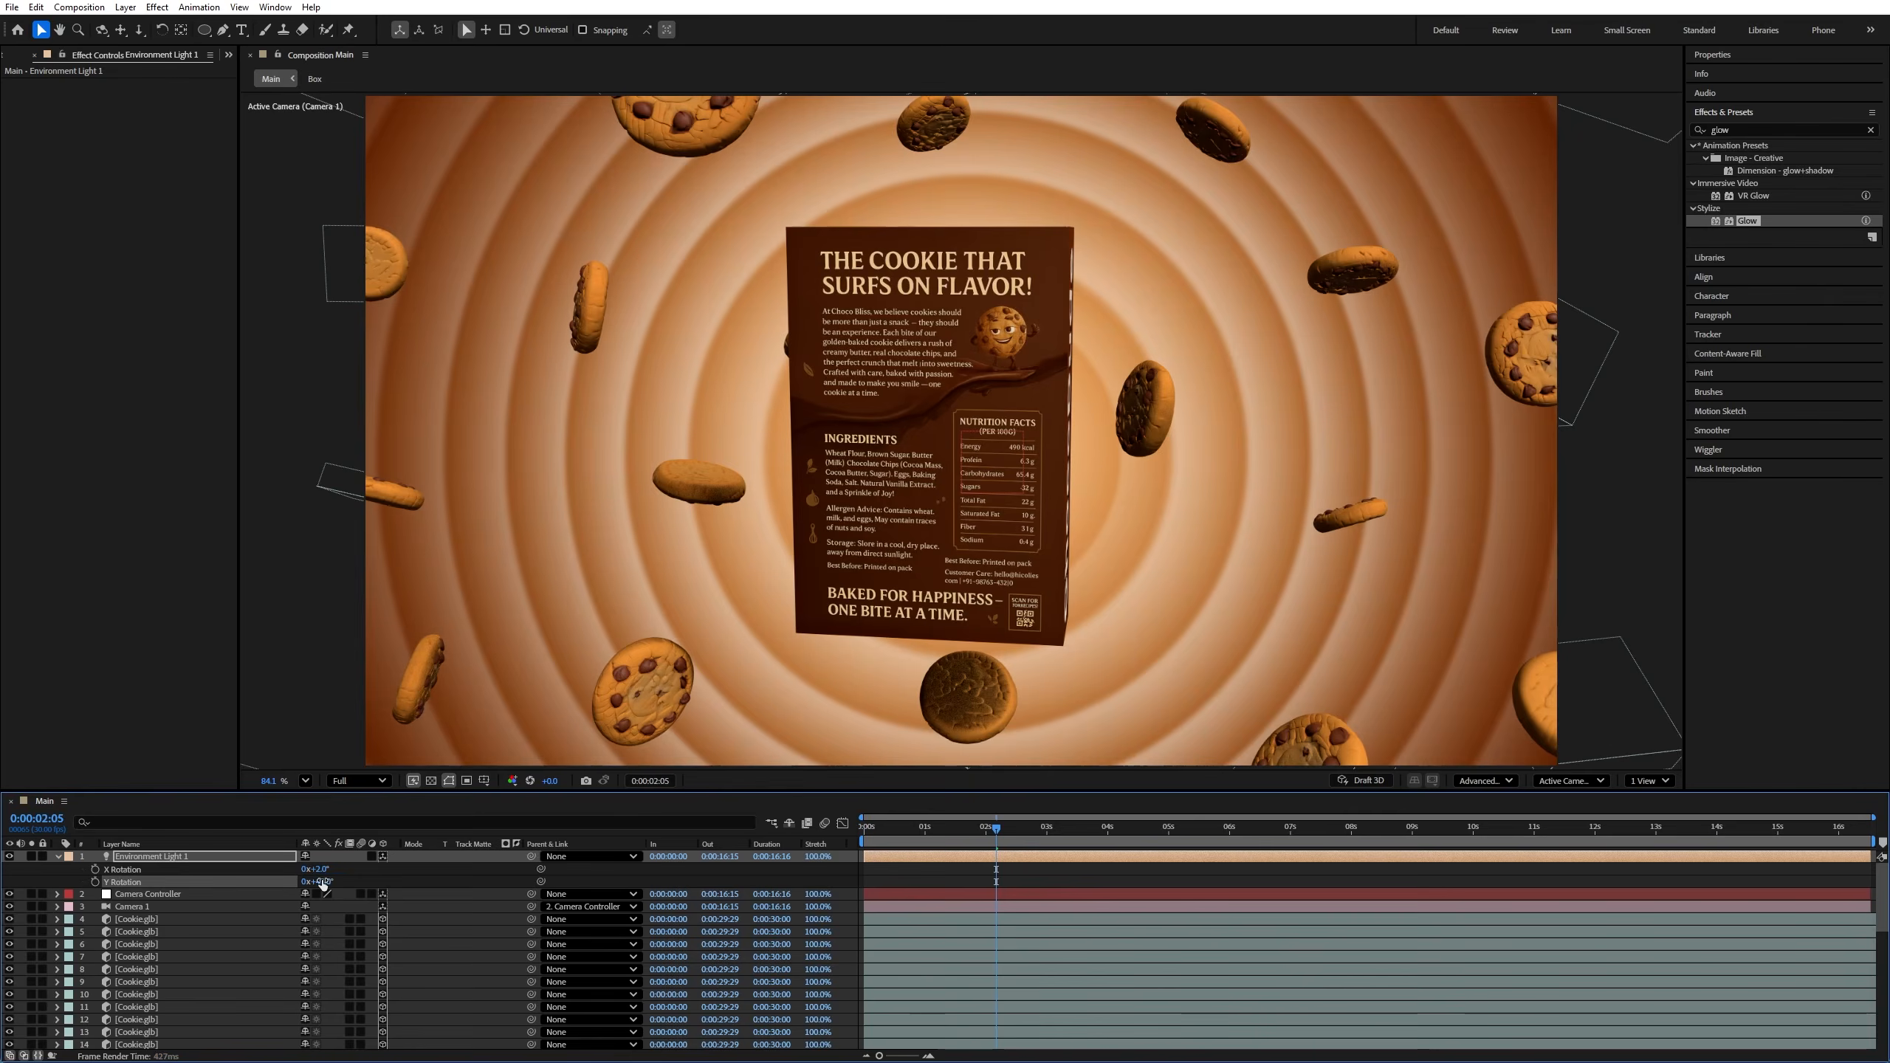
pyautogui.moveTo(971, 826); pyautogui.dragTo(884, 827)
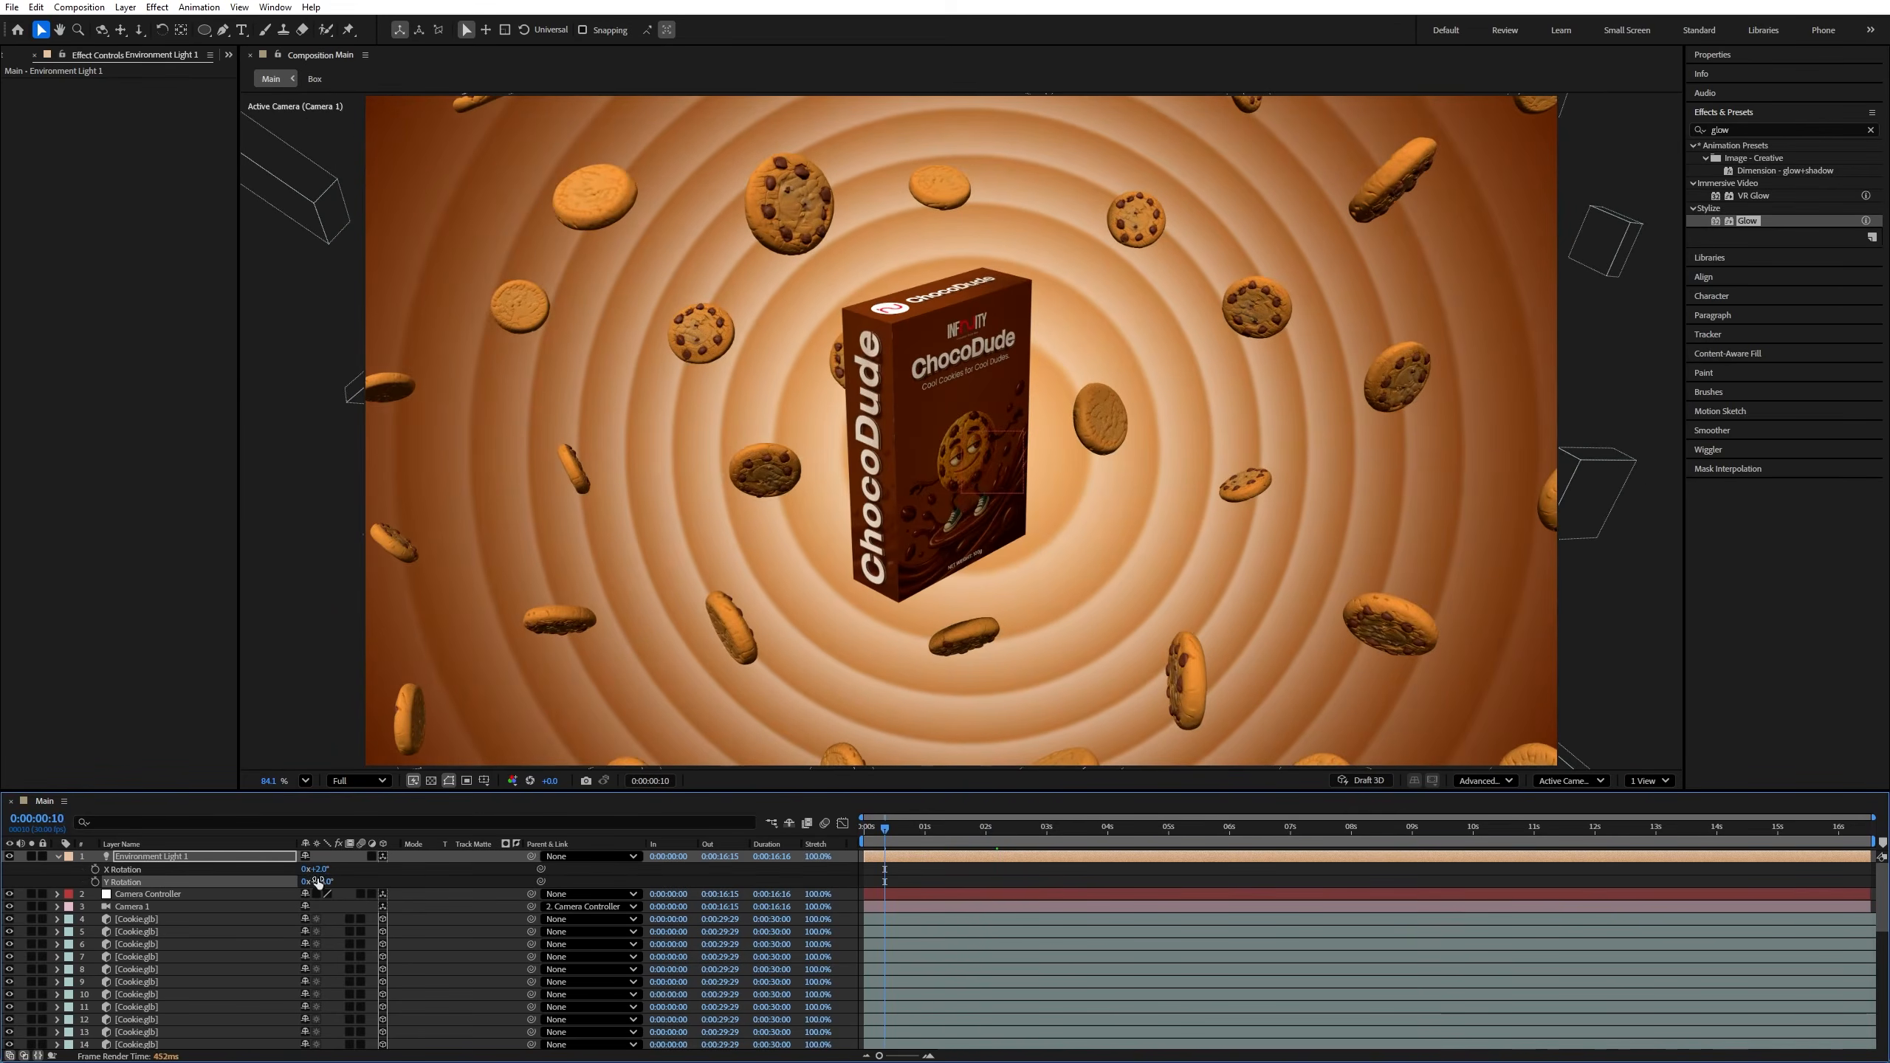
pyautogui.moveTo(312, 882); pyautogui.dragTo(294, 884)
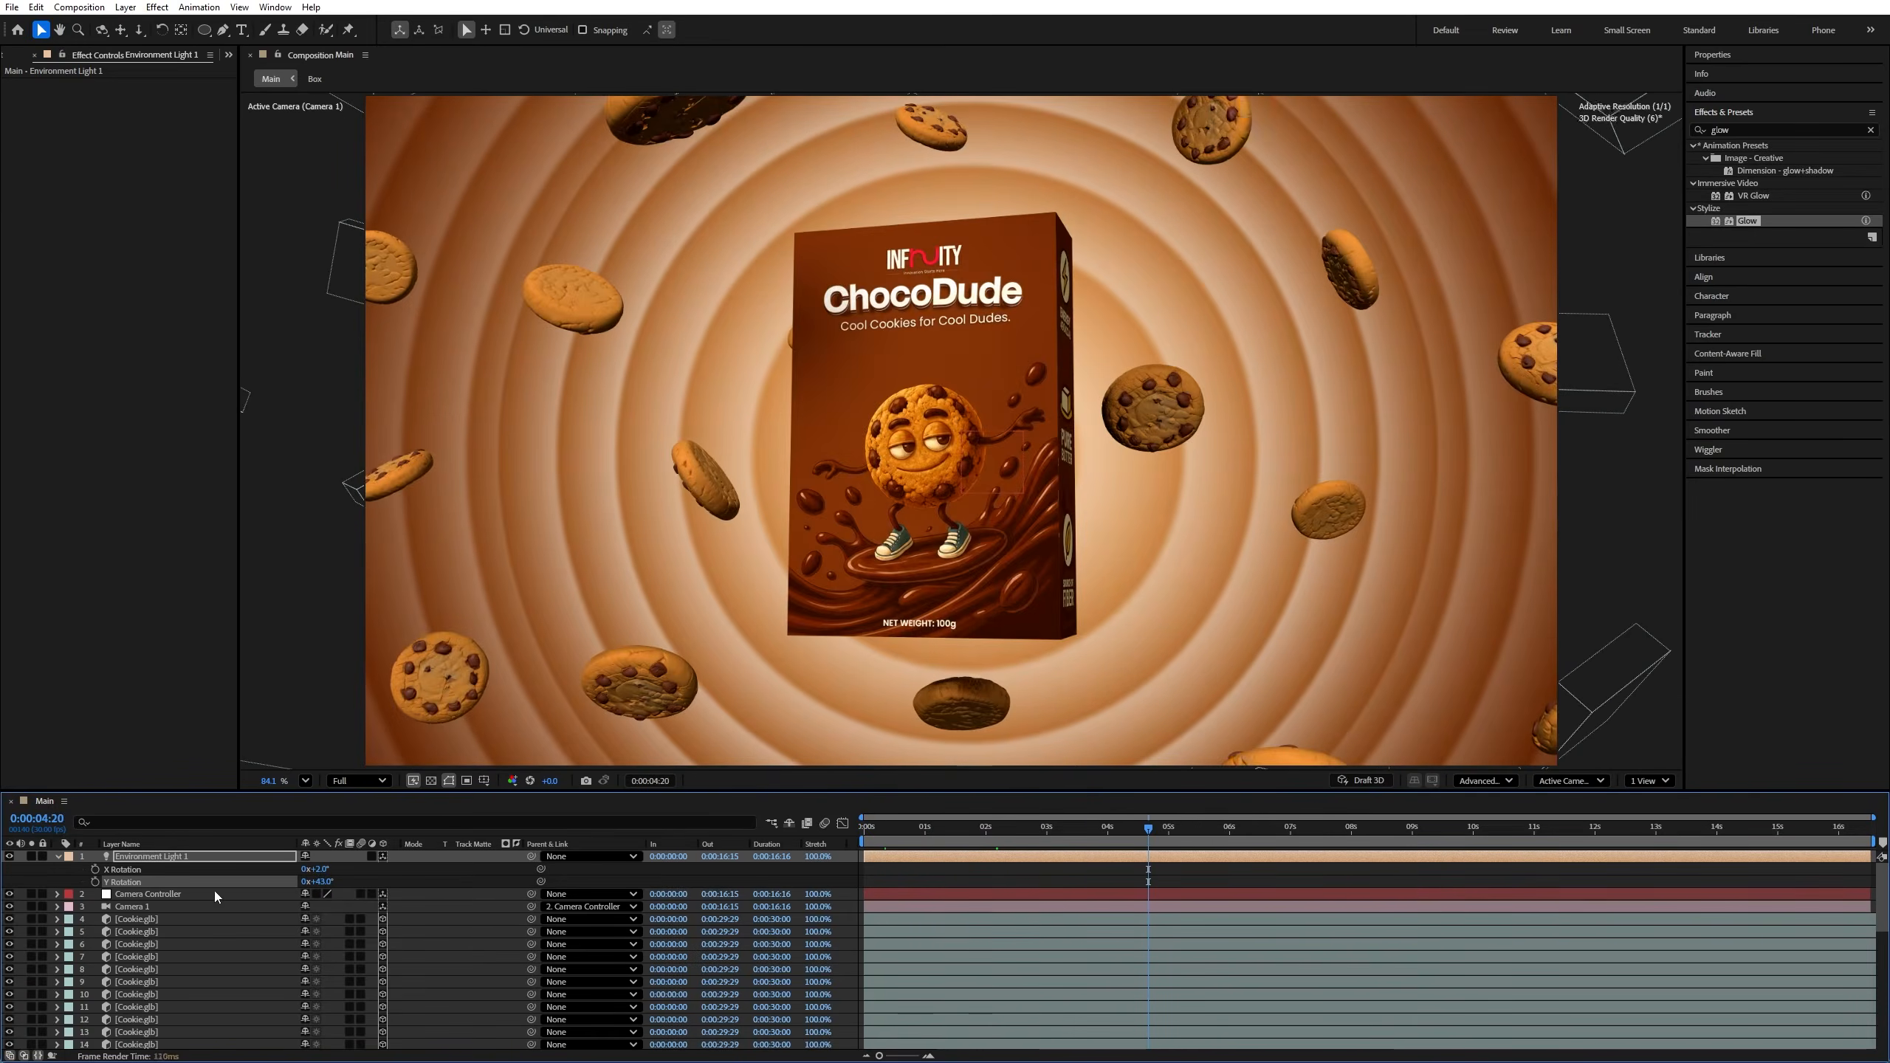
# Step: Rotate Environment Light 1 to about 62° on its X axis
pyautogui.moveTo(314, 870); pyautogui.dragTo(572, 890)
pyautogui.hotkey('ctrl', 'z')
pyautogui.moveTo(327, 869); pyautogui.dragTo(366, 876)
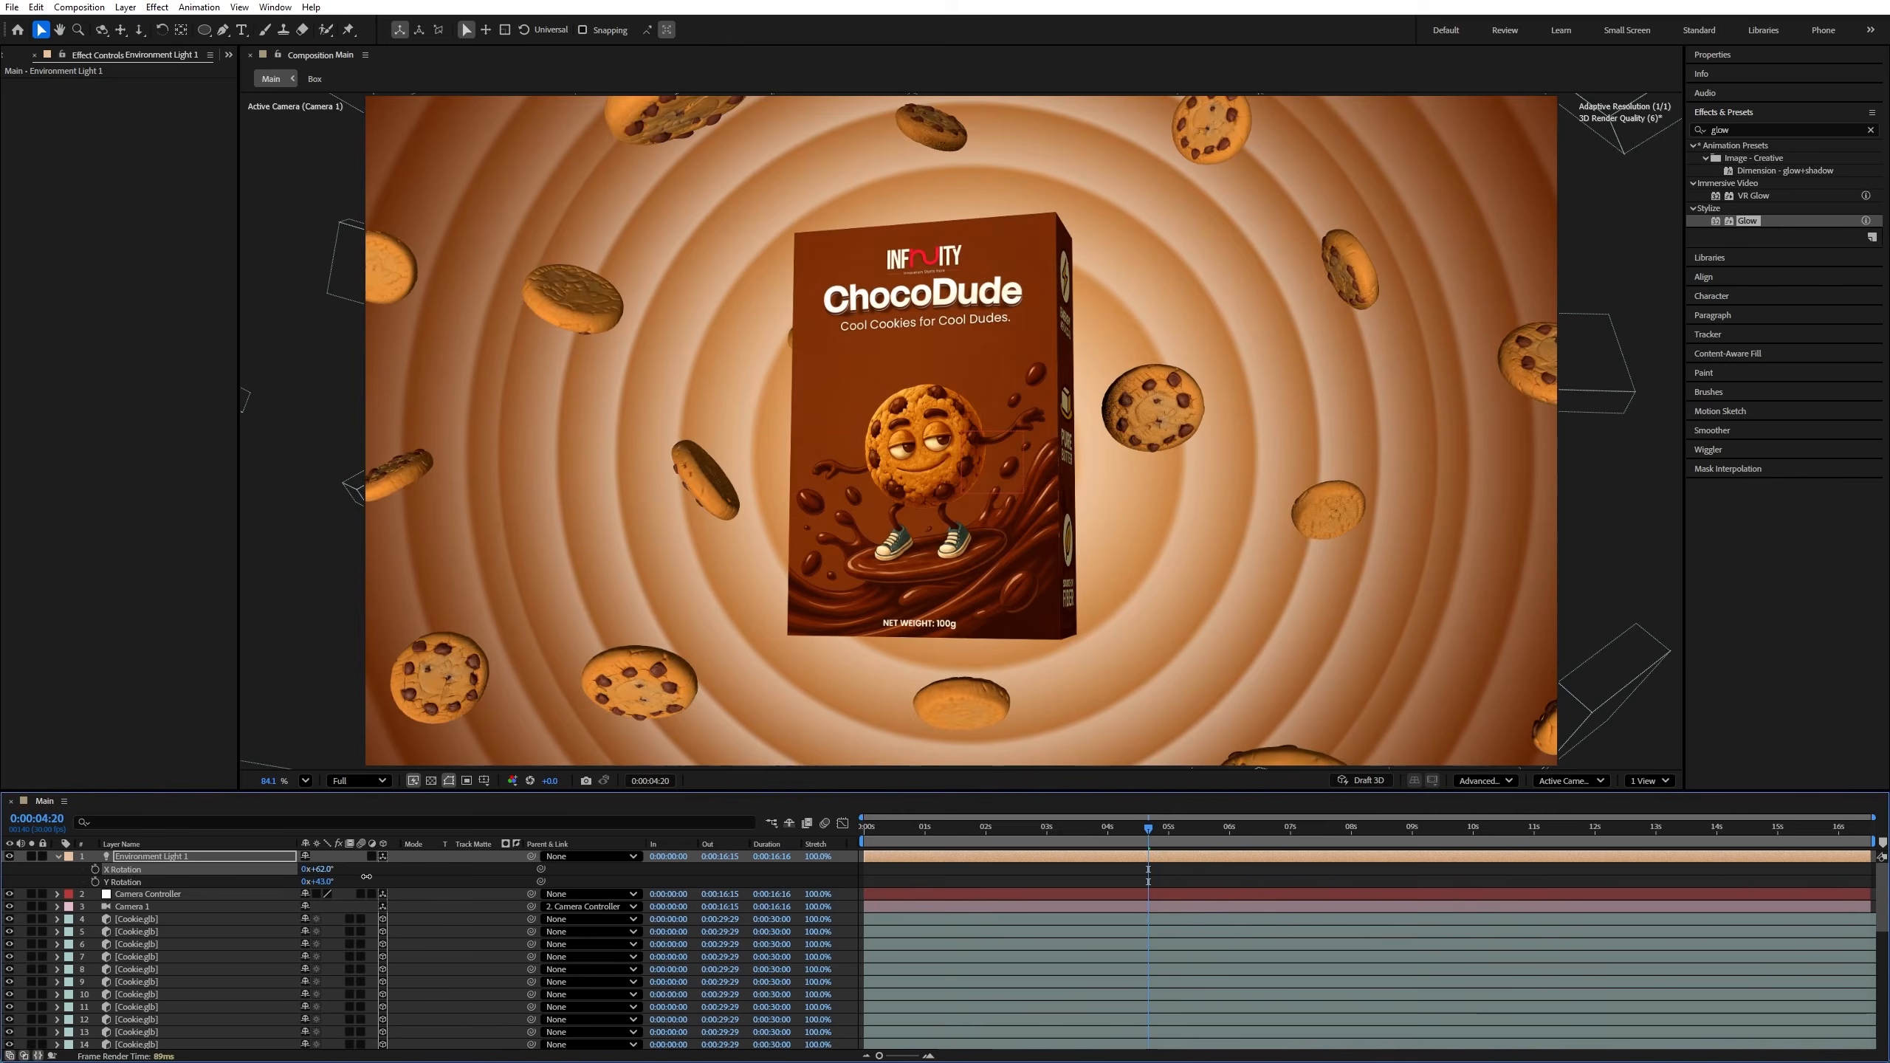
# Step: Compare the scene with Environment Light 1 on and off, leaving the light hidden
pyautogui.click(9, 856)
pyautogui.click(8, 856)
pyautogui.click(9, 857)
pyautogui.scroll(-3, 980, 573)
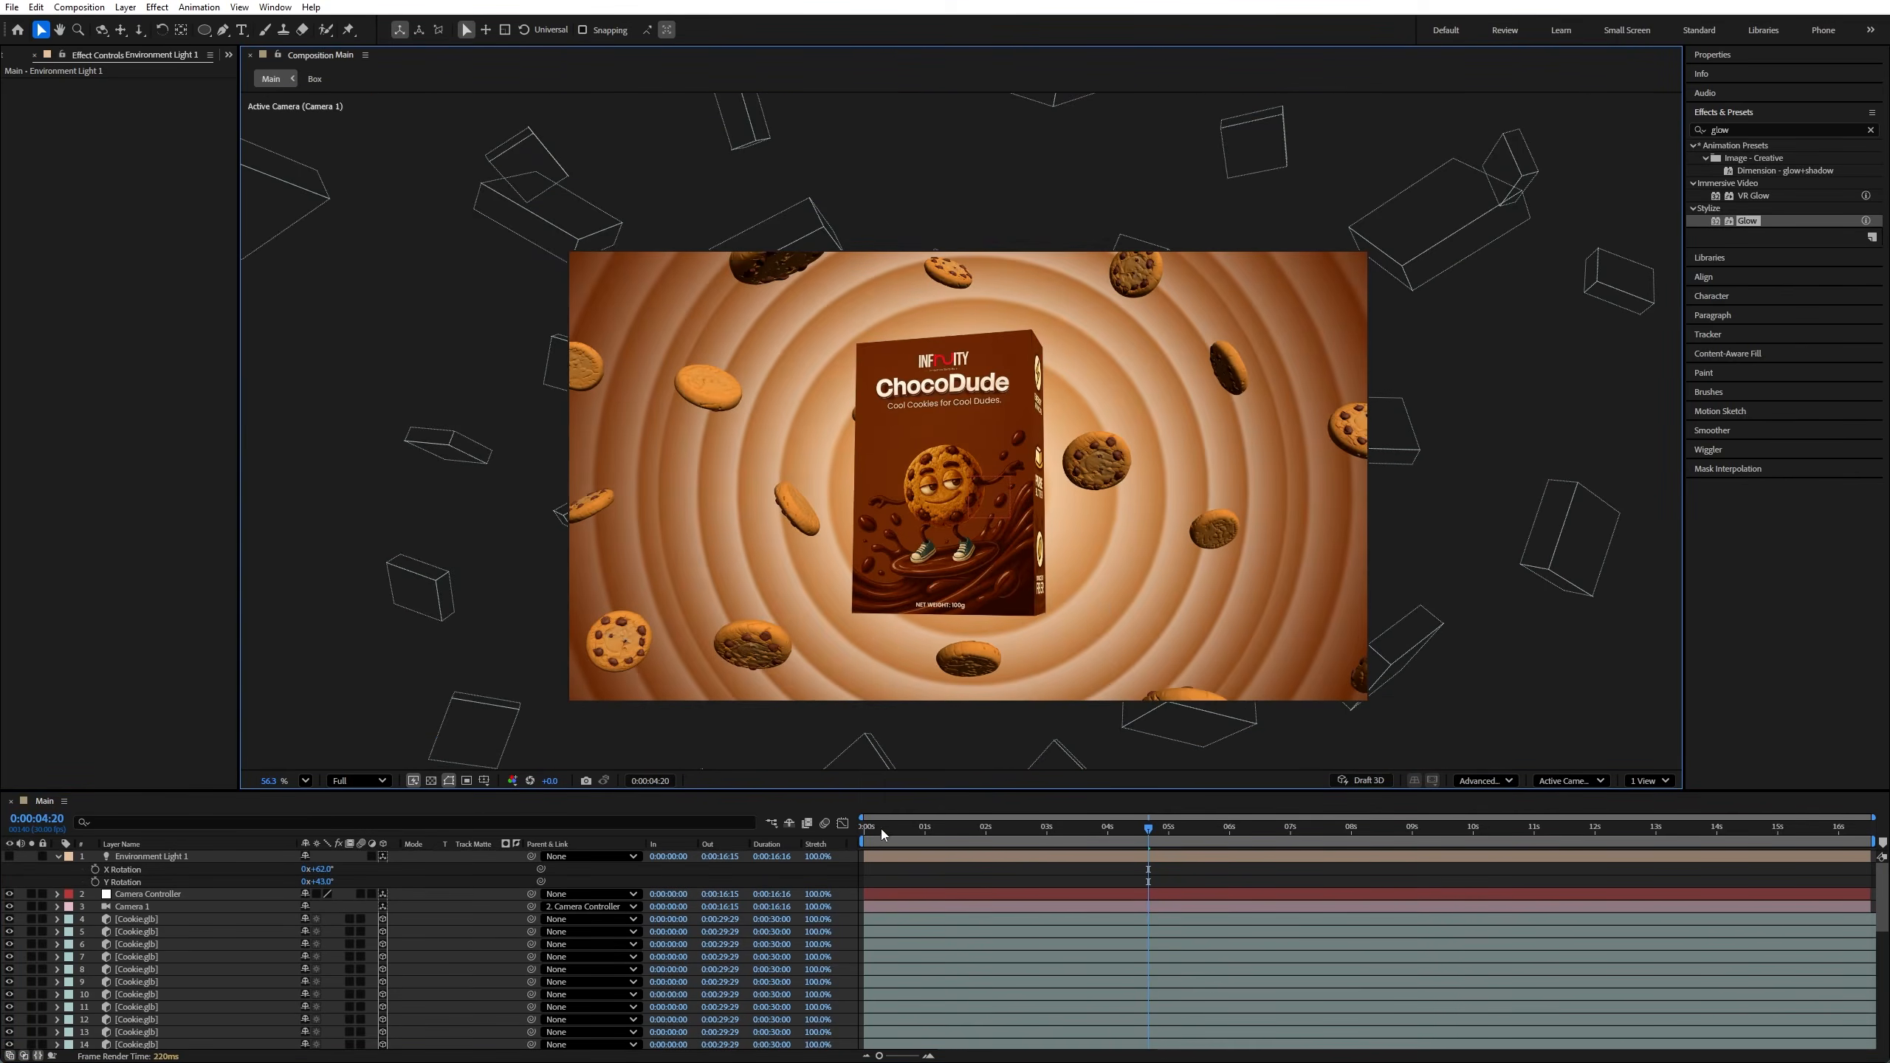
# Step: Scrub through the animation and shorten the work area to end at about 0:00:08:28
pyautogui.moveTo(883, 833); pyautogui.dragTo(828, 839)
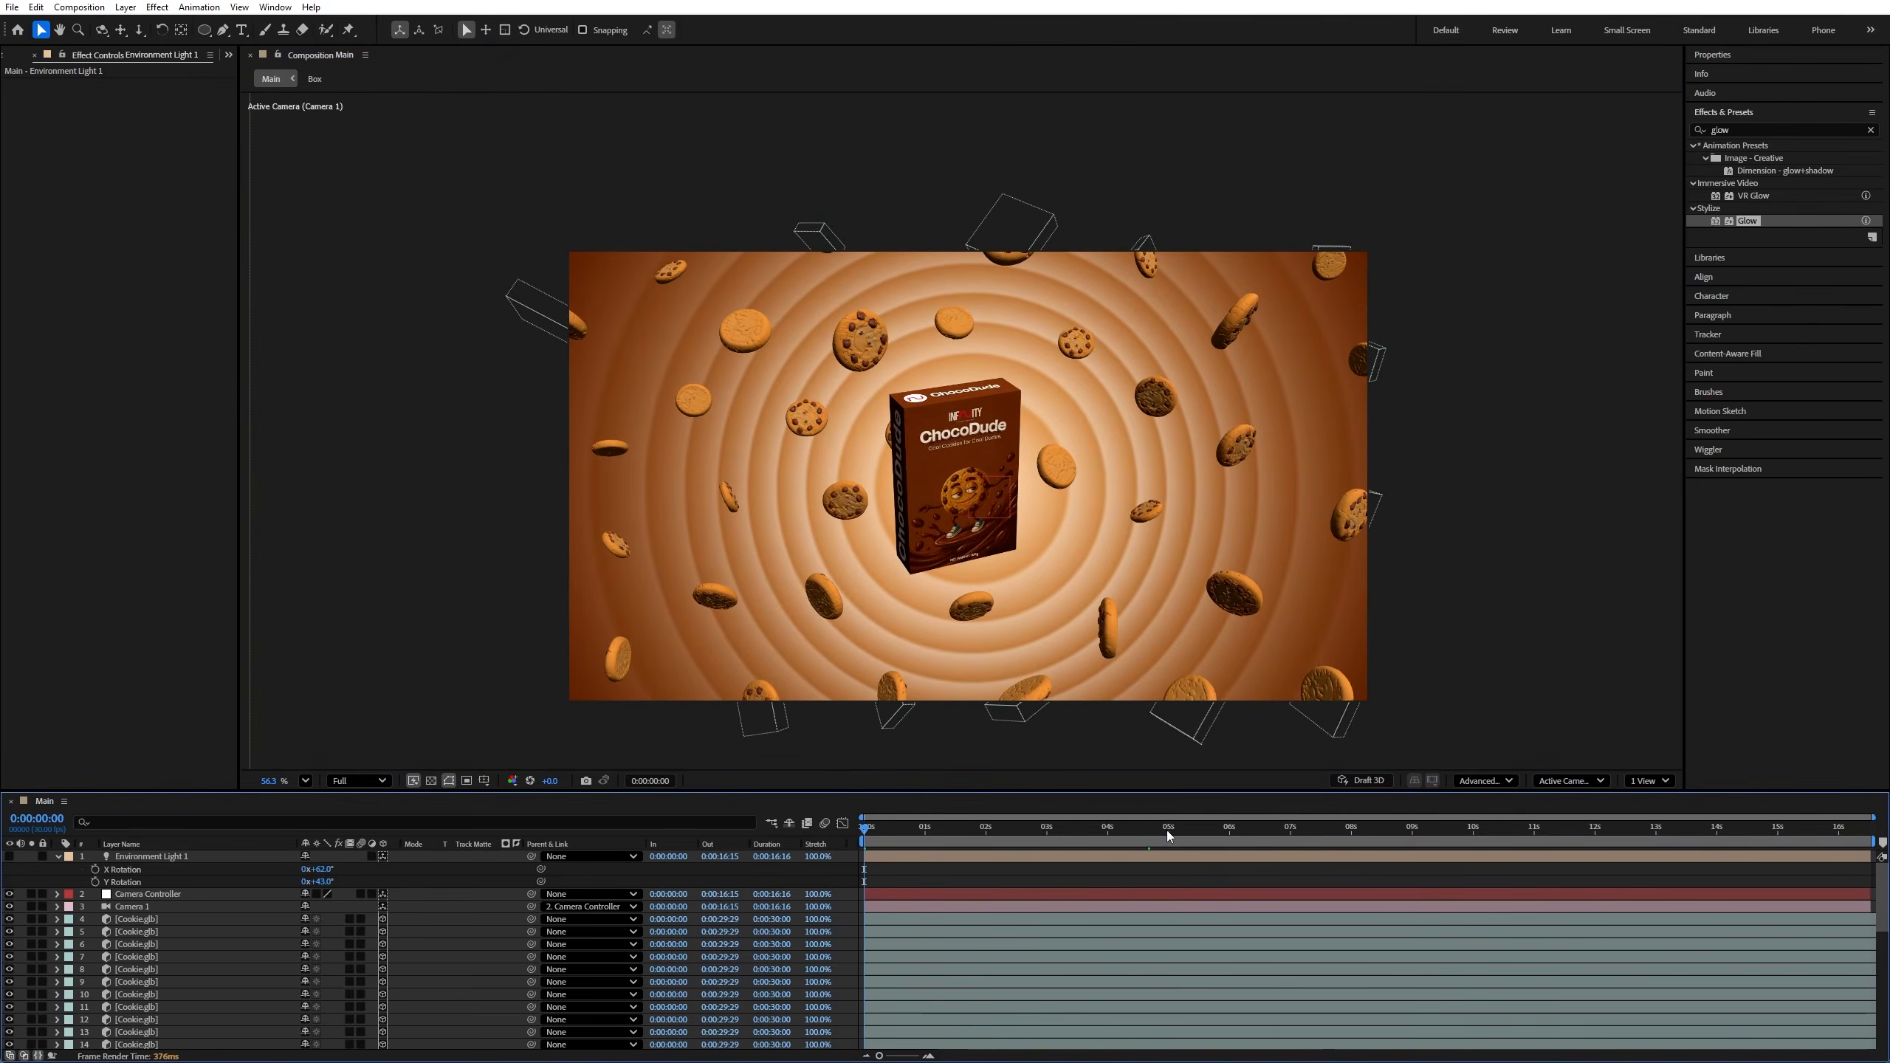
pyautogui.moveTo(1166, 830); pyautogui.dragTo(1407, 821)
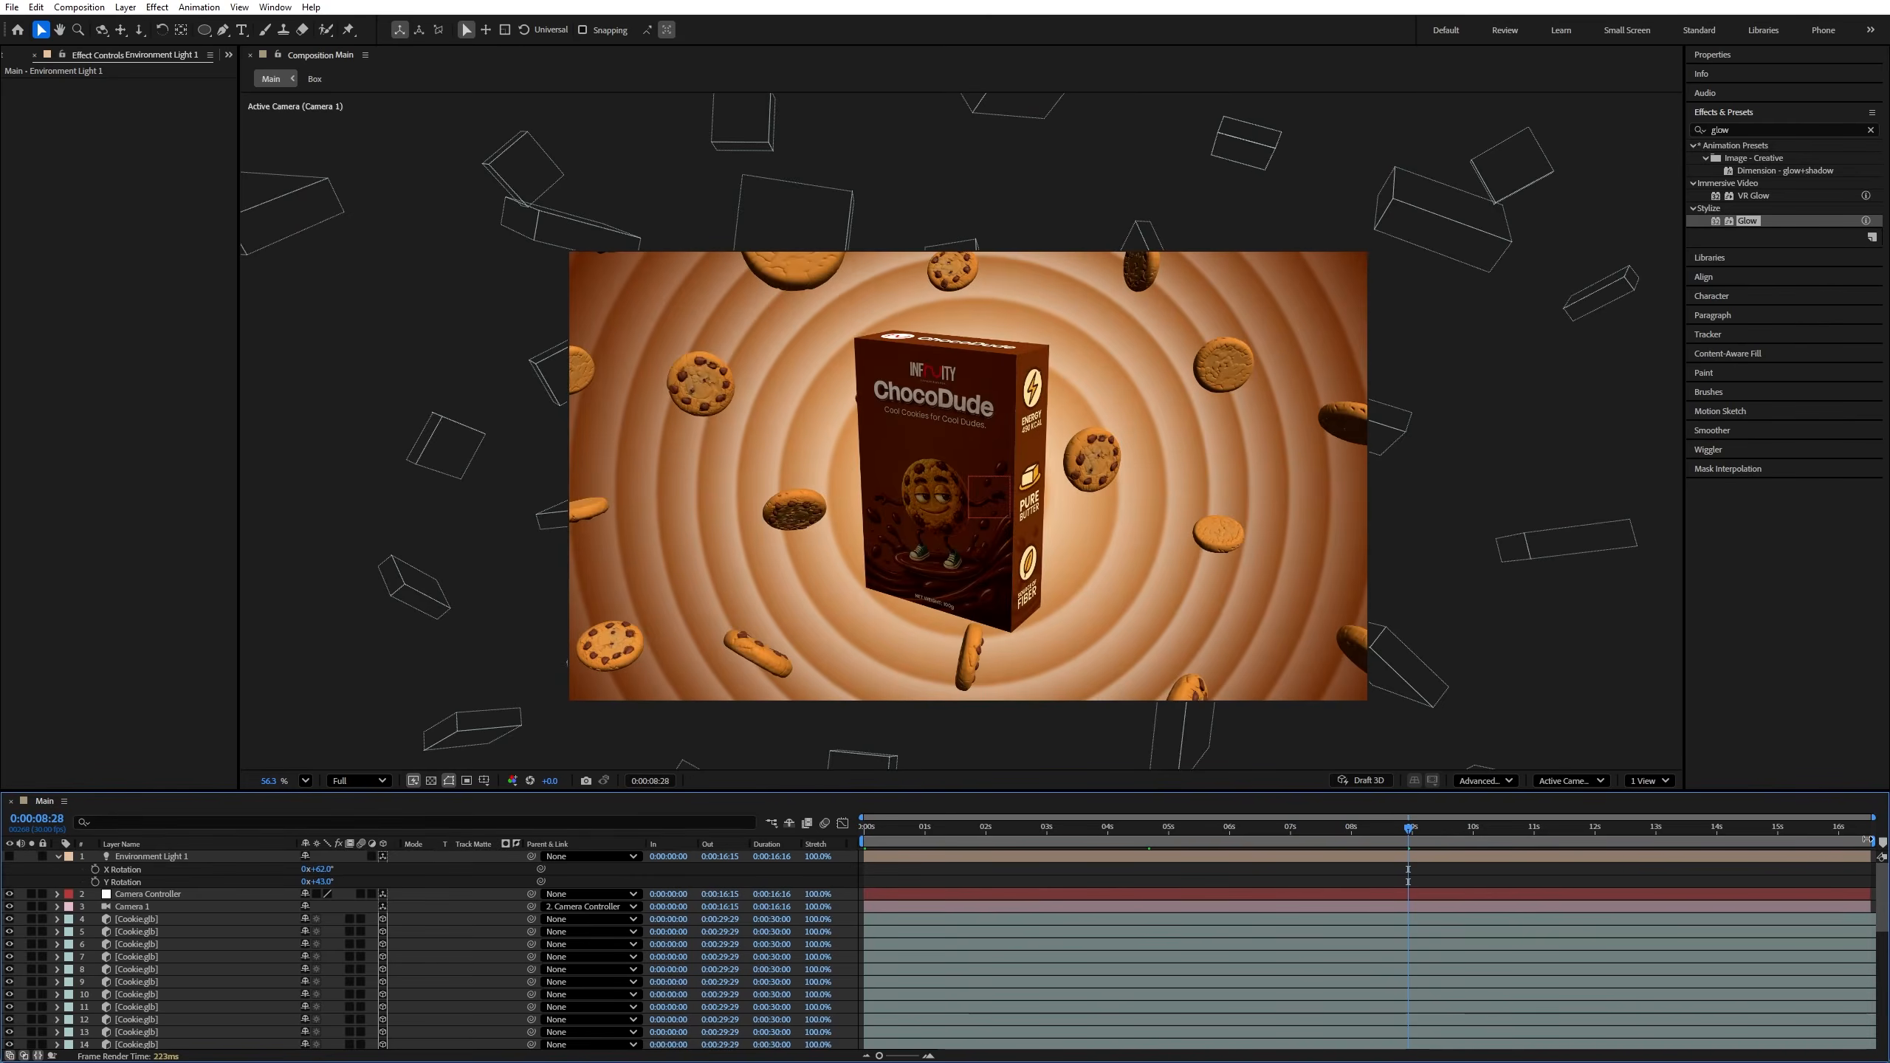
pyautogui.moveTo(1869, 840); pyautogui.dragTo(1561, 842)
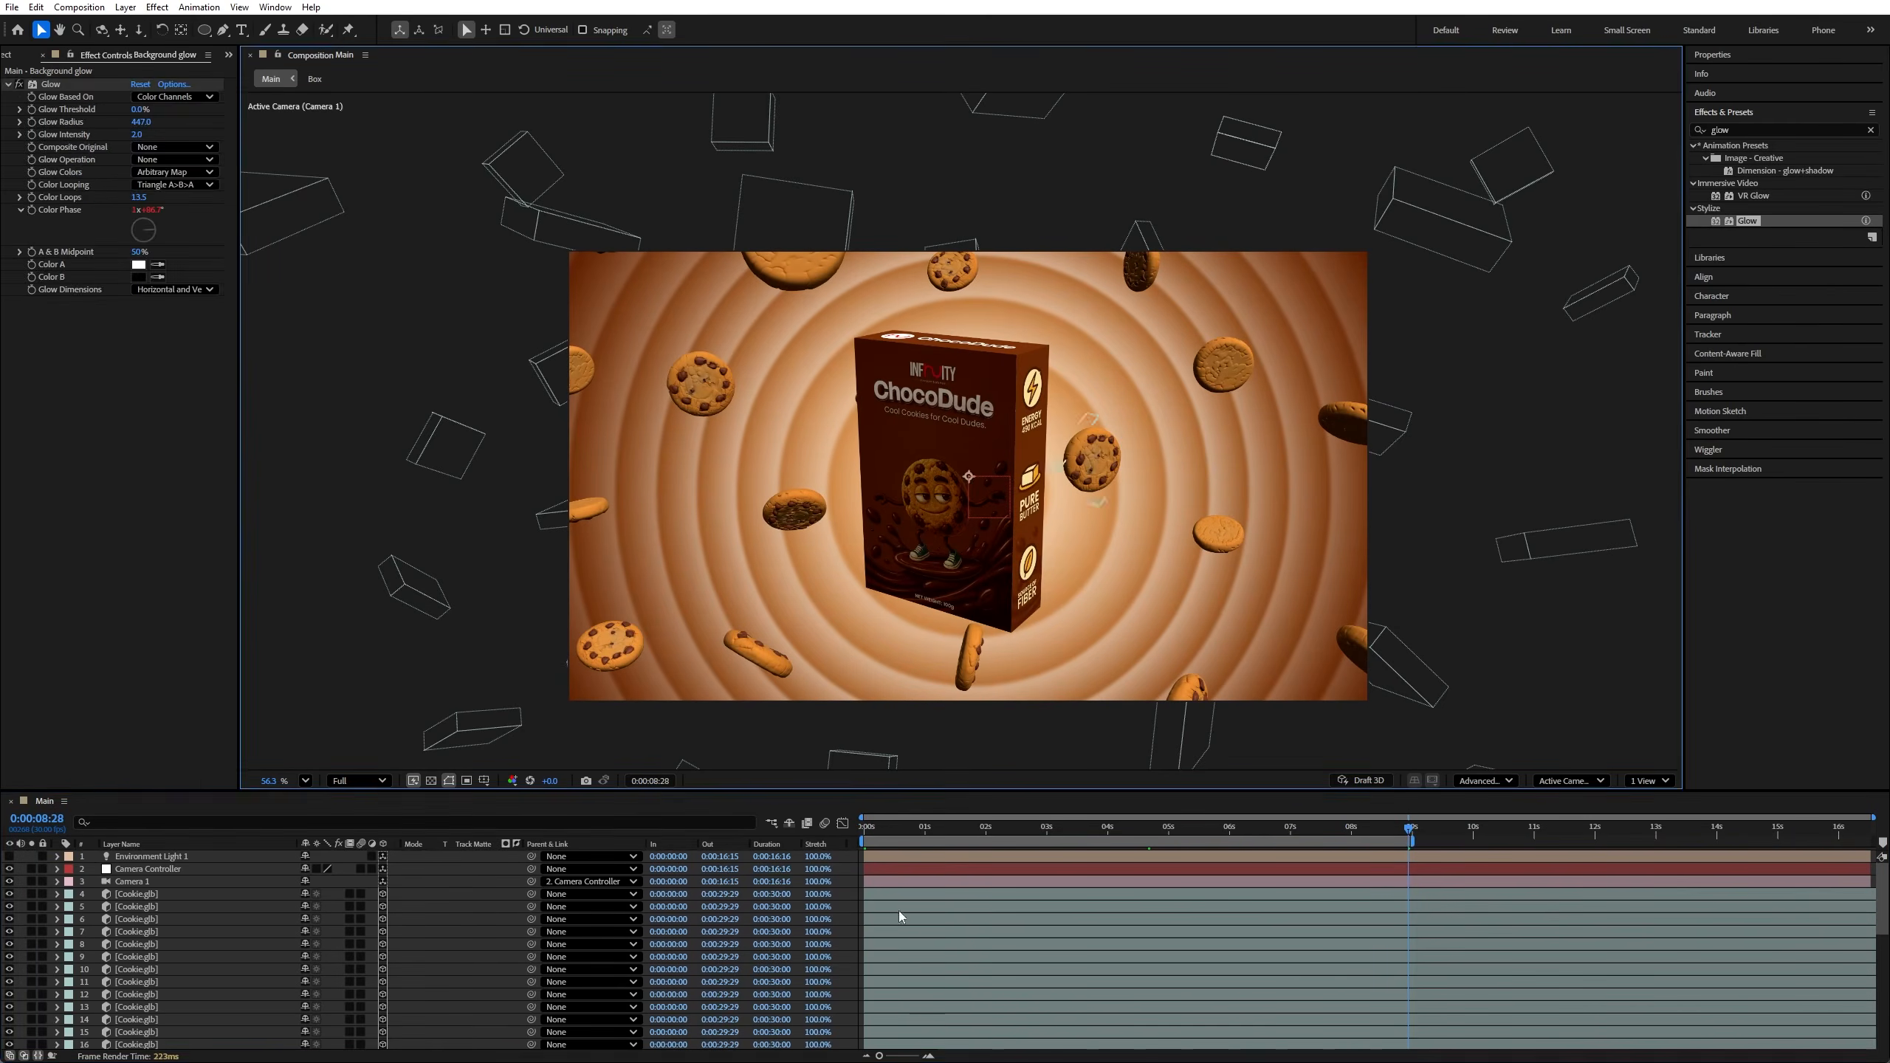
# Step: Return to the first frame, fit the composition in the view and preview the animation
pyautogui.press('Home')
pyautogui.click(305, 780)
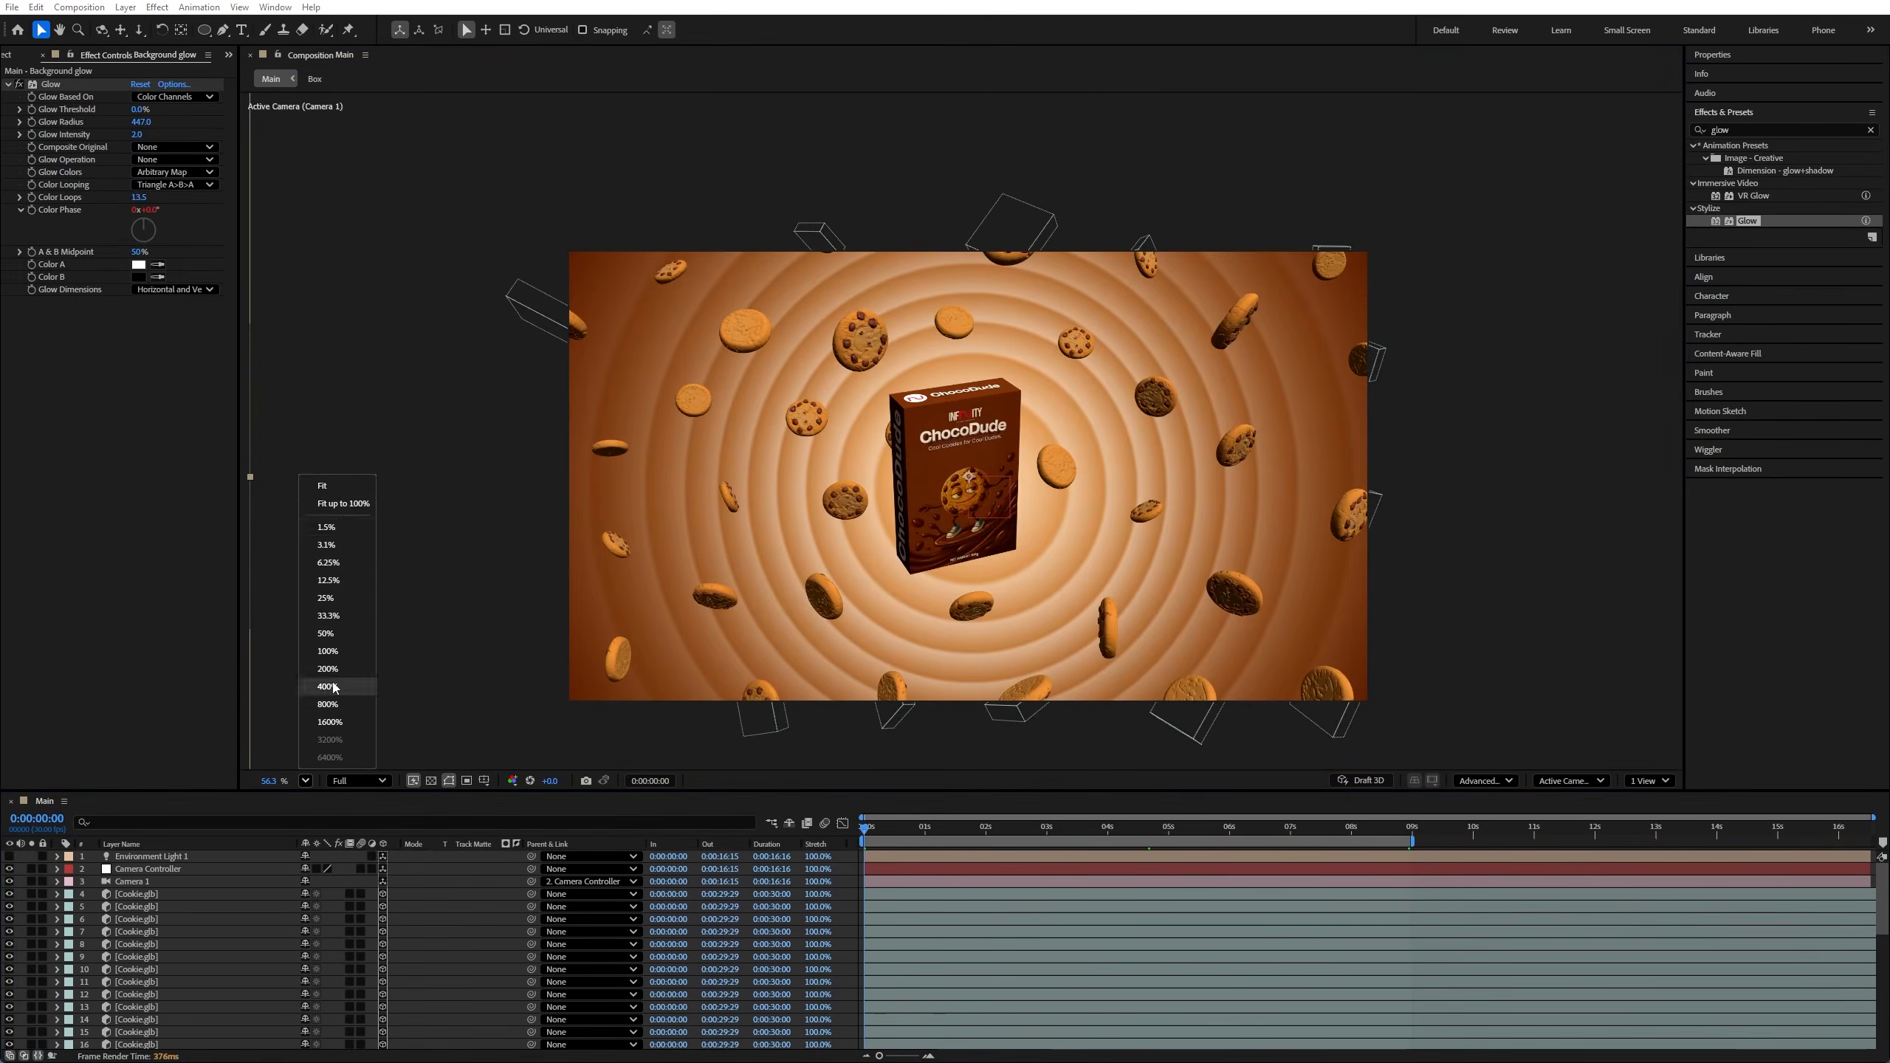
pyautogui.click(338, 490)
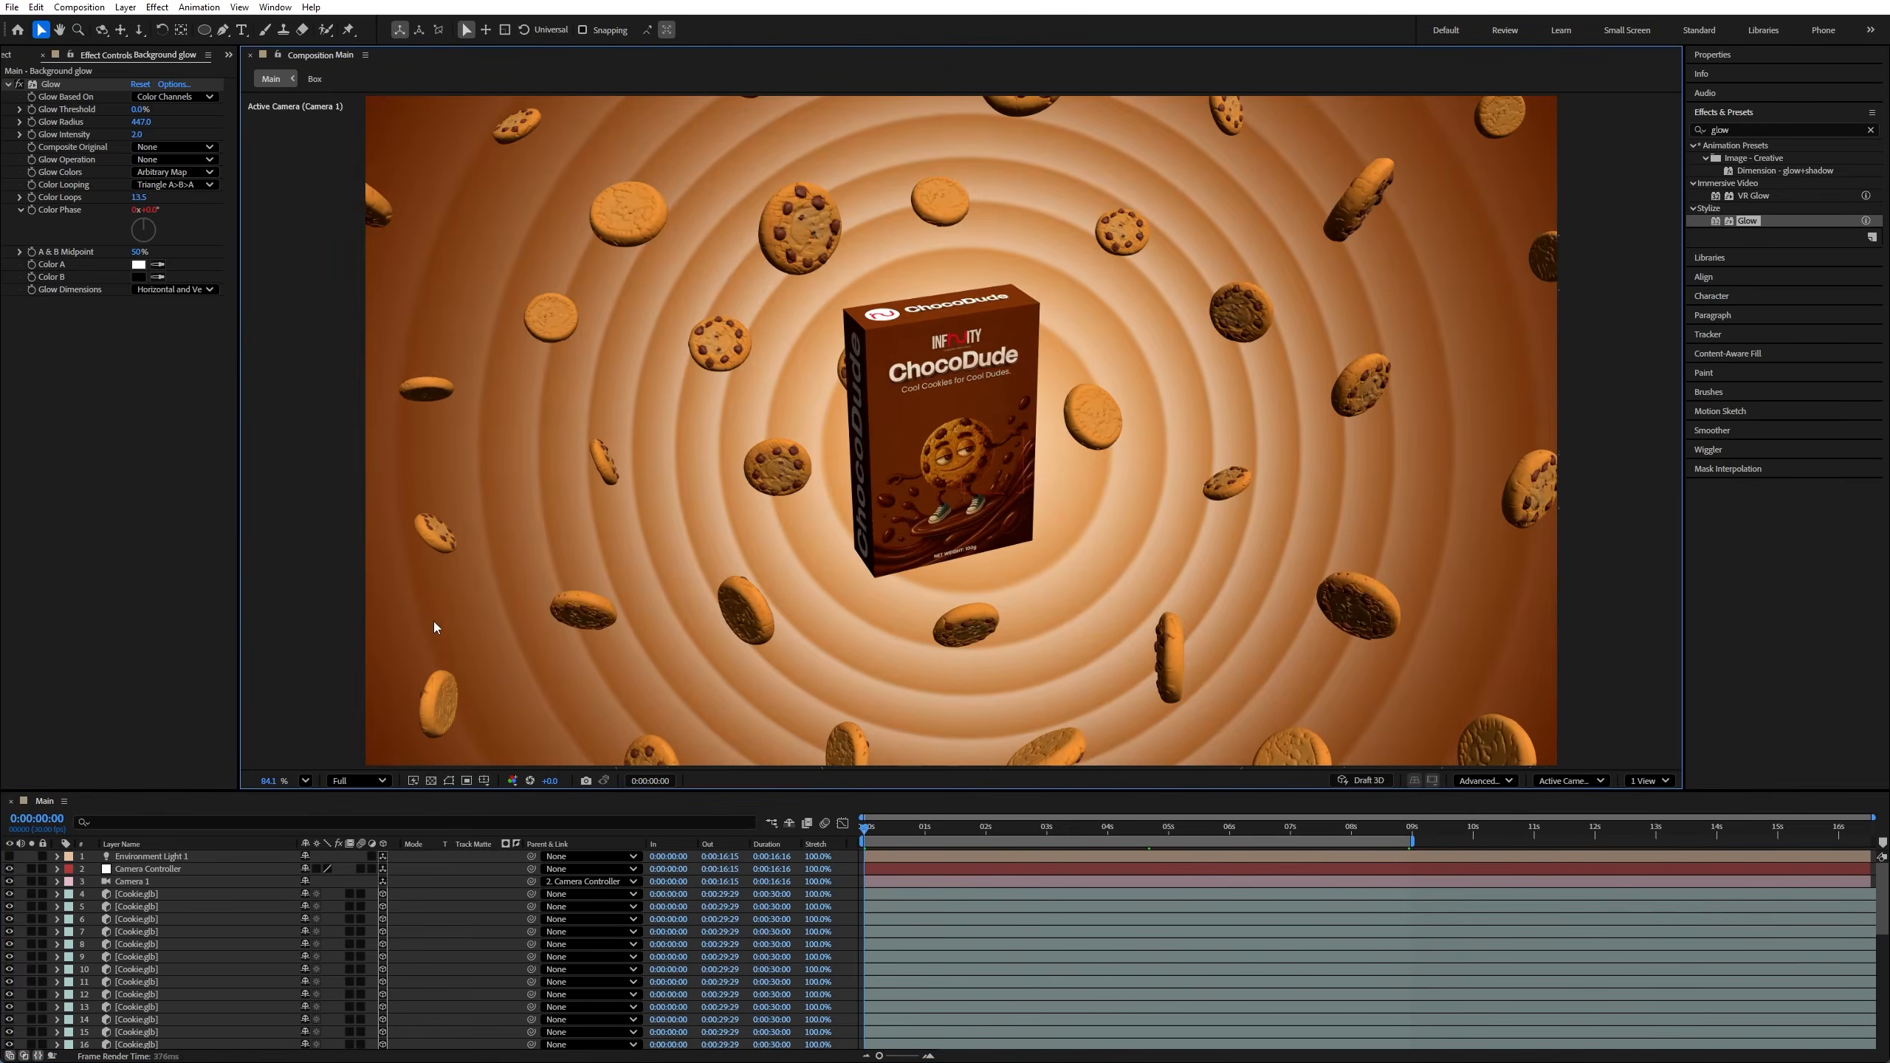
pyautogui.press('space')
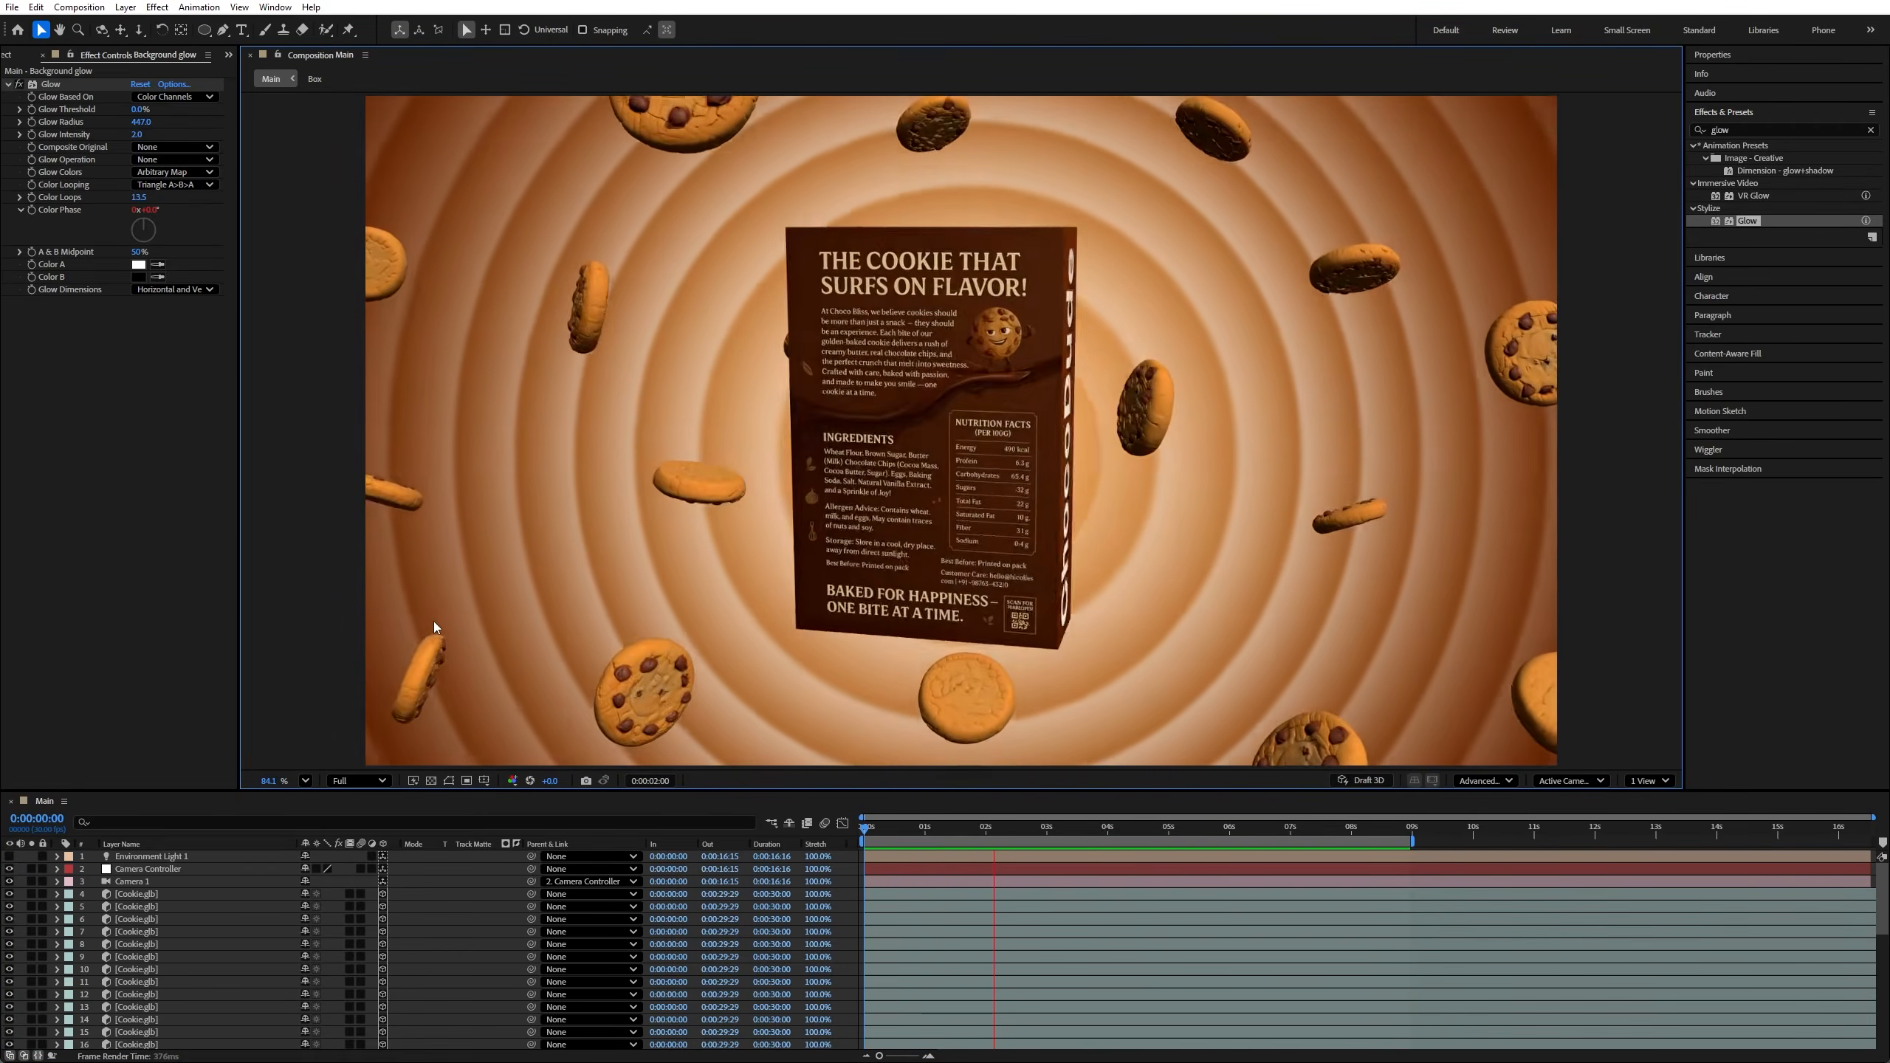
pyautogui.scroll(-2, 1607, 204)
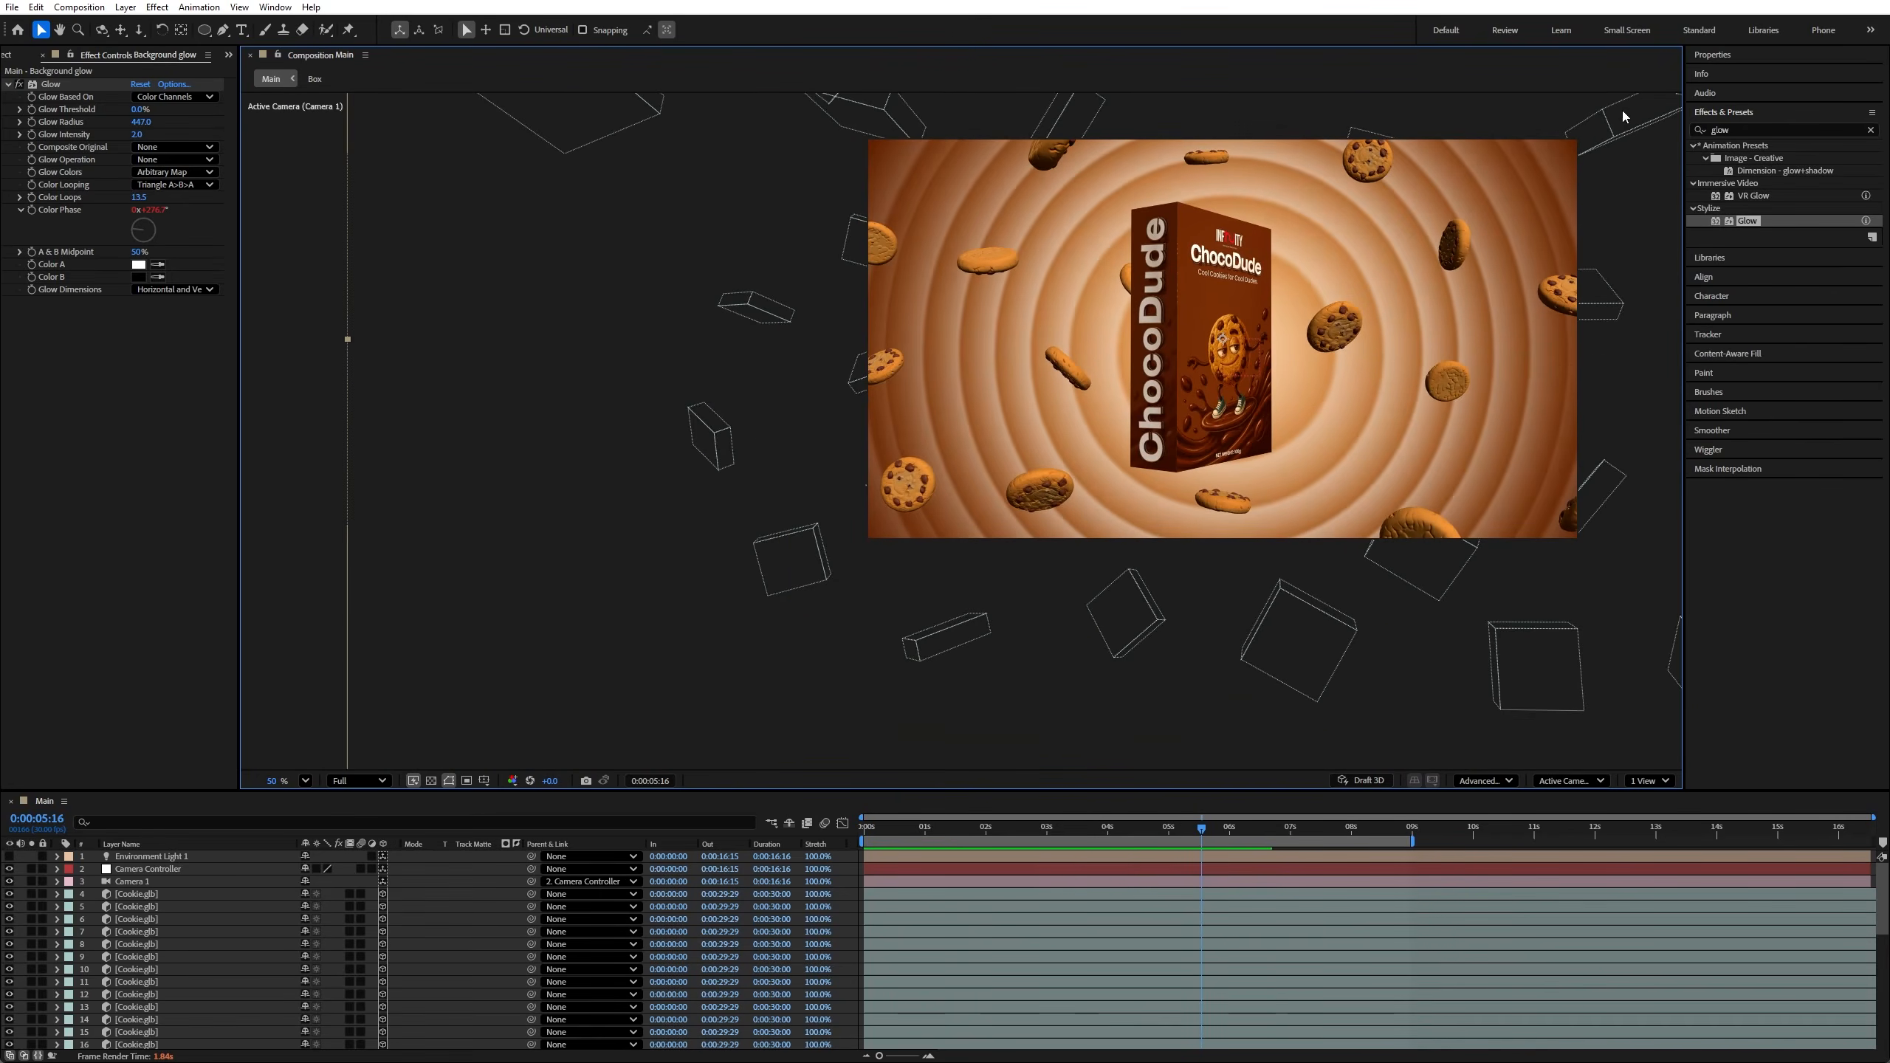
# Step: Lock the Background glow and Background layers and move the cookie at the frame's upper-right corner slightly inward
pyautogui.scroll(-8, 186, 967)
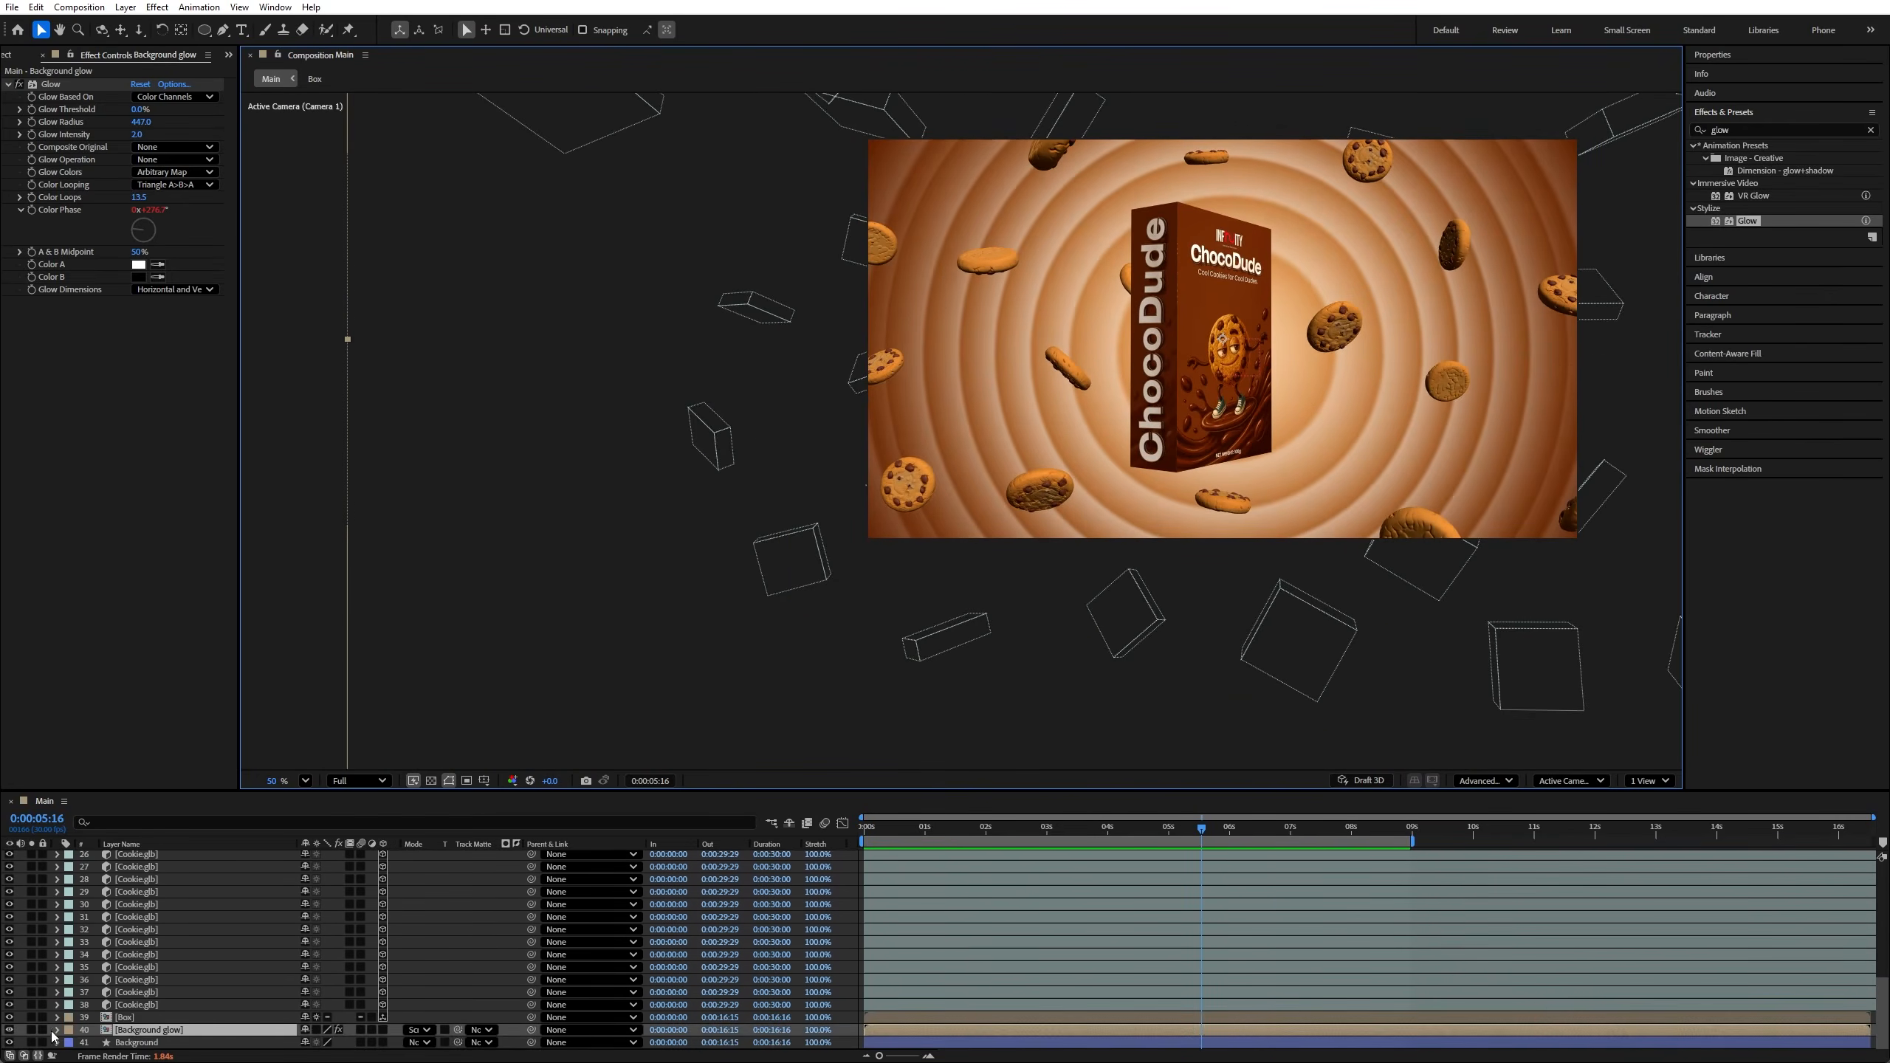
pyautogui.scroll(2, 1595, 202)
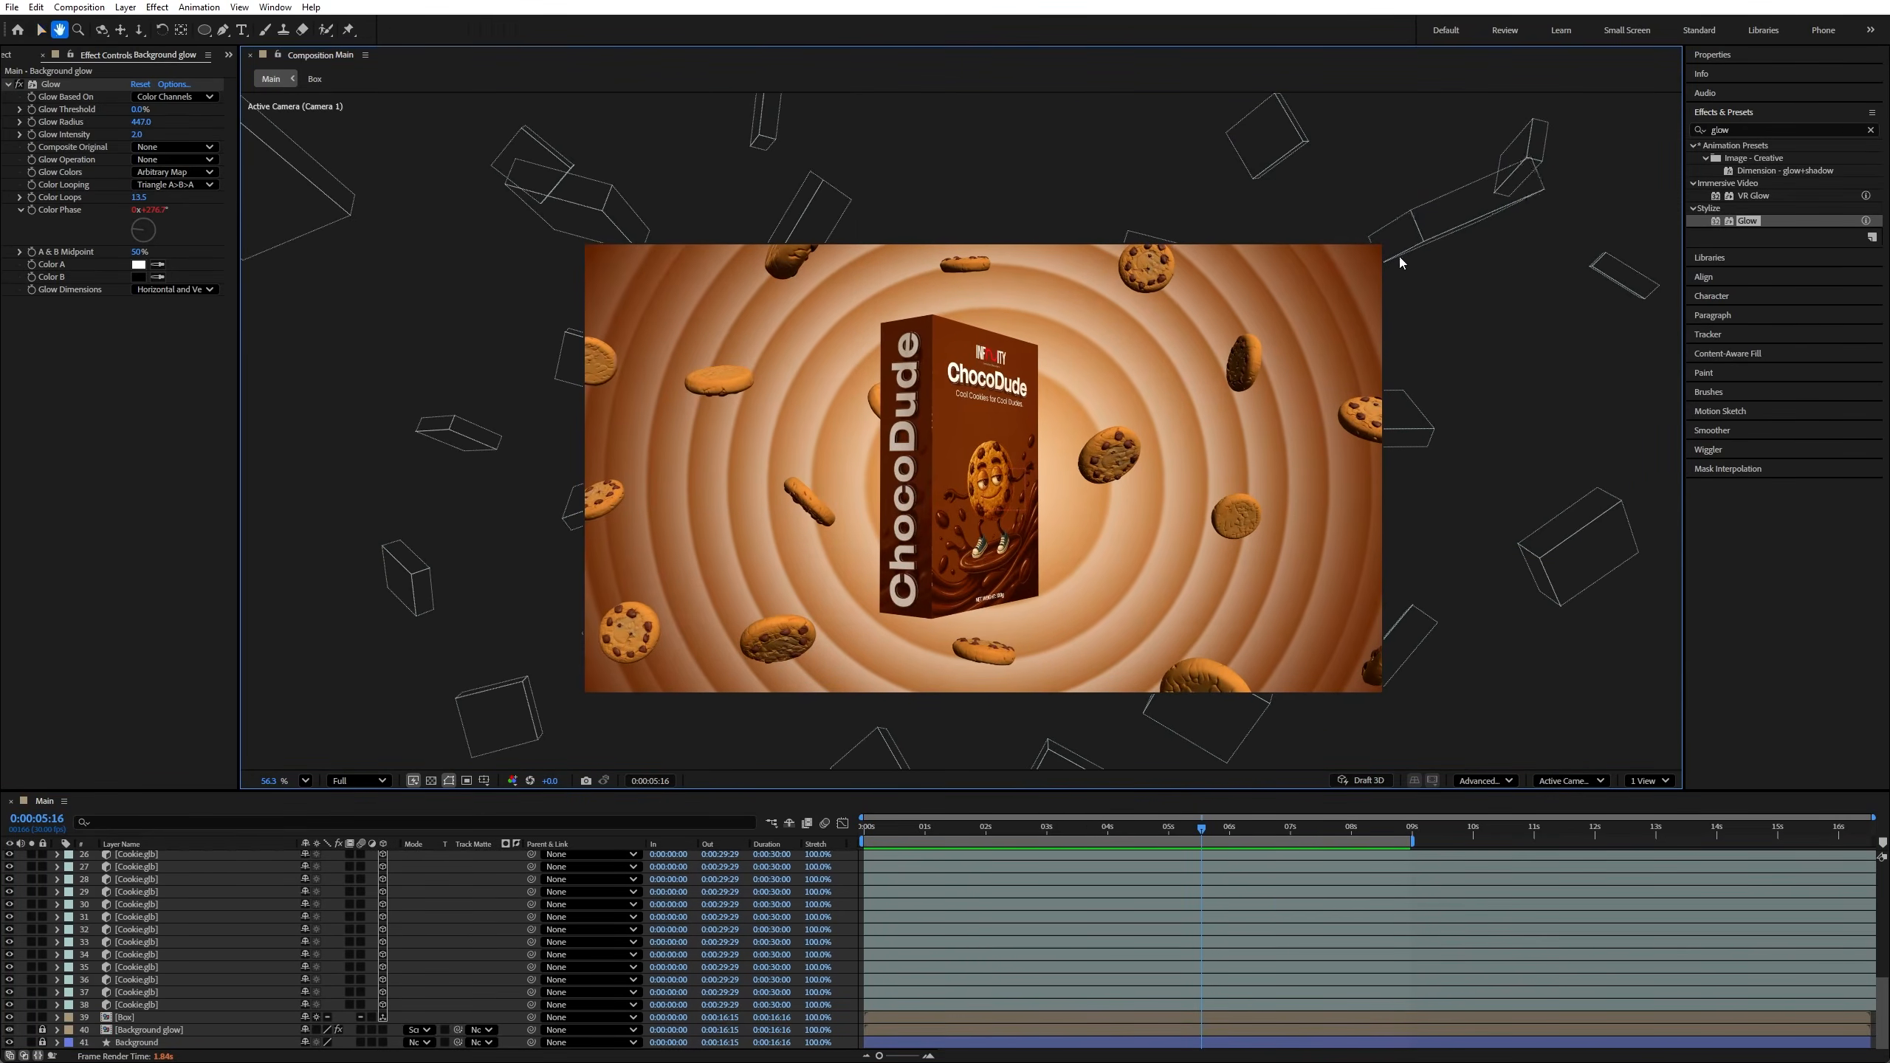
pyautogui.click(1382, 262)
pyautogui.moveTo(1385, 266); pyautogui.dragTo(1377, 271)
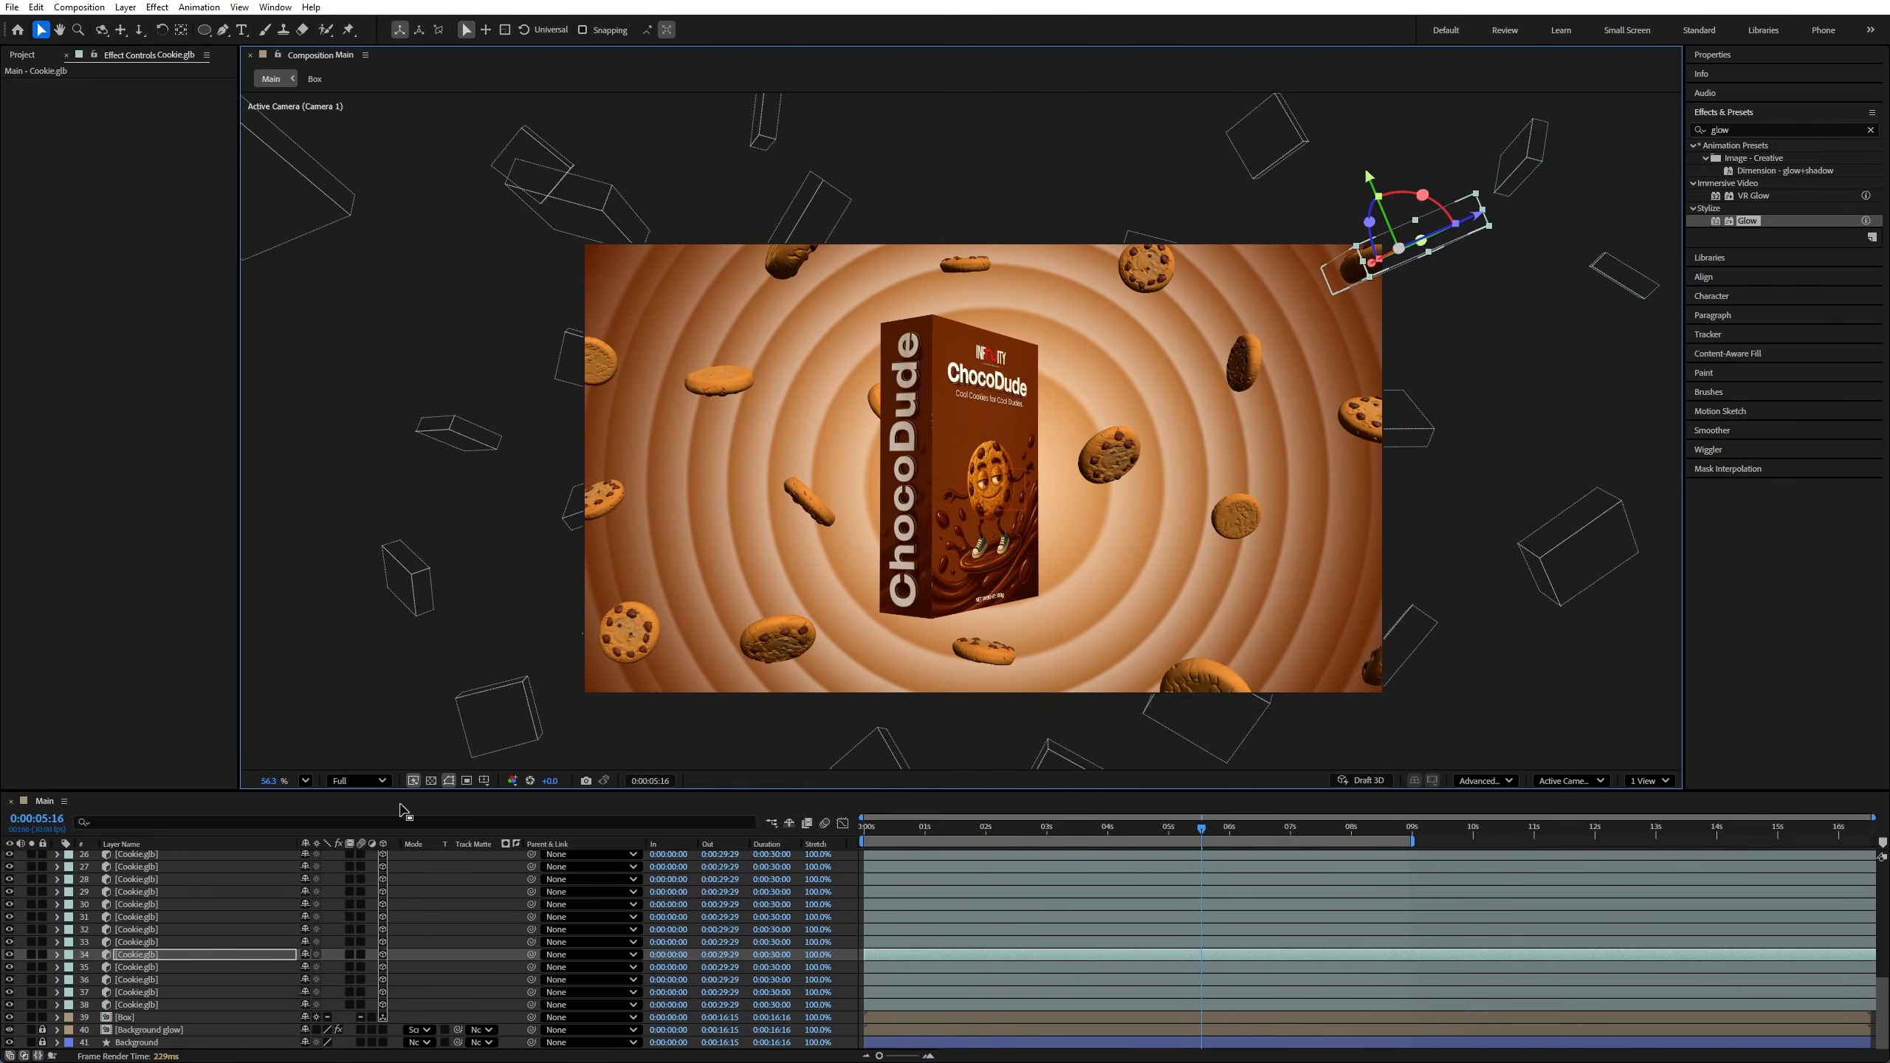
# Step: Fit the composition in the view again and play back the animation with the repositioned cookie
pyautogui.click(304, 781)
pyautogui.click(324, 485)
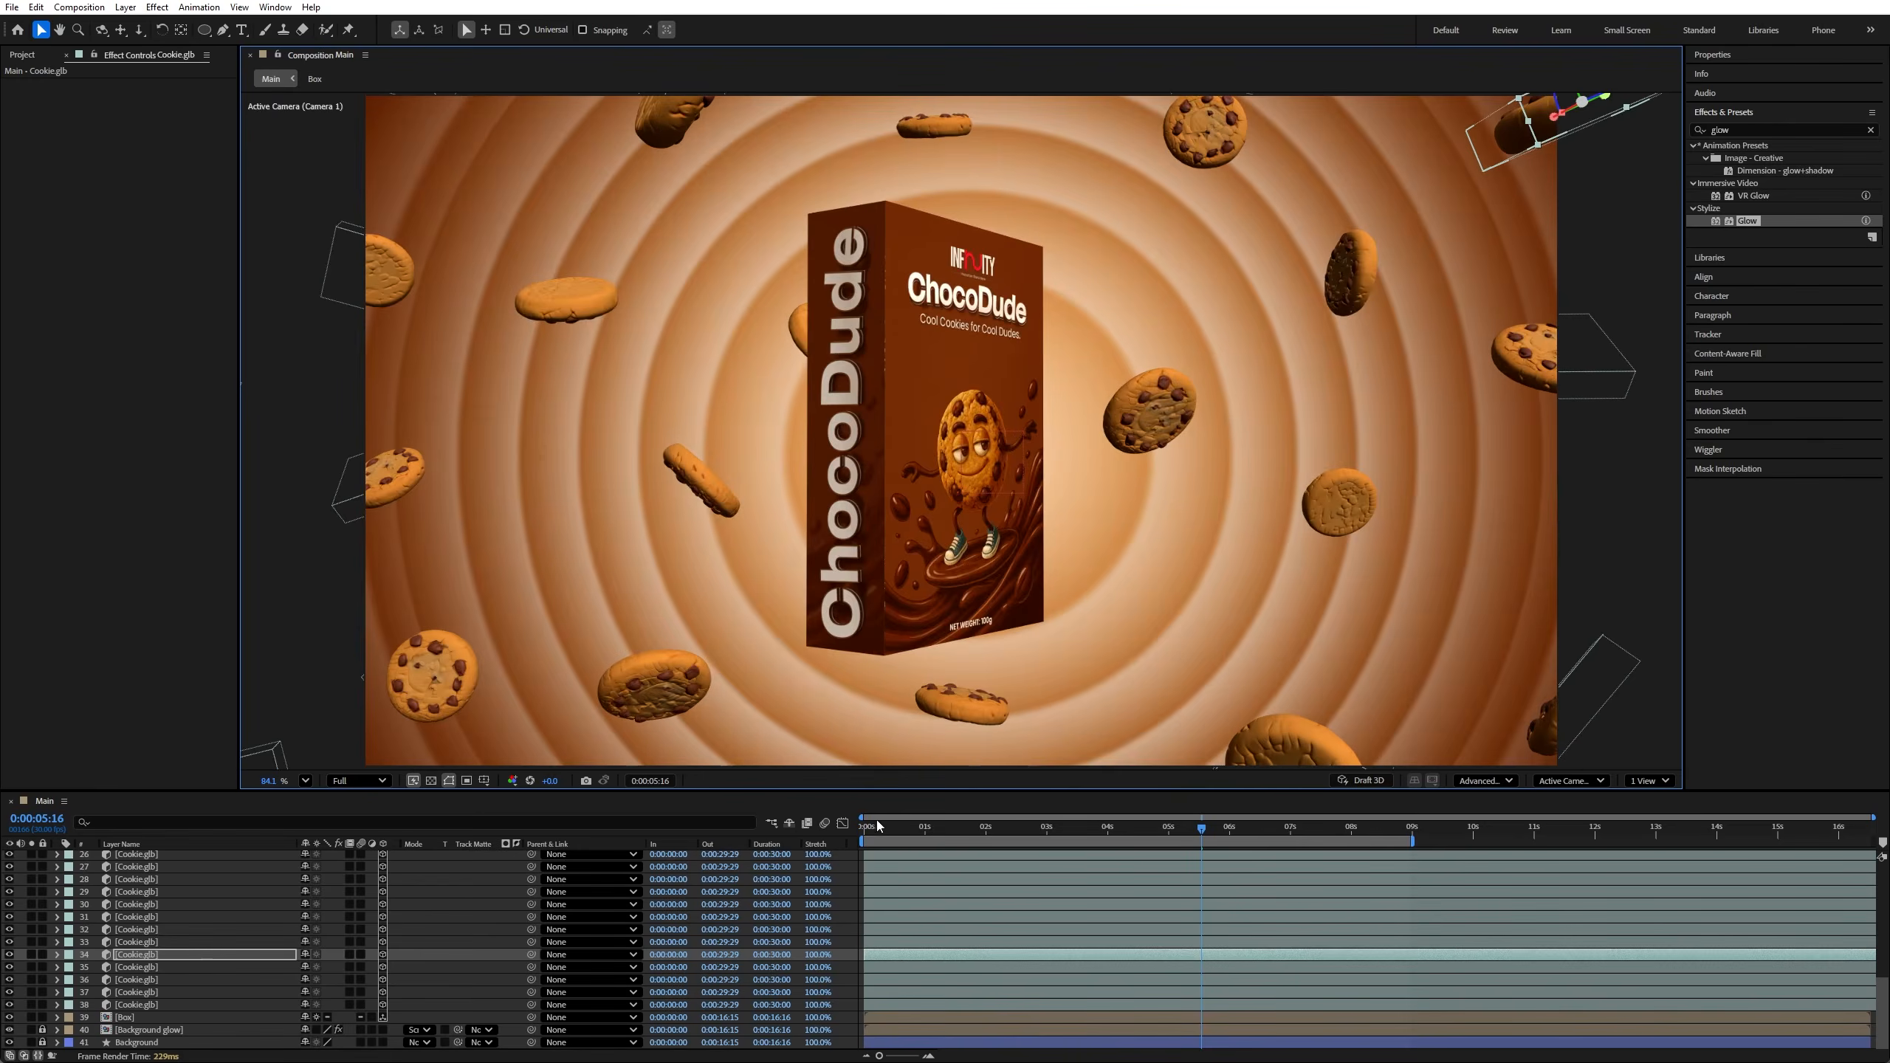
pyautogui.press('space')
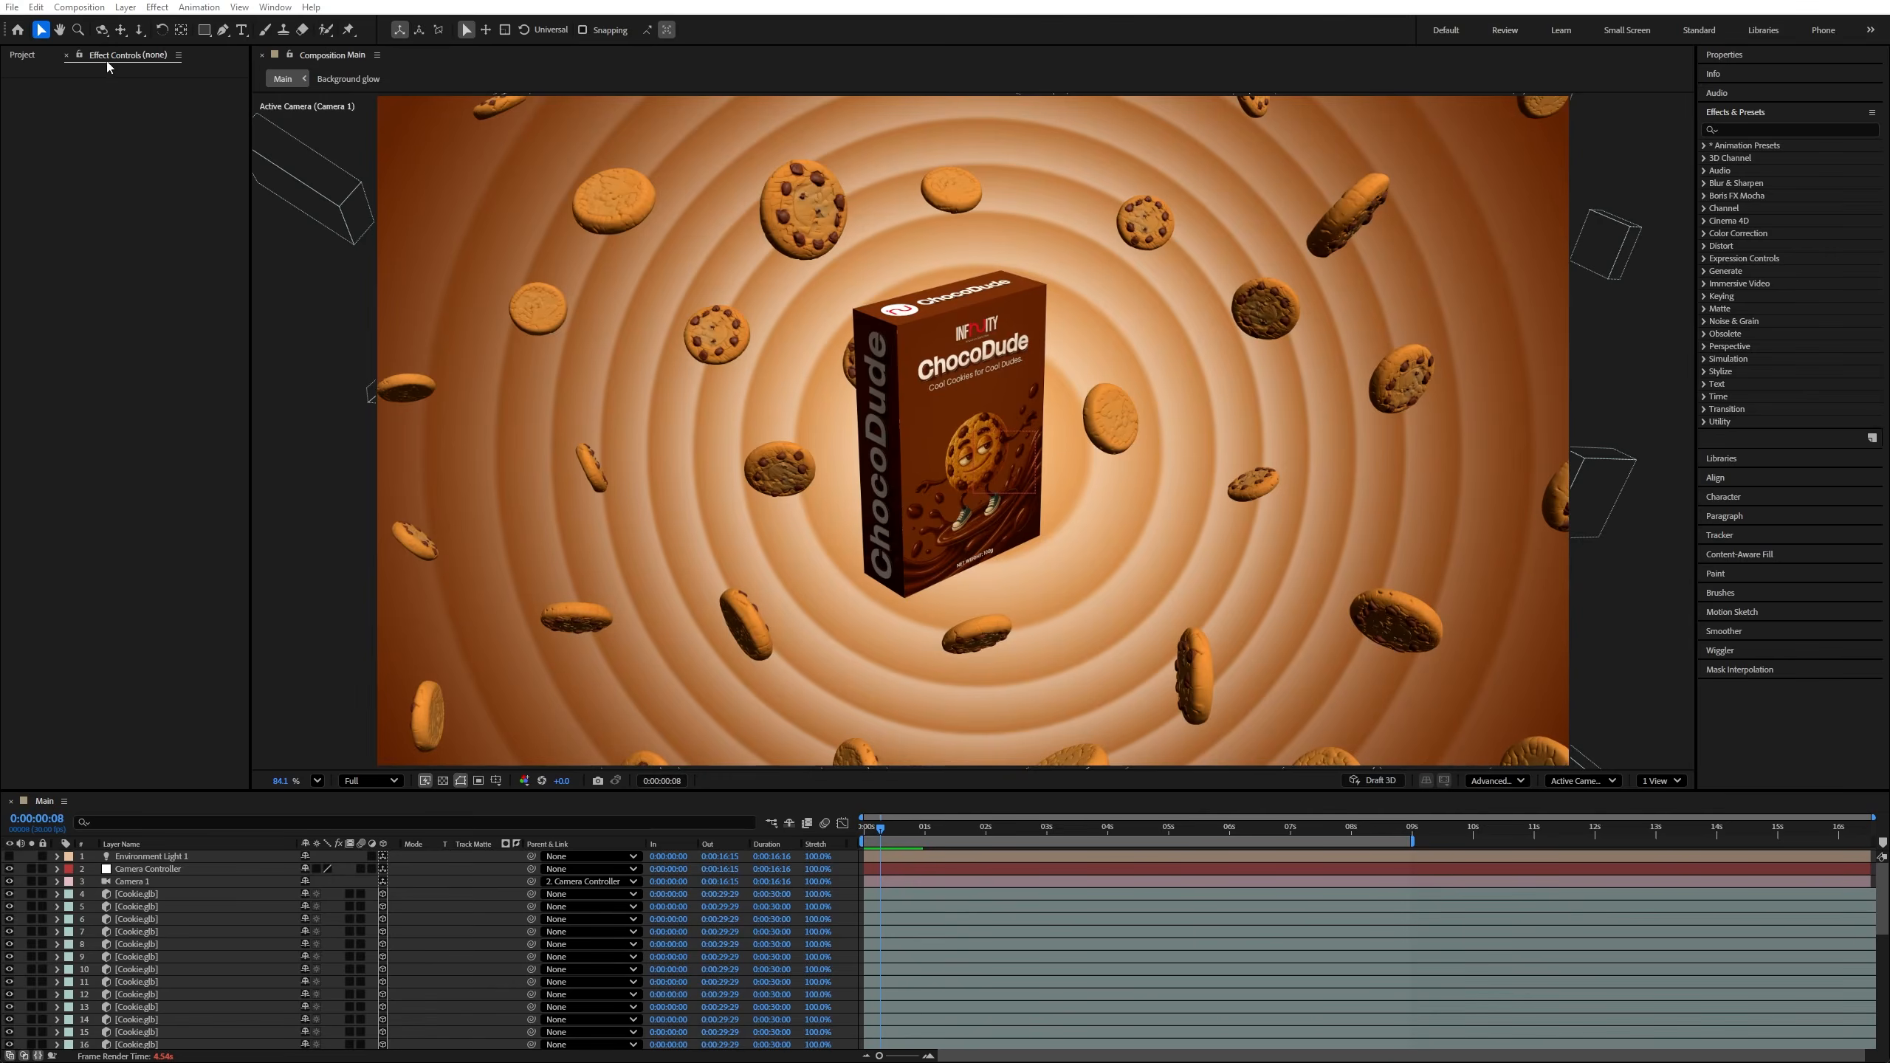
# Step: Create a new 1920x1080, 30 fps composition named Final with a duration of 0:00:16:16
pyautogui.click(24, 55)
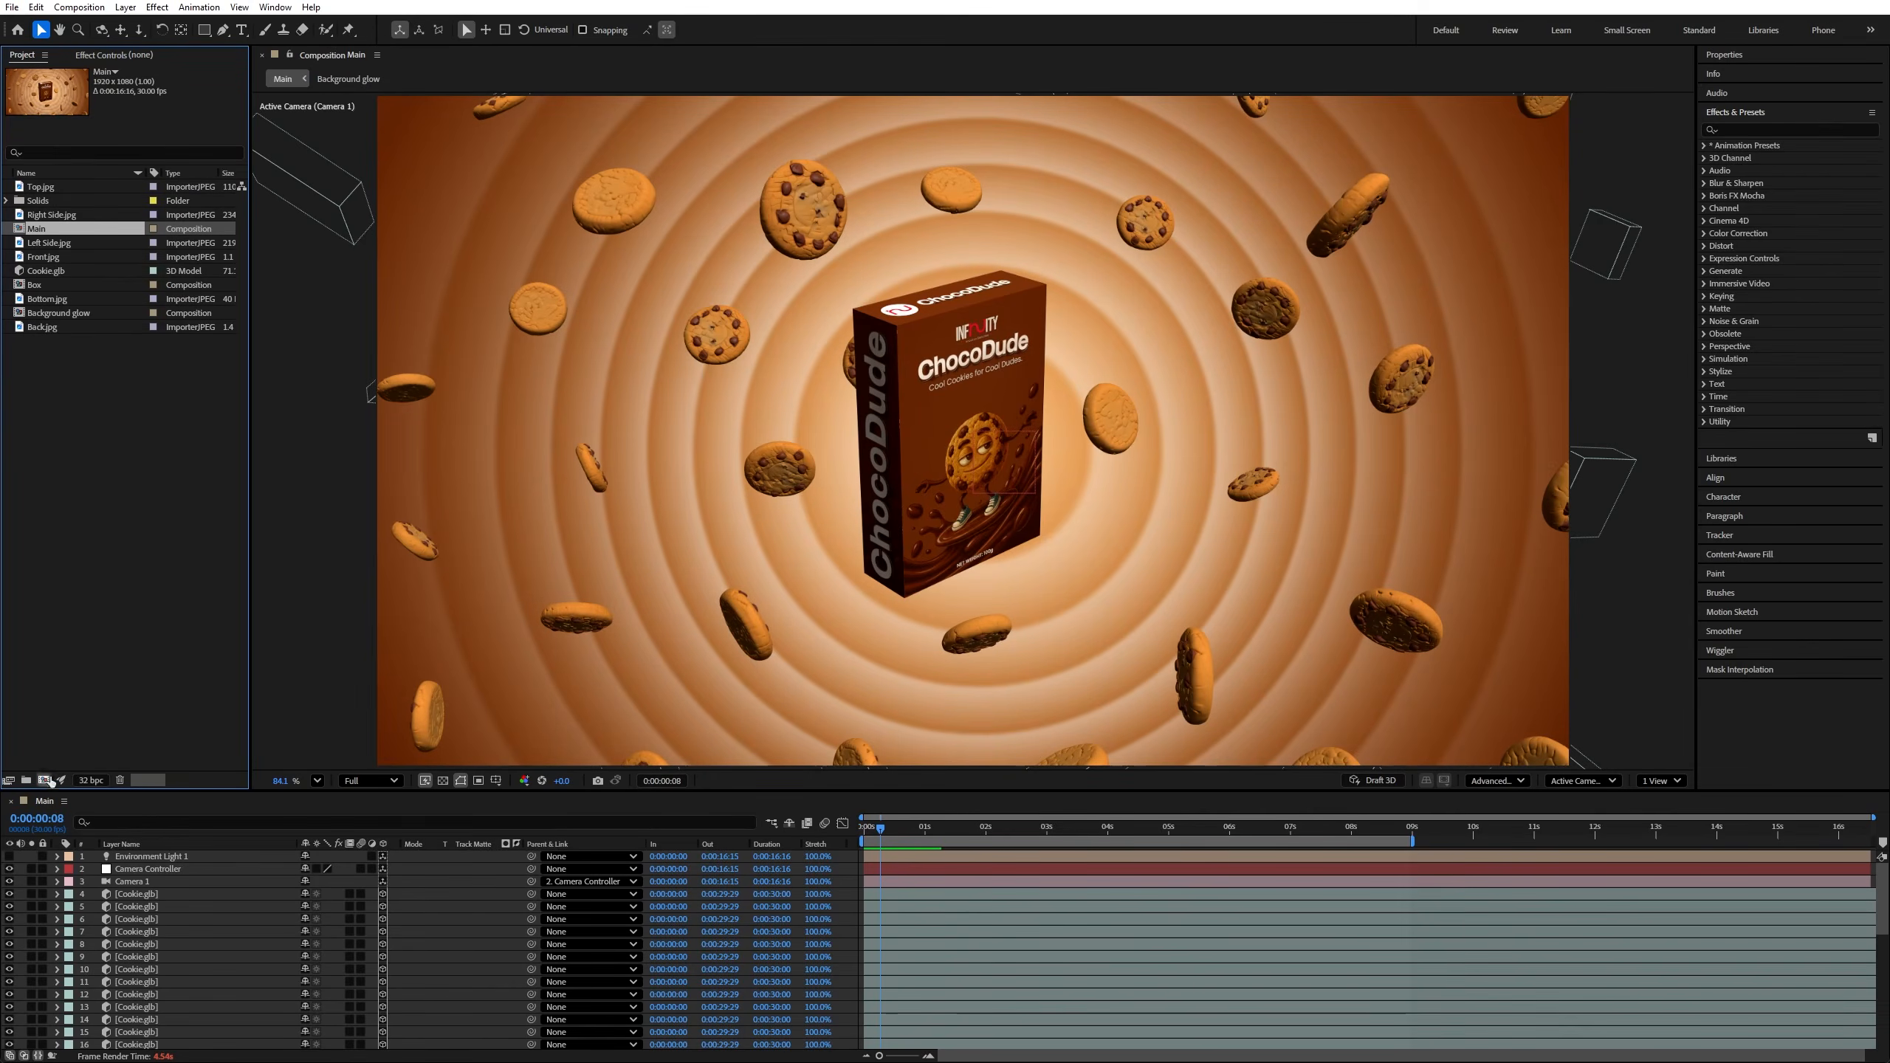
pyautogui.click(44, 780)
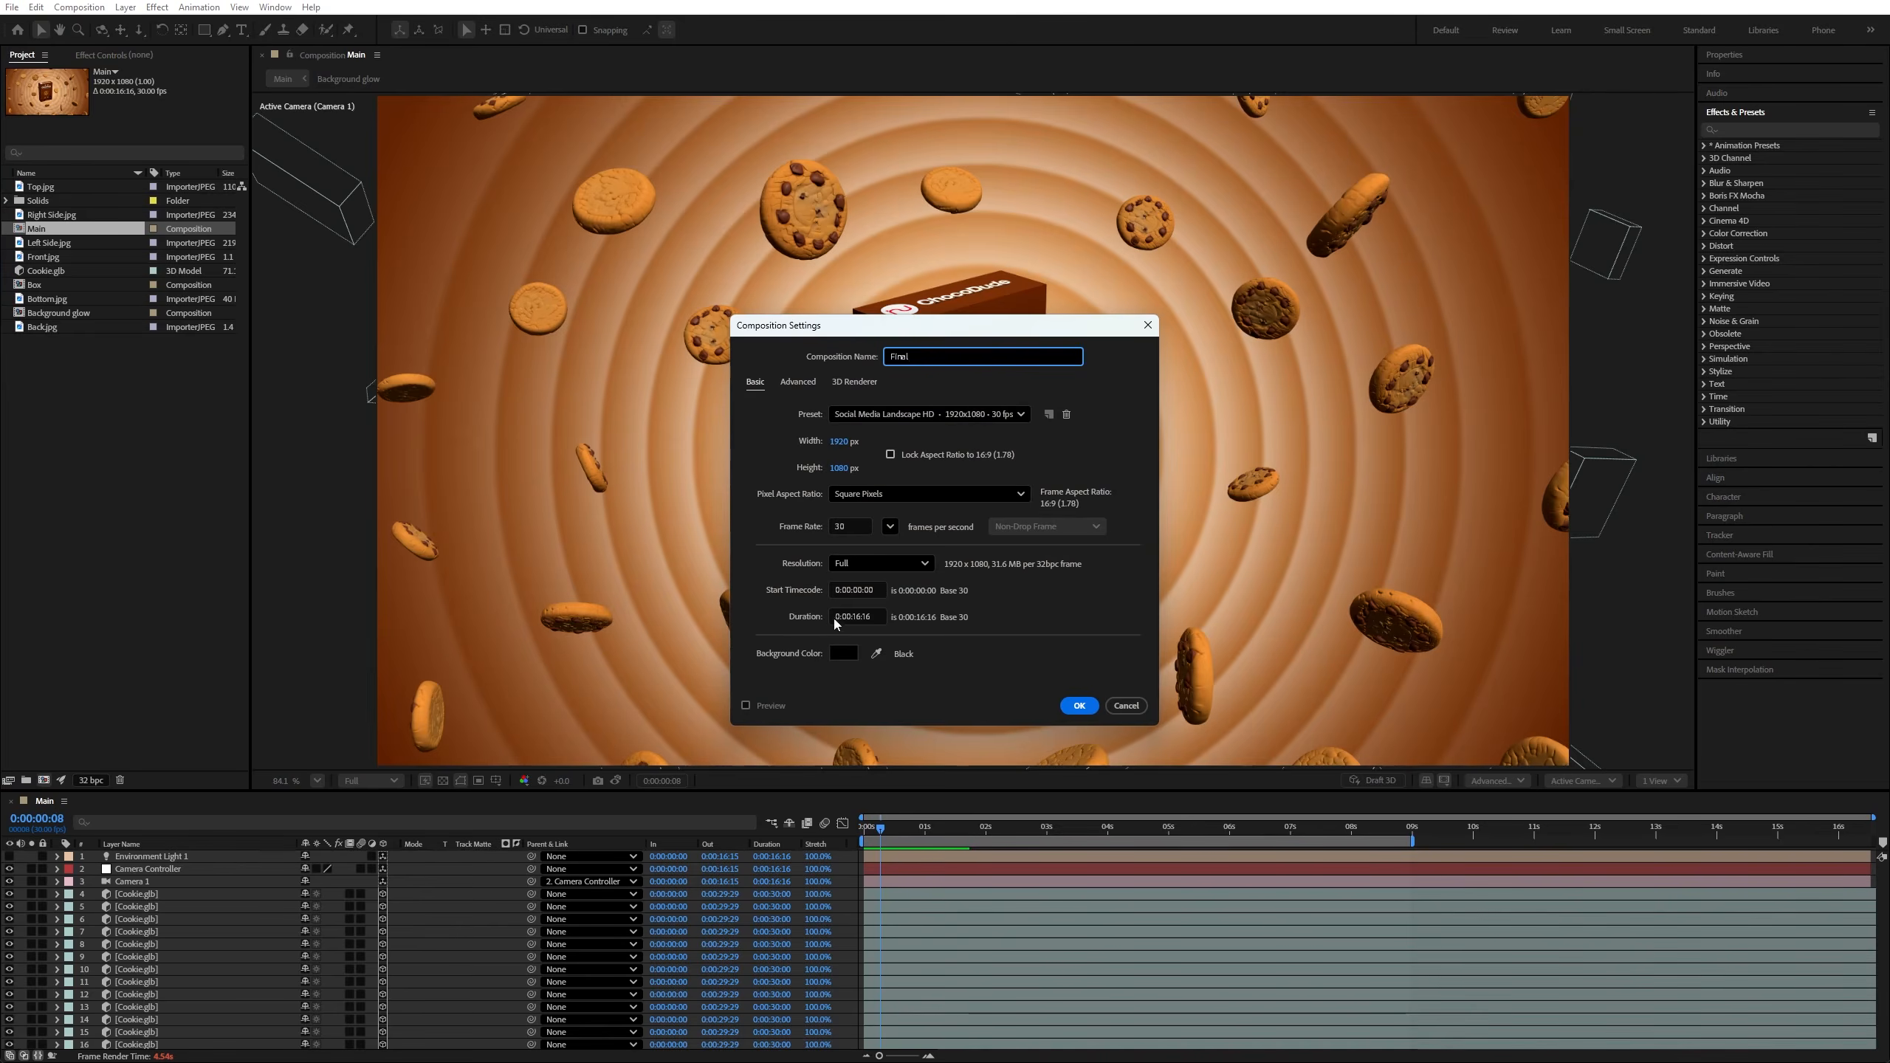
pyautogui.click(1079, 705)
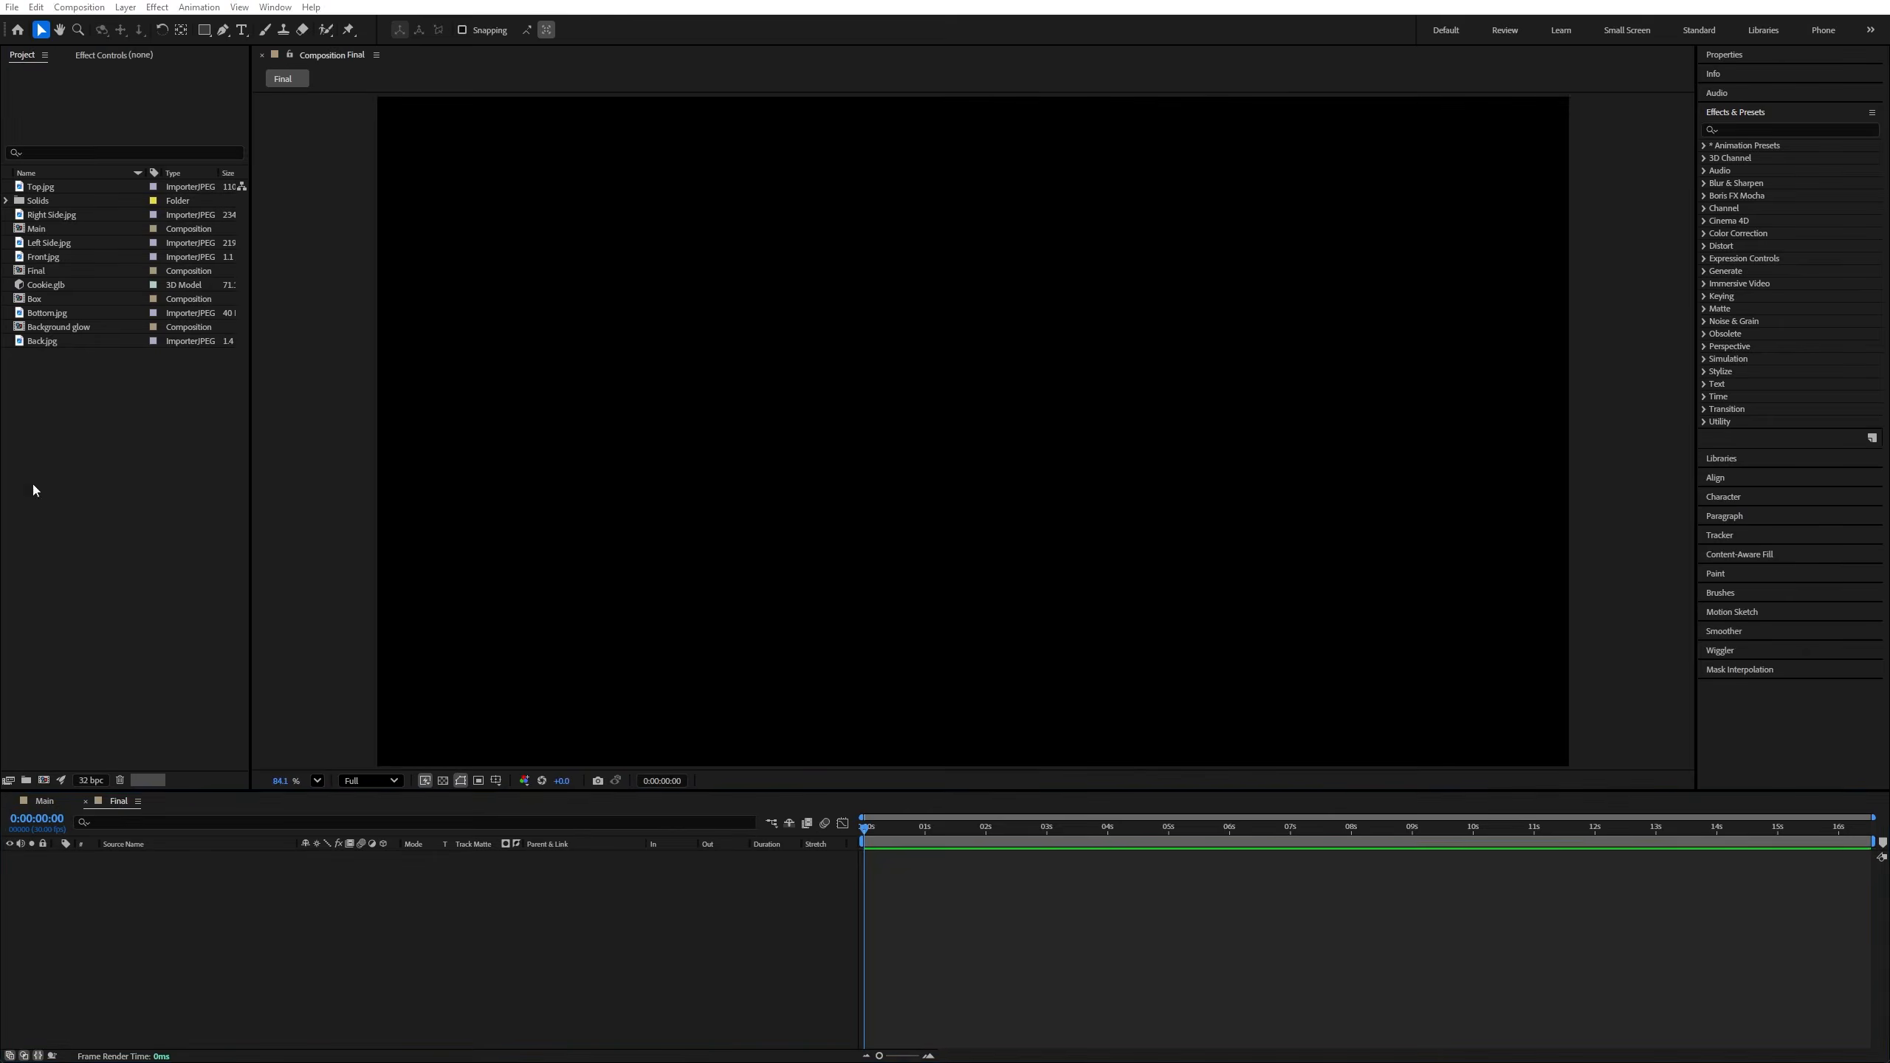
# Step: Import scene 1.mp4 into the Final composition, mute its audio and preview the clip
pyautogui.moveTo(33, 488); pyautogui.dragTo(807, 491)
pyautogui.press('space')
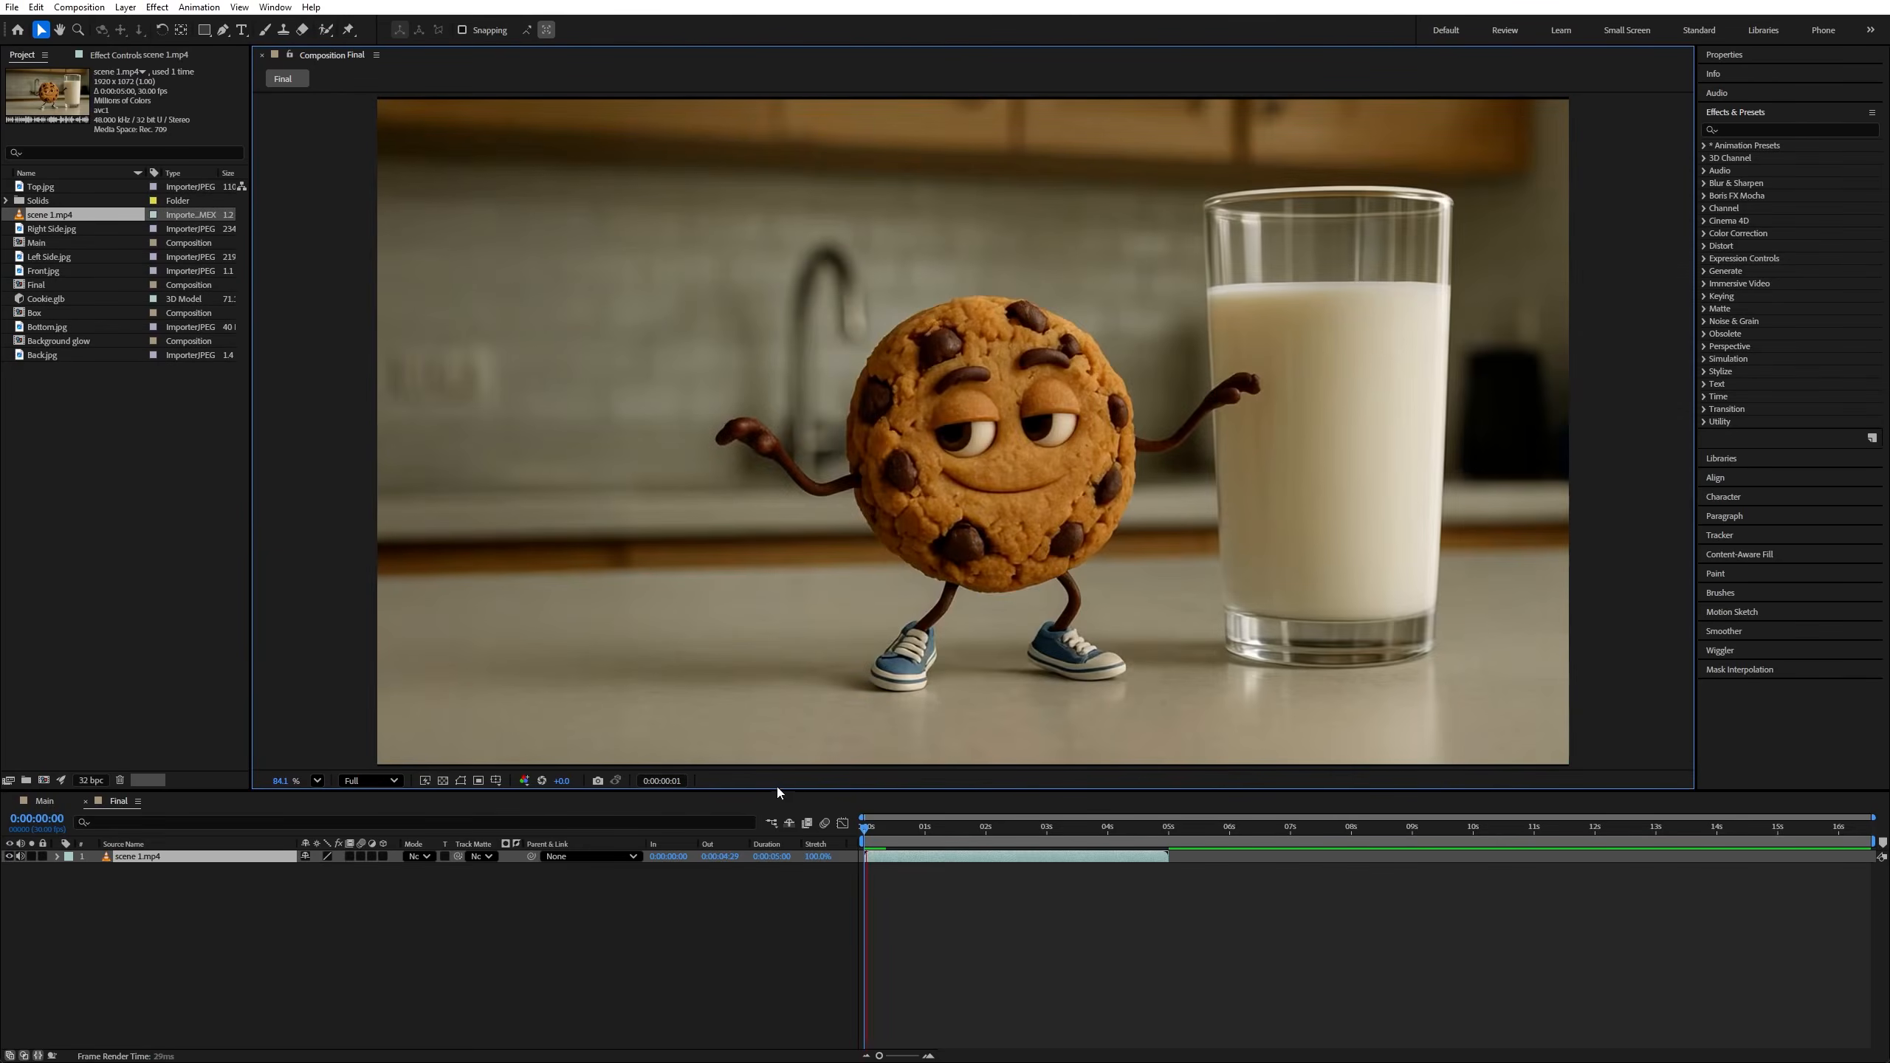
pyautogui.click(21, 857)
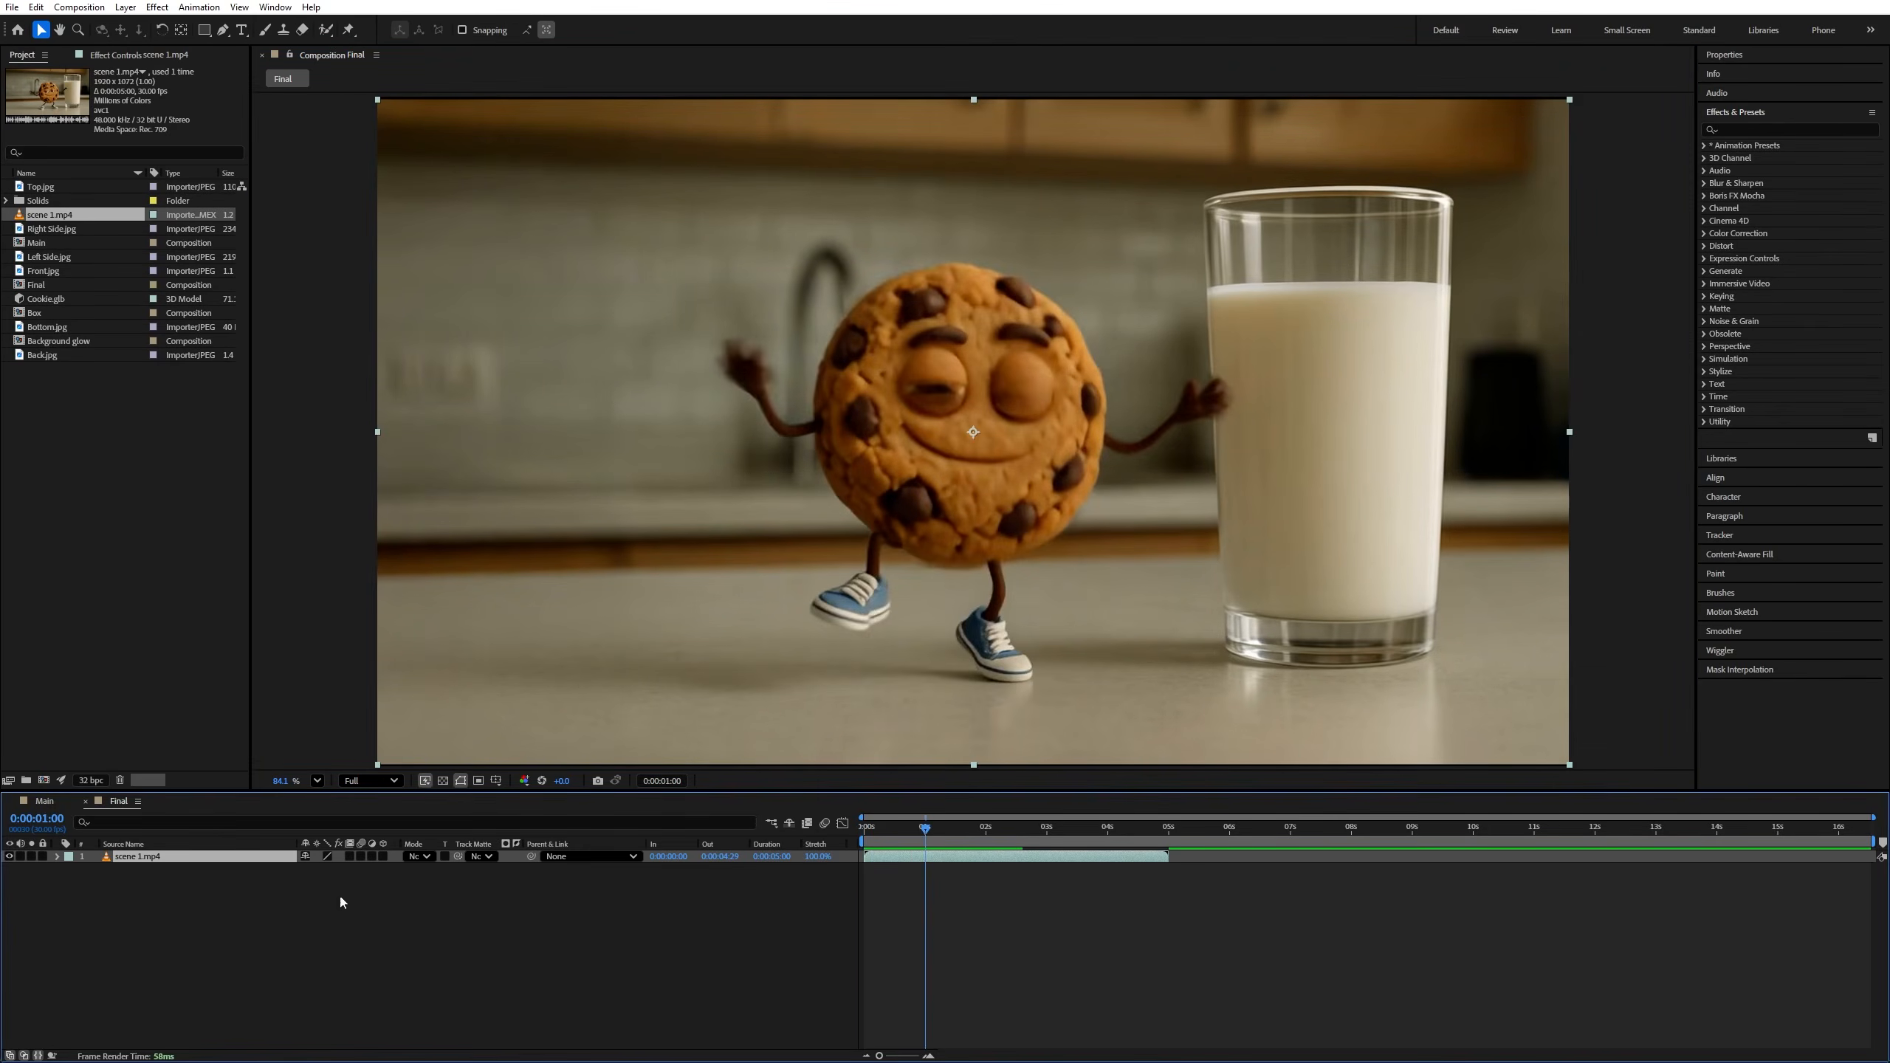
pyautogui.press('space')
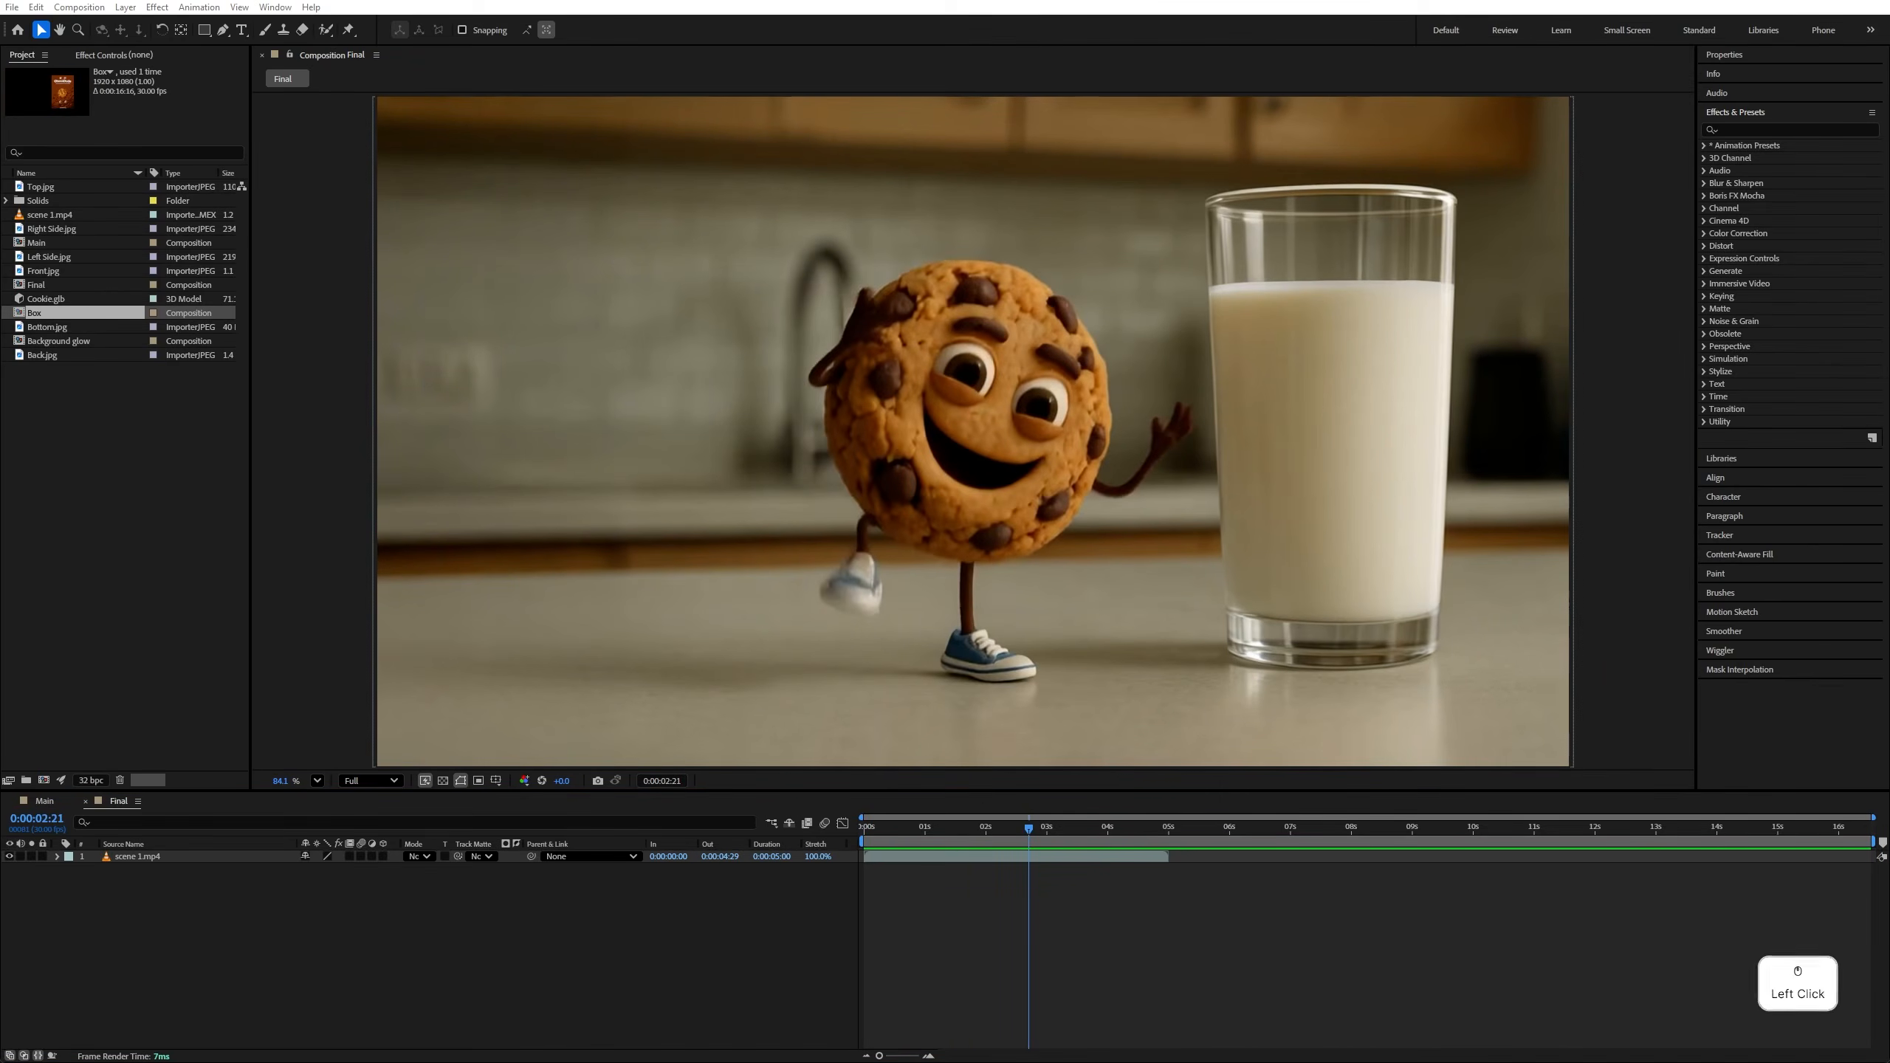
# Step: Add scene 3.mp4 above scene 1.mp4 in the Final composition and shift it to start at about 0:00:01:25
pyautogui.moveTo(15, 551); pyautogui.dragTo(928, 432)
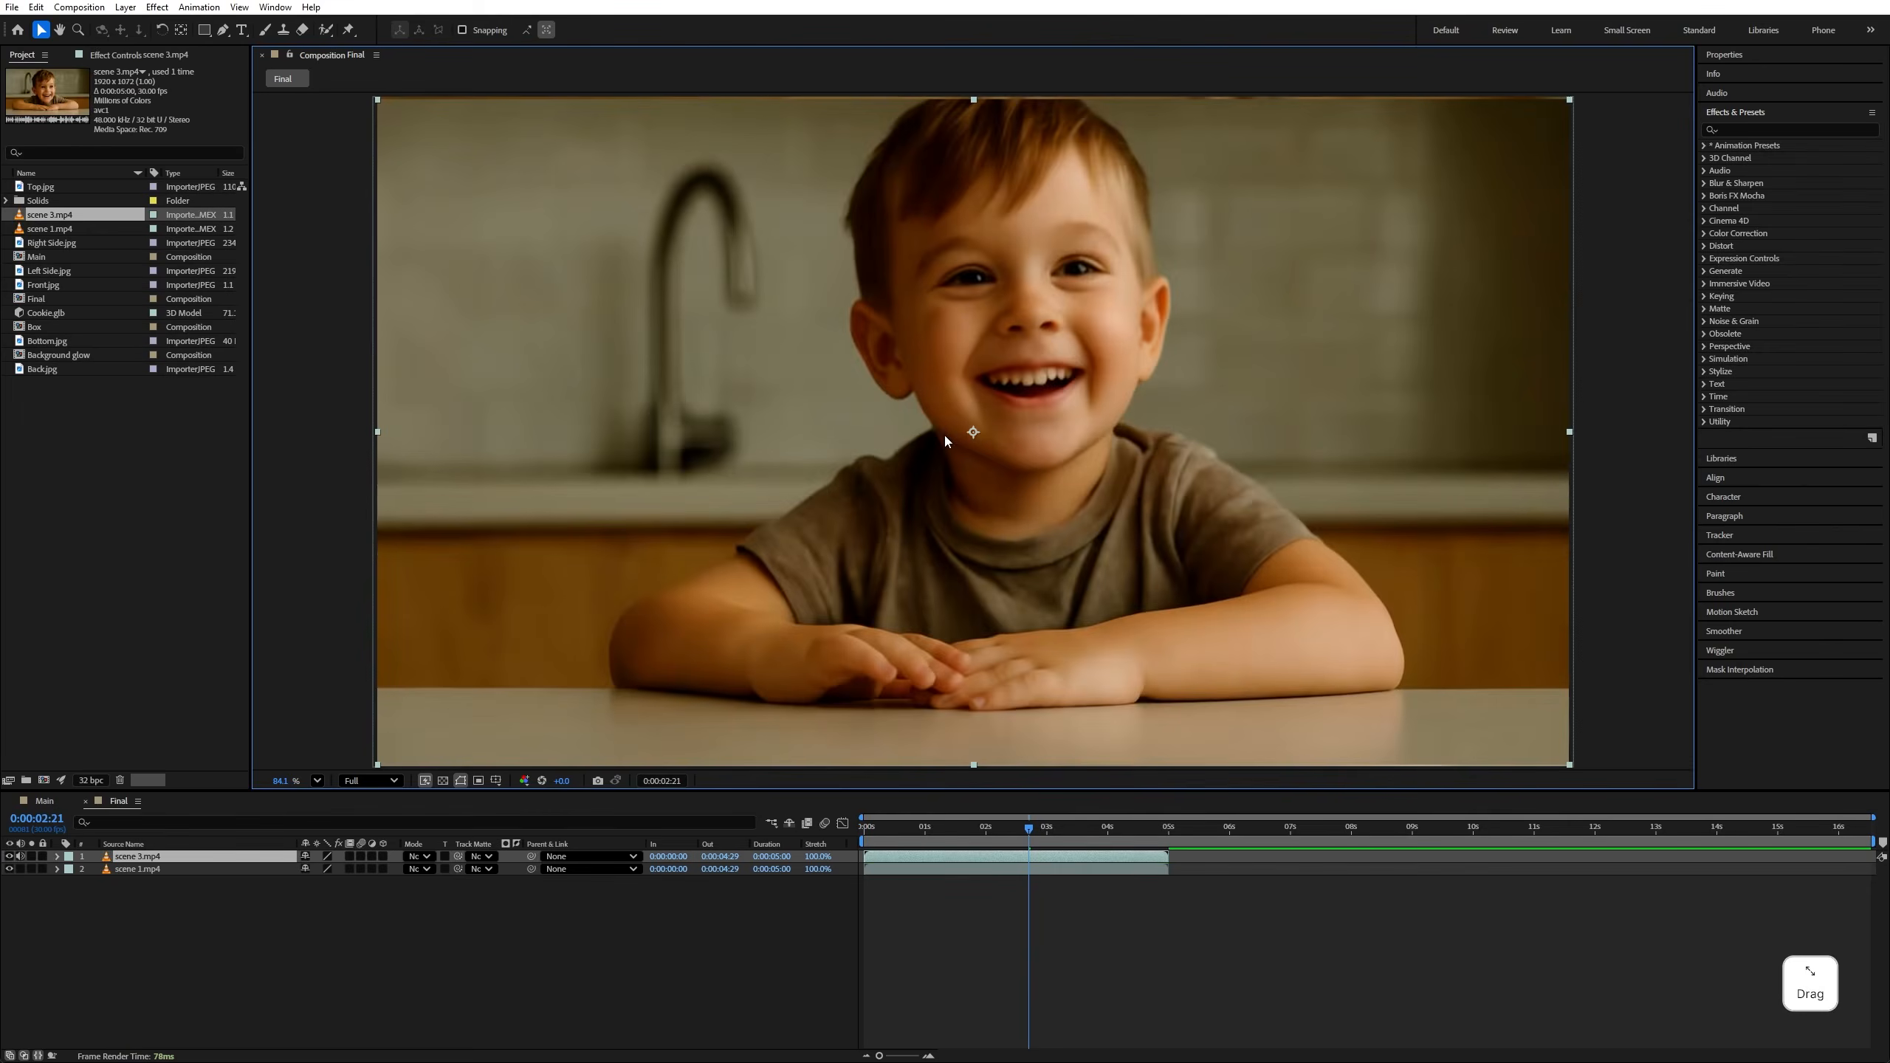
pyautogui.hotkey('ctrl', 'shift', 'alt', 'g')
pyautogui.moveTo(874, 862); pyautogui.dragTo(922, 829)
pyautogui.click(987, 827)
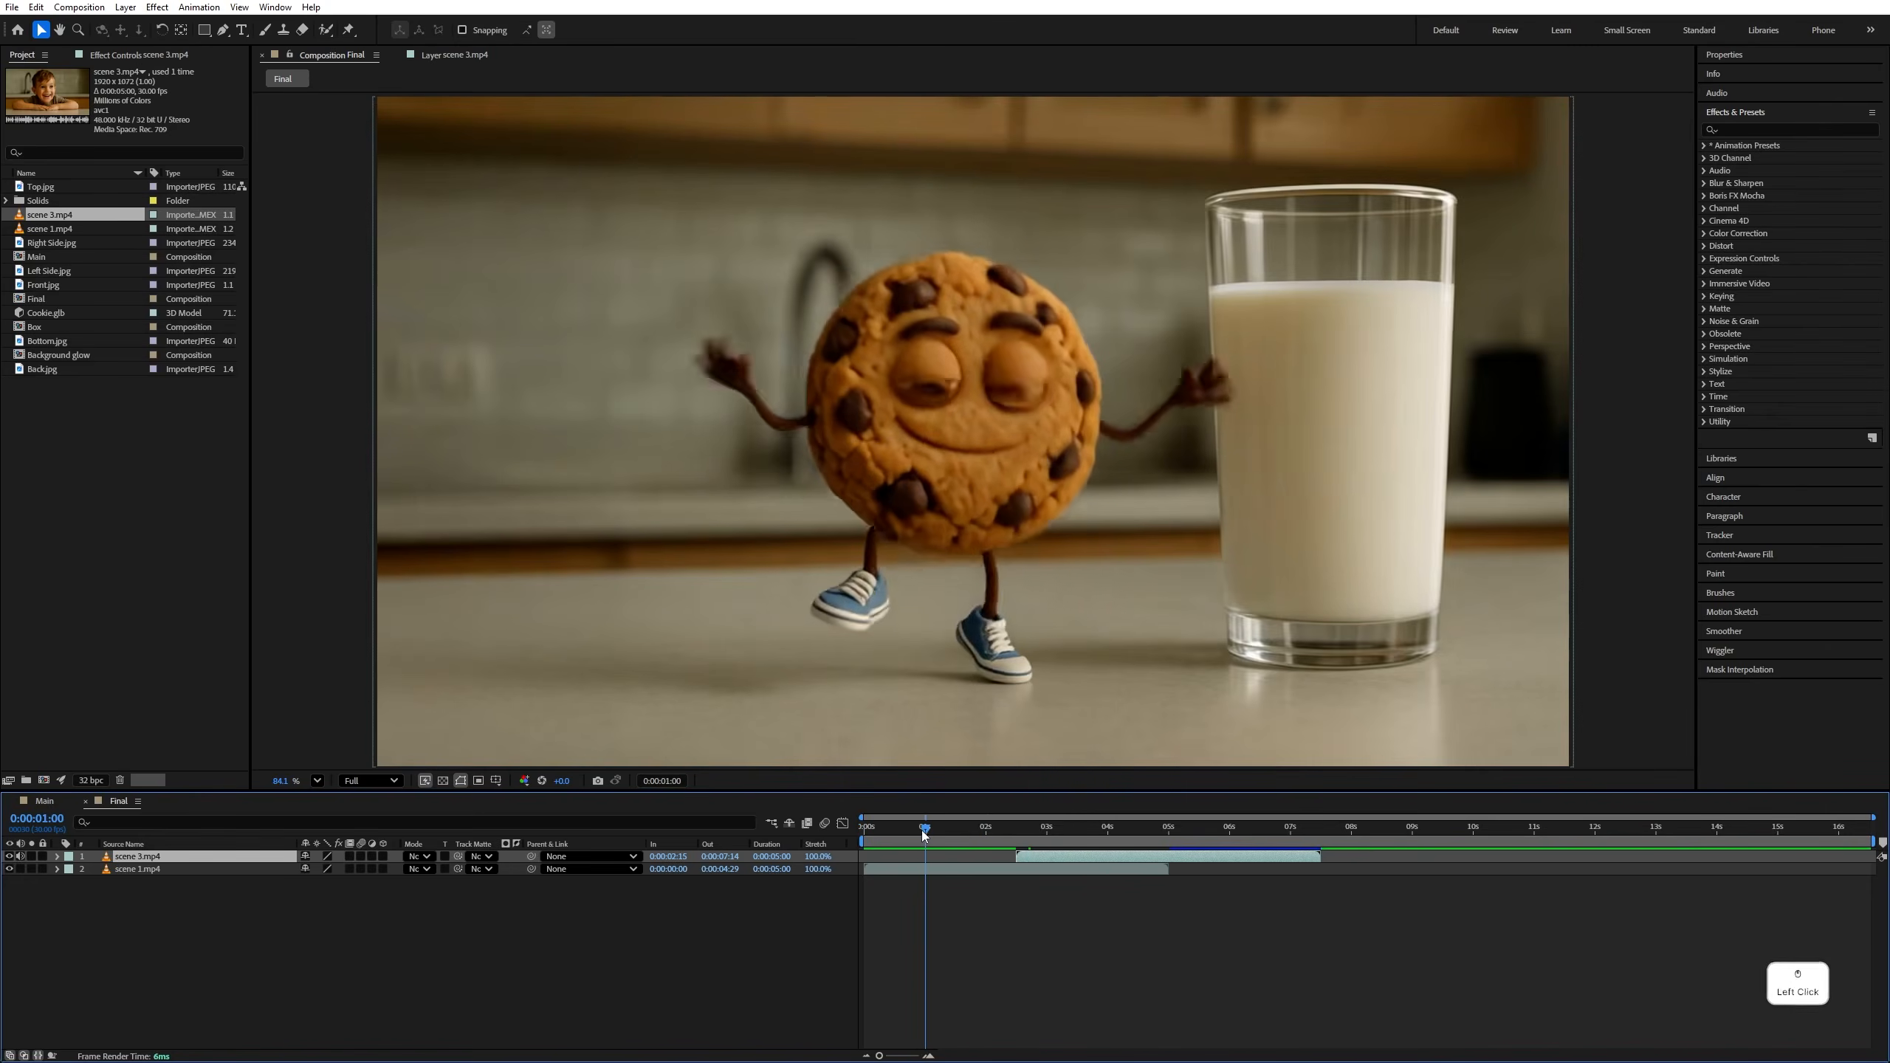
pyautogui.press('space')
pyautogui.moveTo(1027, 857); pyautogui.dragTo(987, 863)
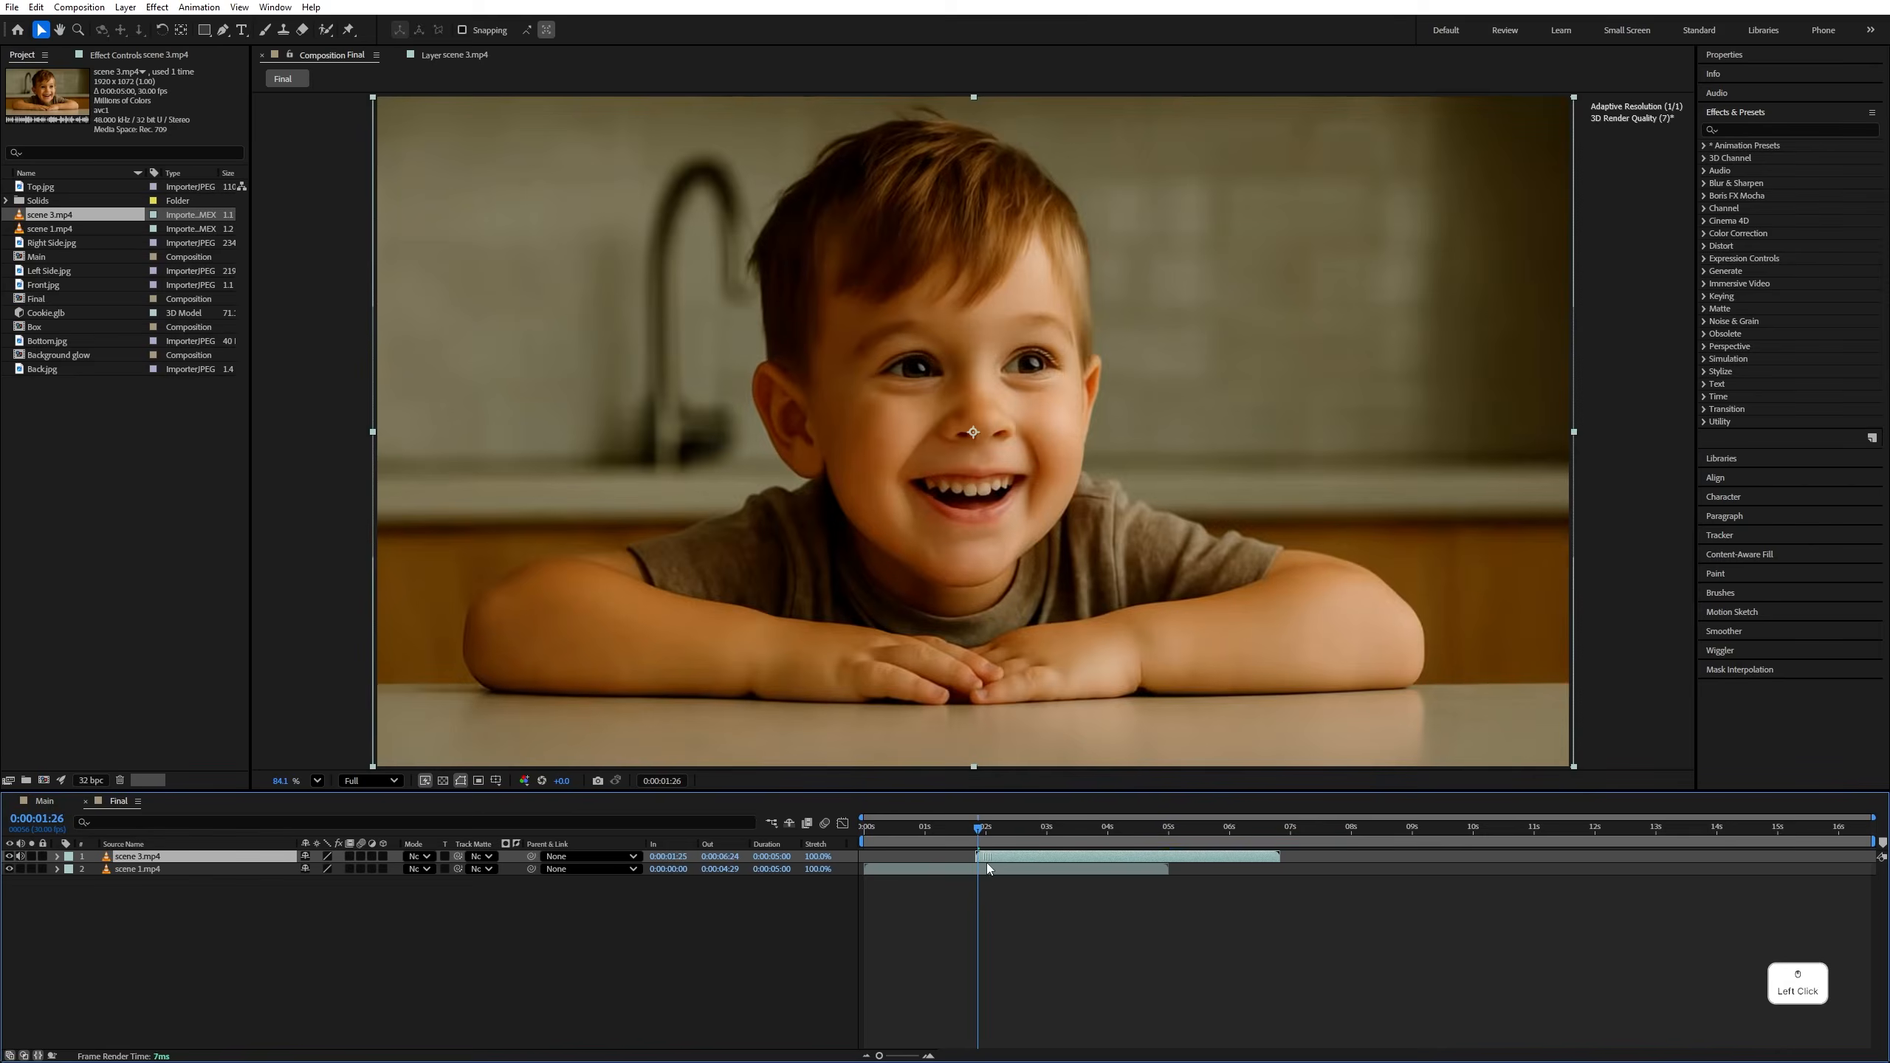
# Step: Play back the two overlapping clips and split the scene 3.mp4 layer at 0:00:03:18
pyautogui.press('space')
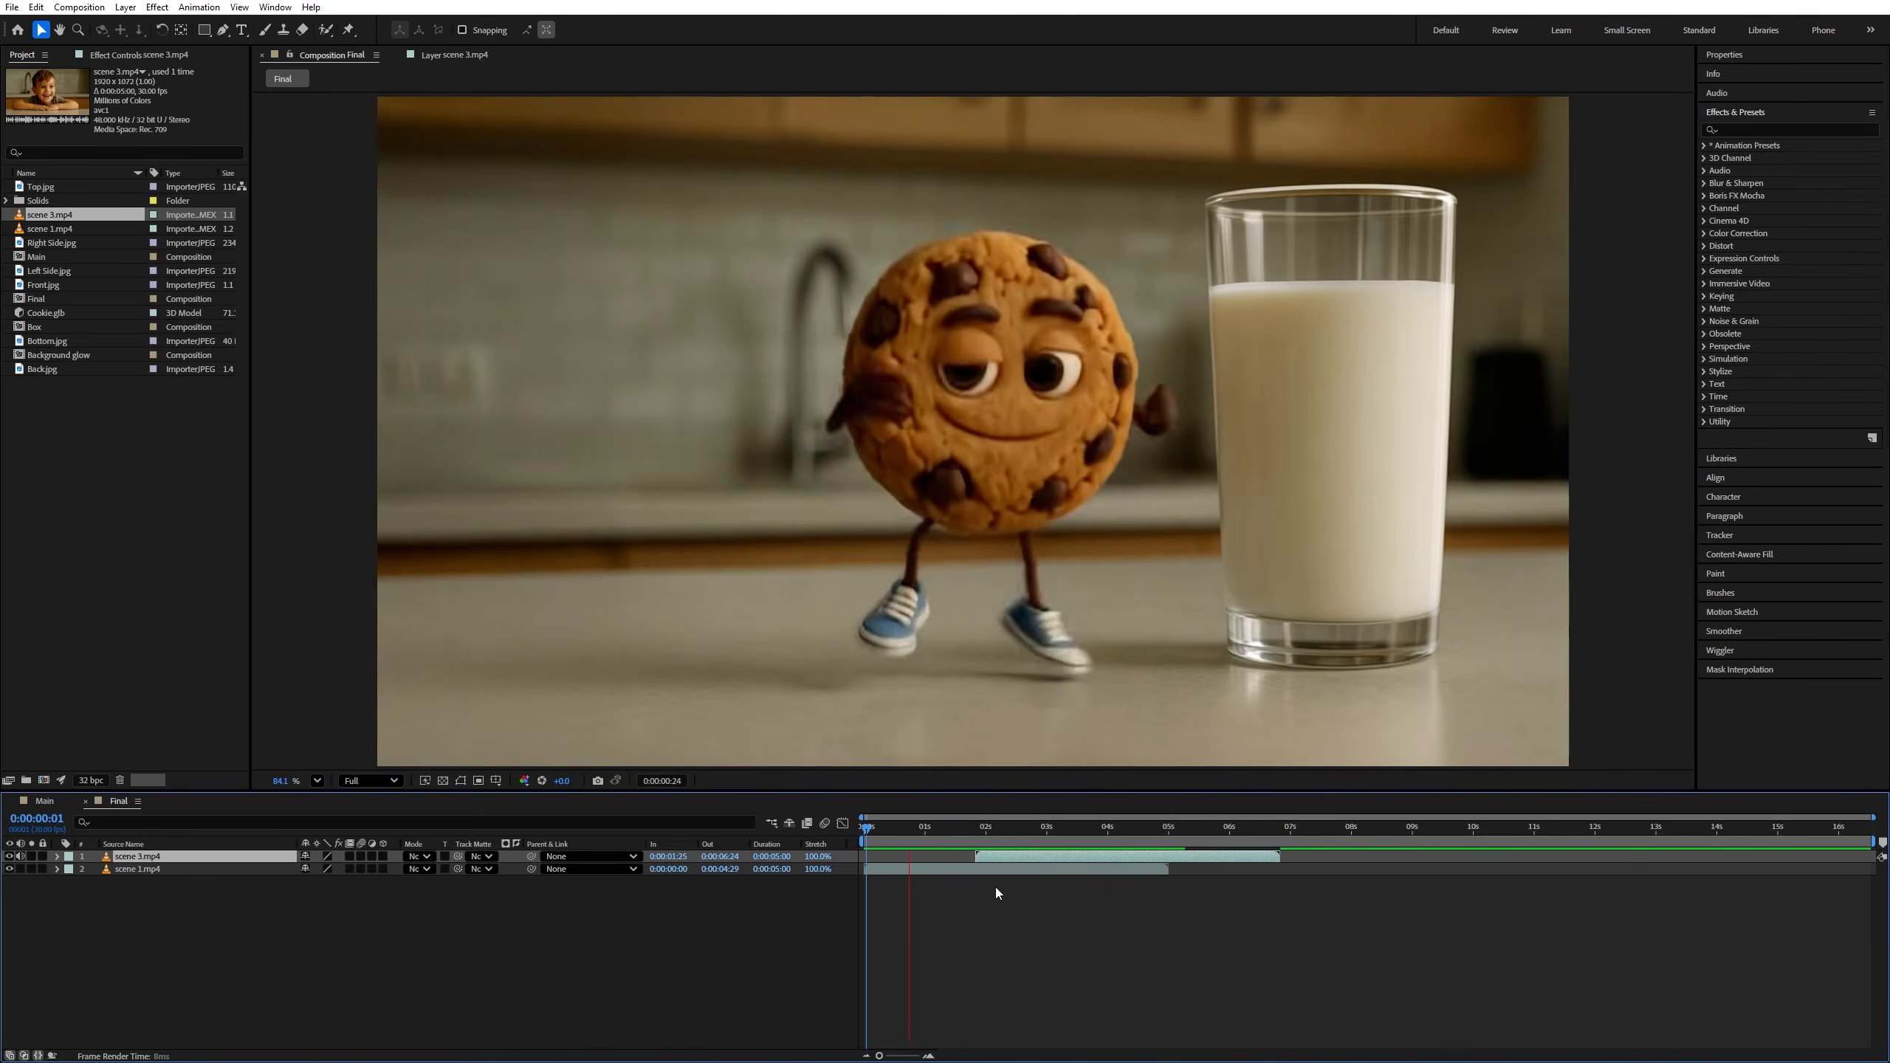
pyautogui.press('space')
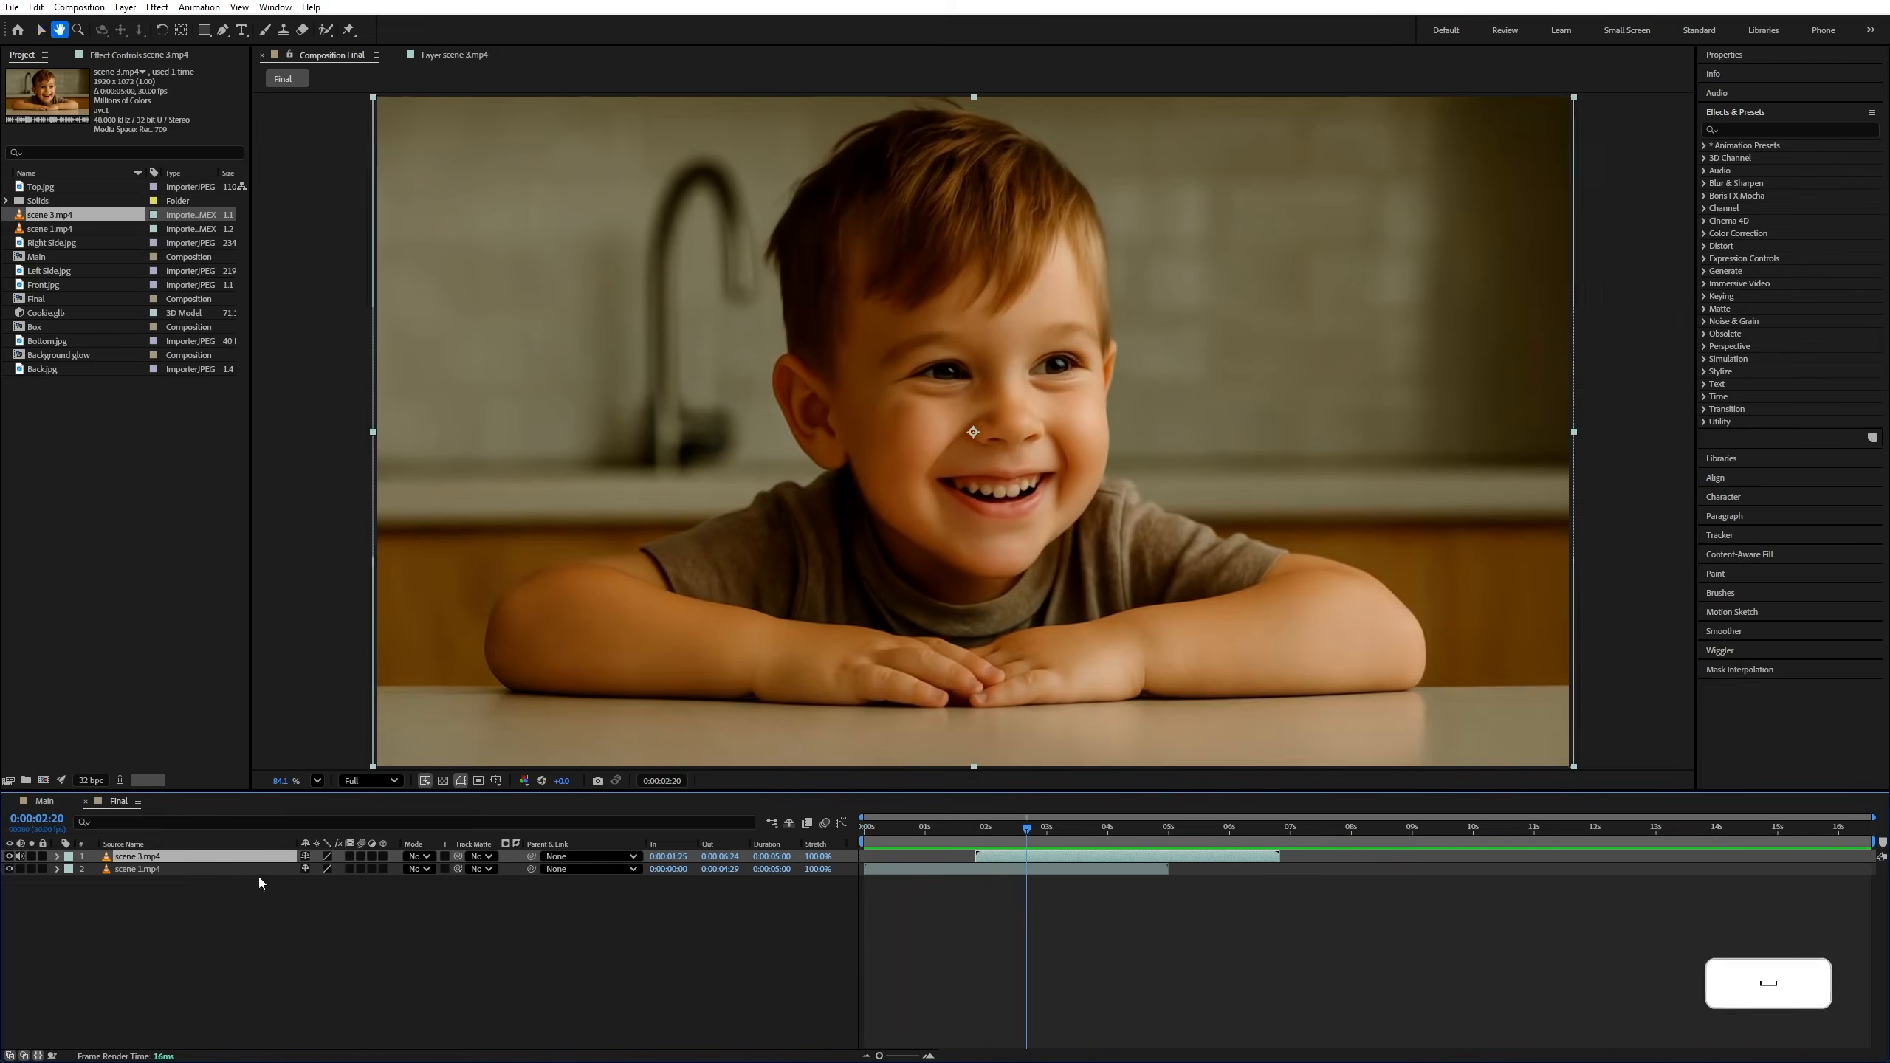
pyautogui.moveTo(939, 826); pyautogui.dragTo(1136, 857)
pyautogui.hotkey('ctrl', 'shift', 'd')
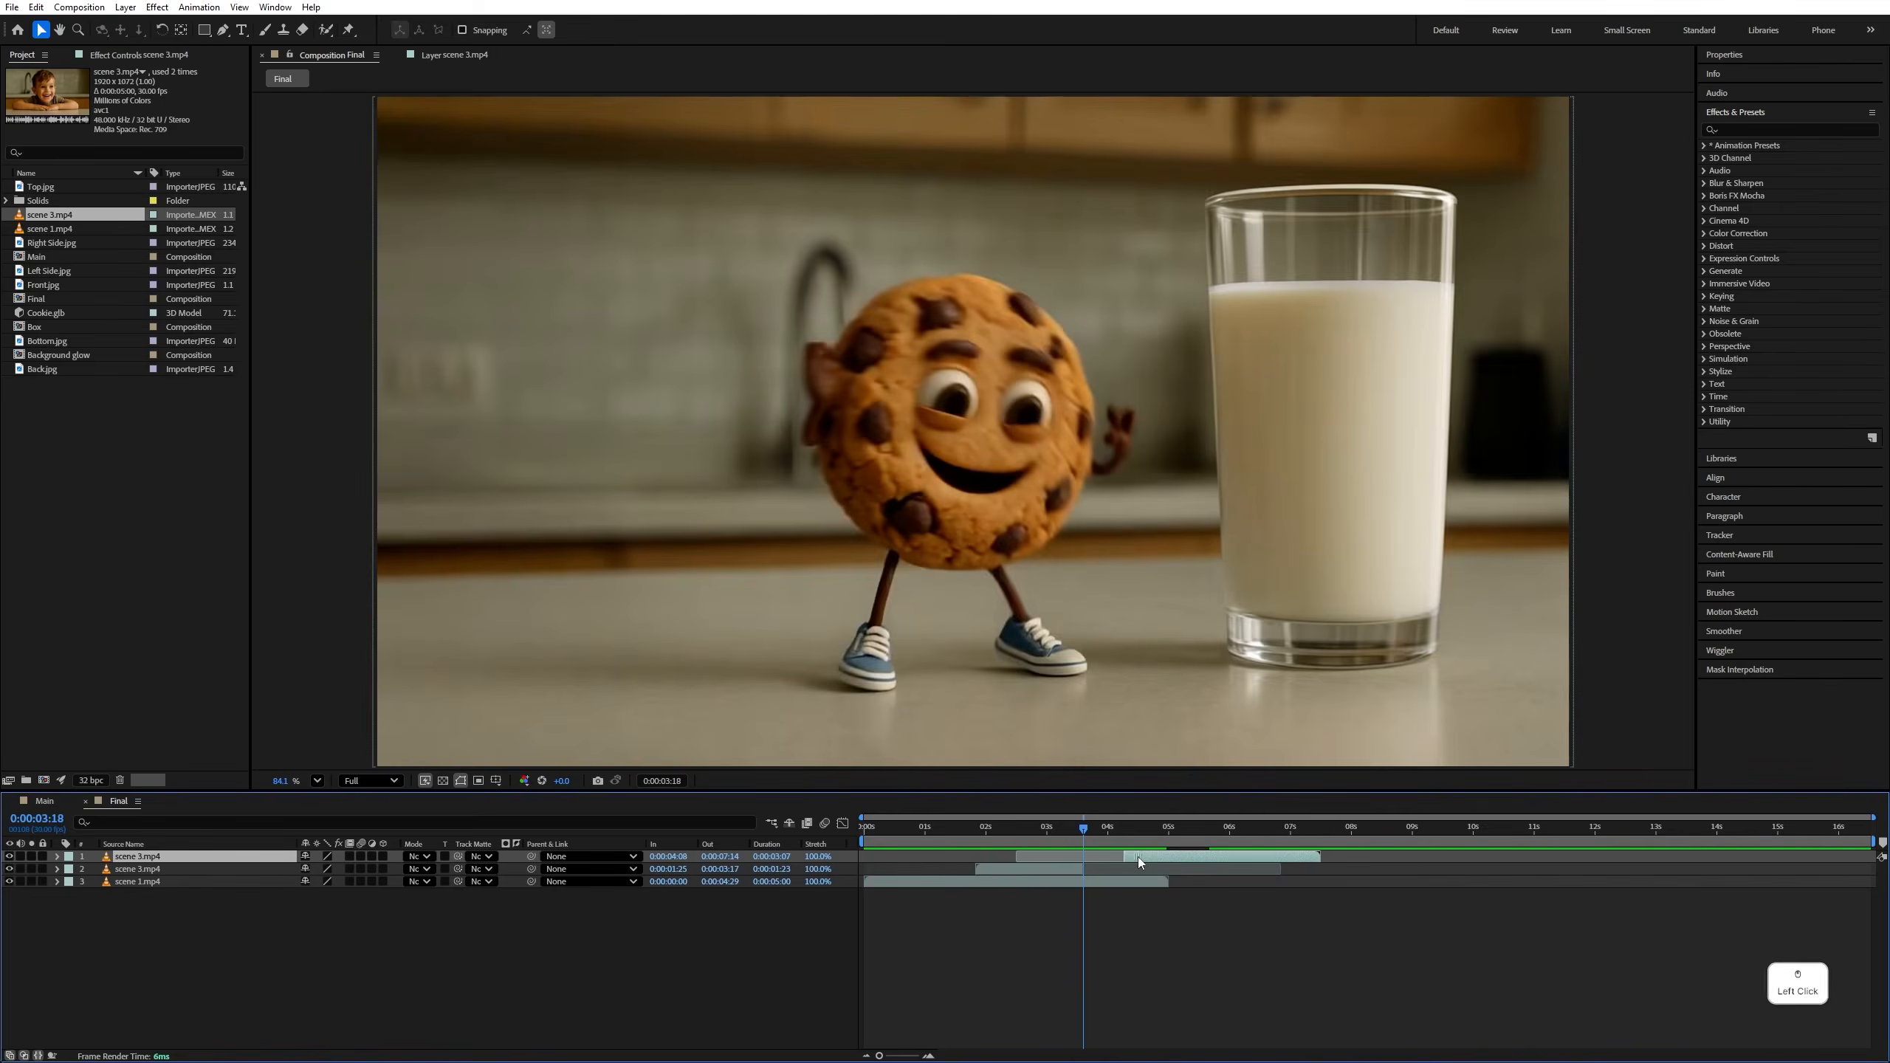
pyautogui.hotkey('ctrl', 'z')
# Step: Import scene 2.mp4 into the Final composition, mute its audio and place it beneath the second scene 3.mp4 part, starting at 0:00:03:18
pyautogui.moveTo(138, 856); pyautogui.dragTo(813, 463)
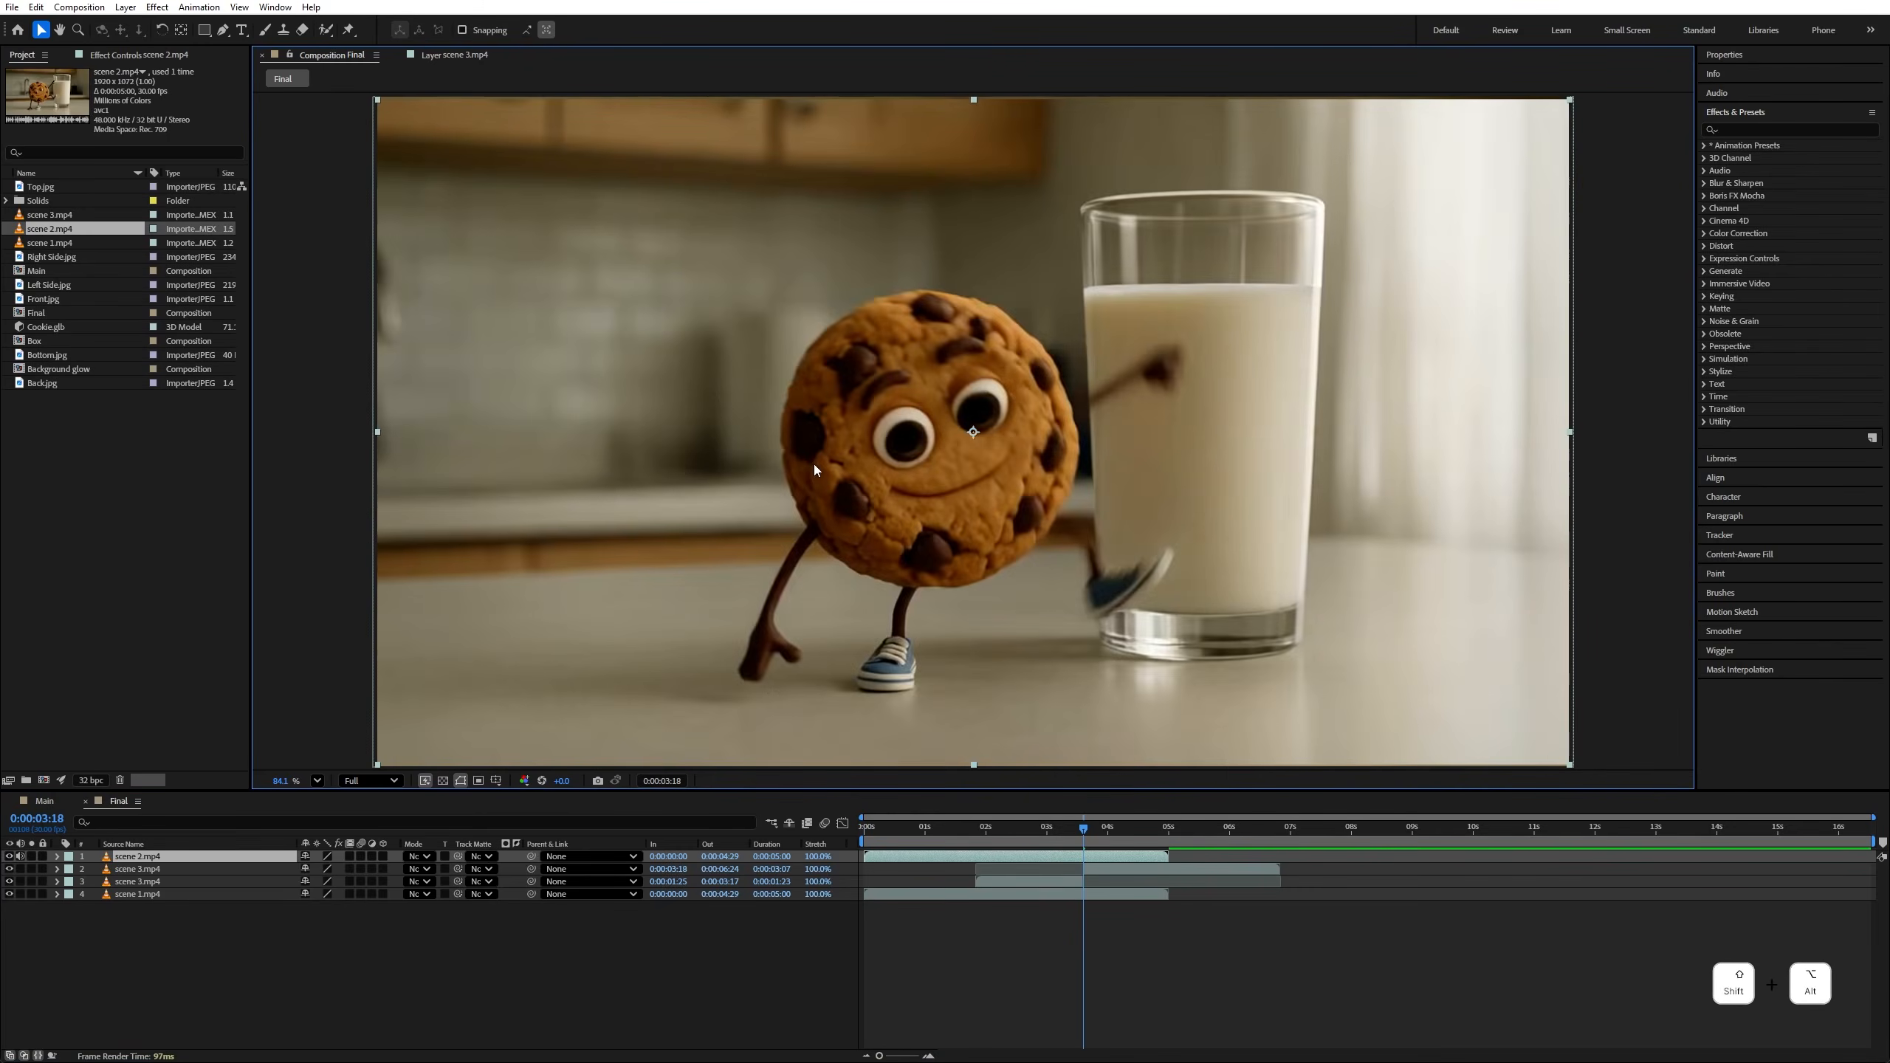
pyautogui.hotkey('alt', 'shift', 'g')
pyautogui.moveTo(128, 858); pyautogui.dragTo(882, 886)
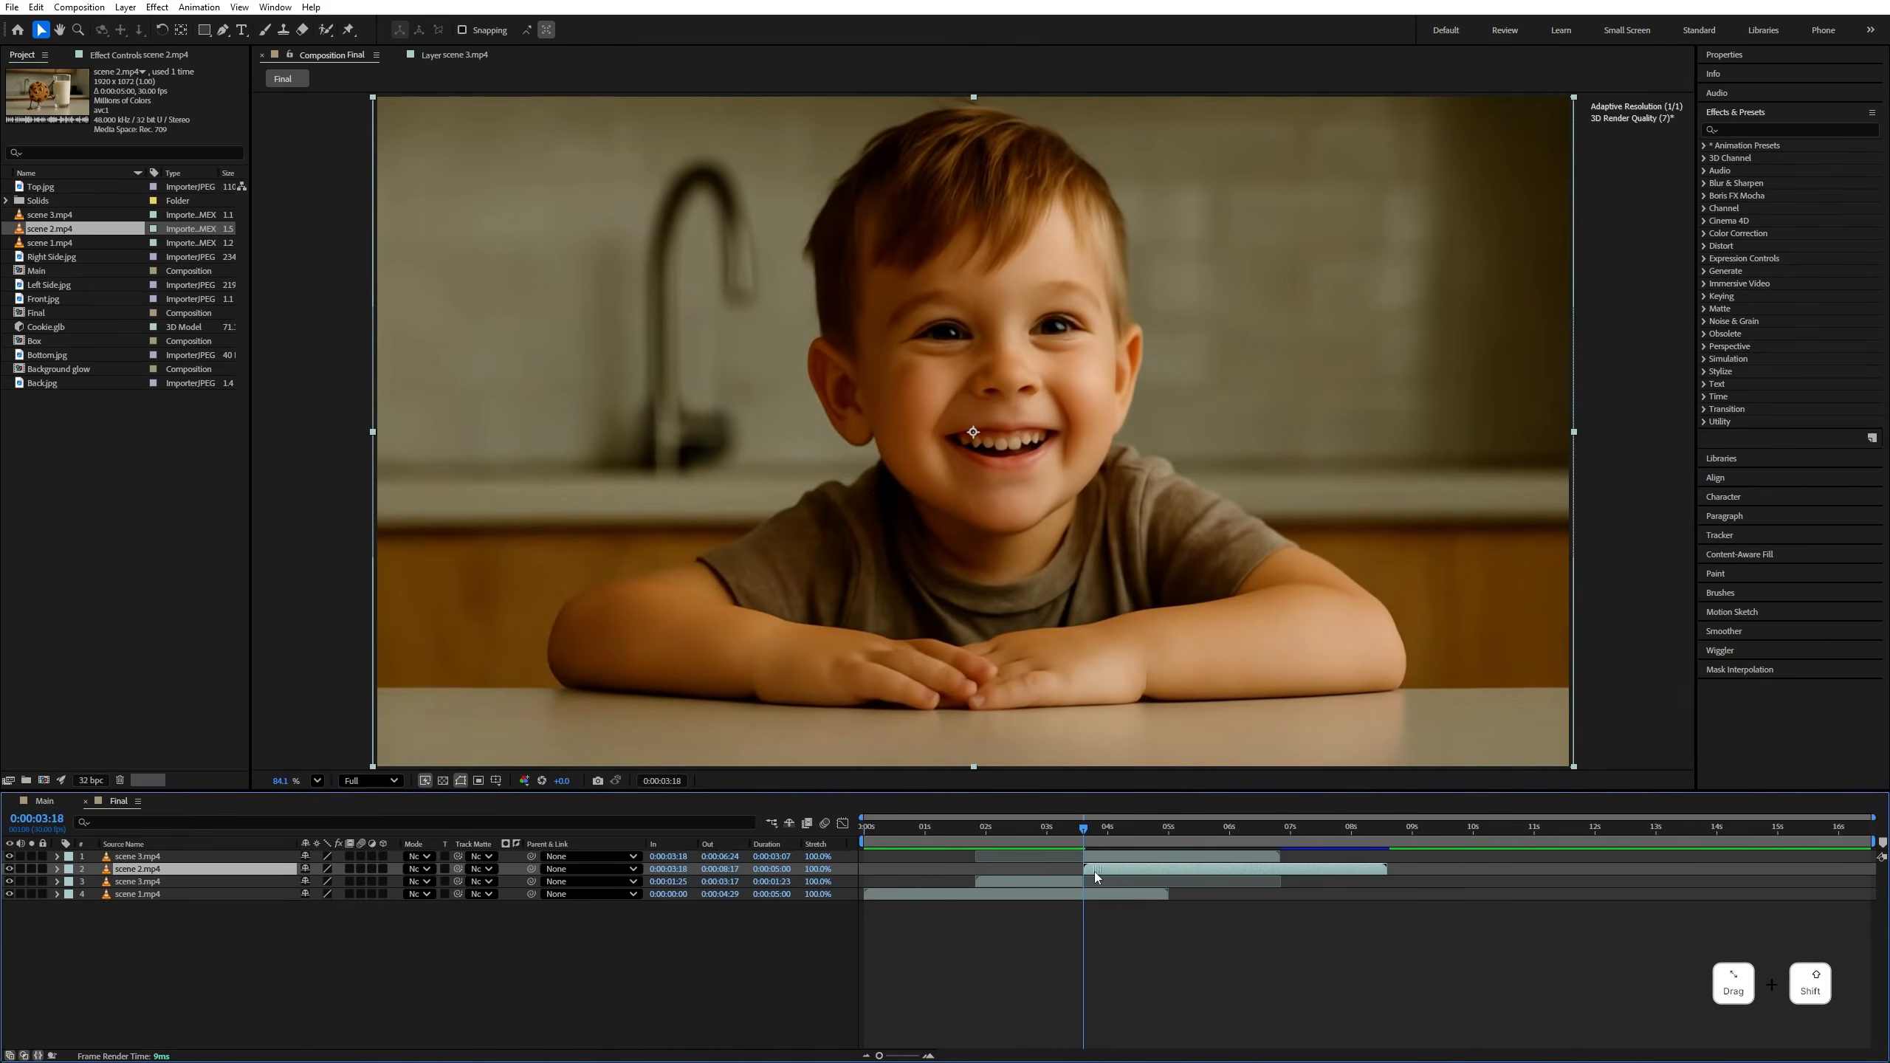
# Step: Shift the second part of scene 3.mp4 to start at 0:00:05:21 and play back the clip sequence
pyautogui.moveTo(1092, 857); pyautogui.dragTo(1220, 860)
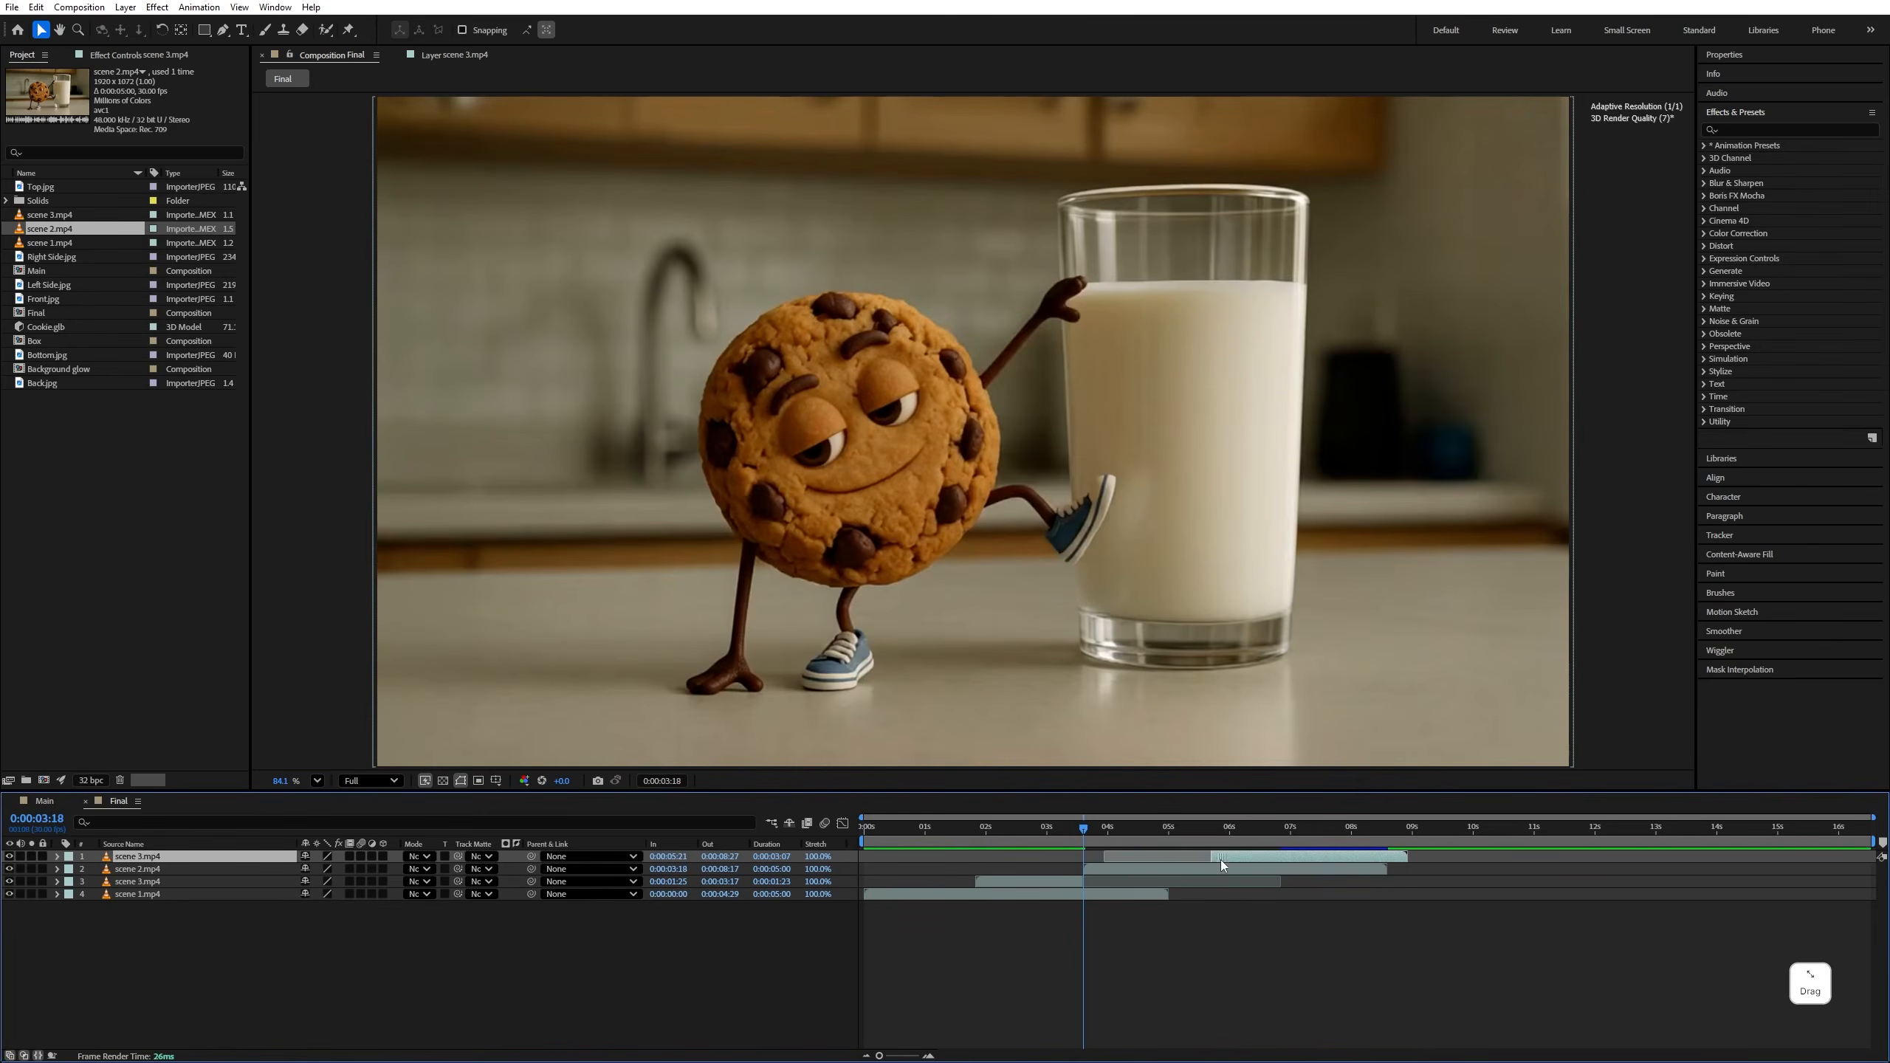
pyautogui.click(1066, 842)
pyautogui.press('space')
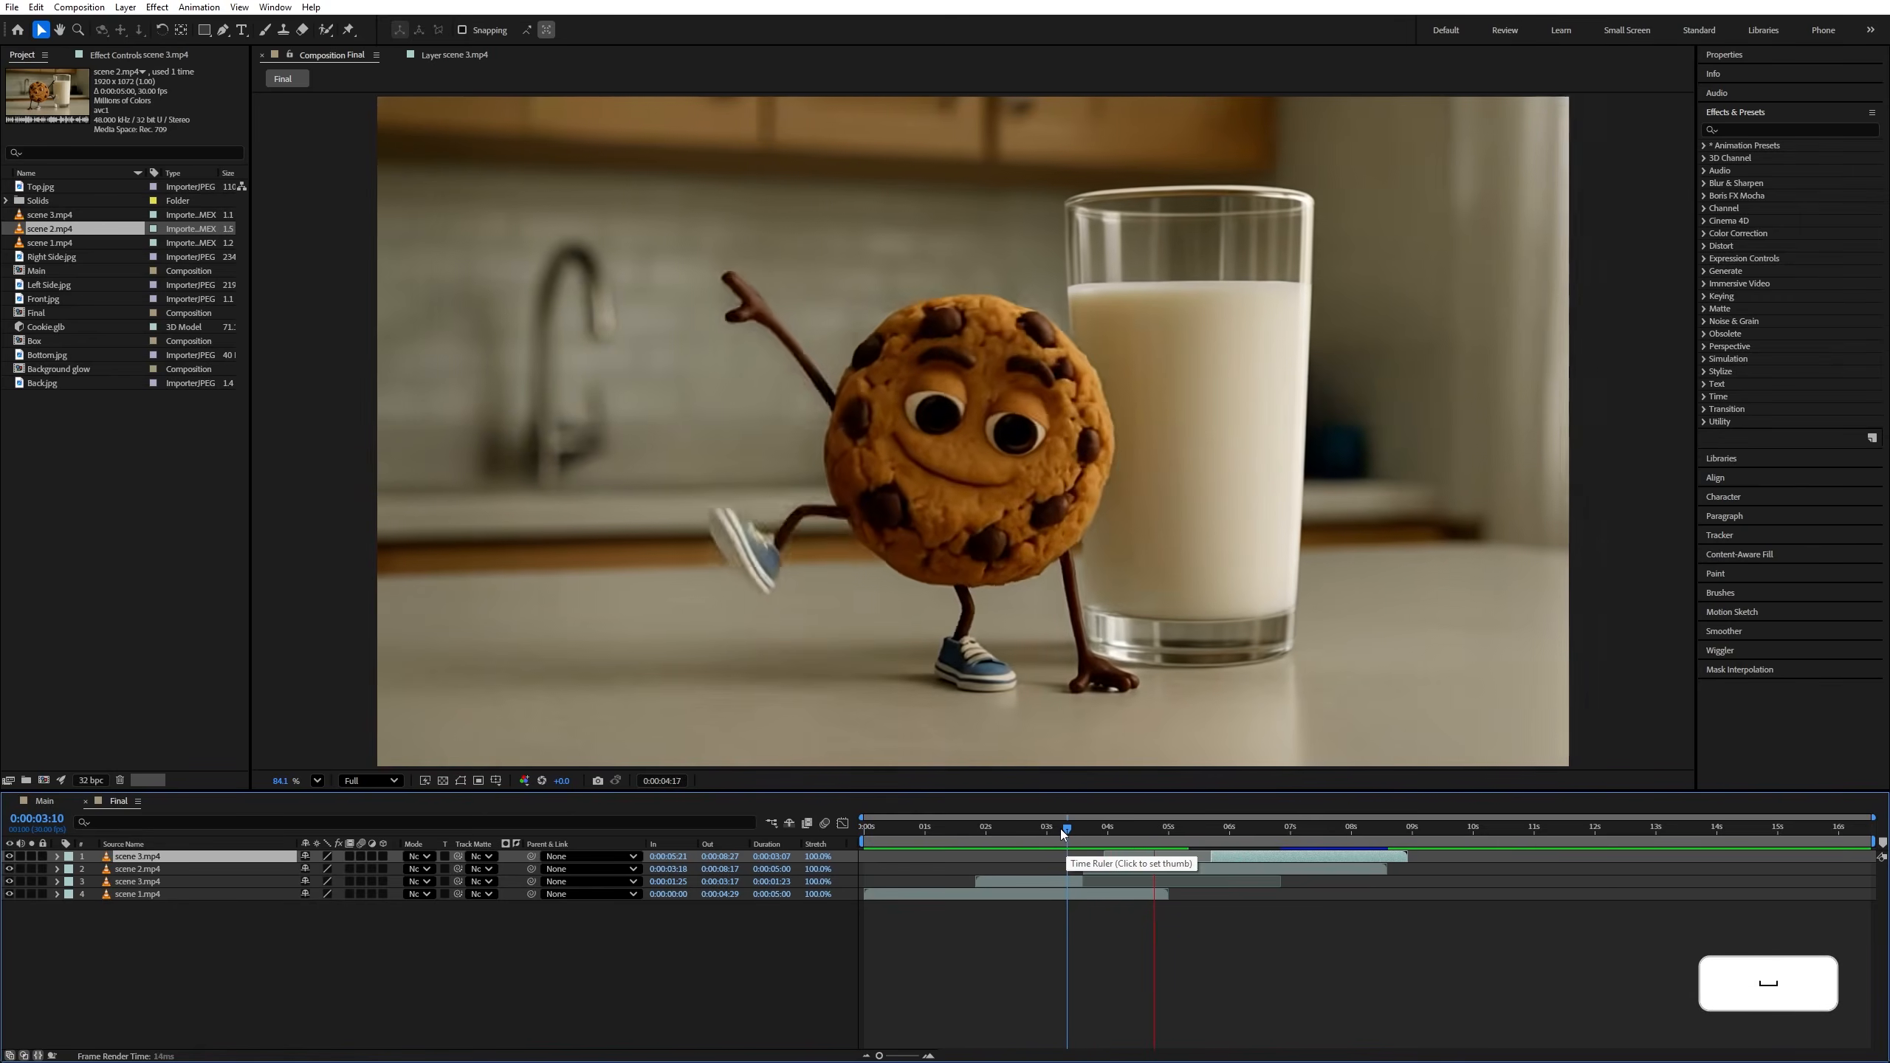
pyautogui.click(950, 828)
pyautogui.press('space')
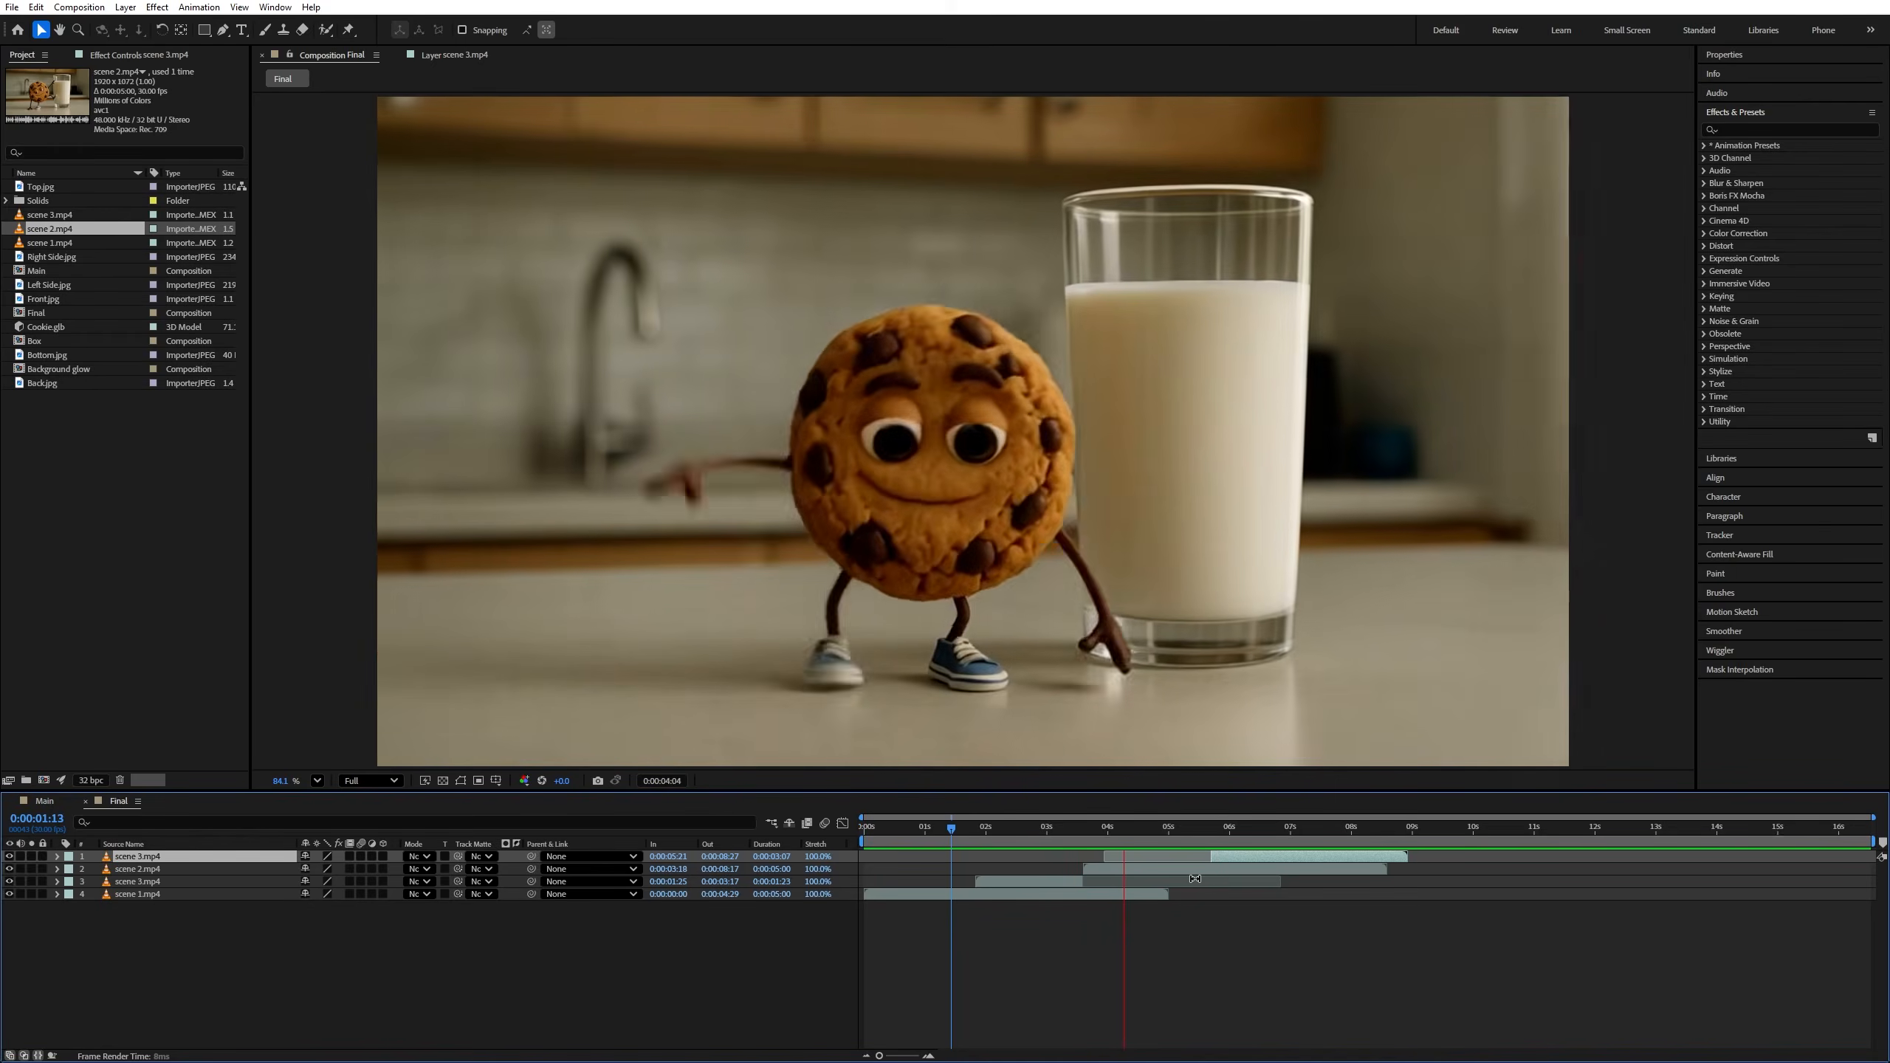
pyautogui.press('space')
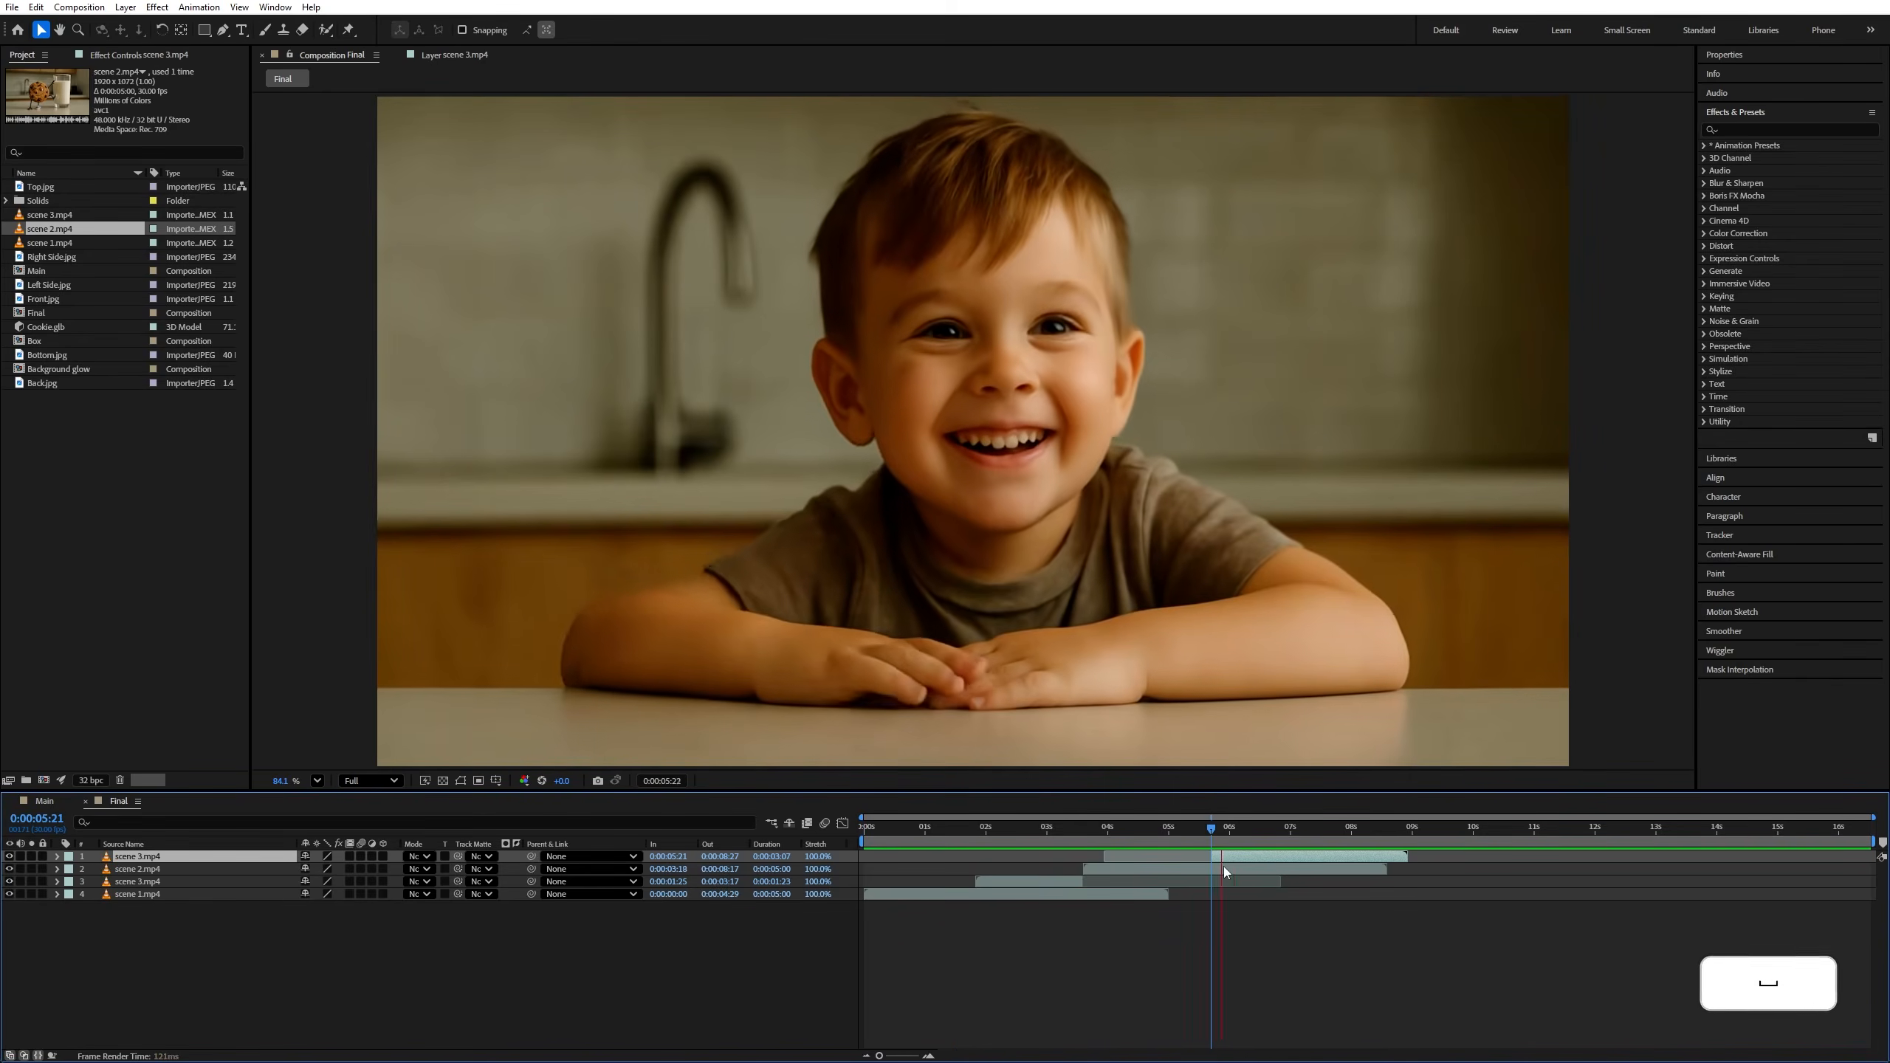
pyautogui.press('space')
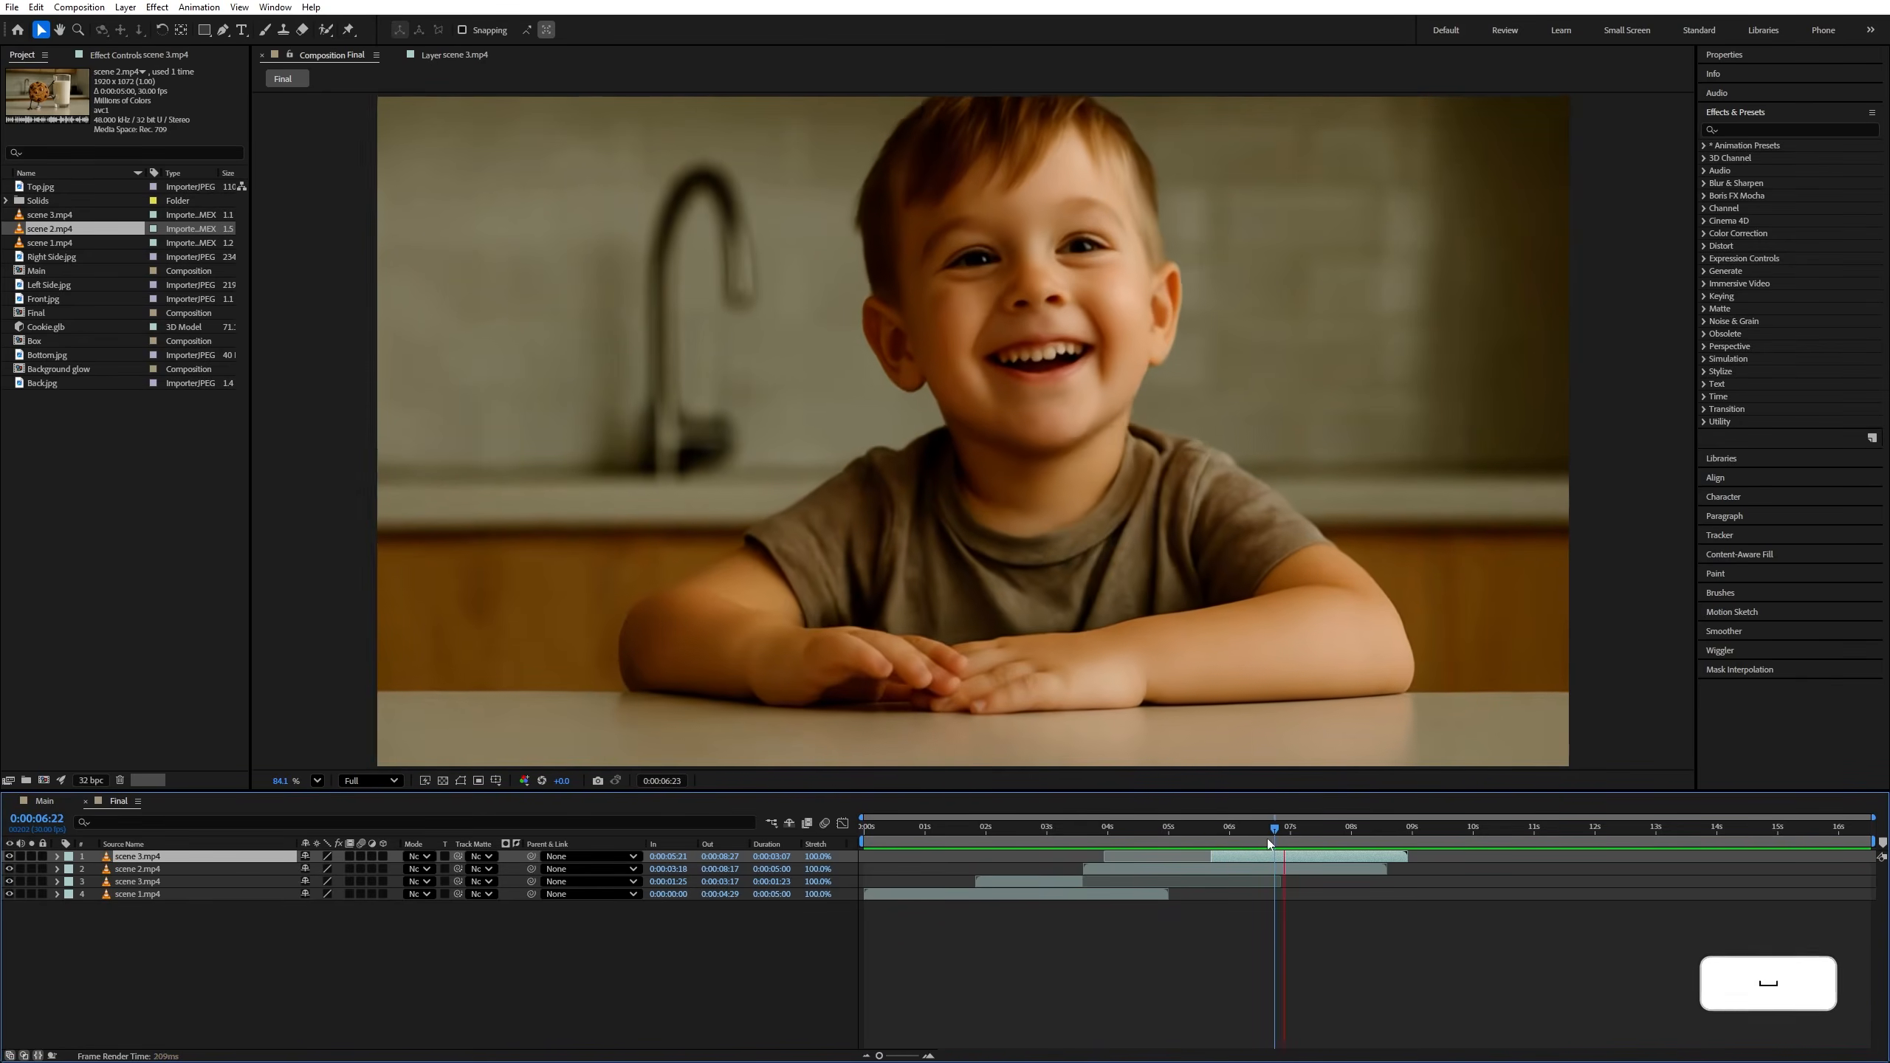
pyautogui.press('space')
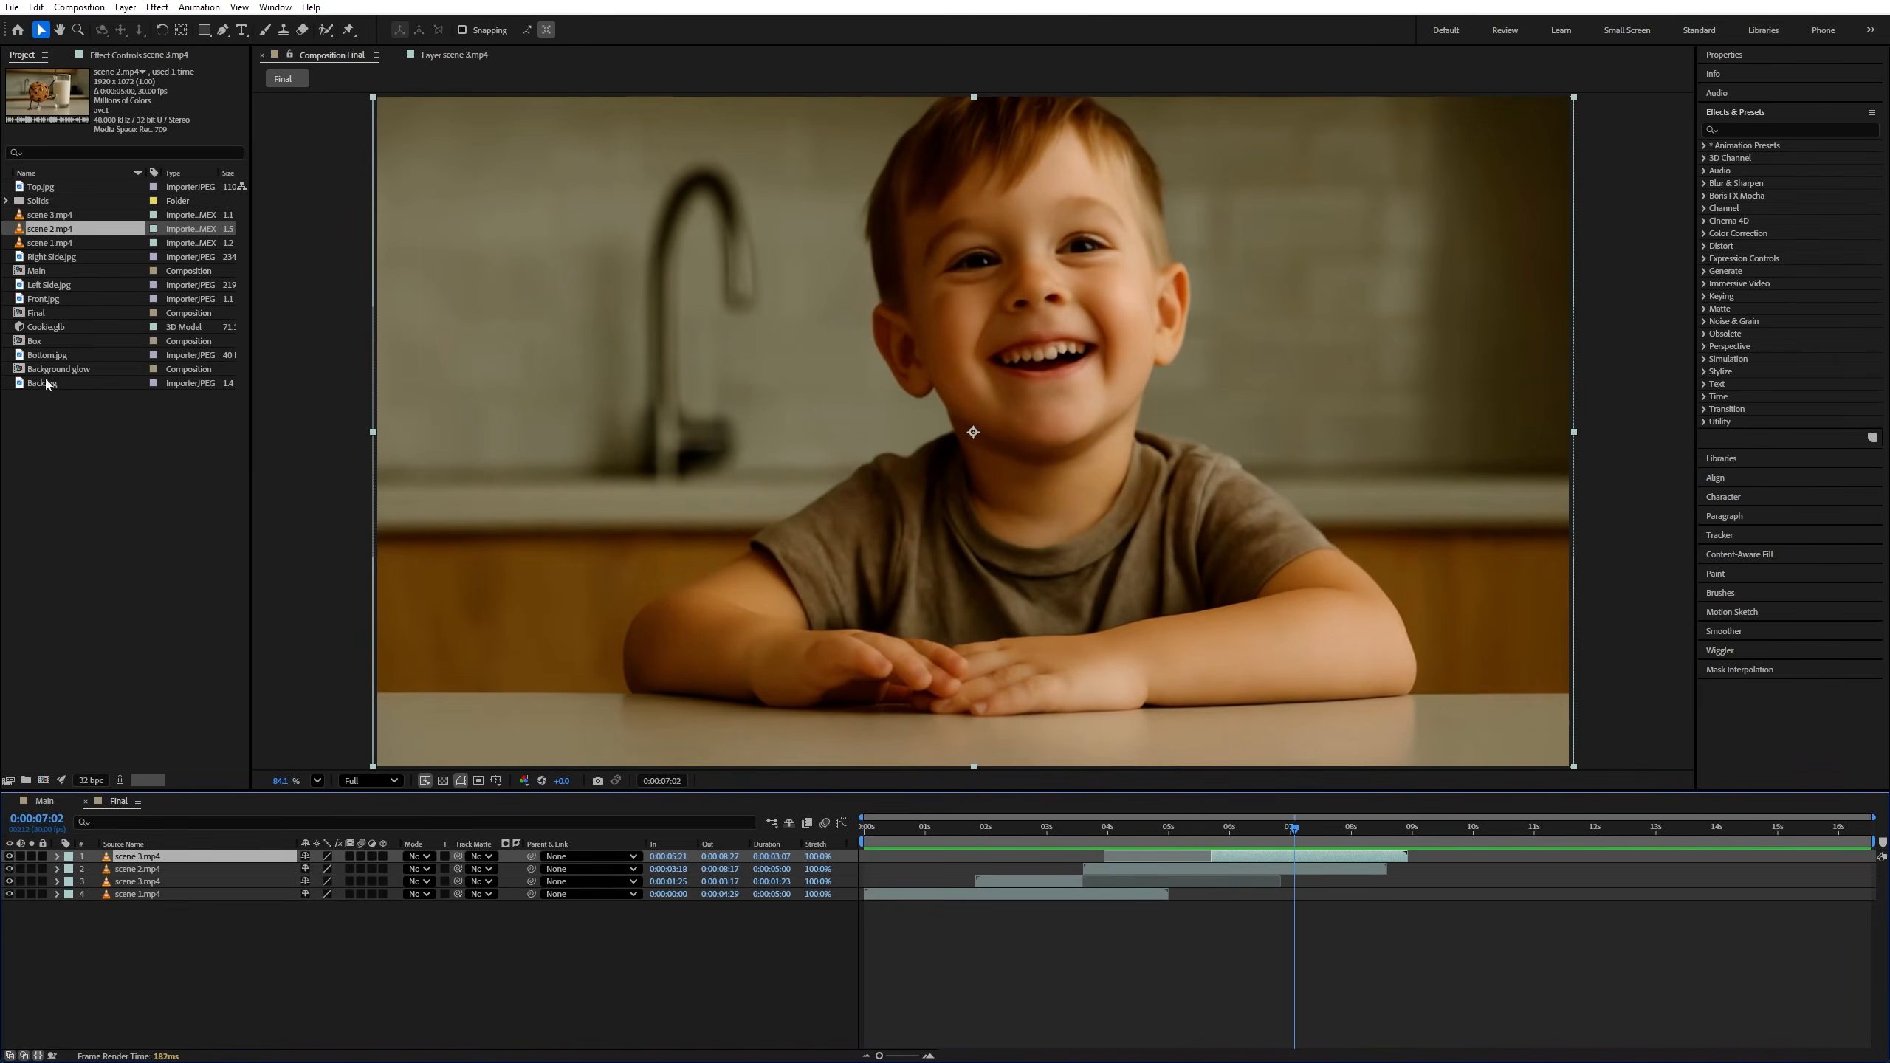
# Step: Add the Main composition above the video clips in Final, starting at 0:00:07:03, and play back the transition into it
pyautogui.moveTo(41, 270); pyautogui.dragTo(1295, 854)
pyautogui.click(1287, 829)
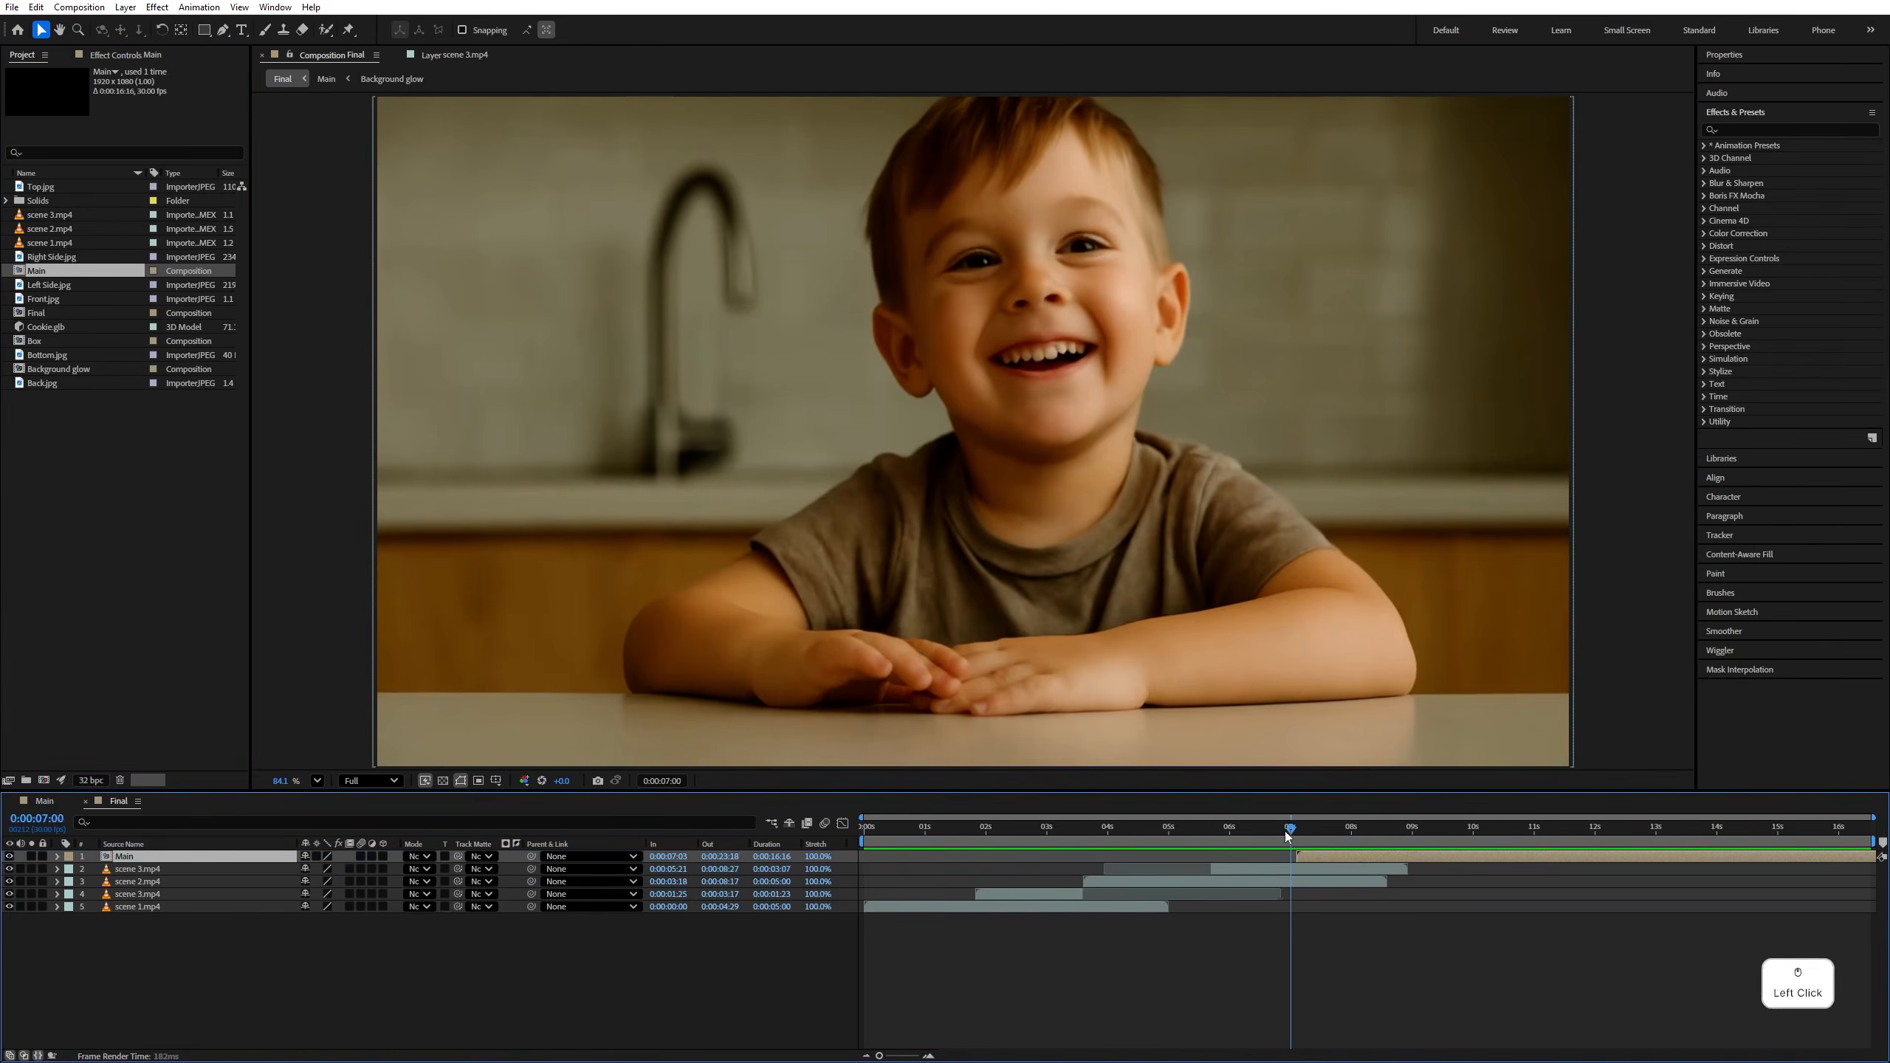
pyautogui.press('space')
pyautogui.click(1273, 826)
pyautogui.press('space')
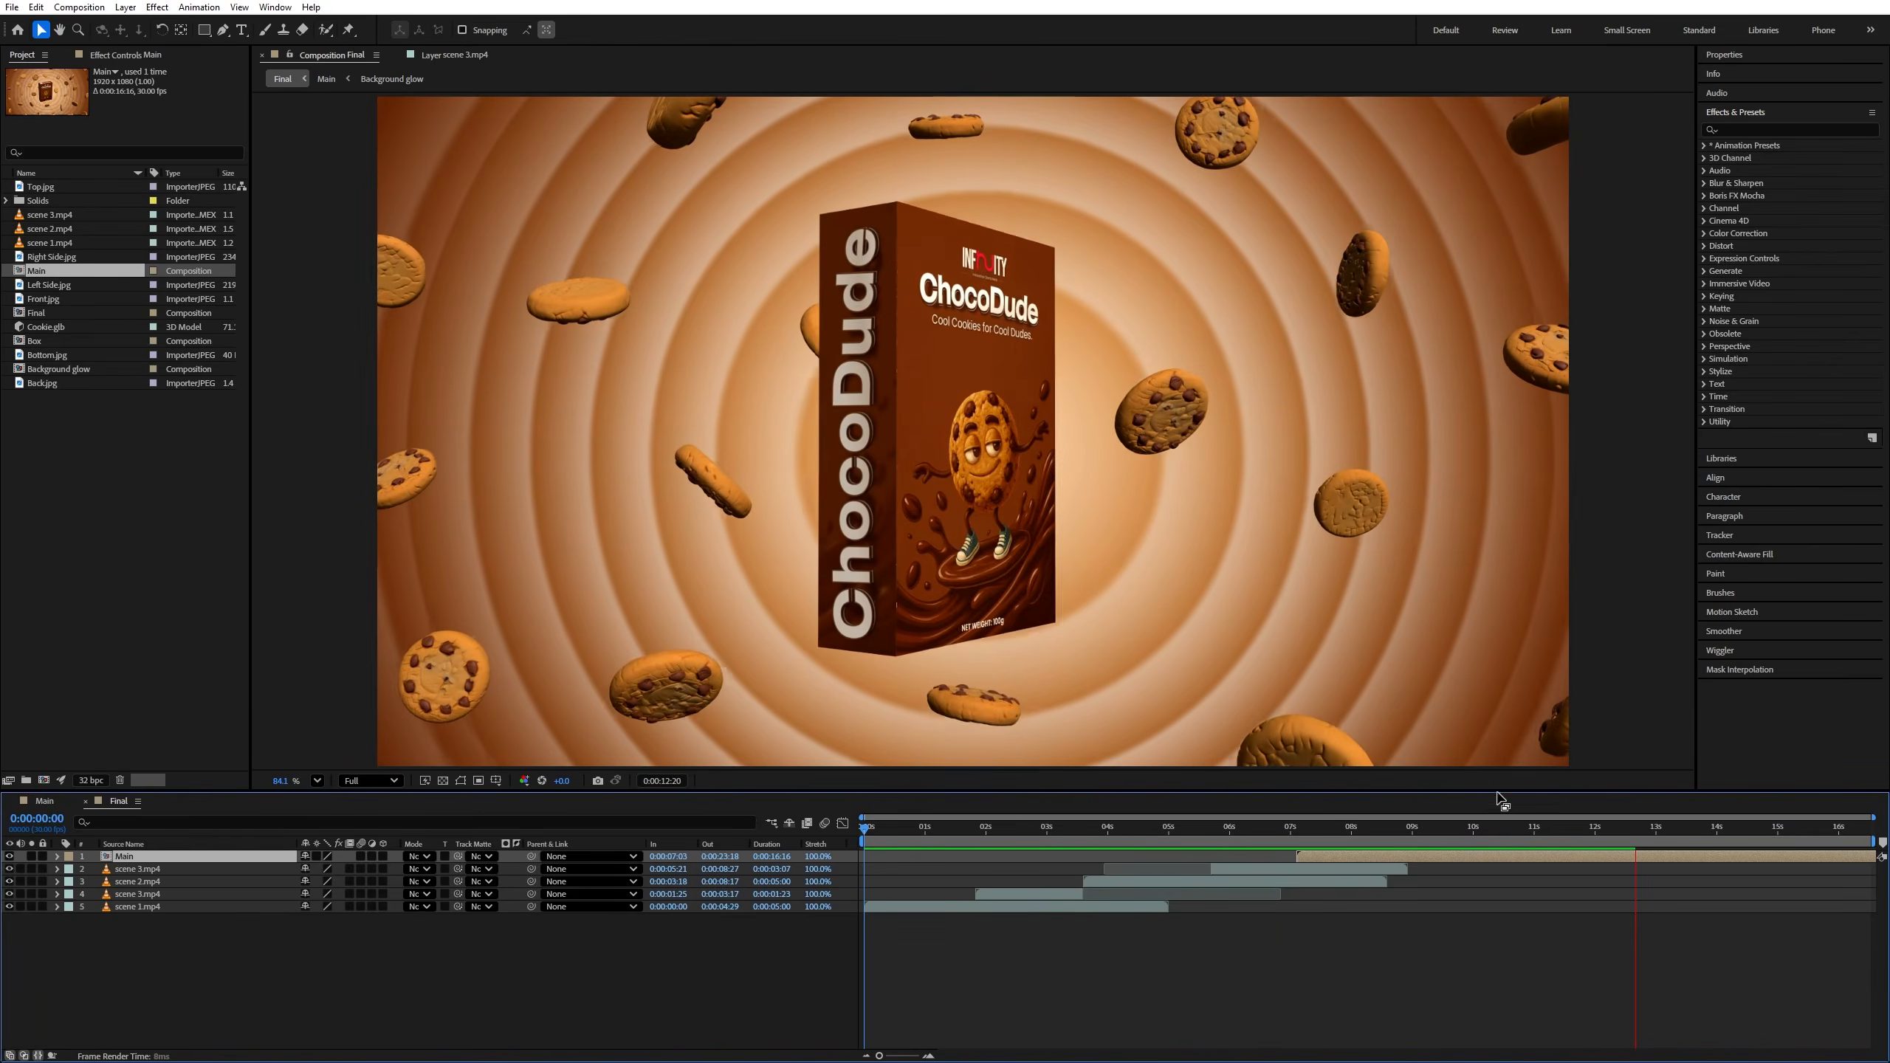
# Step: Enlarge the composition view, shorten the work area to end at about 14 seconds and play back Final from the start
pyautogui.moveTo(1498, 793); pyautogui.dragTo(1497, 854)
pyautogui.click(1550, 878)
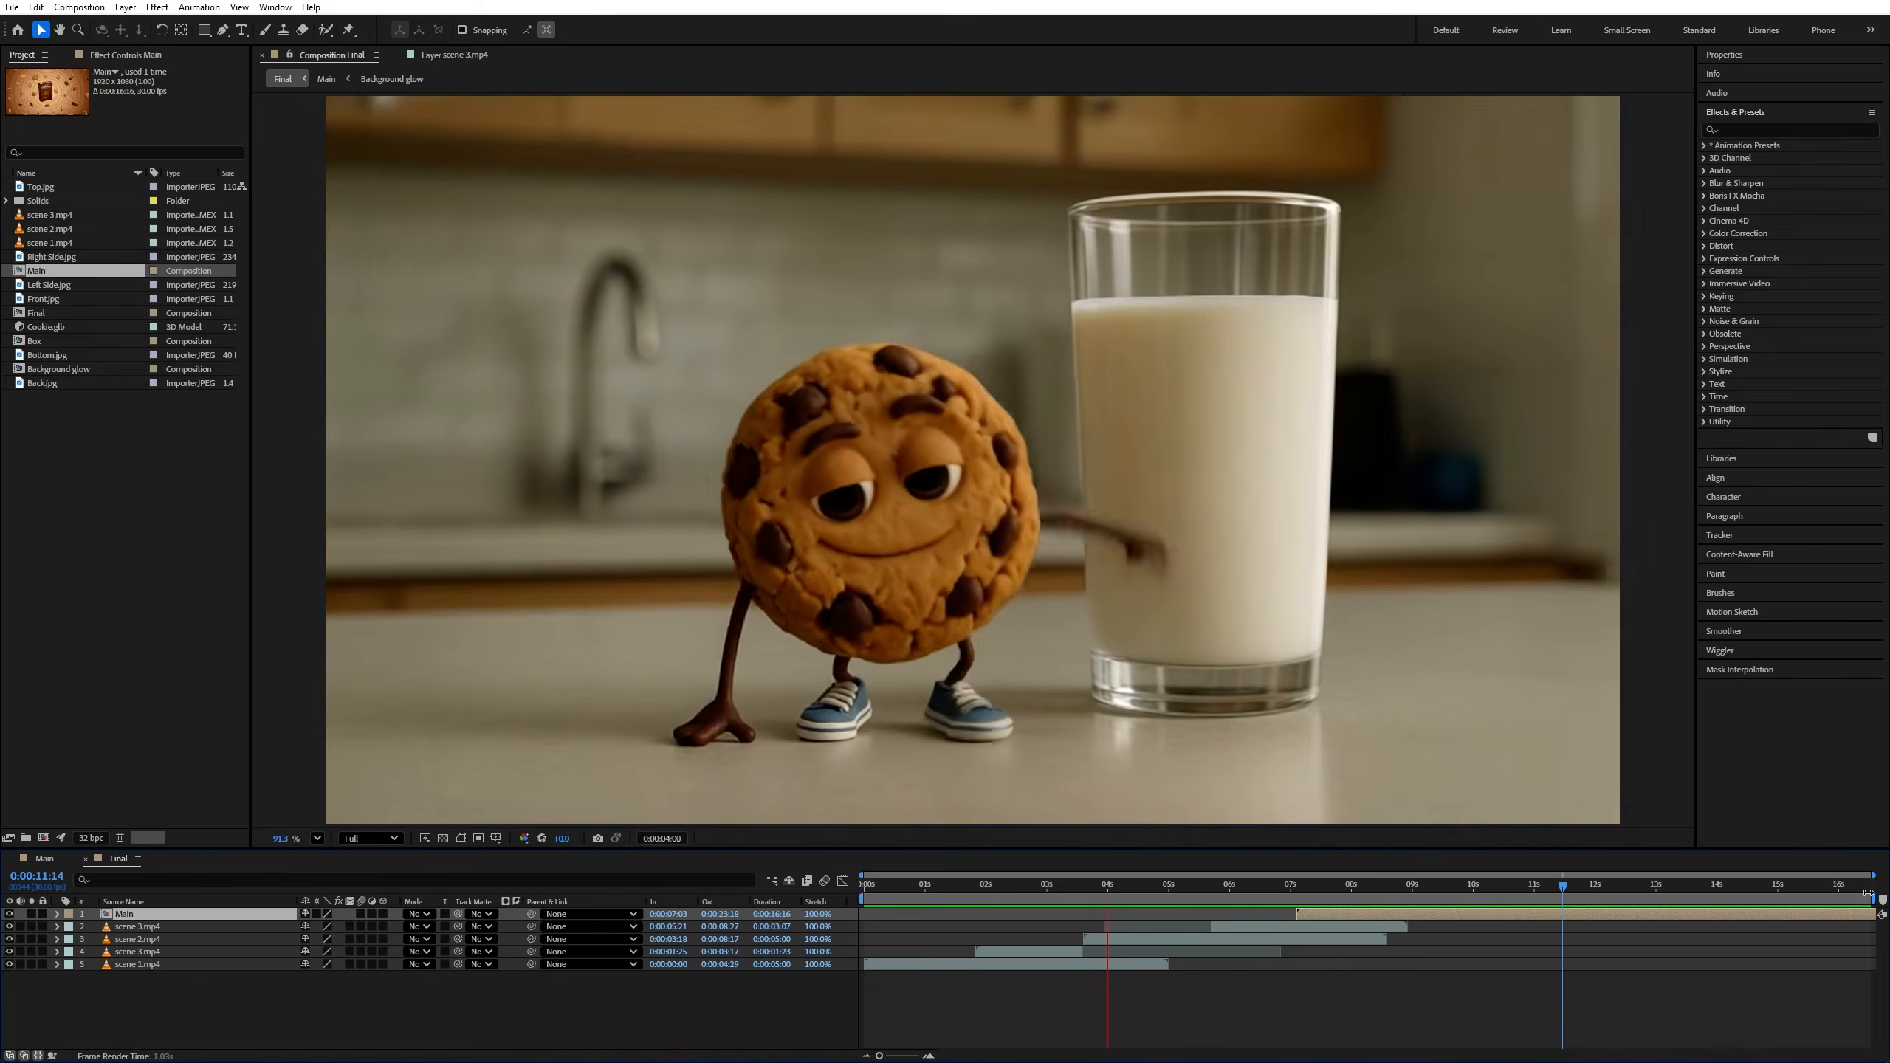
pyautogui.moveTo(1864, 899); pyautogui.dragTo(1711, 899)
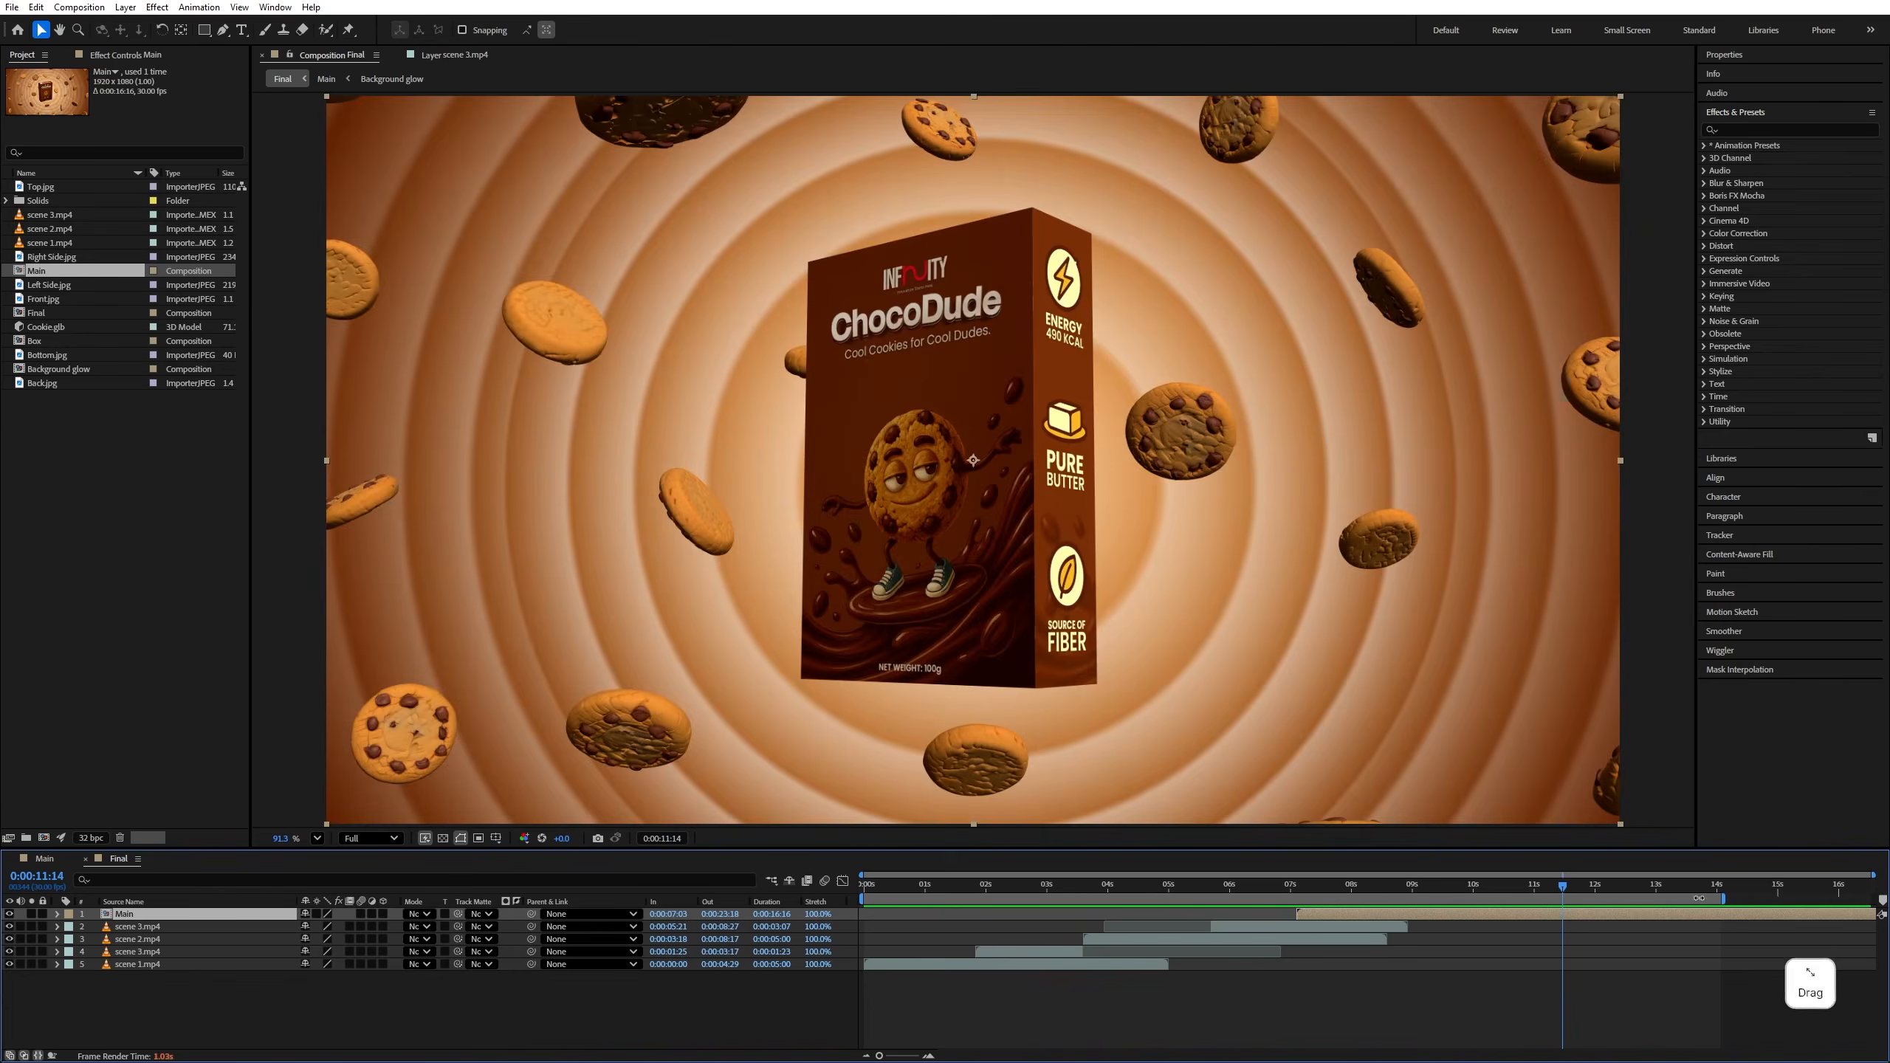
pyautogui.click(876, 889)
pyautogui.press('space')
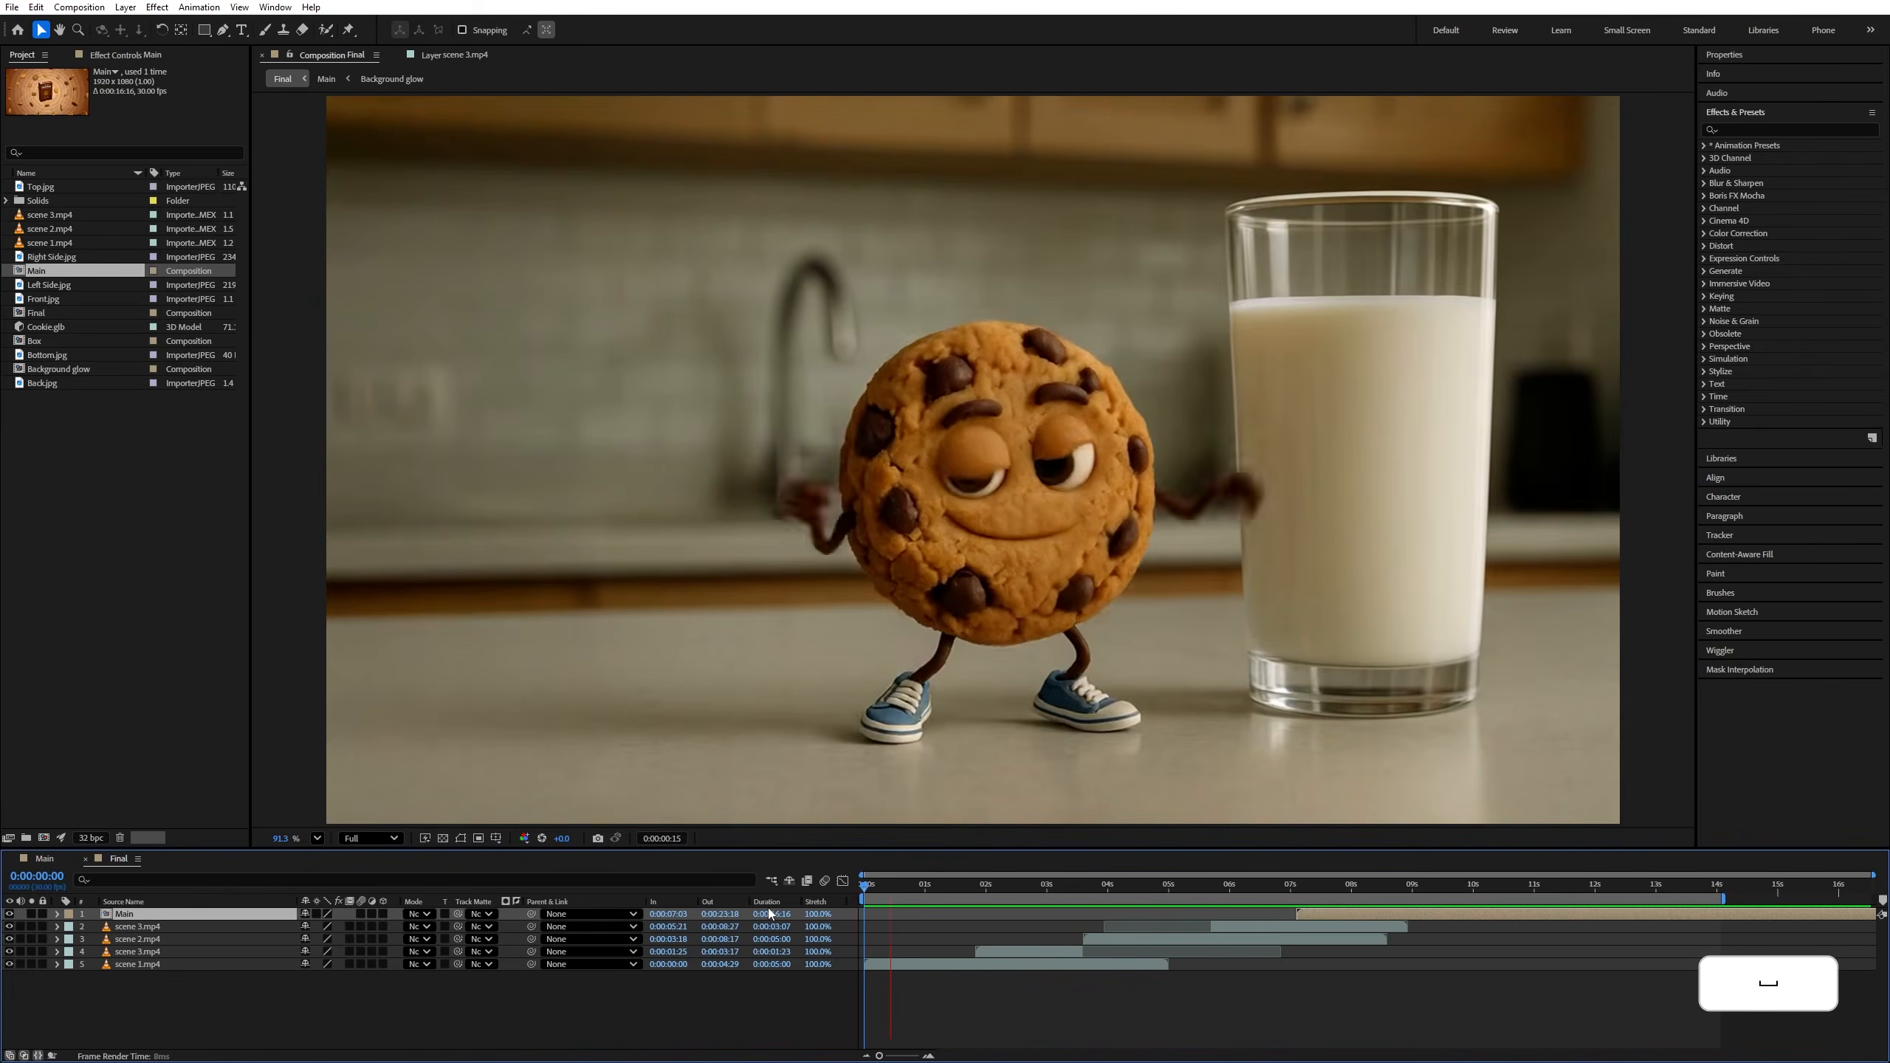